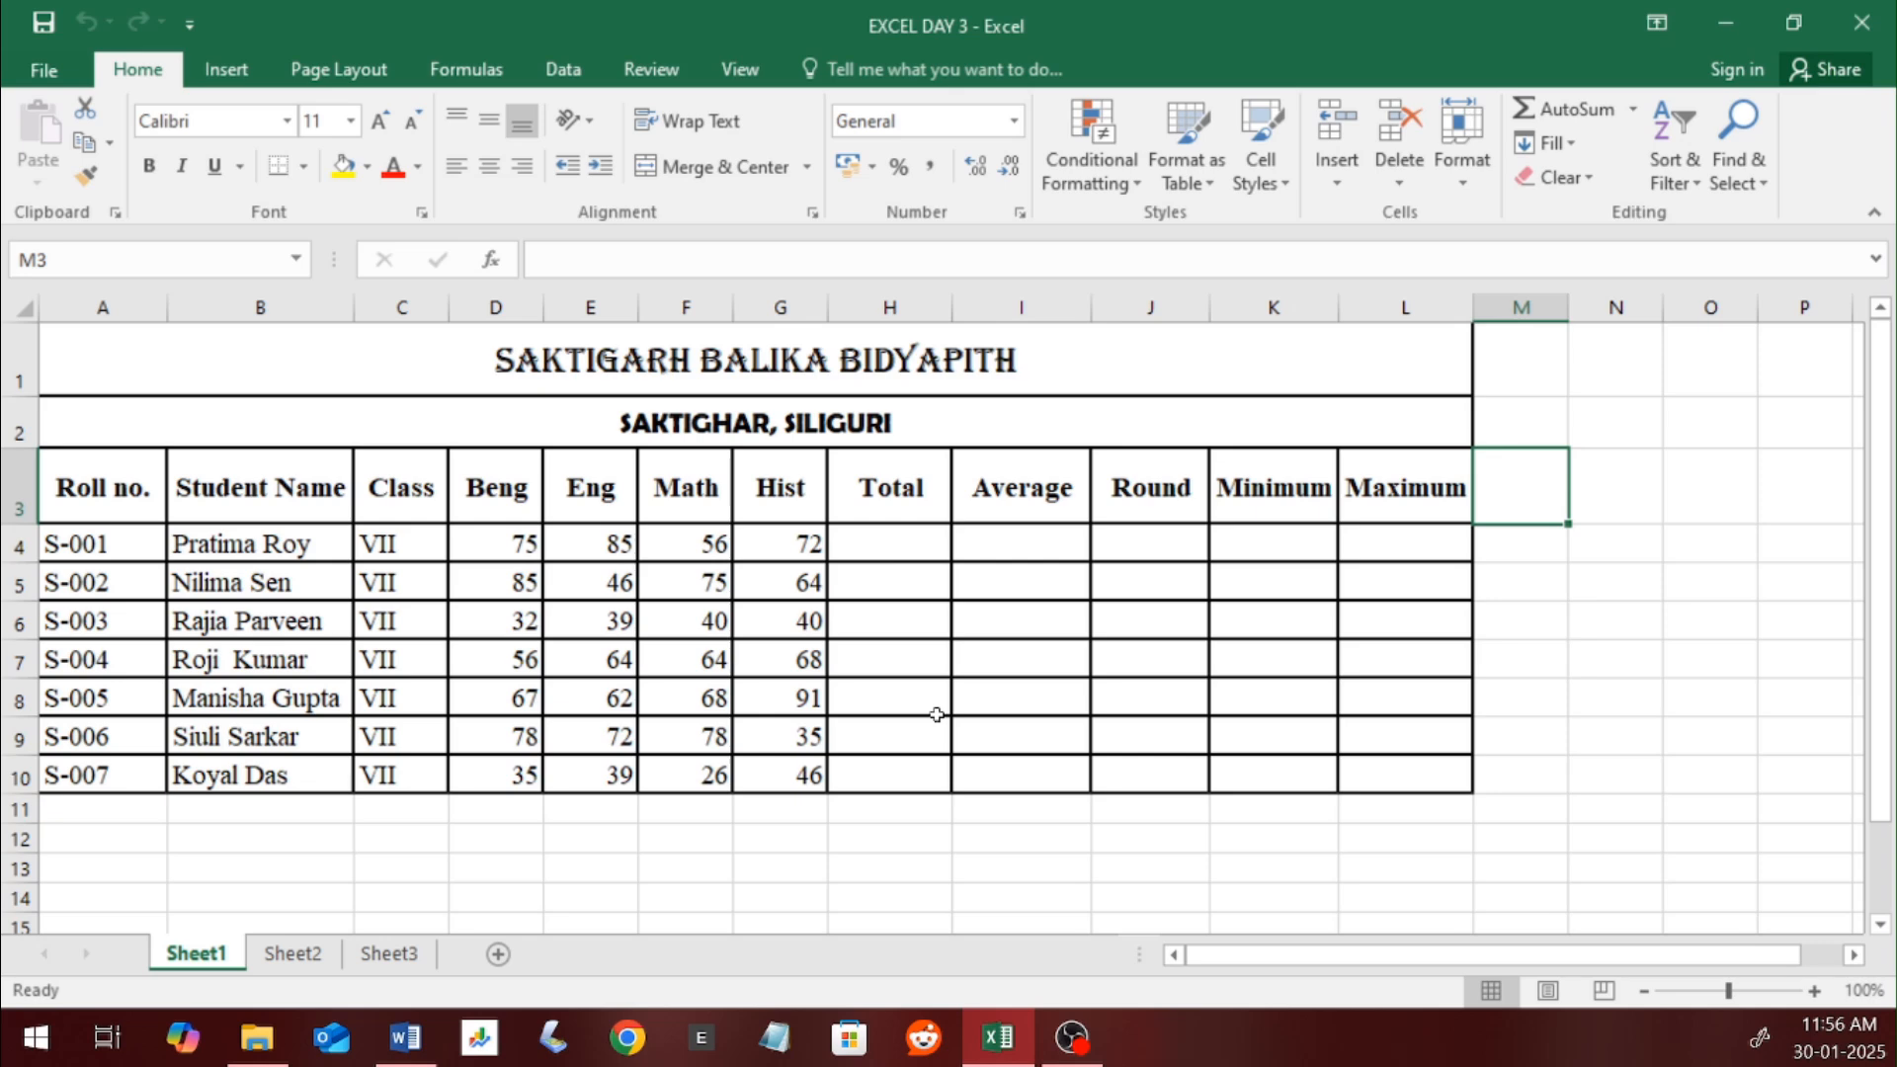
Step: Create a new blank workbook
click(791, 651)
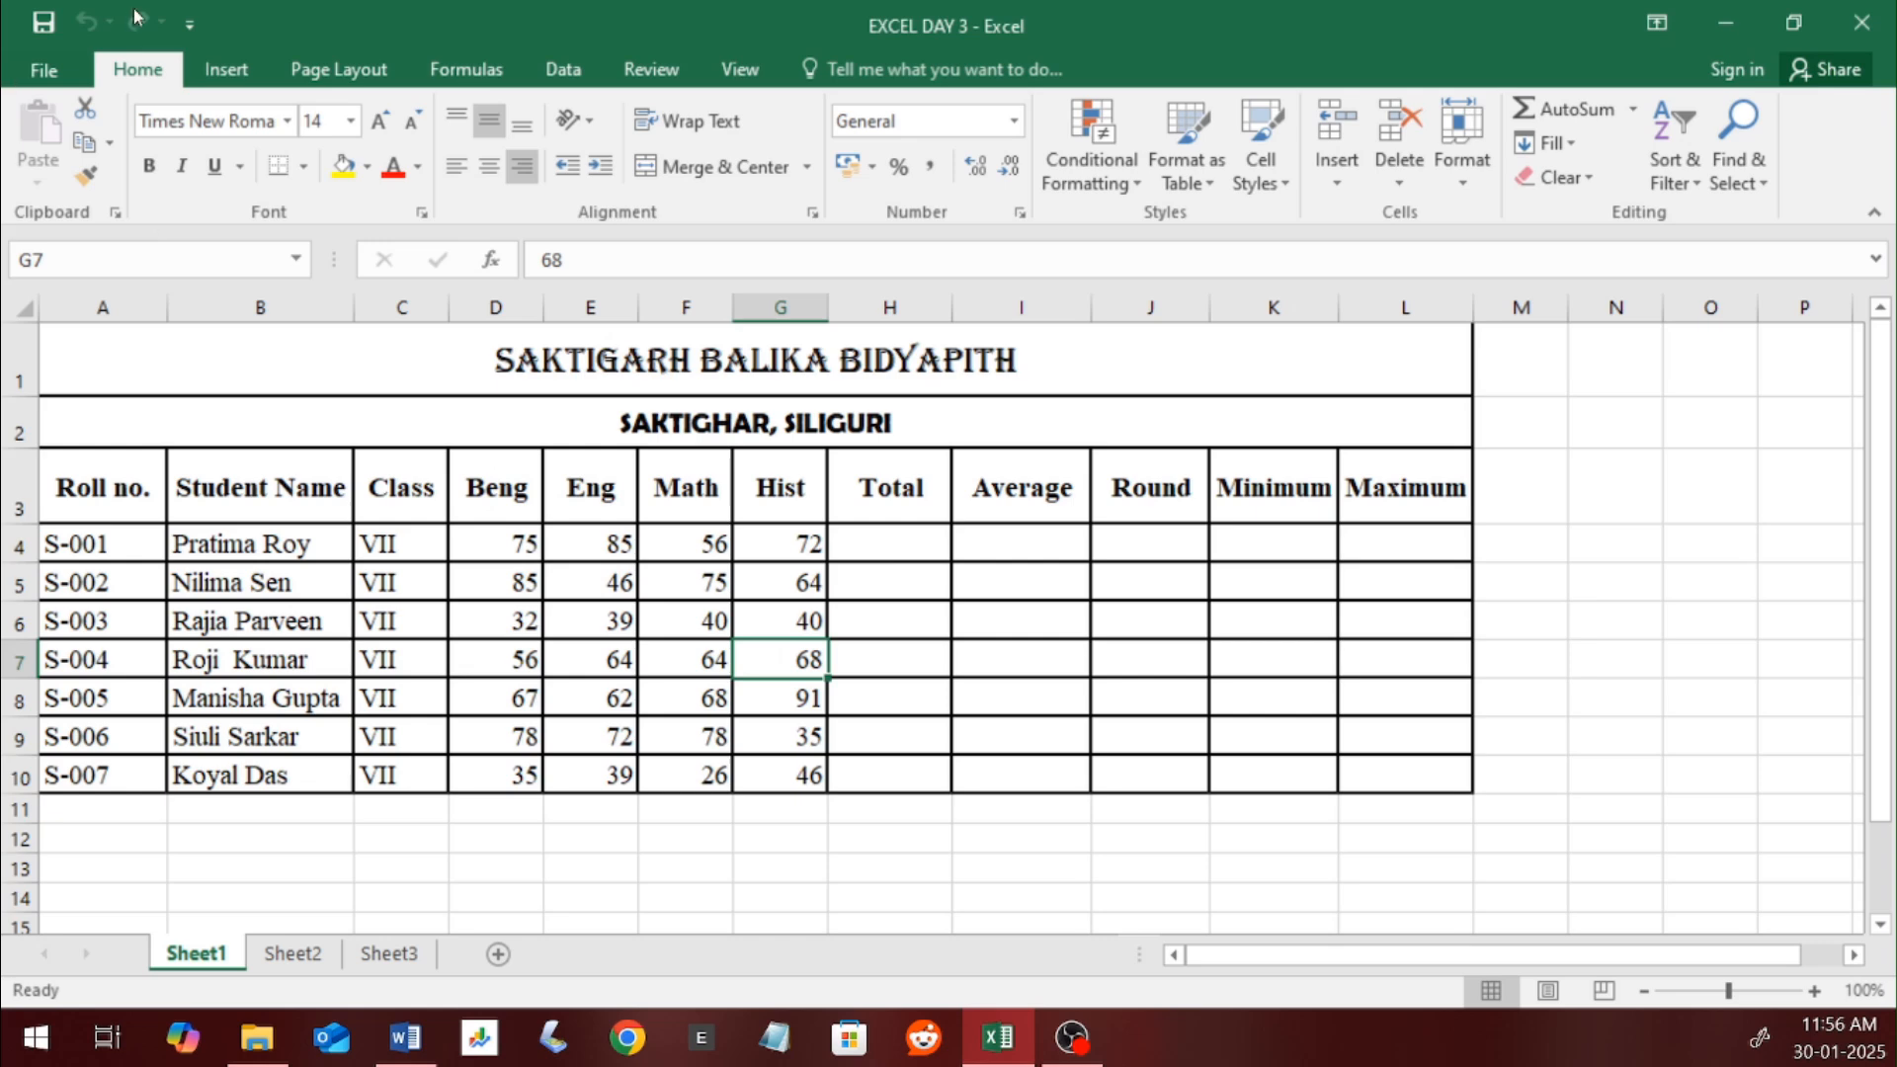
click(62, 67)
click(83, 198)
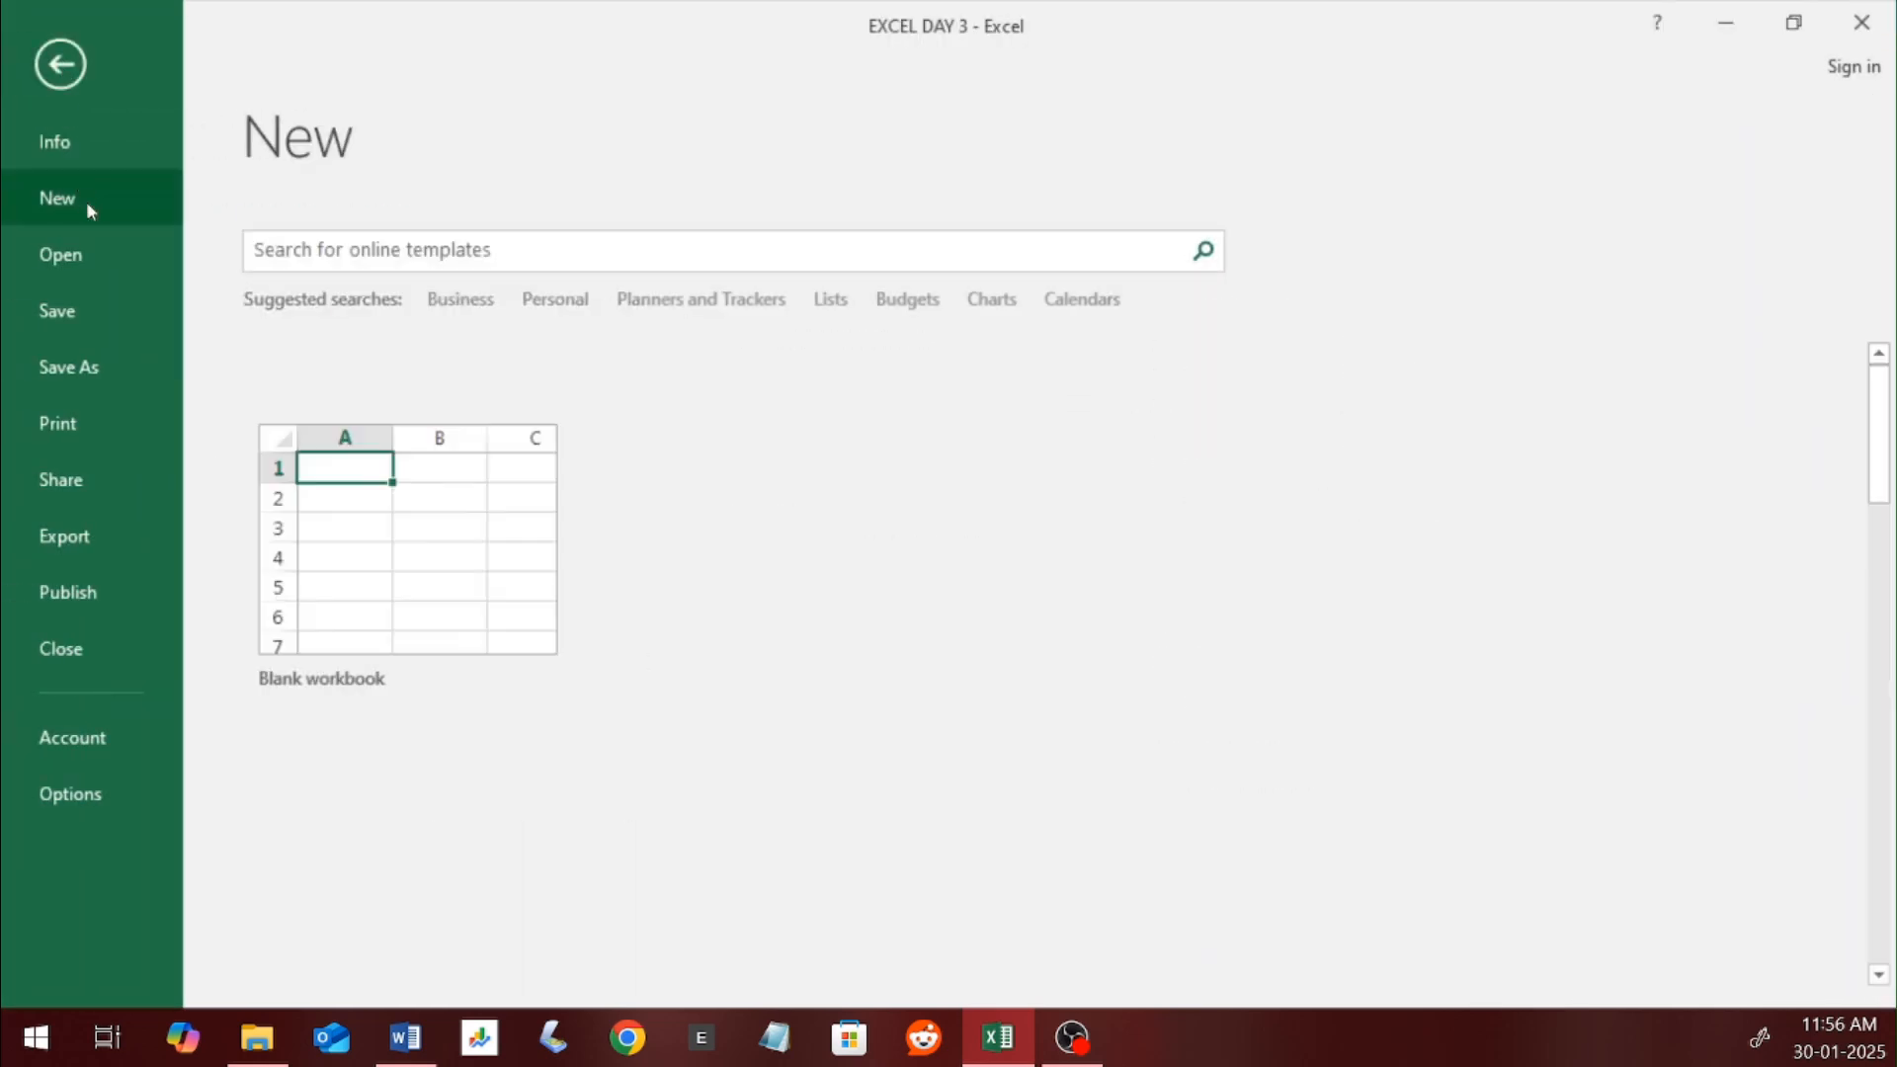
click(415, 508)
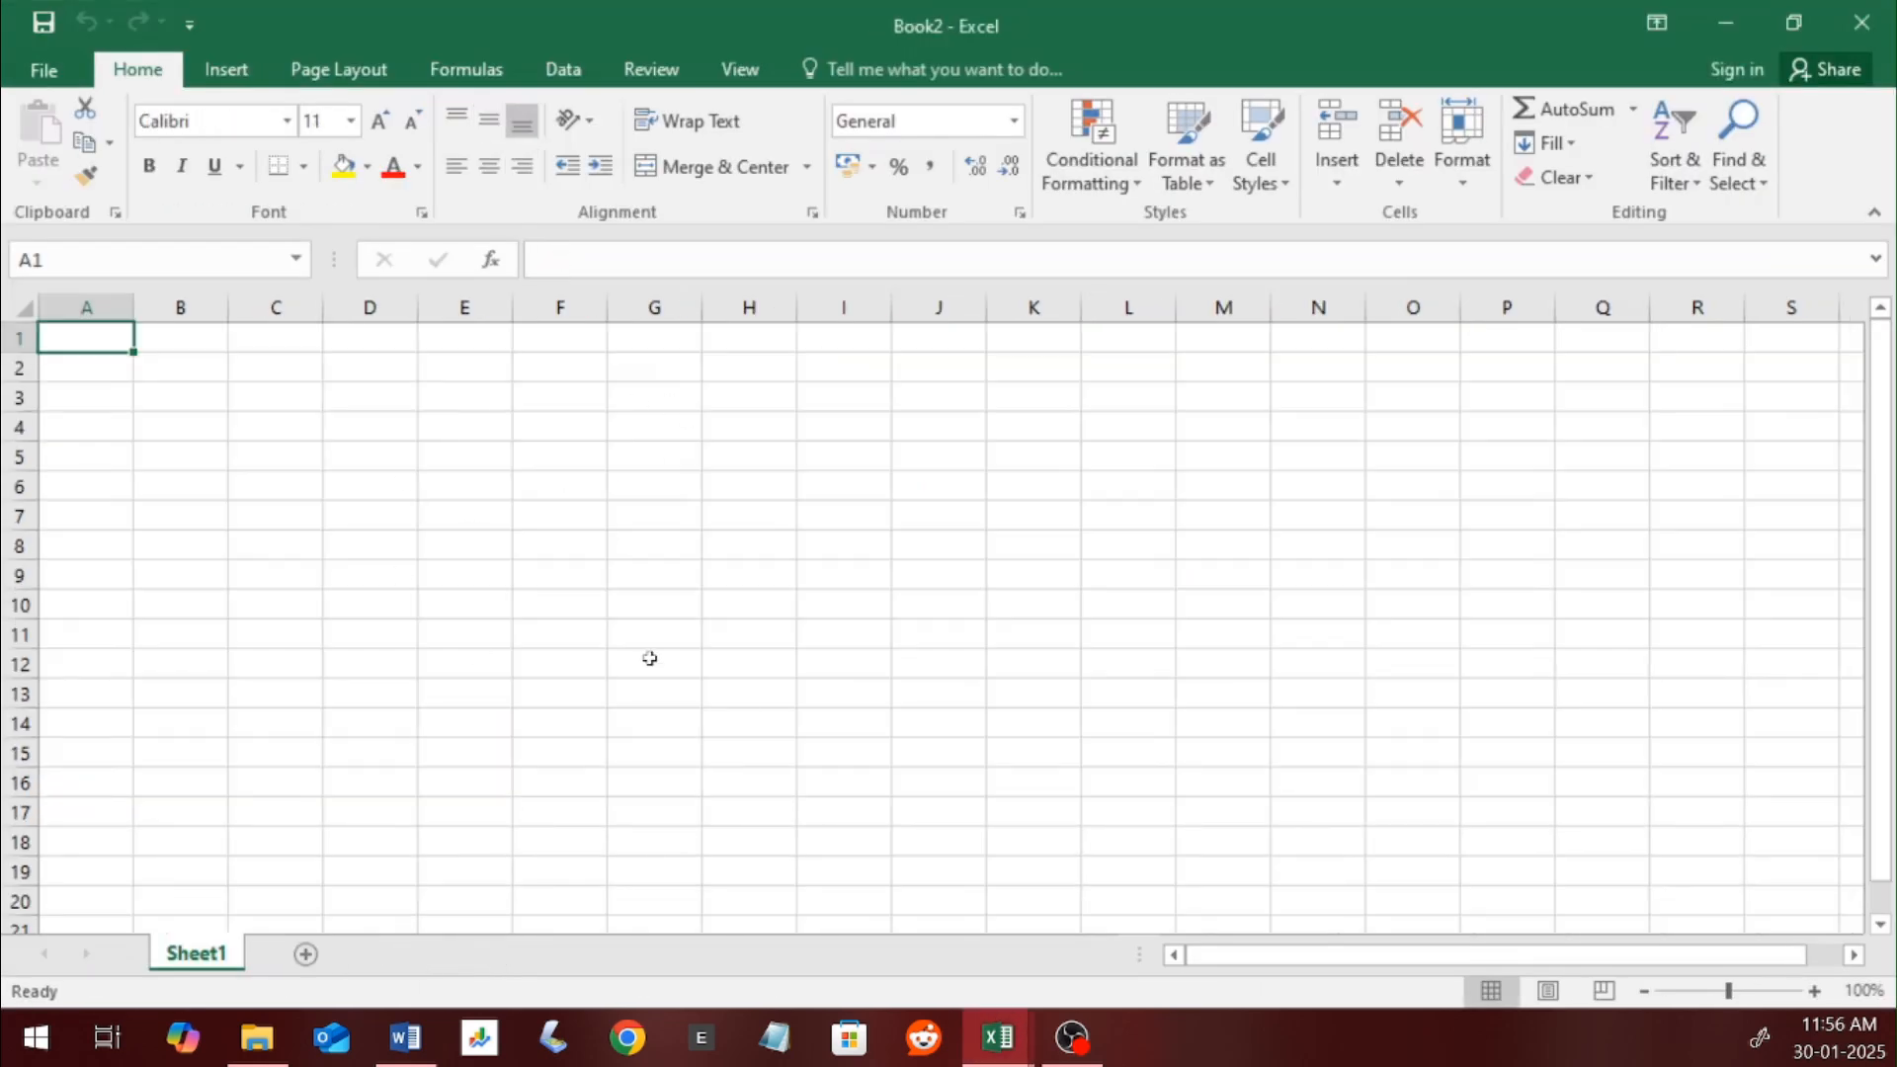
Step: Switch back to the EXCEL DAY 3 workbook and copy the whole marks table, A1:L10, including its headings
mouse_move(1017, 1032)
click(876, 968)
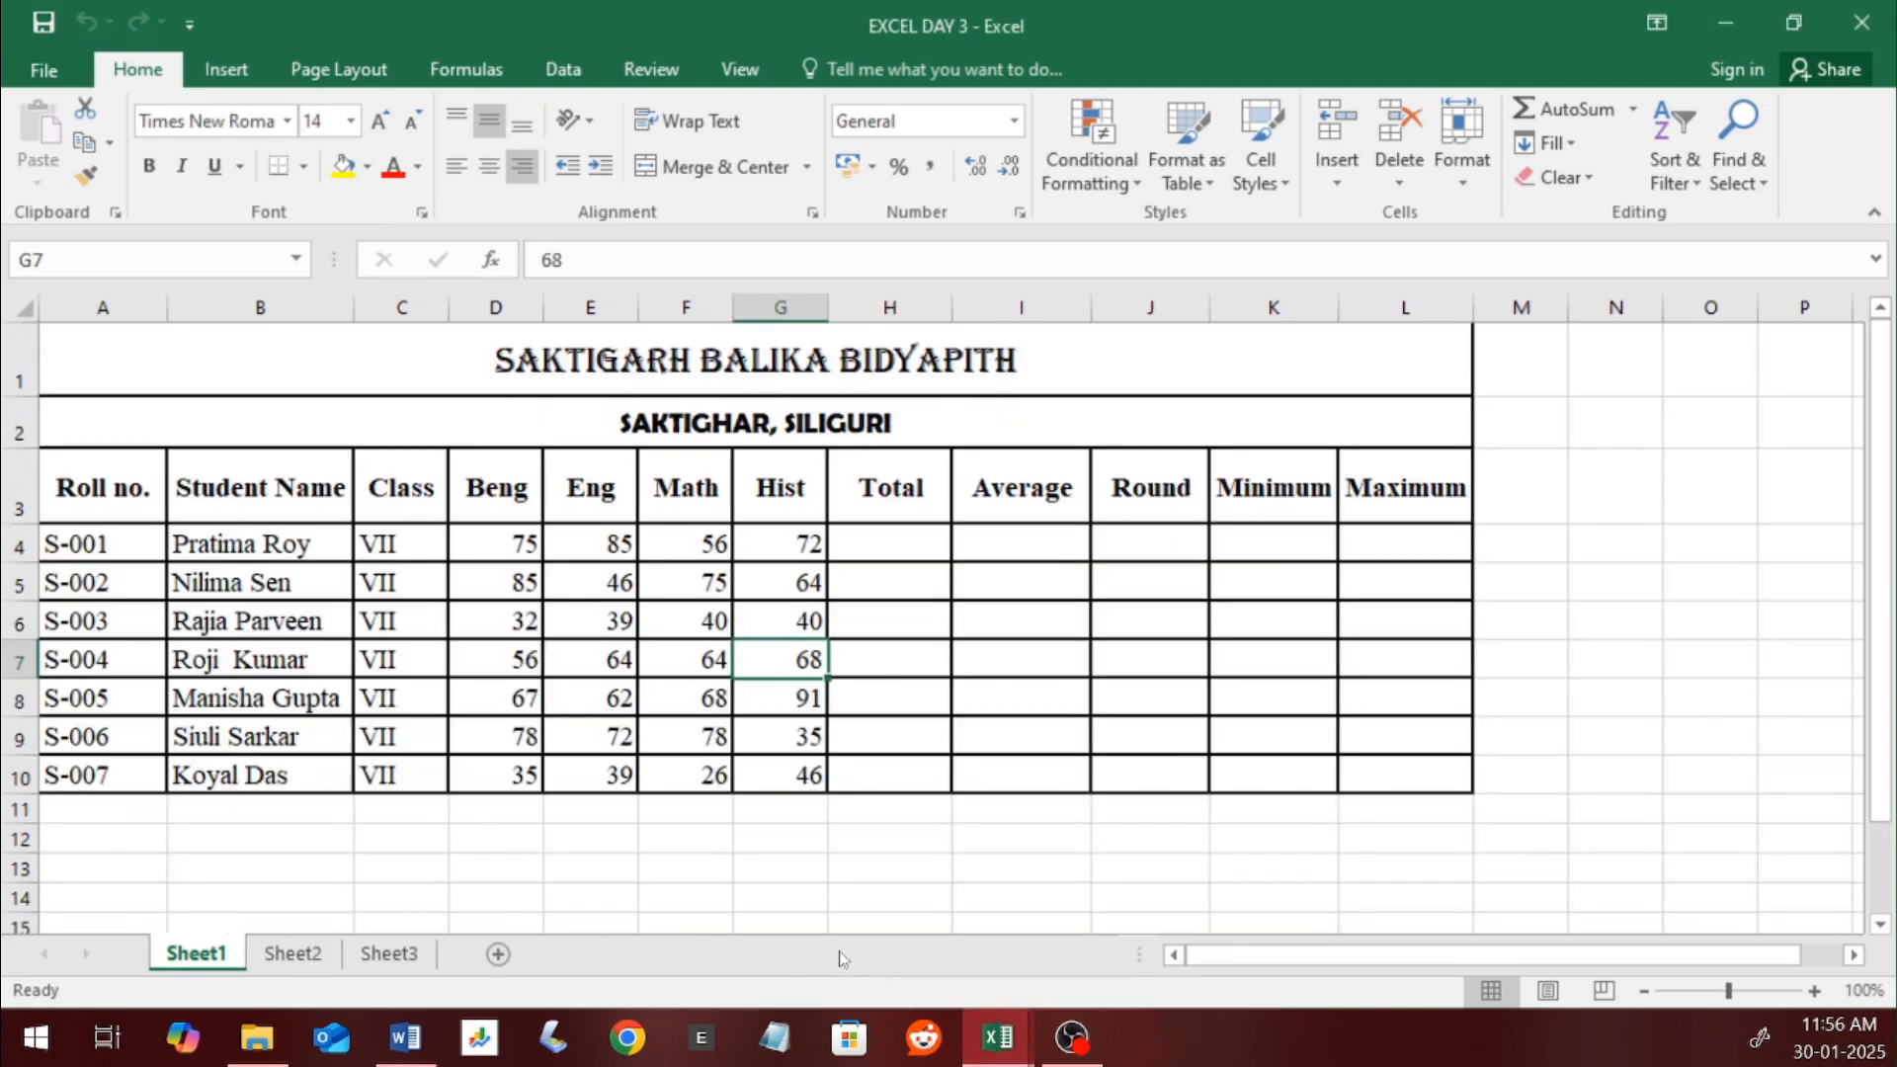
mouse_move(191, 368)
mouse_down()
mouse_move(227, 425)
mouse_move(306, 728)
mouse_move(345, 763)
mouse_up()
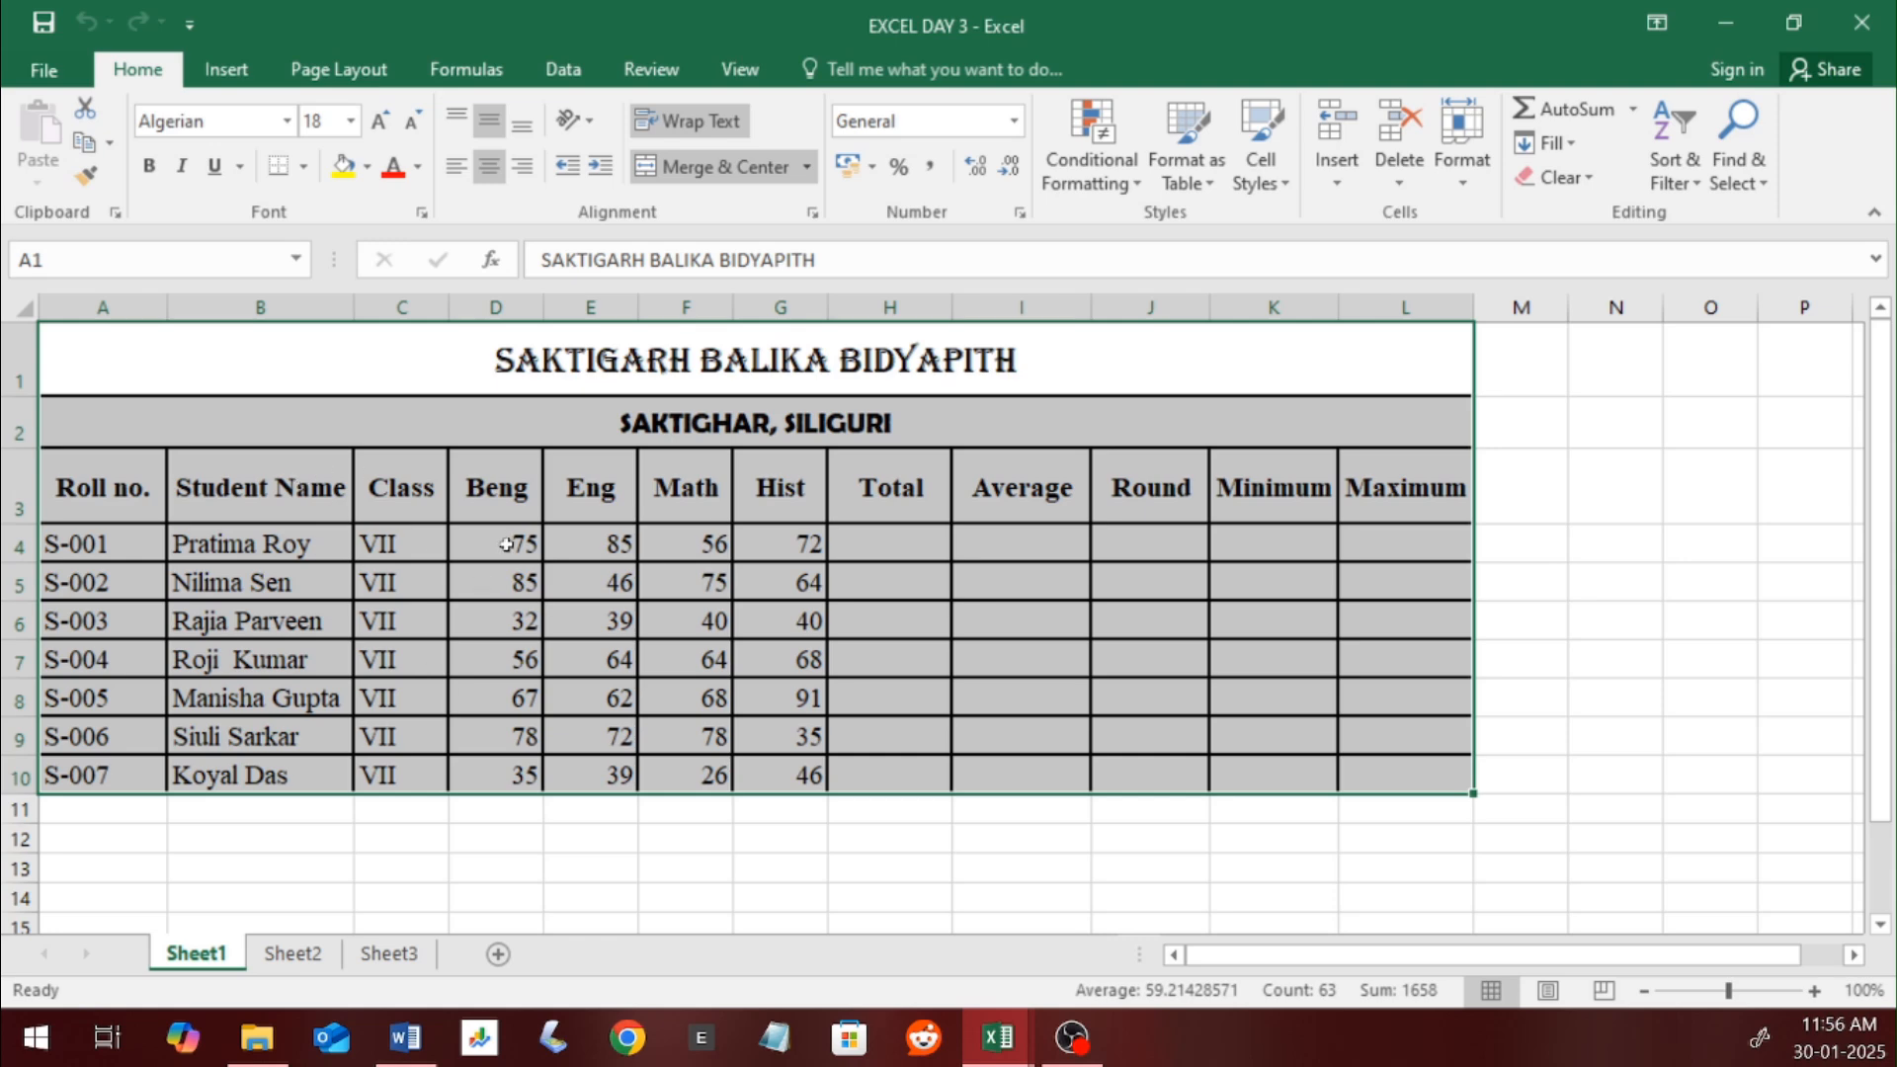
drag(402, 373, 388, 771)
click(86, 144)
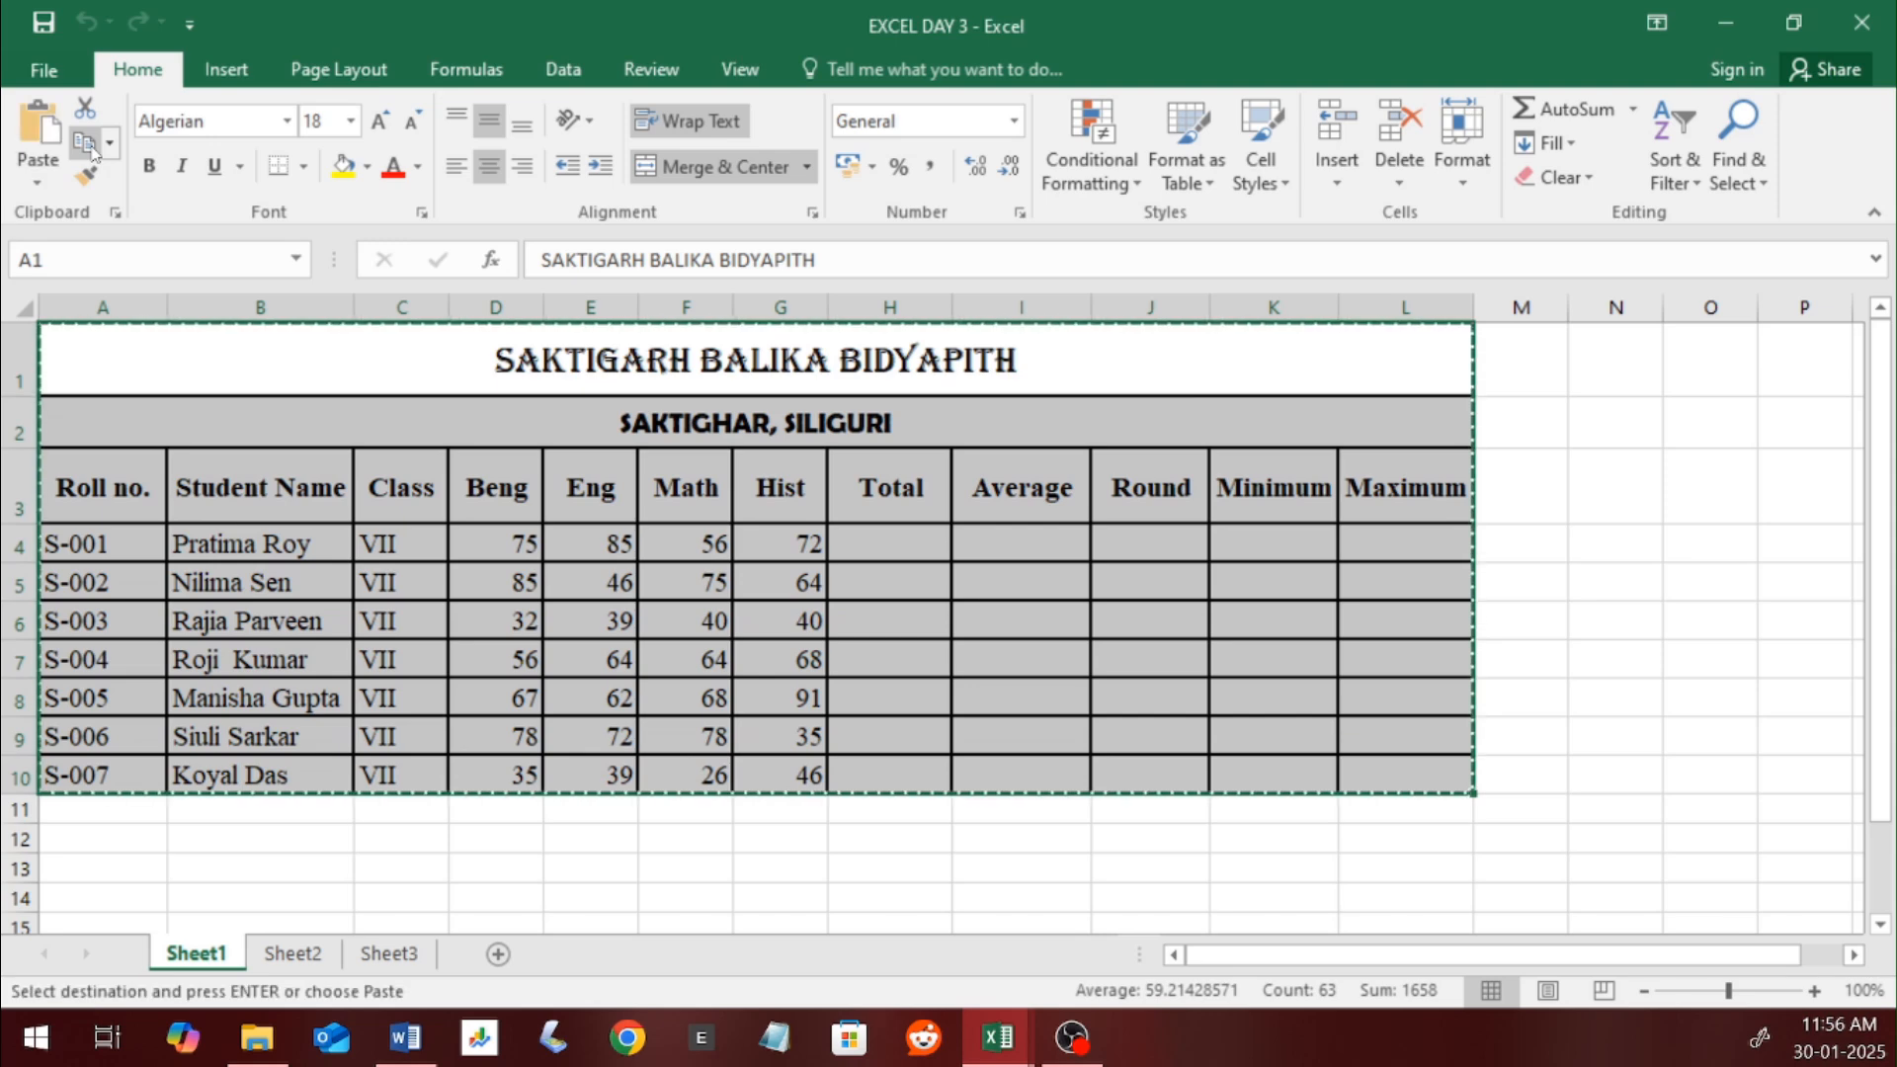
Step: Paste the copied marks table at A1 of the new workbook, Book2, keeping the source column widths
key(ctrl+n)
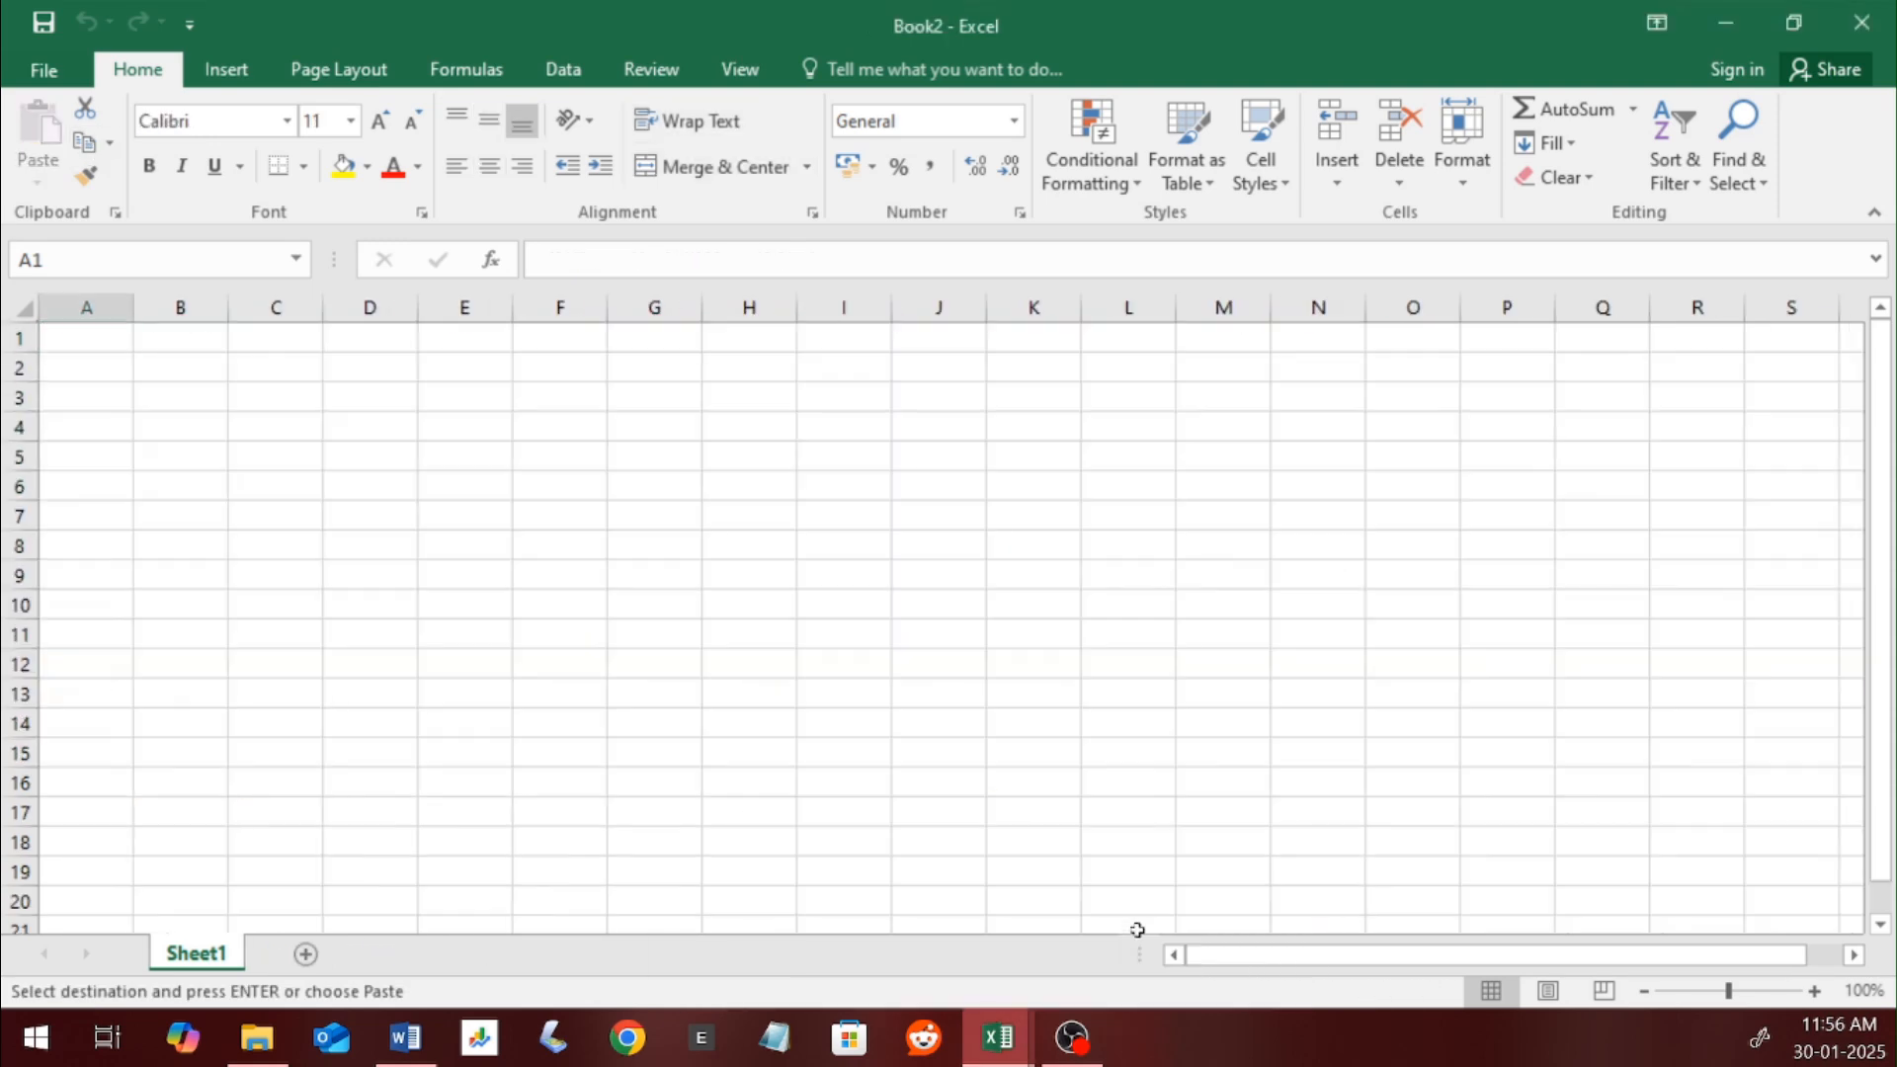
click(40, 185)
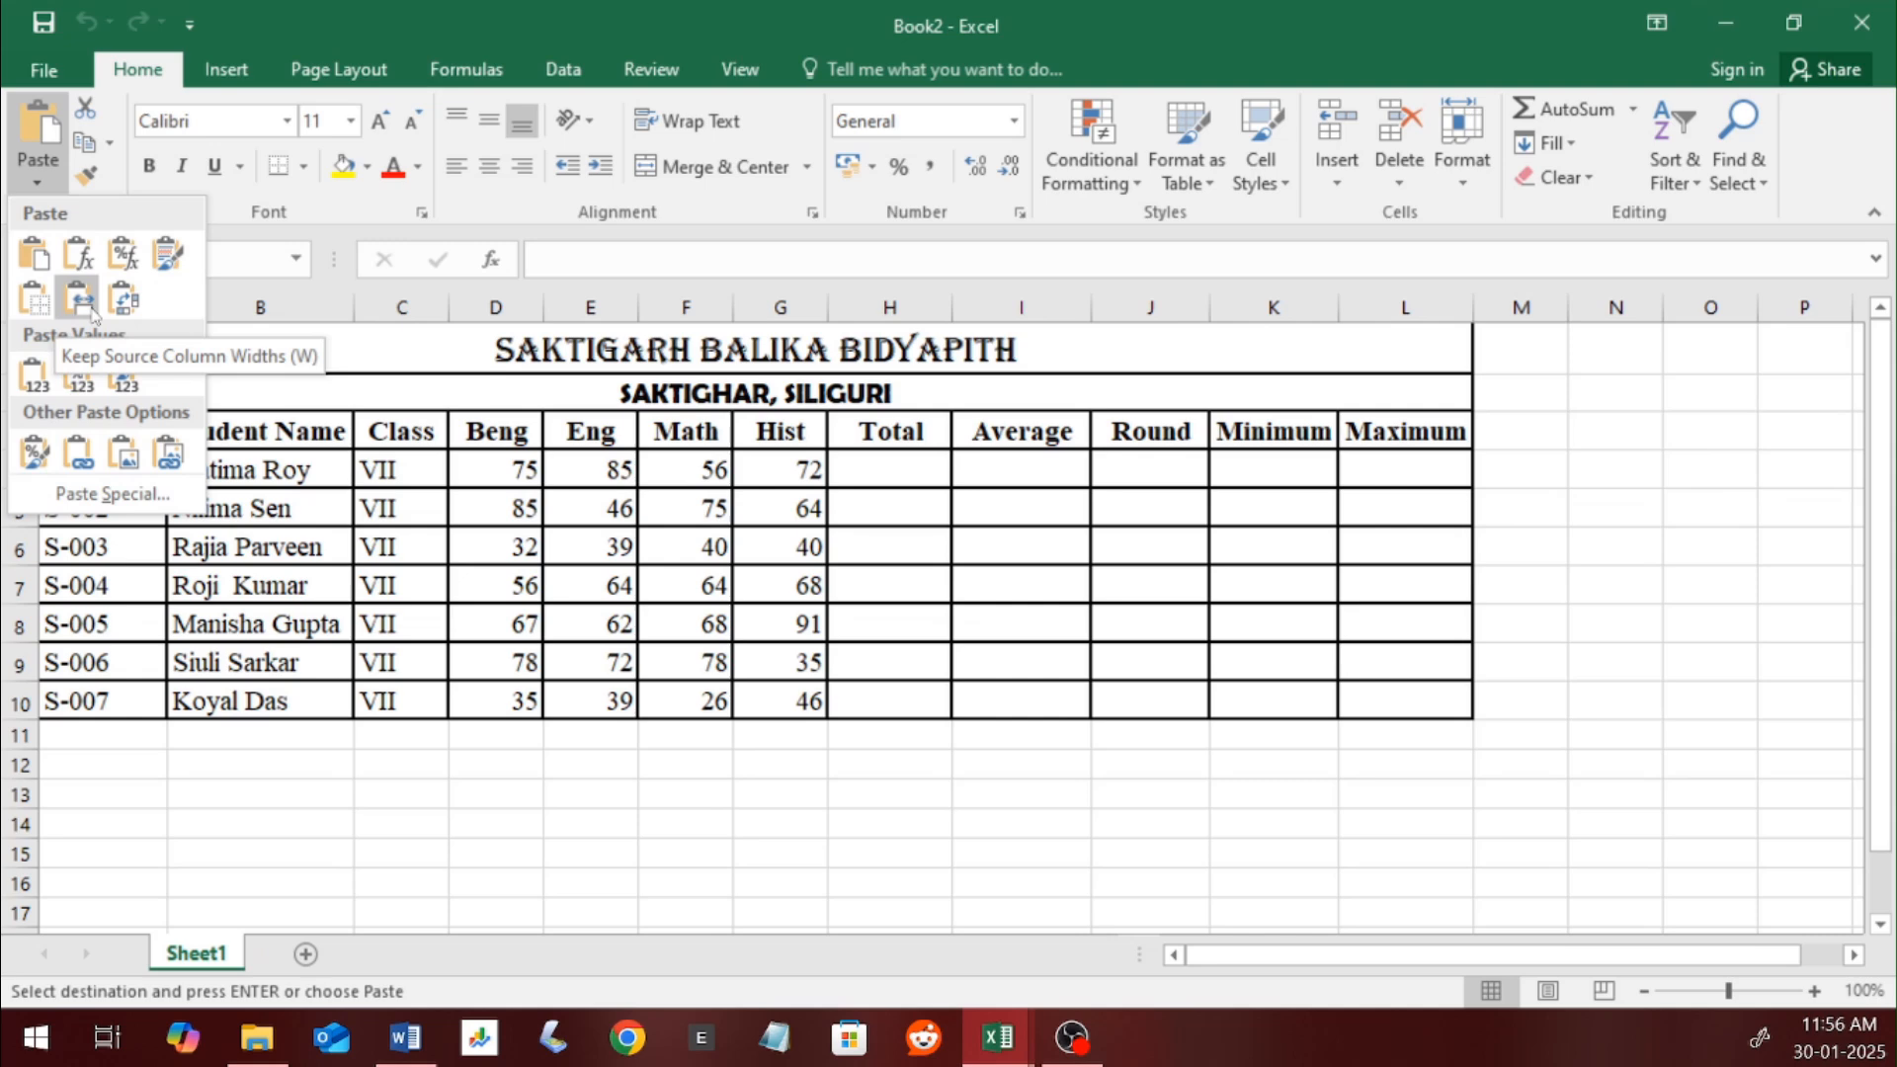
click(80, 296)
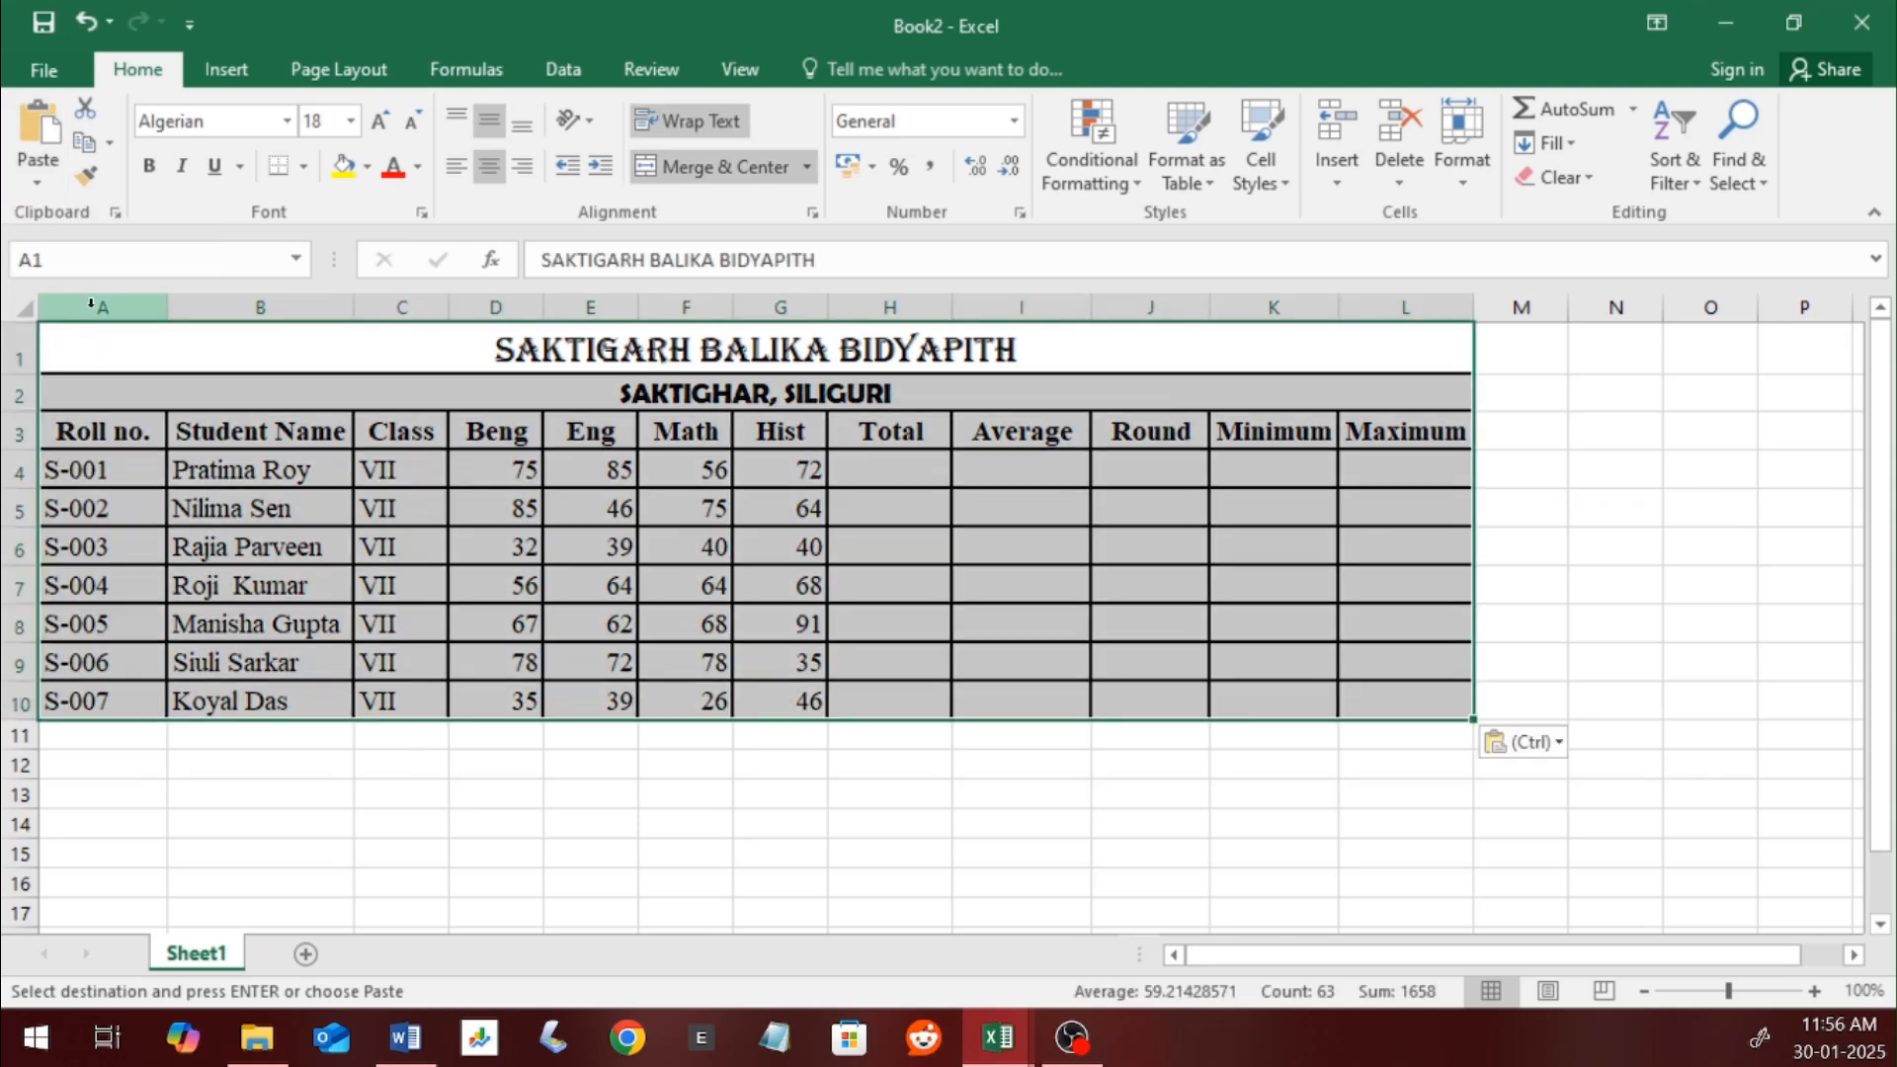
click(687, 598)
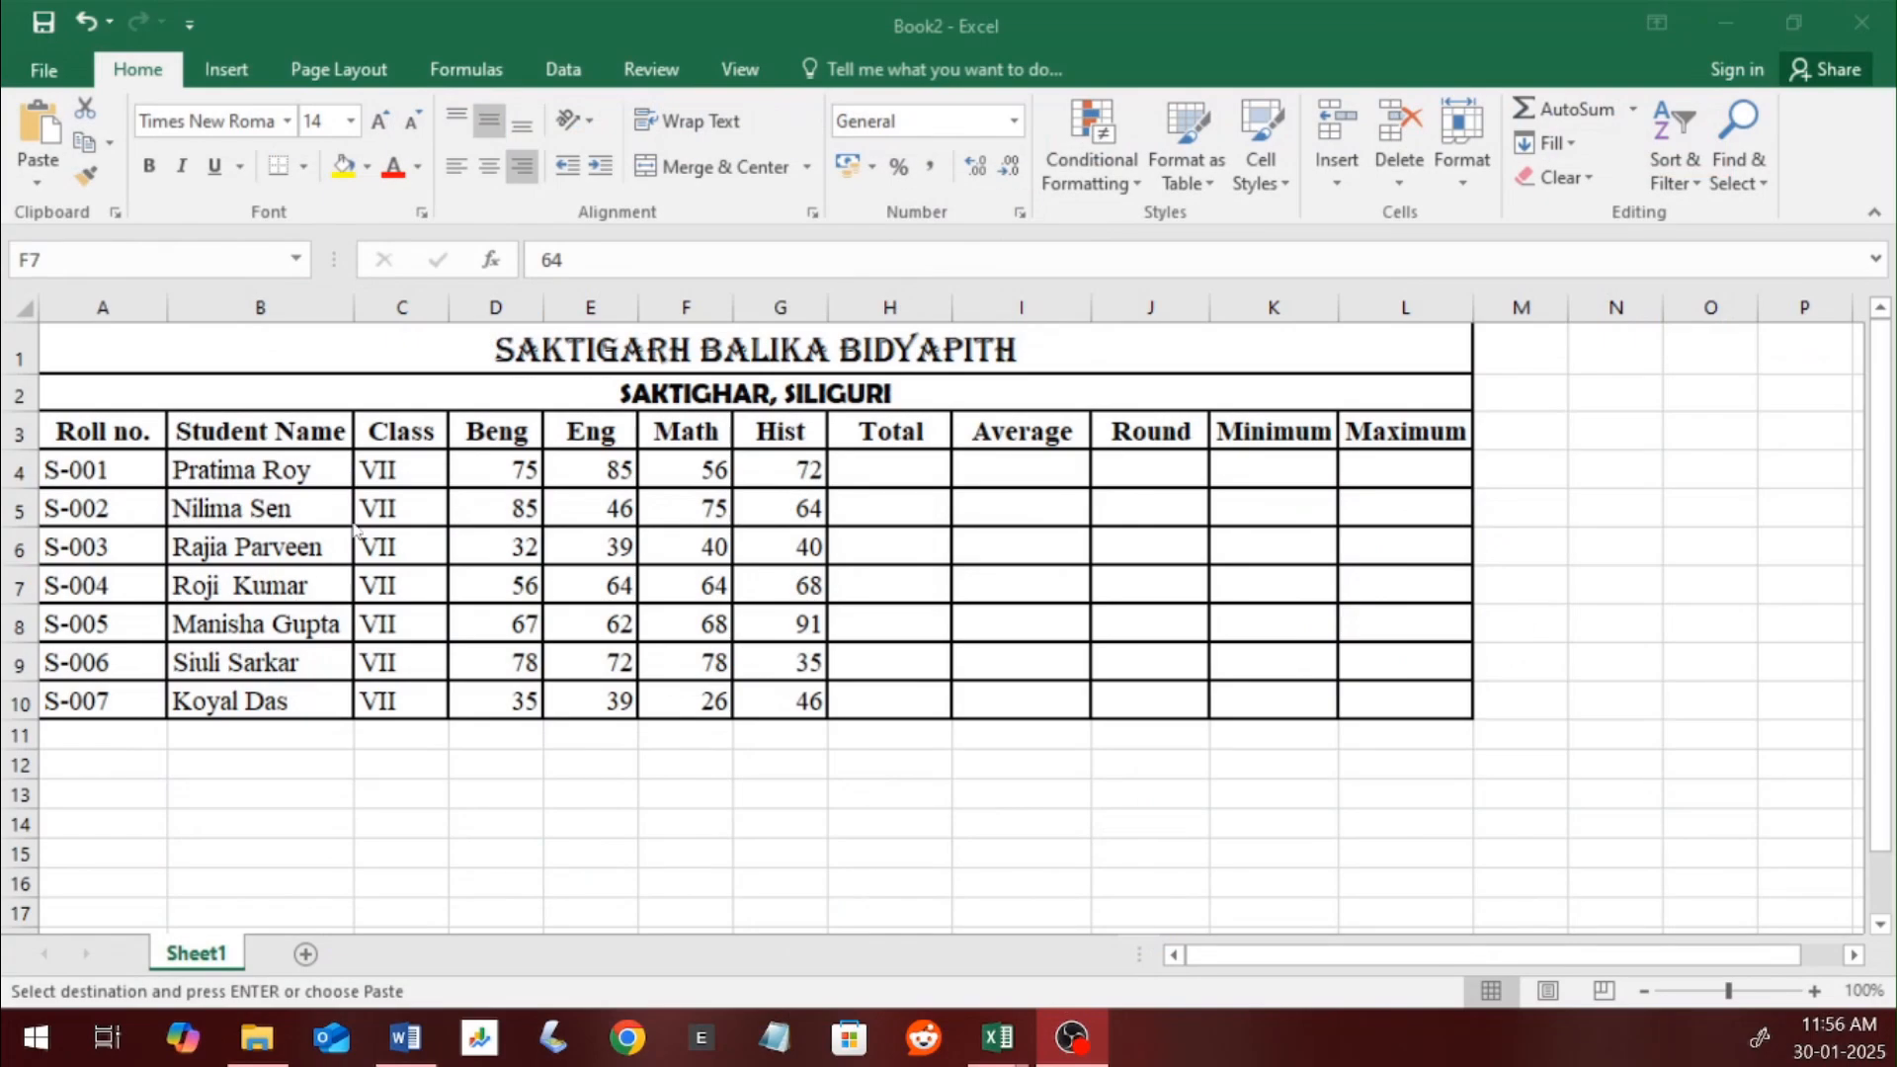
key(alt+Tab)
Step: Left-align the empty cells H4:L10 under the Total to Maximum headings
drag(487, 460, 770, 689)
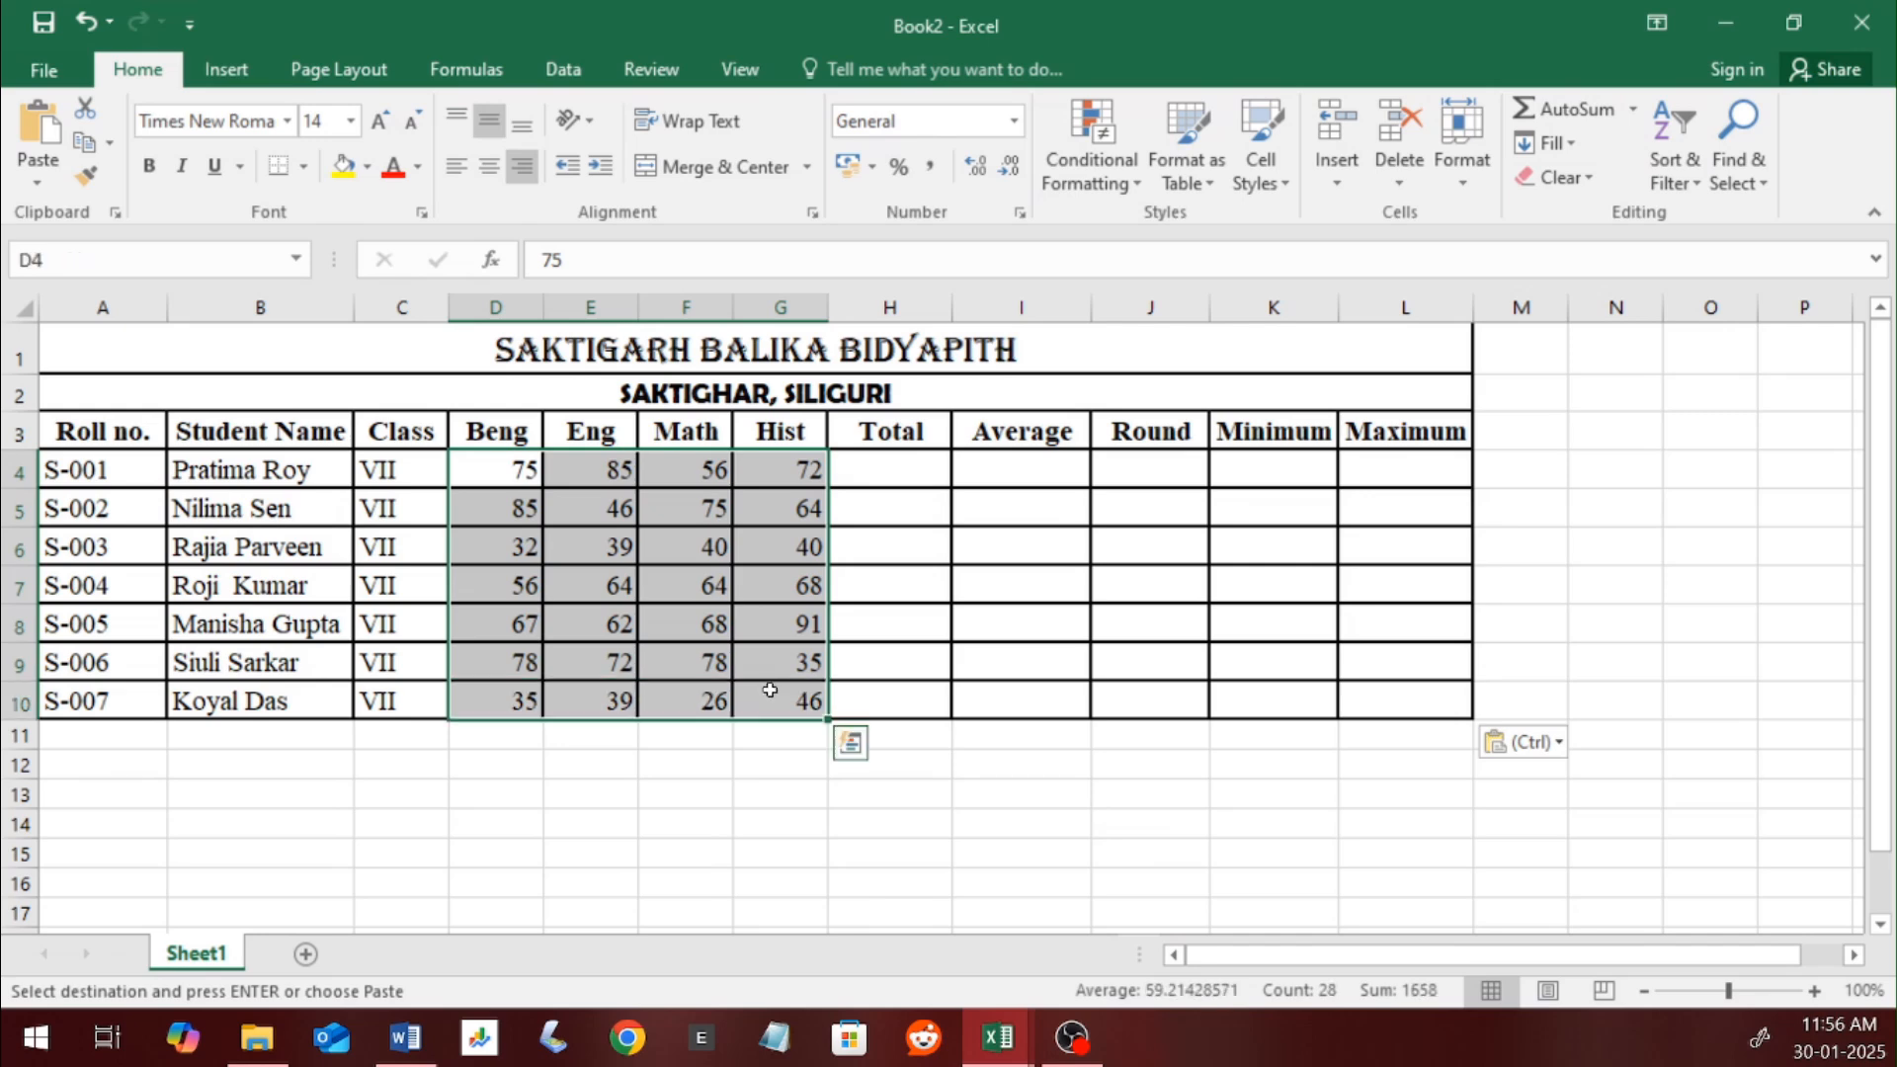
drag(889, 469, 1374, 695)
click(459, 168)
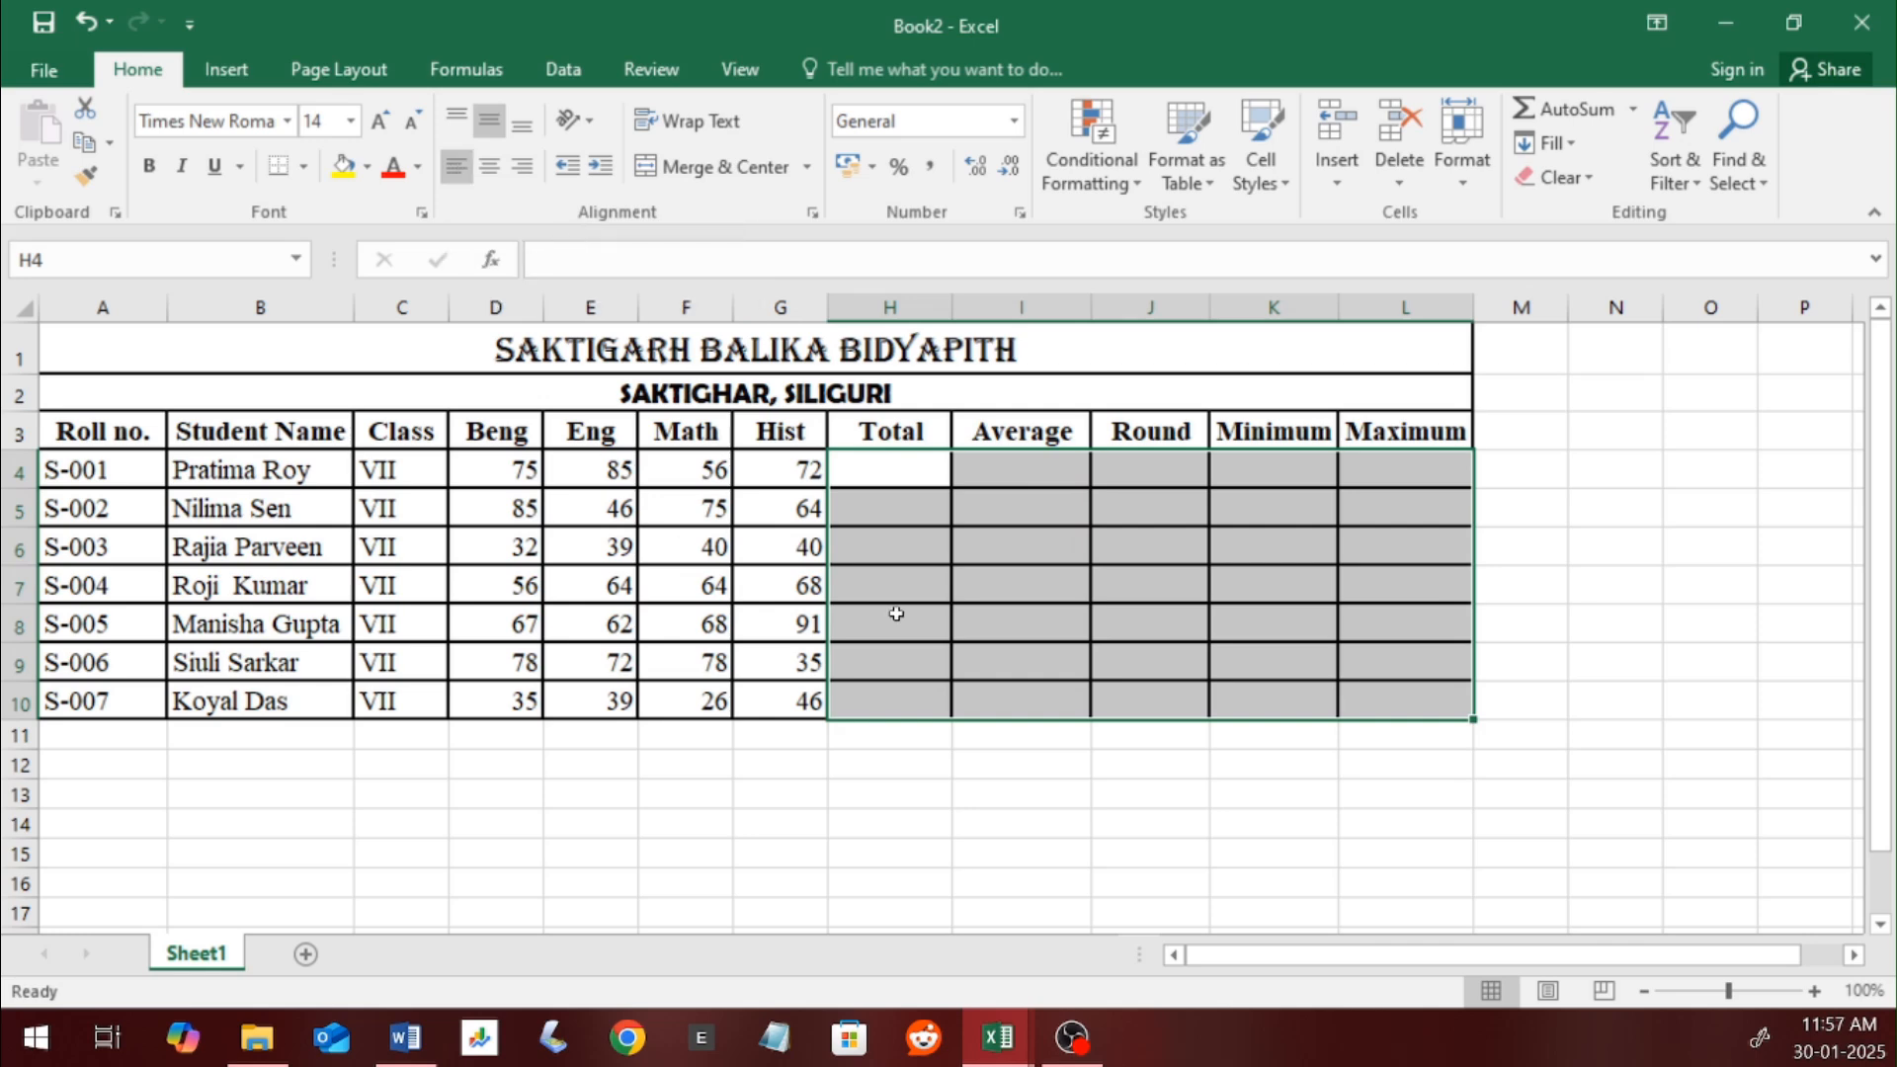
click(886, 465)
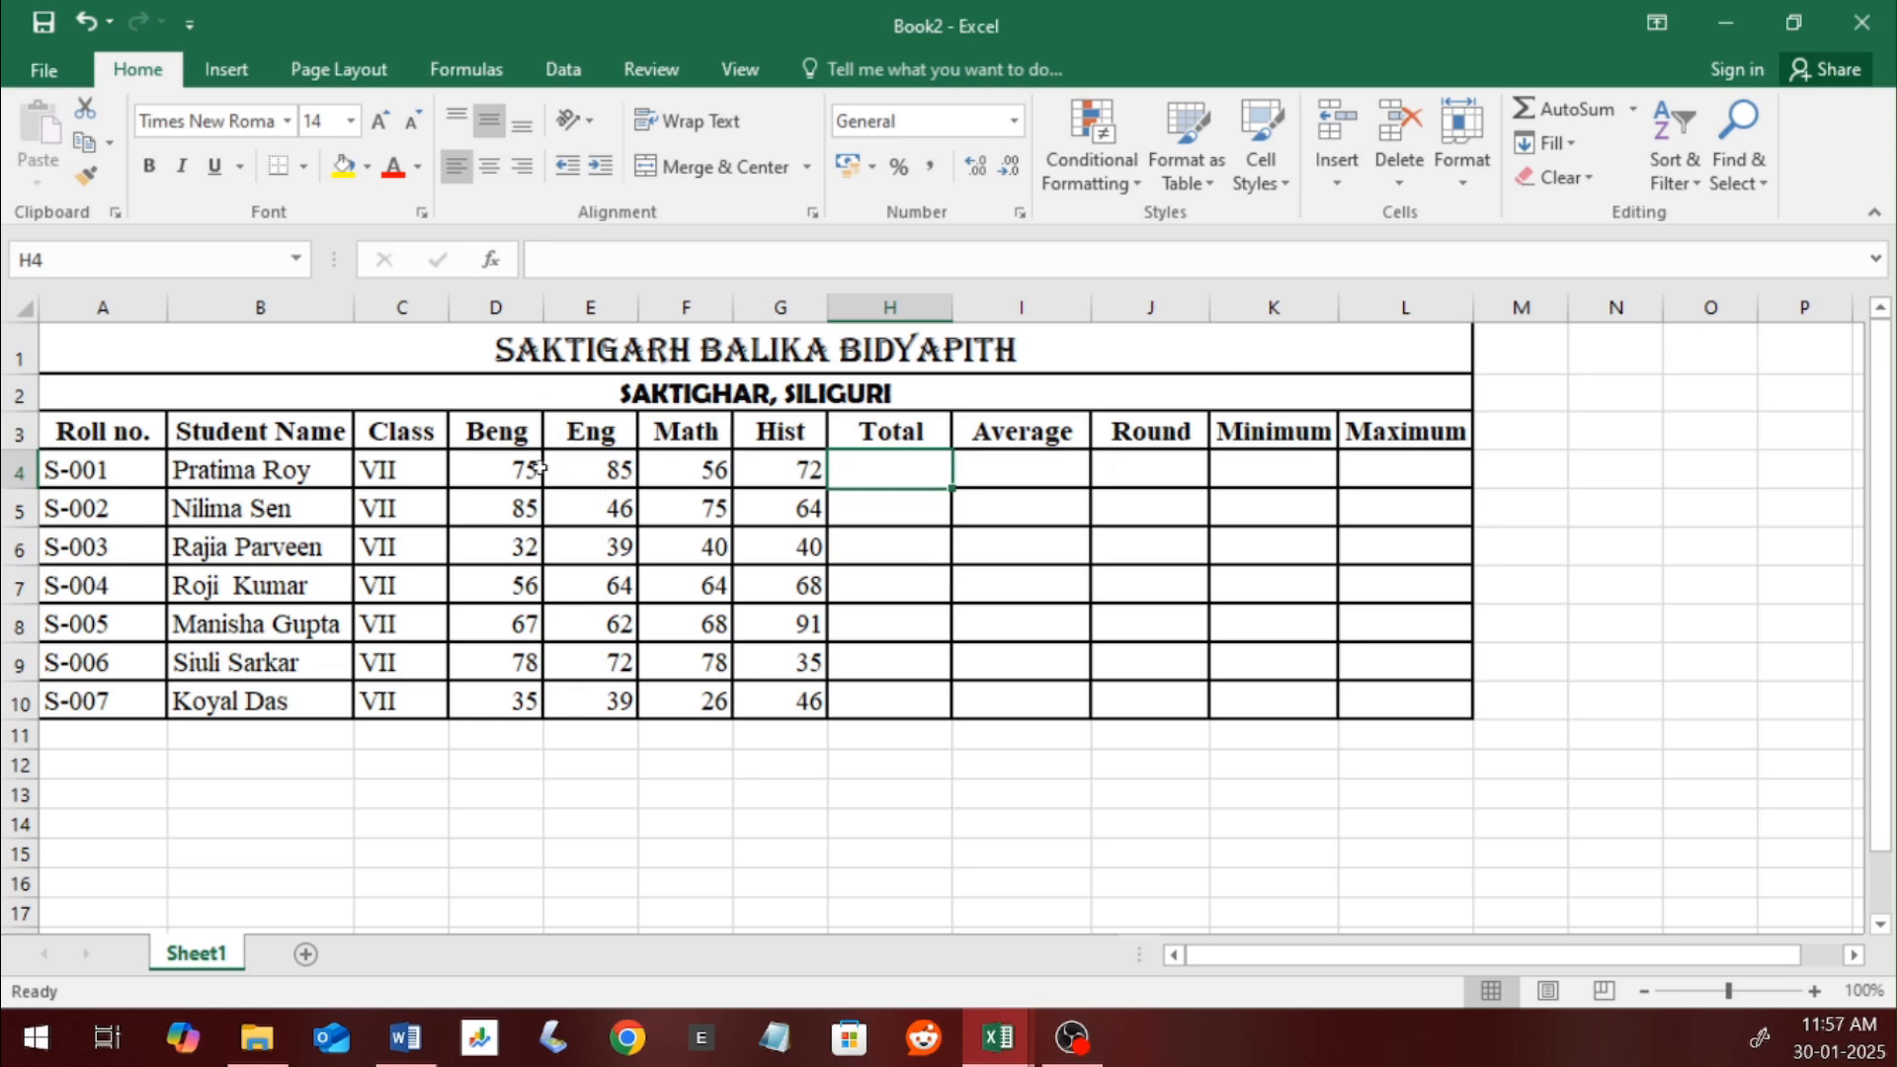
Step: Apply data validation to the subject marks D4:G10, allowing only whole numbers between 0 and 100
drag(525, 473, 759, 701)
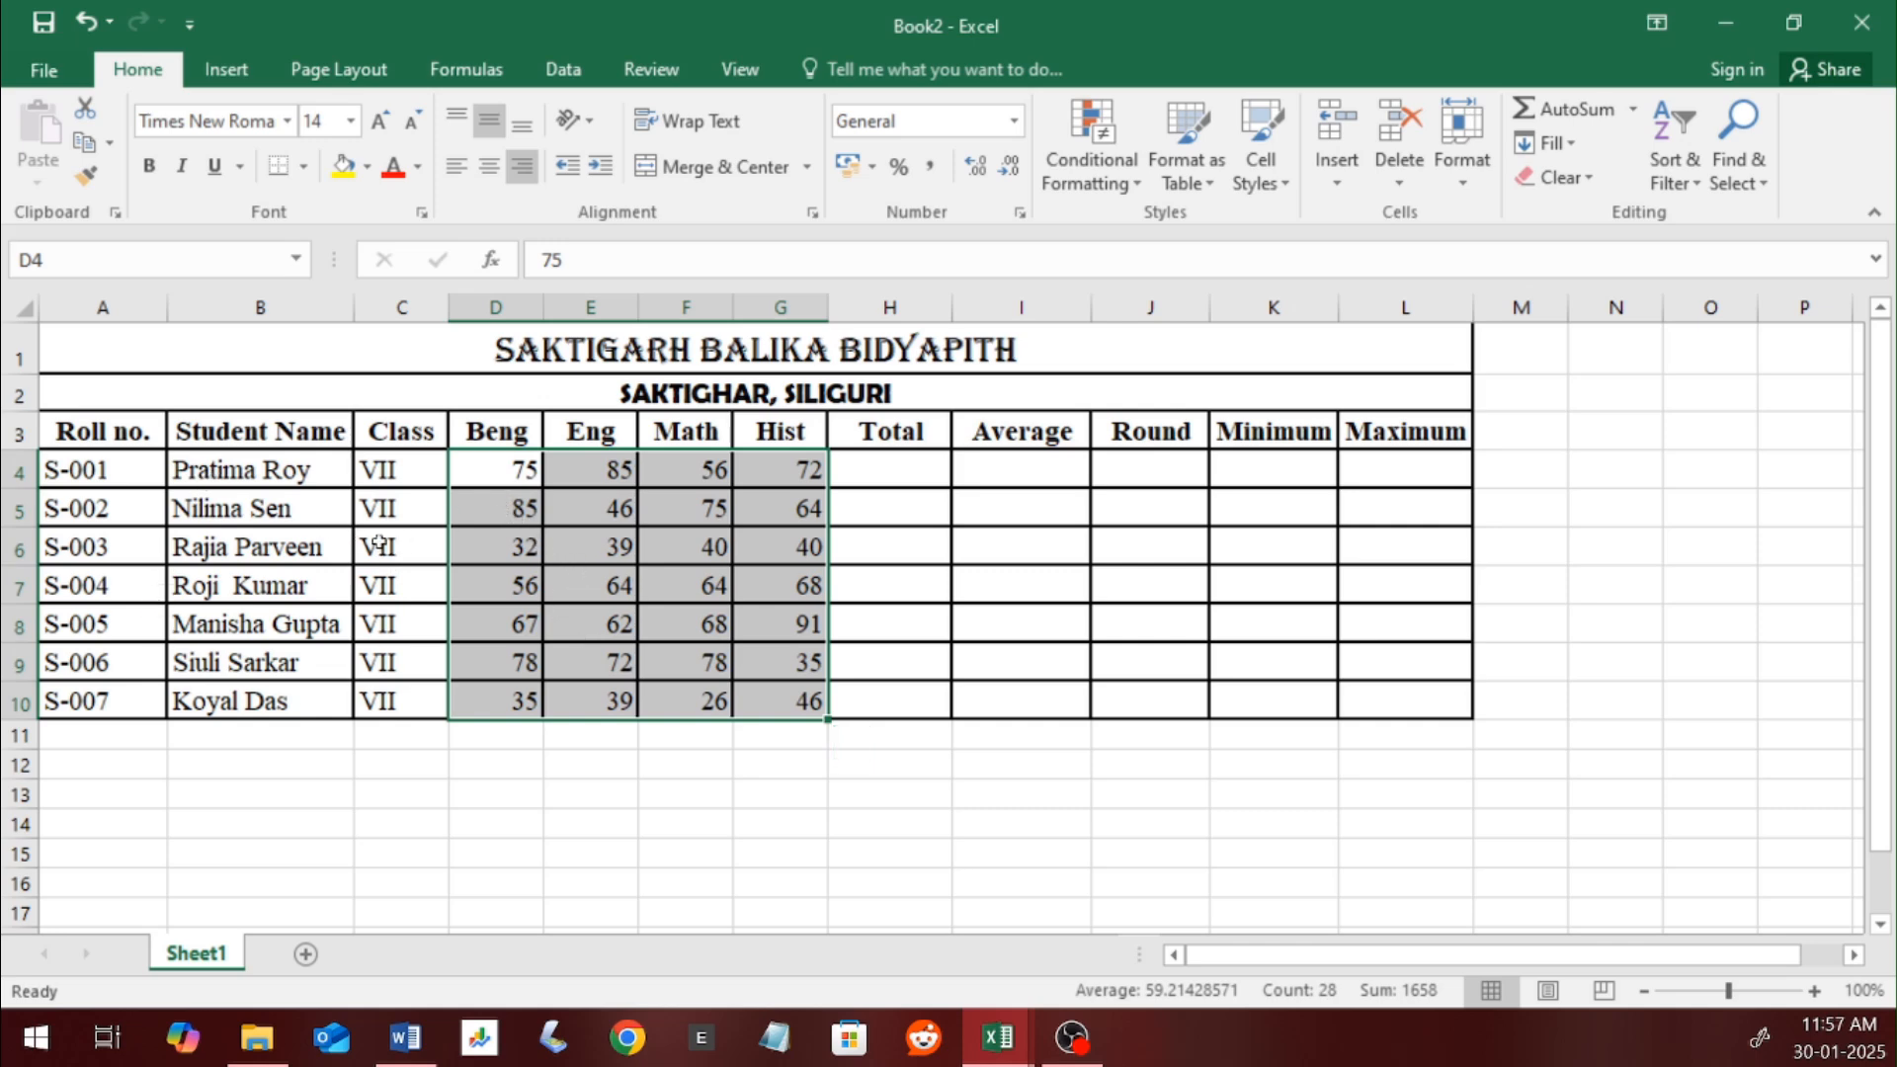
drag(510, 474, 811, 707)
click(563, 69)
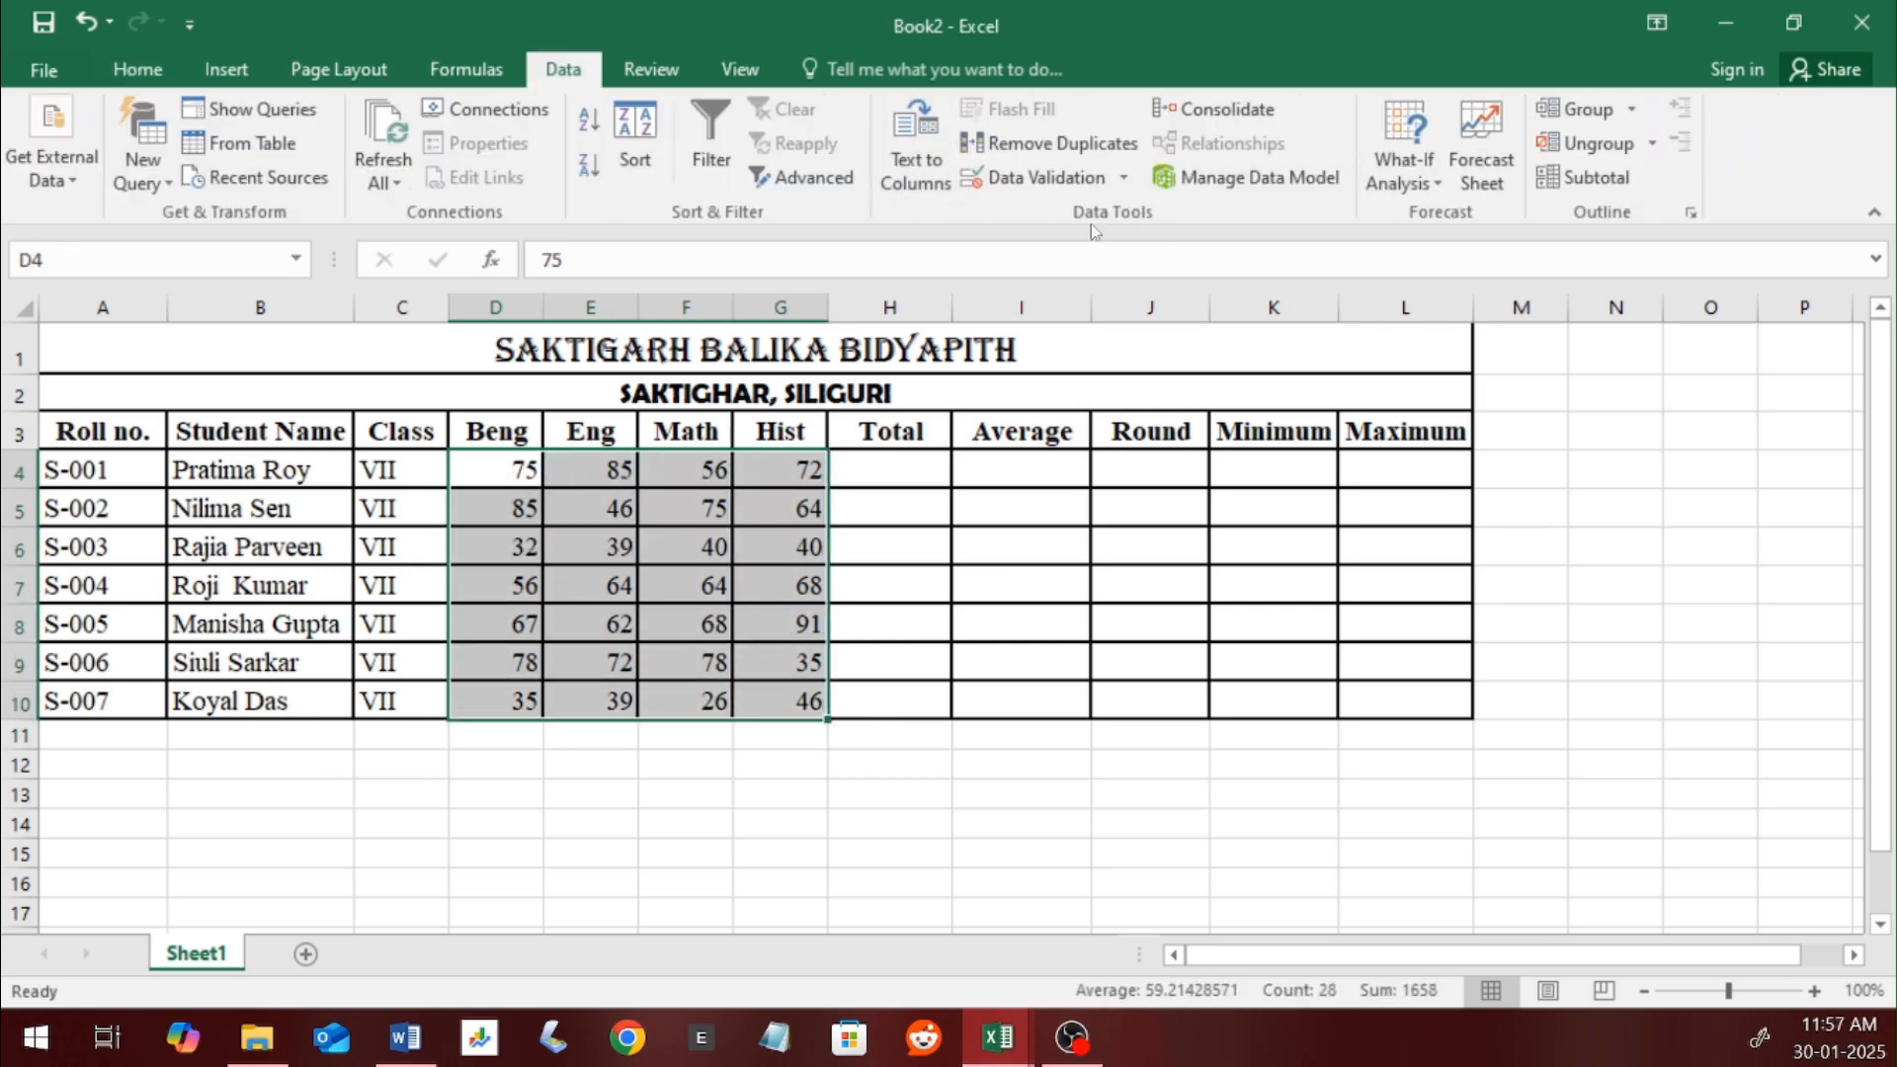
click(1047, 178)
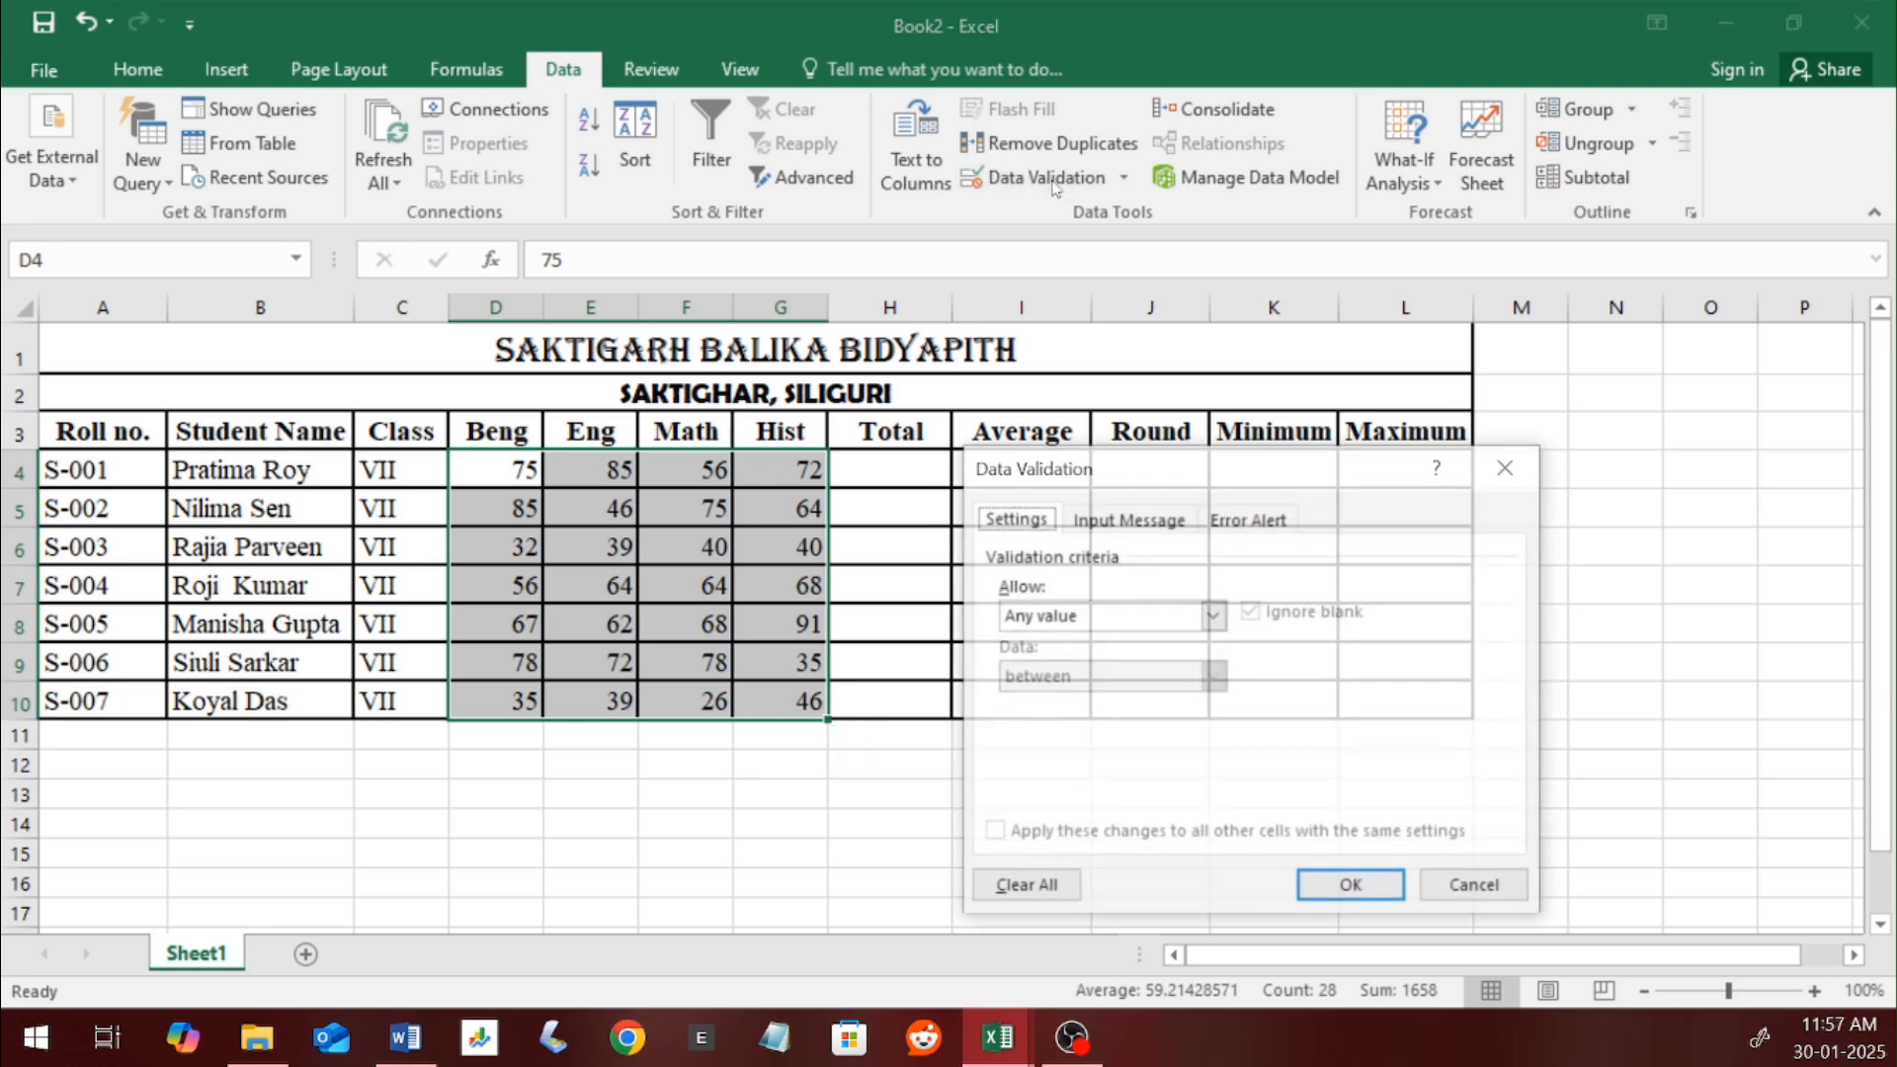
click(1087, 612)
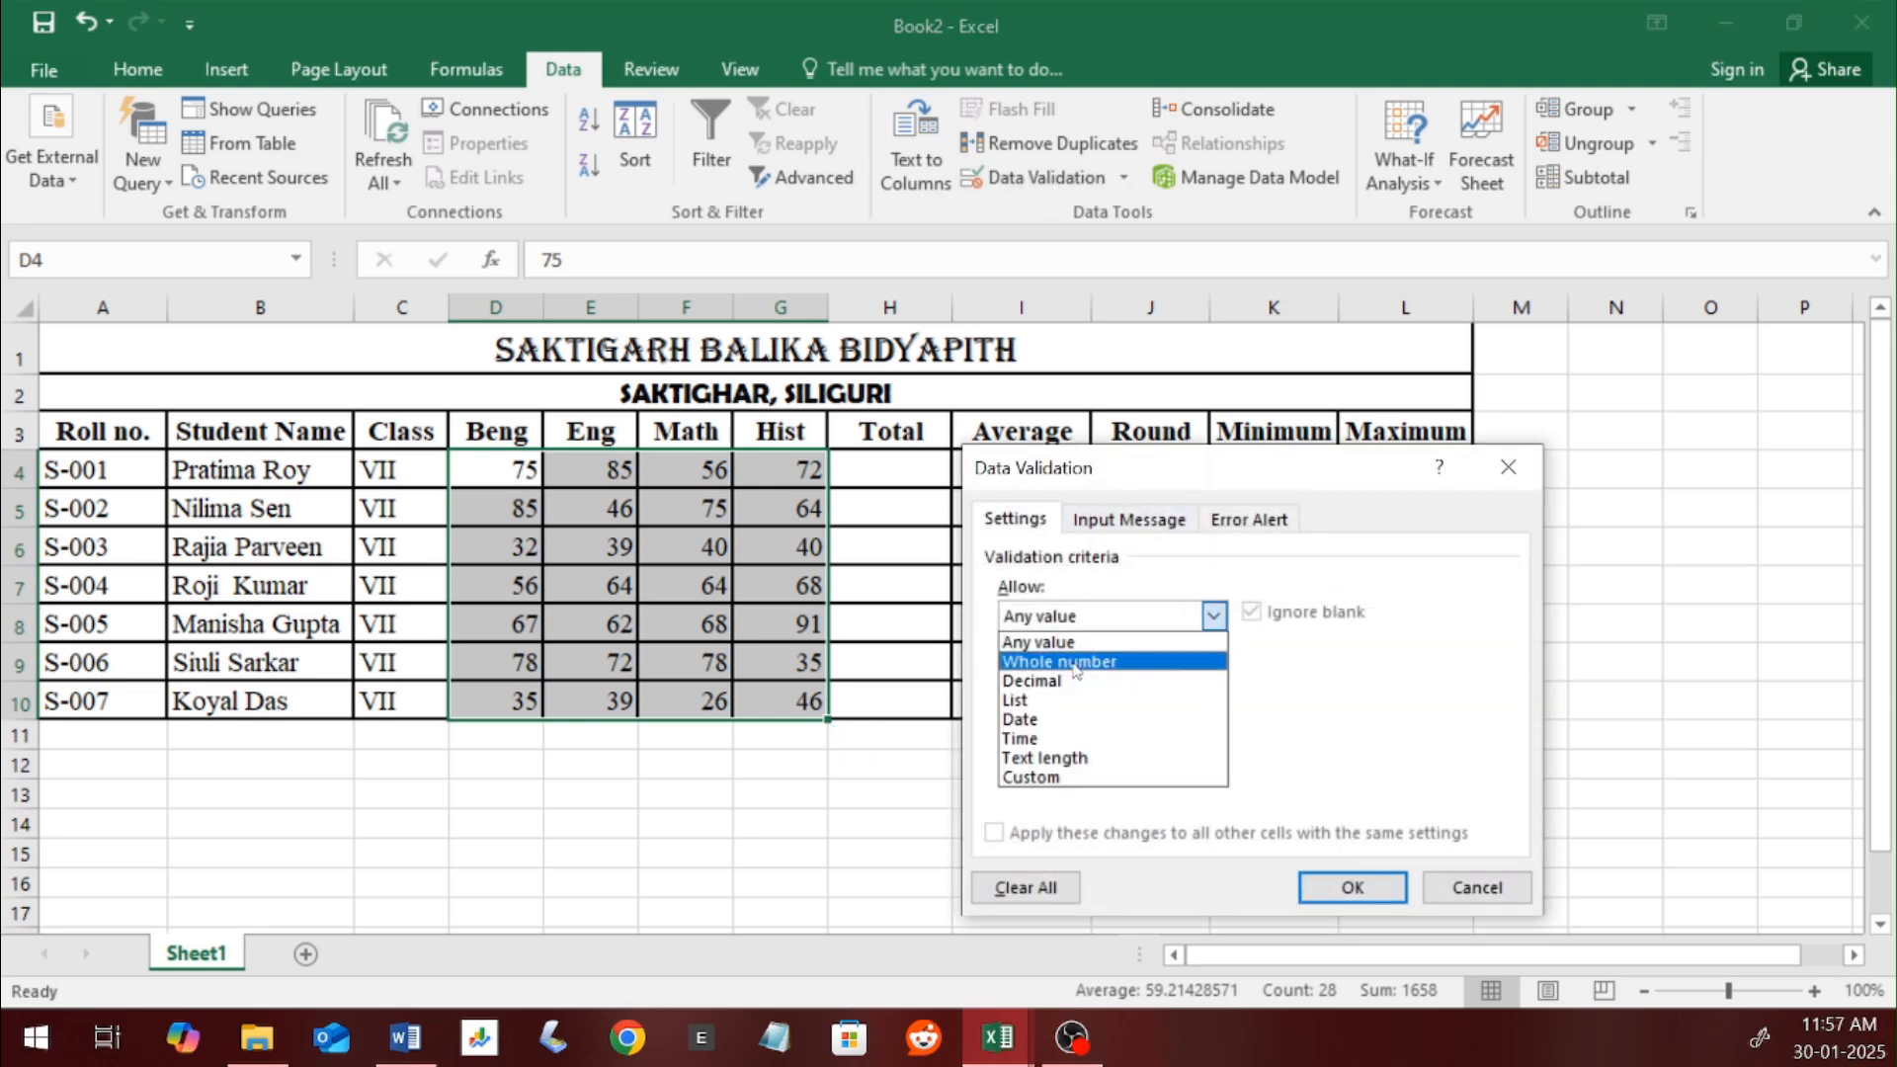
click(1076, 662)
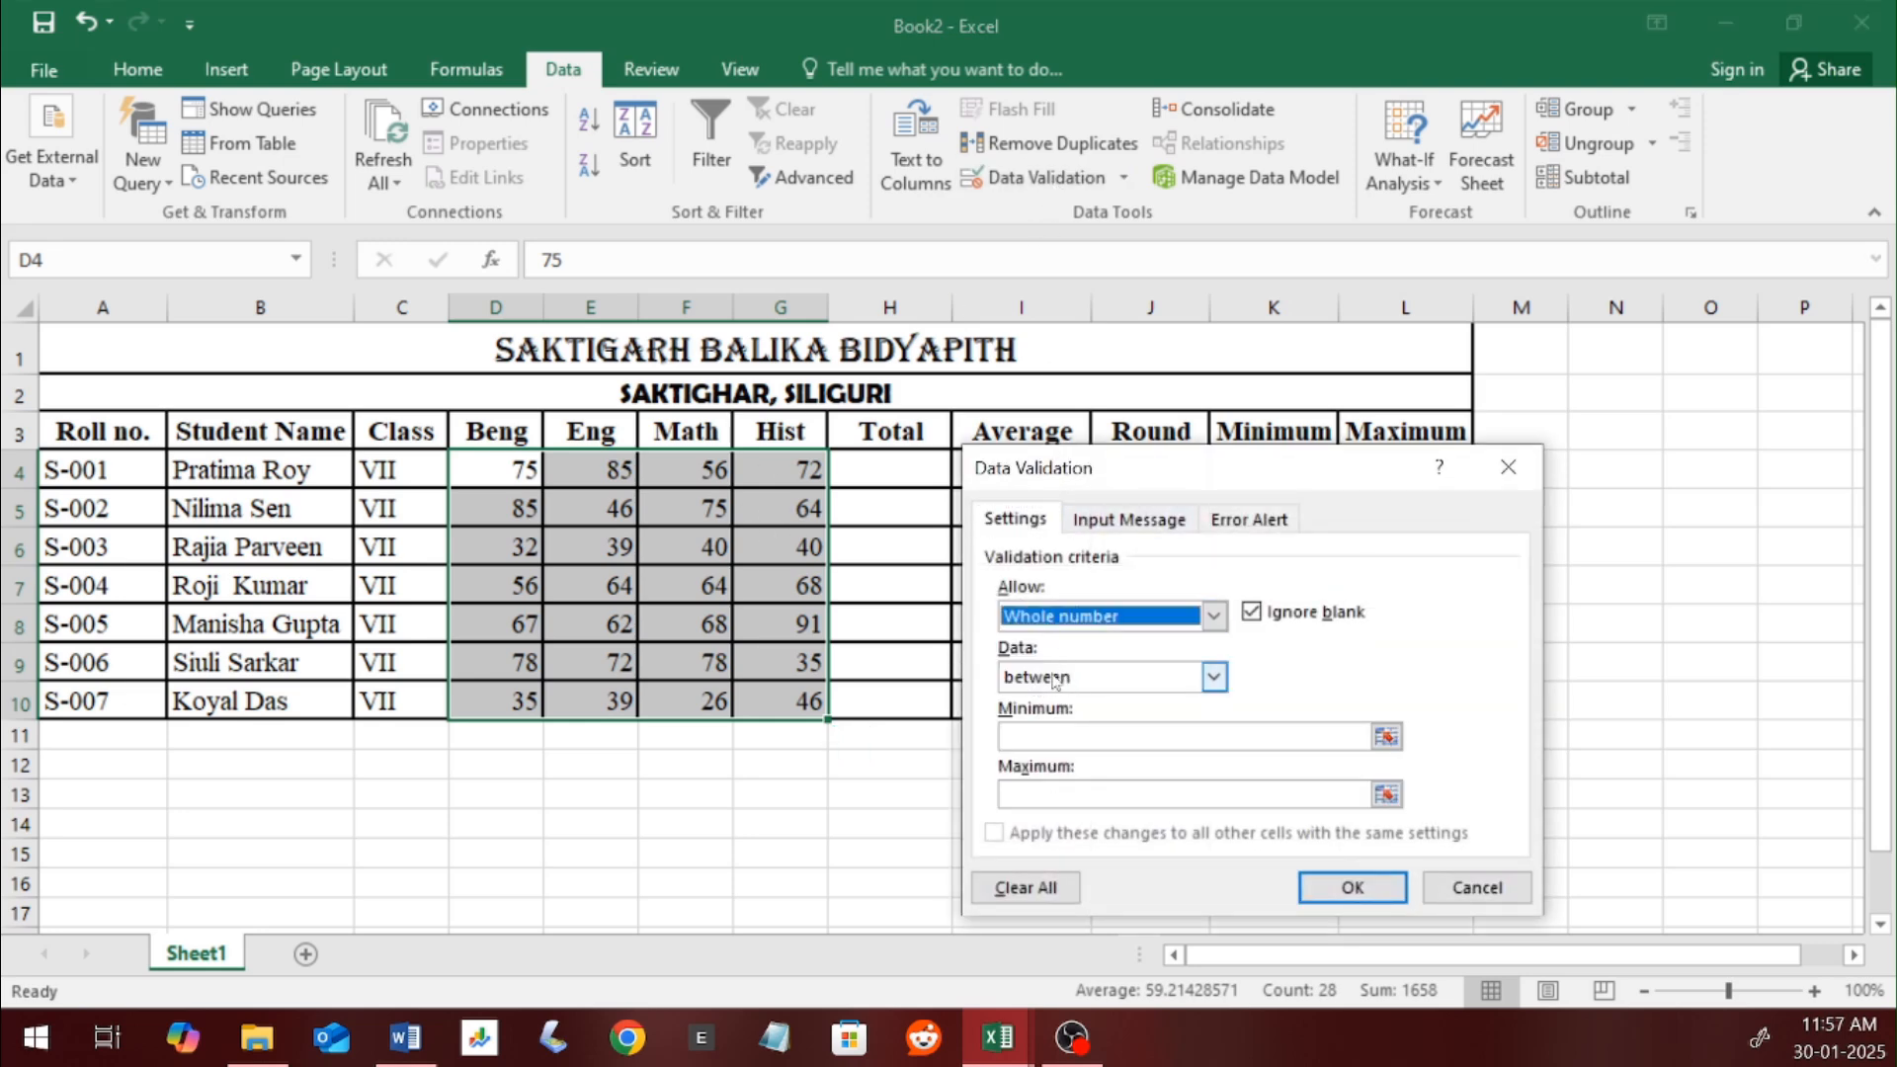
click(1025, 742)
text(0)
click(1025, 795)
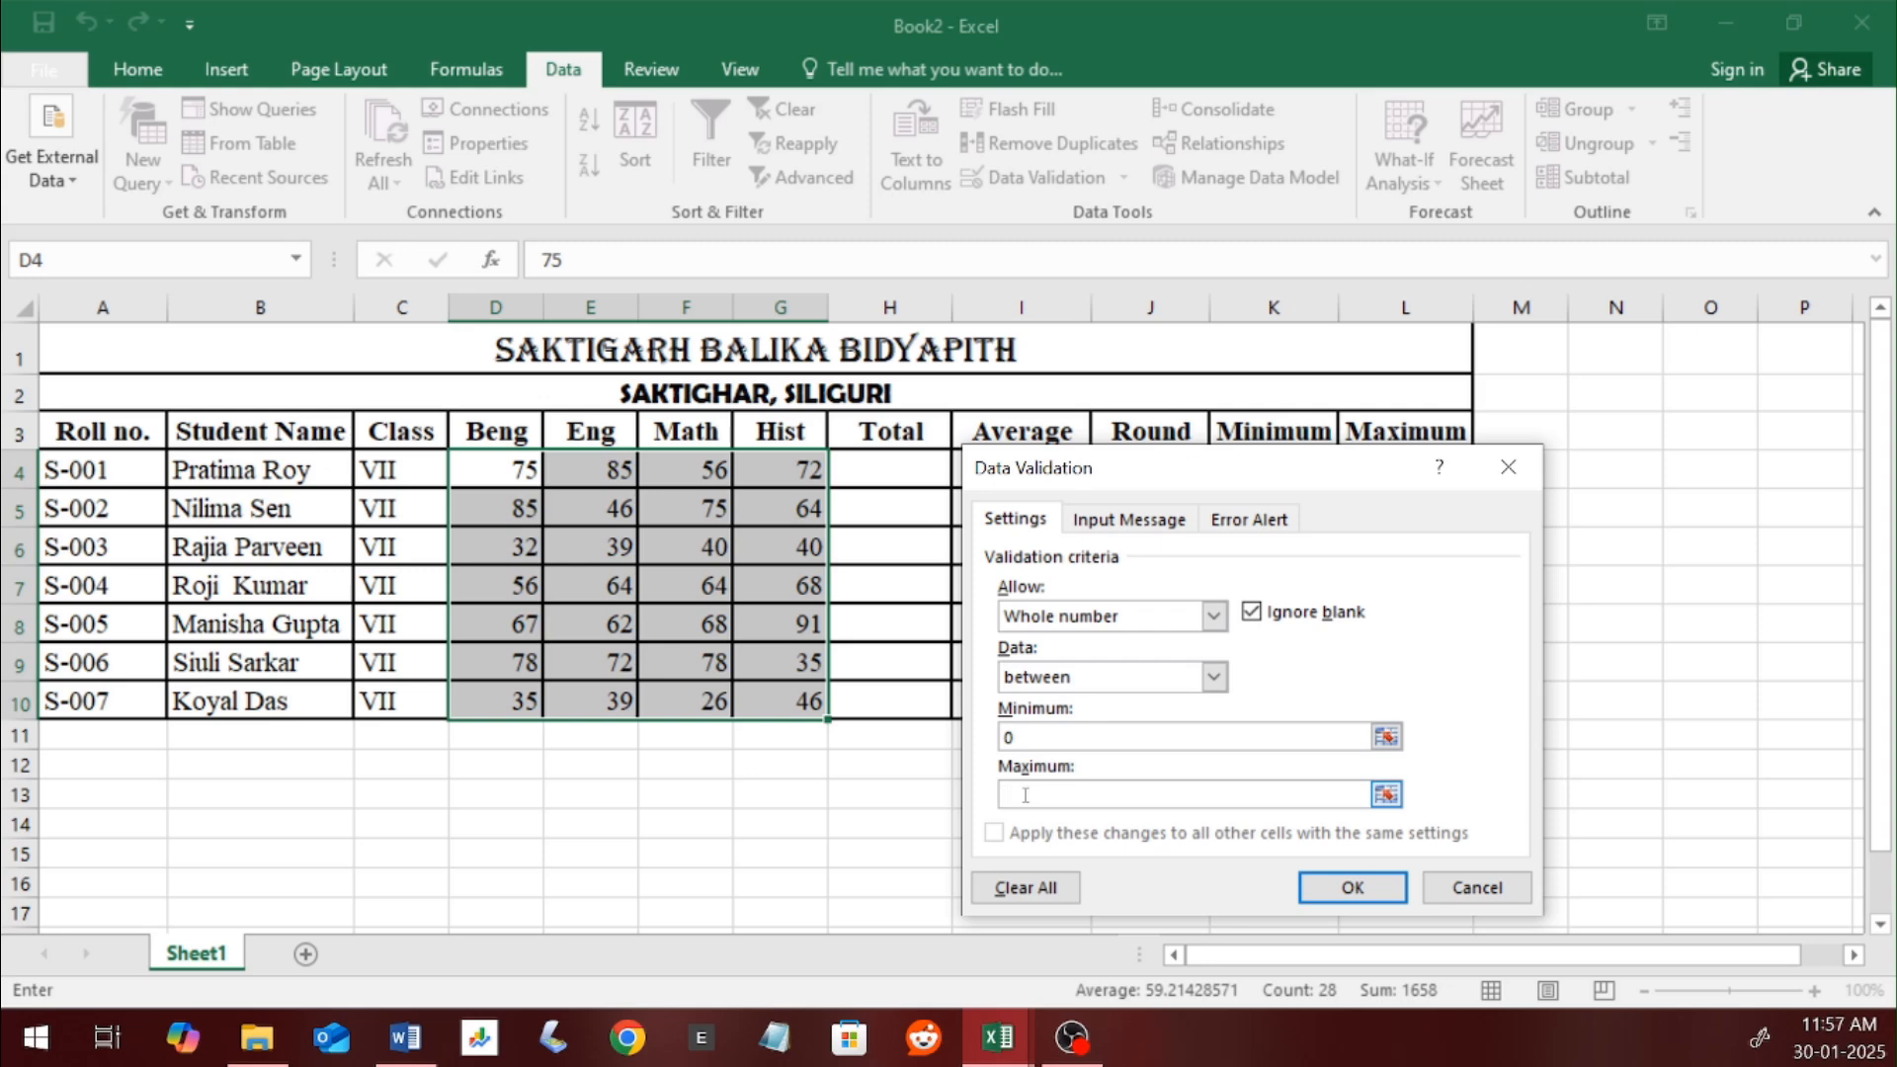
text(100)
click(1400, 883)
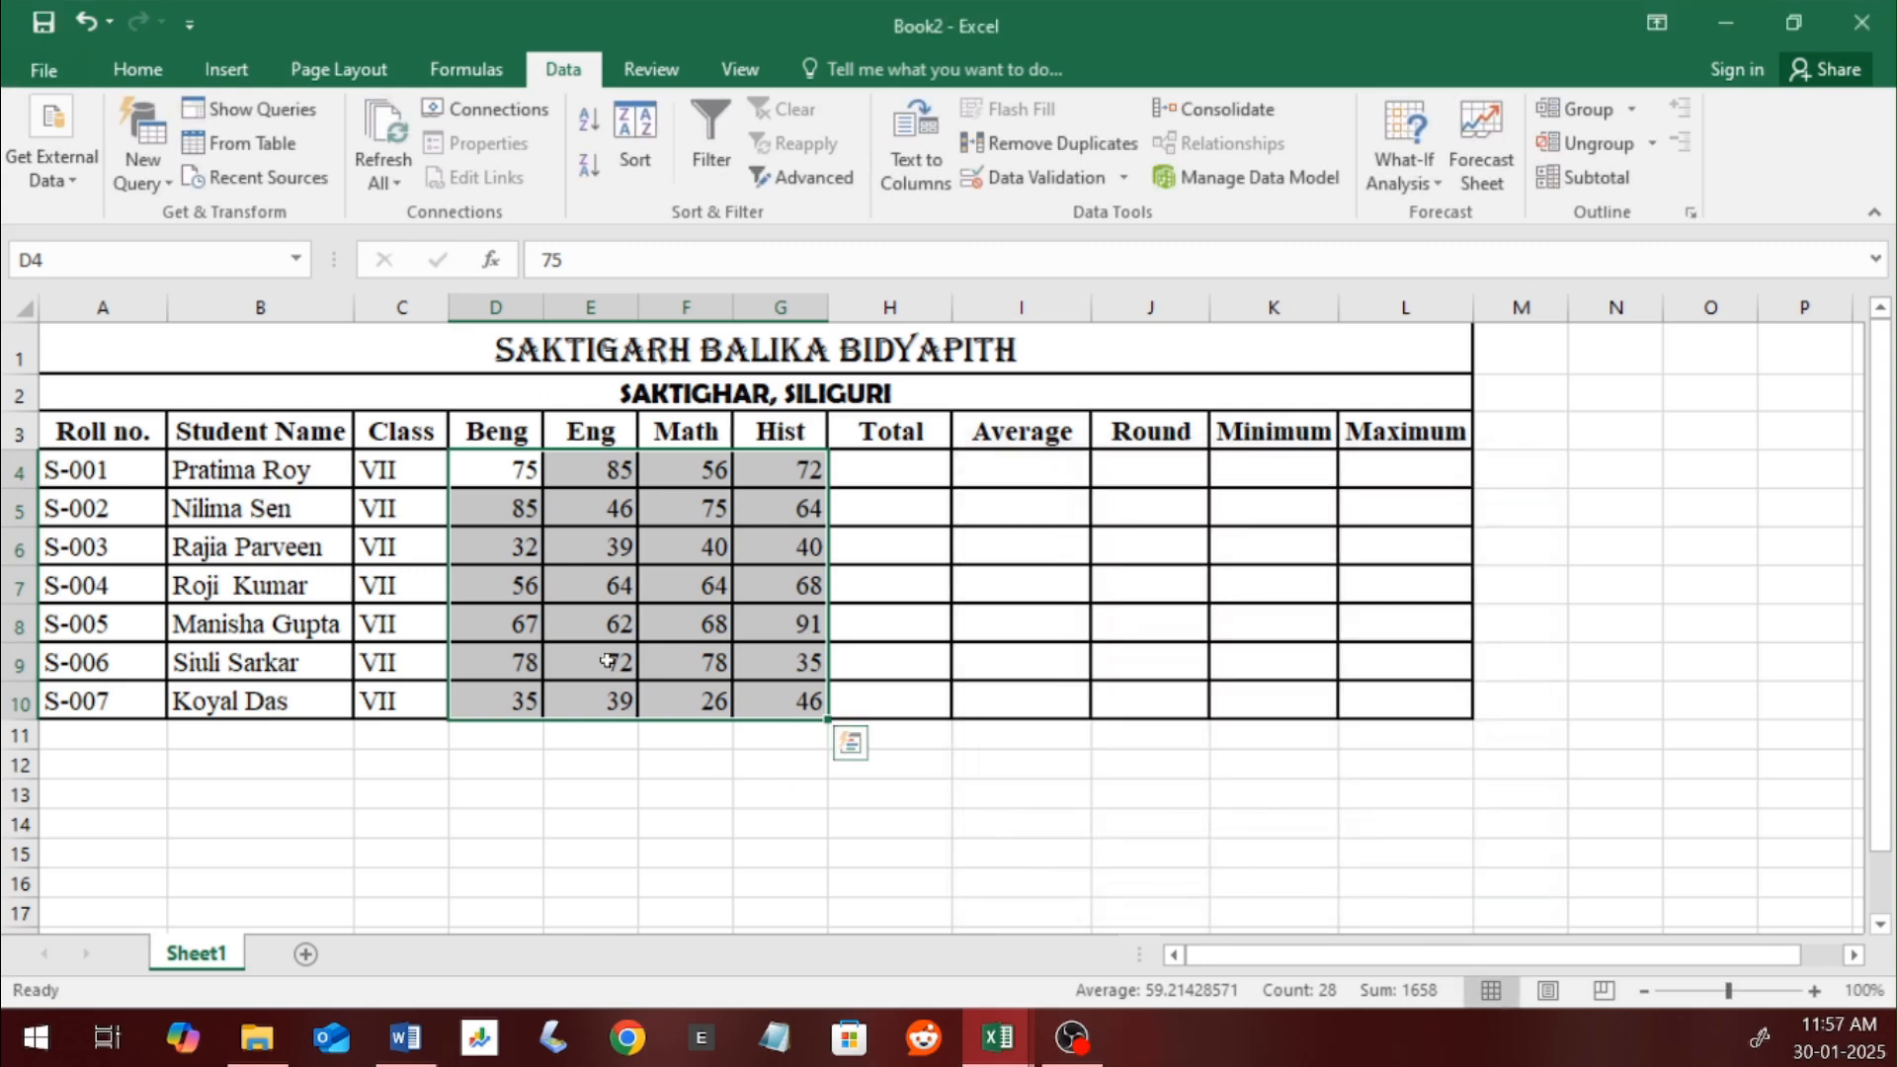
Step: Test the validation in cell D4 by trying 101 and .5, and finish by entering 75 as the mark
click(702, 514)
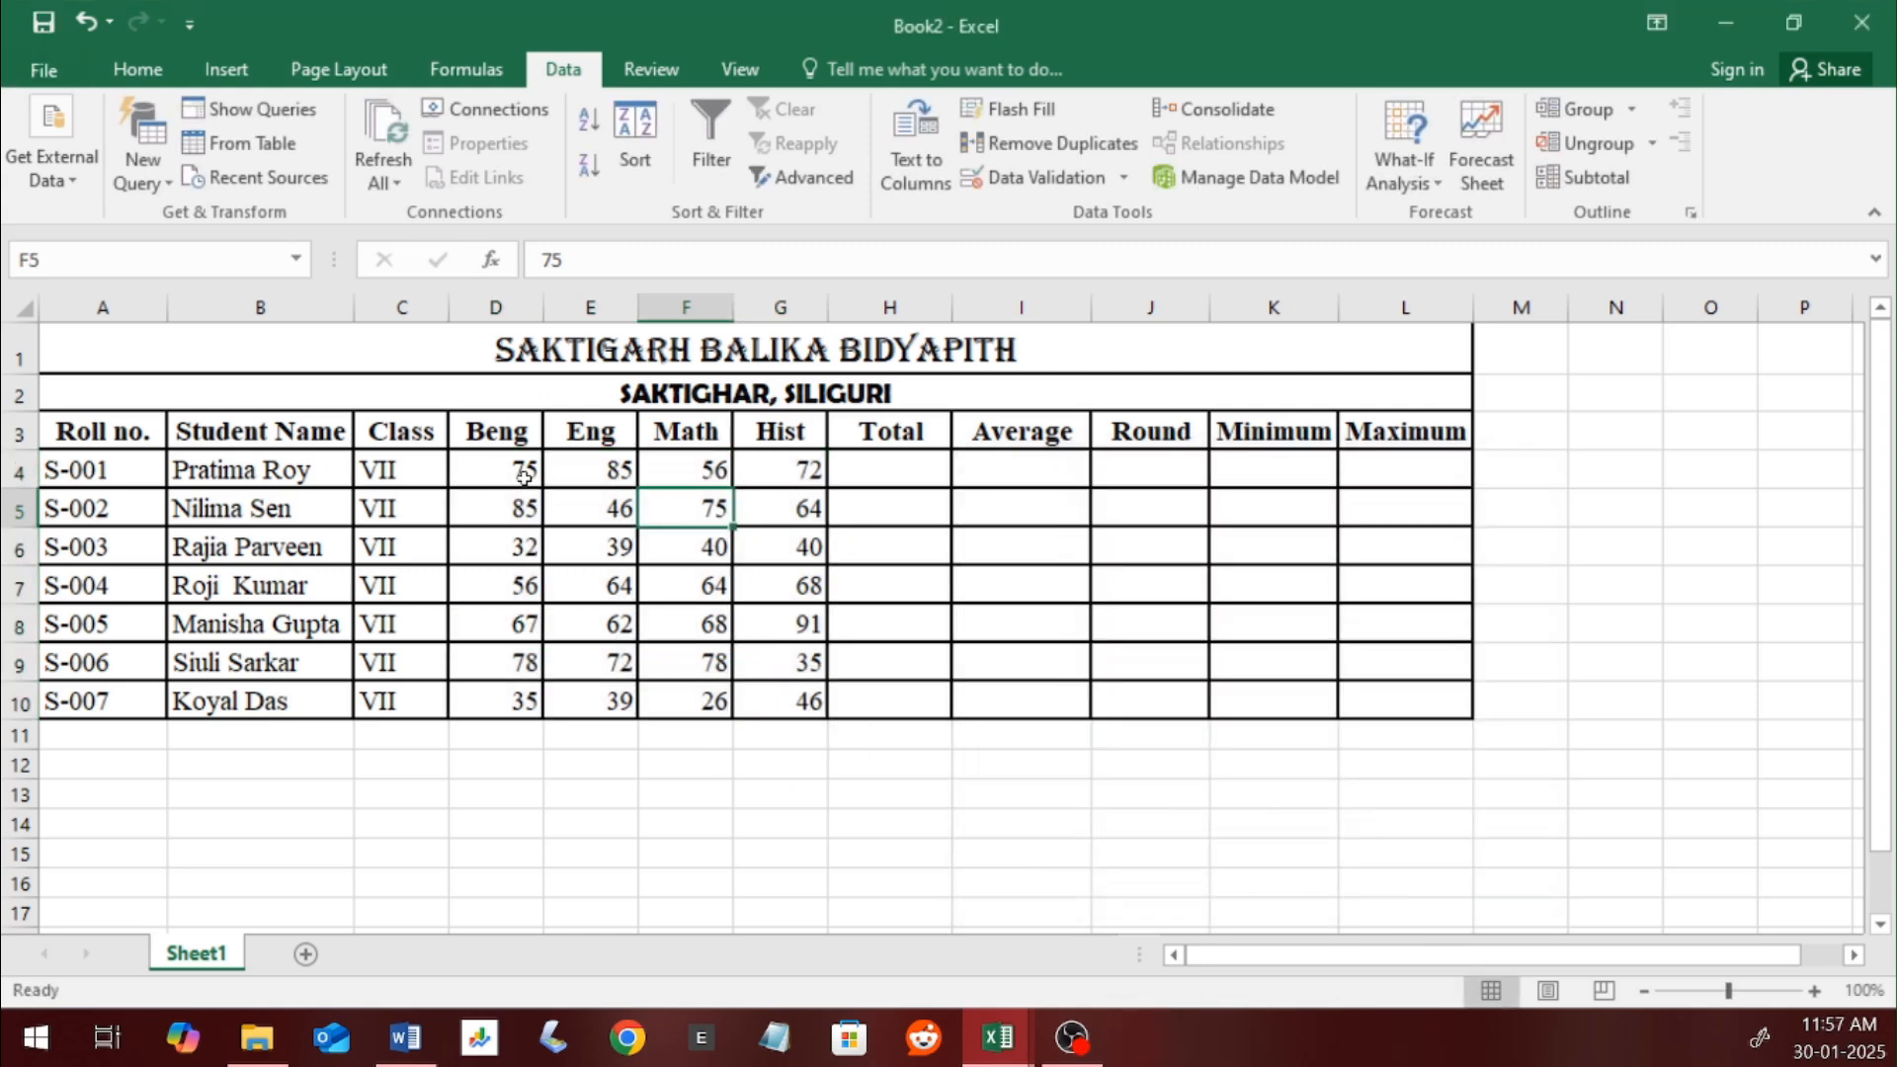
click(500, 476)
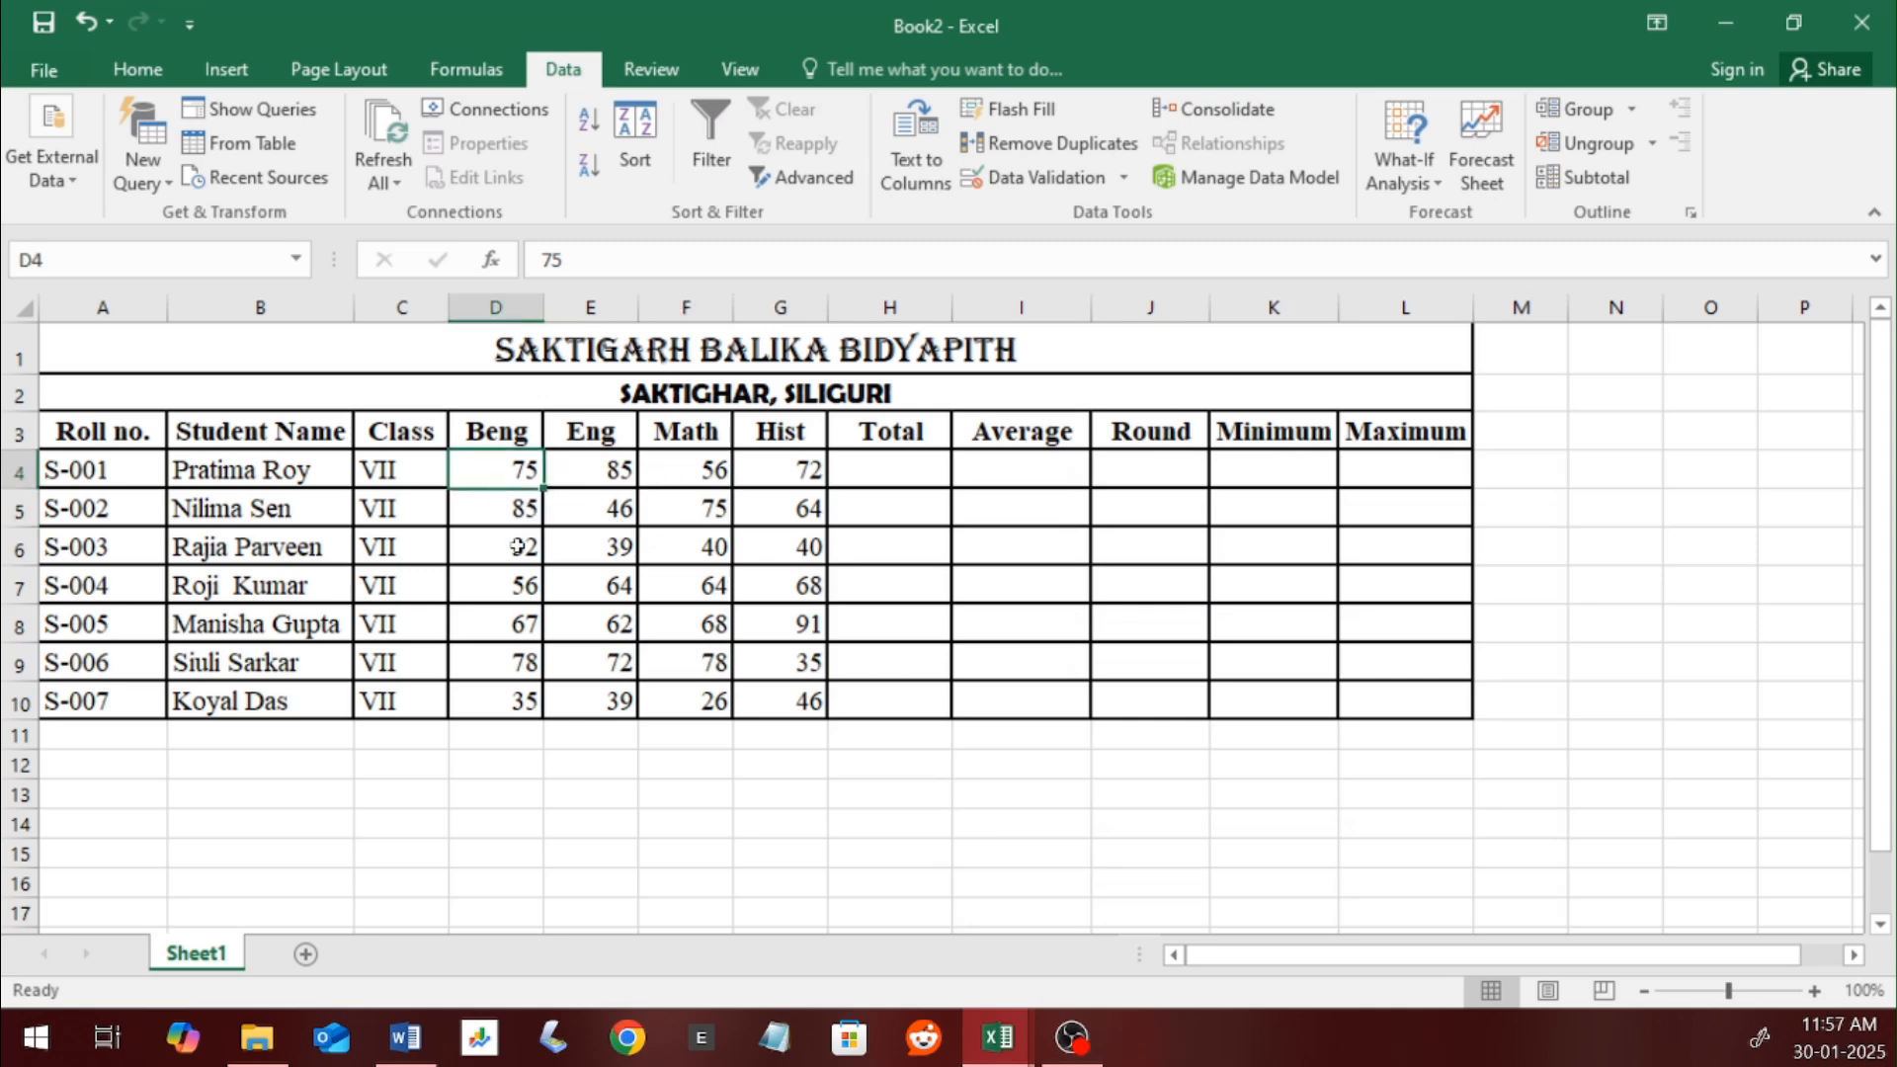
text(101)
key(Return)
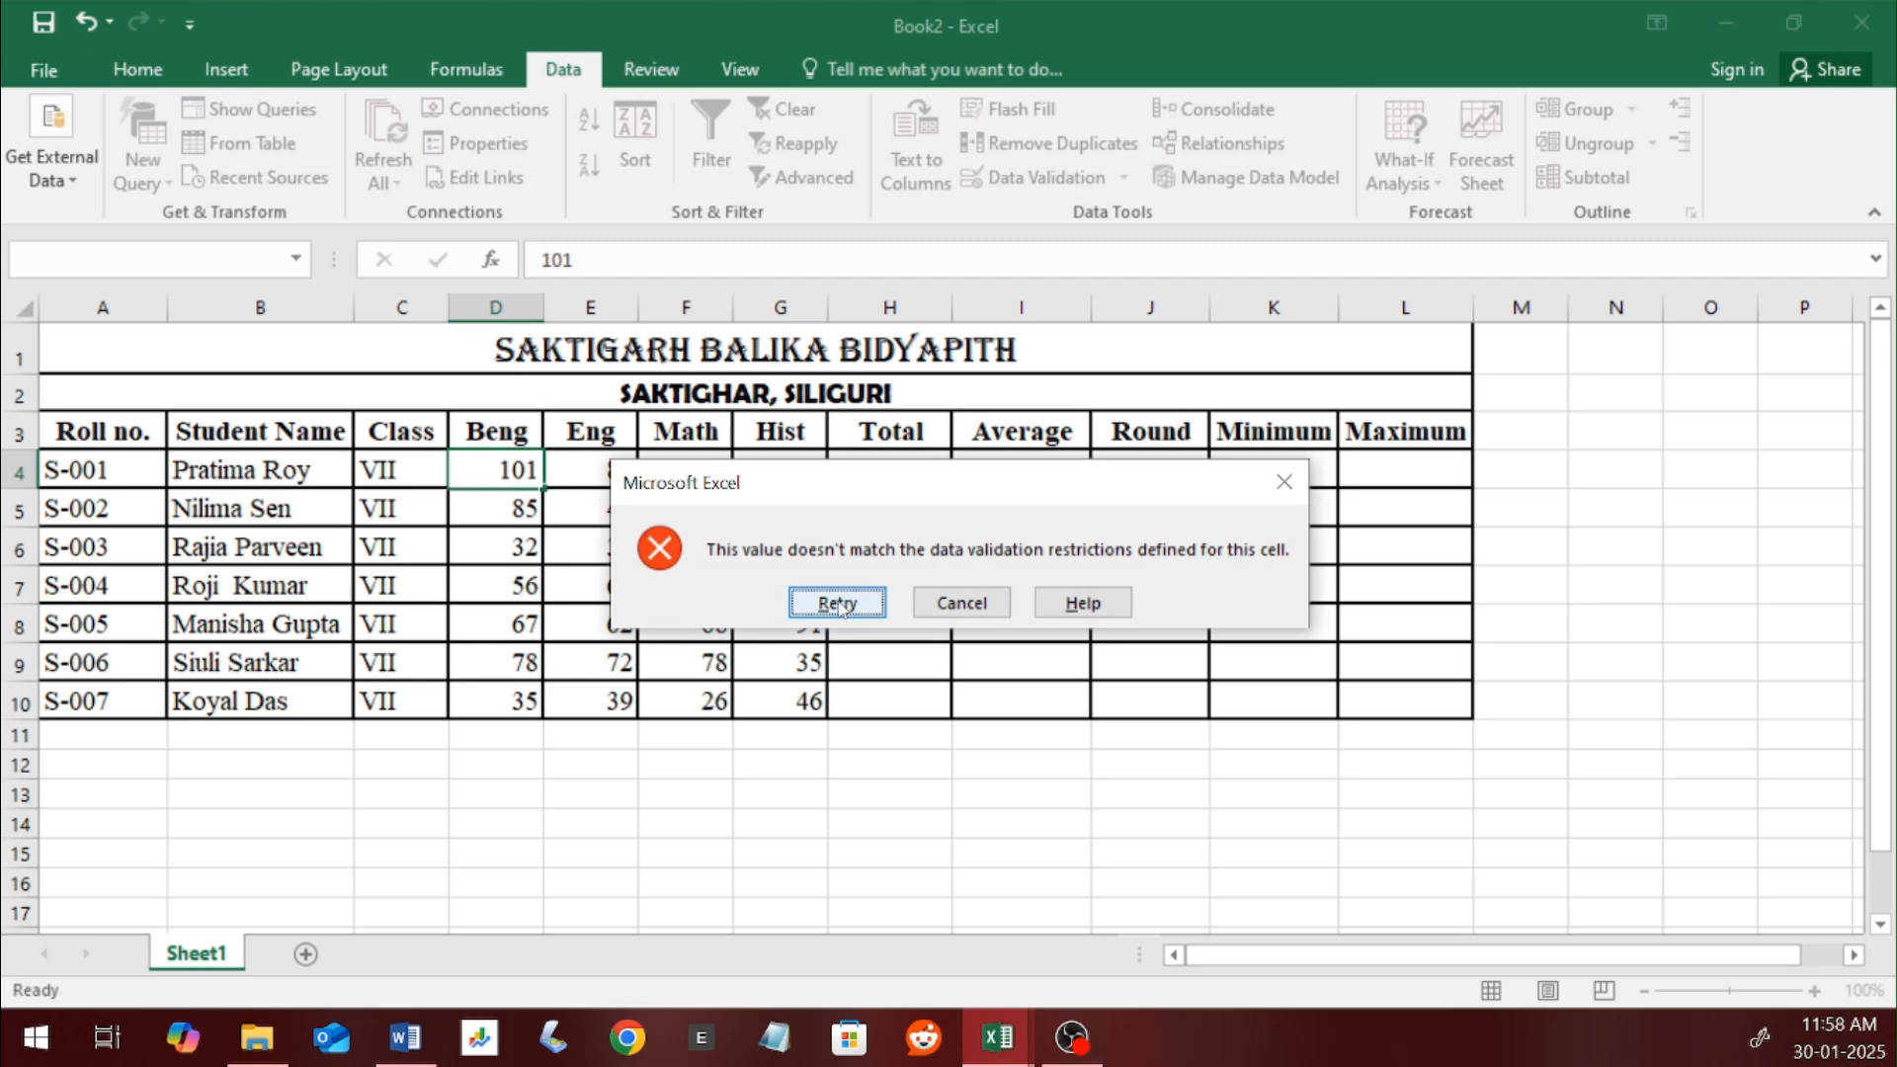
click(837, 603)
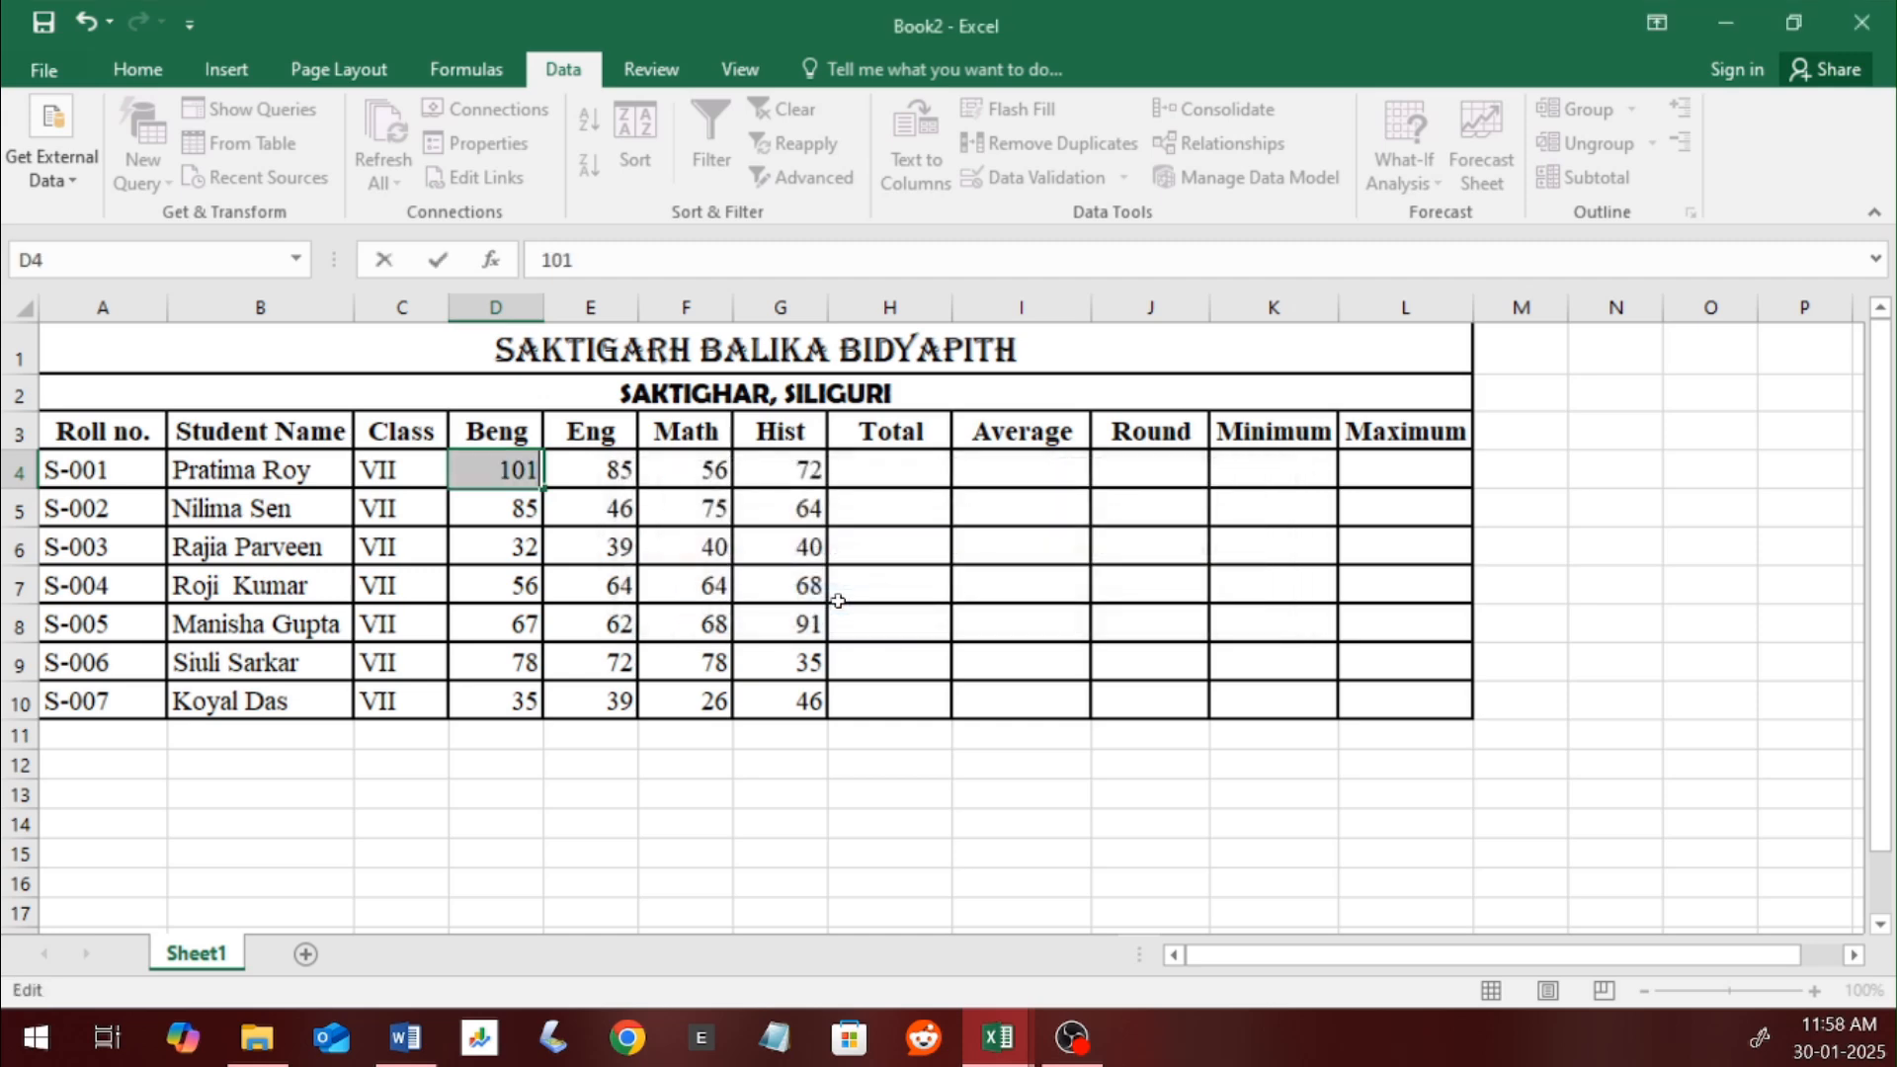
text(.5)
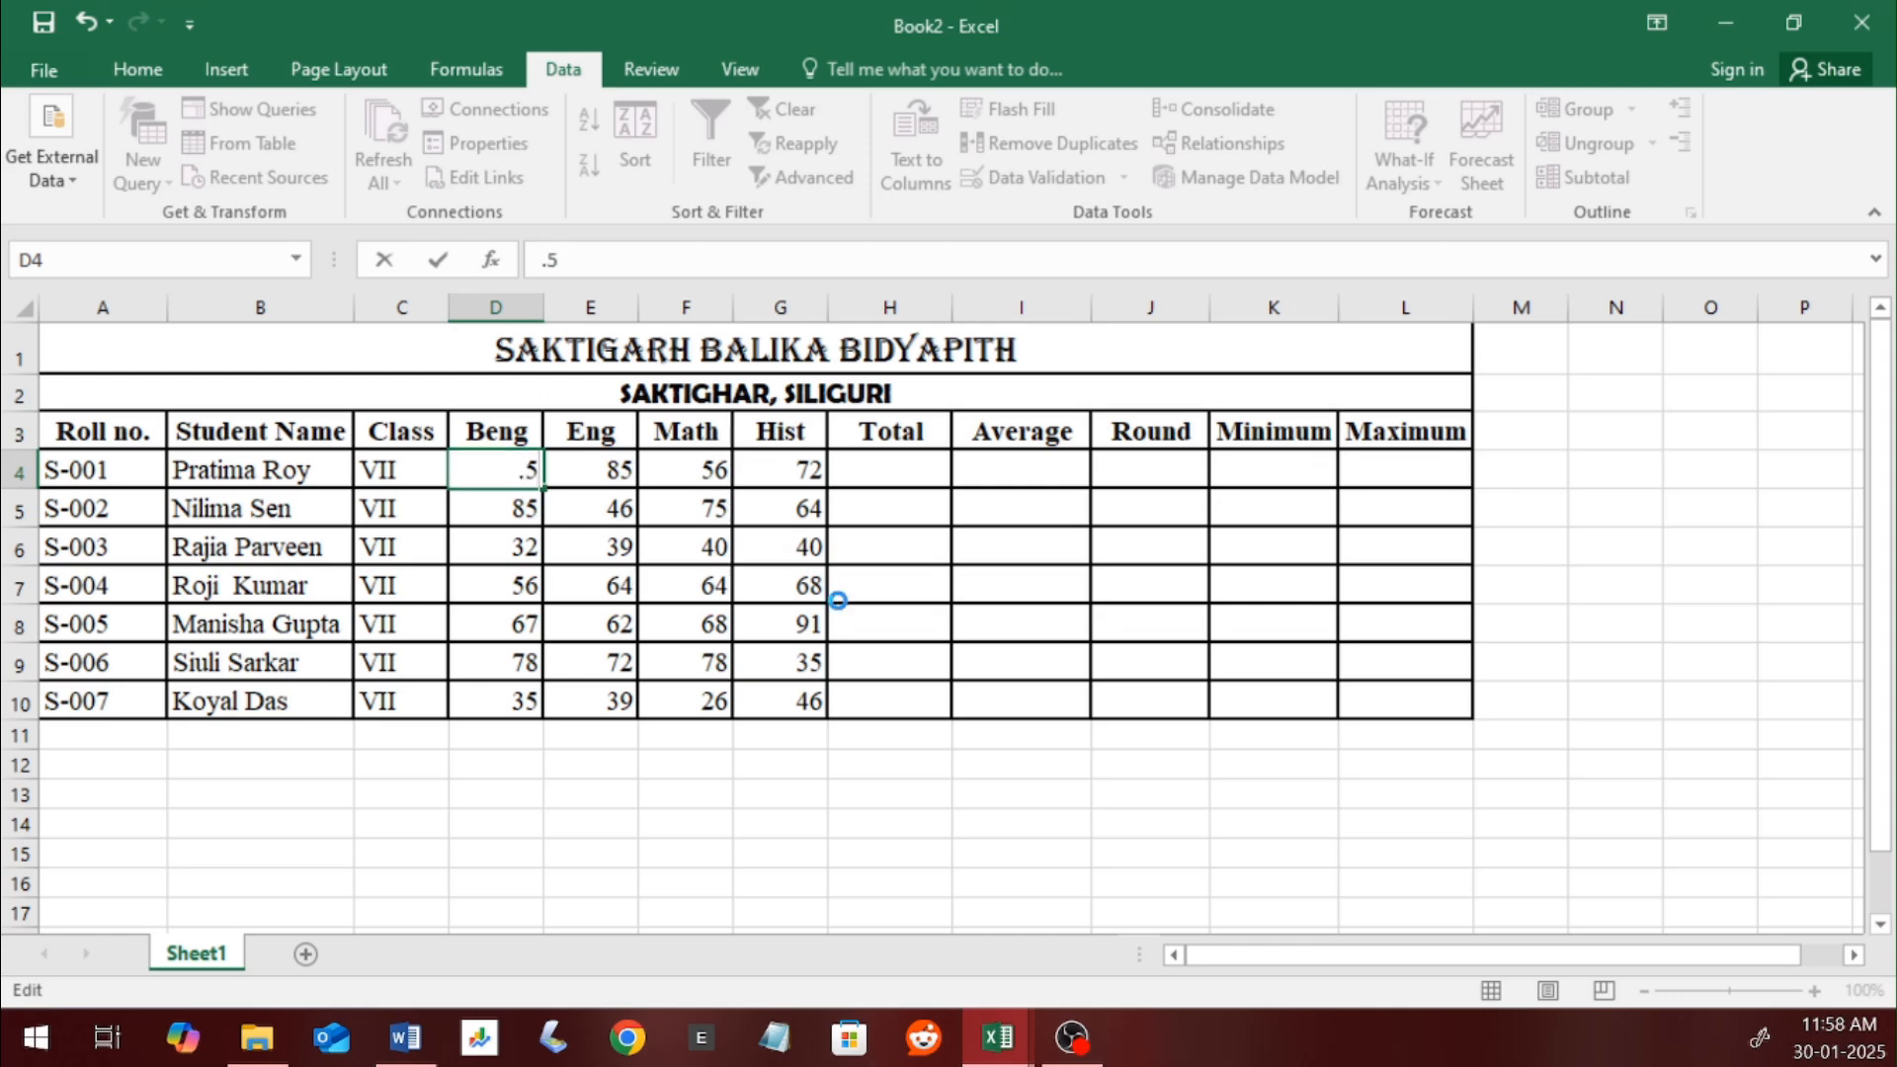
key(Return)
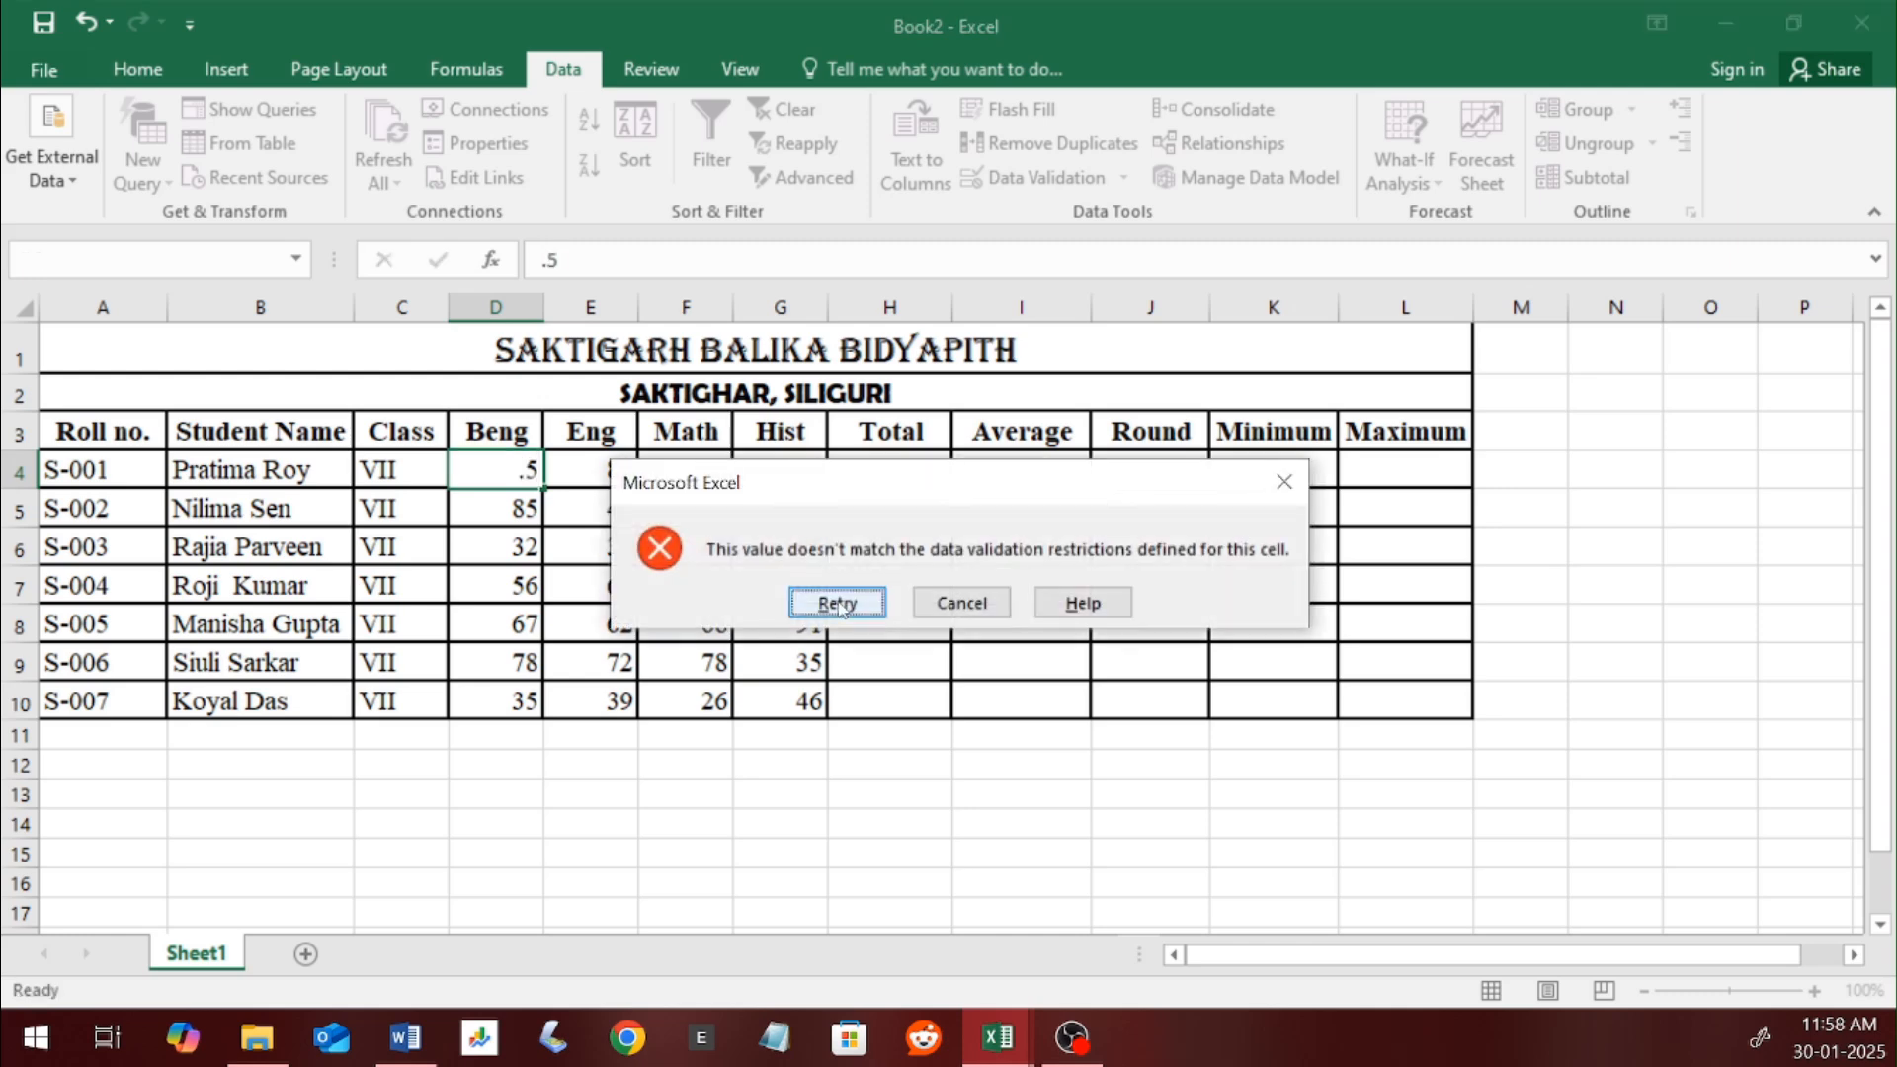
click(837, 603)
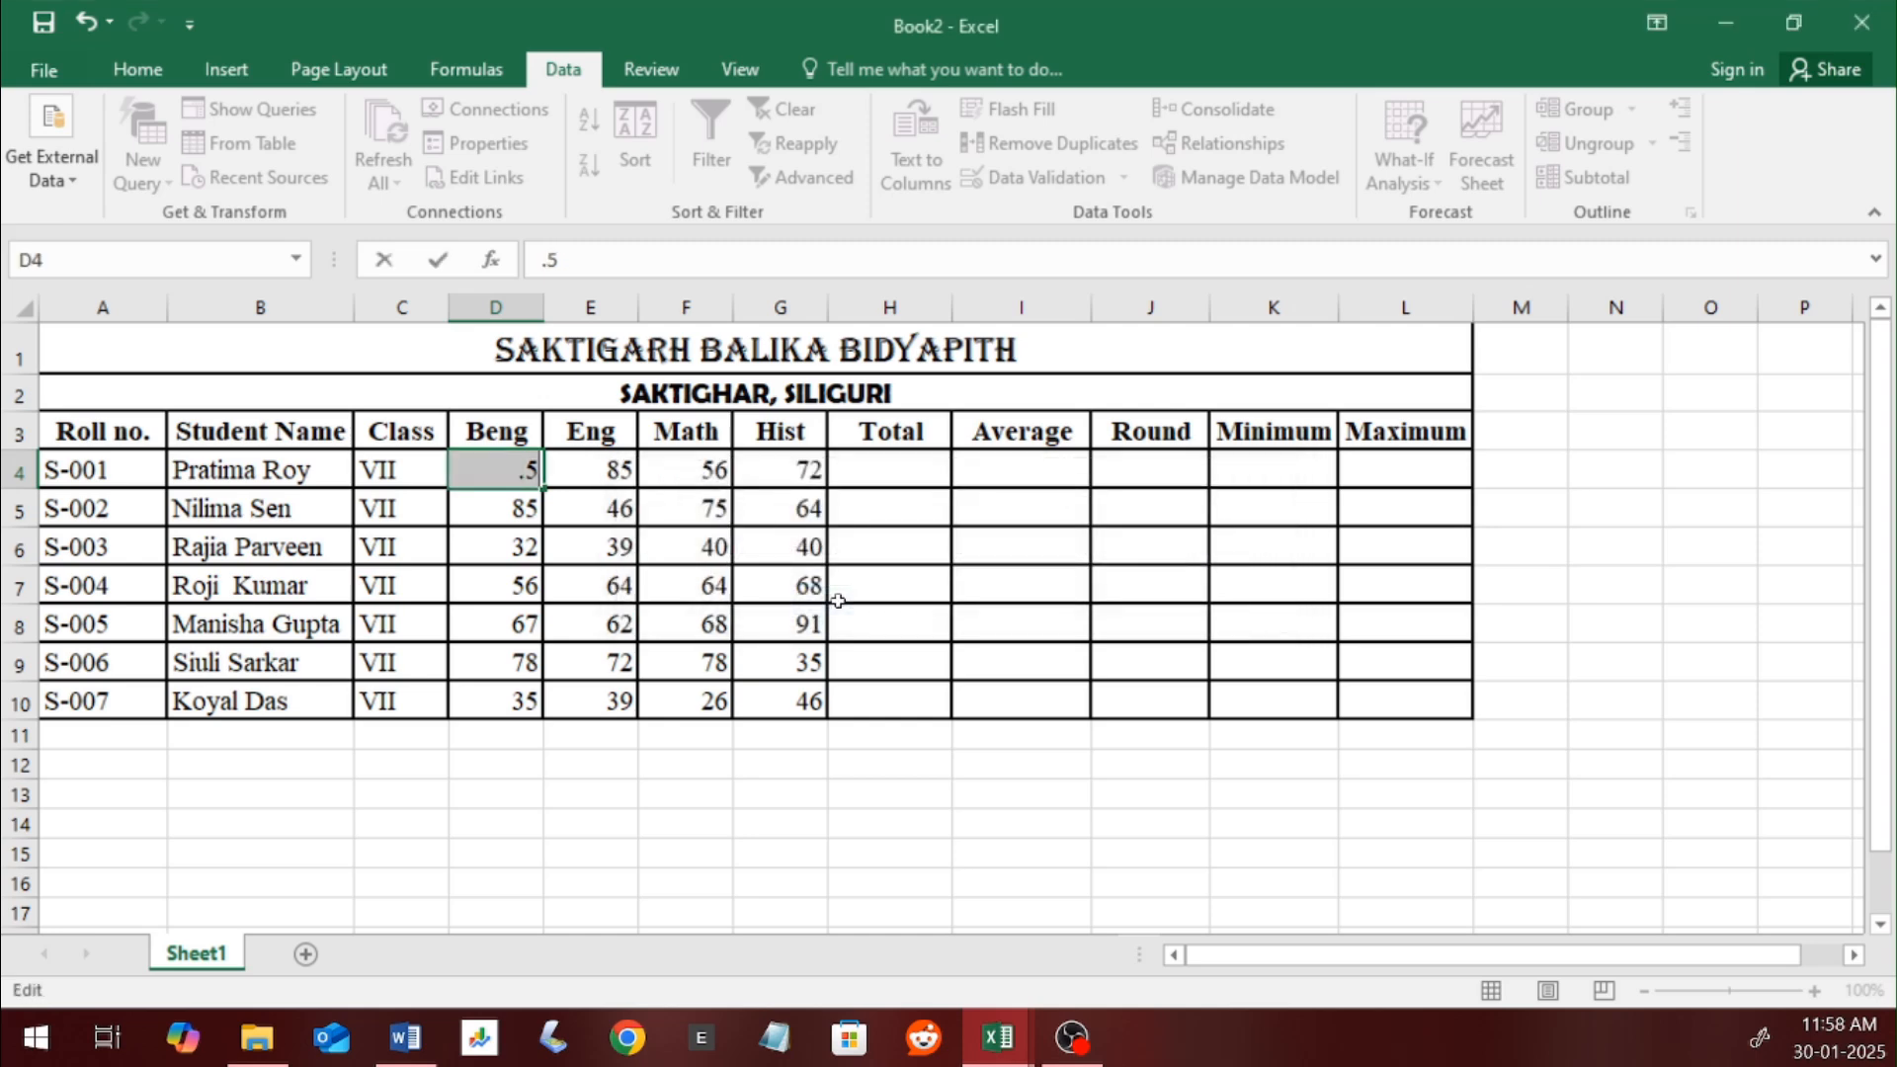
text(75)
key(Return)
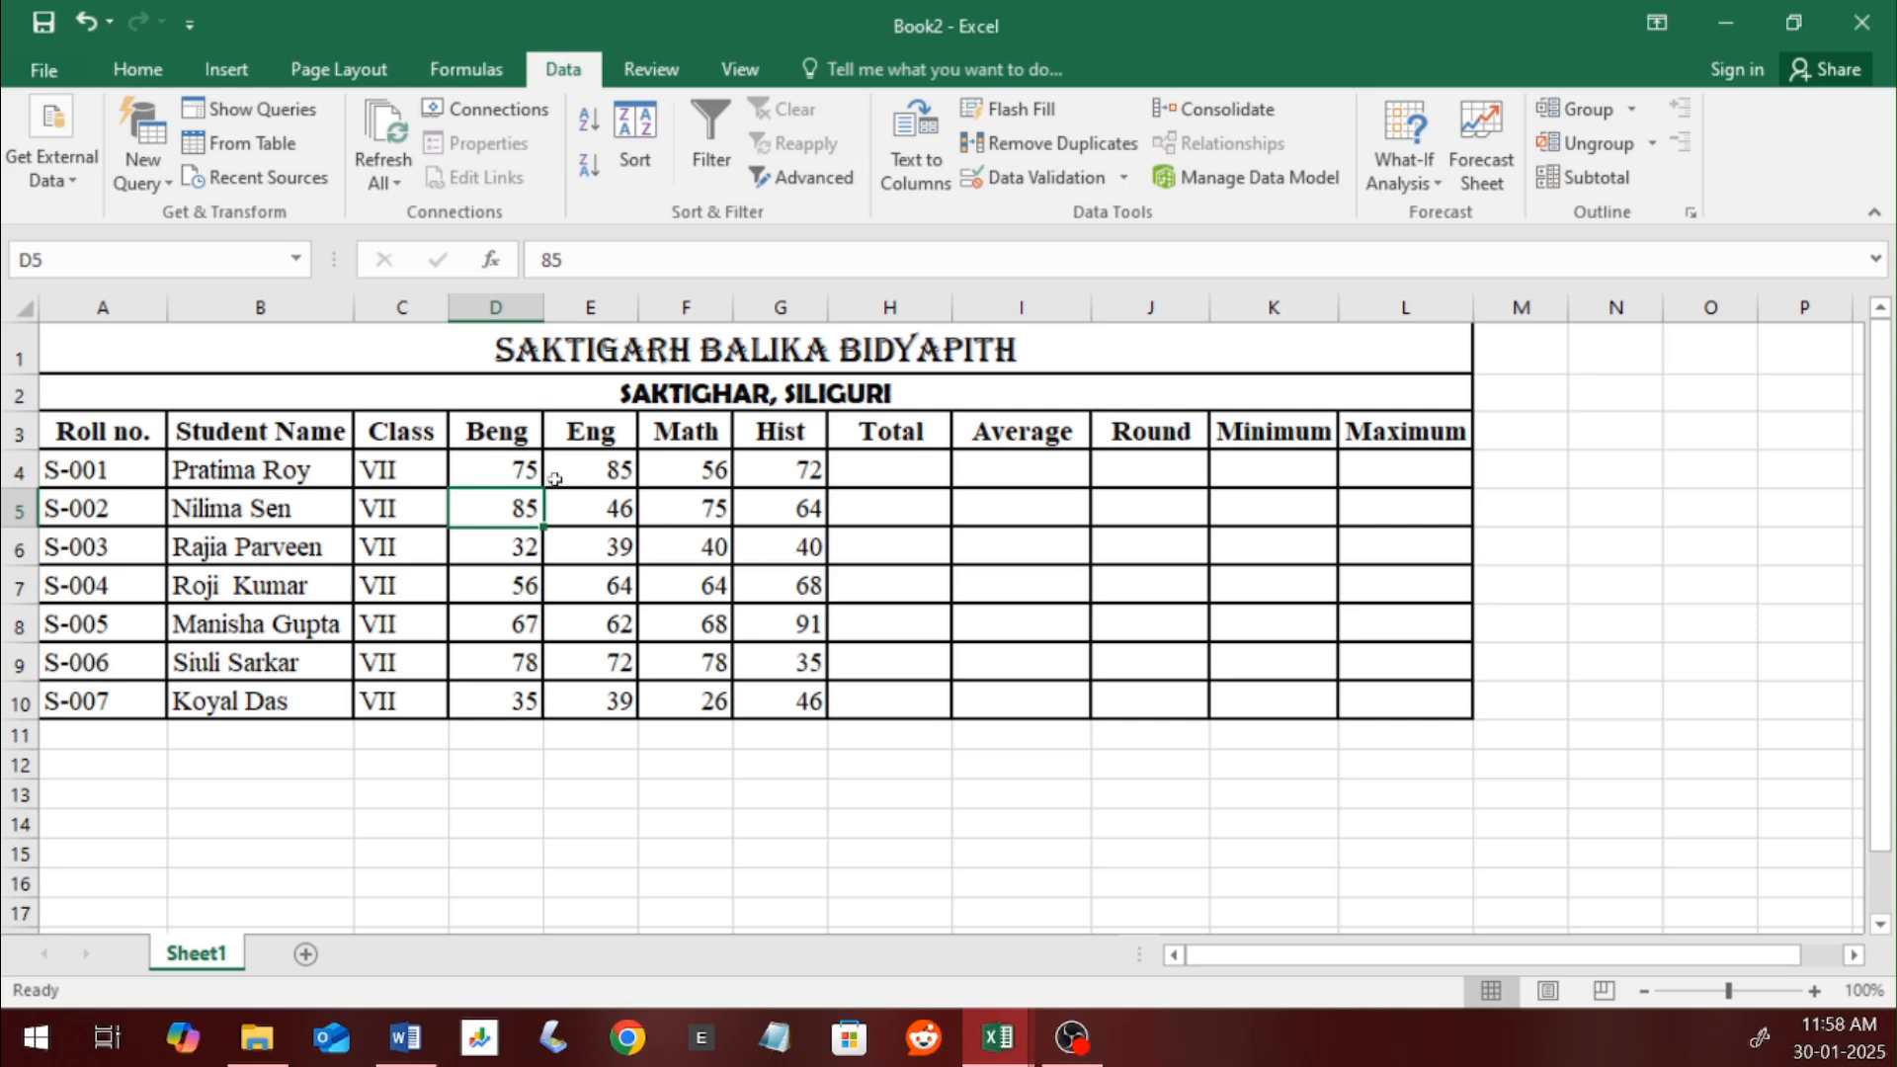
Step: Enter =SUM(D4,E4,F4,G4) in Total cell H4, referencing each of the first student's four subject marks separately
click(900, 465)
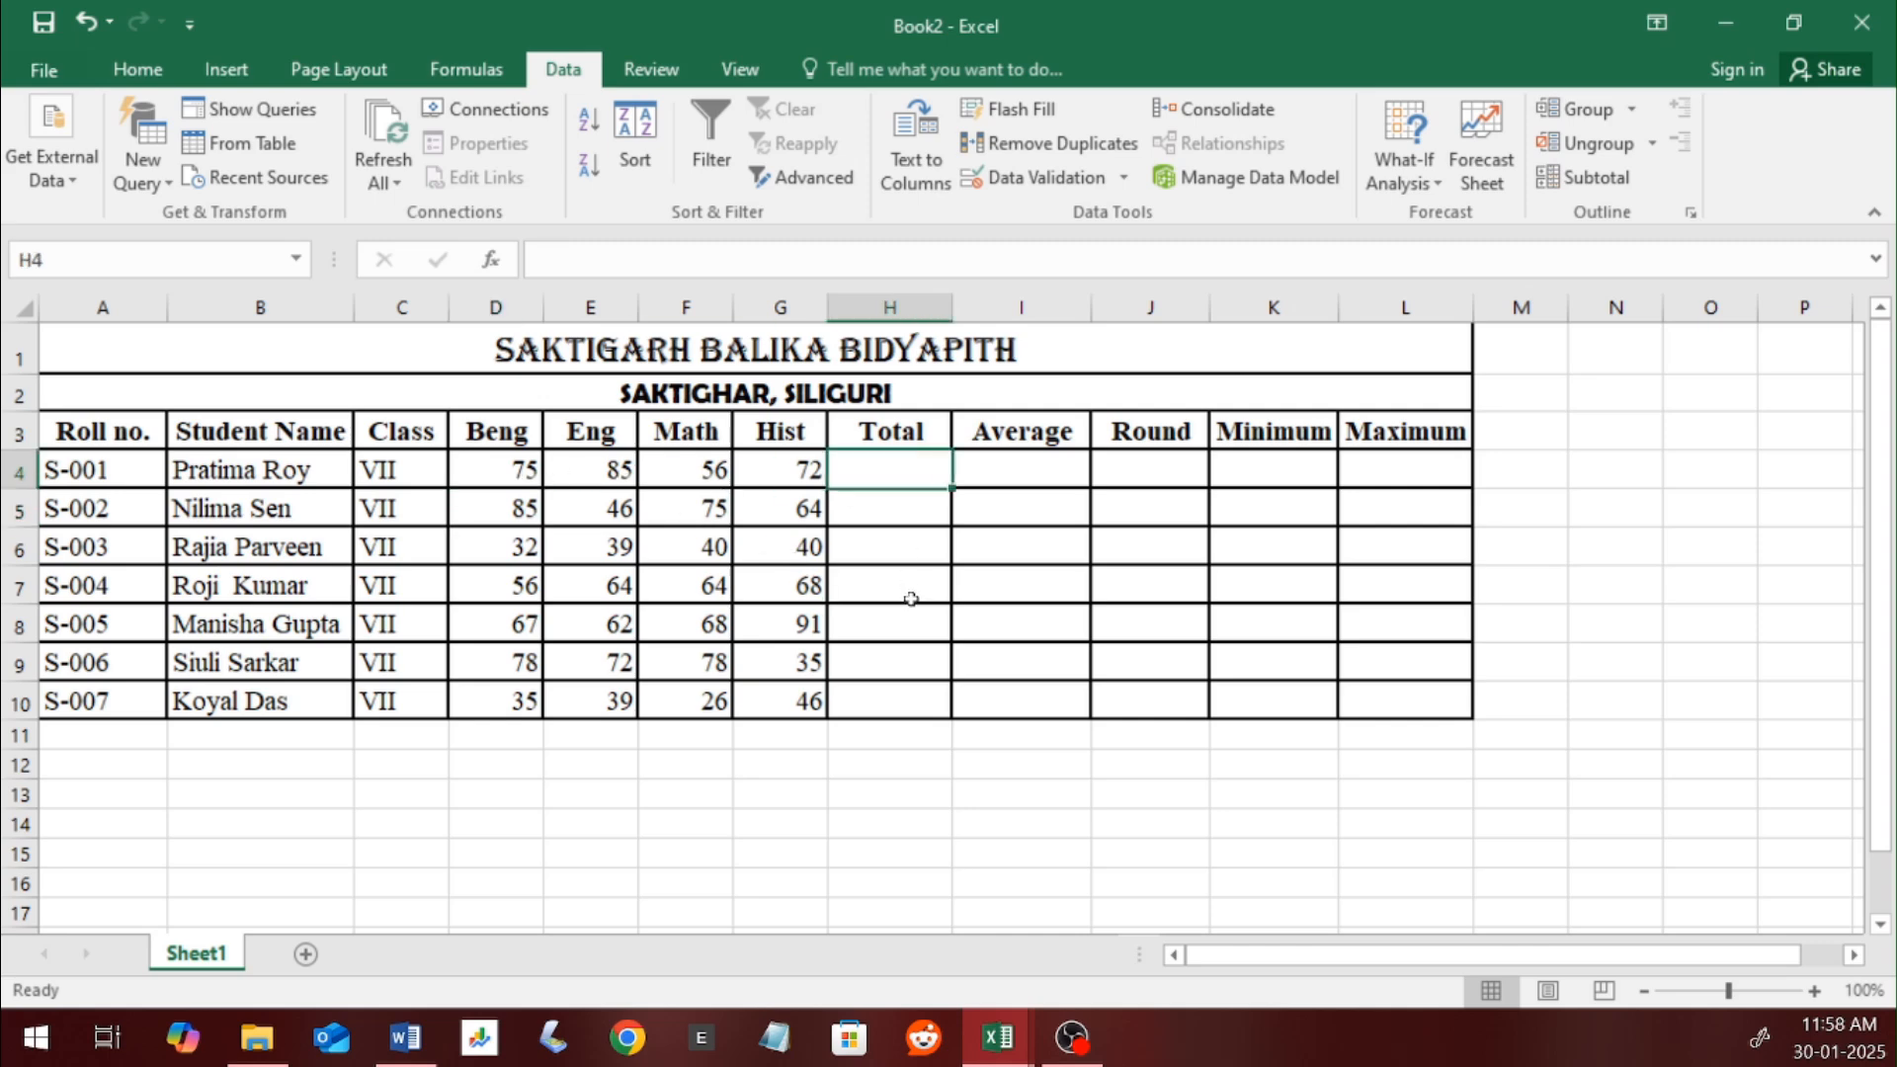
text(=)
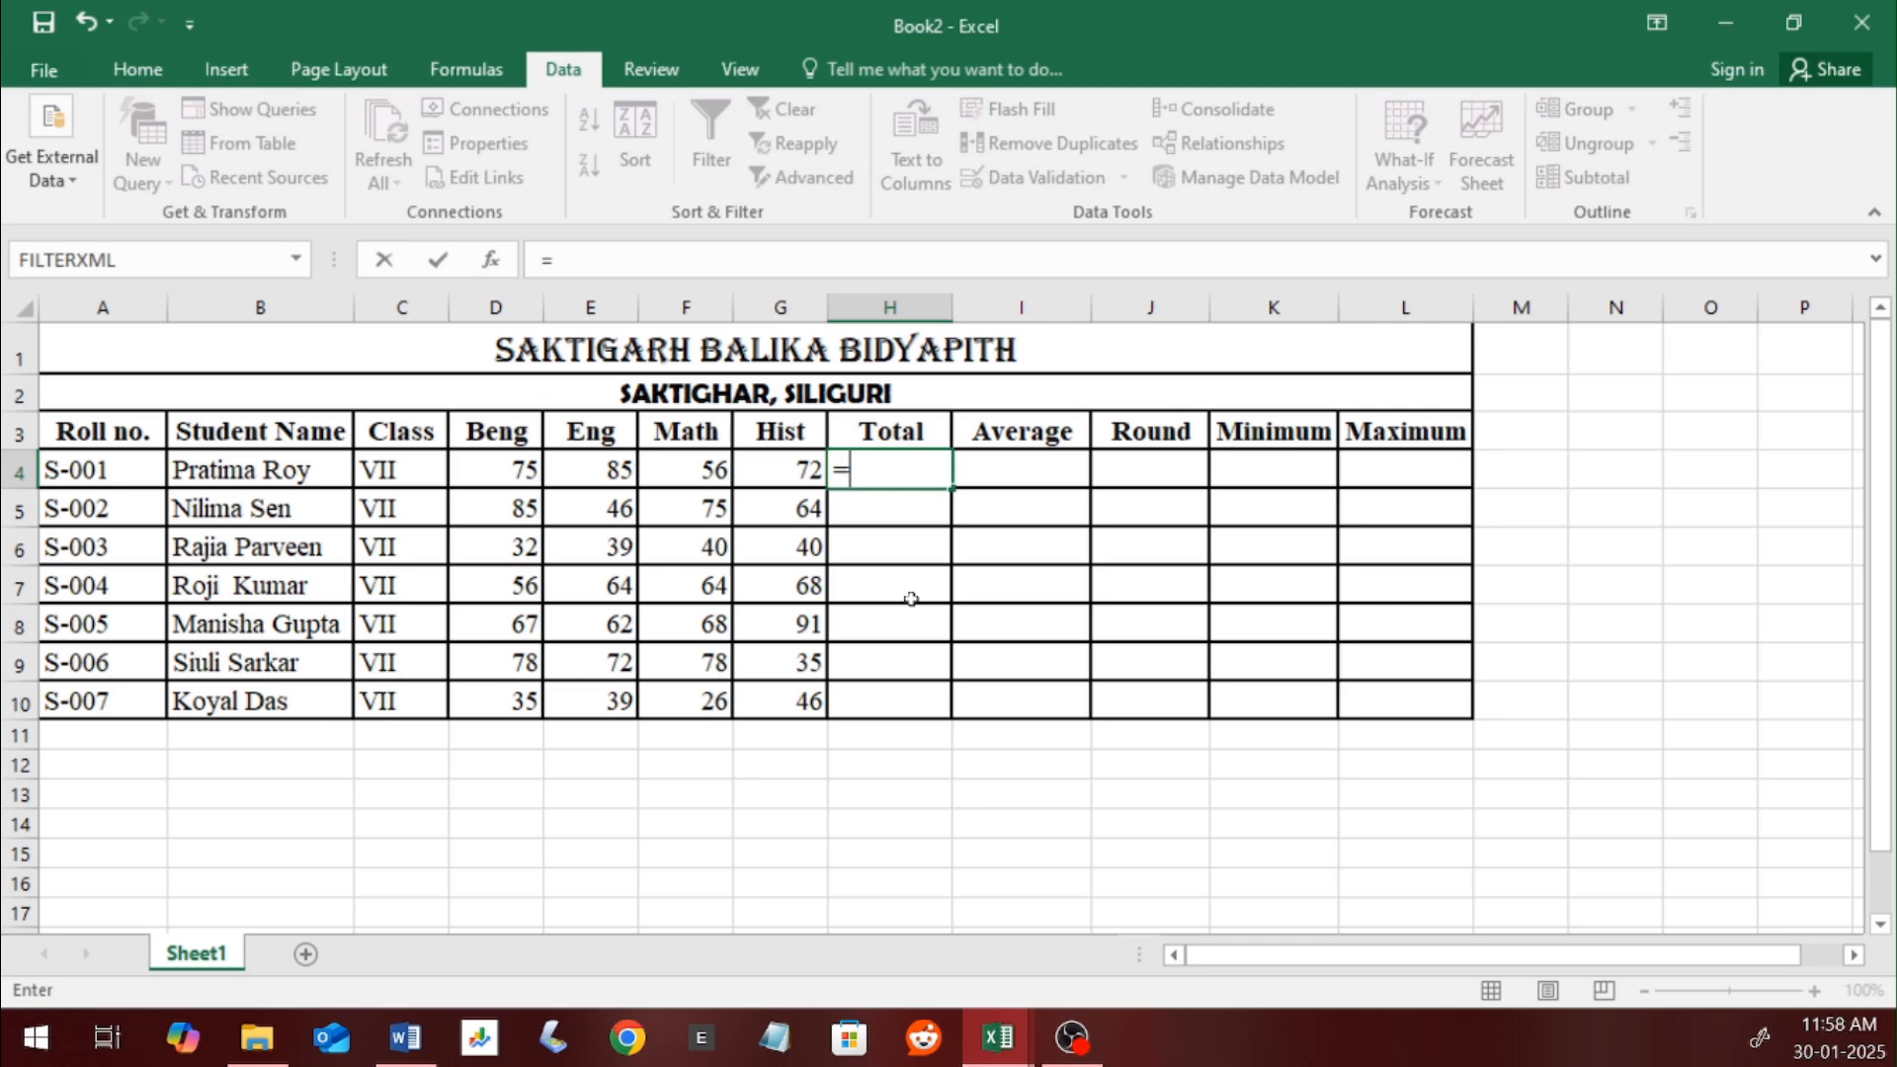
text(sum)
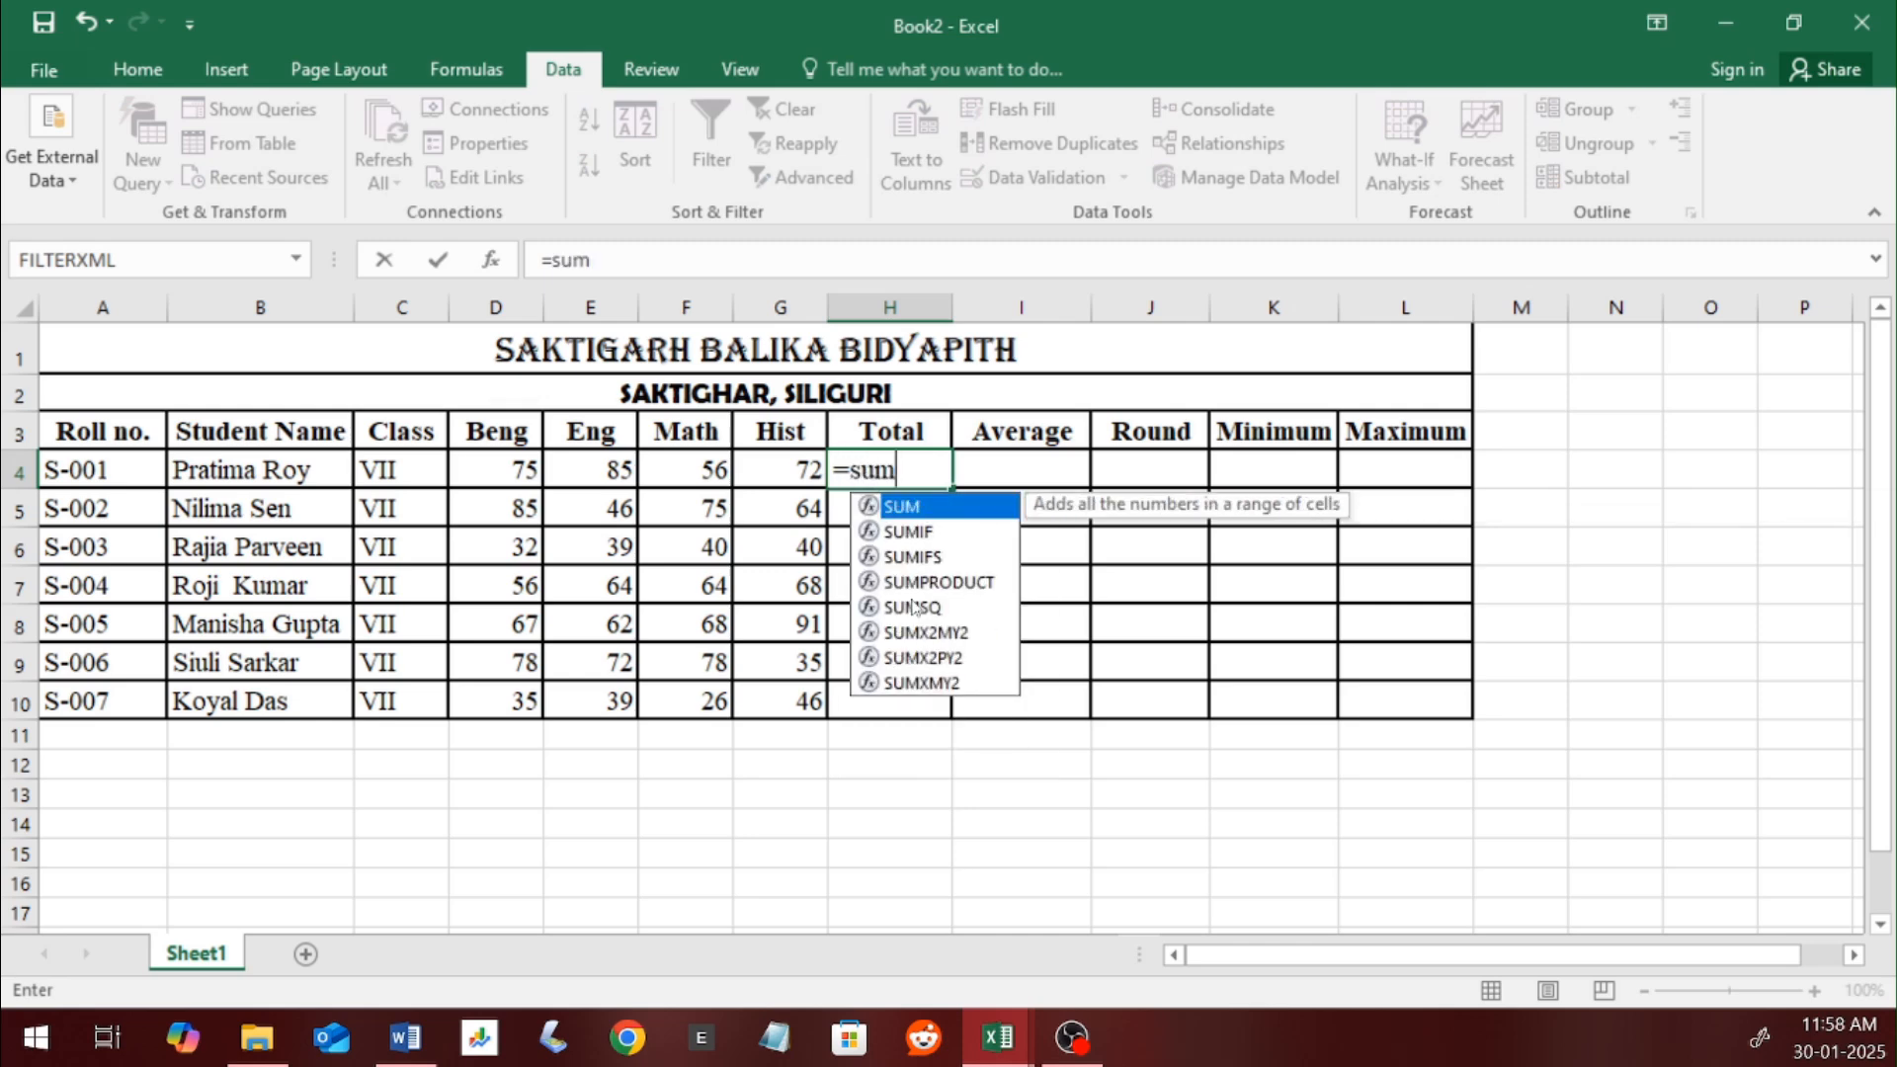
key(Tab)
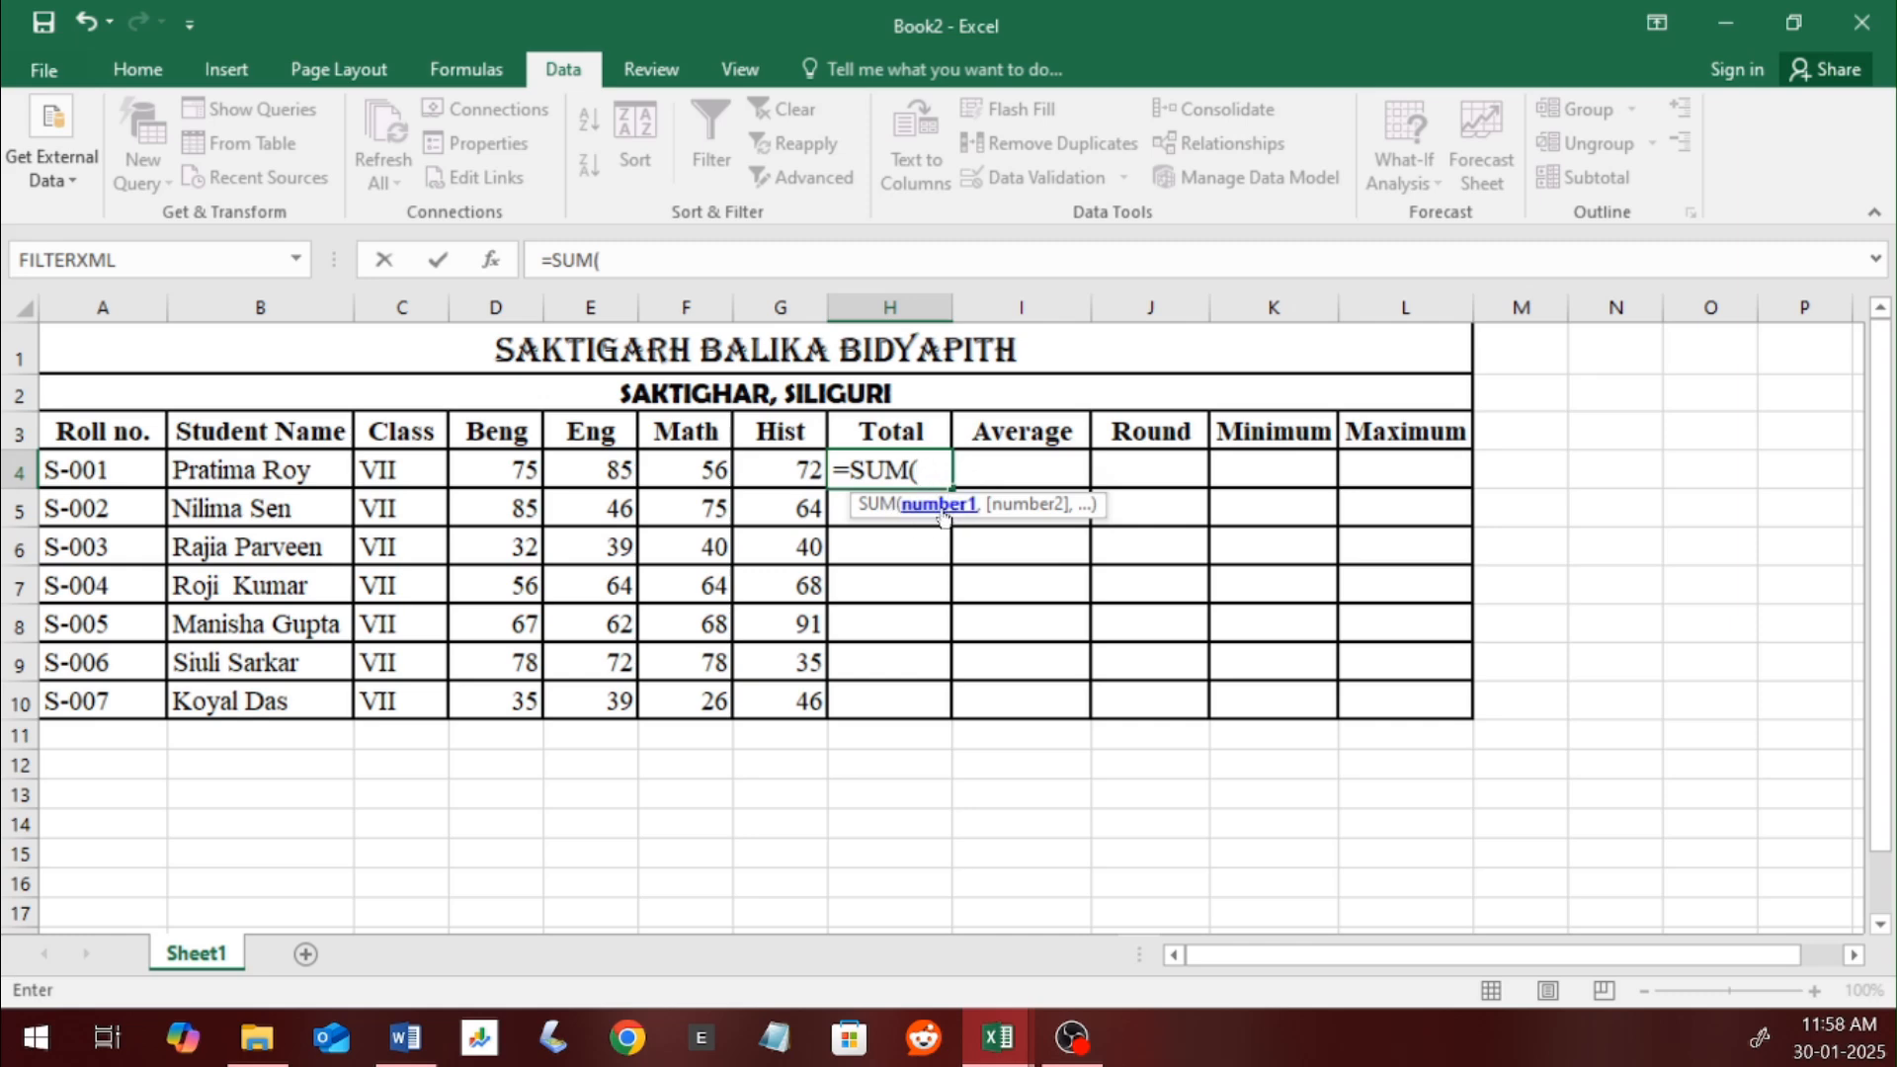
click(516, 469)
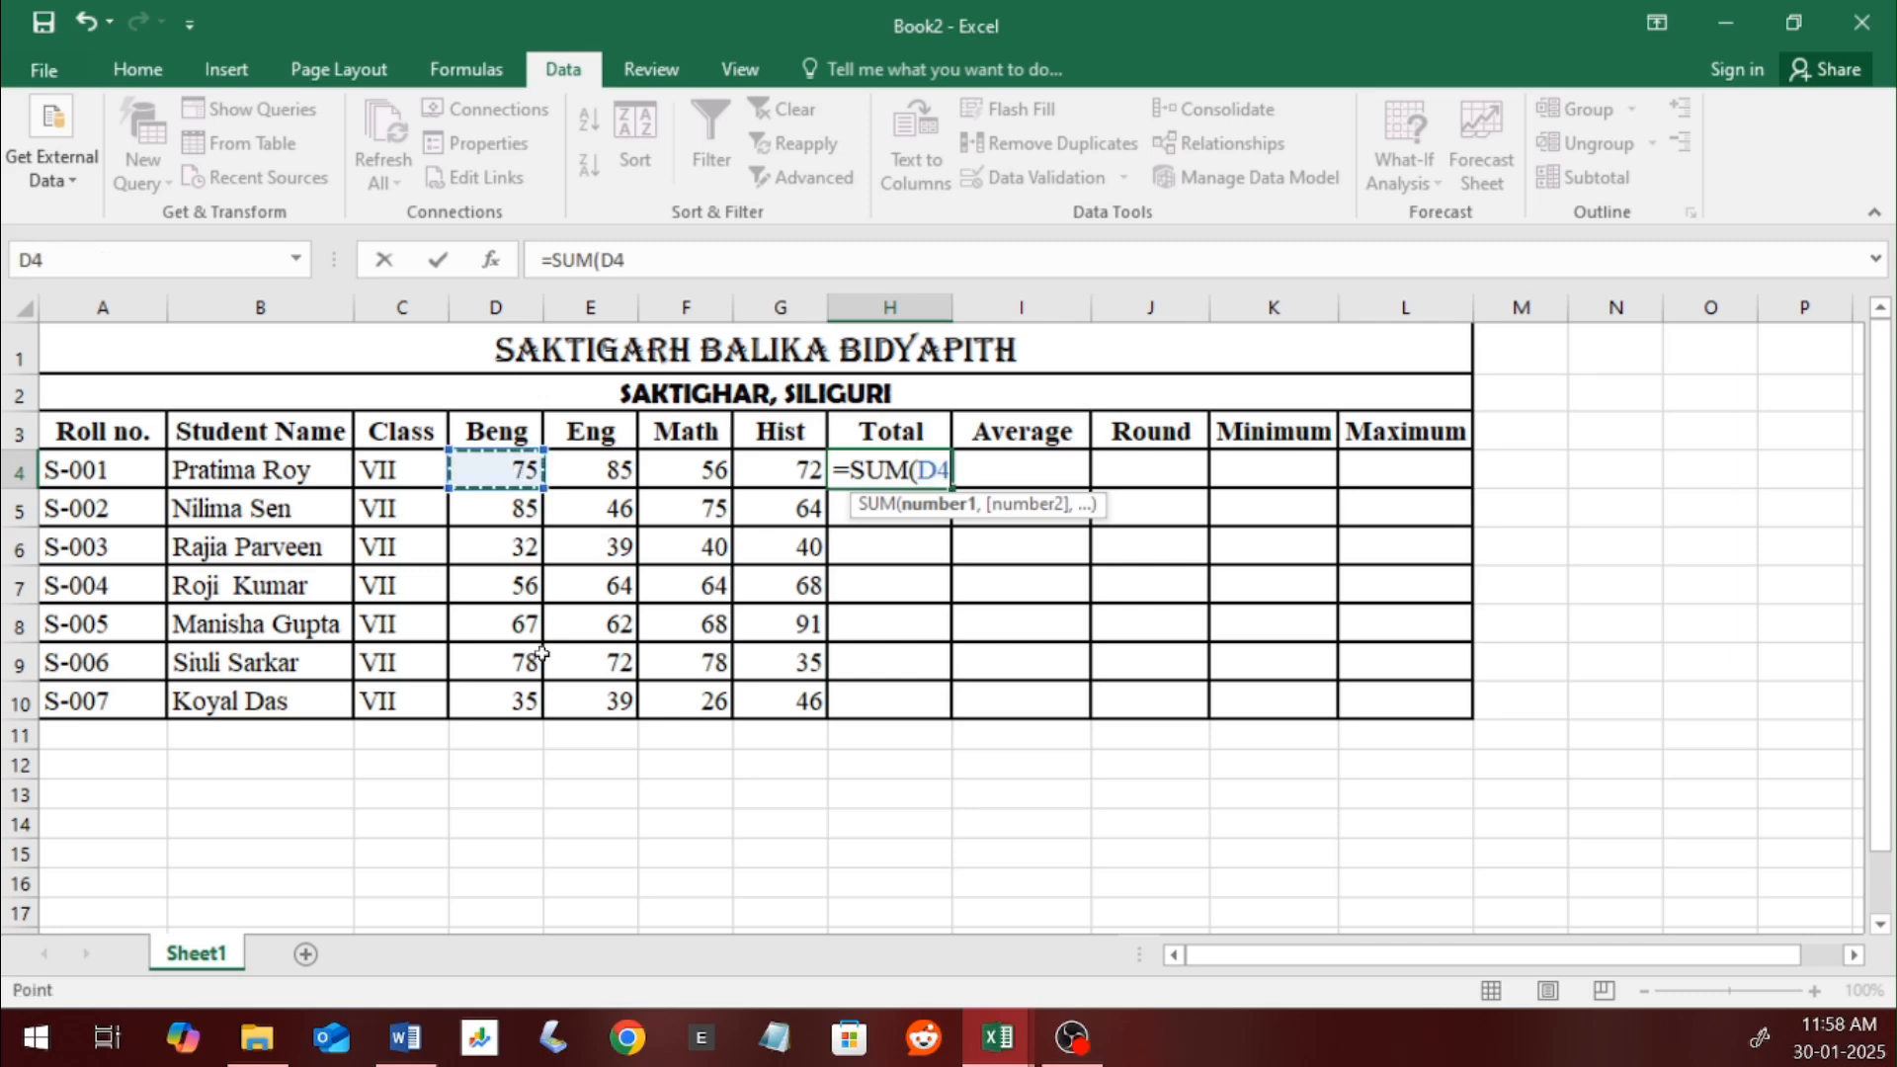
text(,)
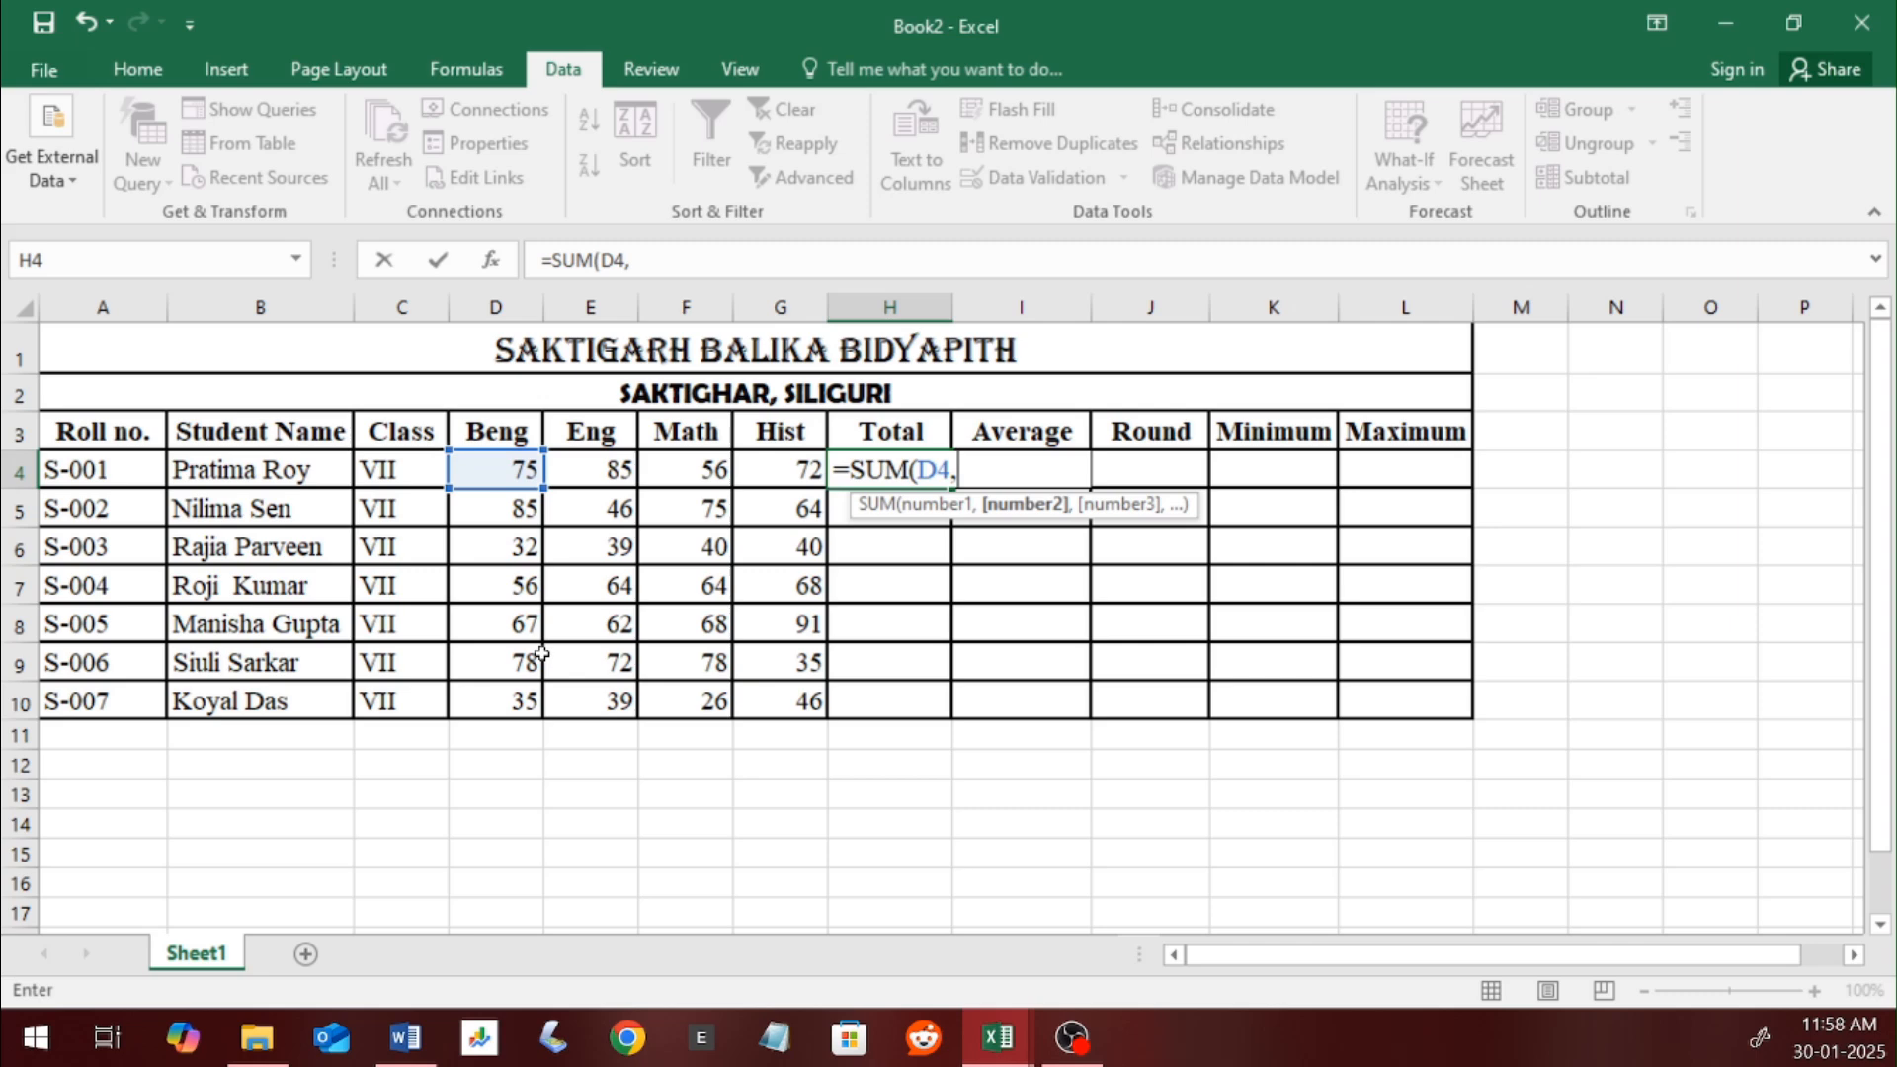
click(600, 475)
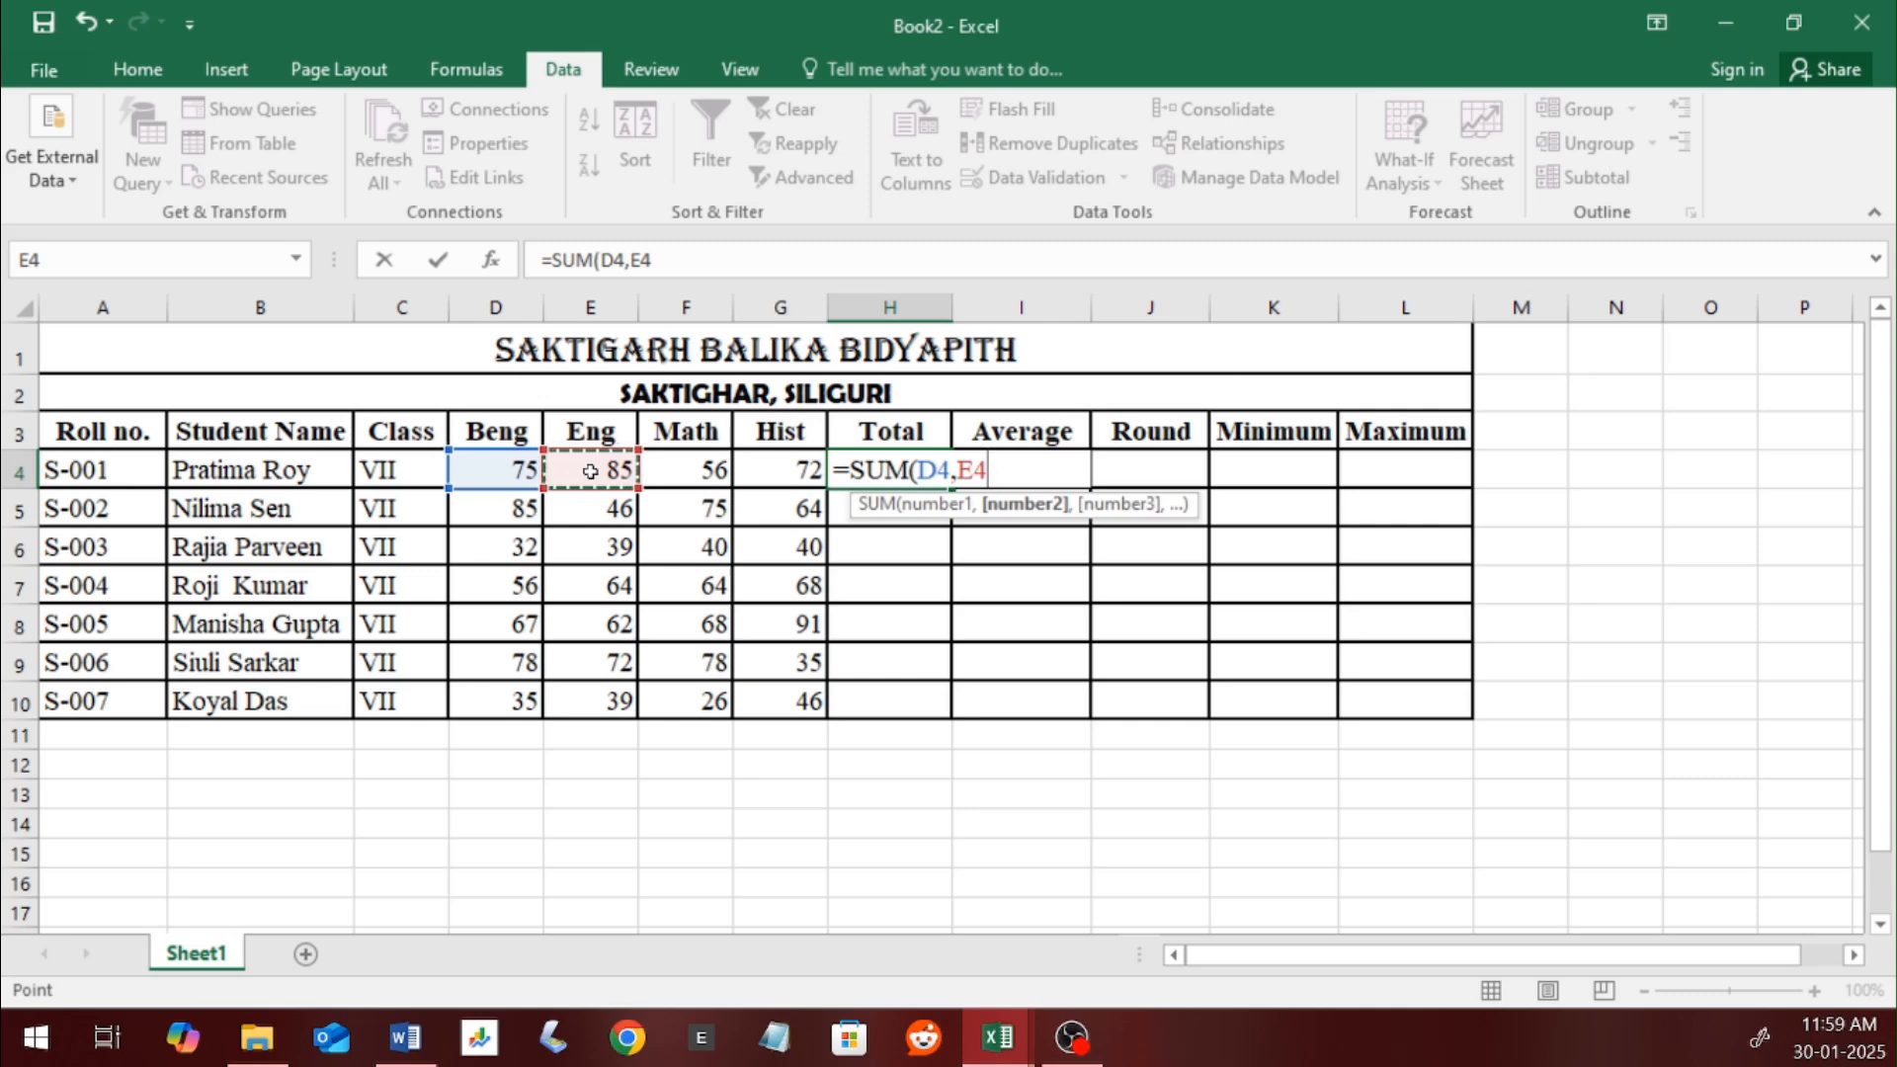
text(,)
click(682, 470)
text(,)
click(756, 471)
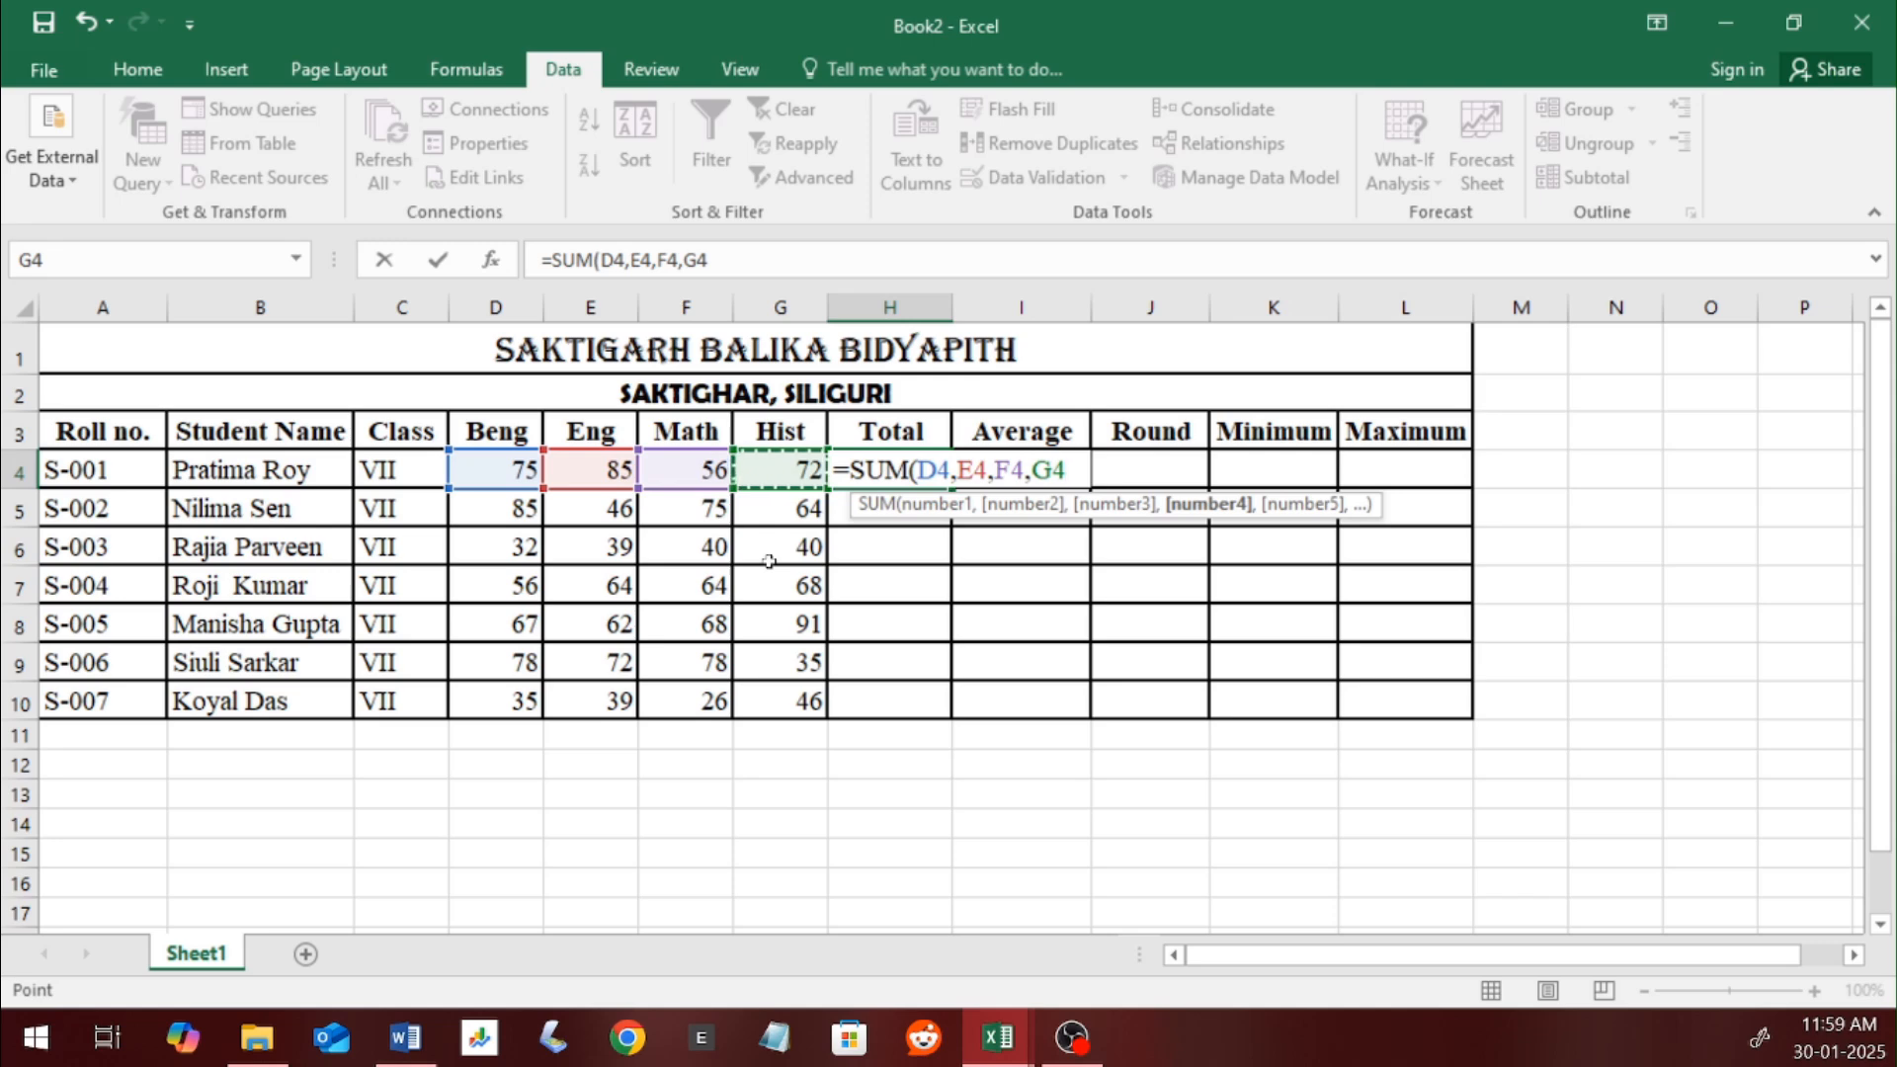
text())
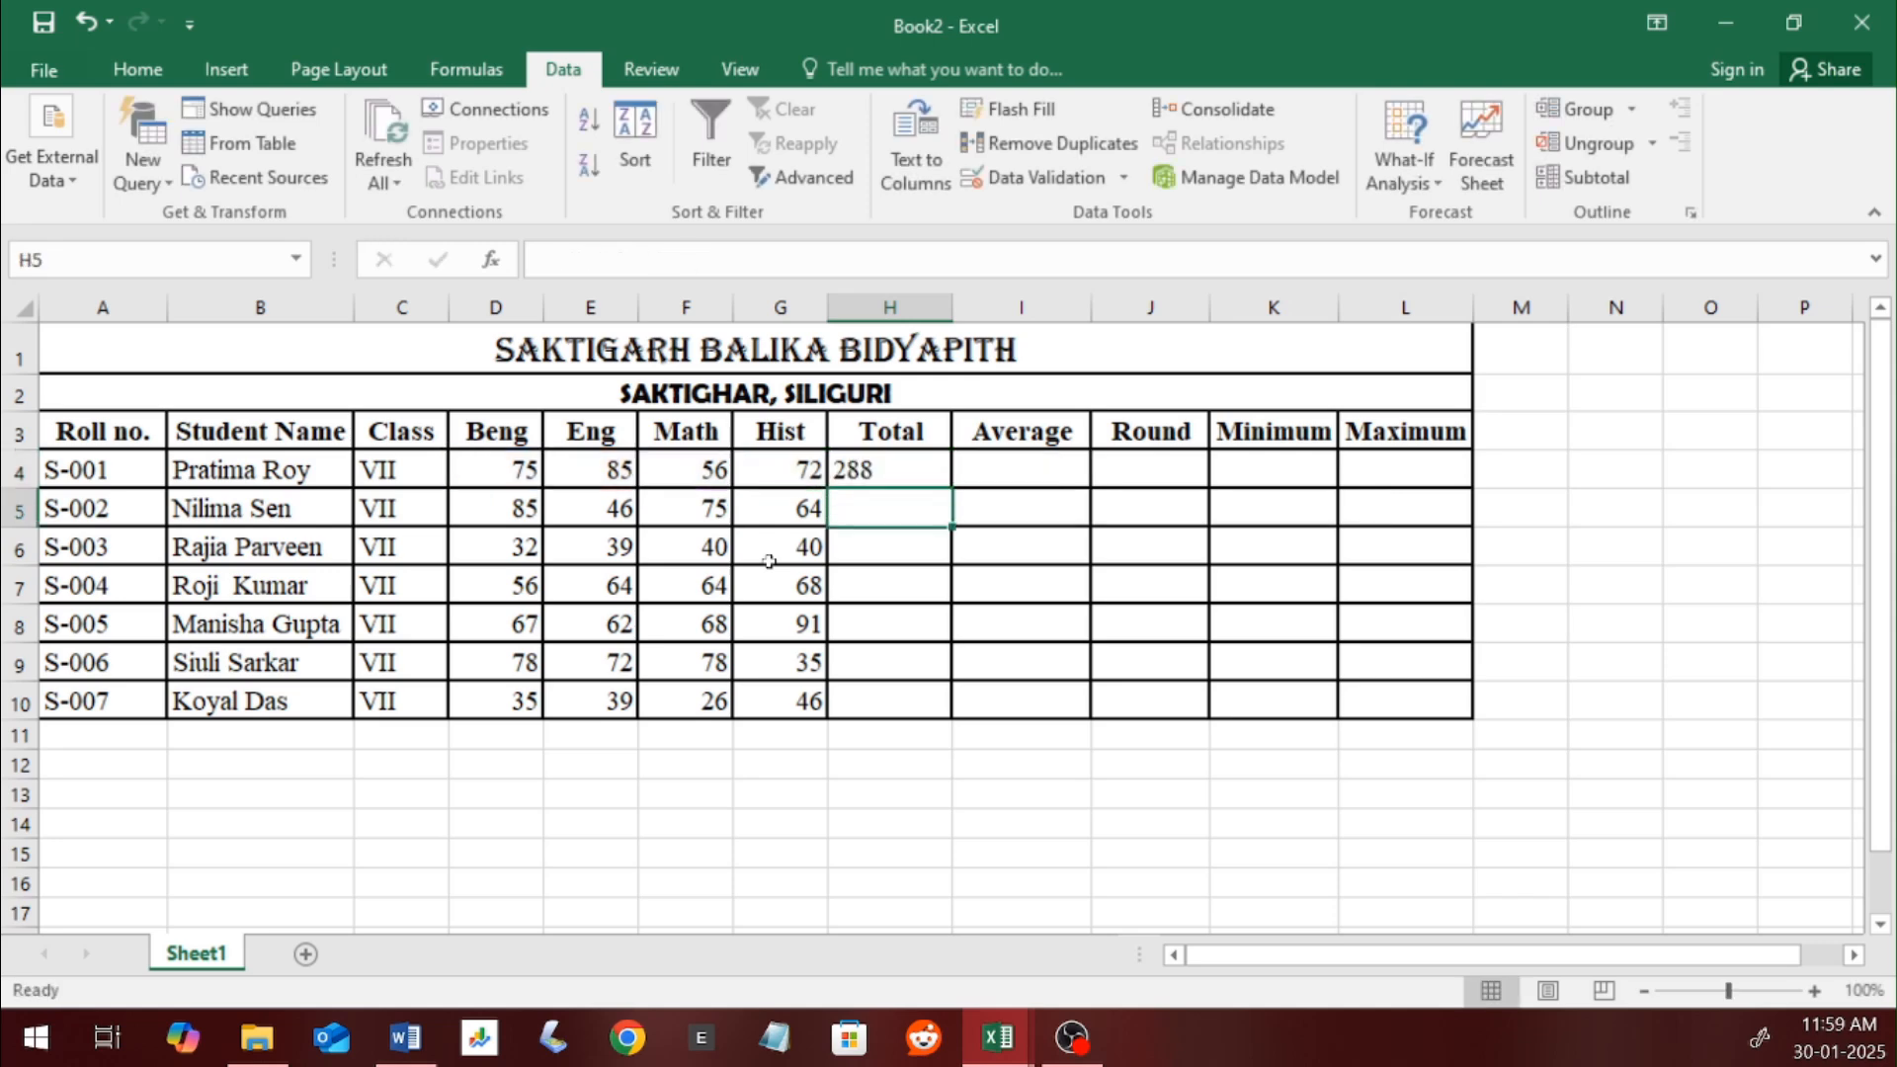
Step: Replace the separate cell references in H4's SUM formula with the range D4:G4
click(884, 470)
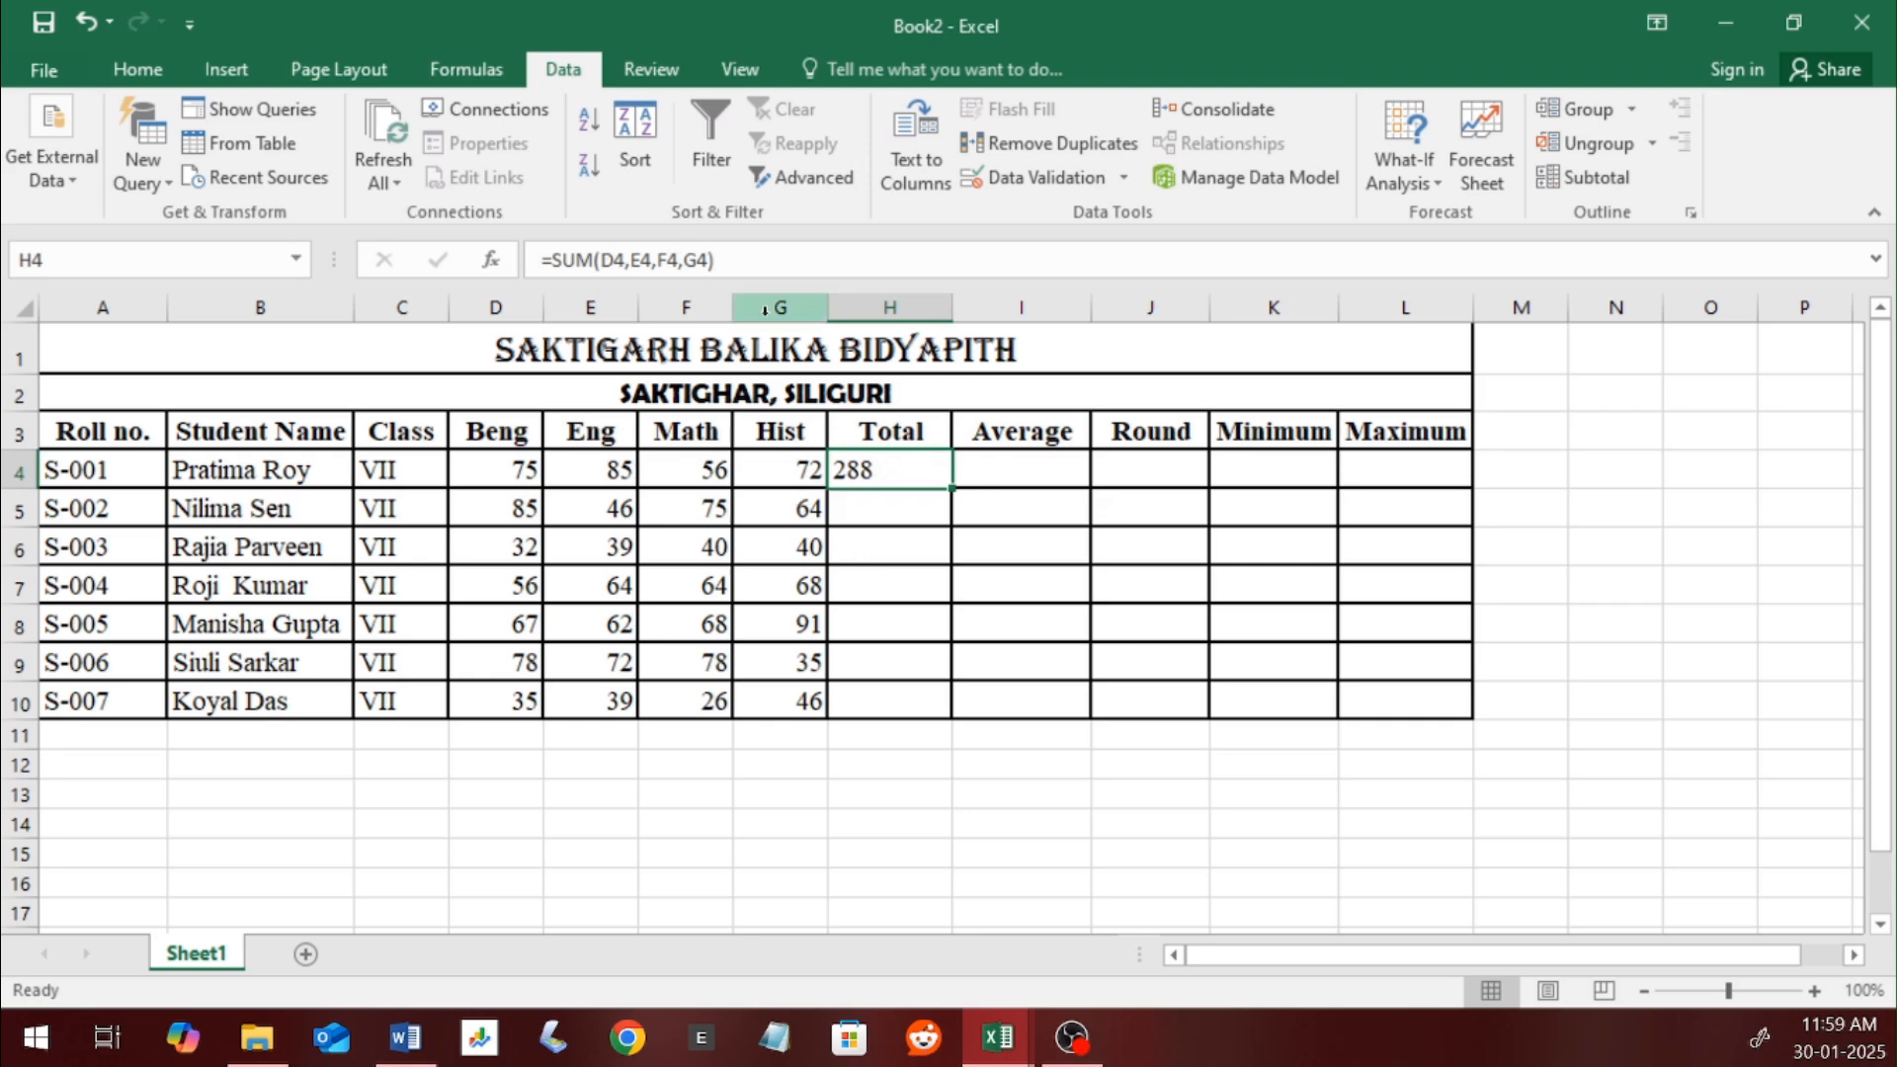
double_click(888, 474)
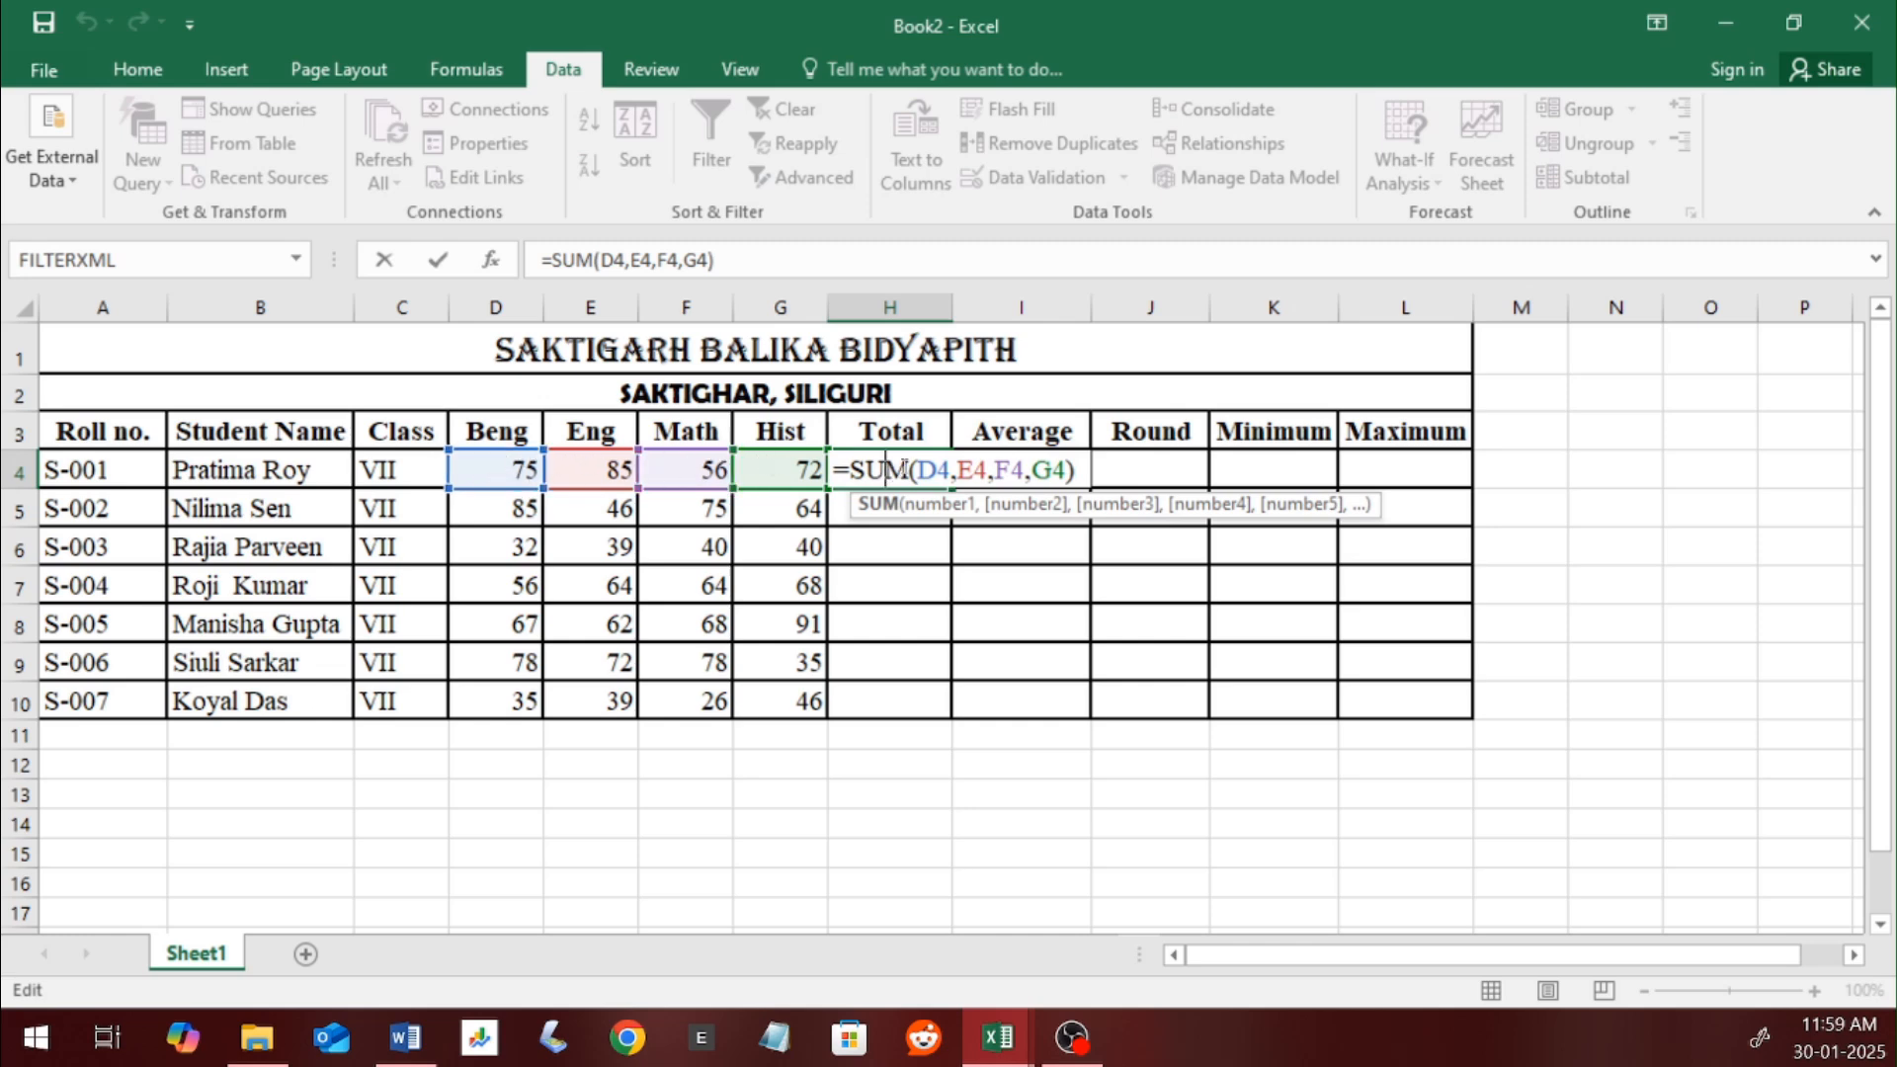
drag(917, 470, 1067, 470)
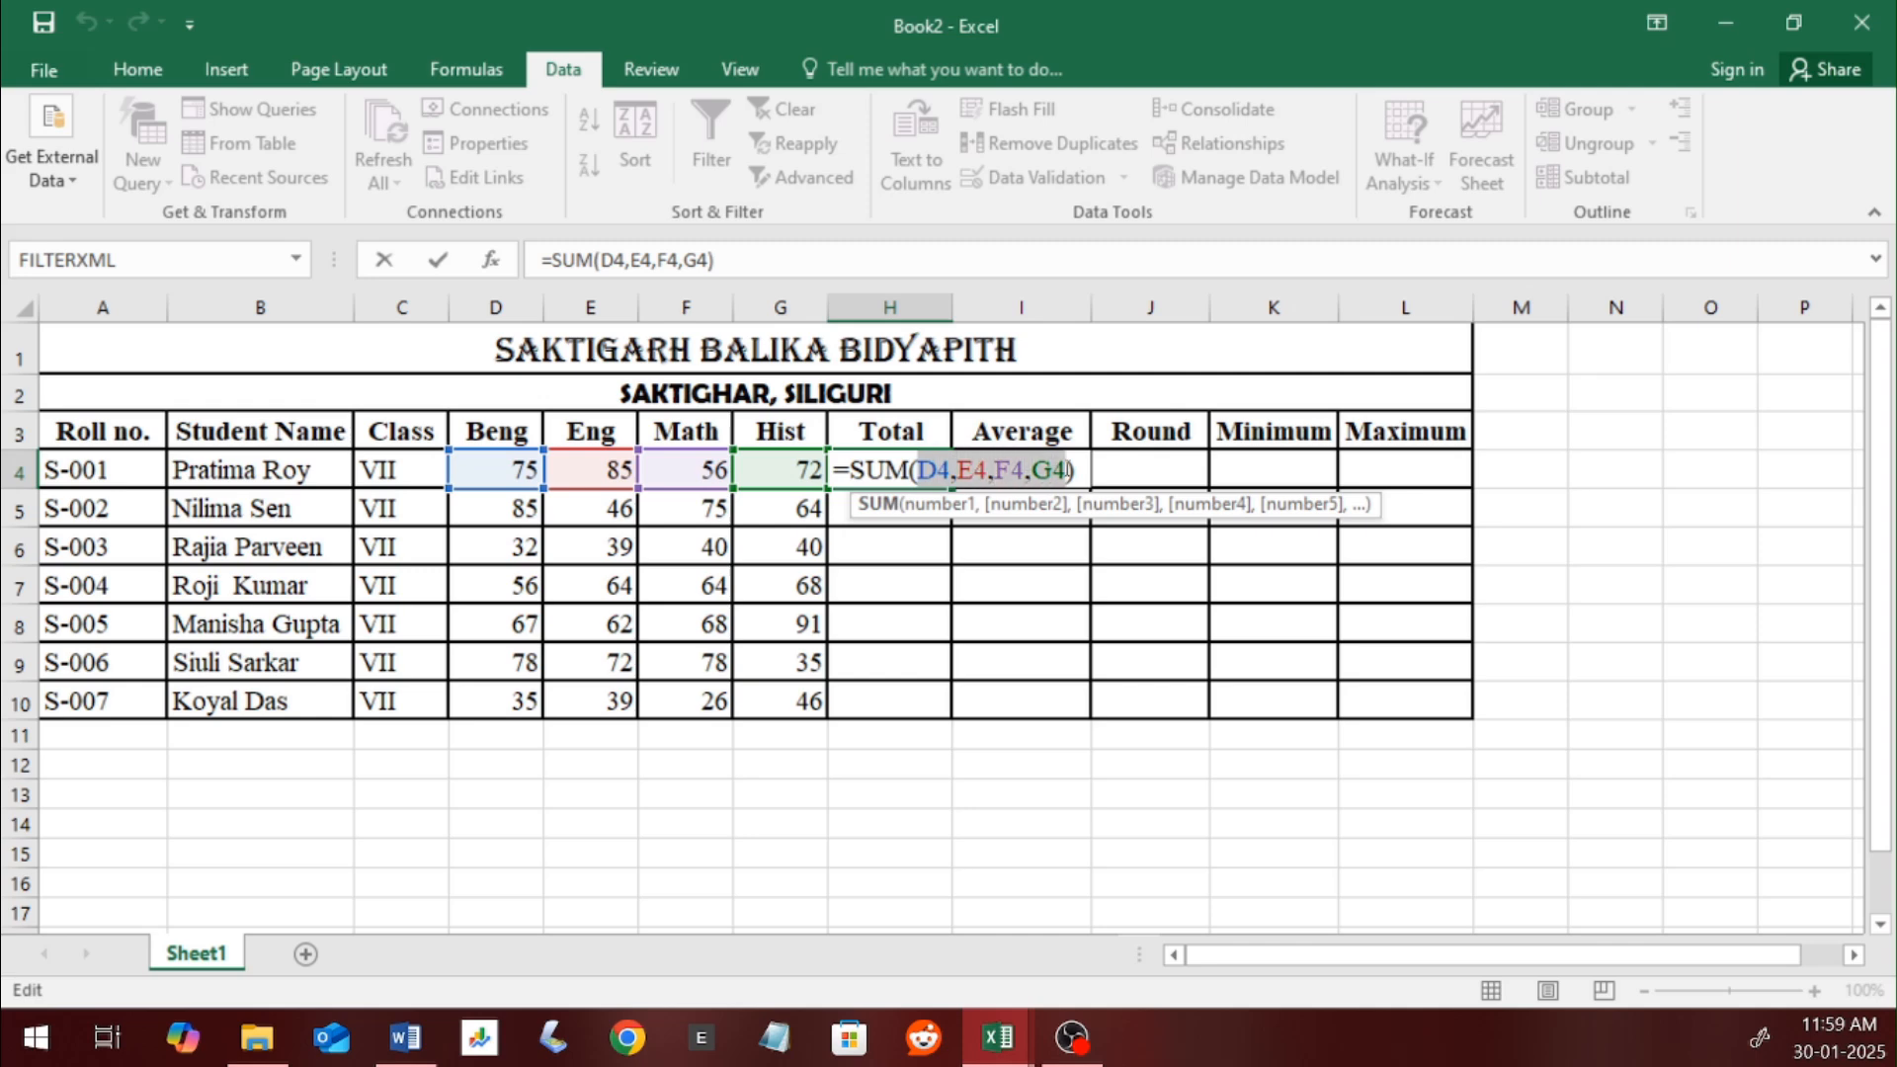
key(BackSpace)
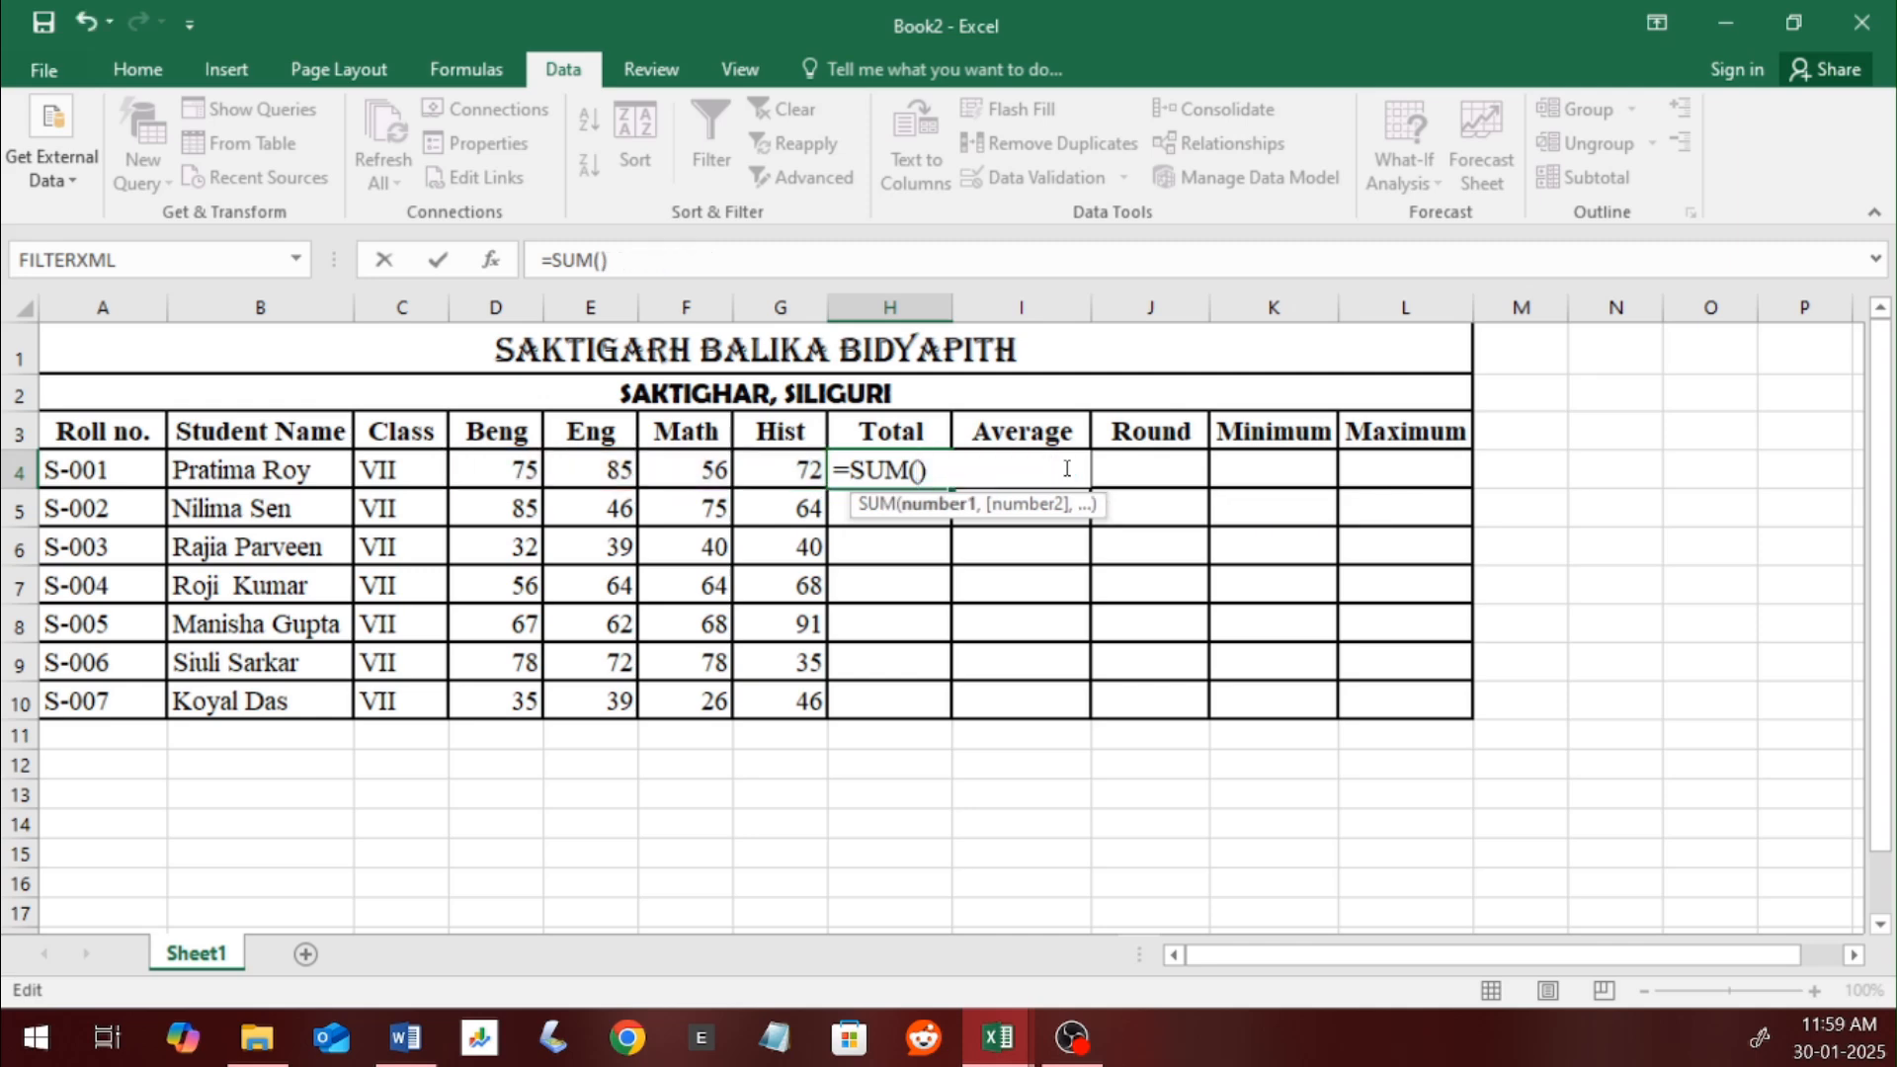
drag(465, 465, 798, 459)
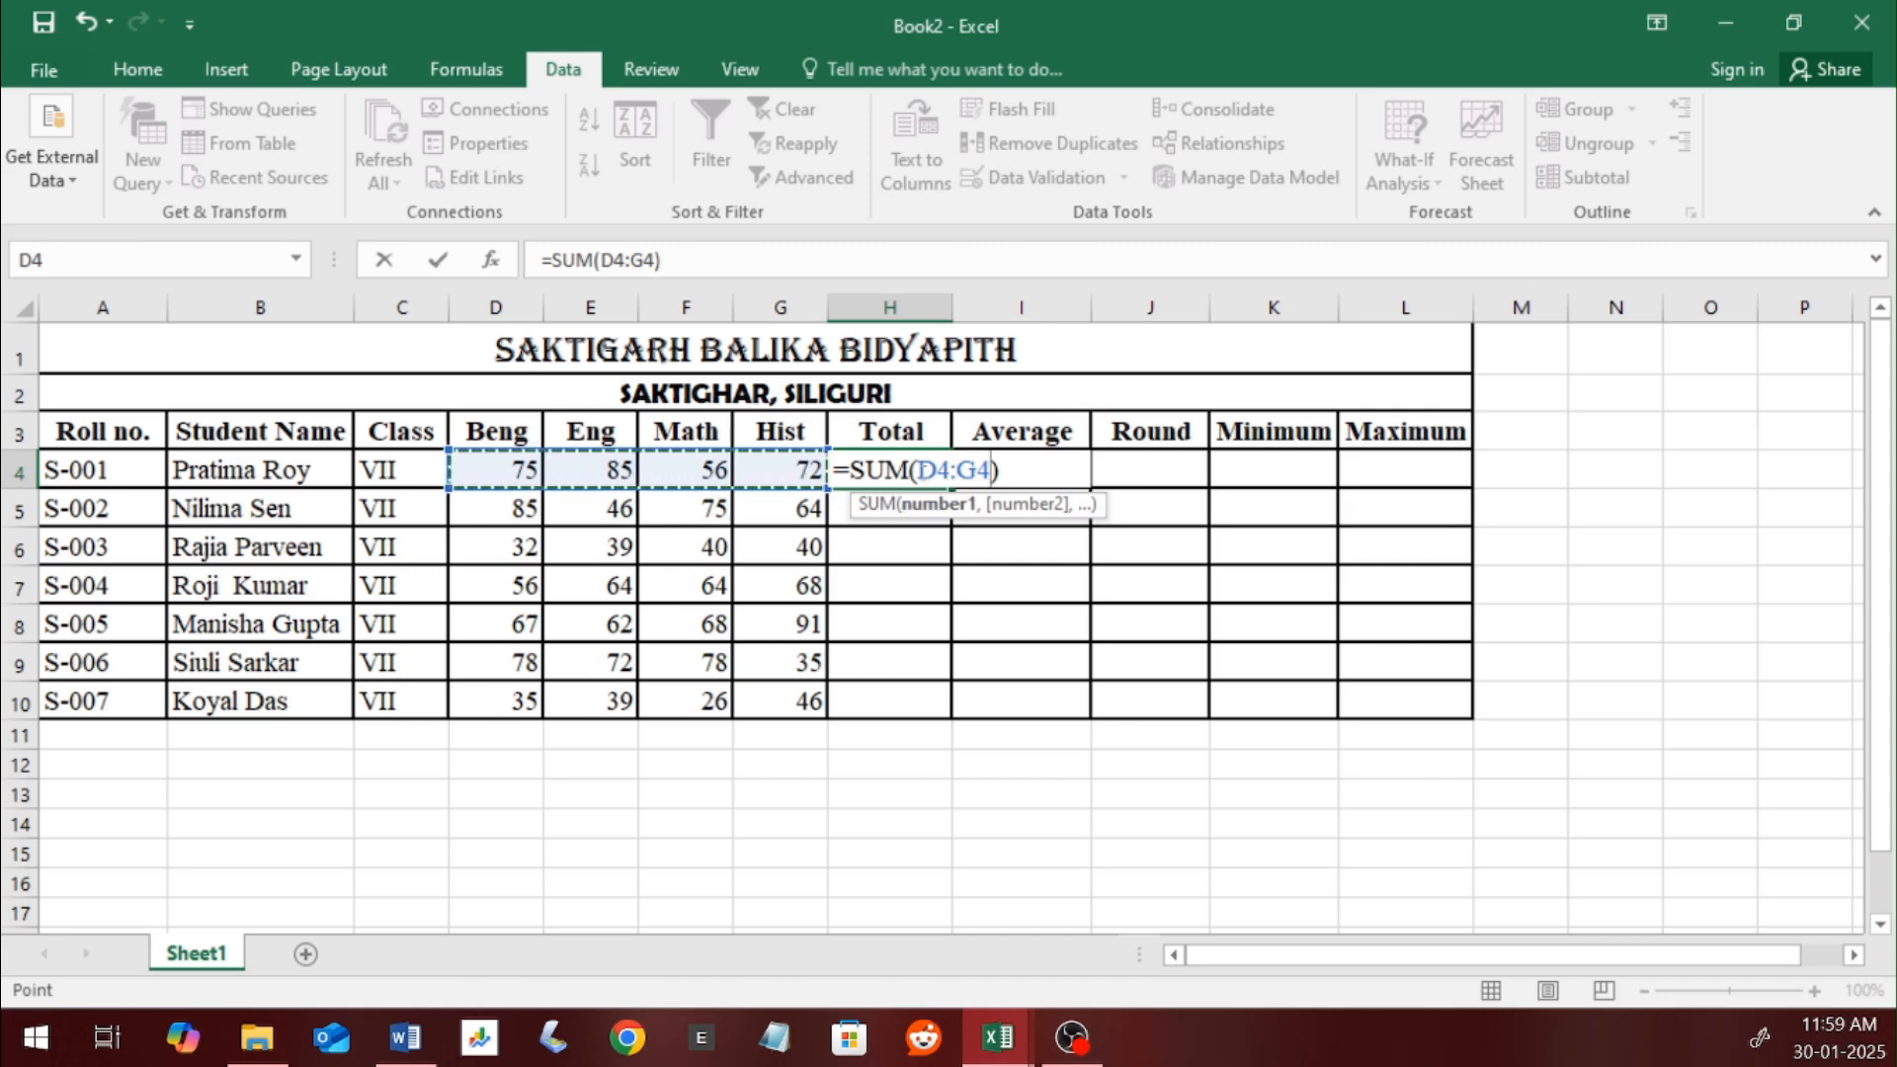
key(Return)
click(877, 470)
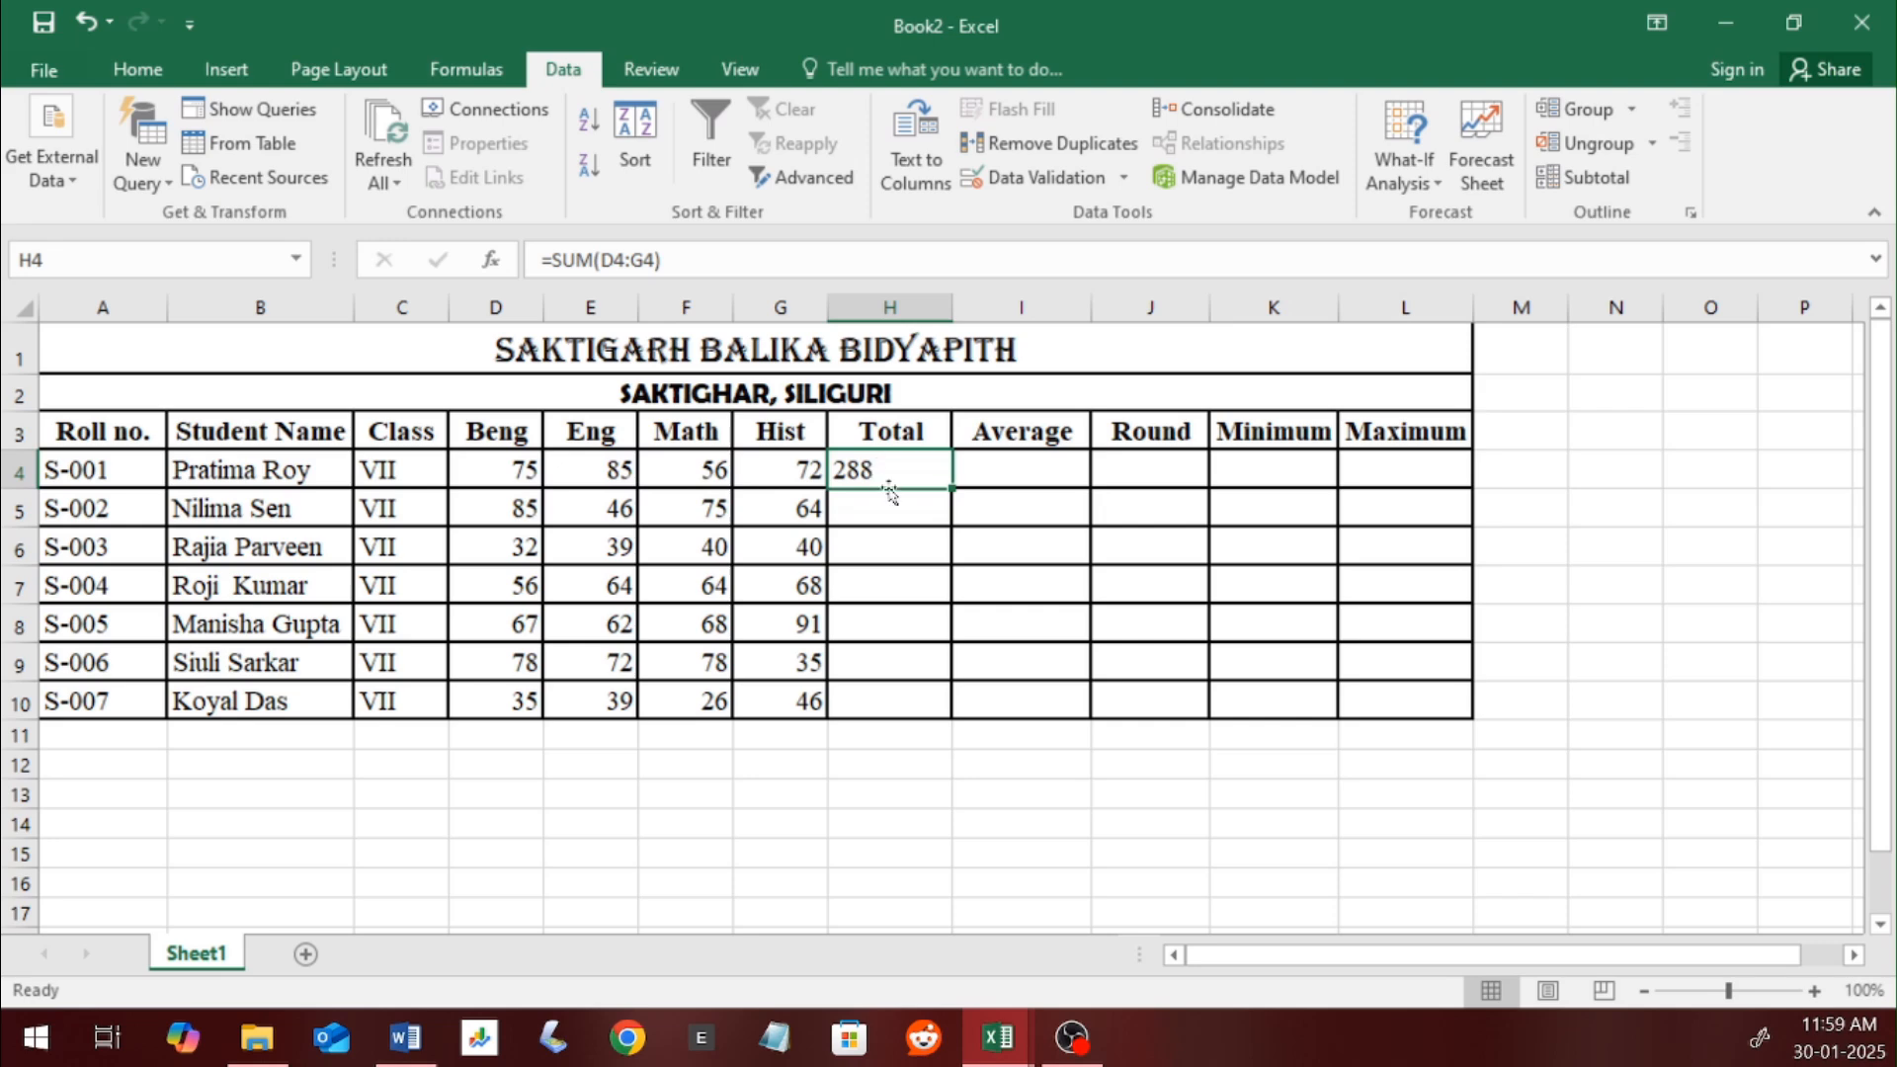
Step: Calculate the first student's average mark in I4 with =AVERAGE(D4:G4)
click(1003, 472)
text(=aver)
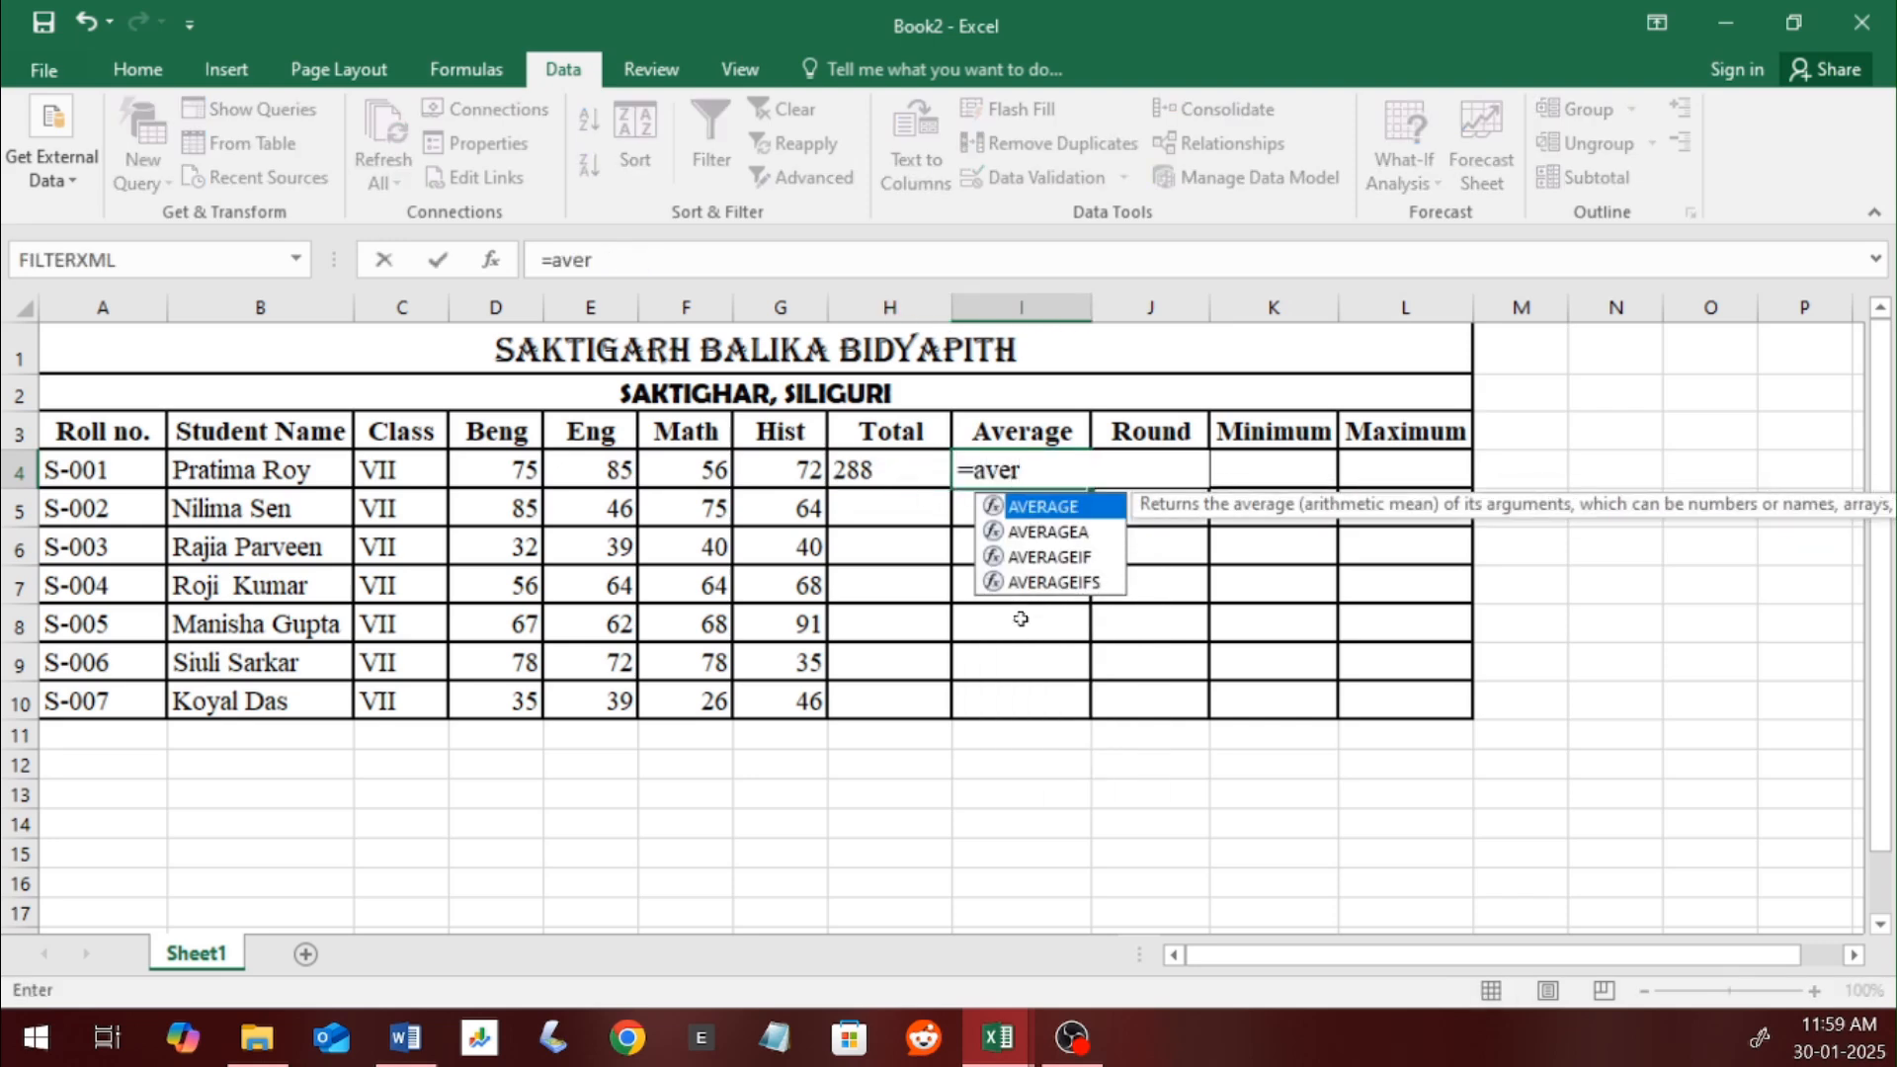
key(Tab)
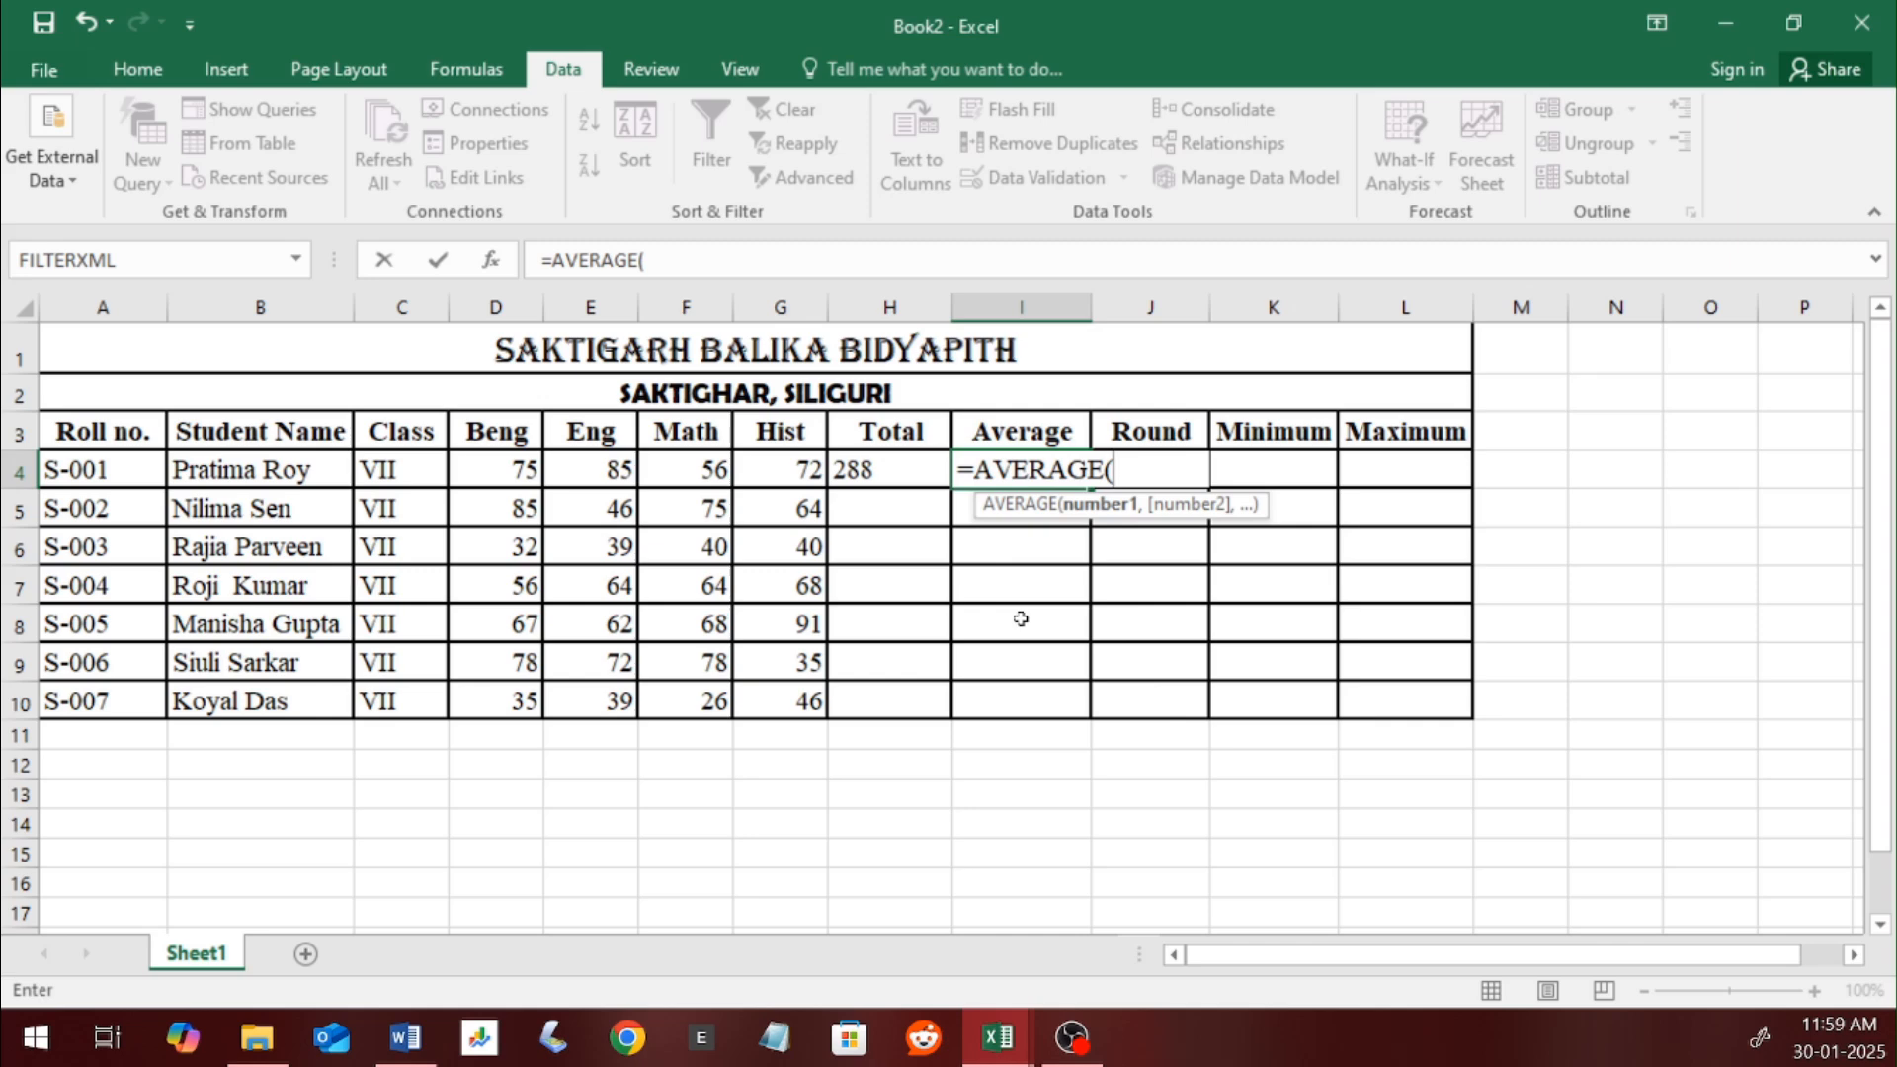
drag(510, 466, 746, 464)
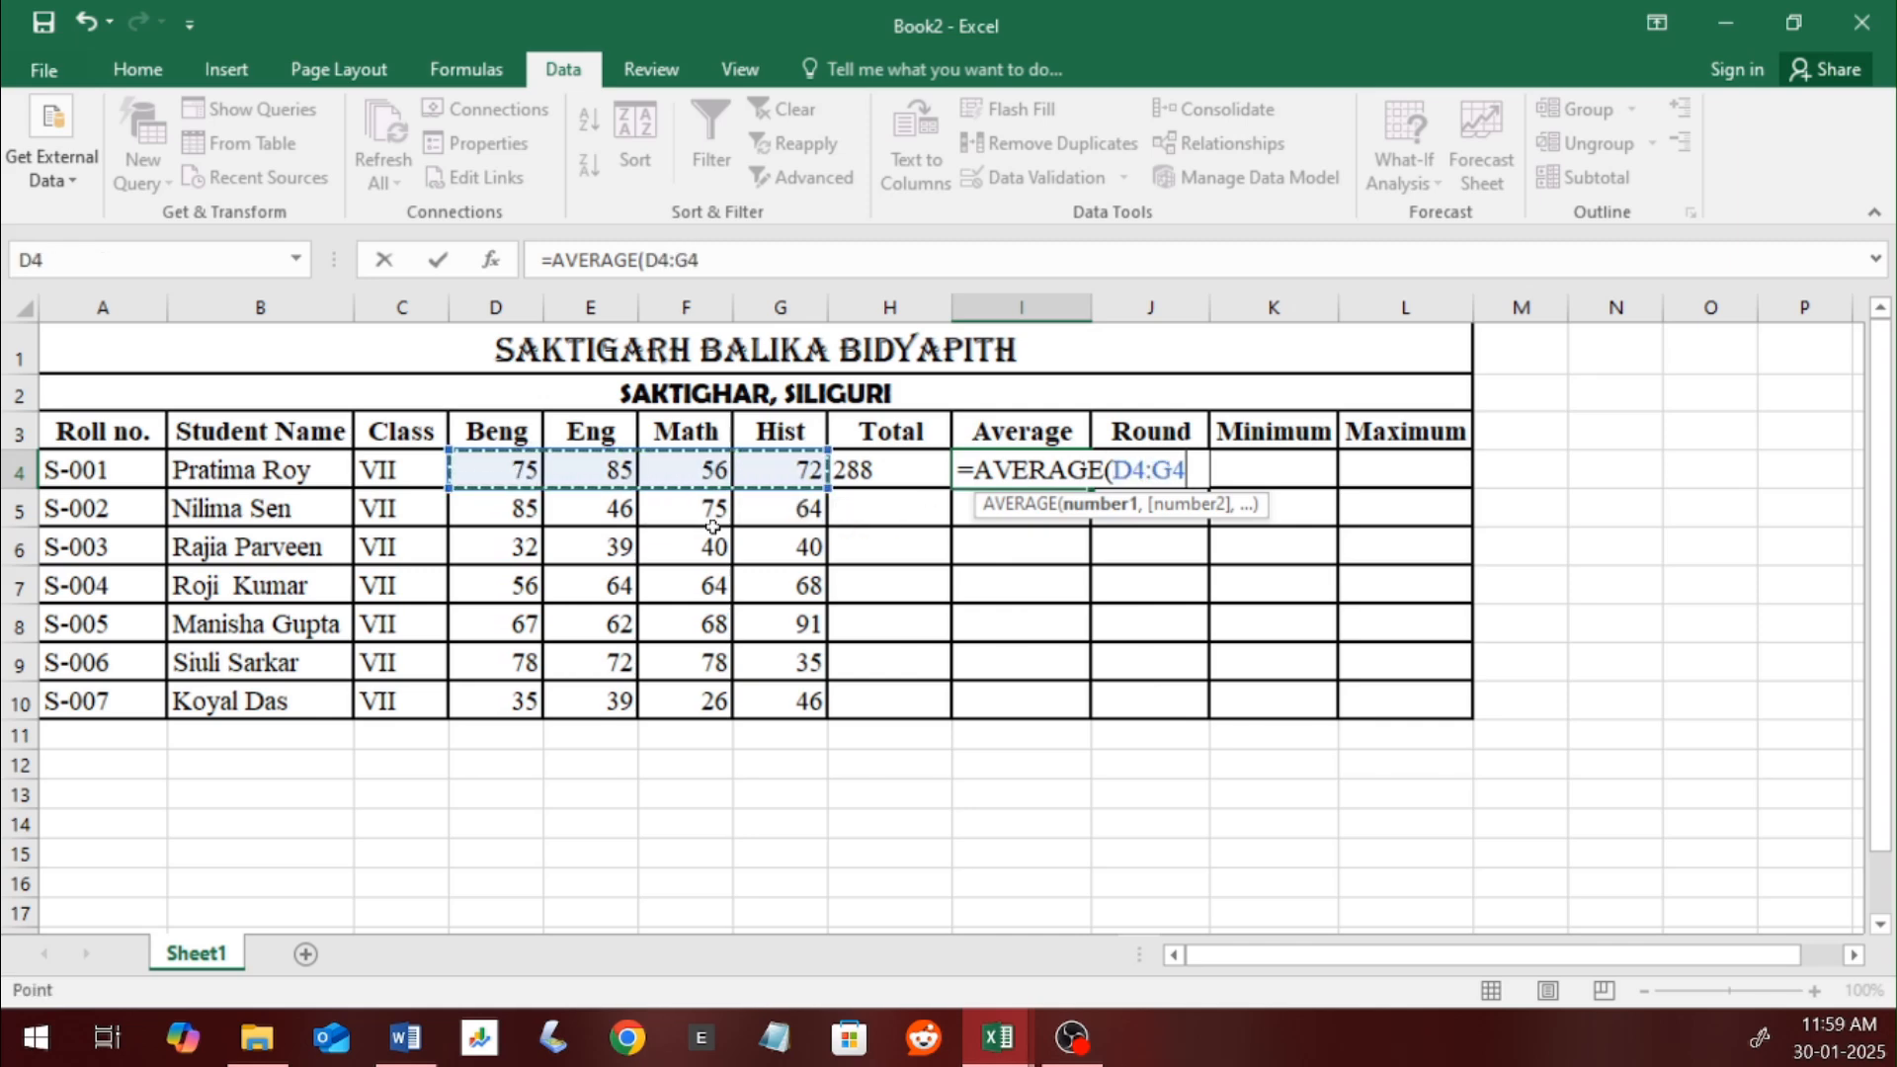
text())
key(Return)
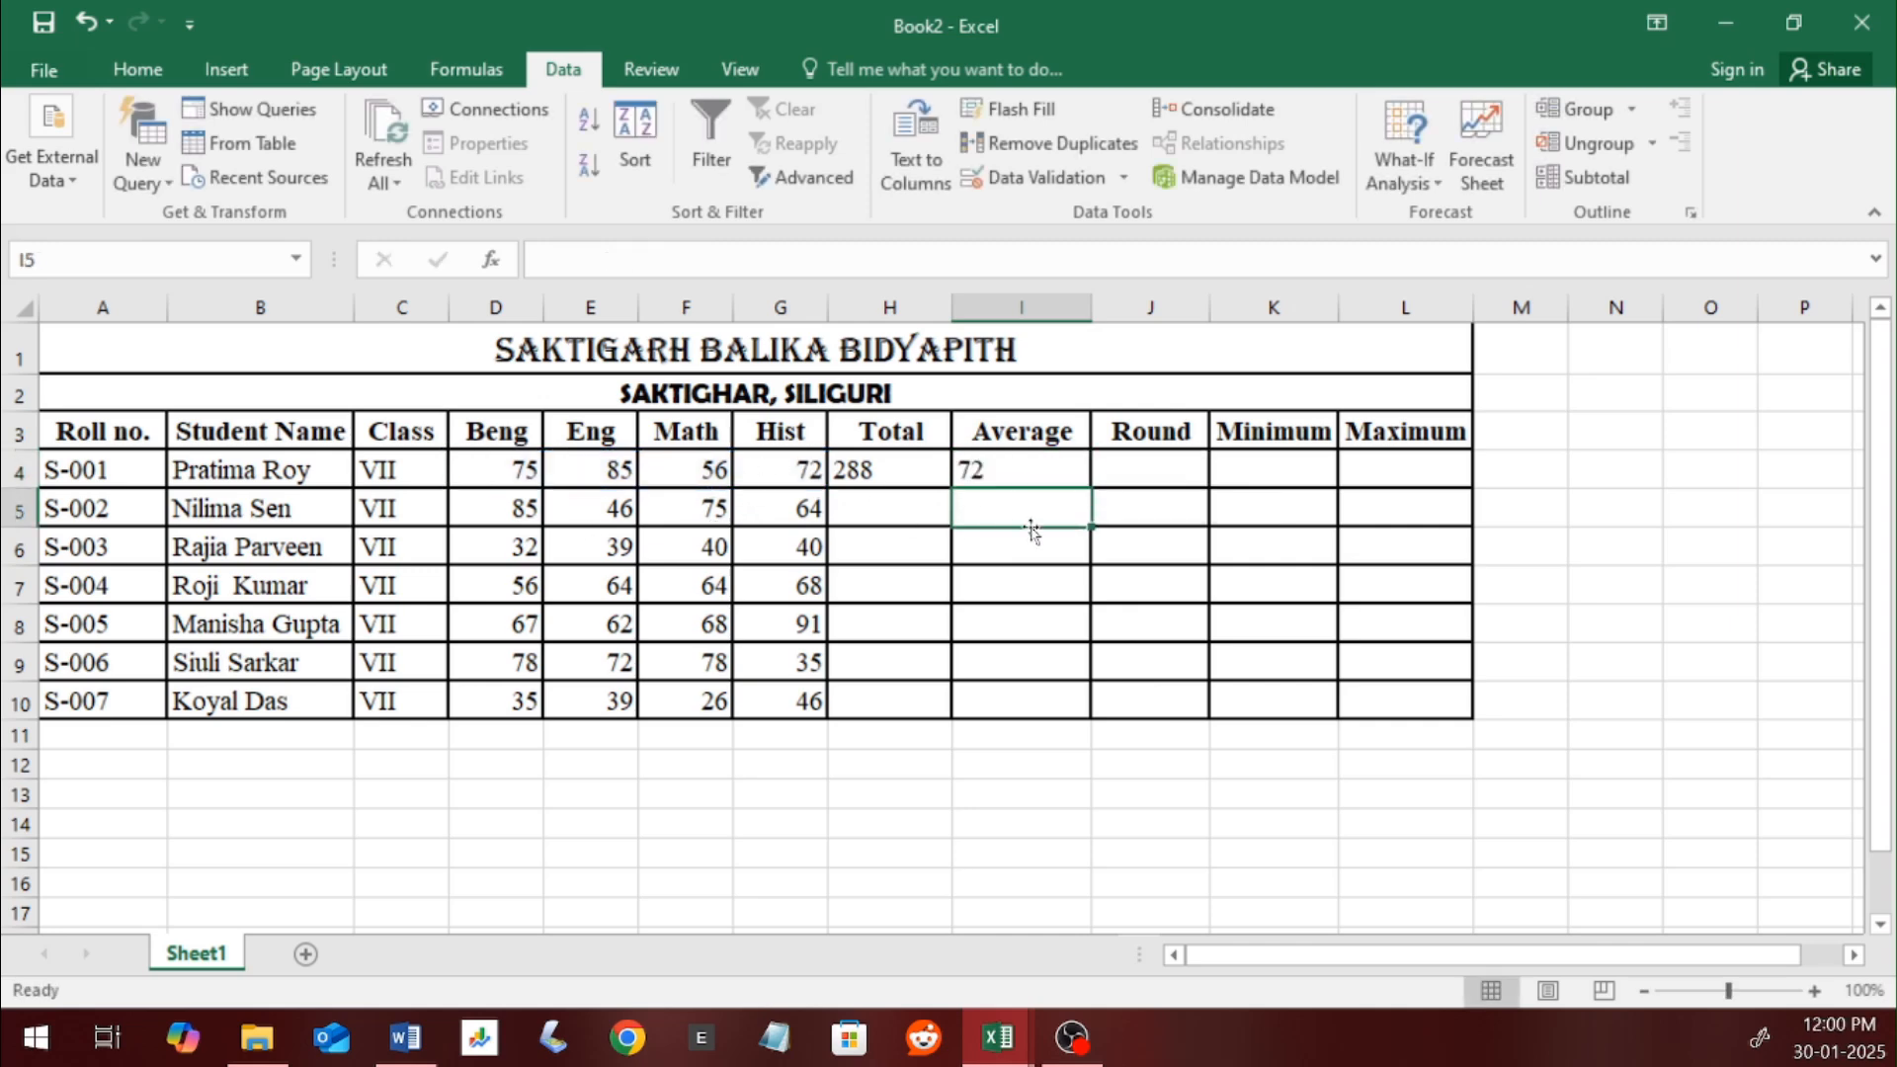
Step: Find the first student's lowest mark in K4 with =MIN(D4:G4), leaving the Round cell empty
click(1125, 461)
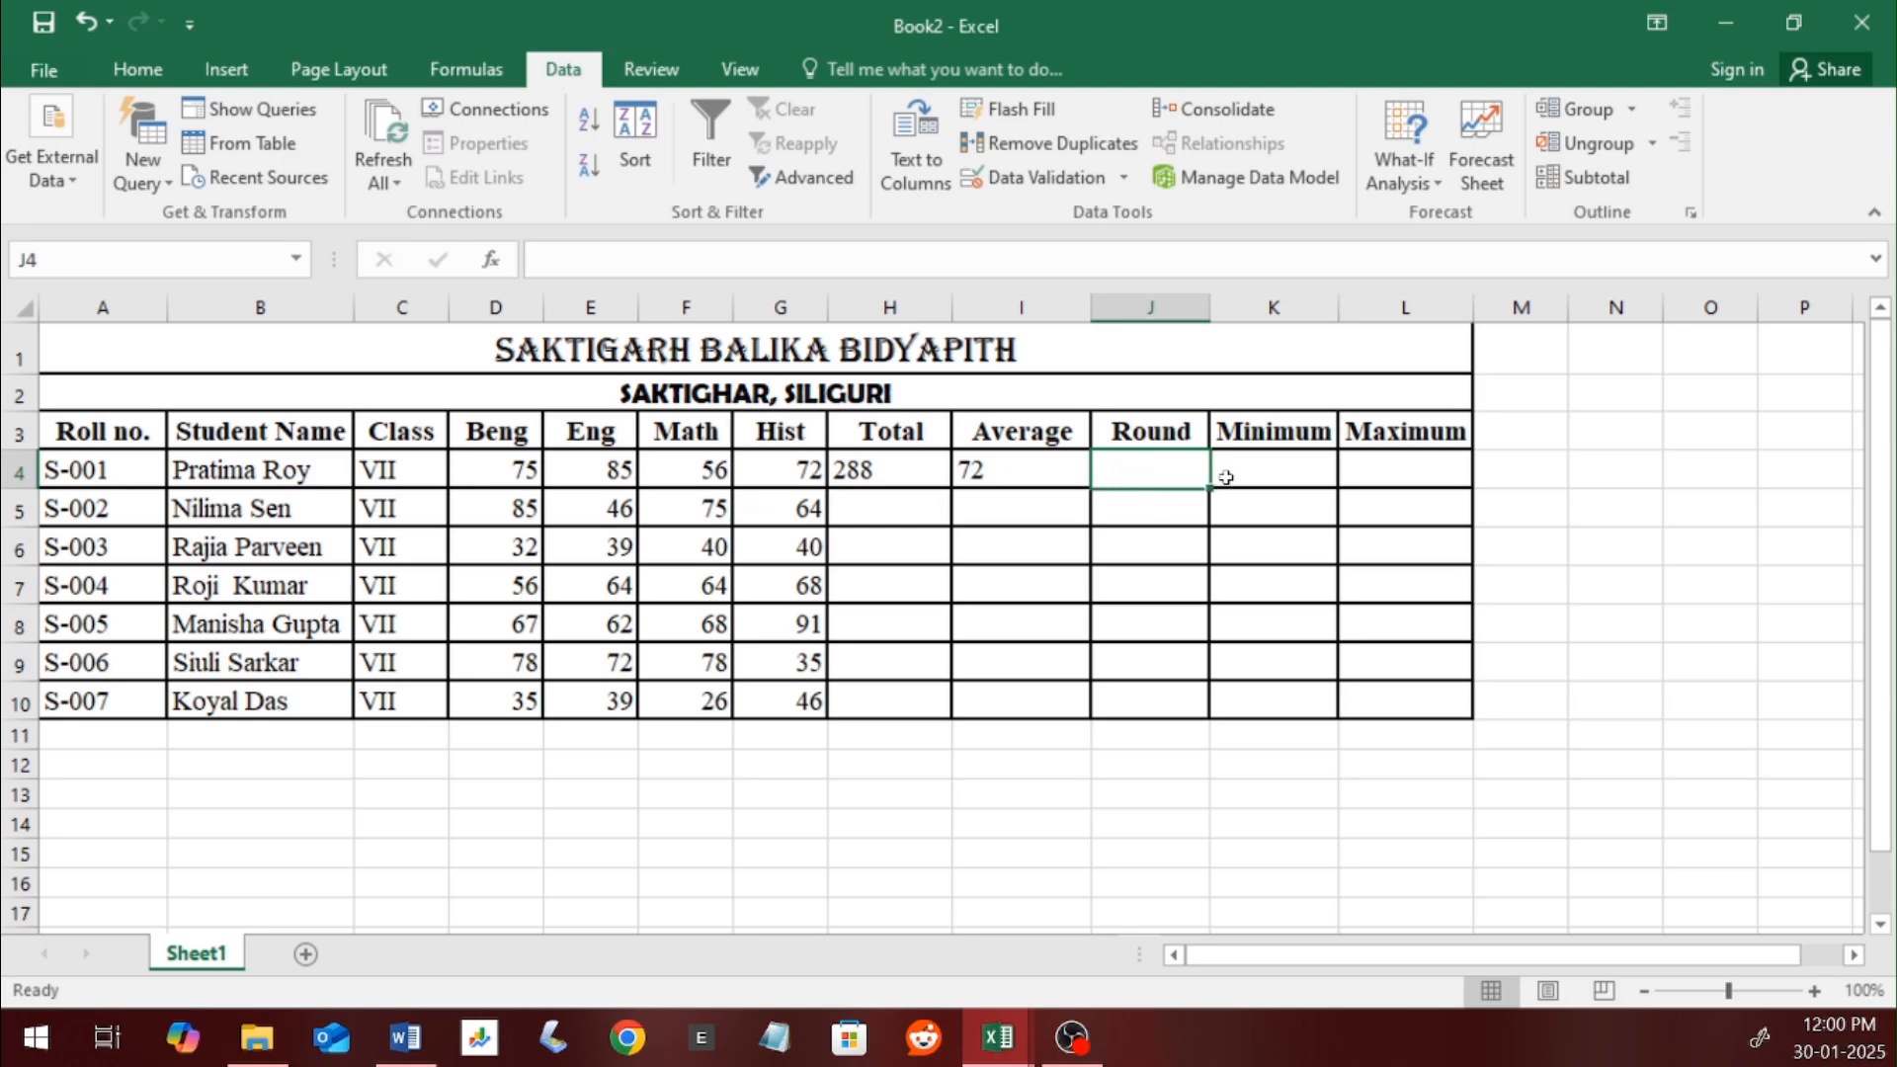
click(1245, 460)
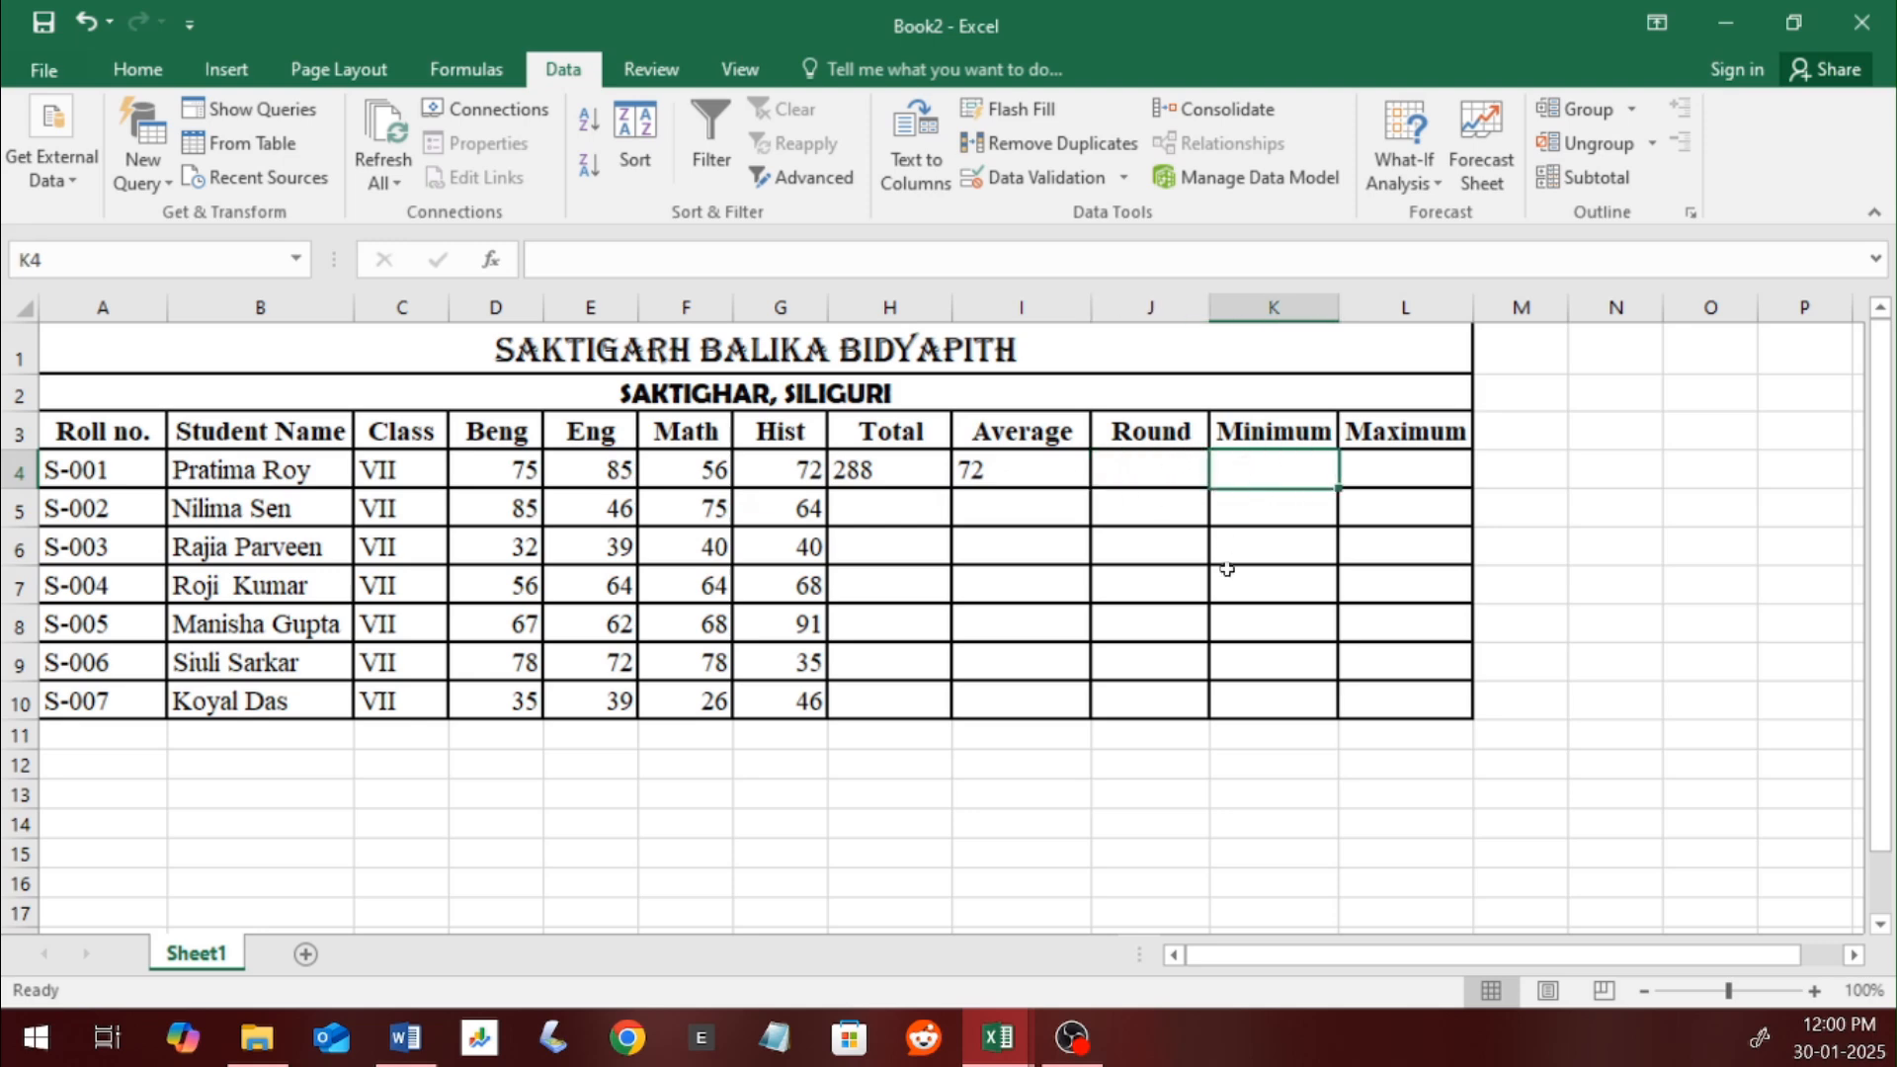
text(=)
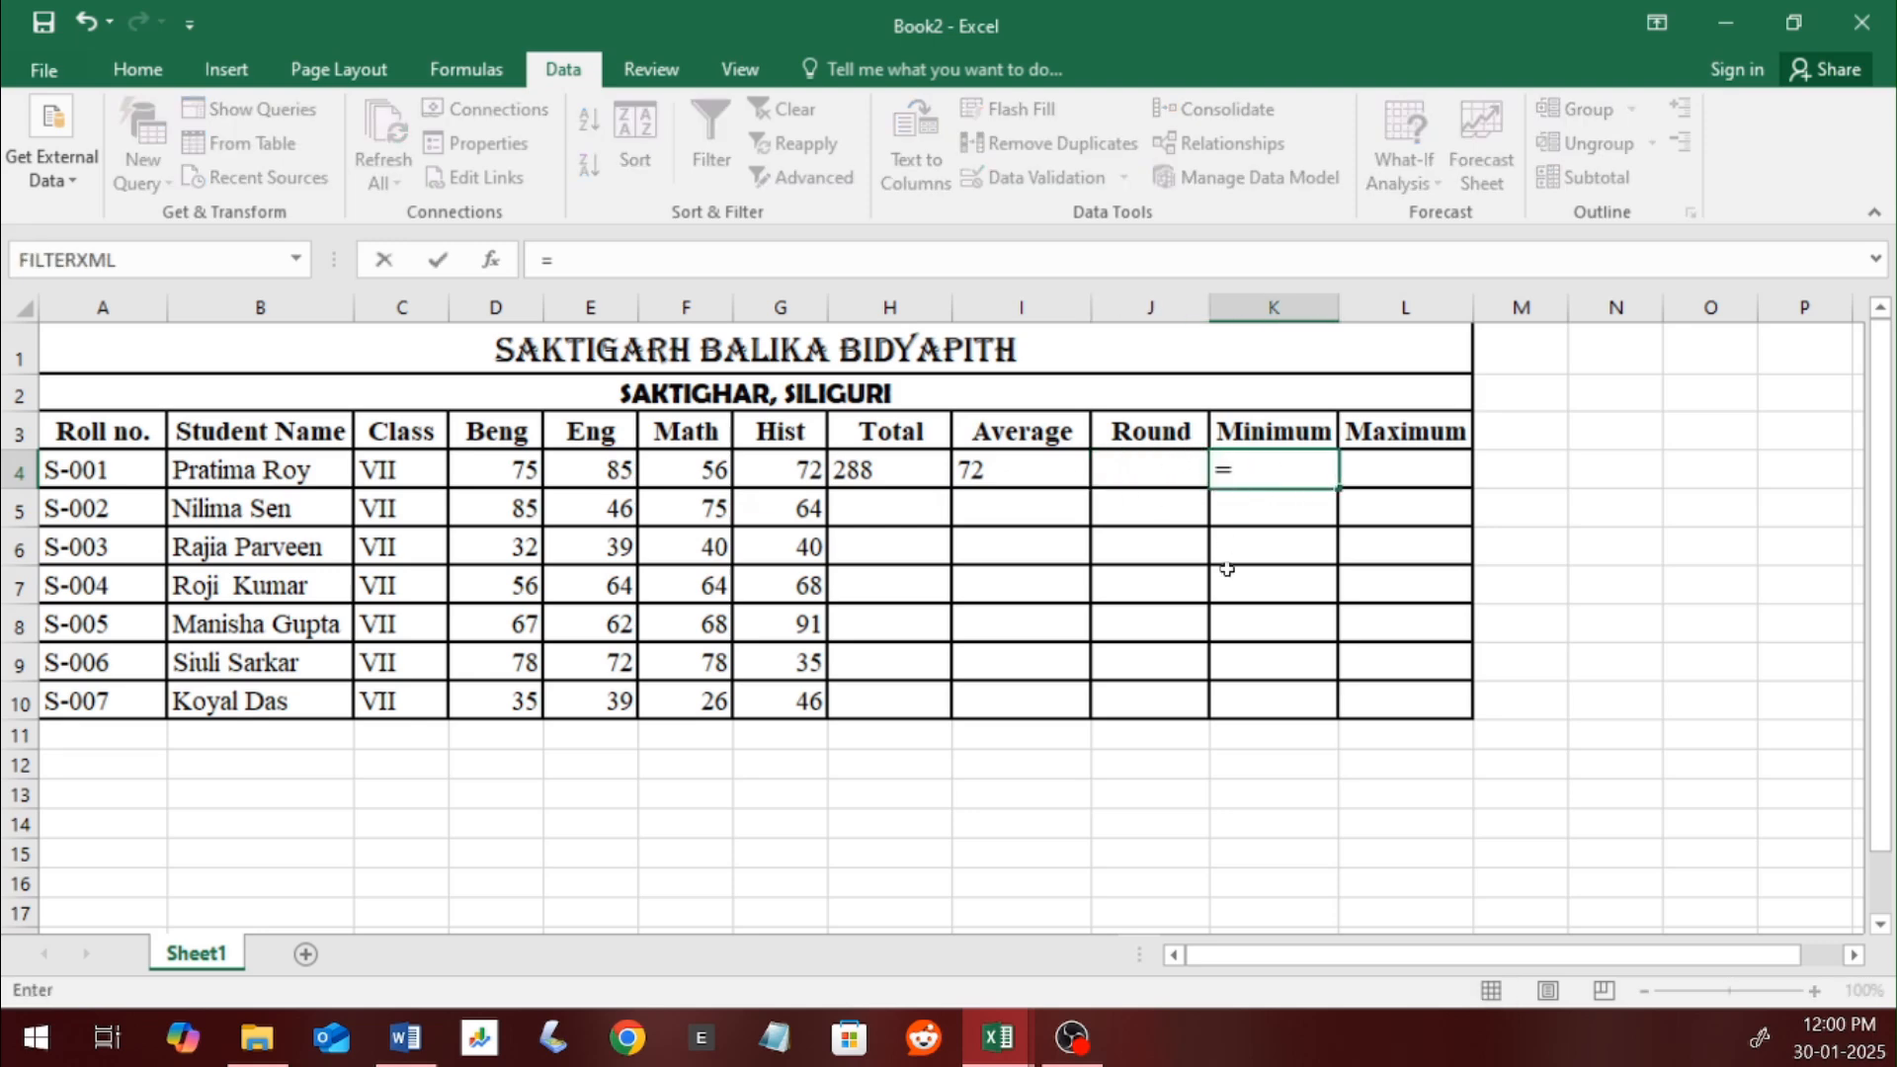
text(min)
key(Tab)
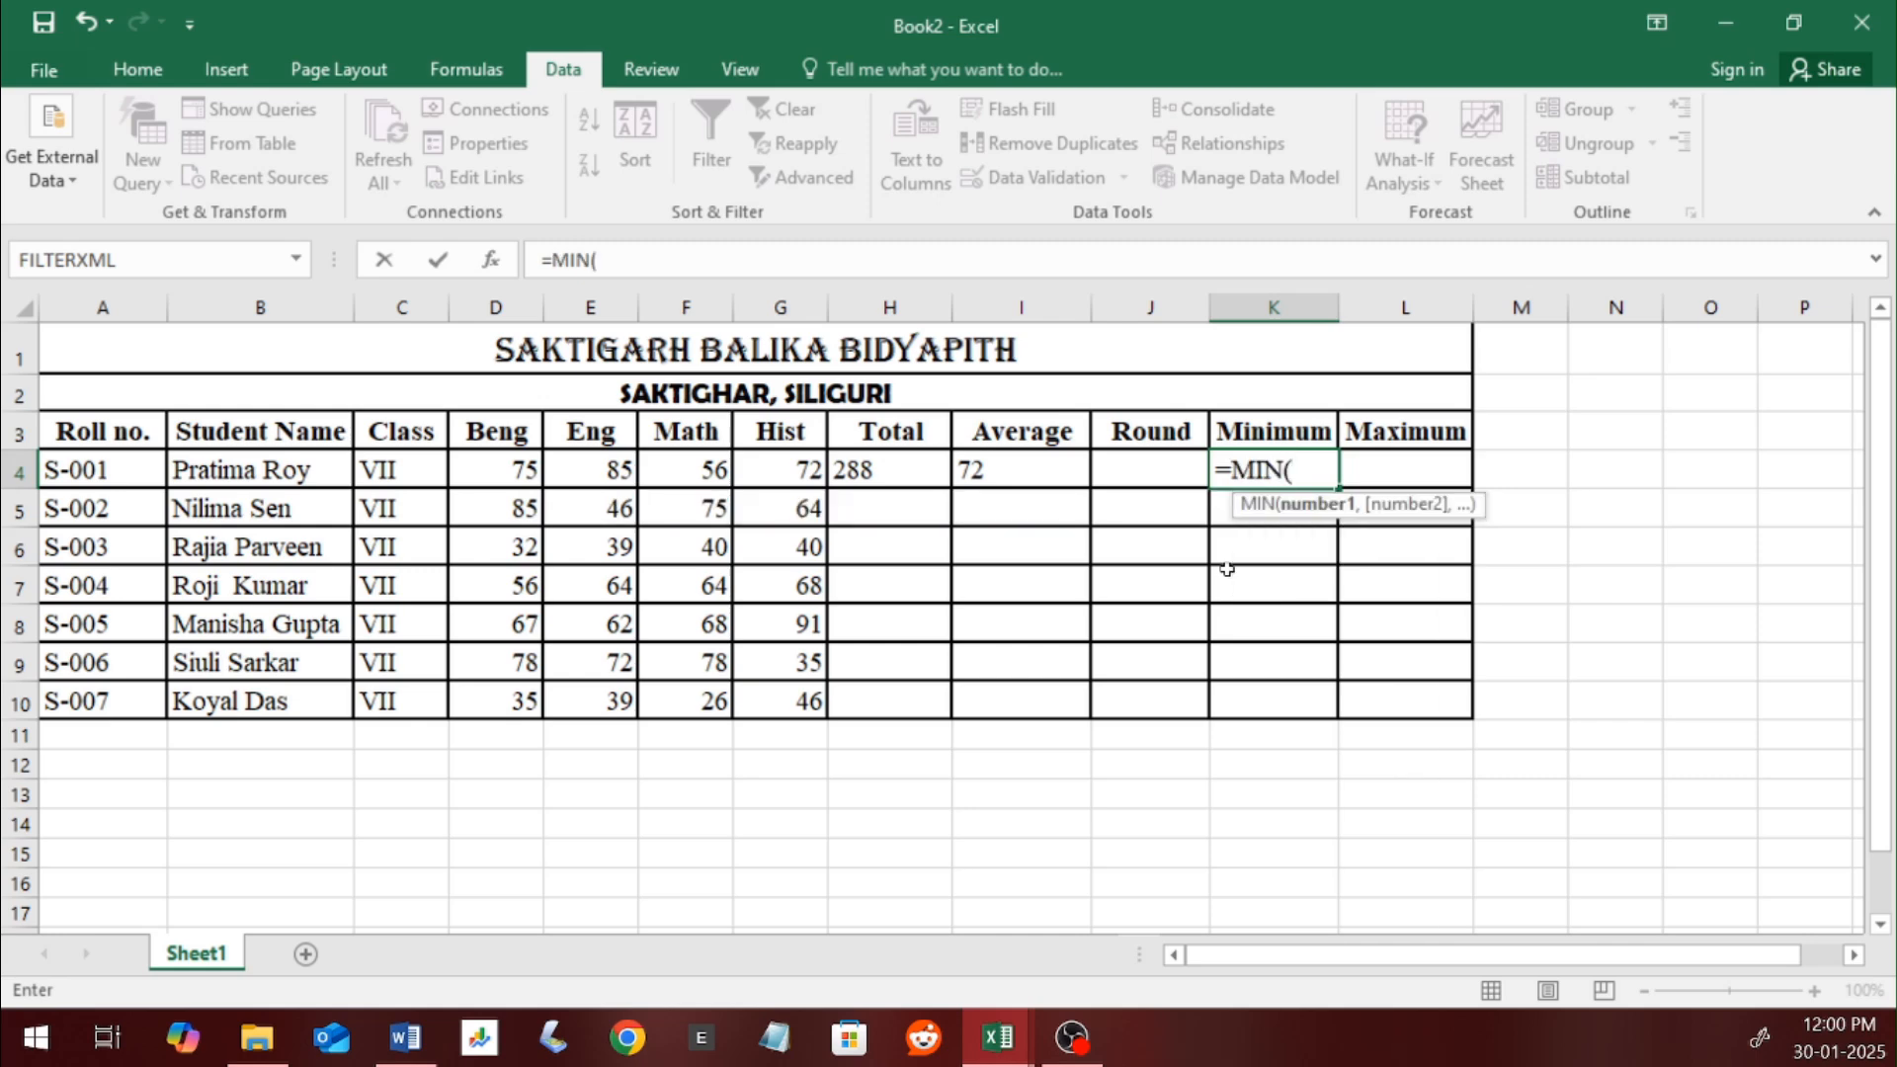
drag(516, 472, 749, 472)
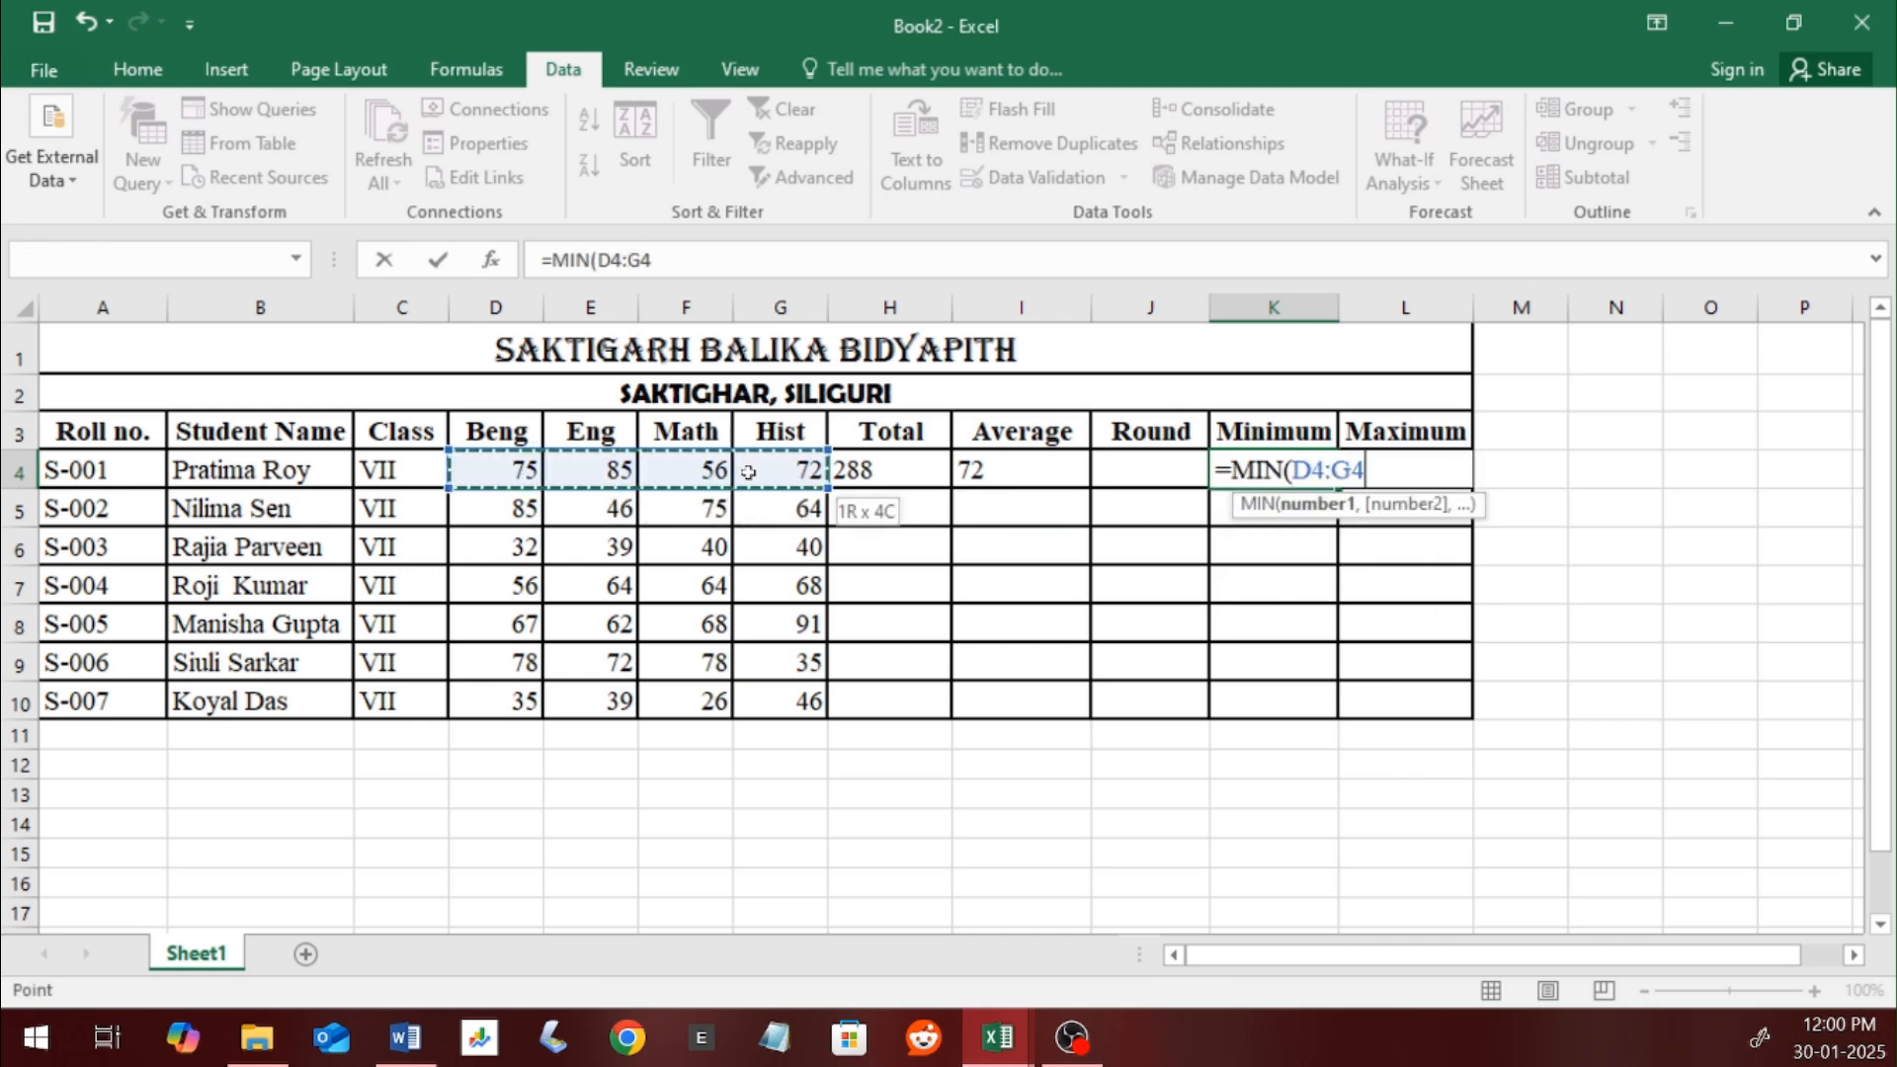
text())
key(Return)
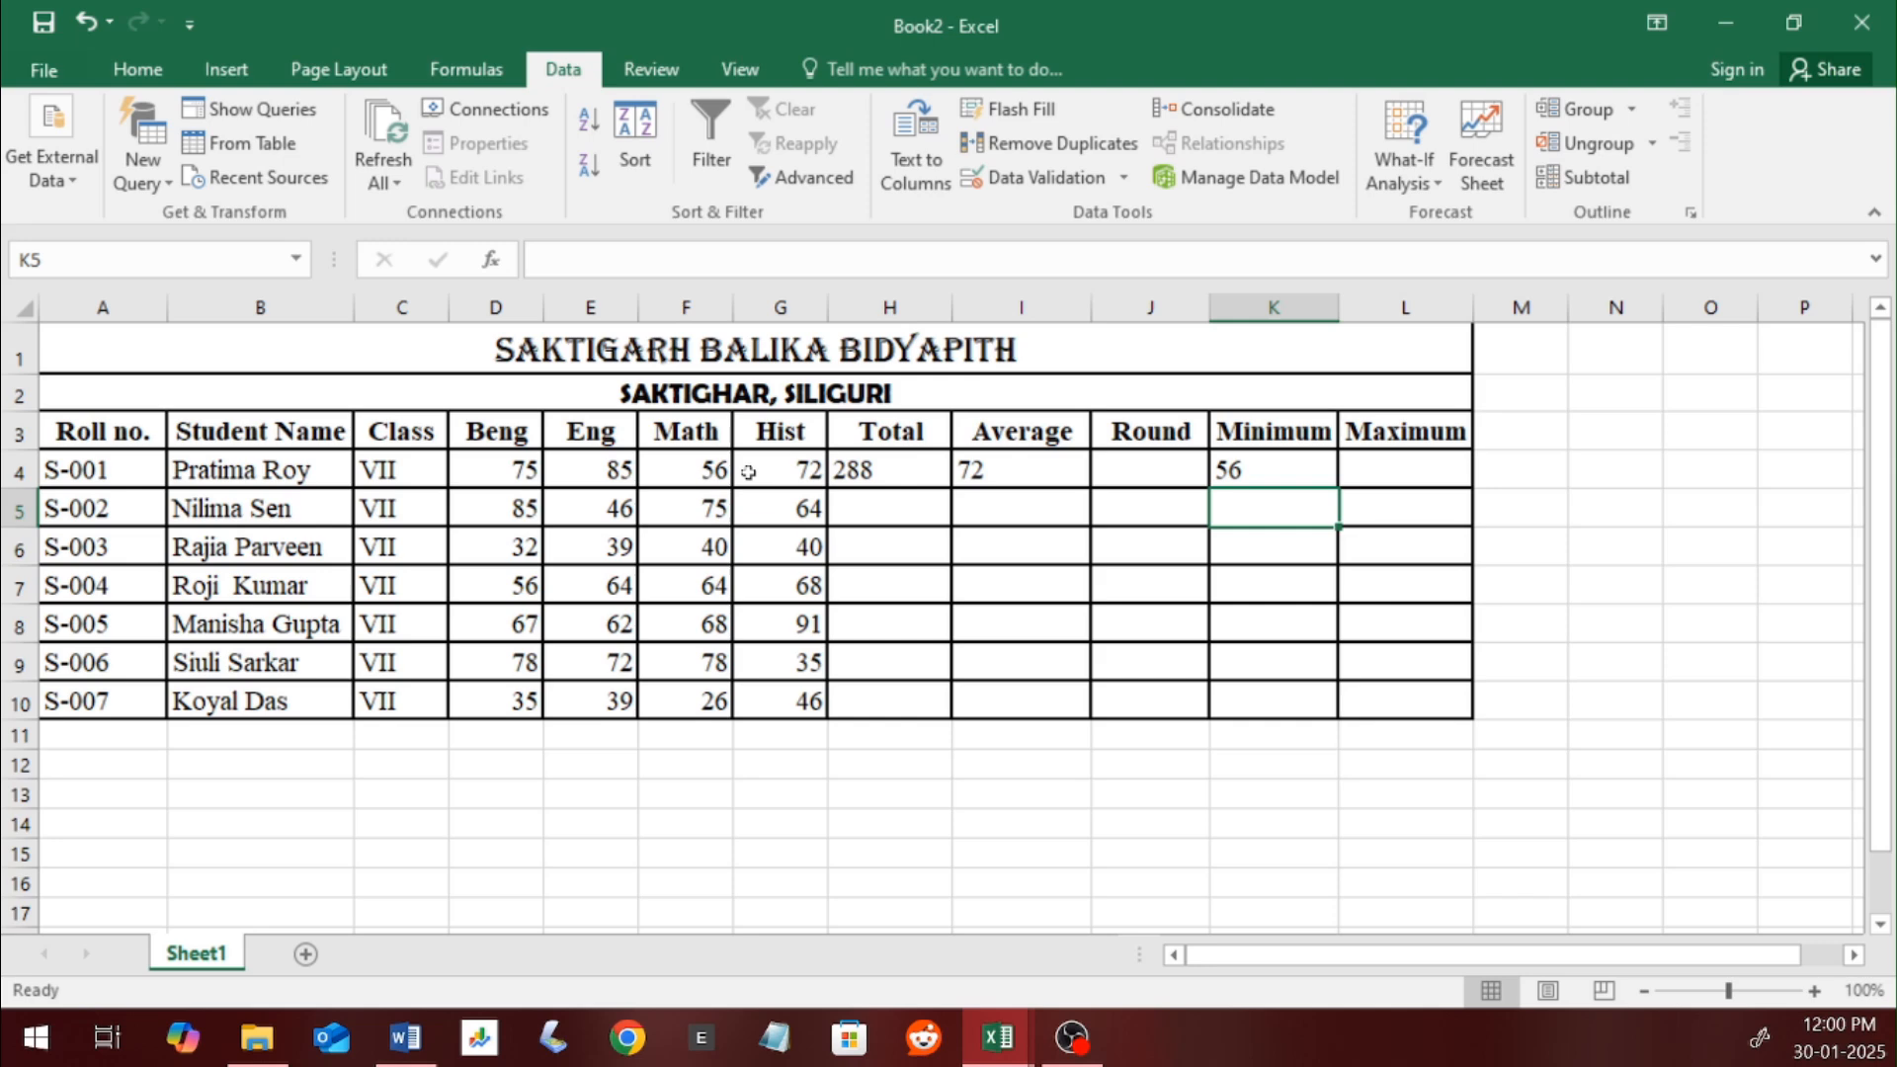
click(1241, 465)
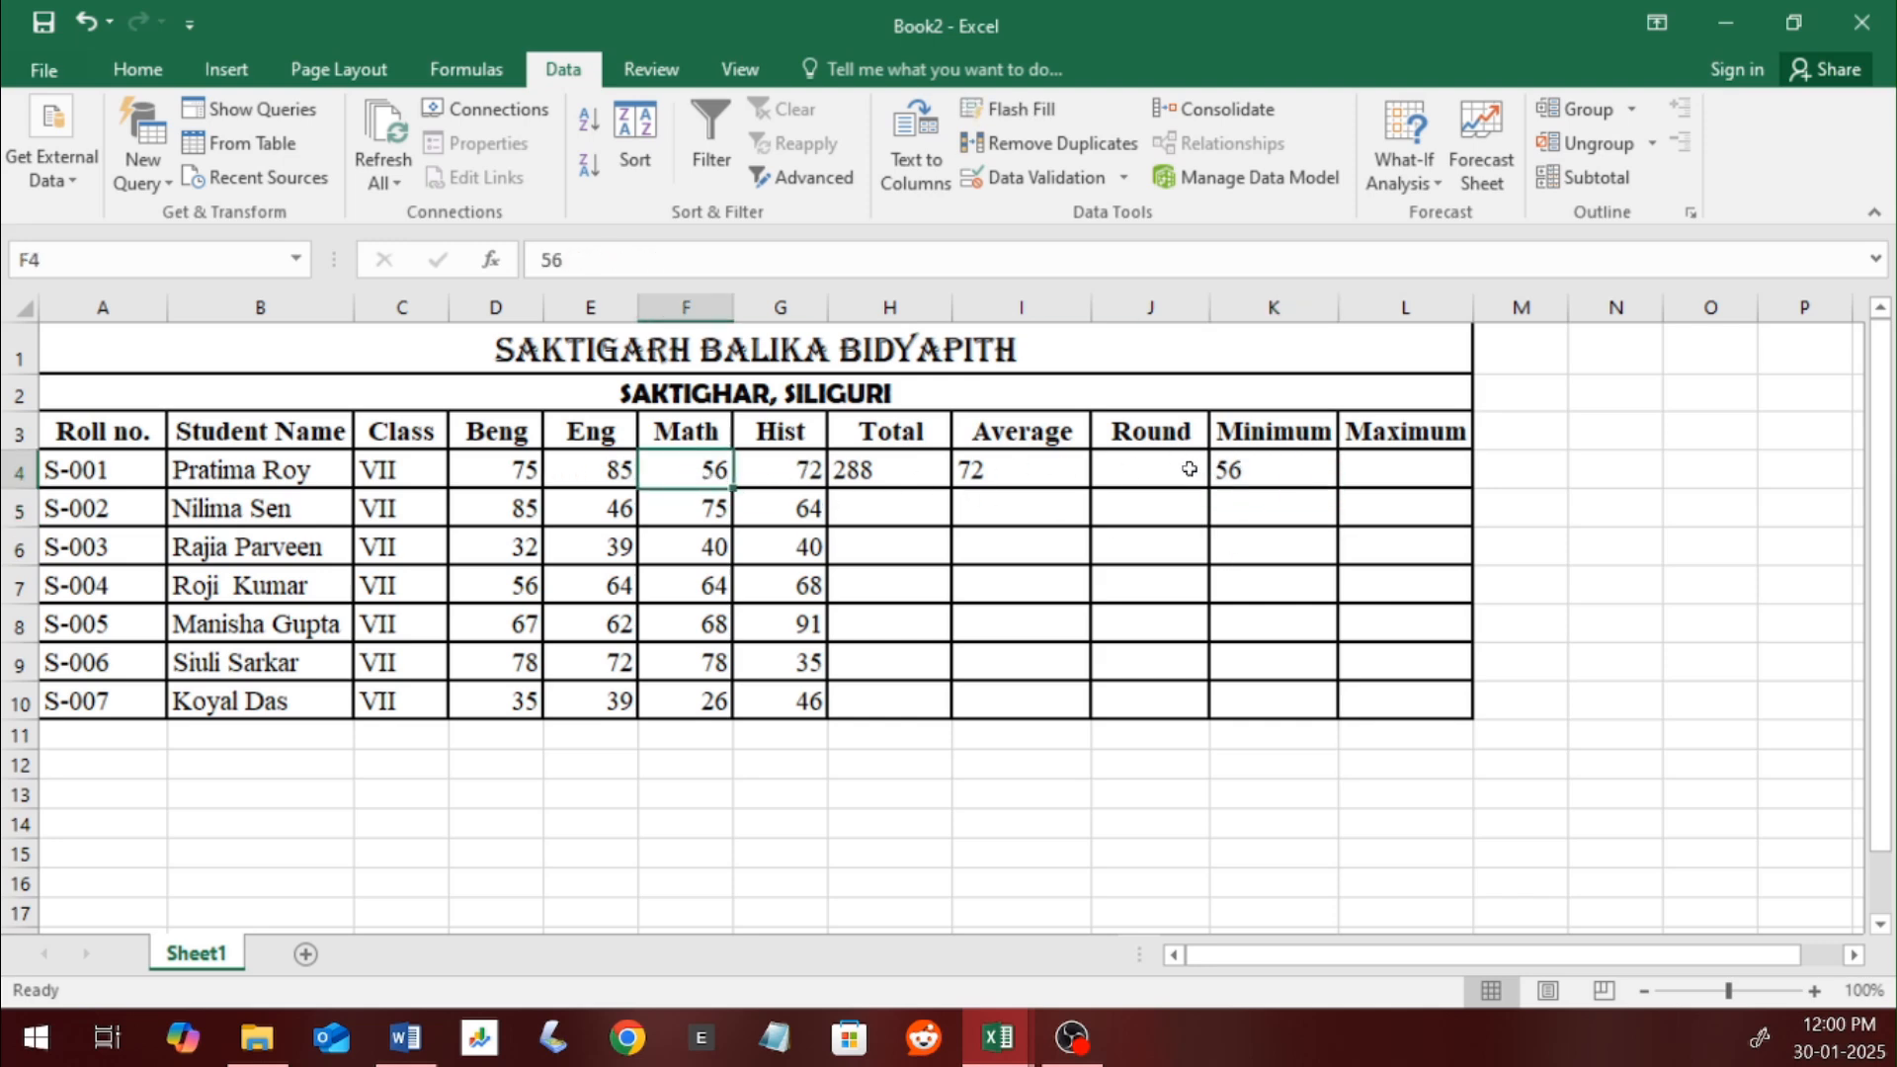
Step: Find the first student's highest mark in L4 with =MAX(D4:G4)
click(1380, 474)
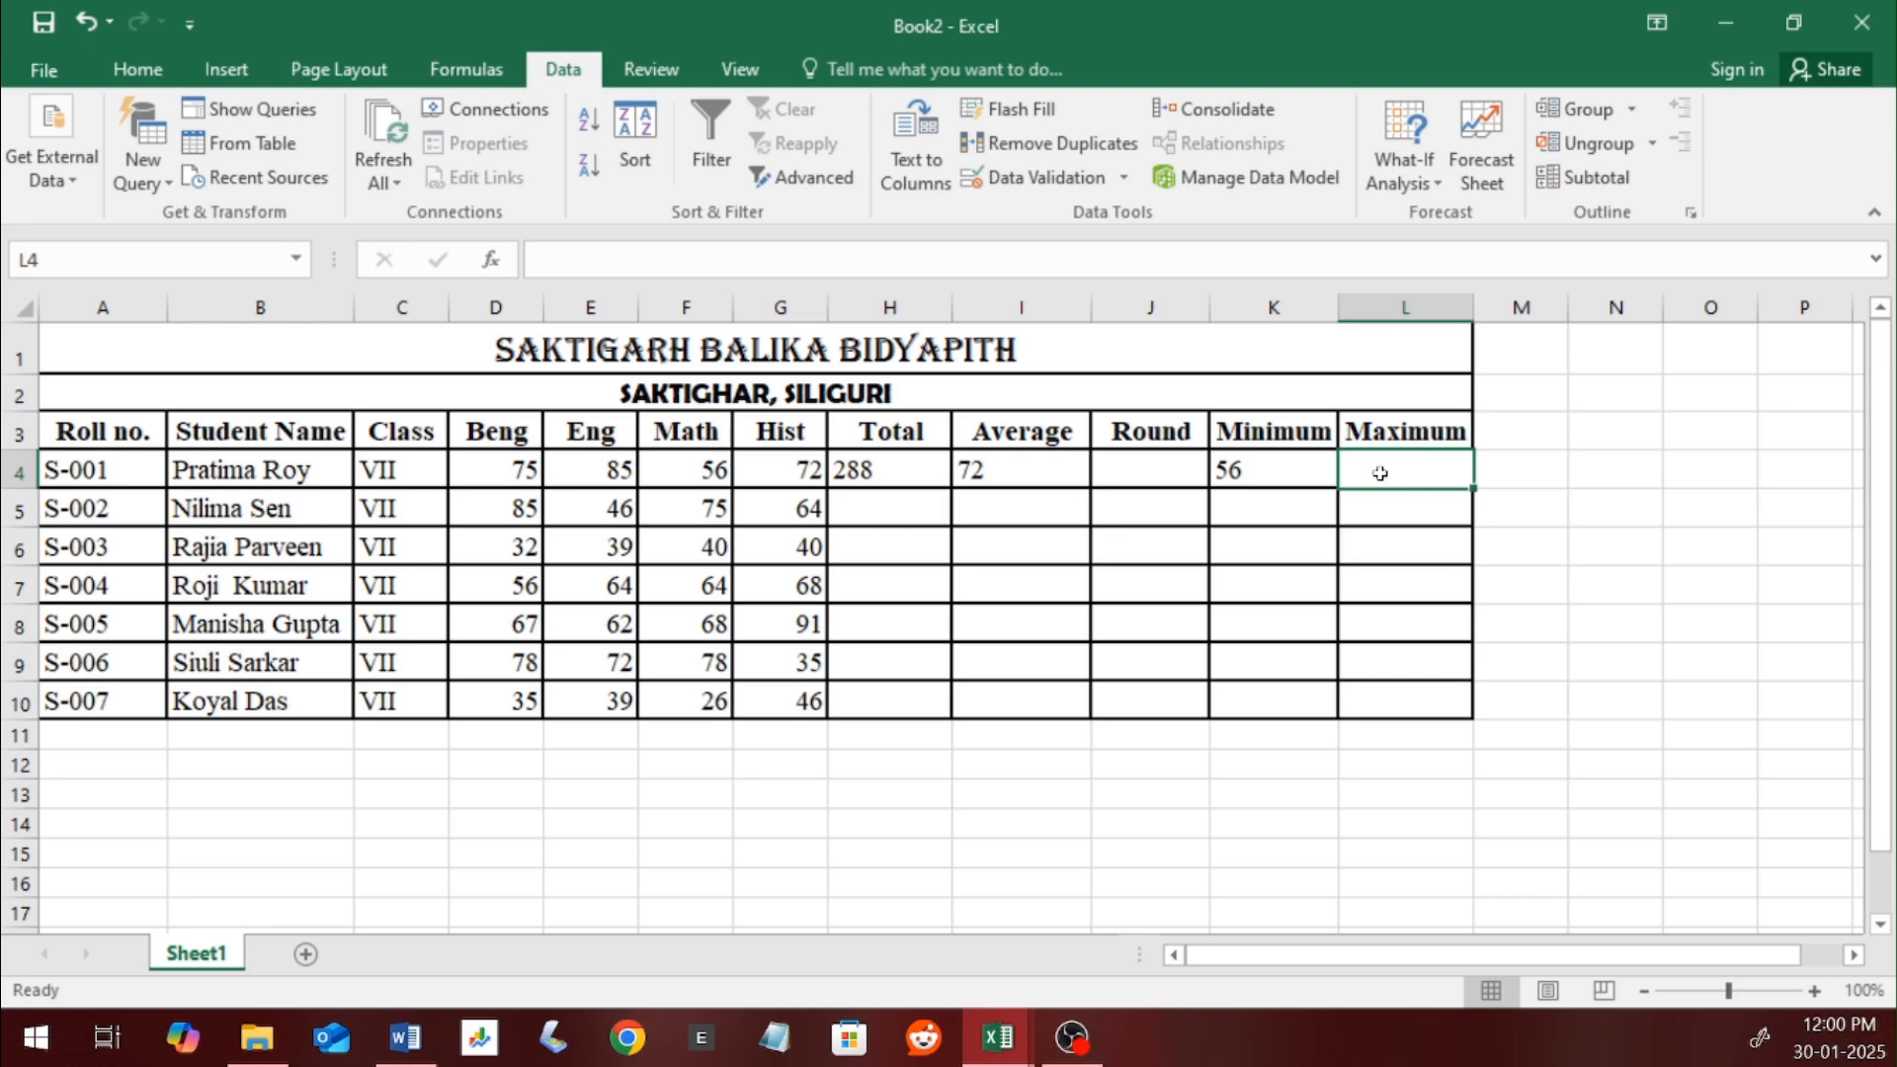
text(=max)
key(Tab)
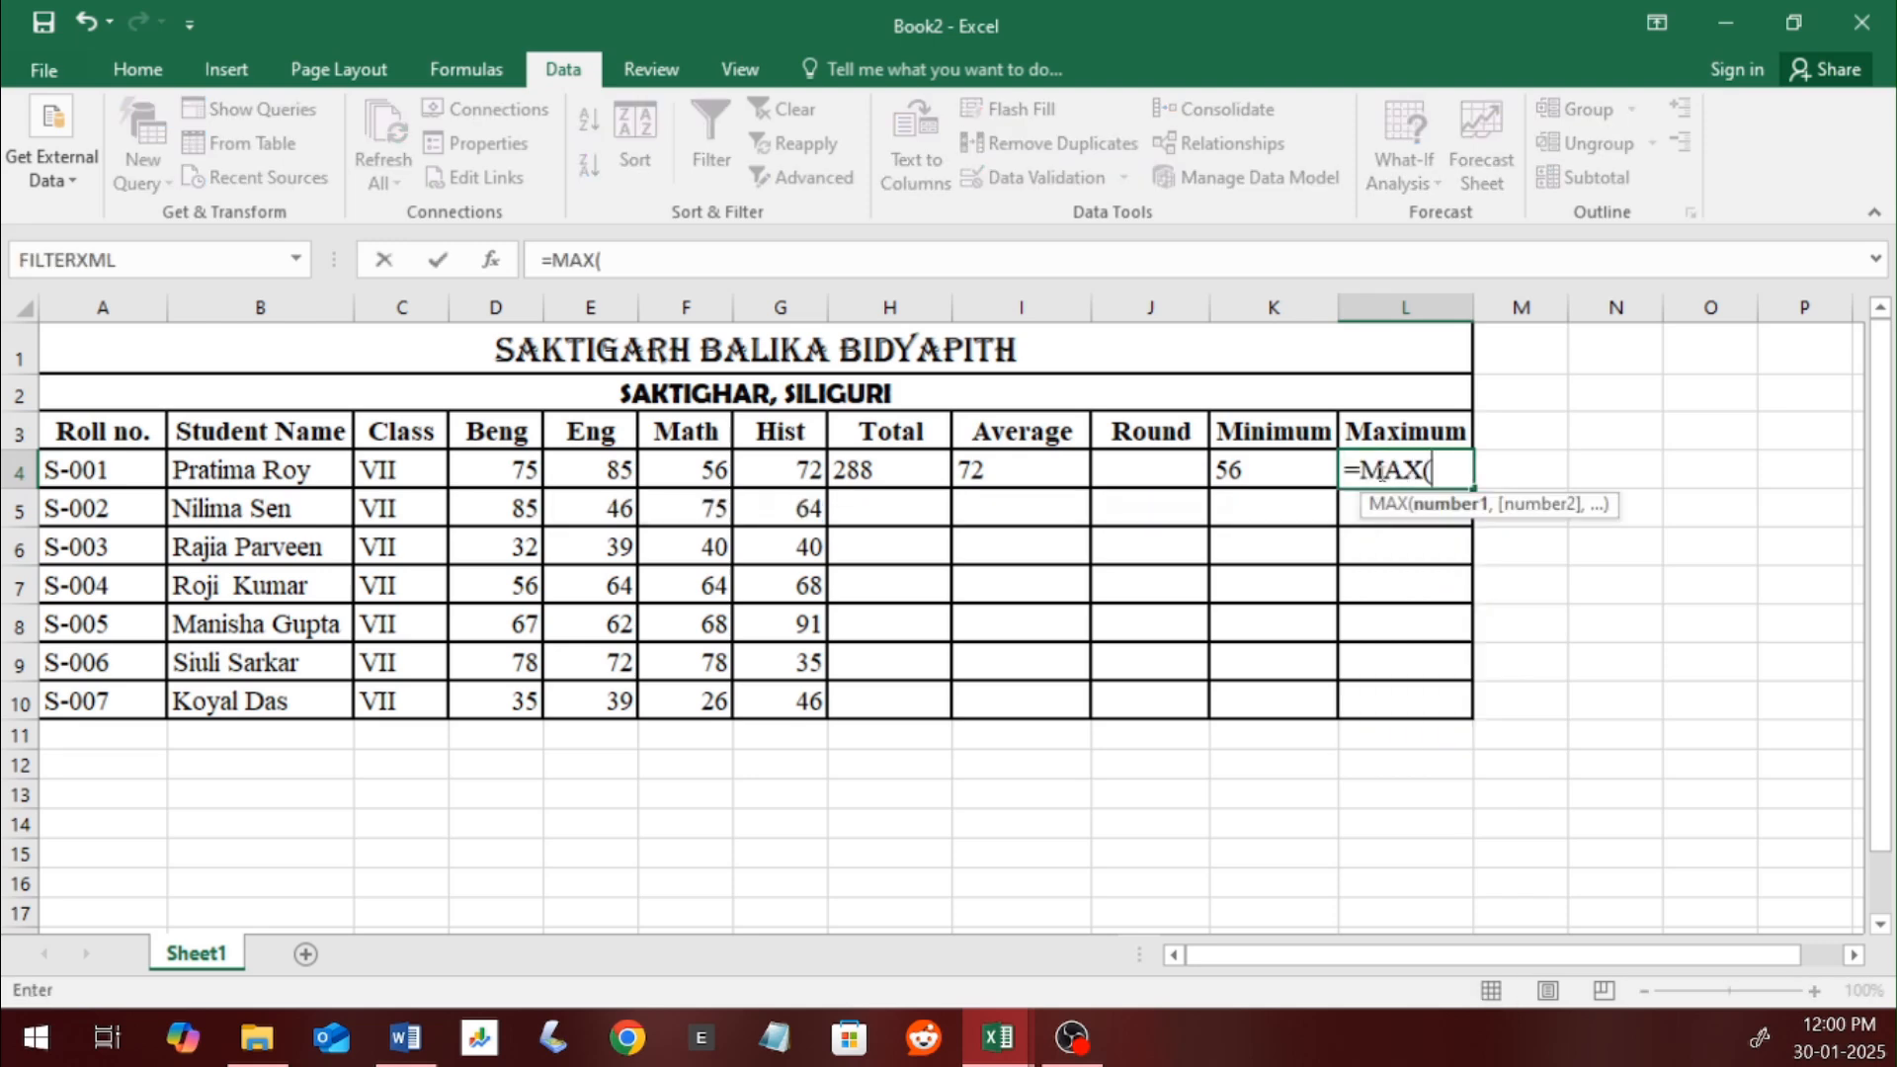
drag(511, 468, 777, 469)
text())
key(Return)
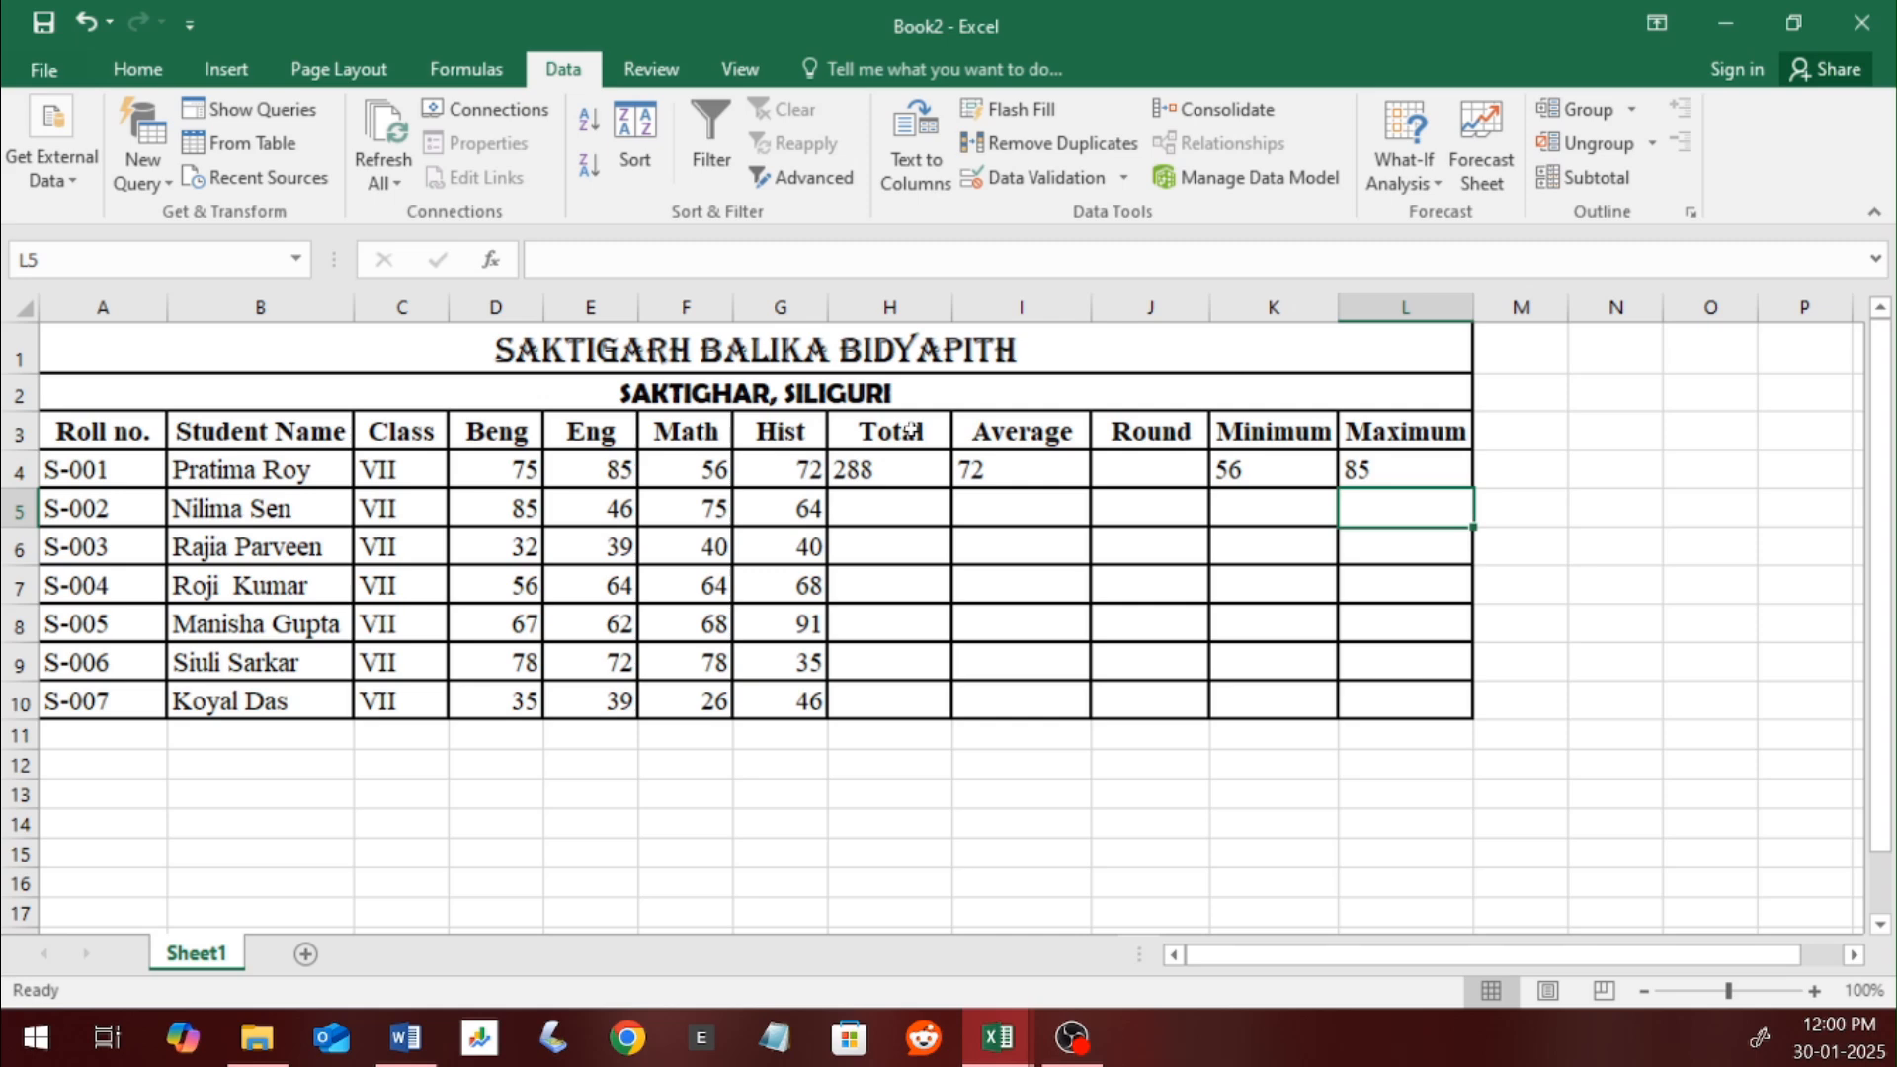
Step: Fill the Total formula from H4 down to H10 and check the copied formula in H10
click(895, 466)
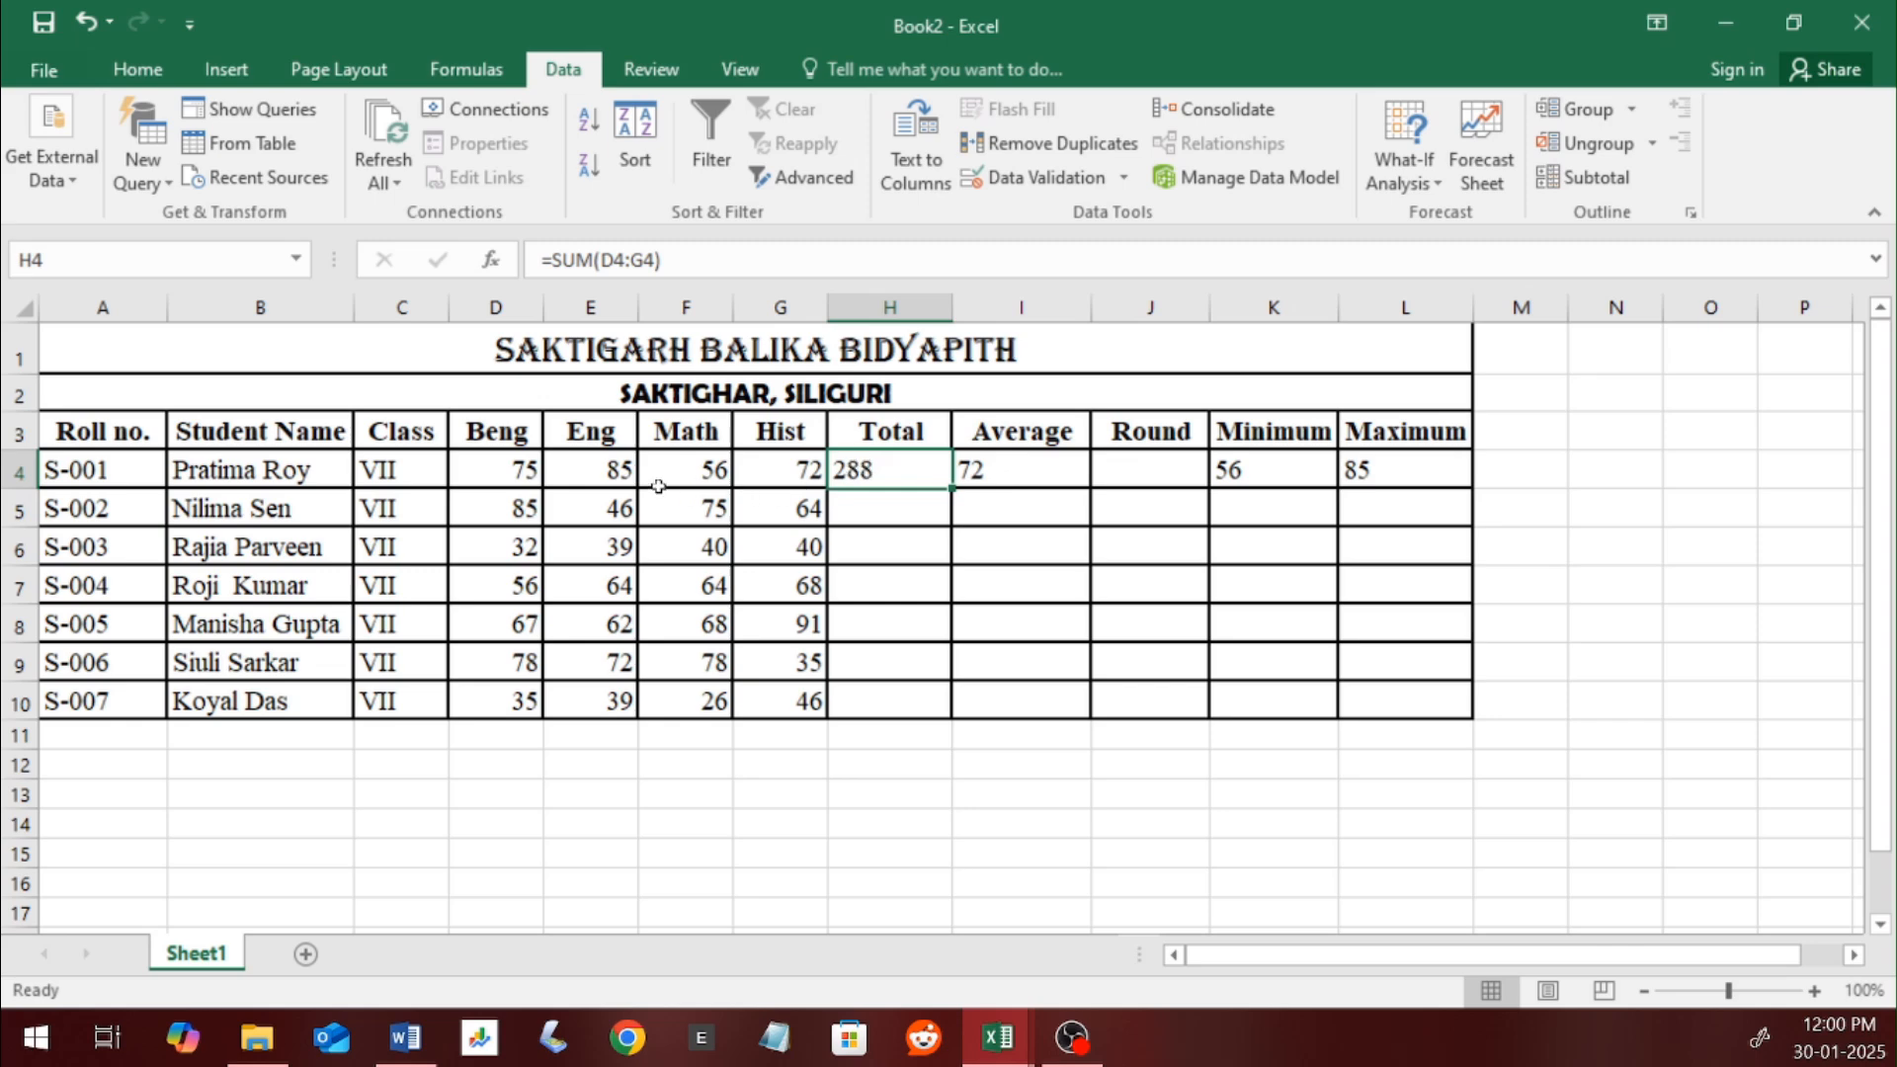
drag(816, 469, 532, 474)
click(909, 470)
click(893, 516)
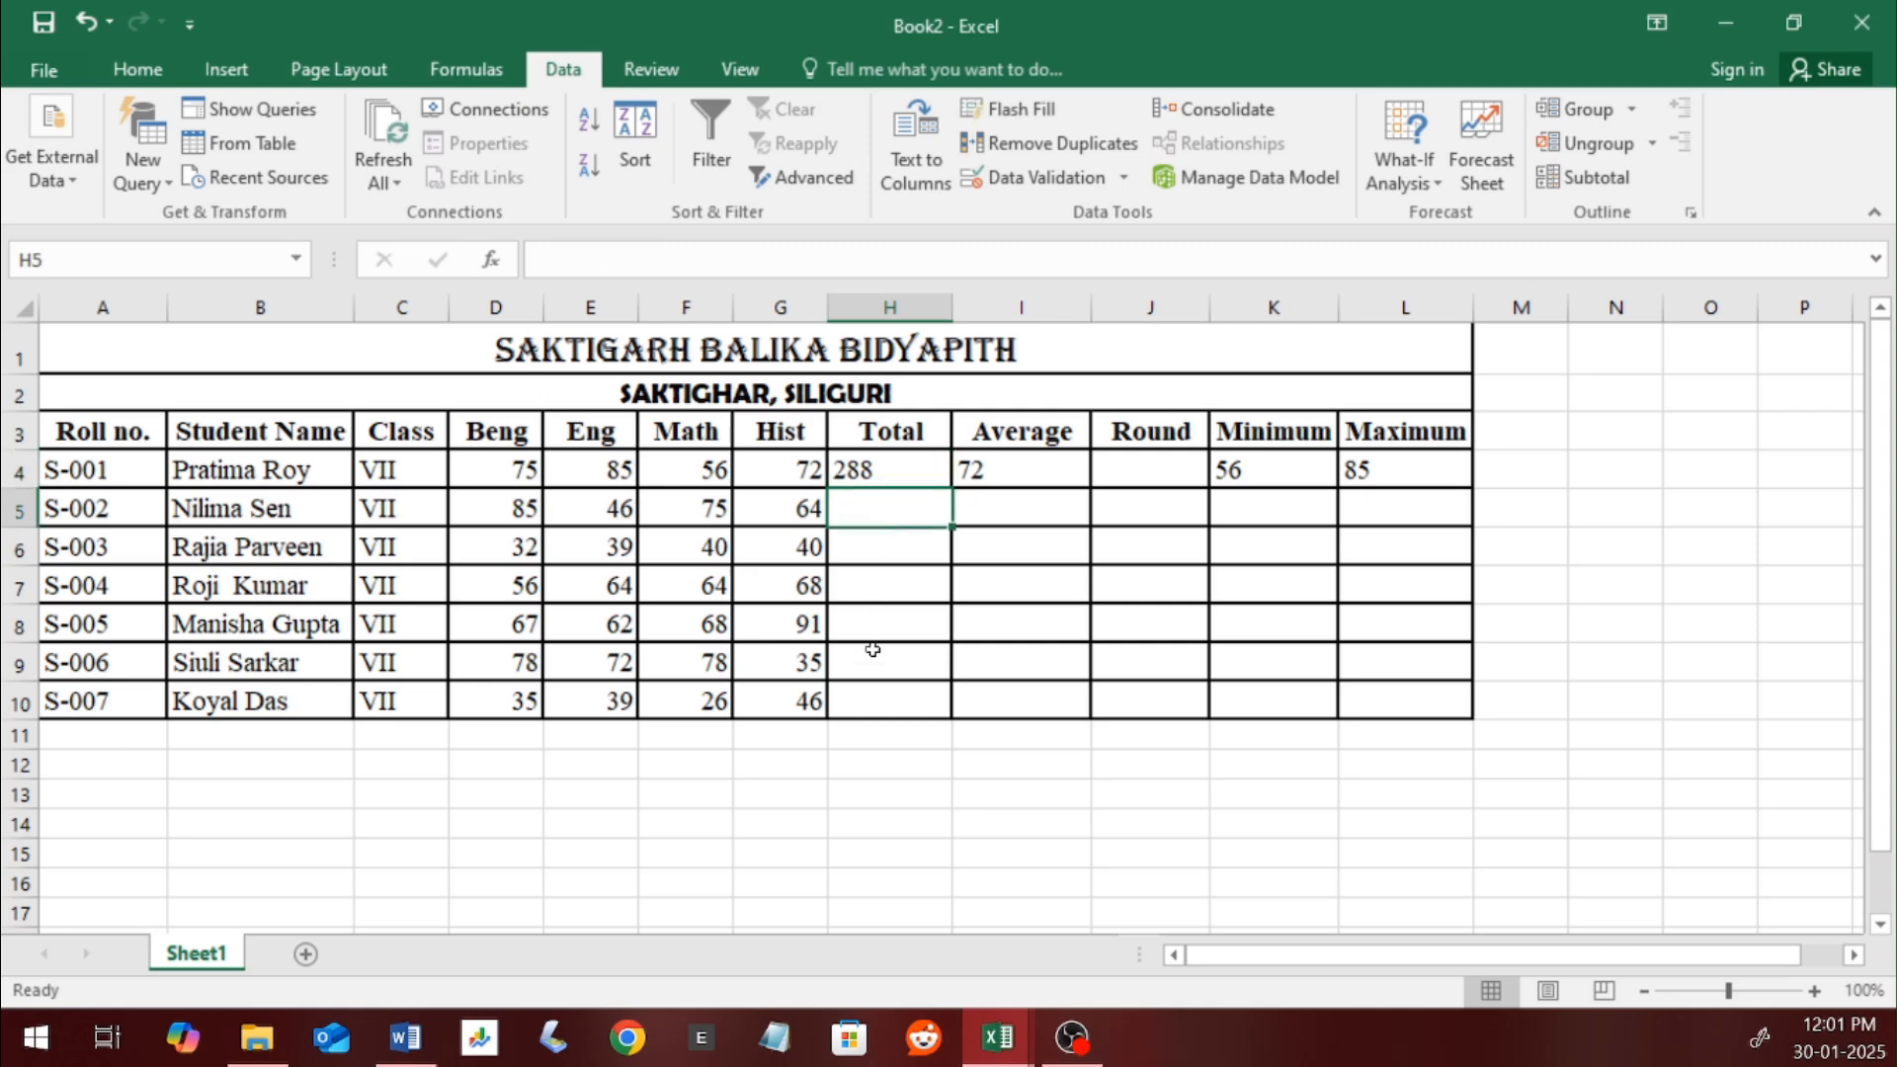
click(892, 470)
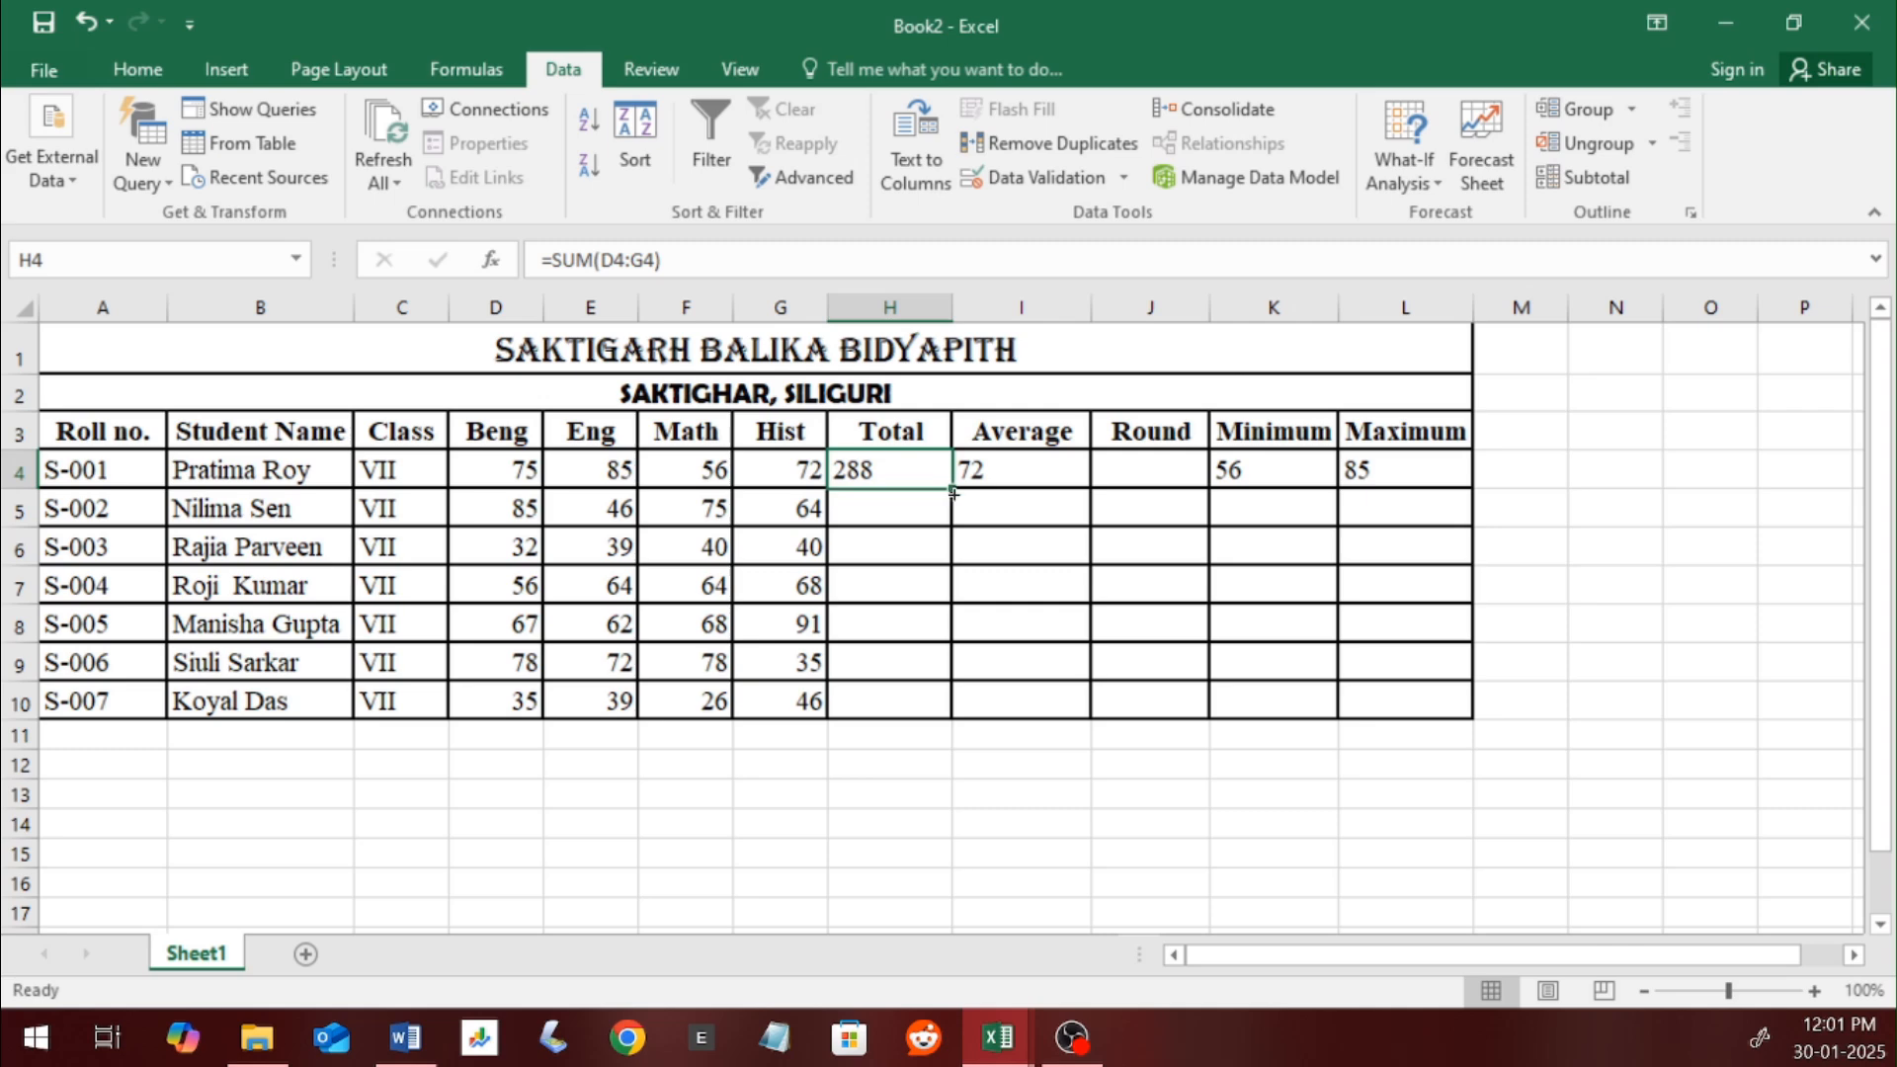
drag(952, 491, 940, 707)
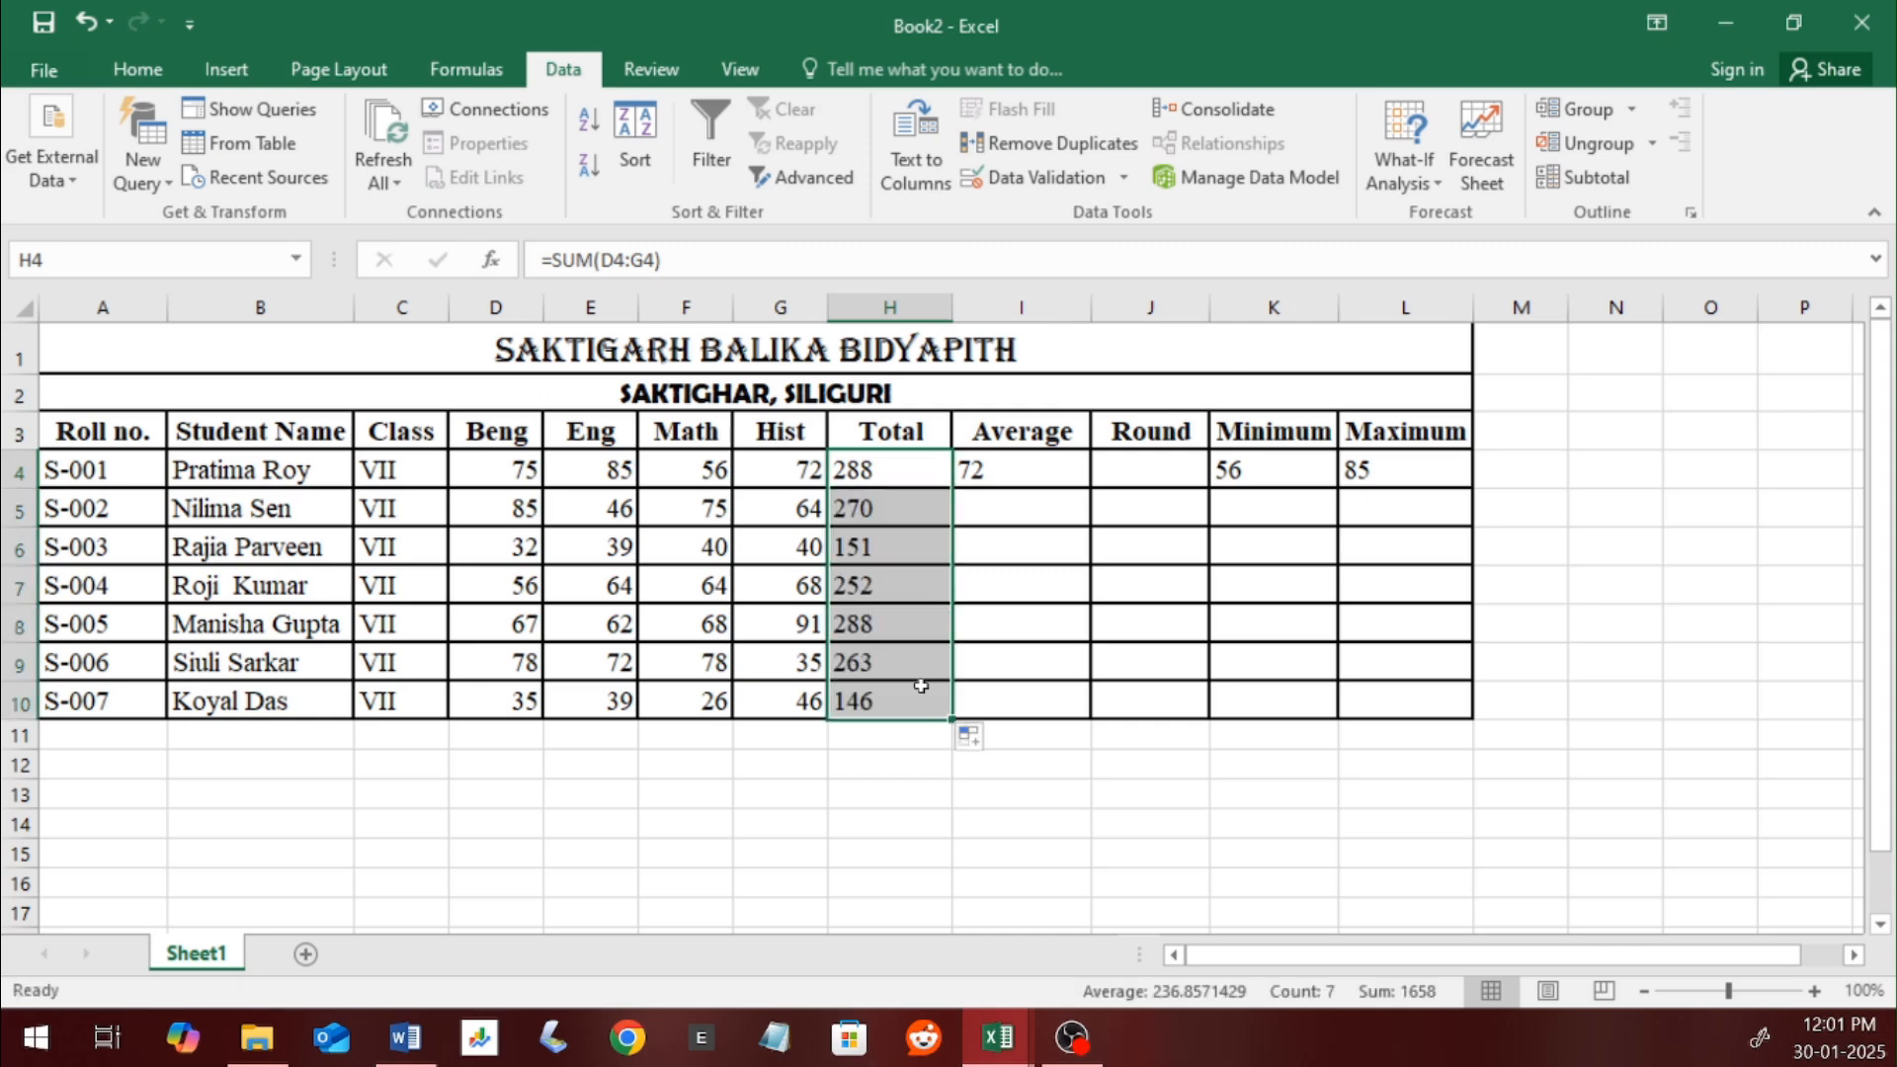
double_click(900, 701)
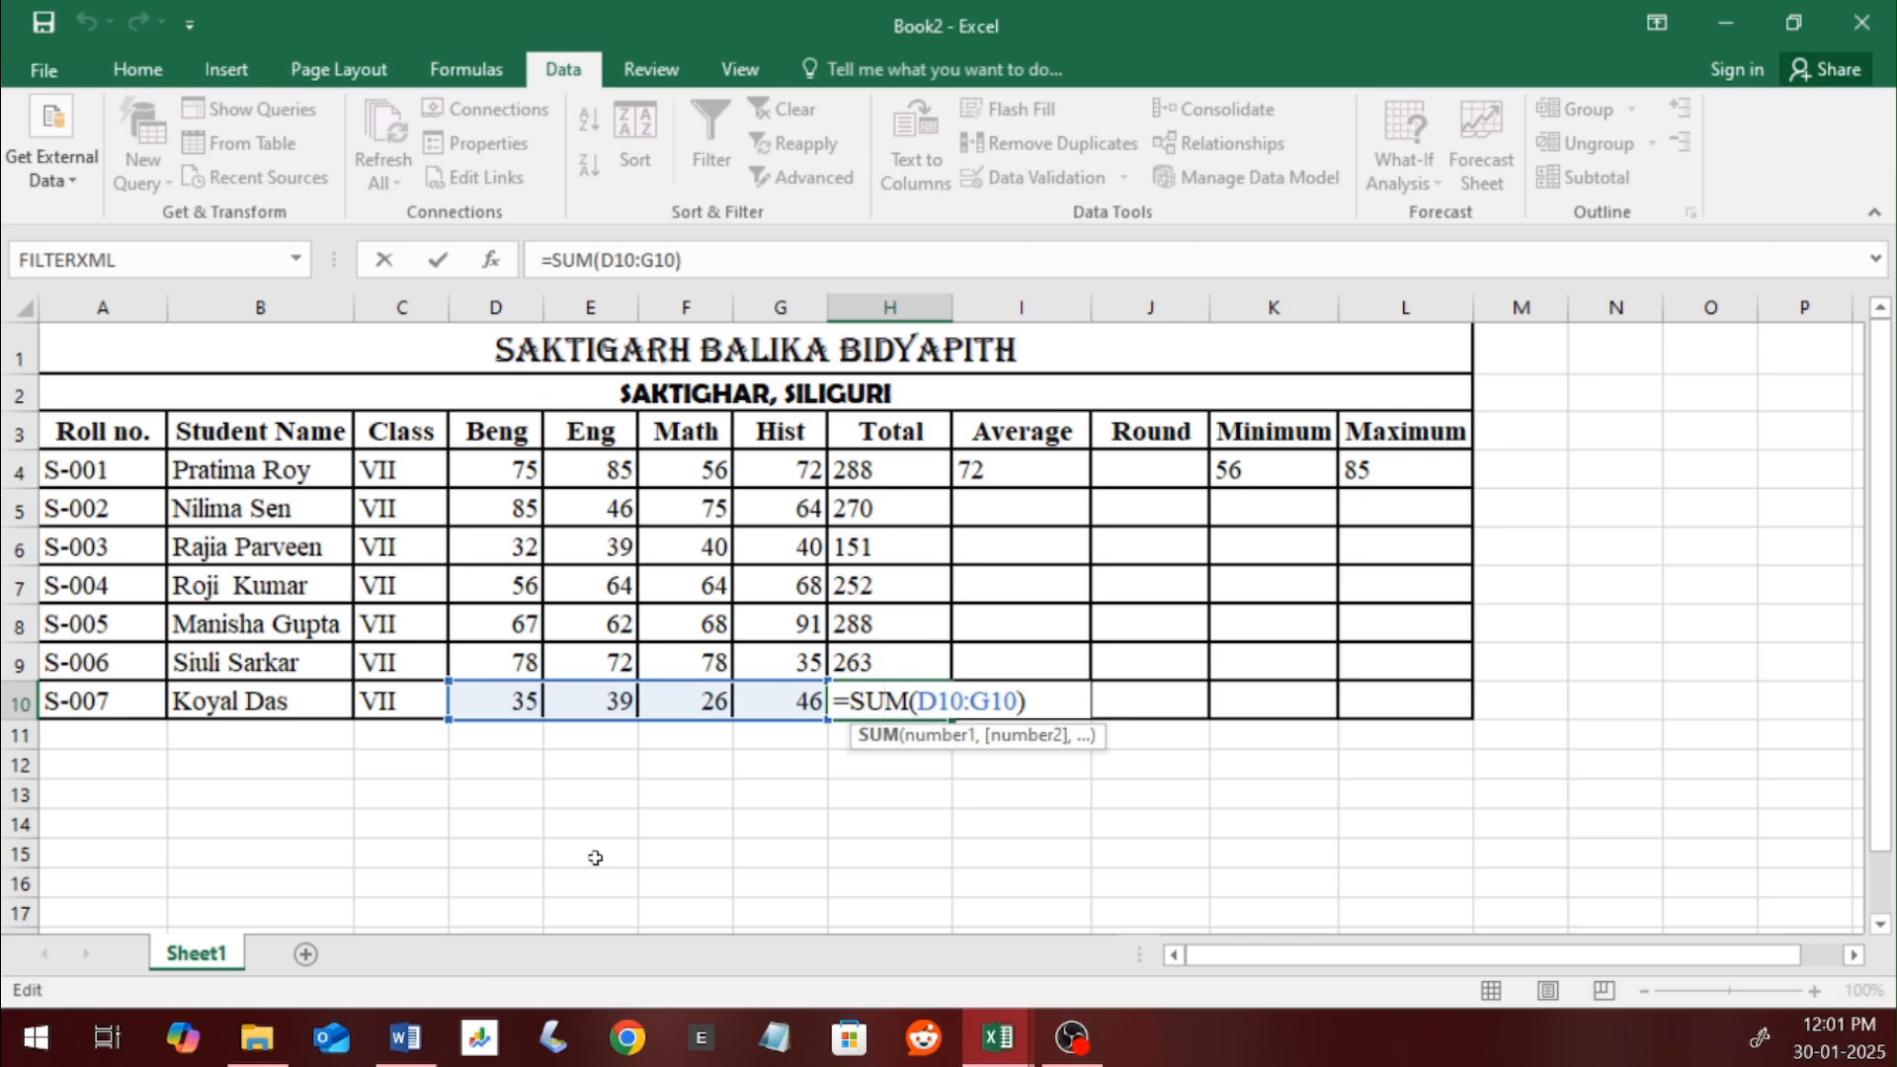
key(Return)
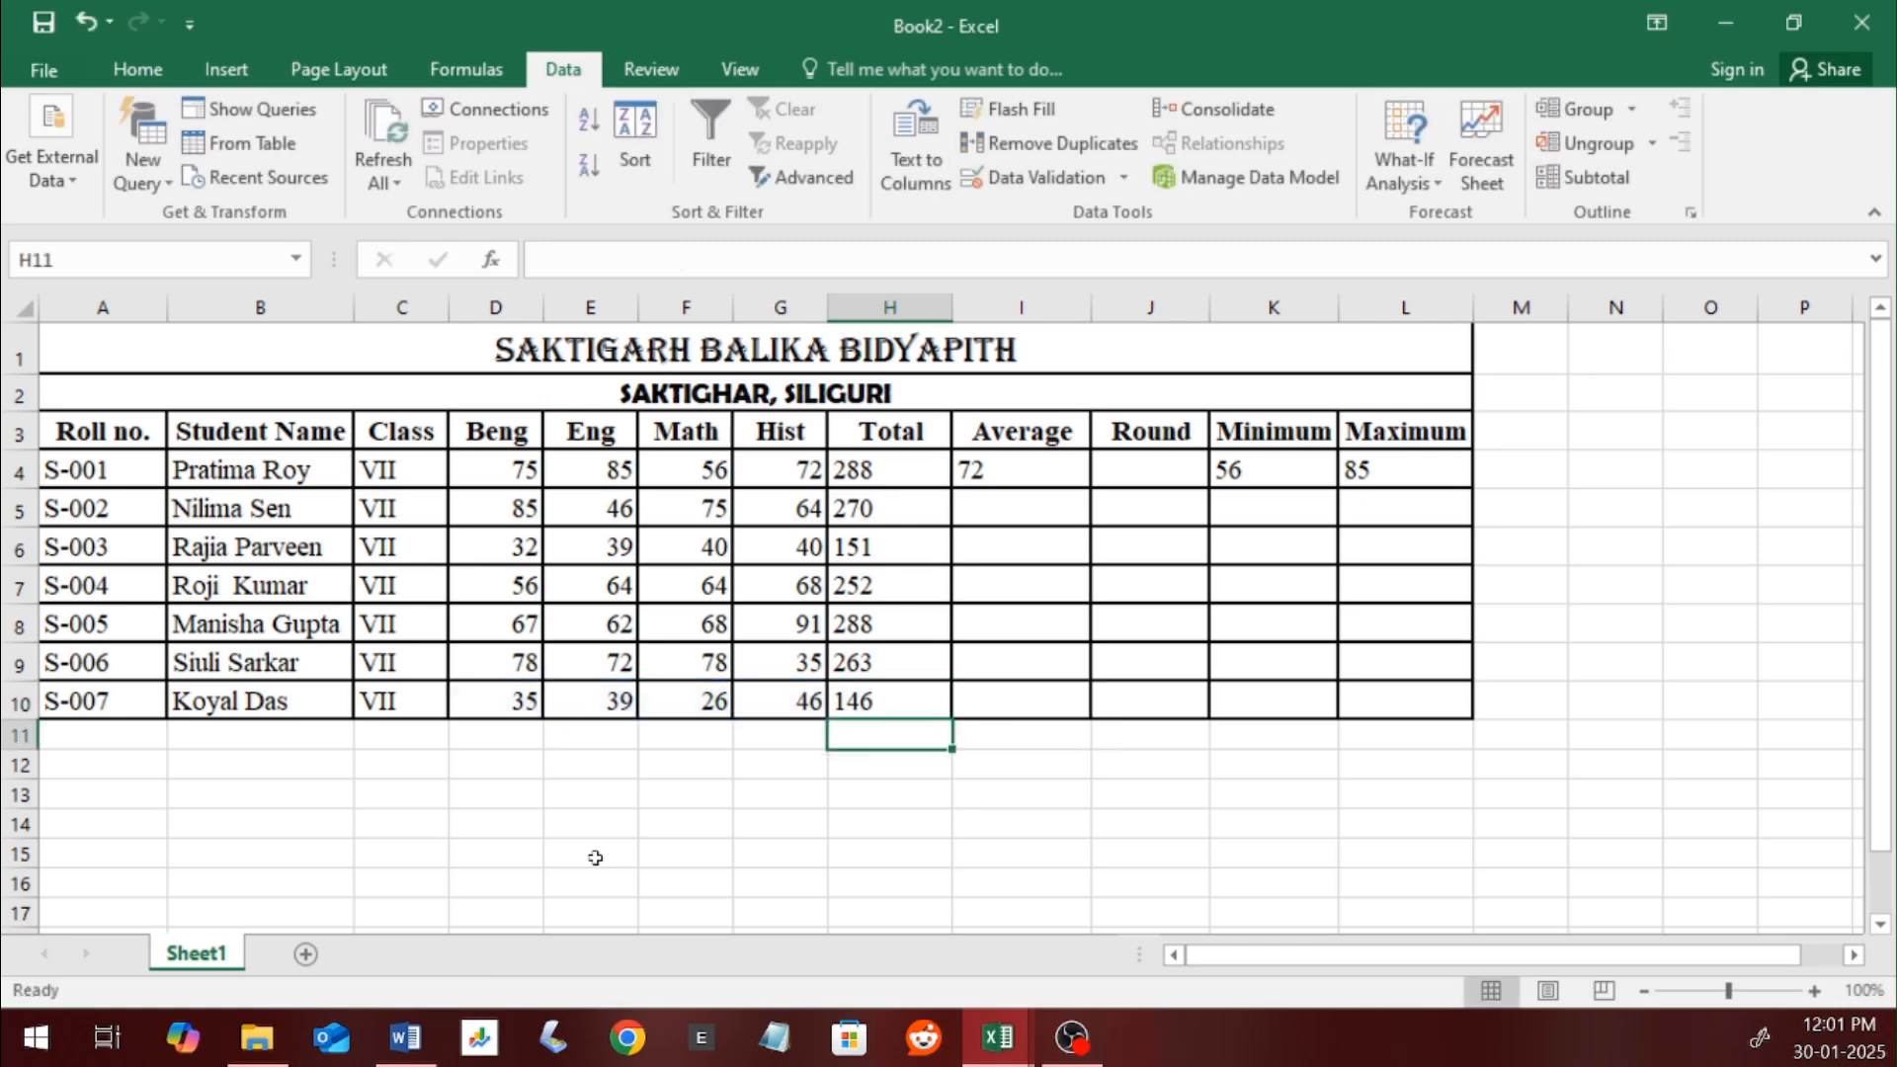
Step: Fill the Average formula from I4 down to I10 for all students
click(840, 708)
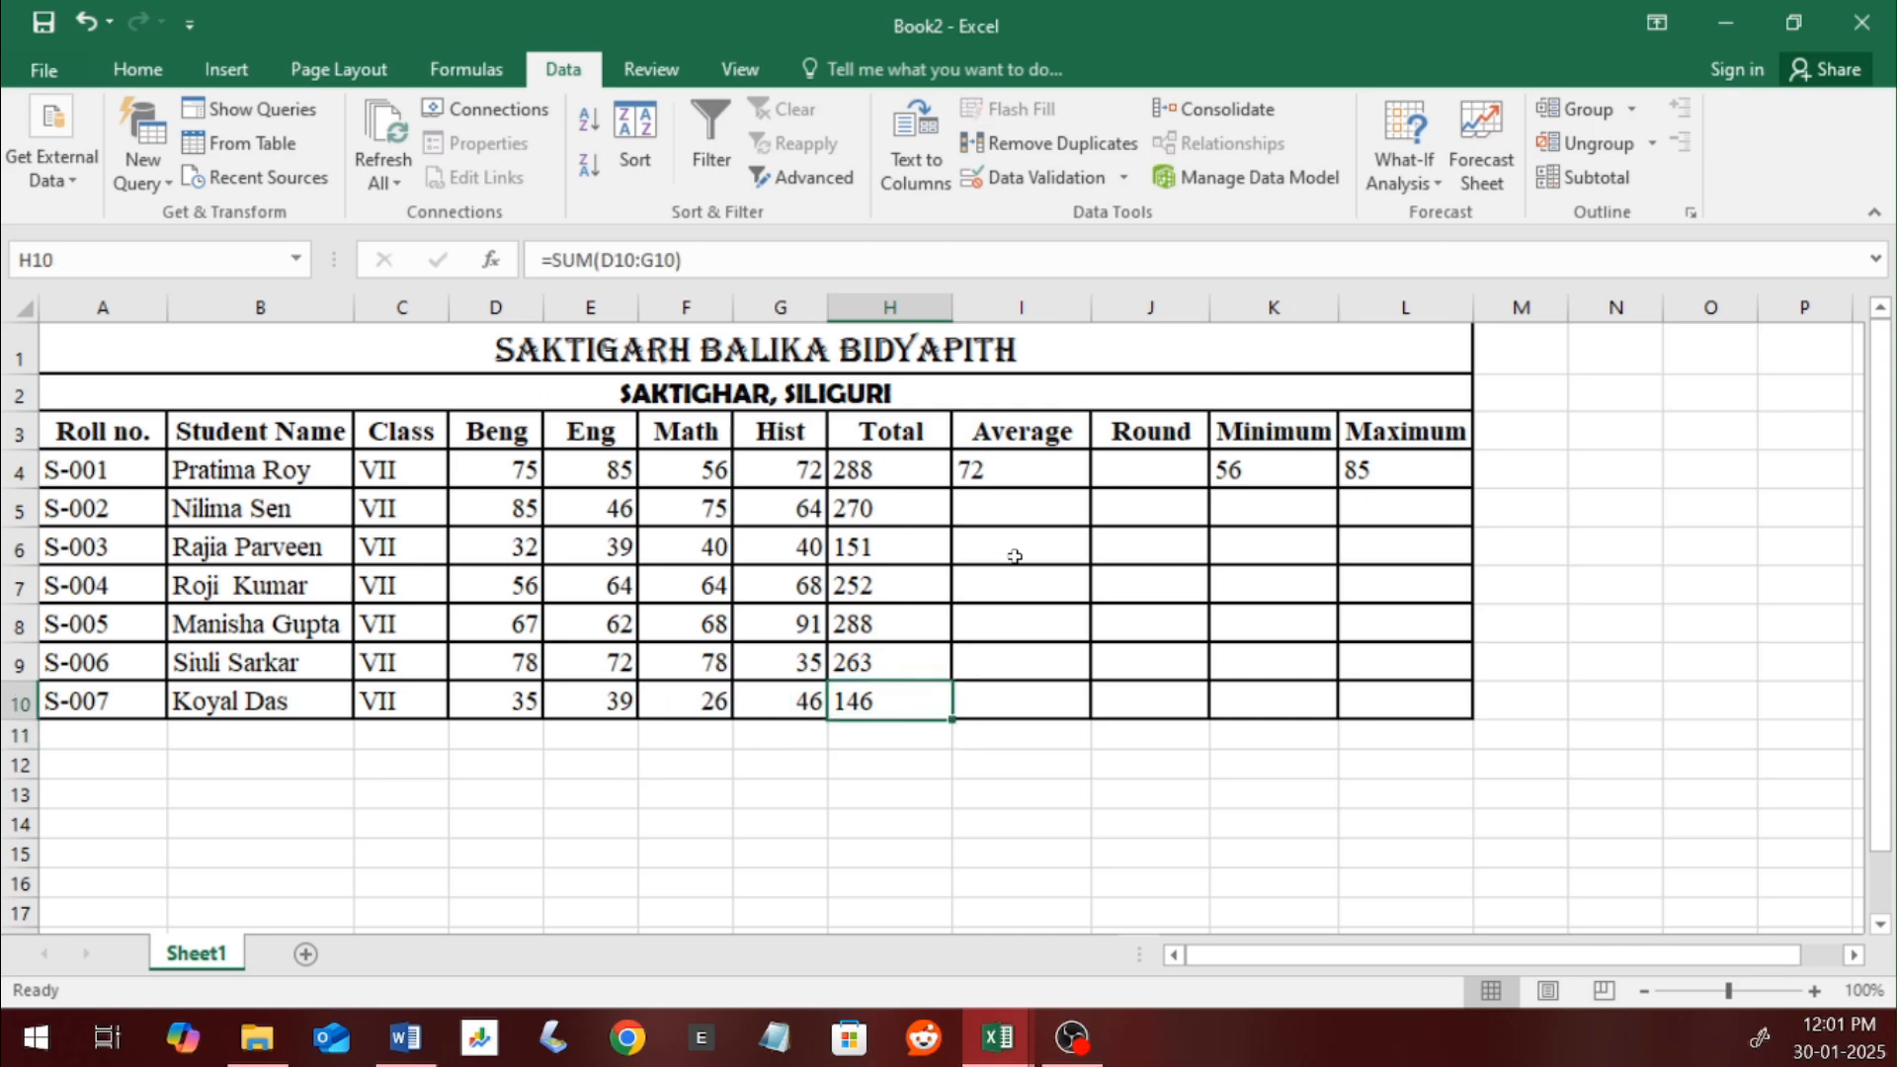
click(1015, 472)
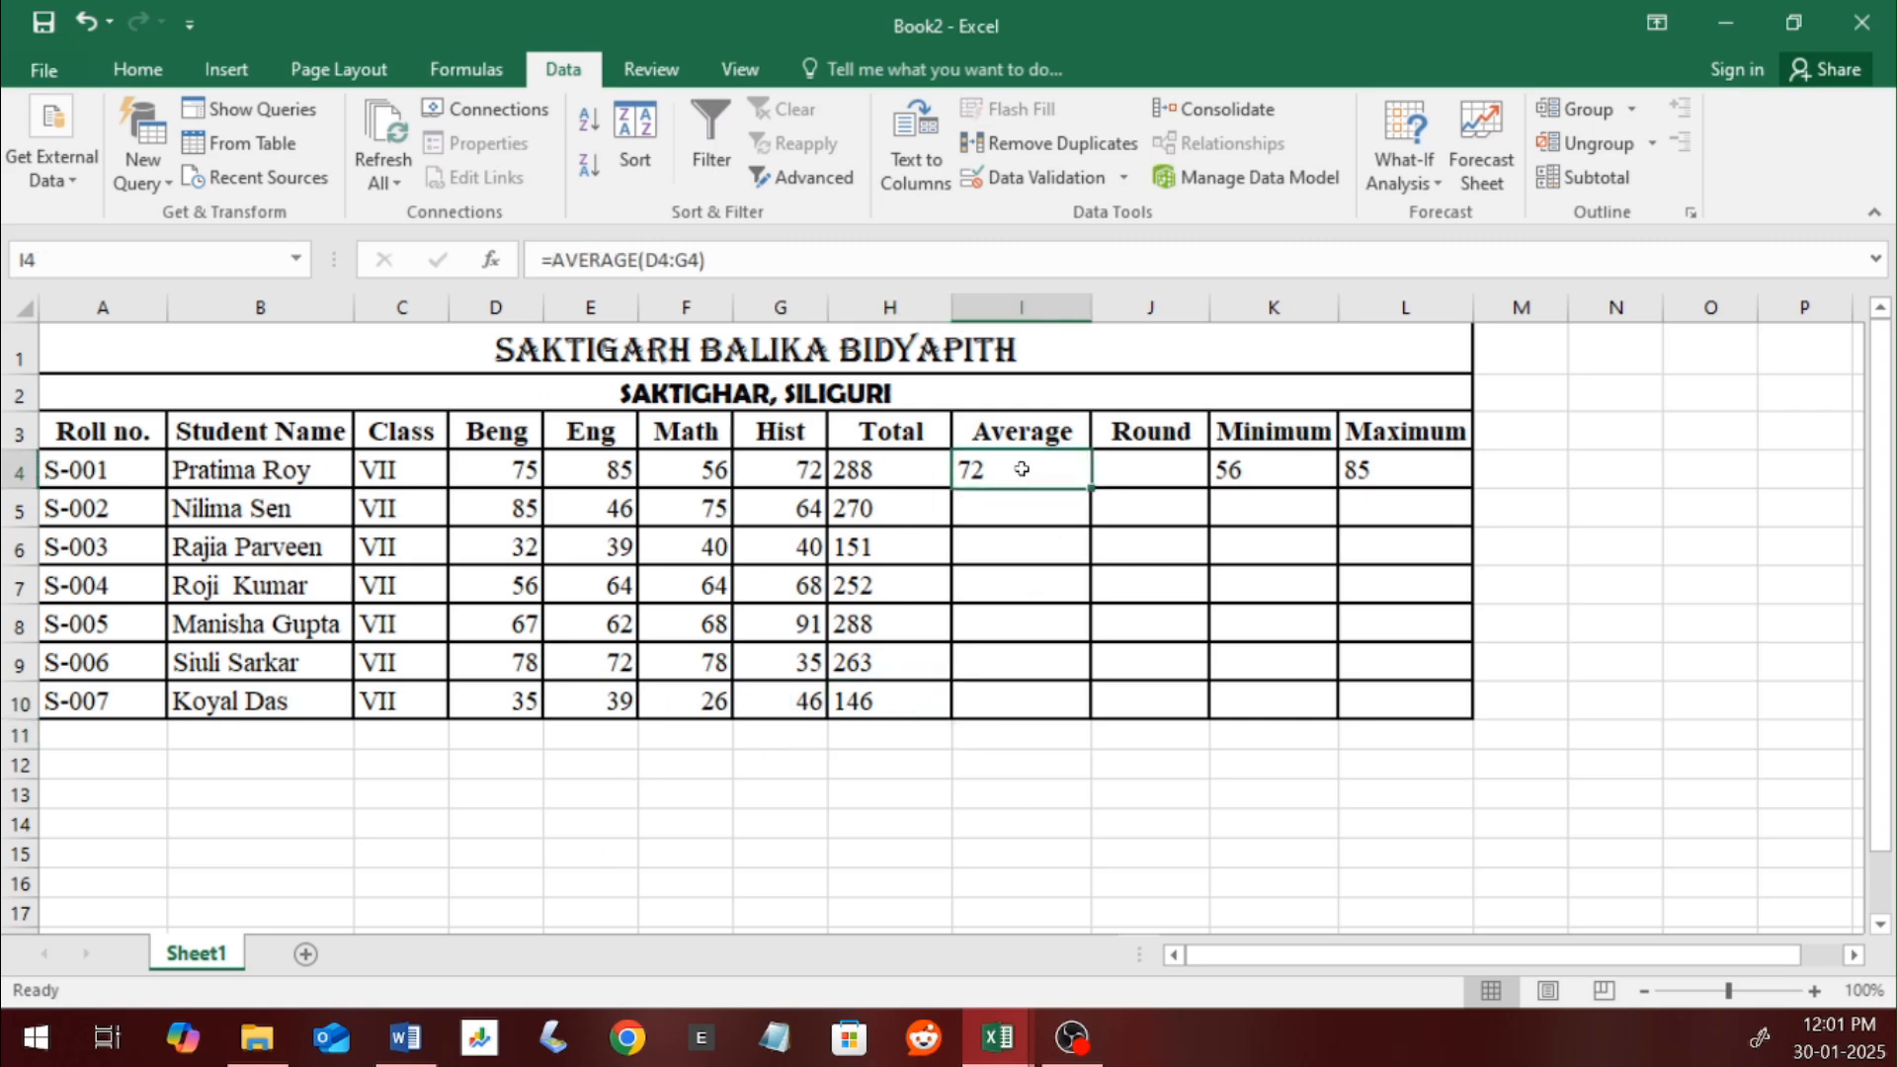
double_click(1091, 489)
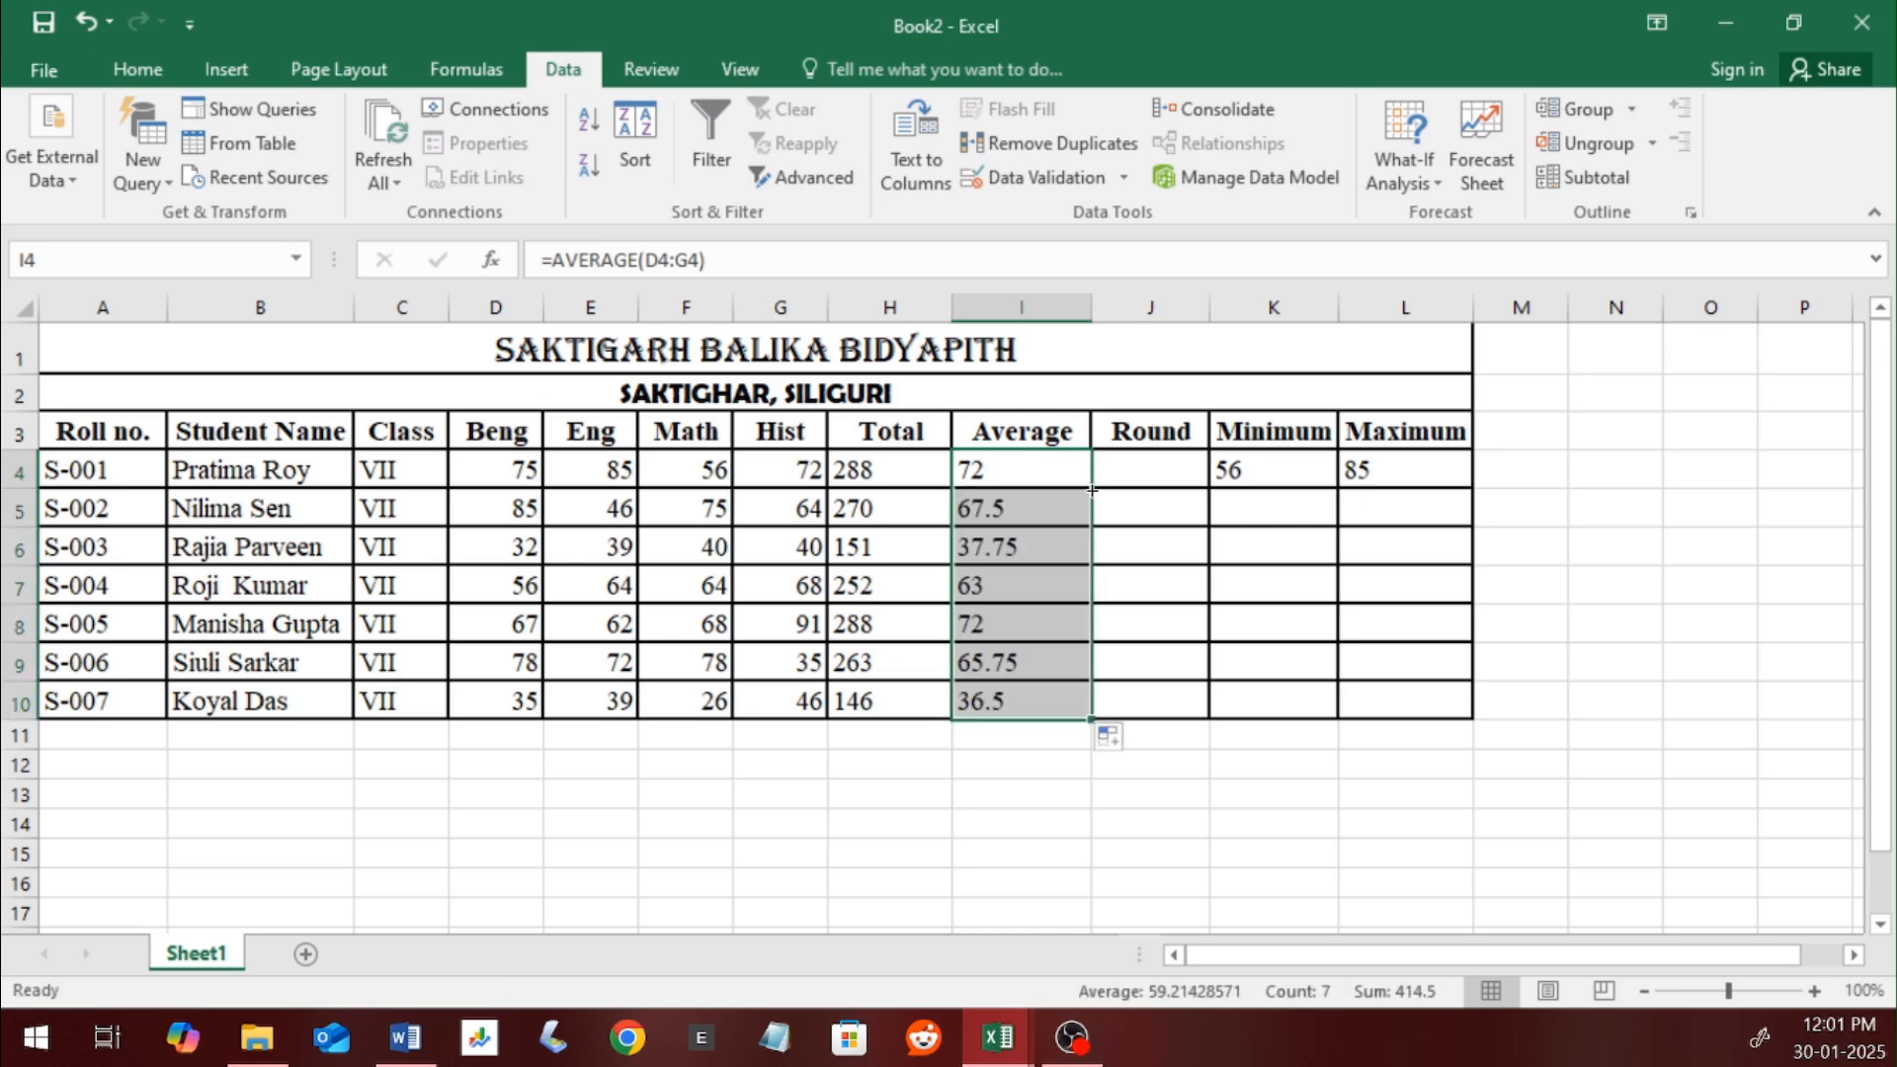
Step: Fill the Minimum and Maximum formulas from K4:L4 down to row 10 together
drag(1275, 460, 1388, 470)
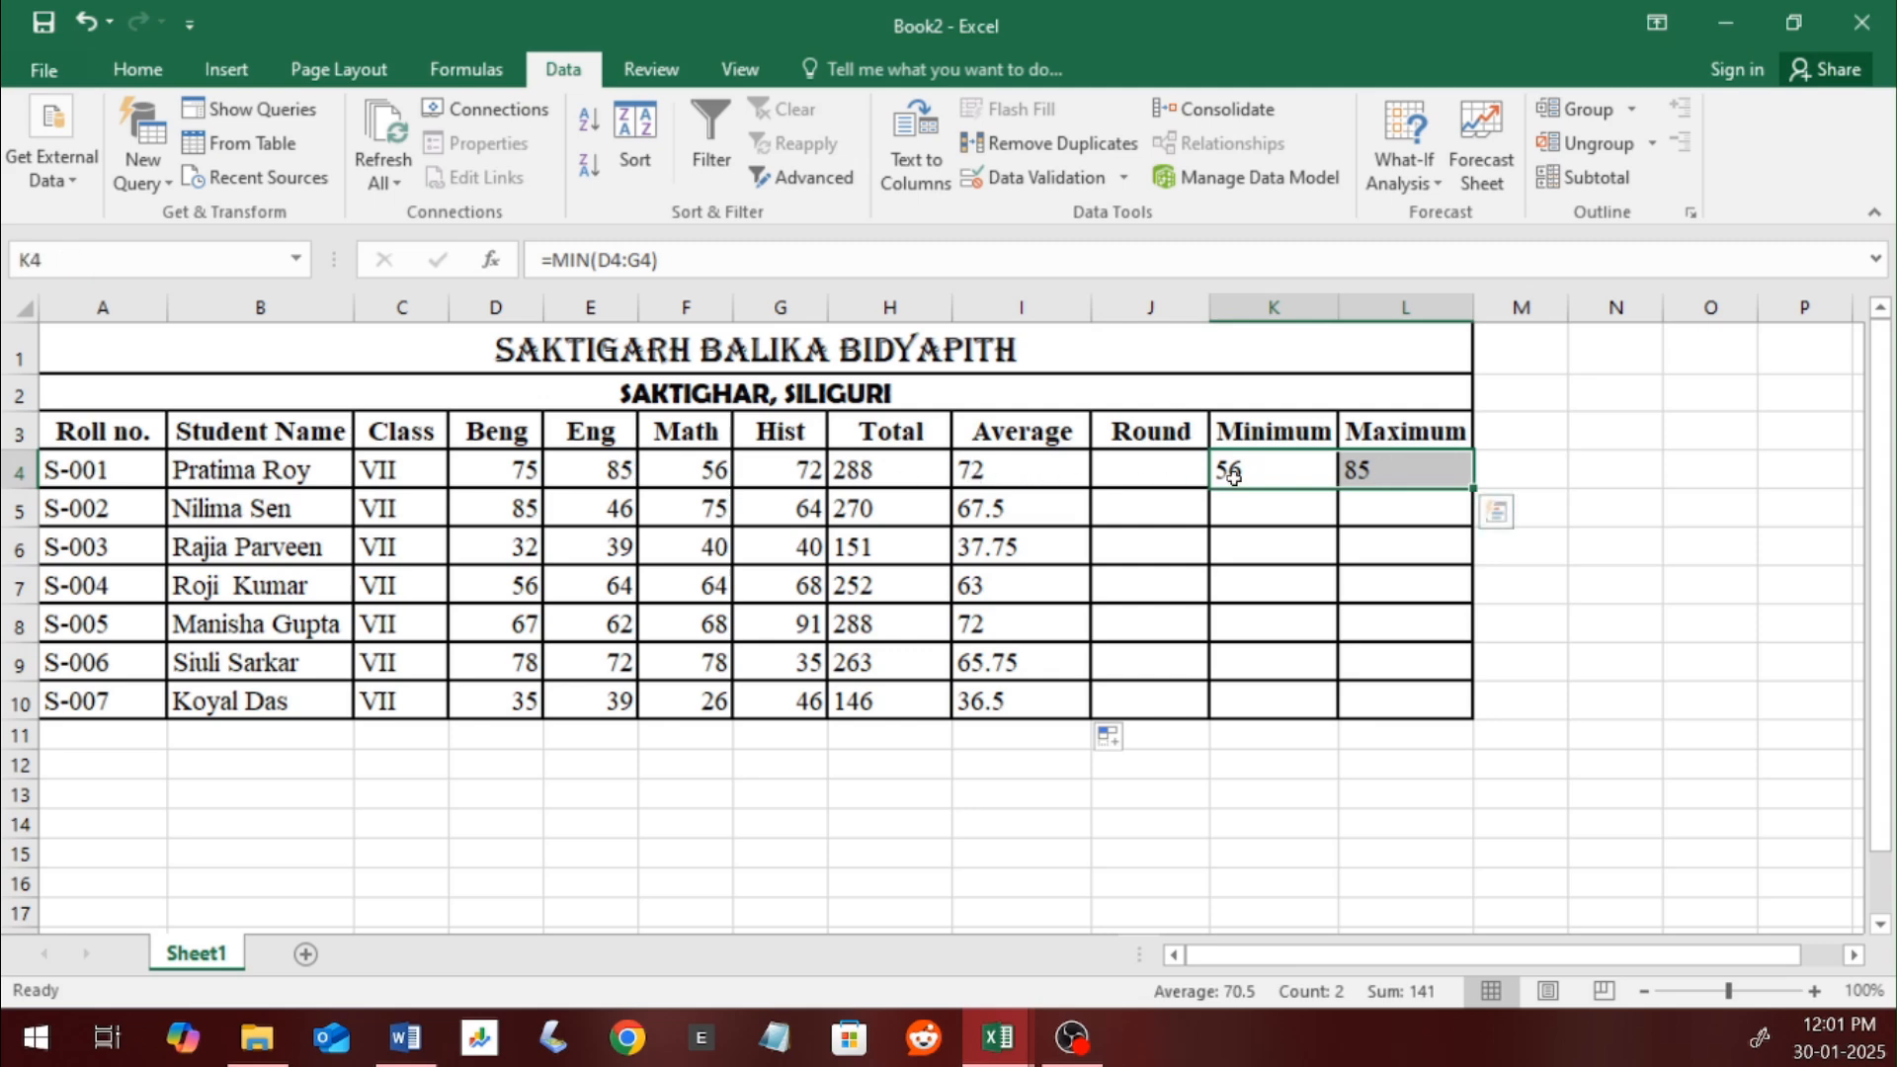
click(1233, 477)
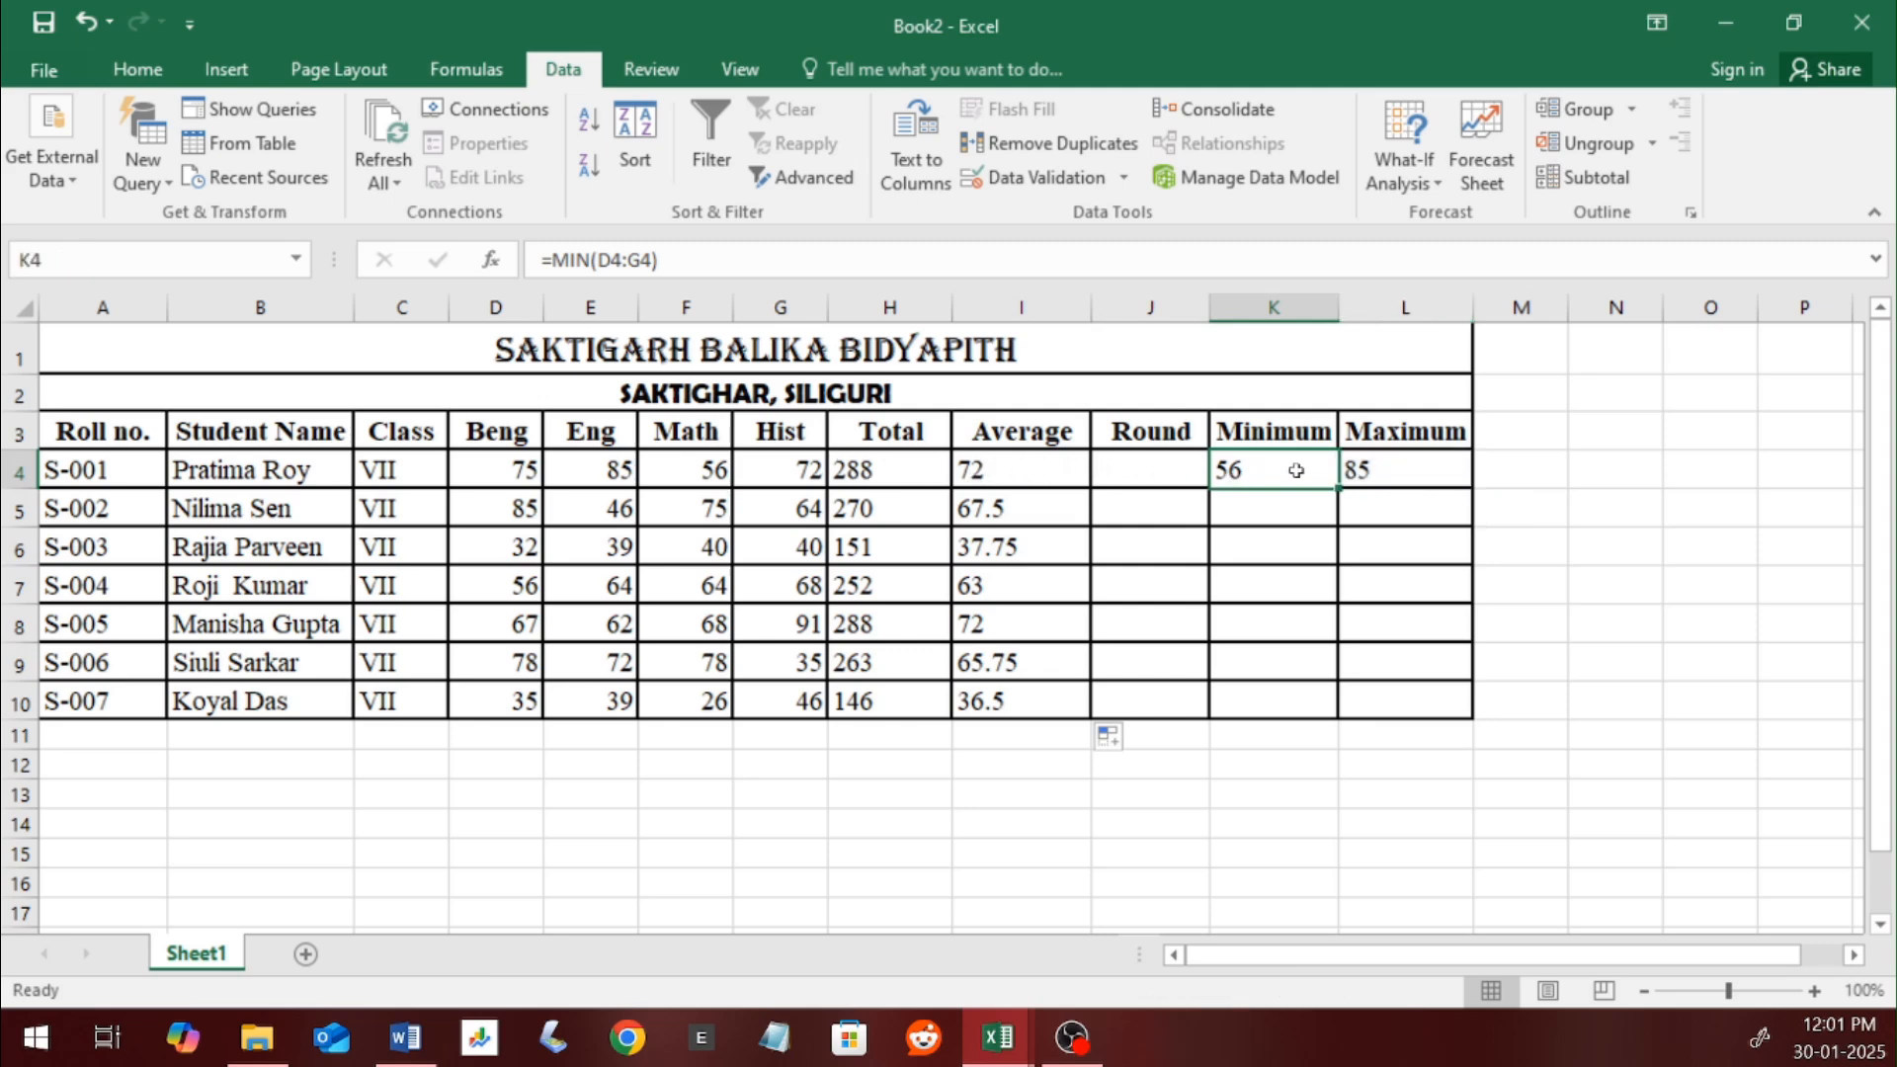
drag(1257, 474, 1348, 475)
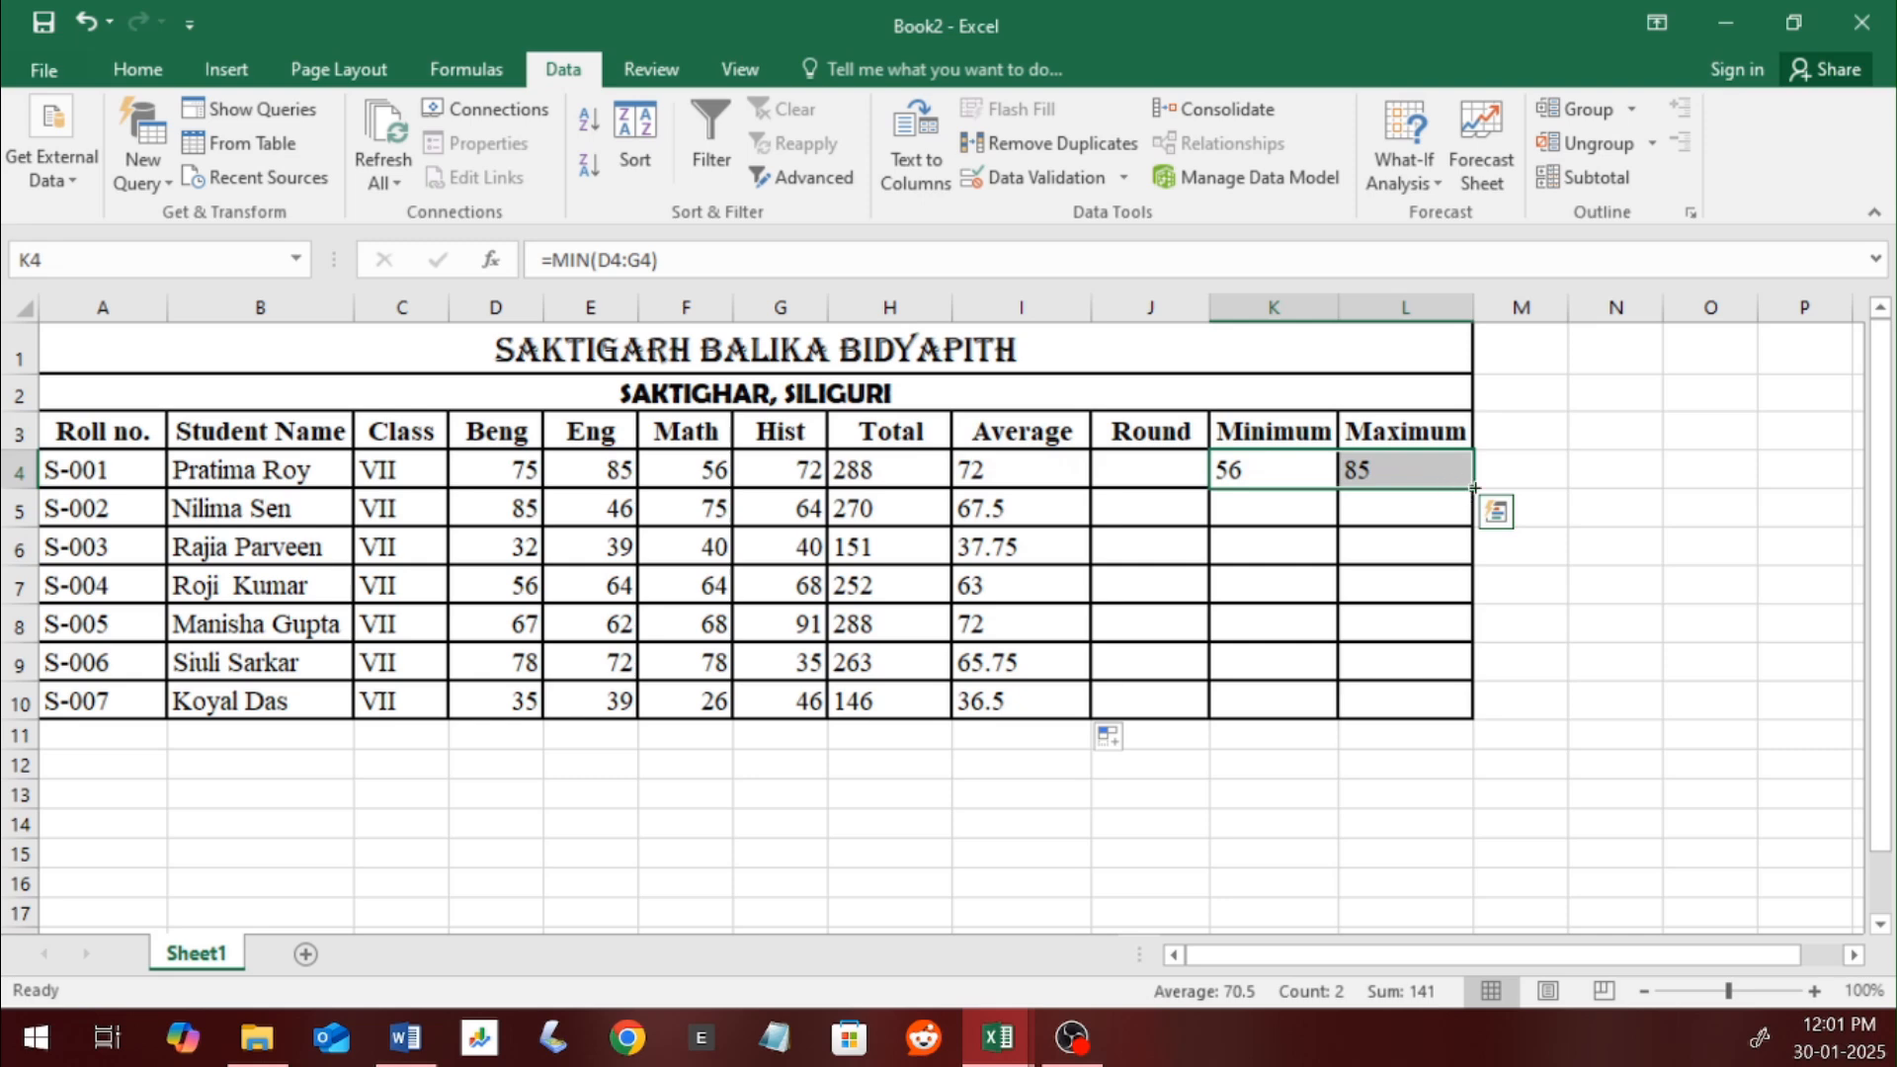
drag(1473, 487, 1473, 719)
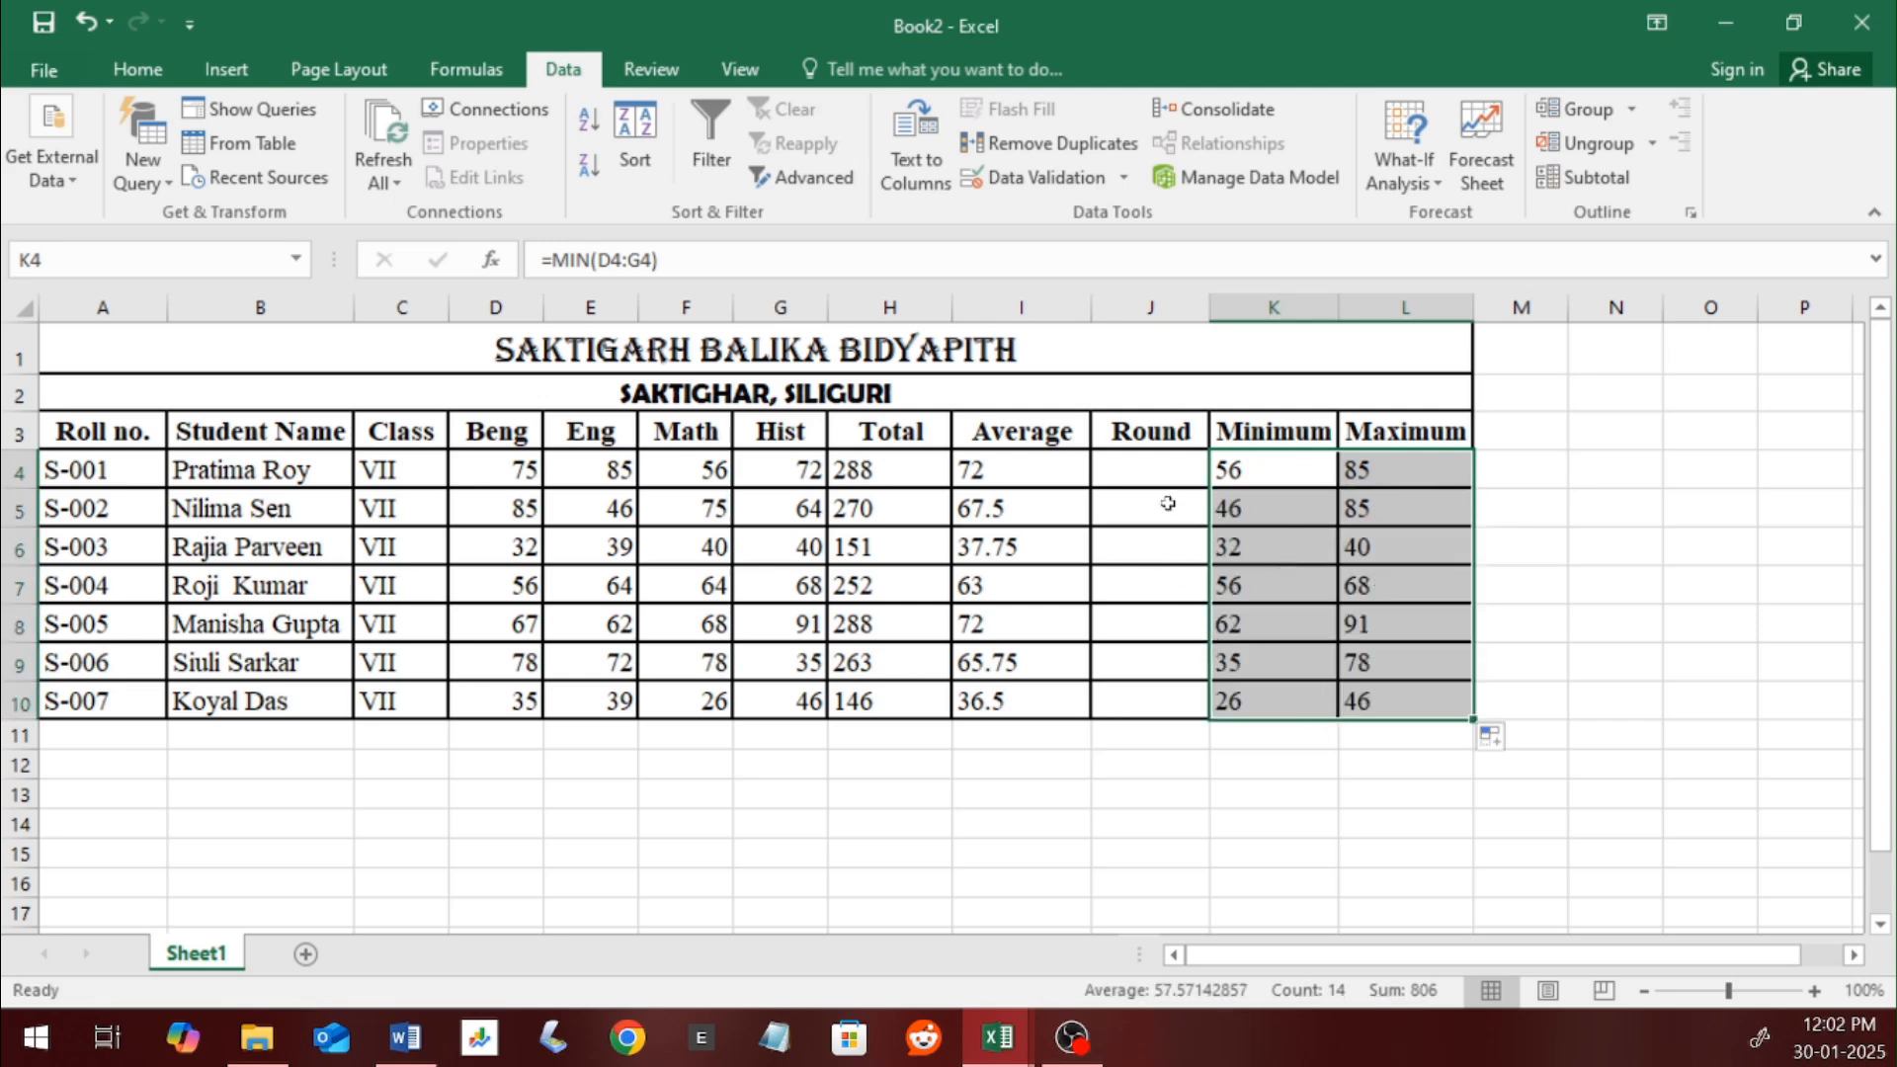
Step: Round the first student's average down to a whole number in J4 with =ROUNDDOWN(I4,0)
click(1159, 473)
text(=)
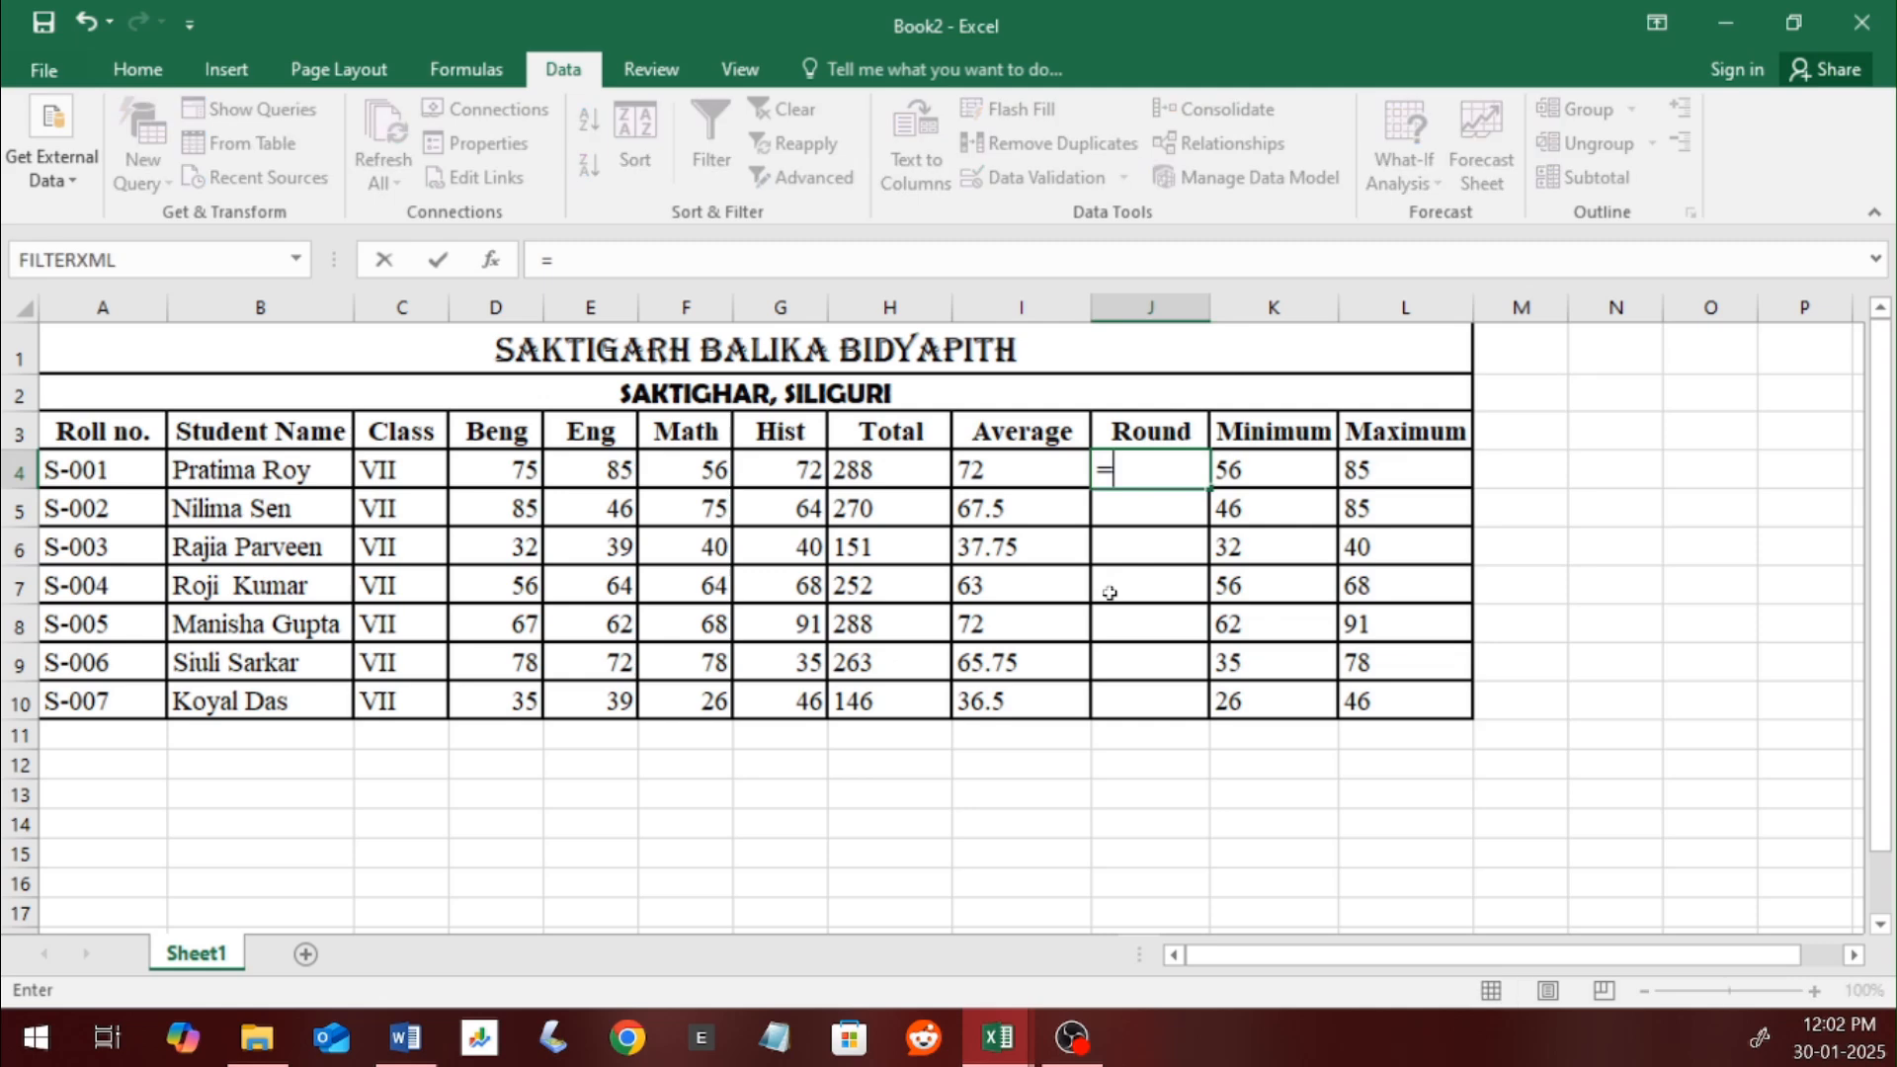
text(roun)
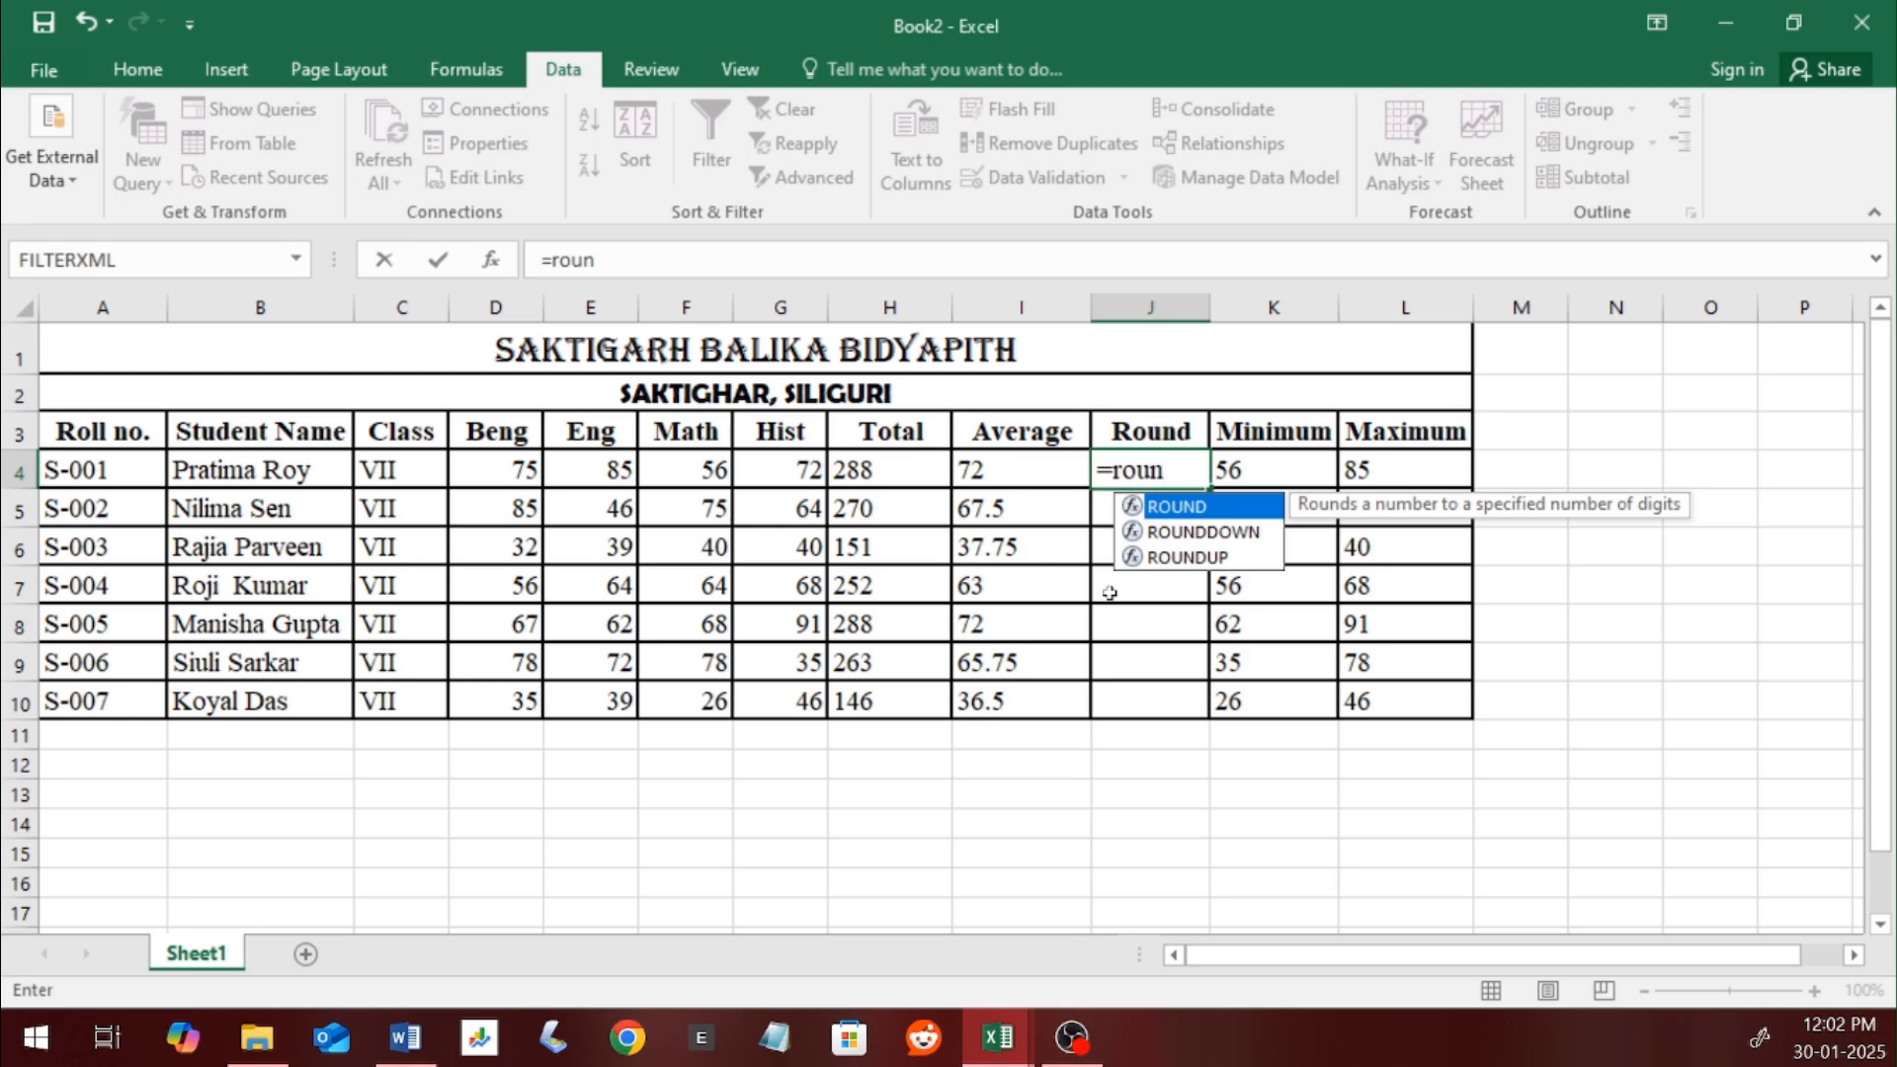
key(Down)
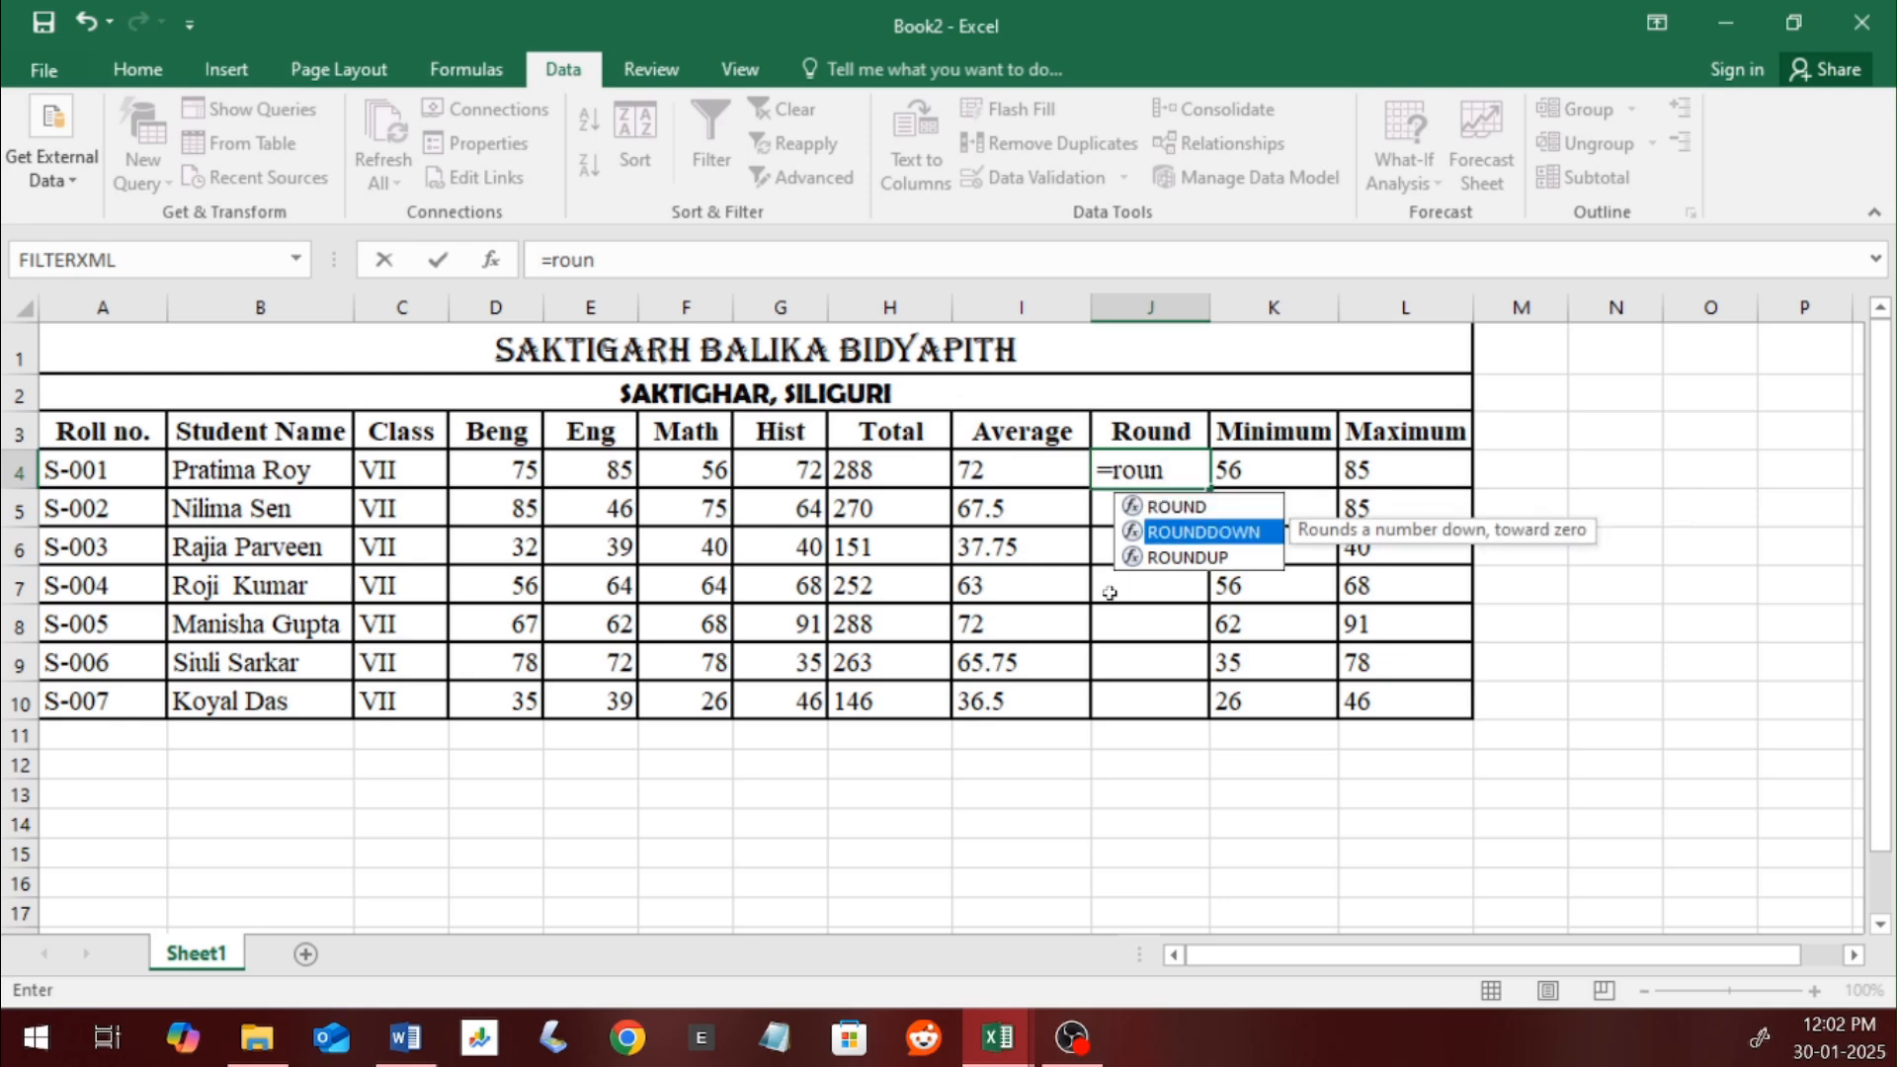
key(Tab)
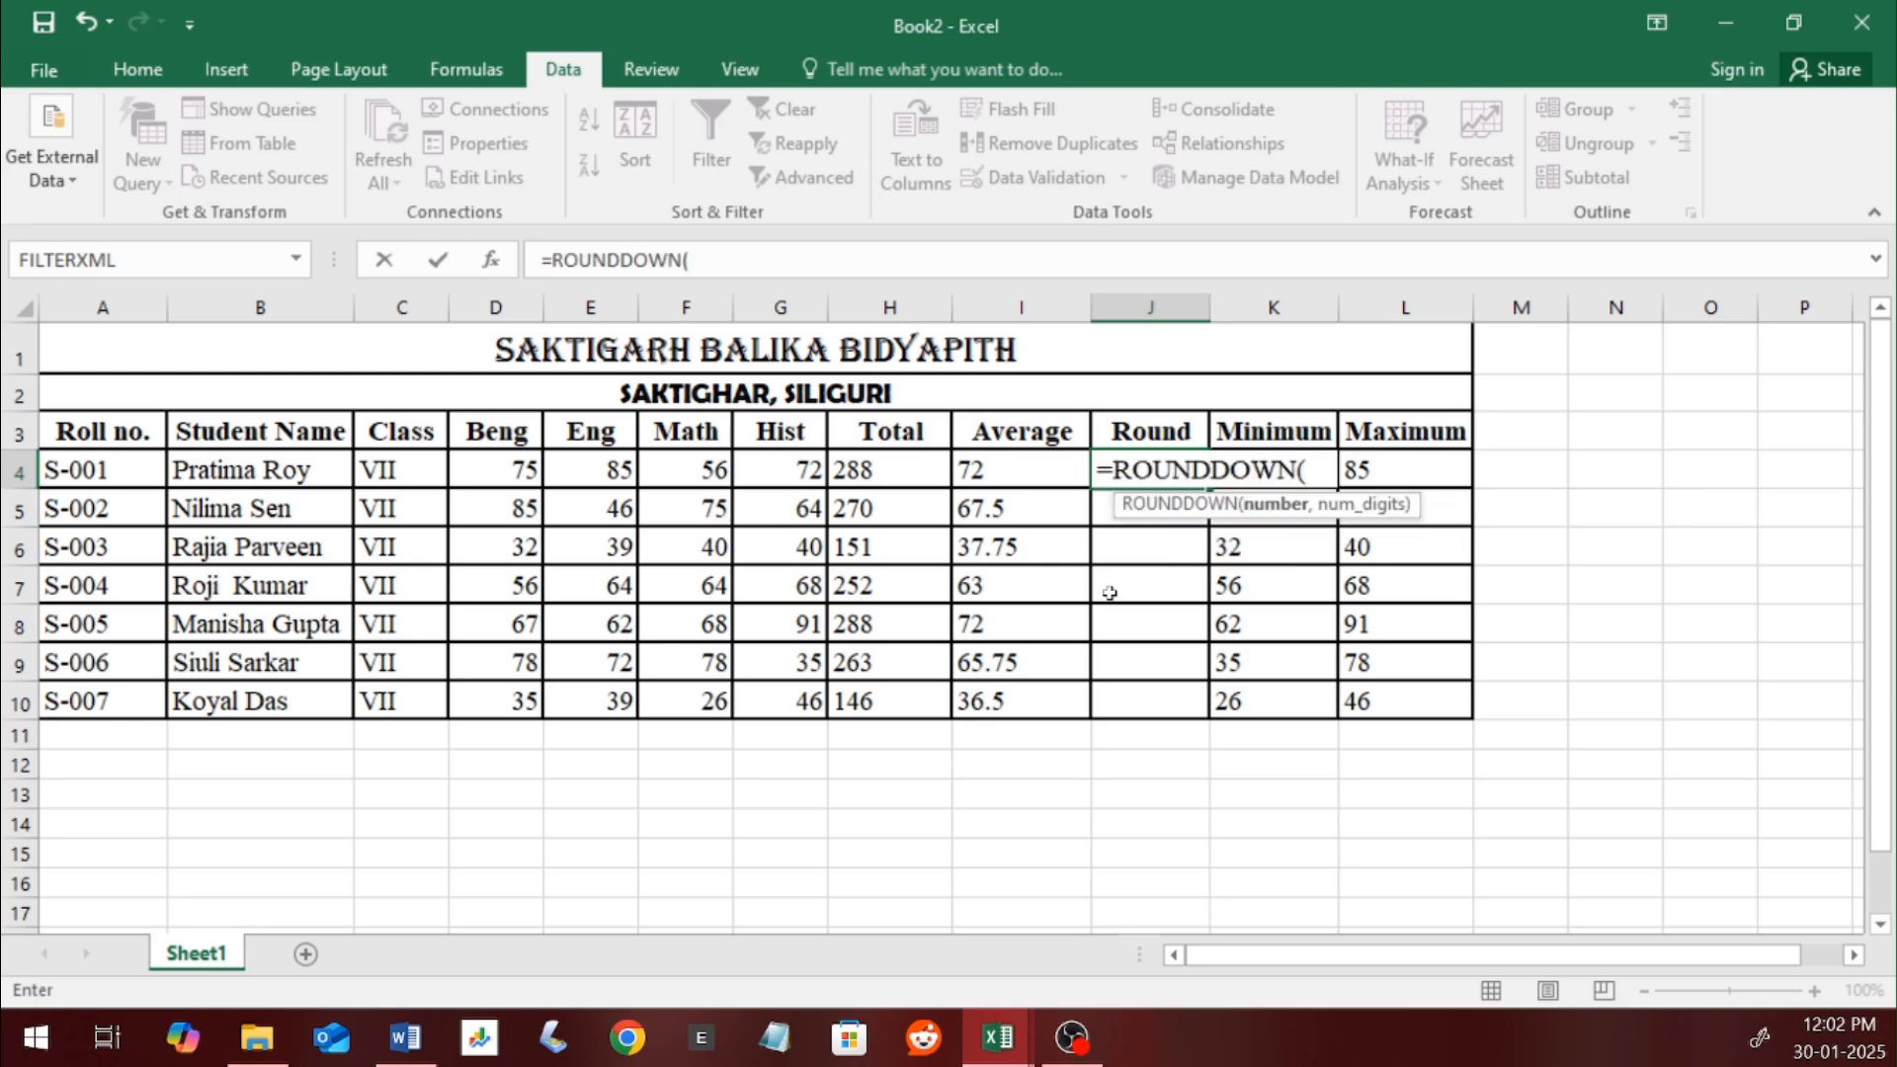
click(991, 473)
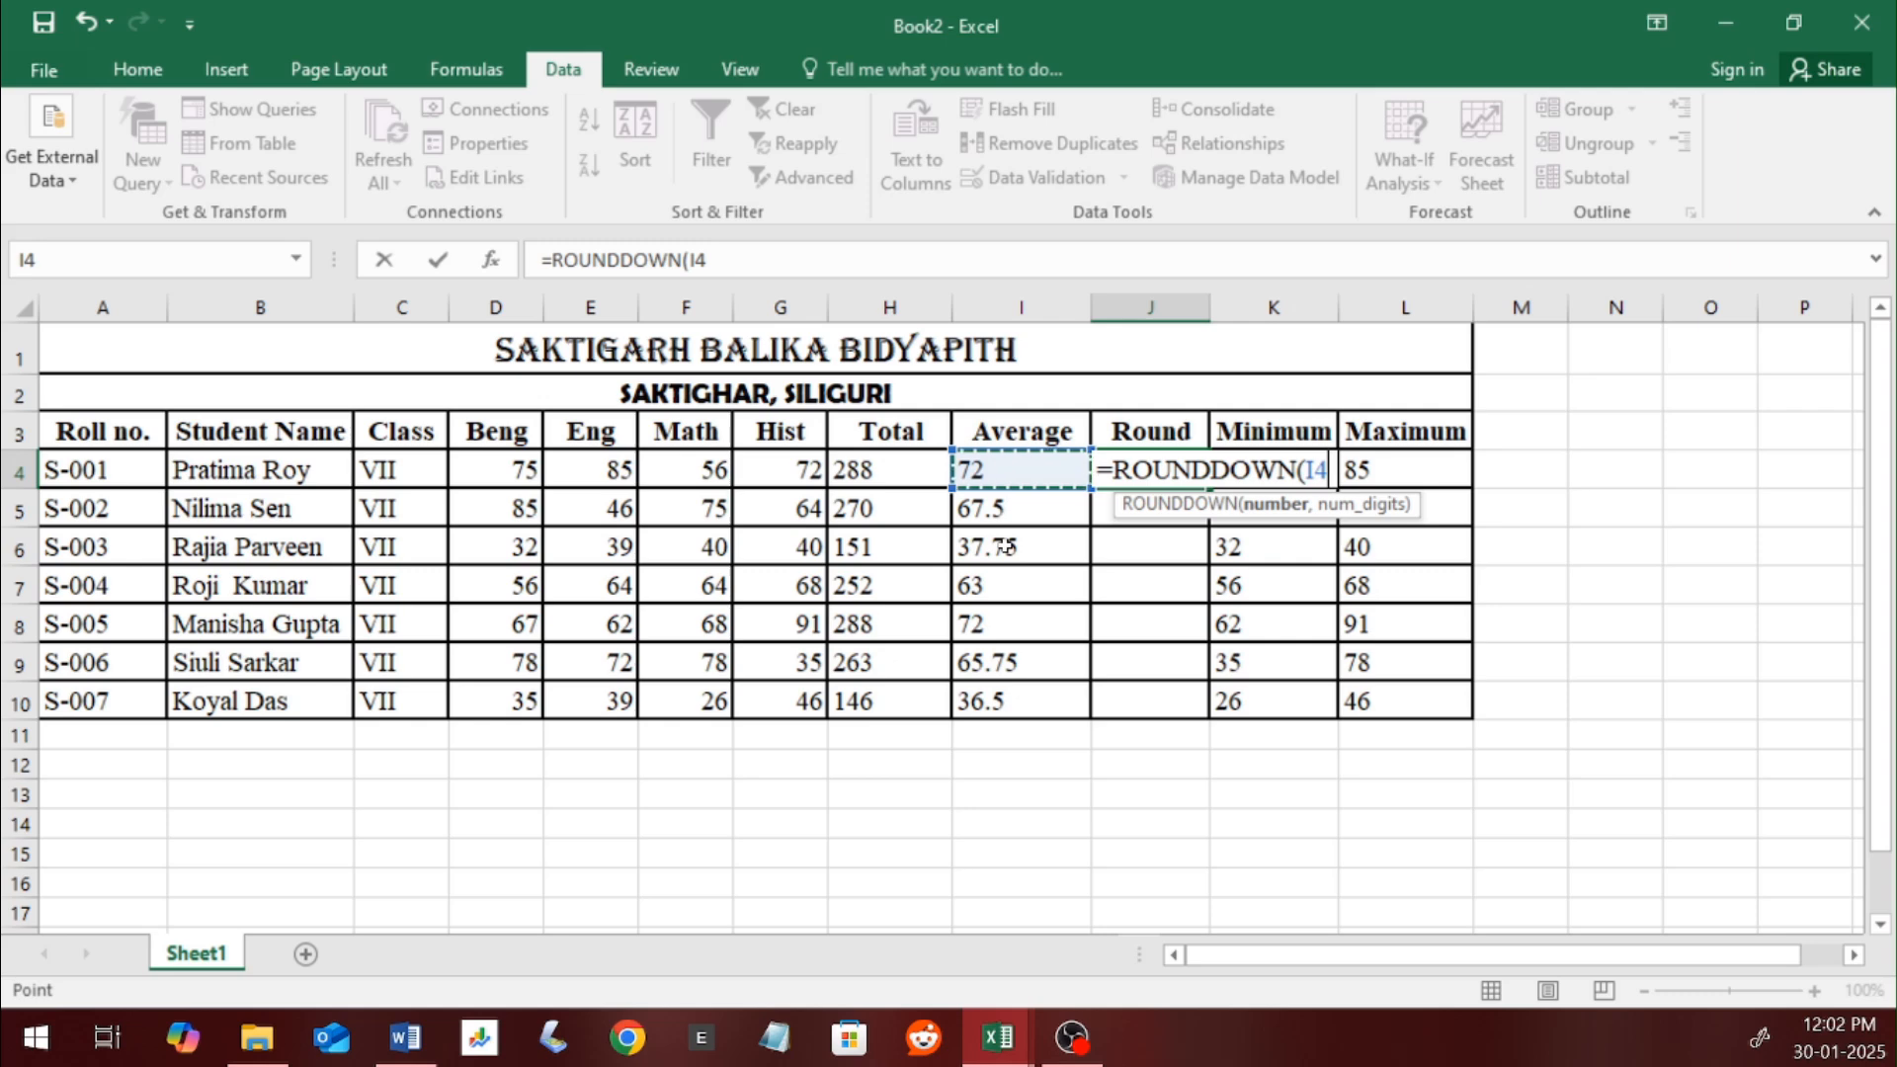
text(,)
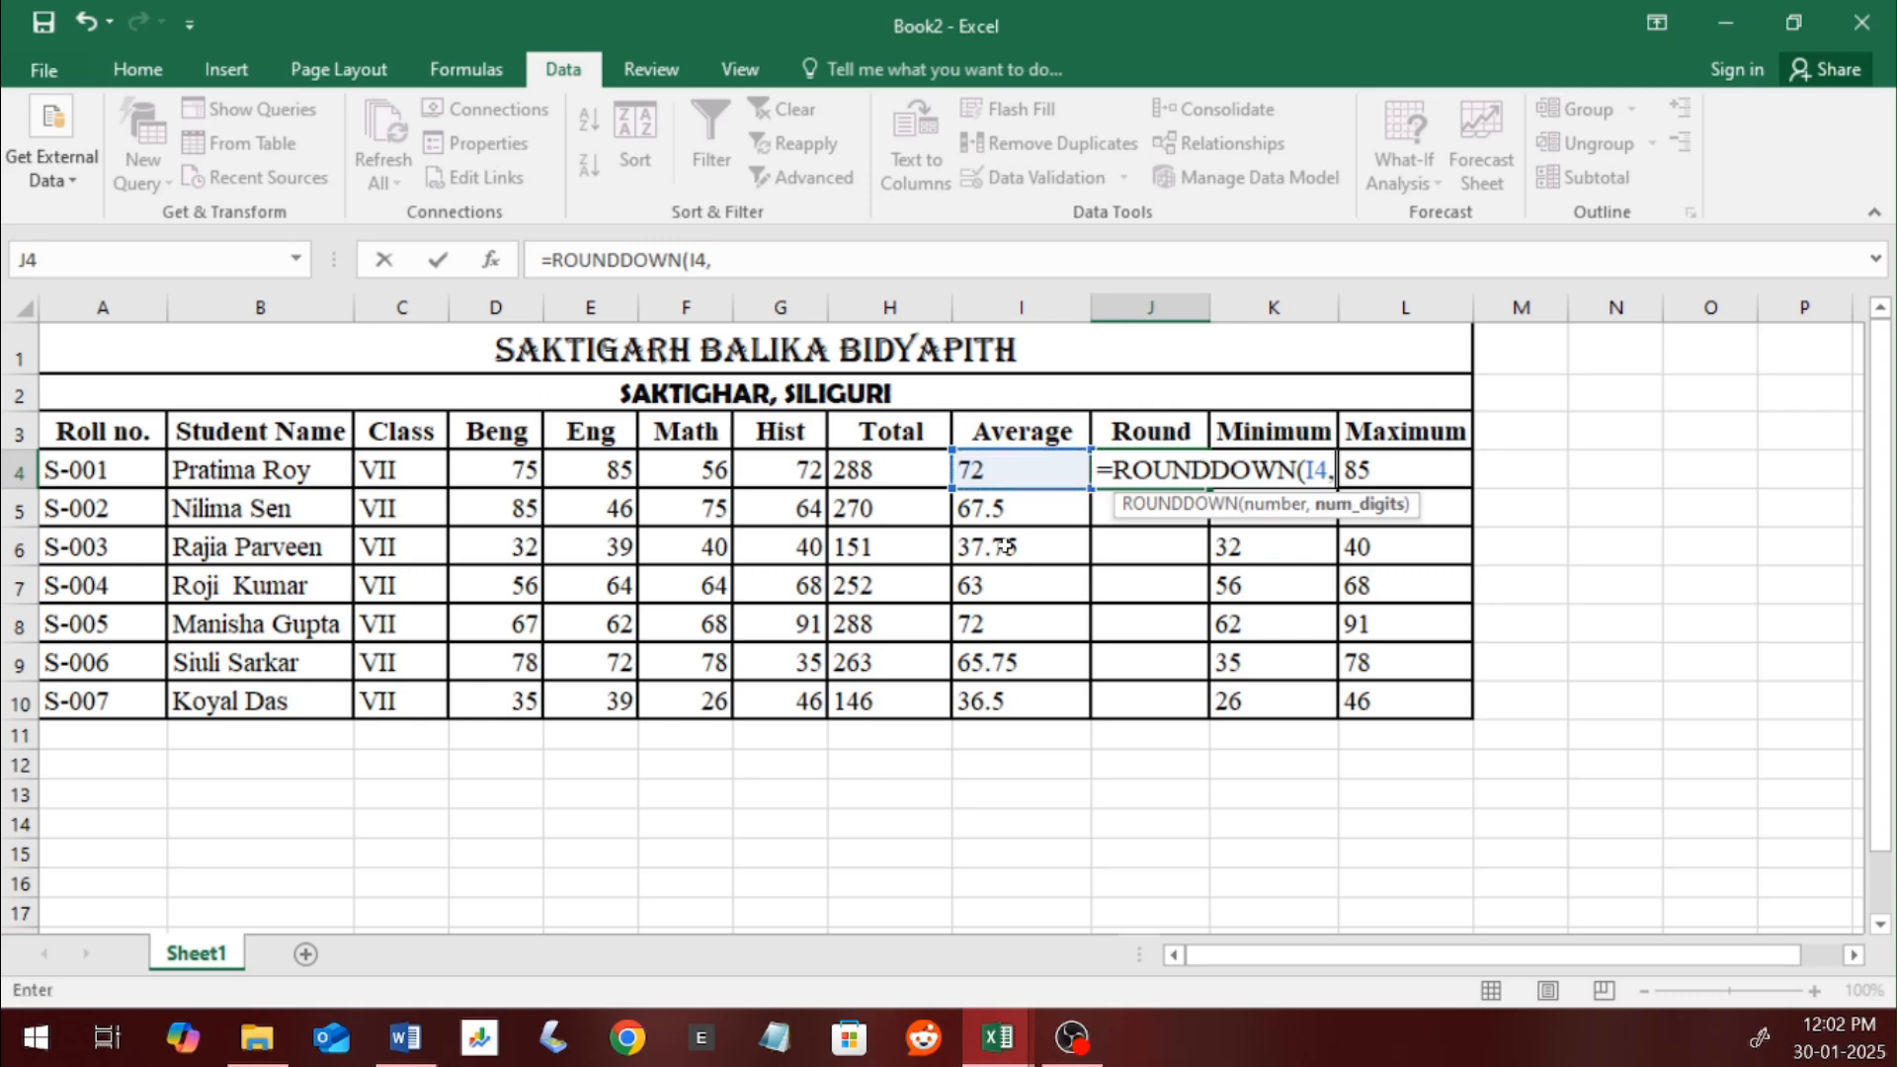
text(0)
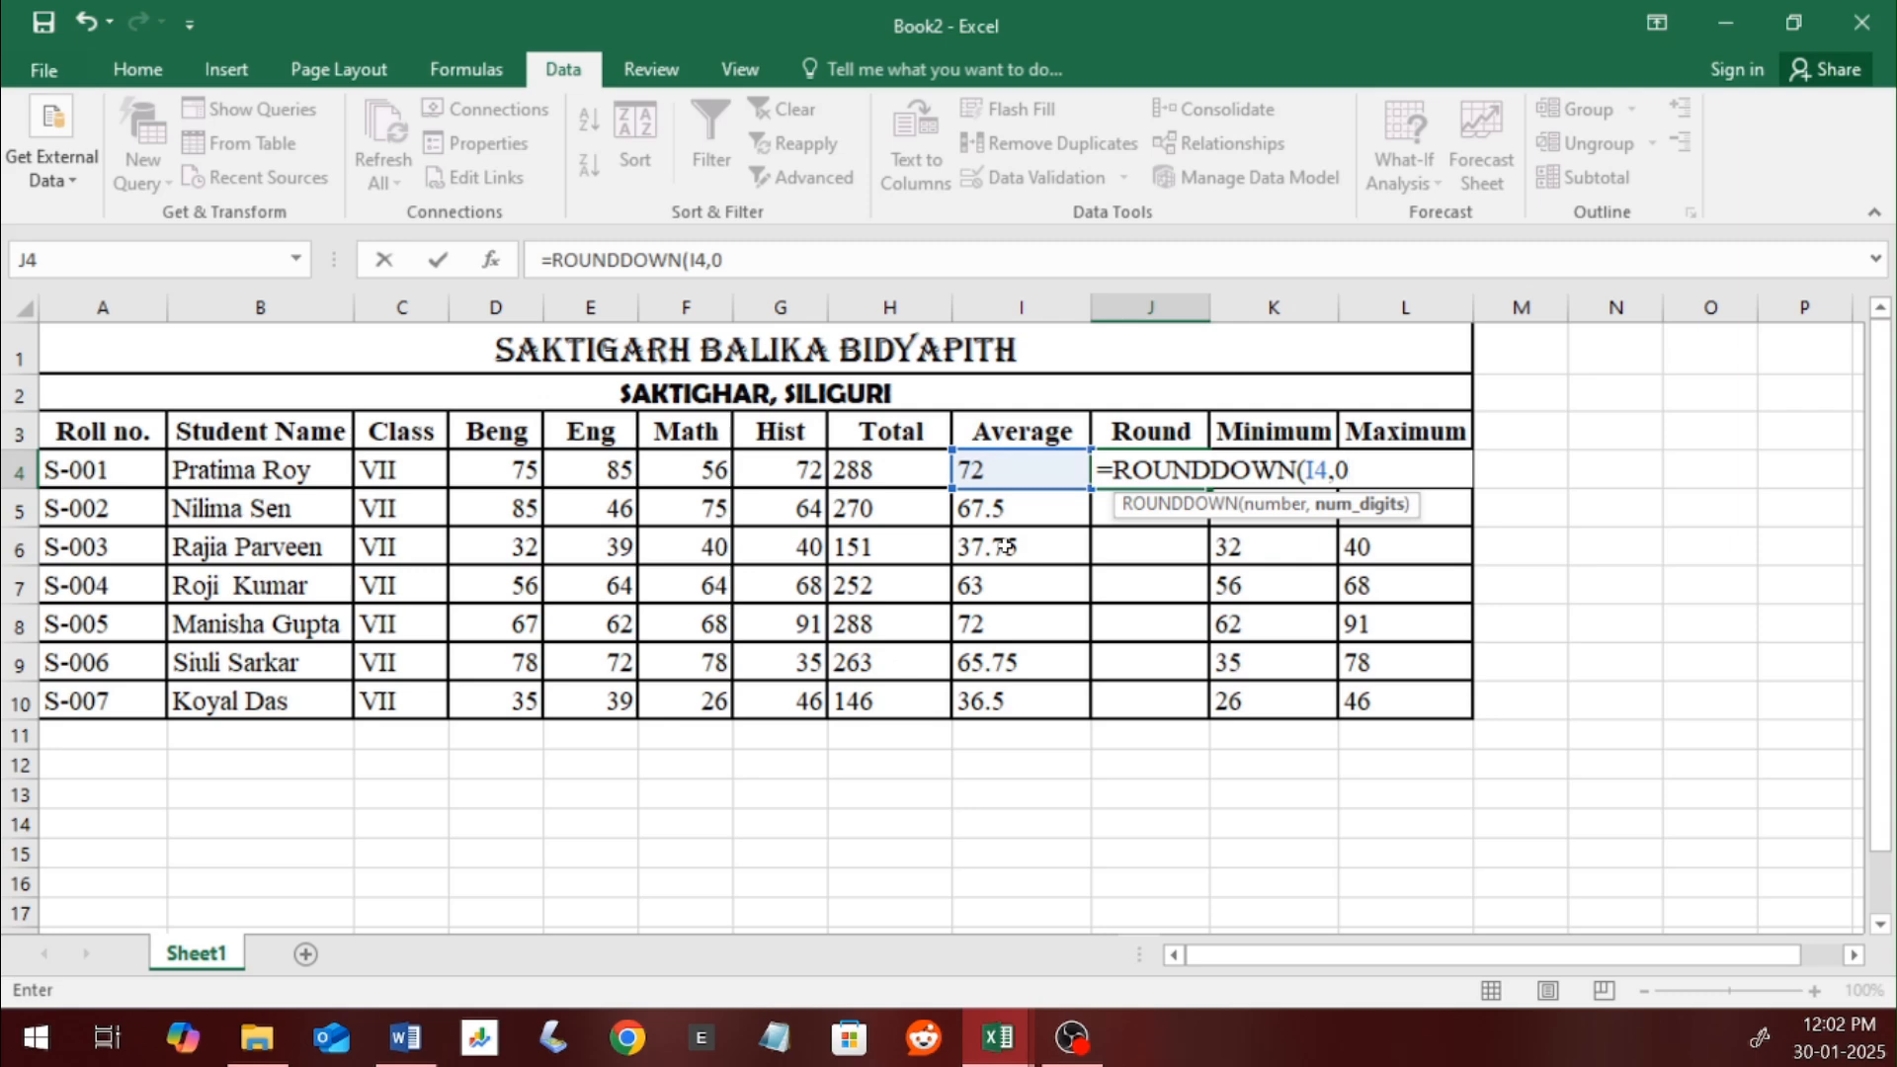
text())
key(Return)
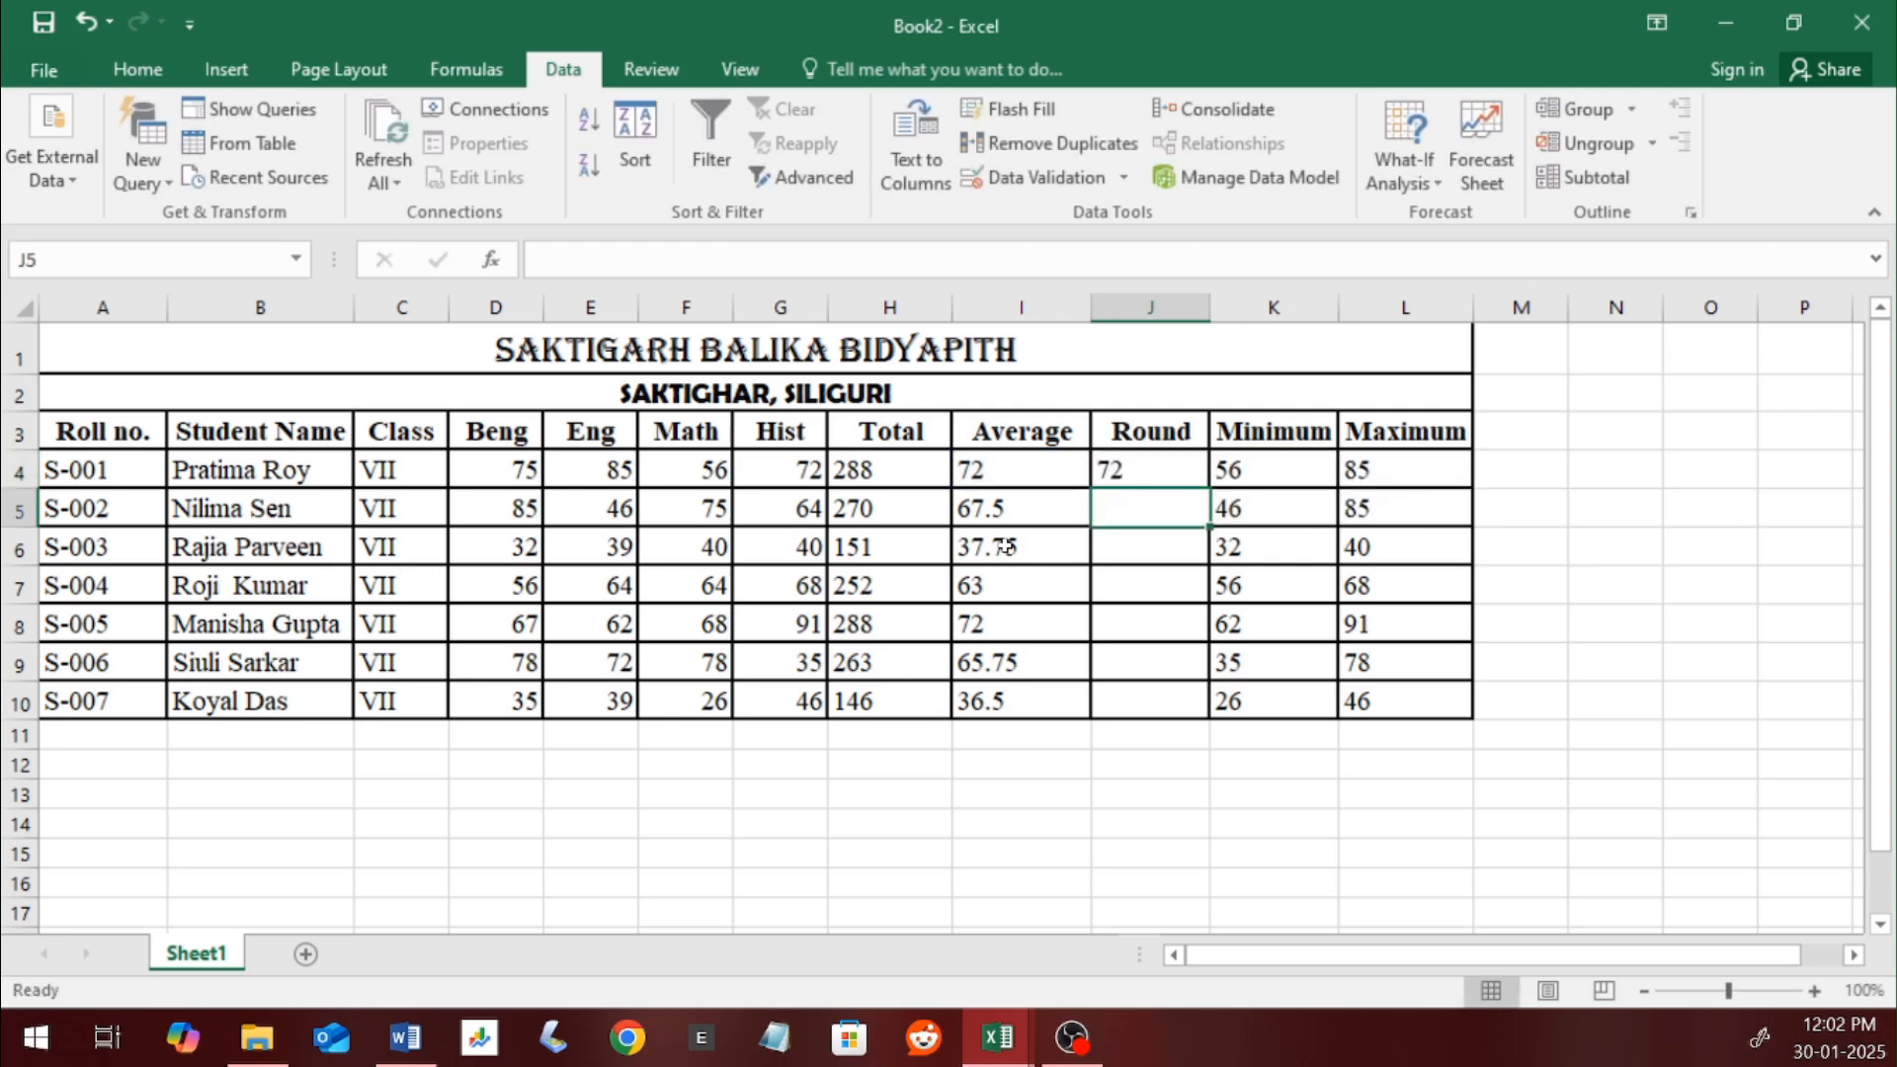
Step: Fill the ROUNDDOWN formula from J4 down to J10 and compare row 9's average with its rounded mark
click(1191, 480)
drag(1199, 486, 1136, 703)
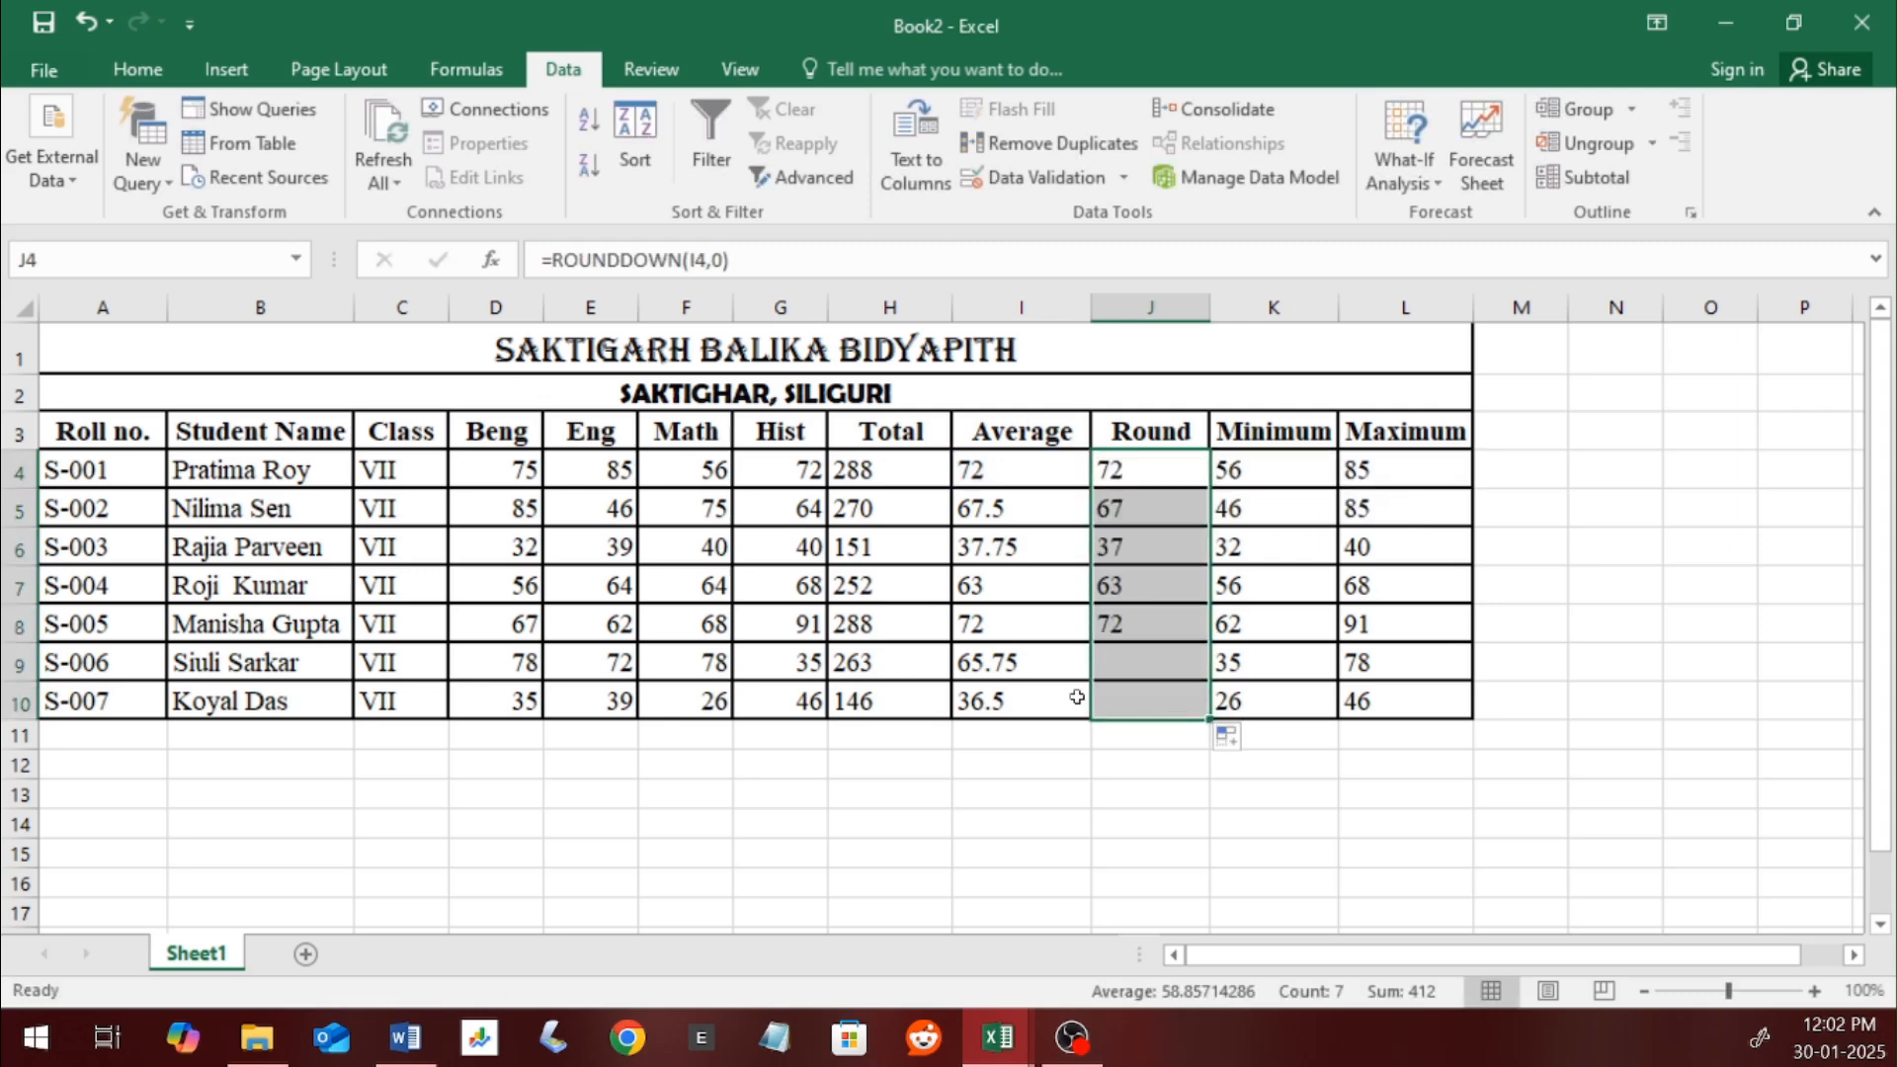
click(1020, 668)
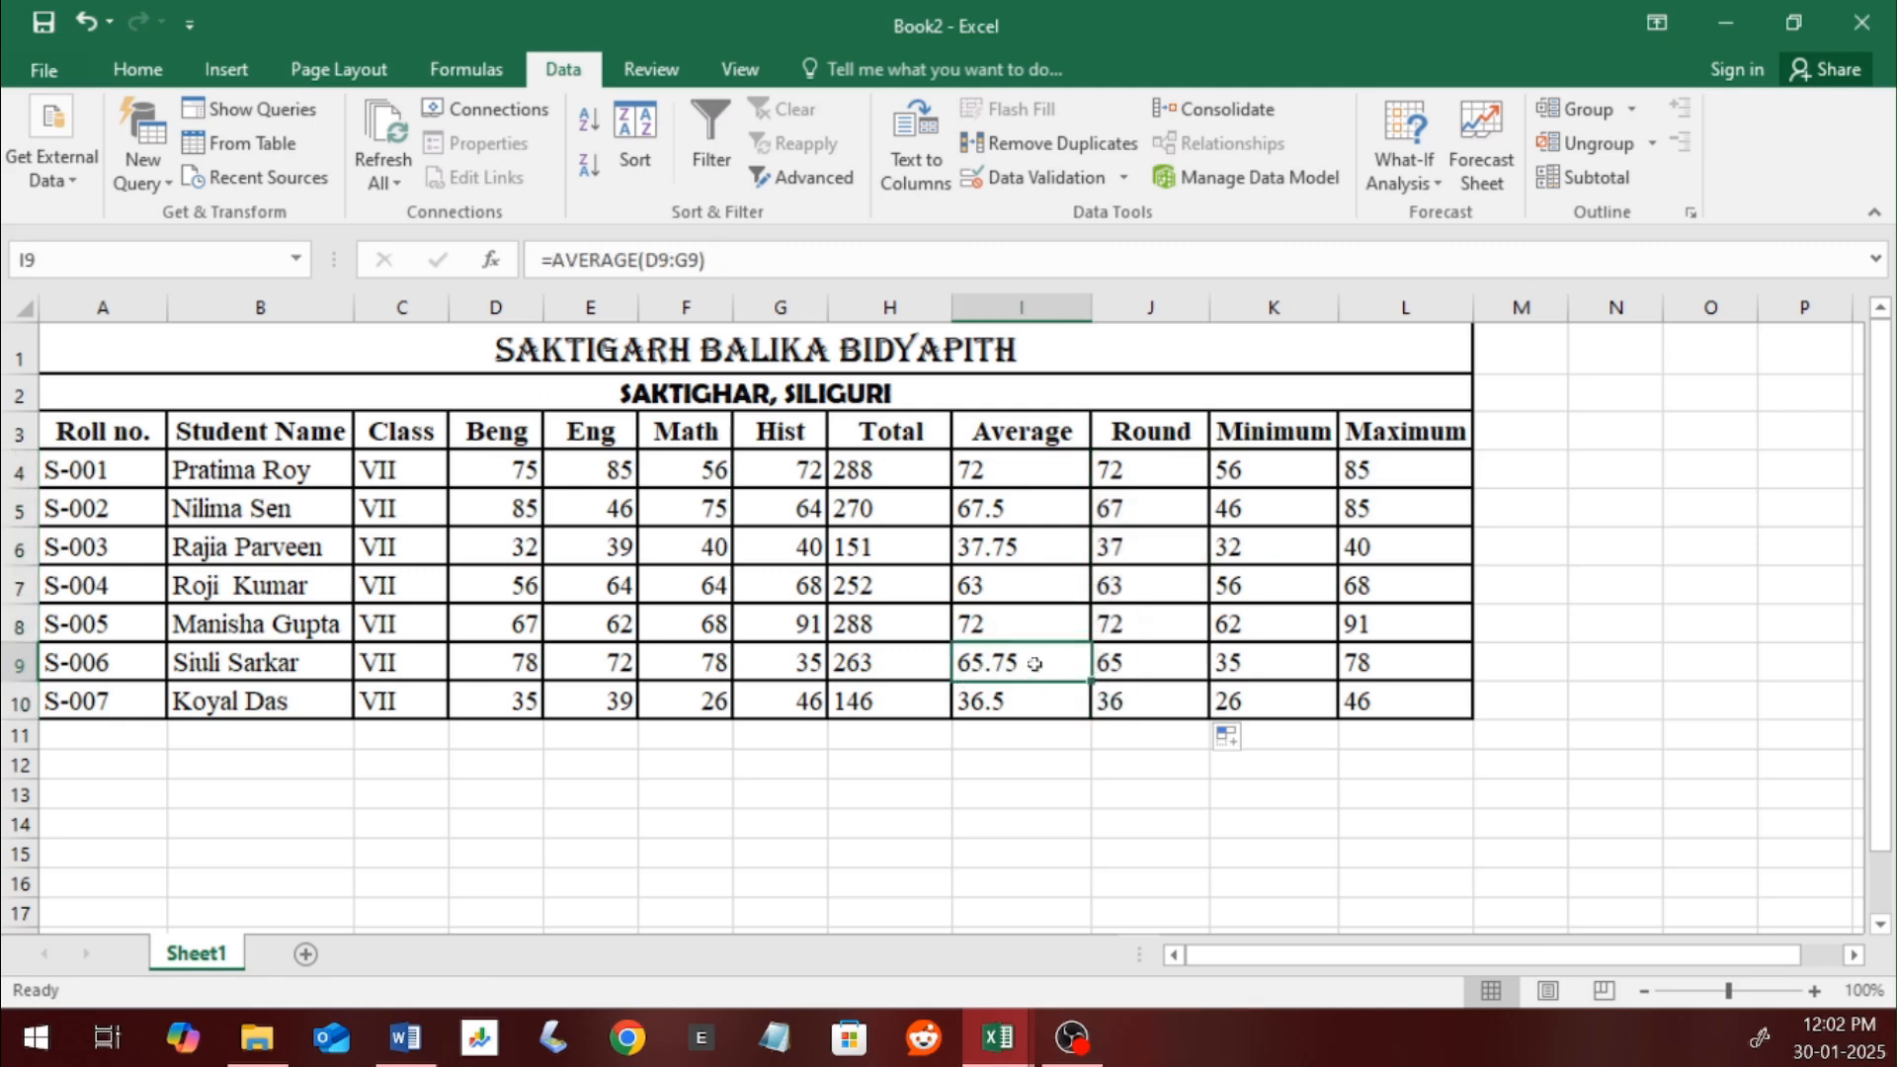
click(1131, 666)
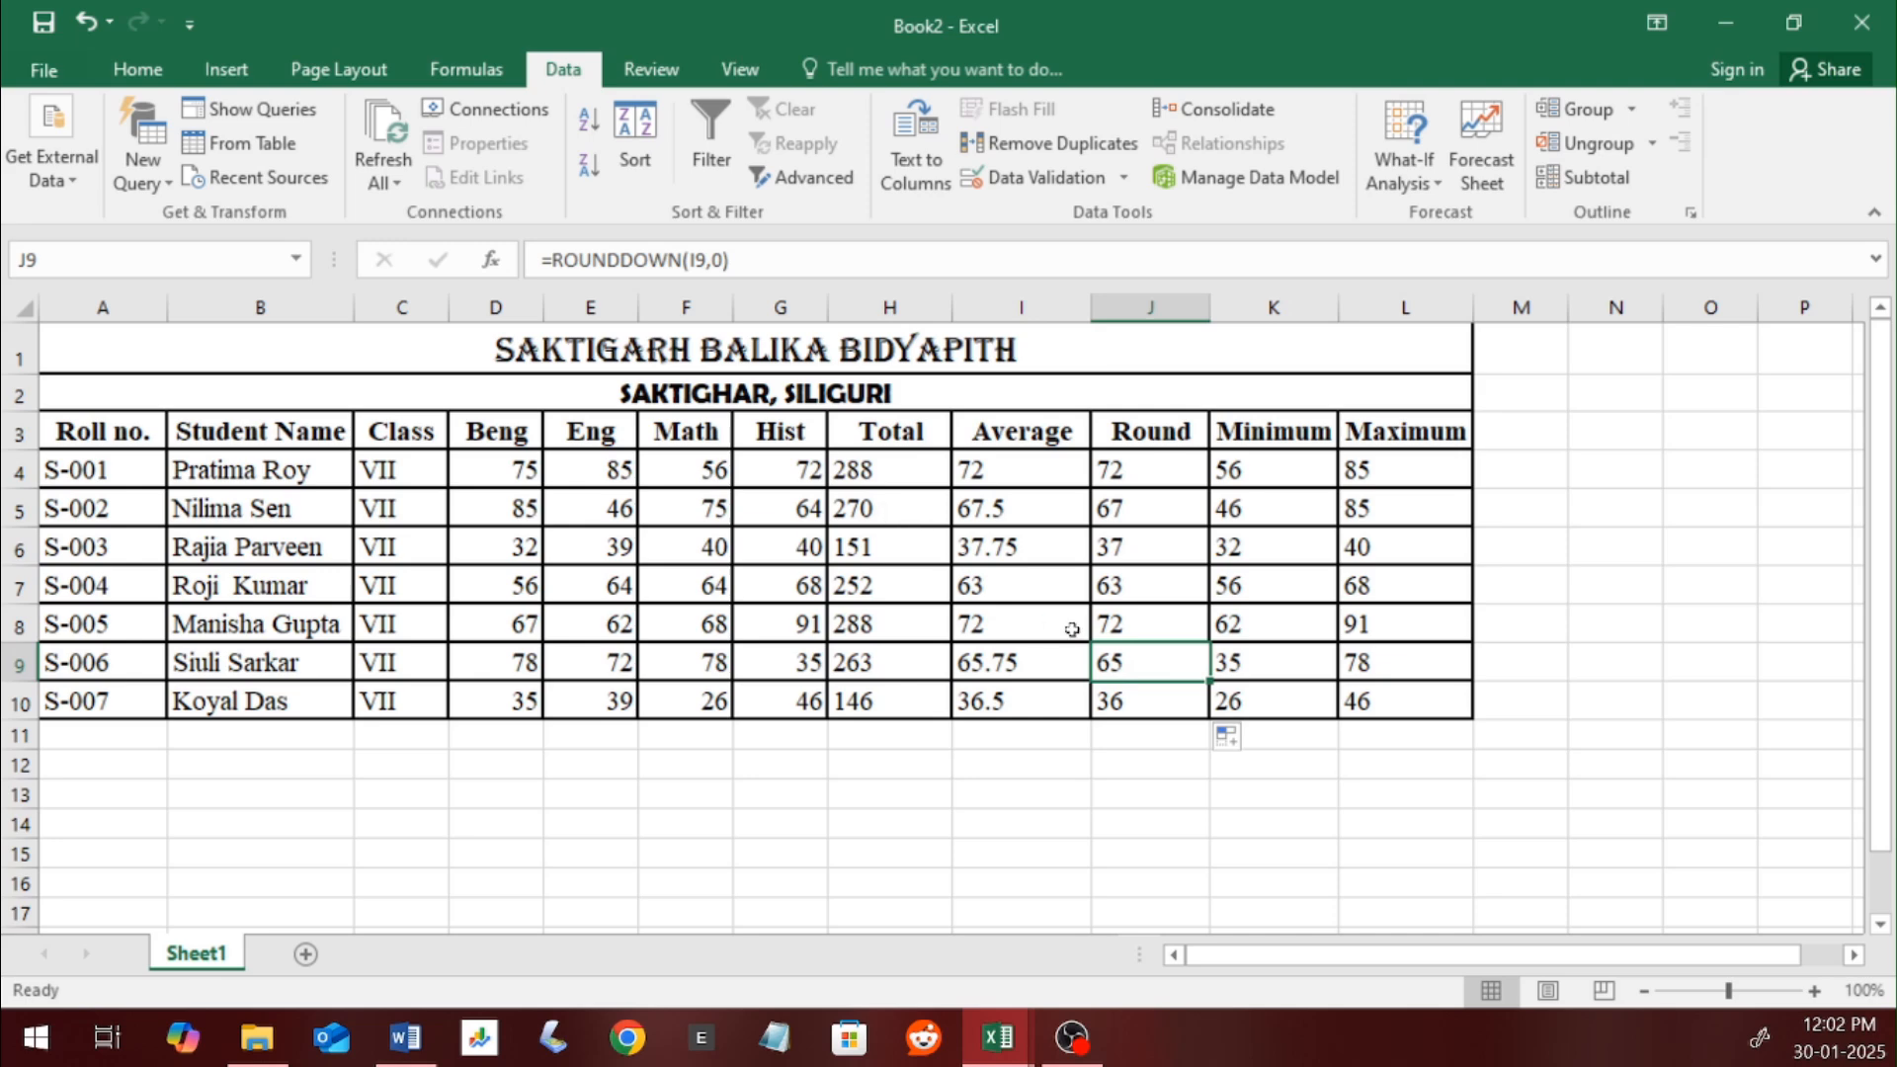
Step: Change the formula in J4 to =ROUNDUP(I4,0) and fill it down to J10
double_click(1154, 471)
drag(1296, 464, 1211, 467)
key(BackSpace)
text(up)
key(Return)
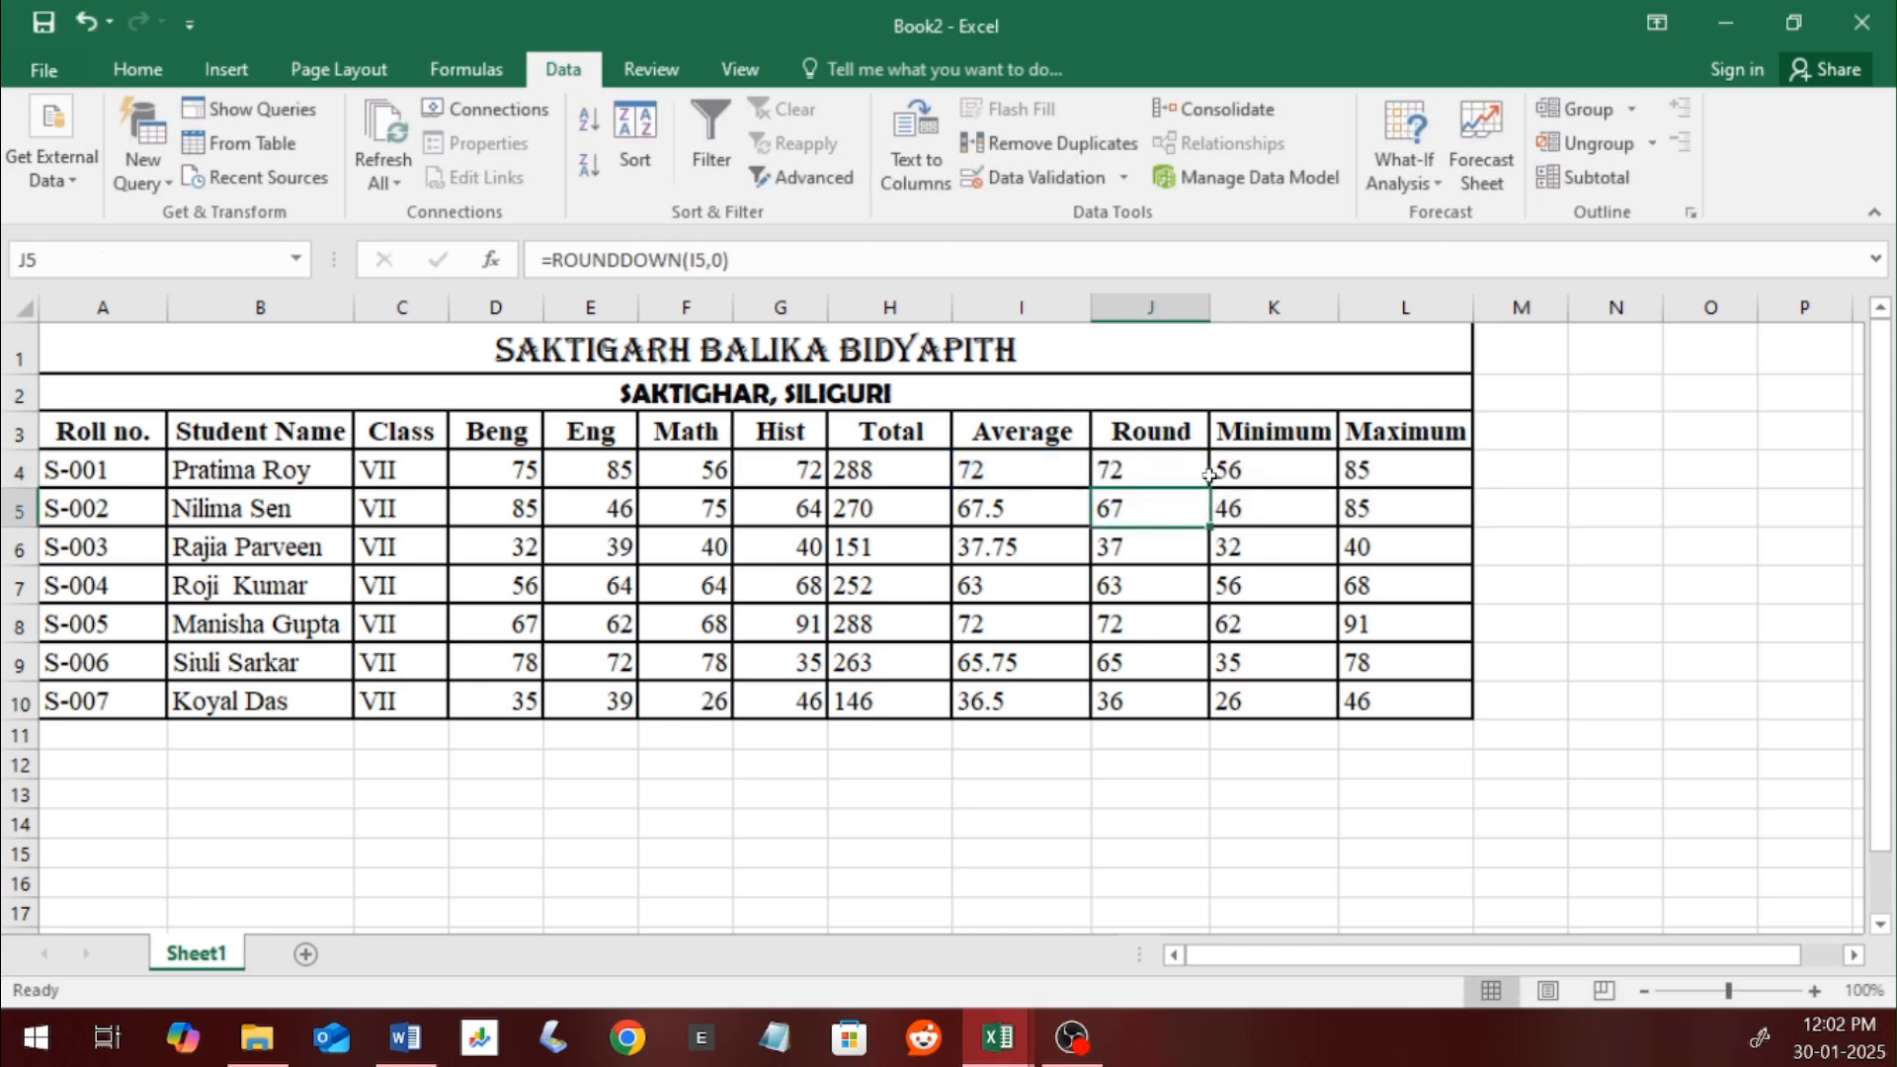
click(1147, 473)
drag(1210, 488, 1192, 711)
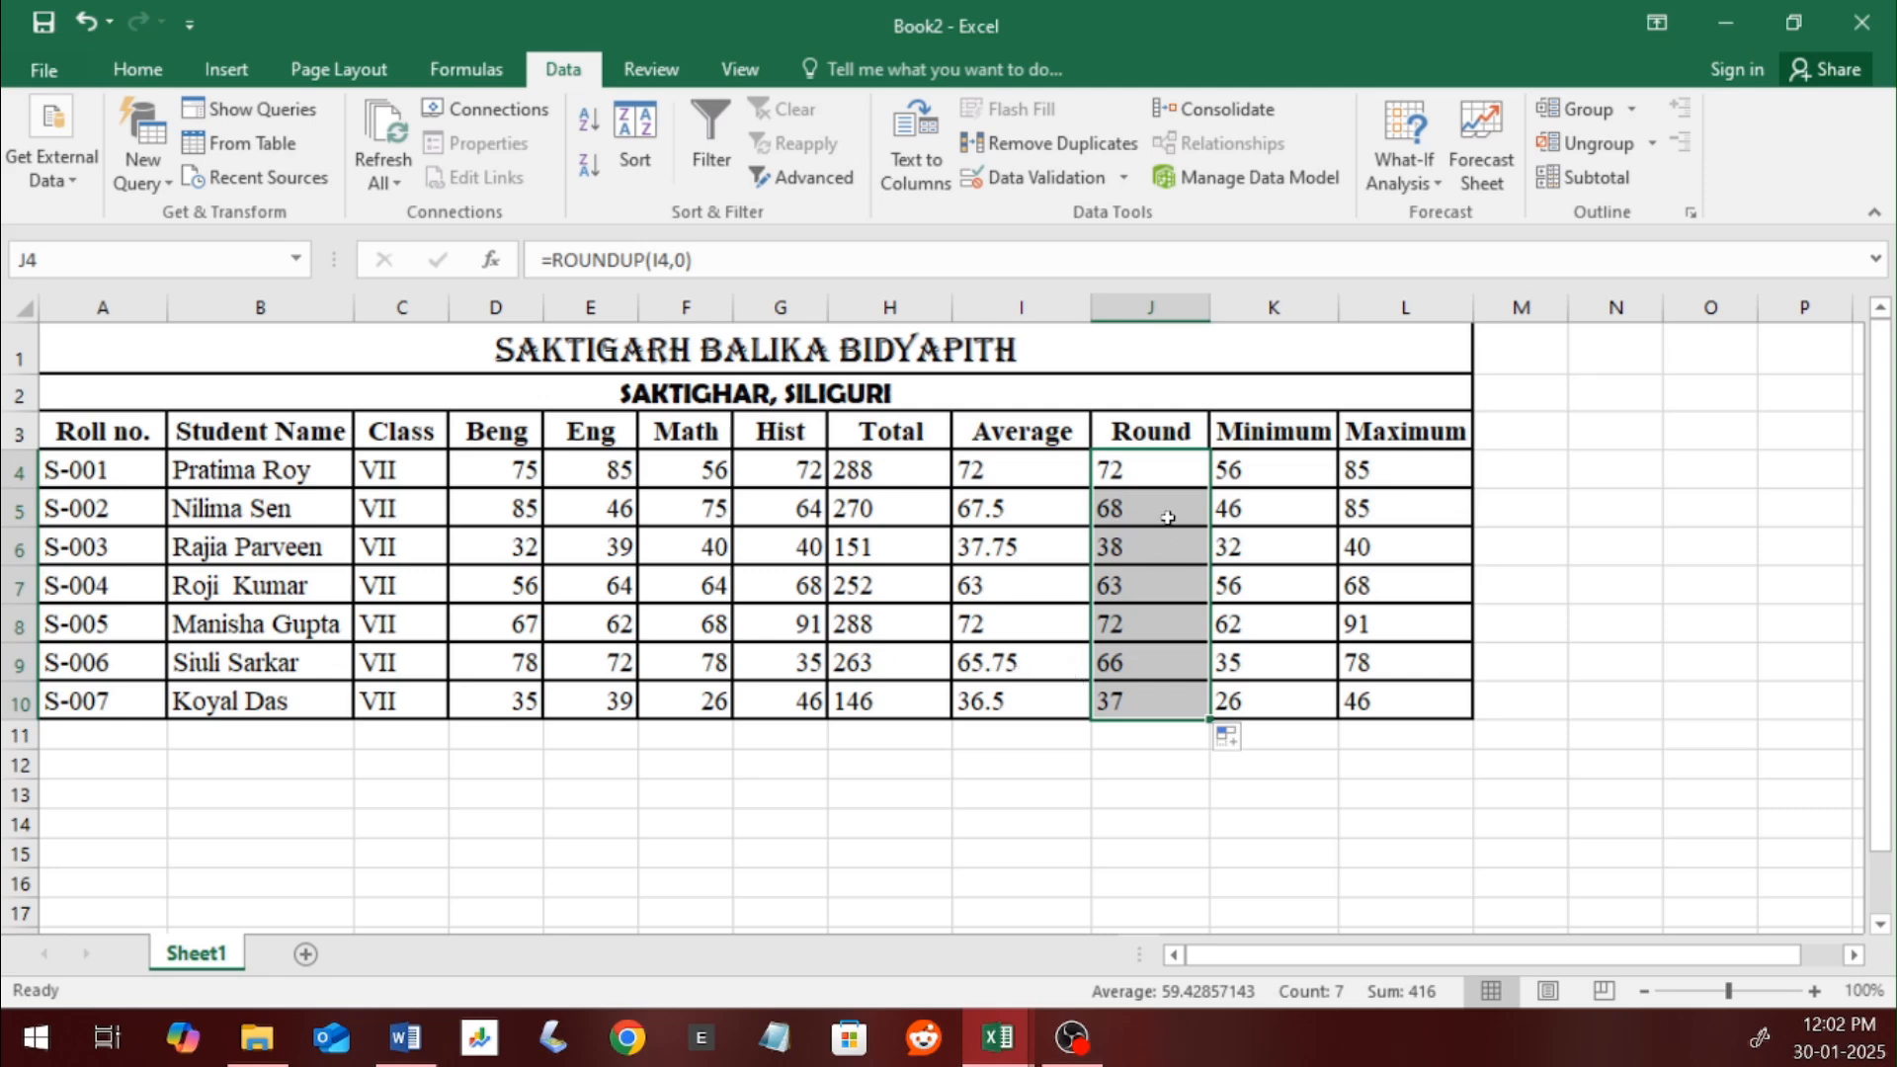
Step: Set the first student's Beng mark in D4 to 76
click(517, 475)
text(76)
key(Return)
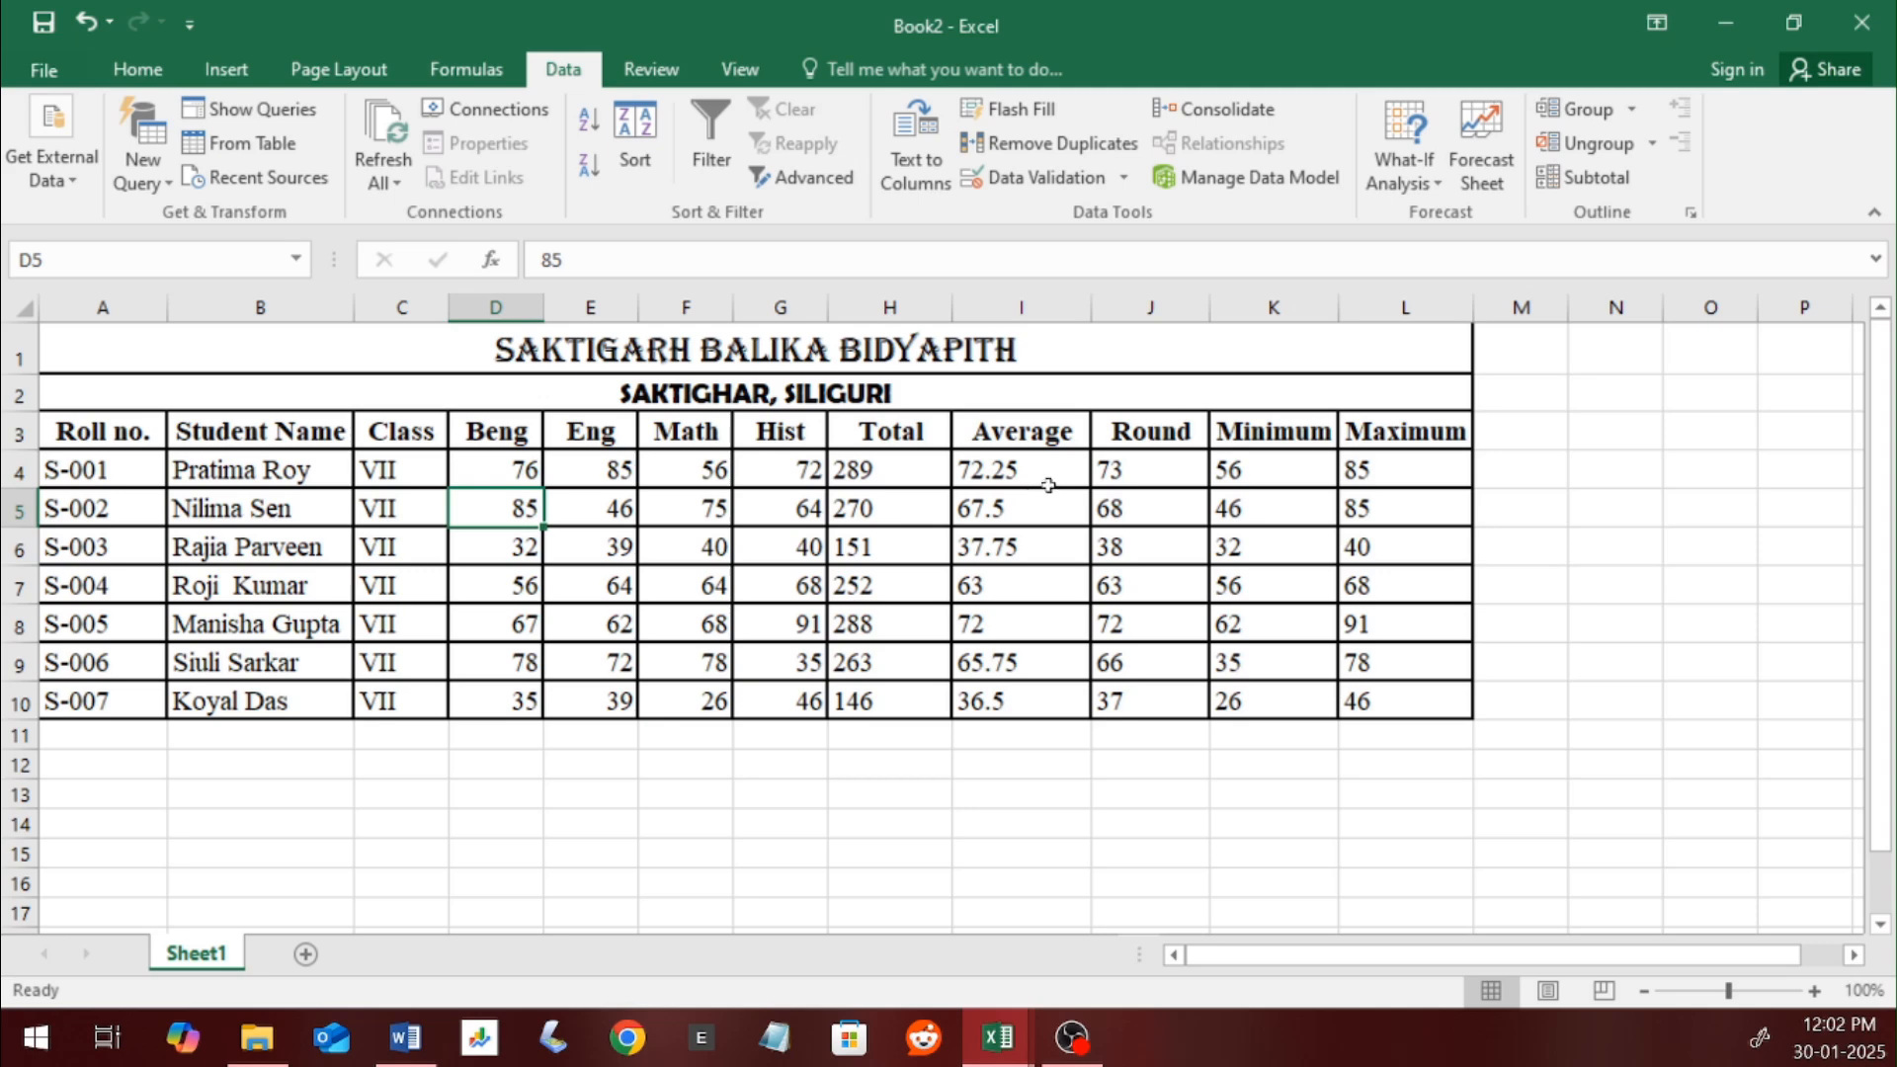
Step: Change the formula in J4 to =ROUND(I4,0), fill it down to J10 and compare the rounded marks with the averages
double_click(1155, 468)
key(BackSpace)
key(BackSpace)
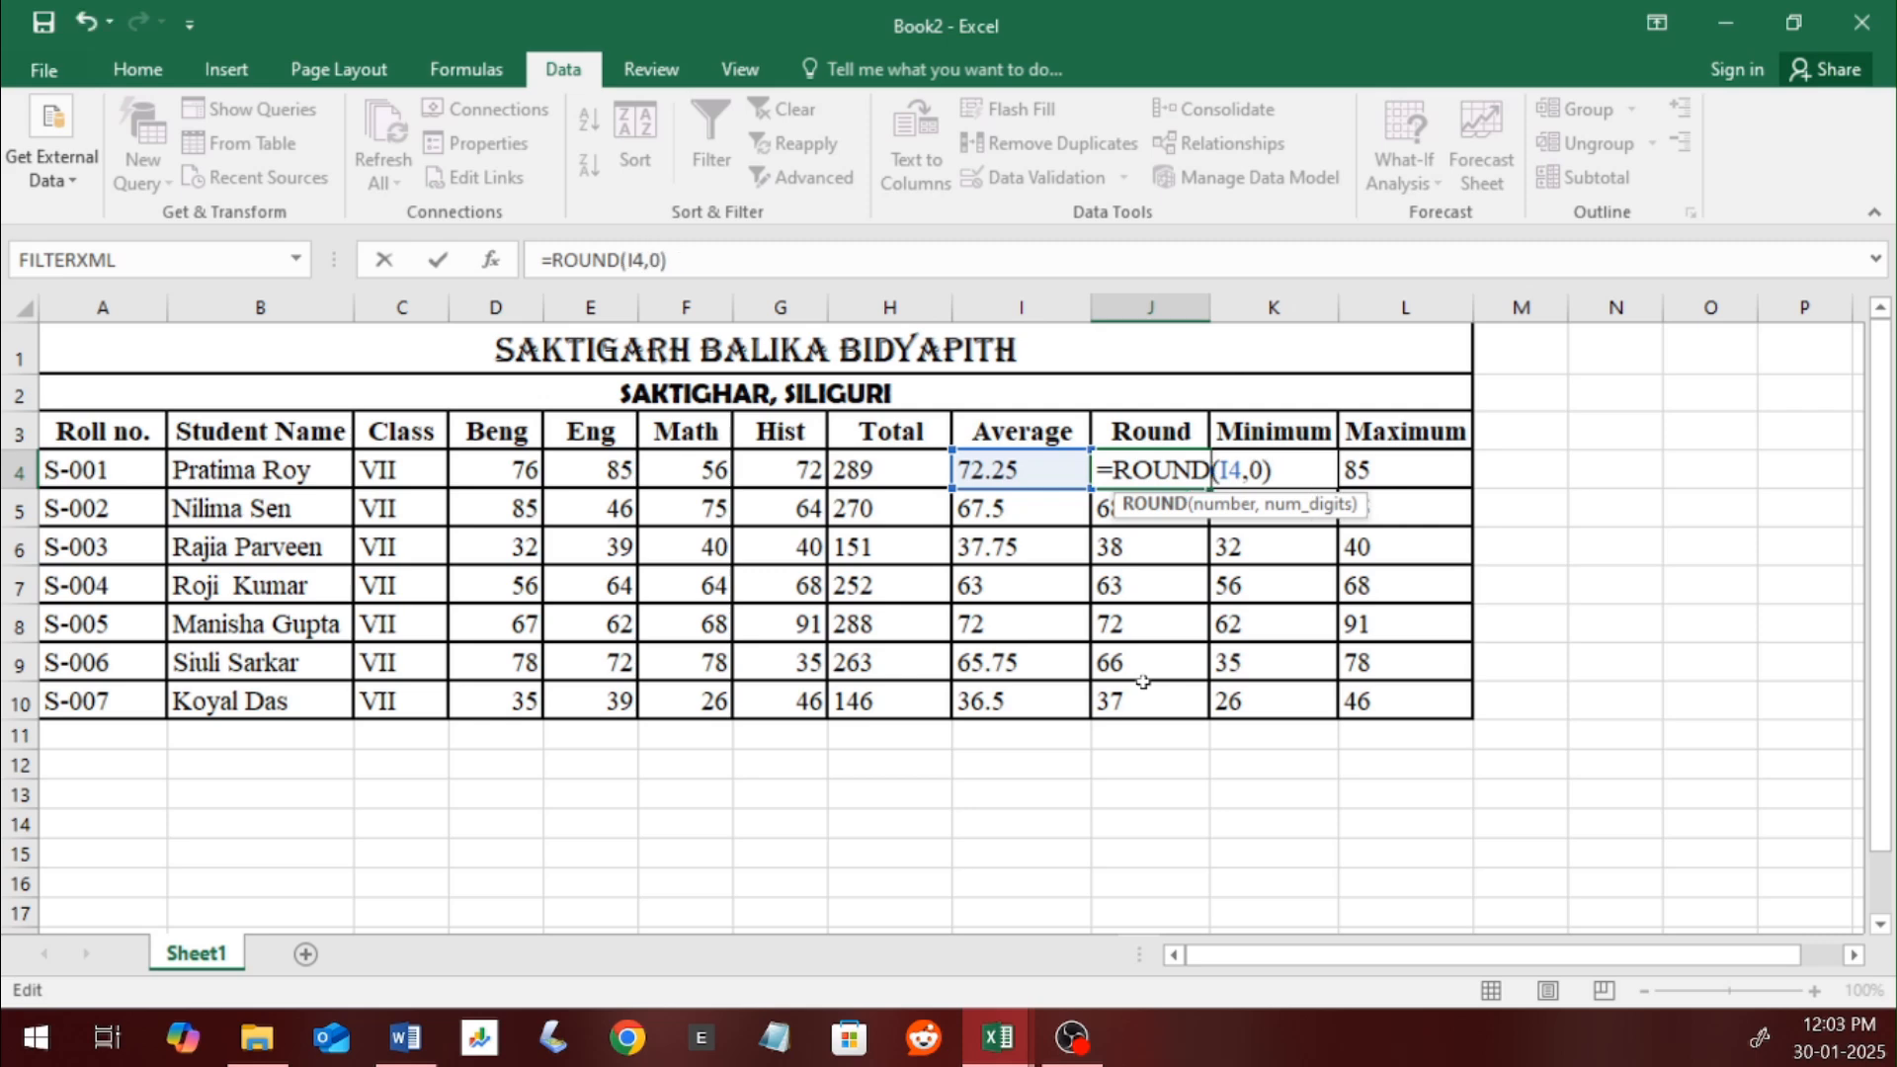
key(Return)
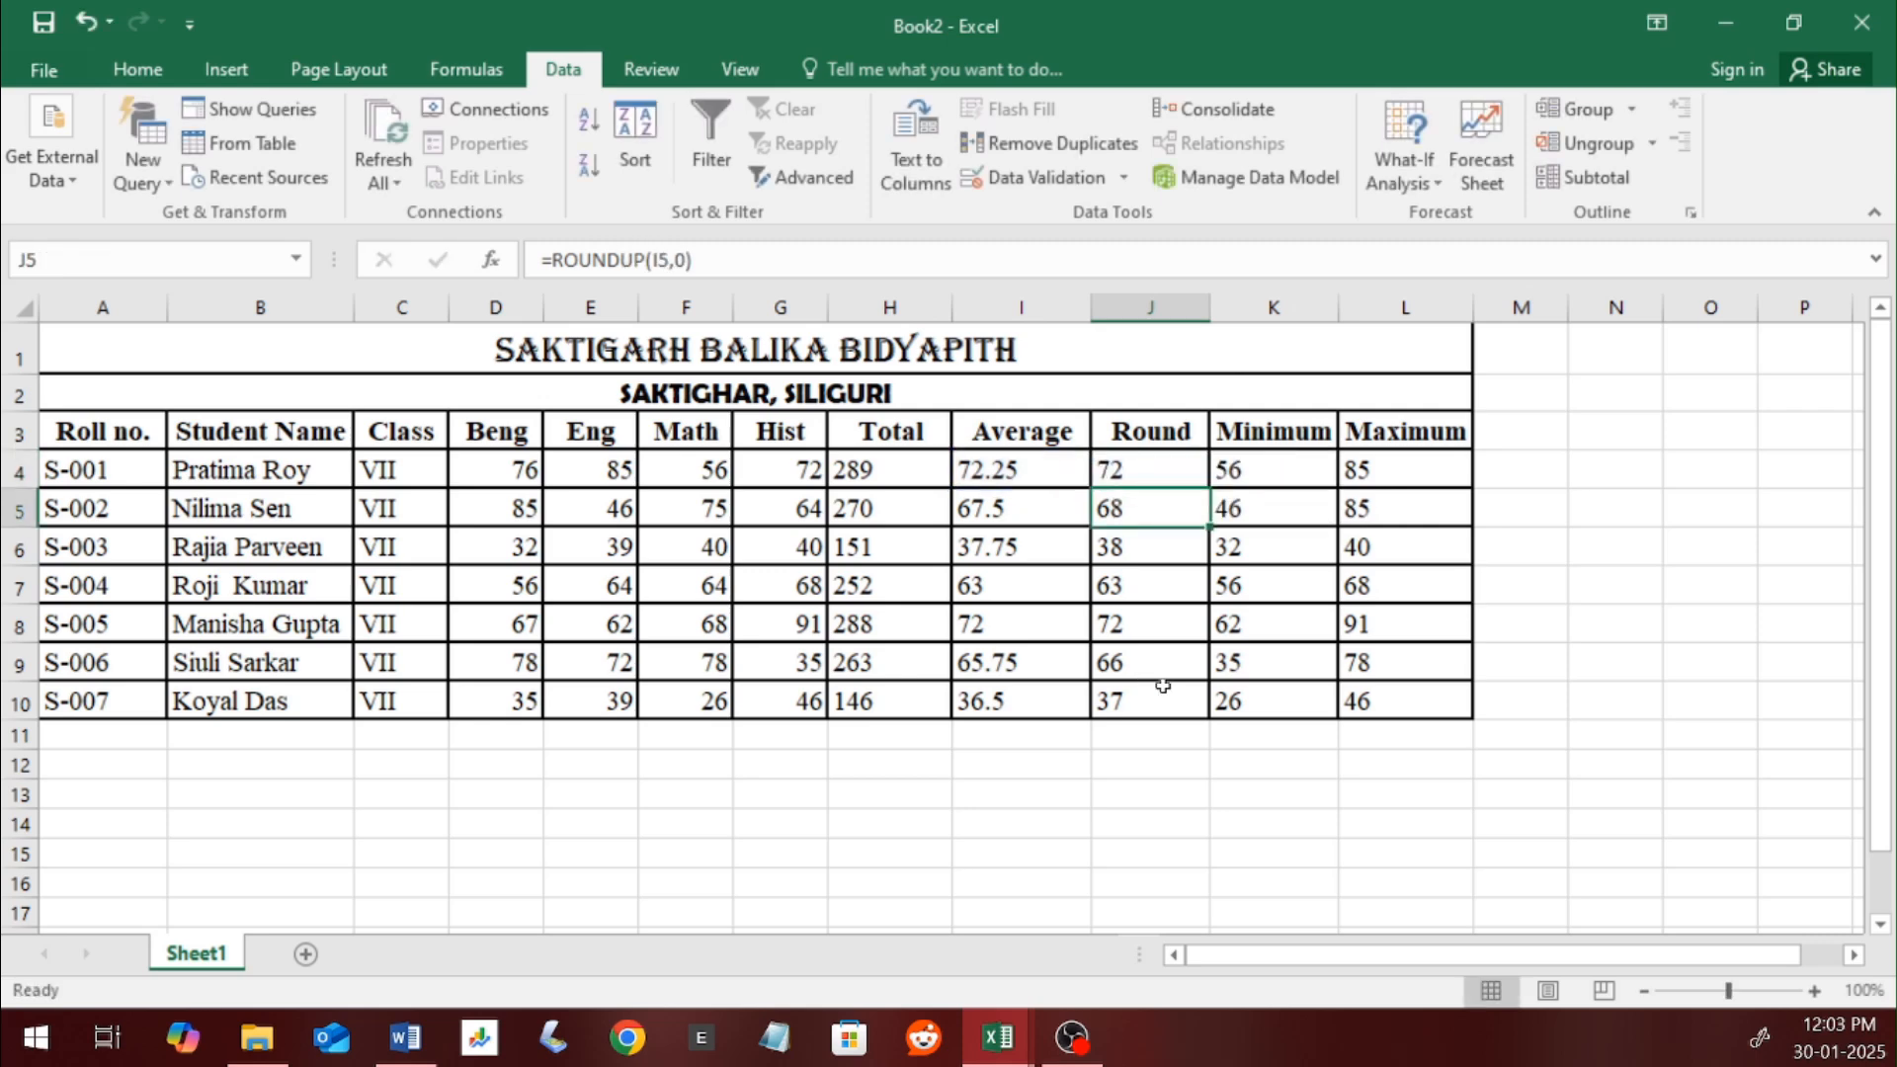
click(1161, 472)
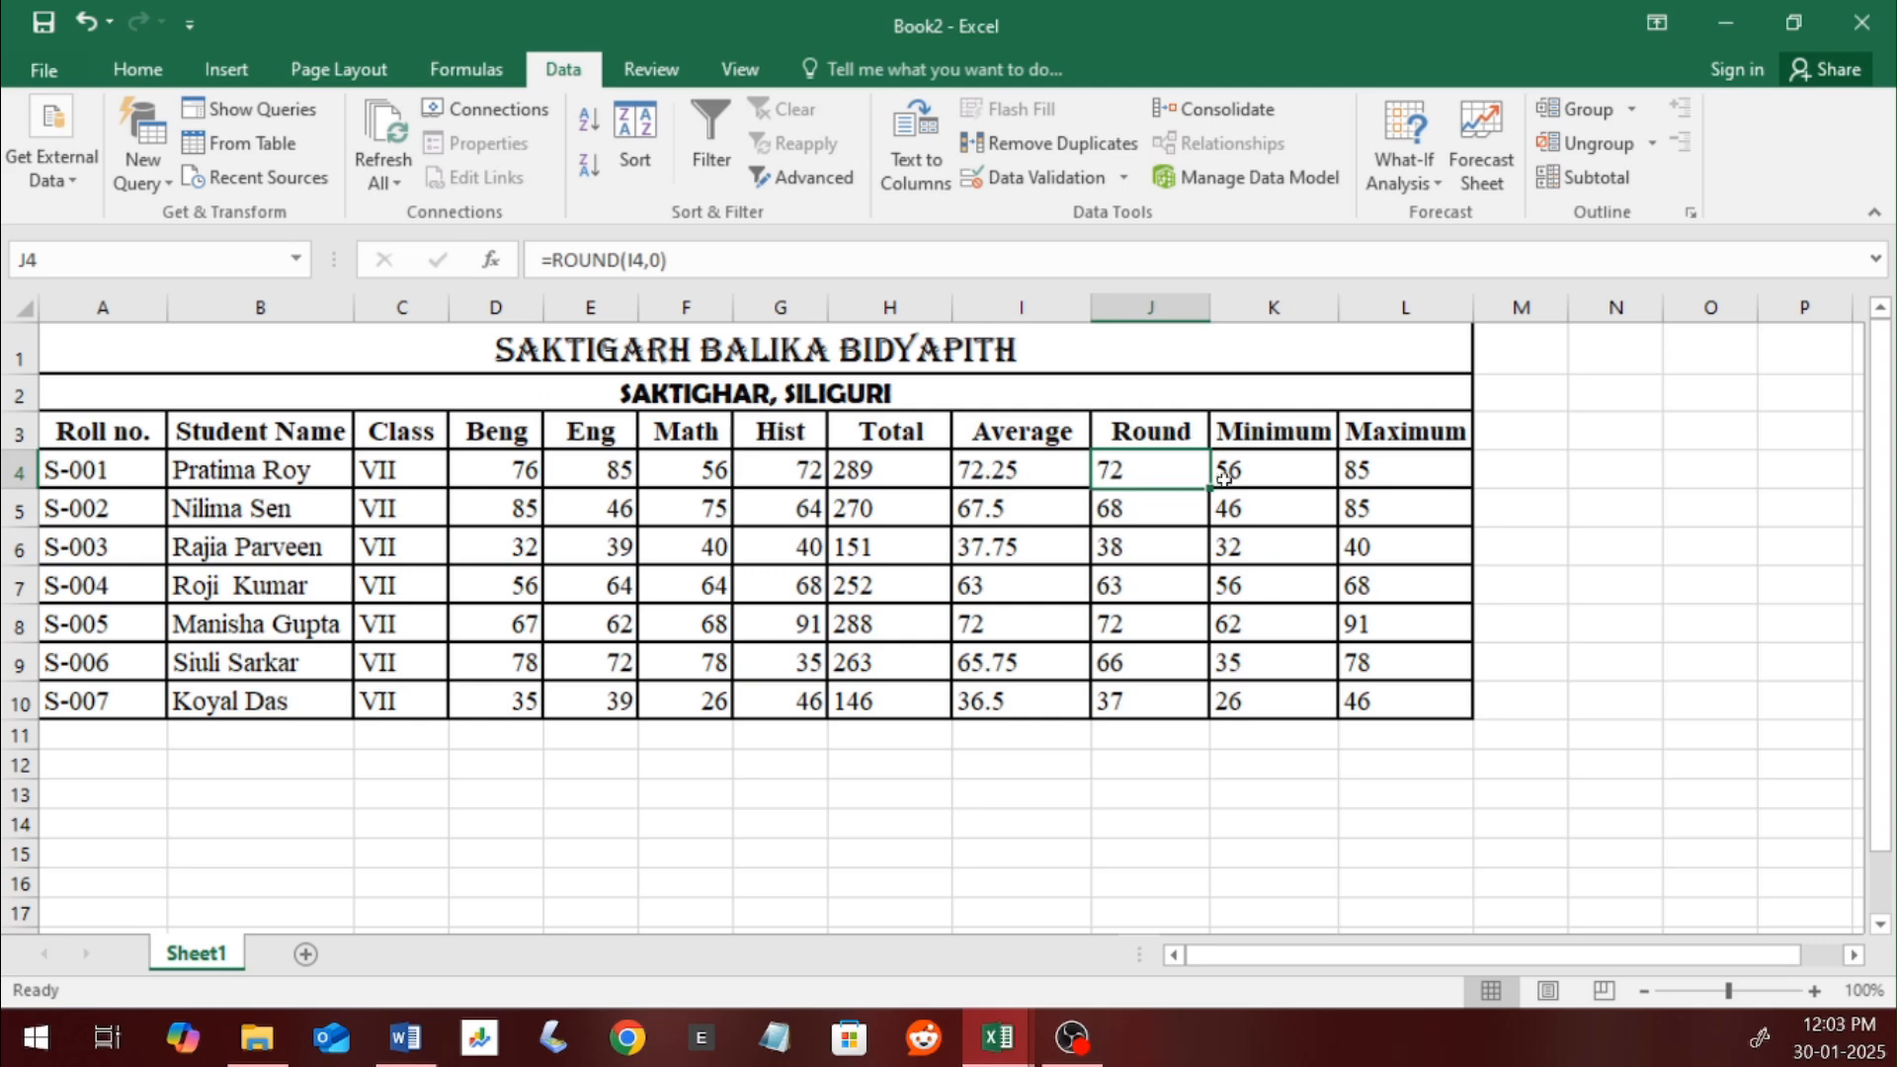
drag(1210, 489, 1215, 717)
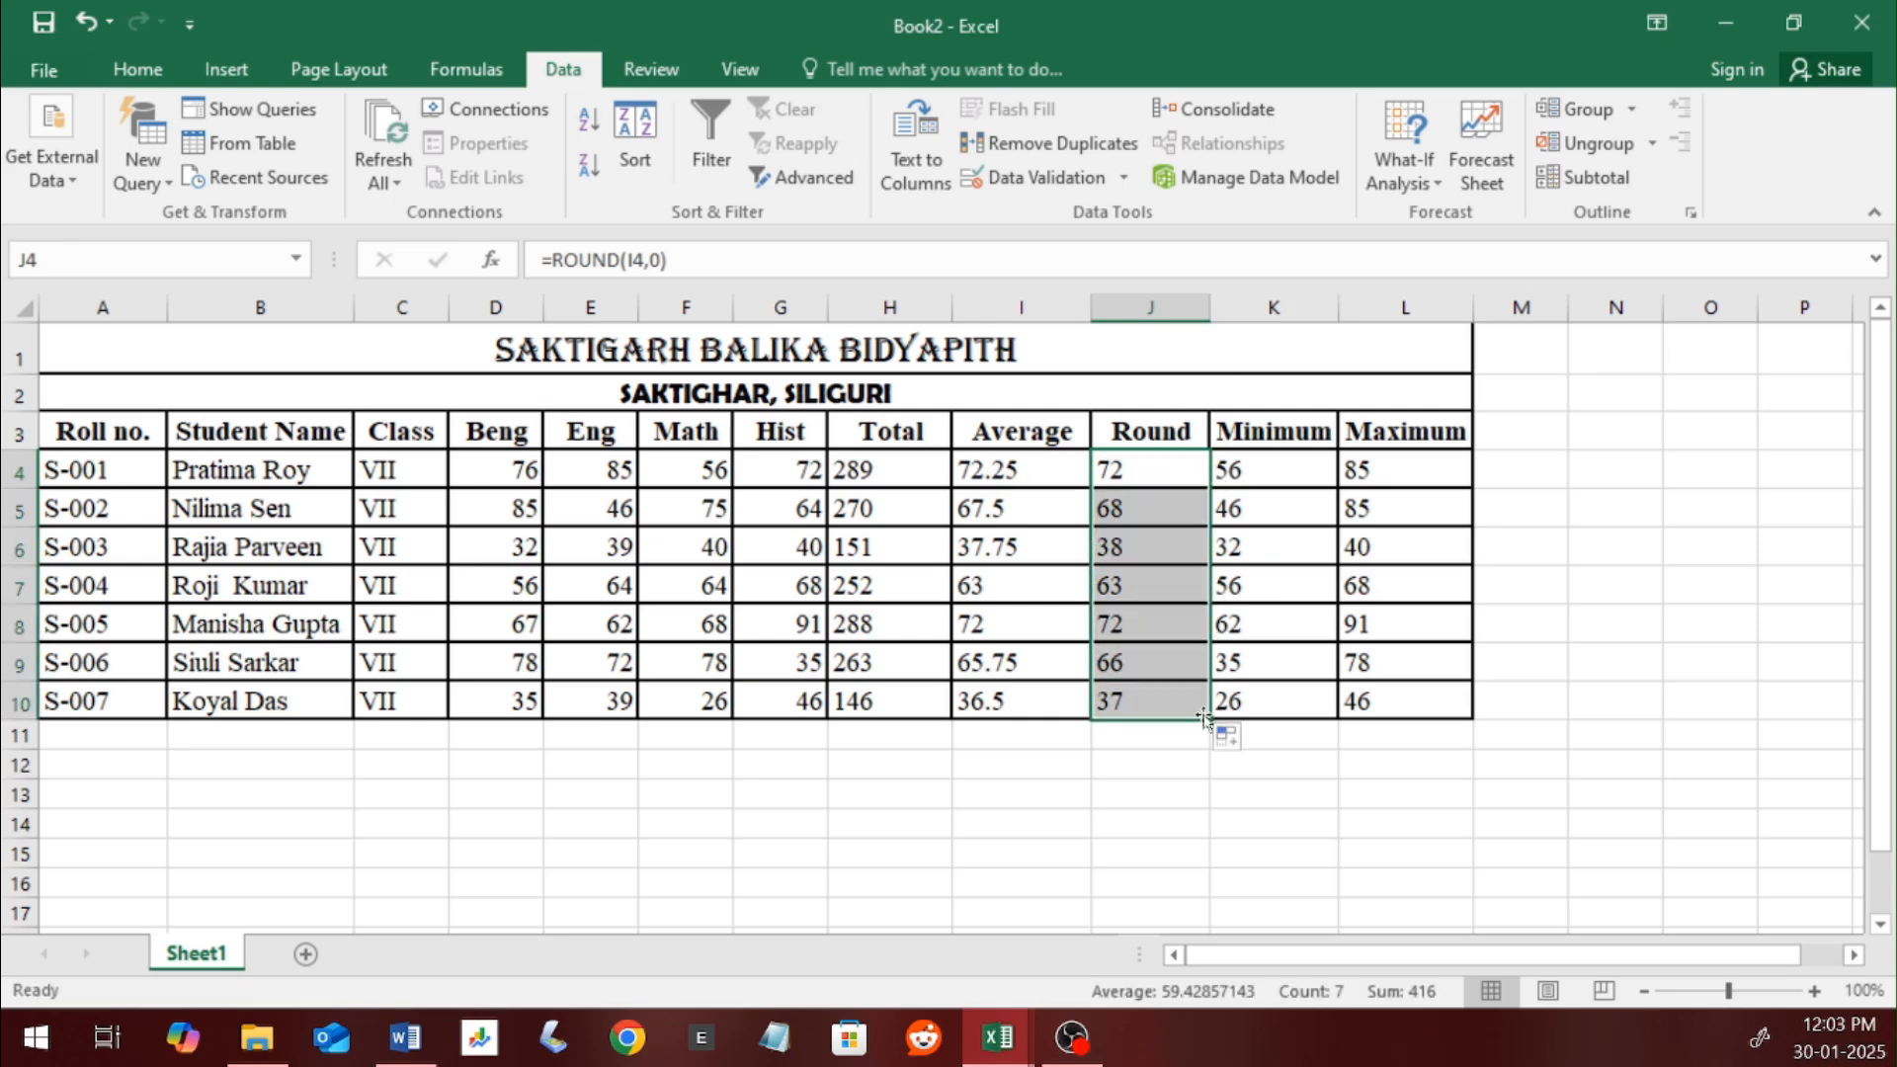
click(1155, 550)
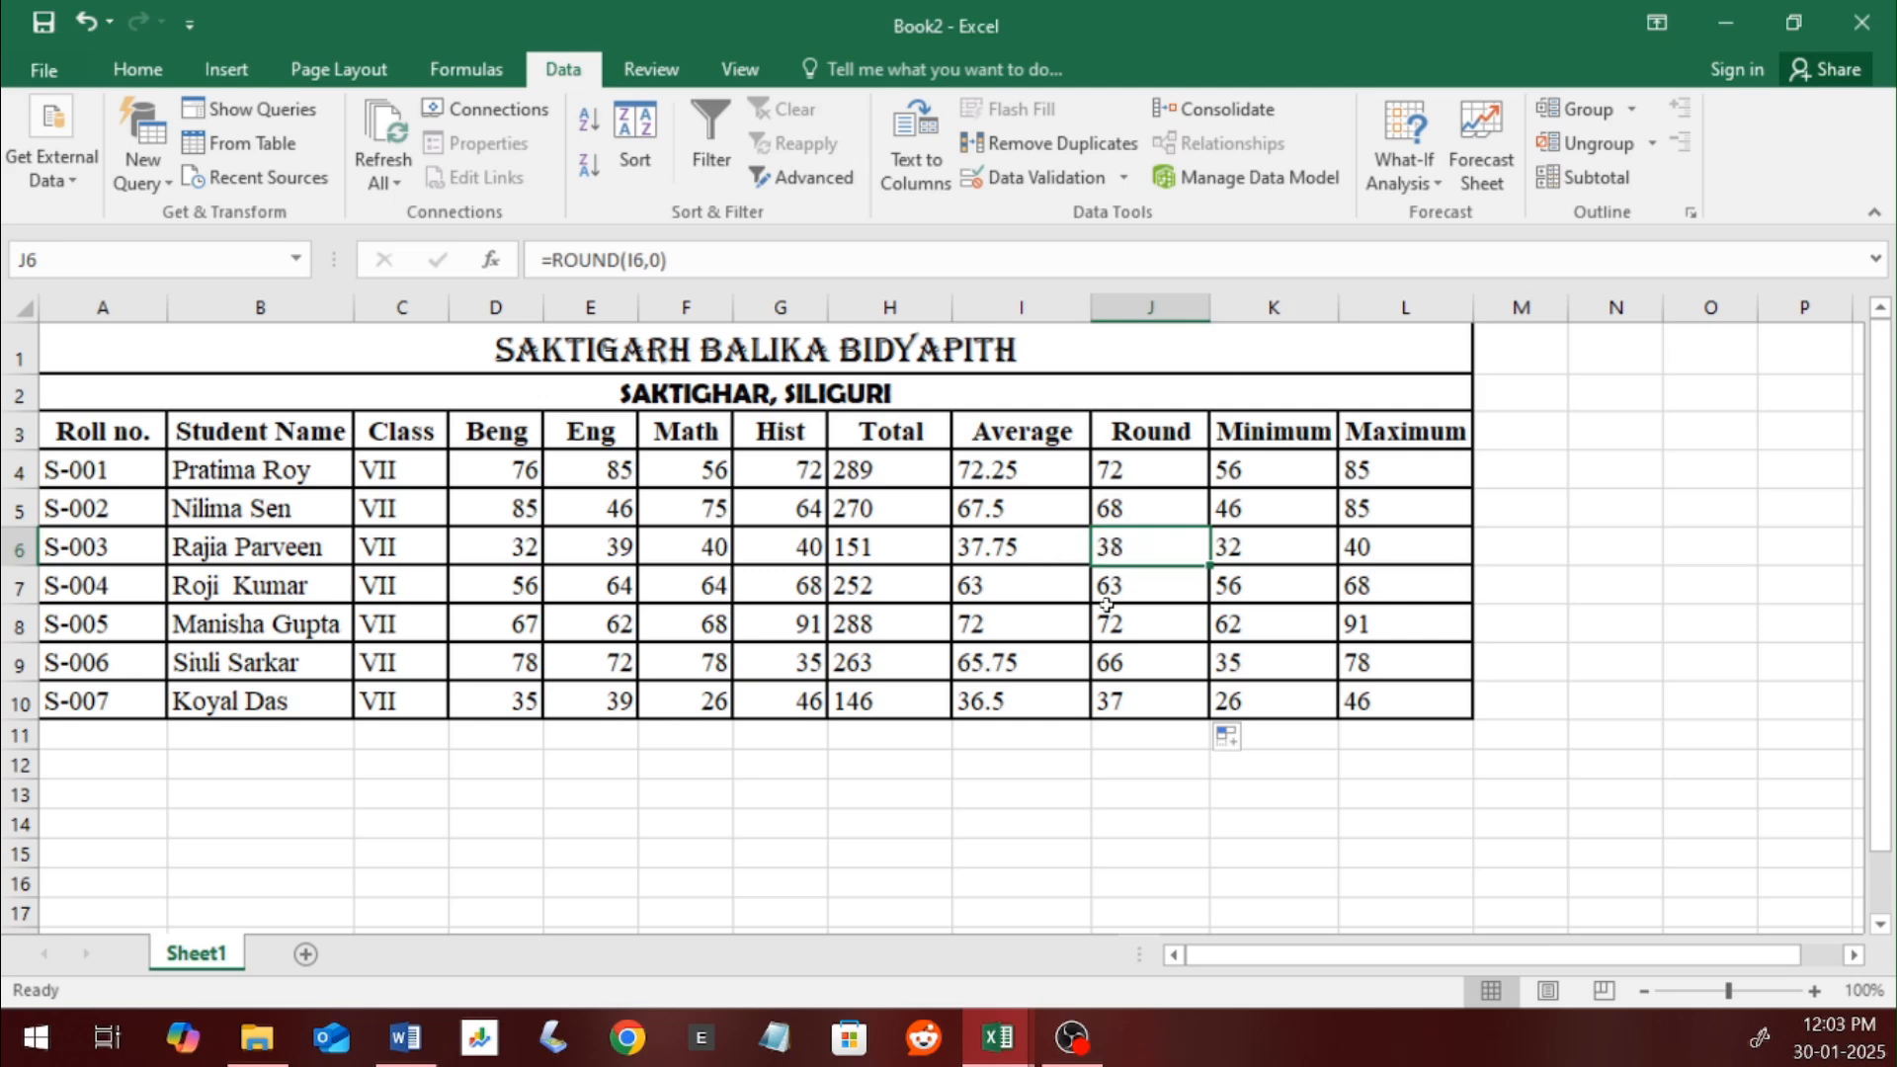
click(1148, 474)
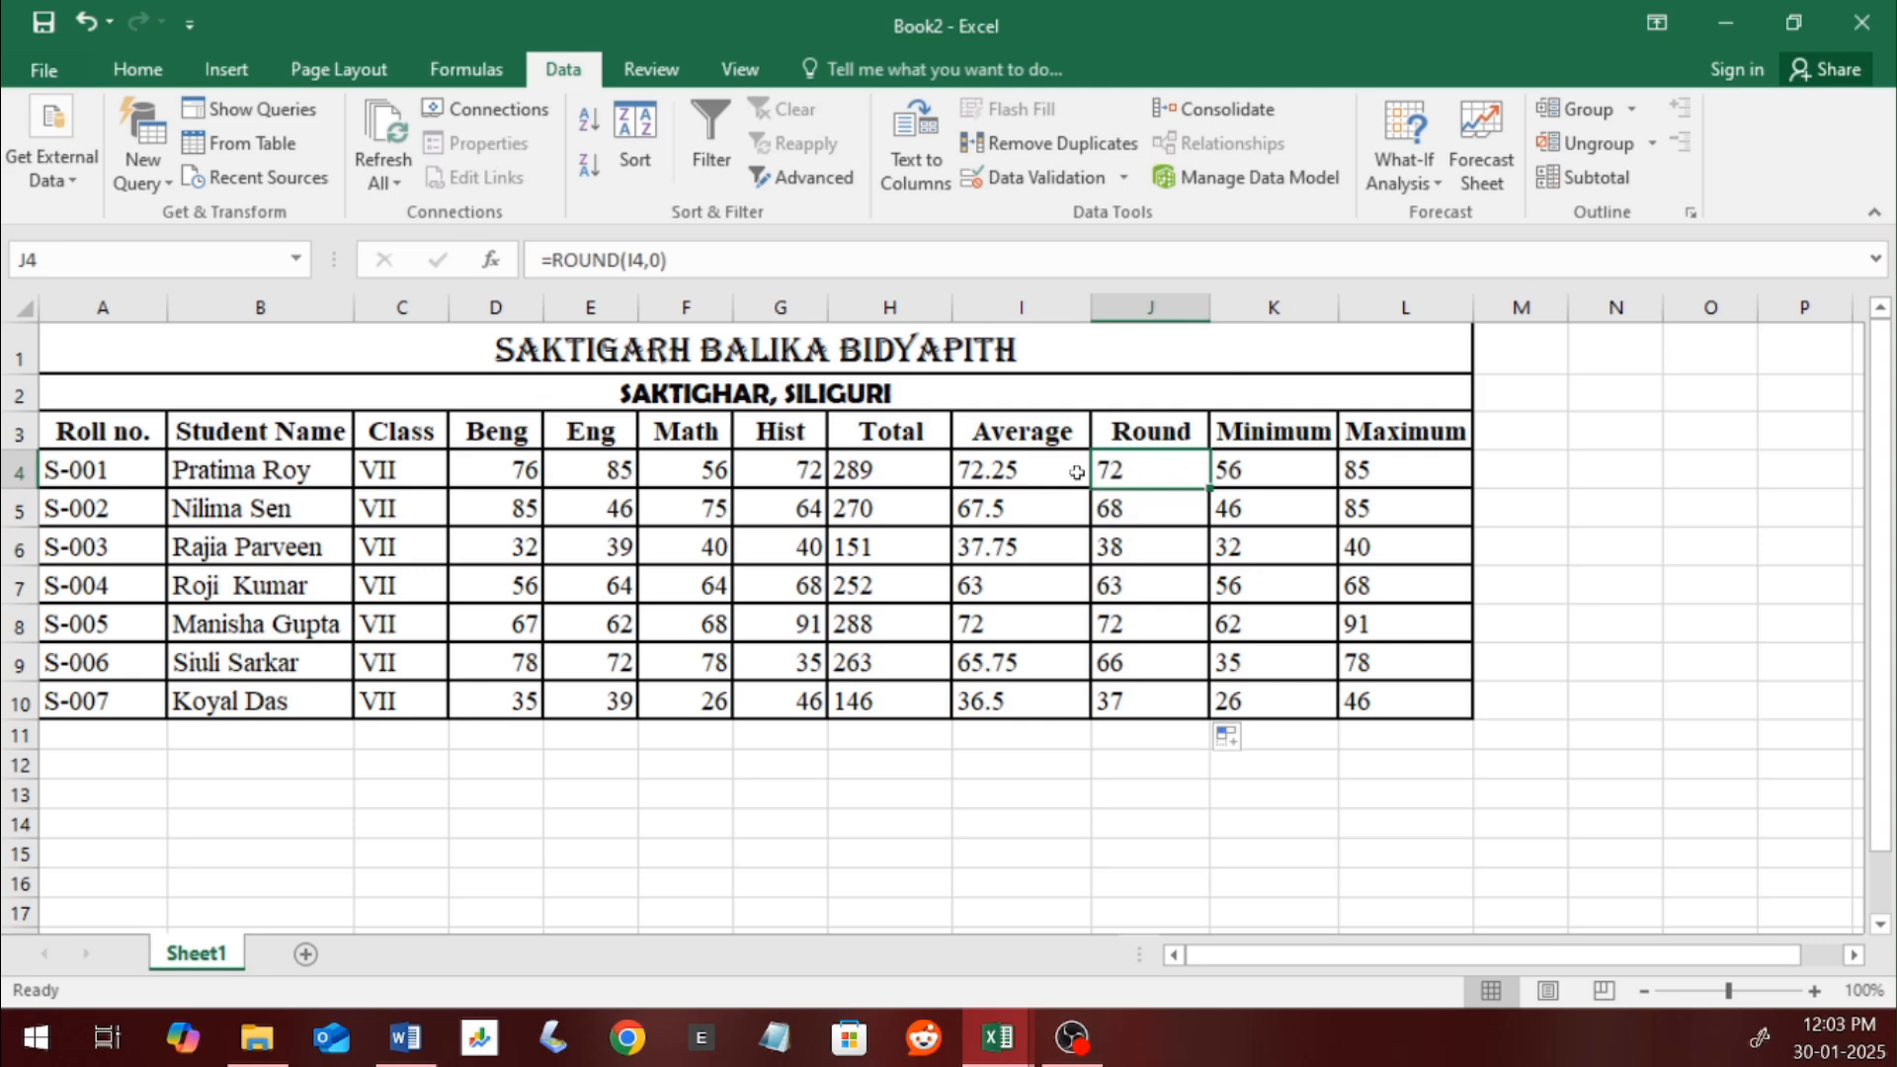
click(1023, 514)
click(1011, 549)
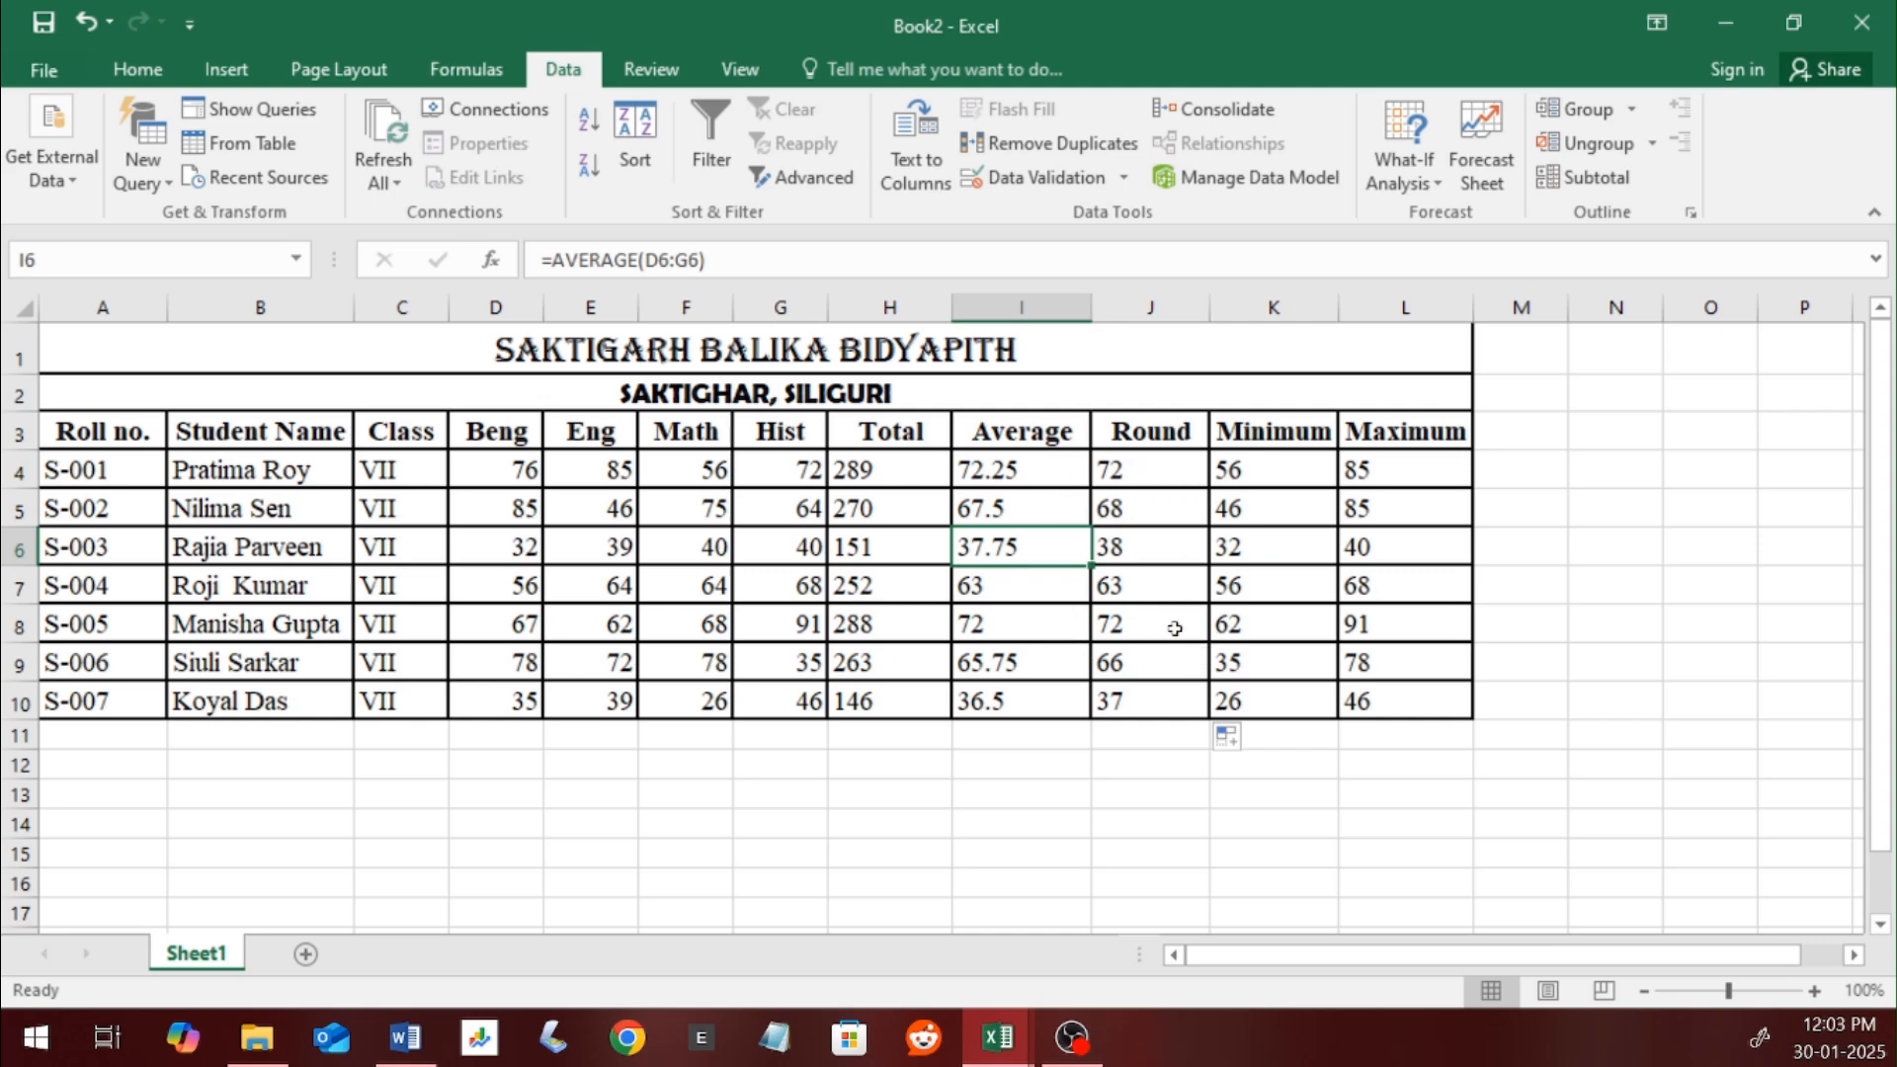
Step: Format the averages in I4:I10 to show two decimal places
click(1026, 476)
drag(1026, 476, 1002, 701)
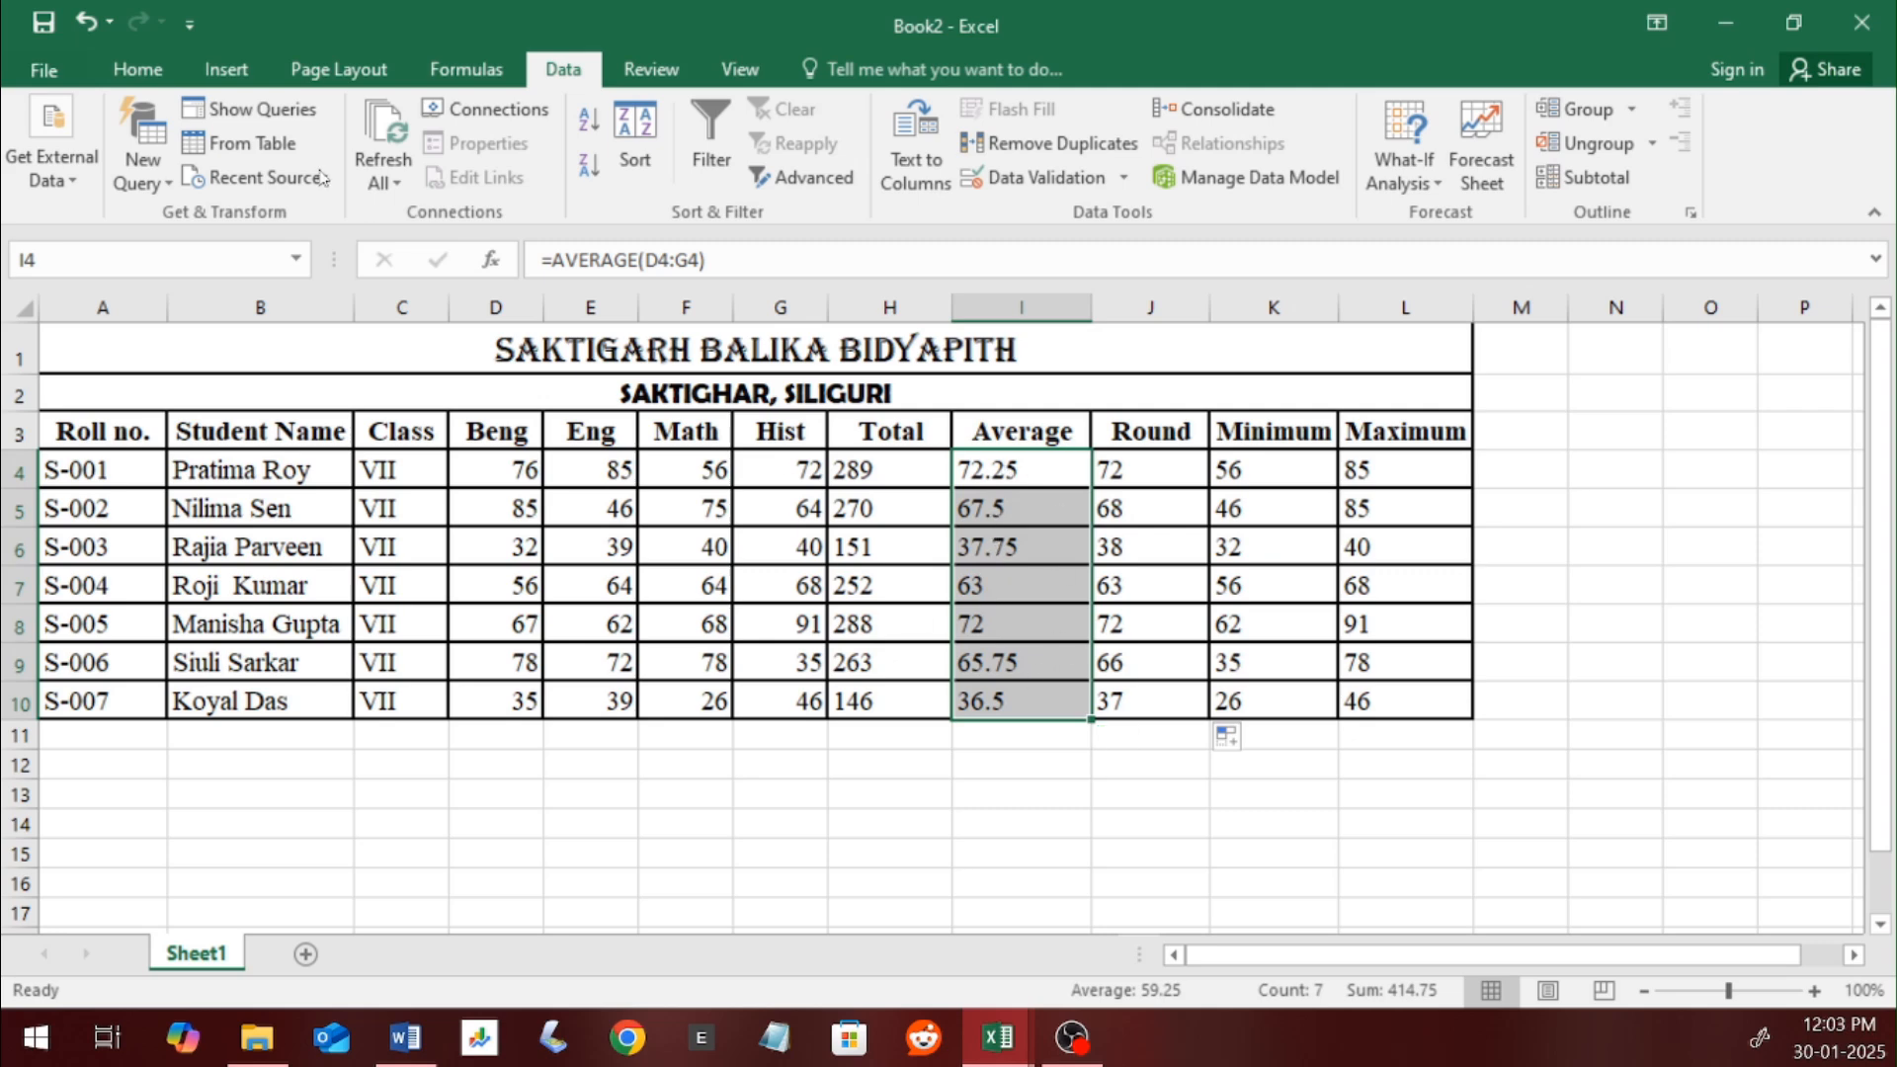
click(140, 69)
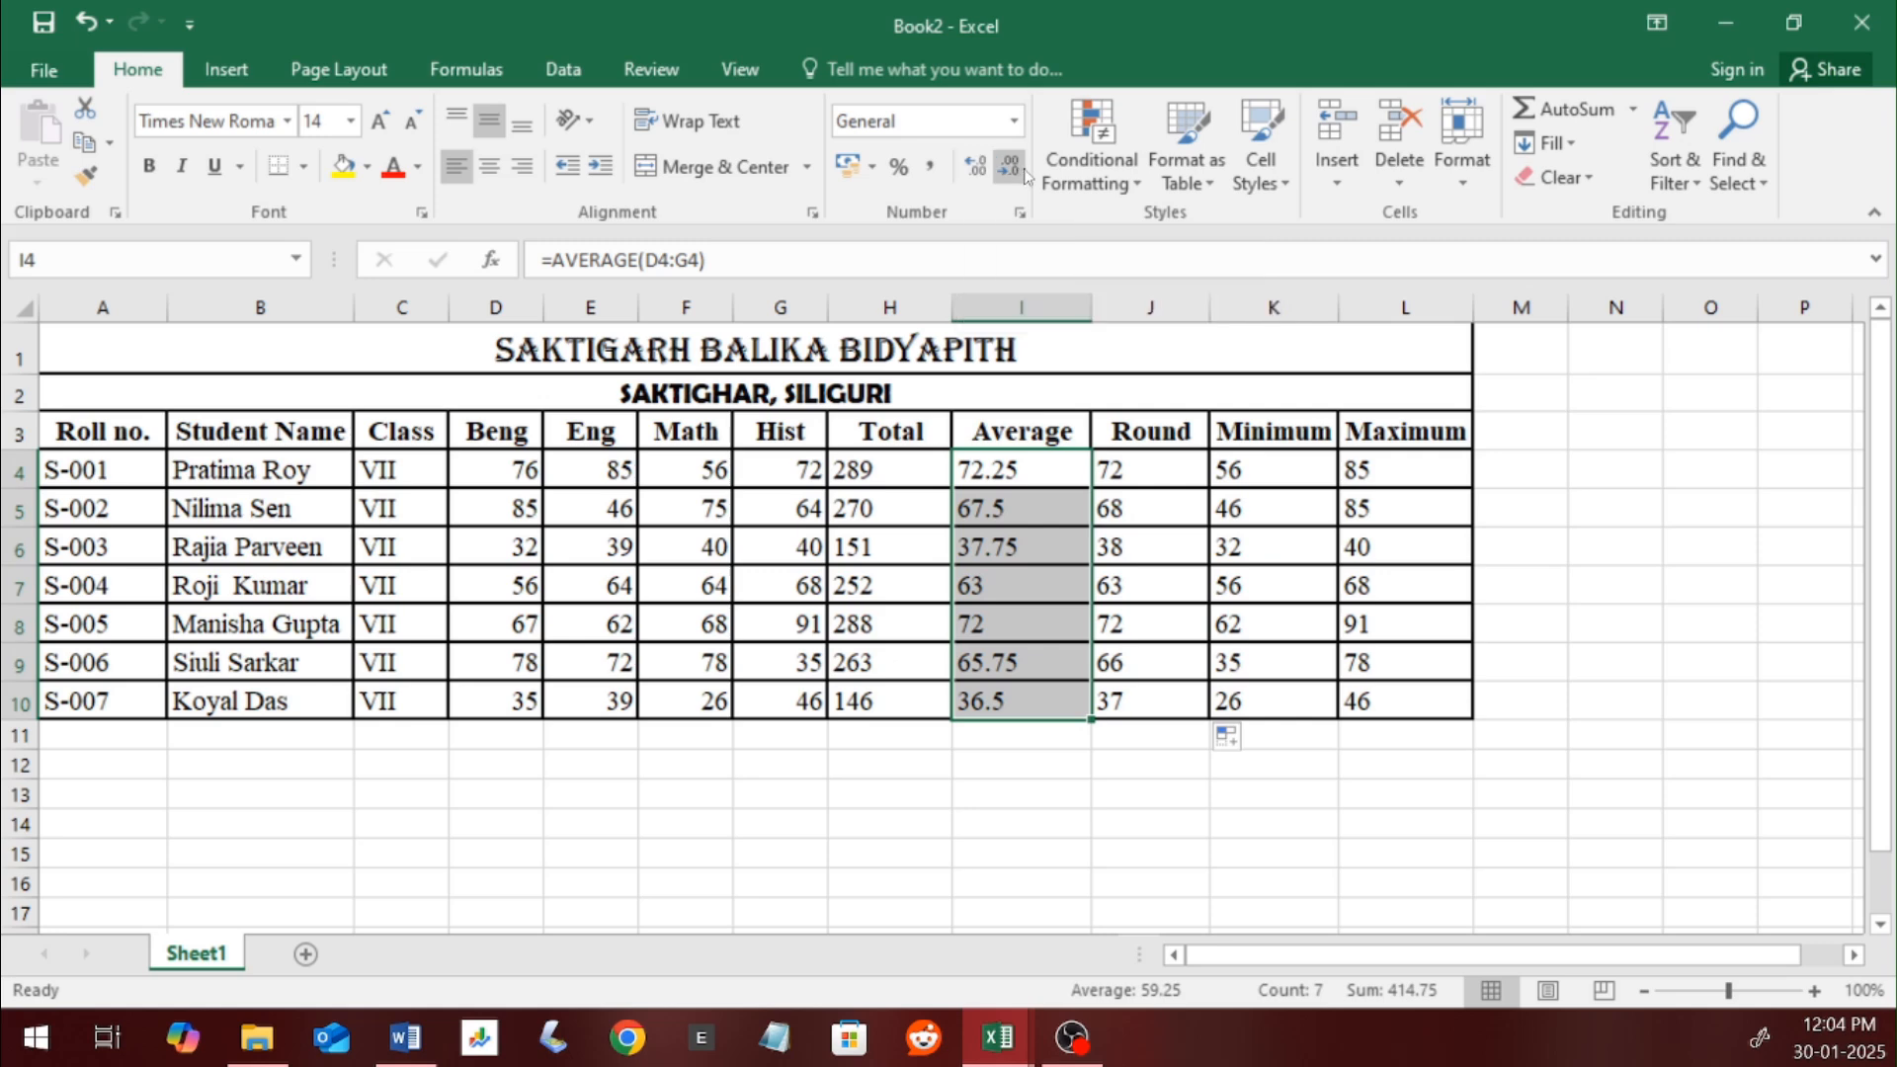
click(974, 174)
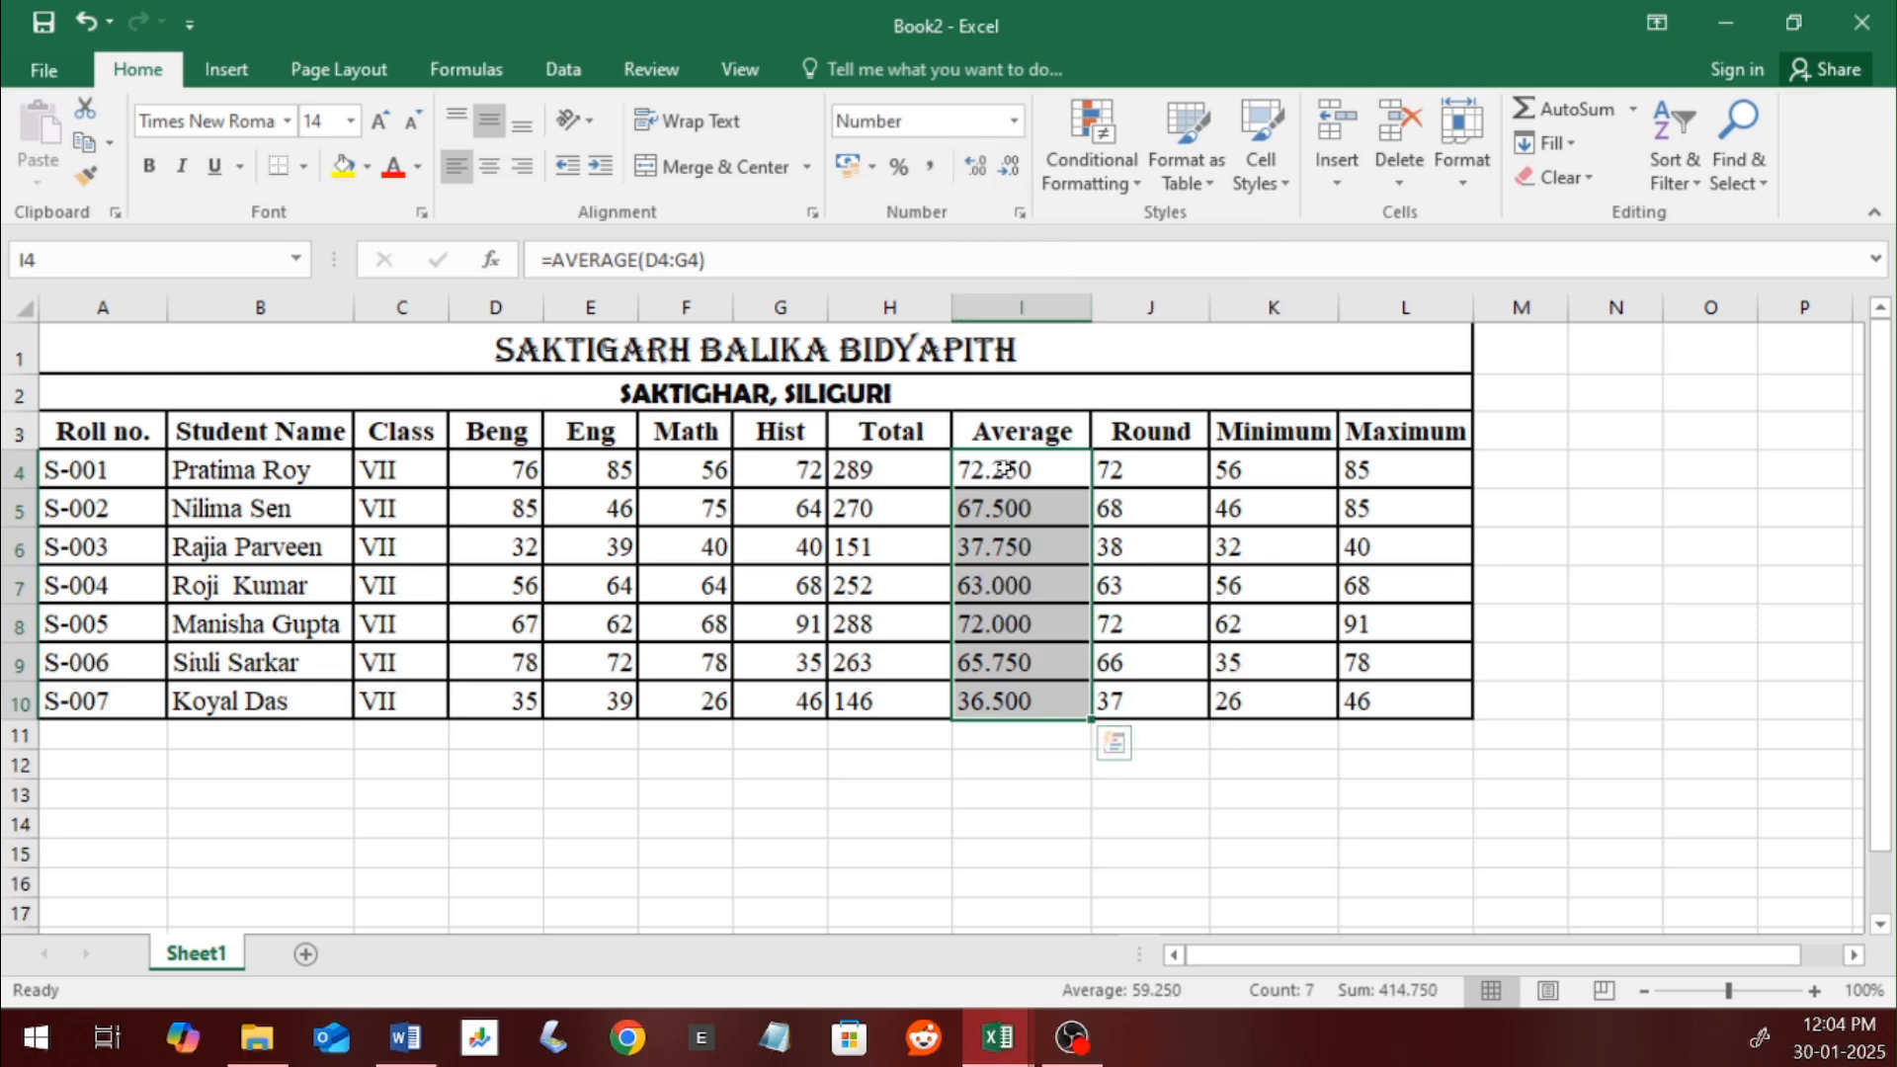
click(1008, 166)
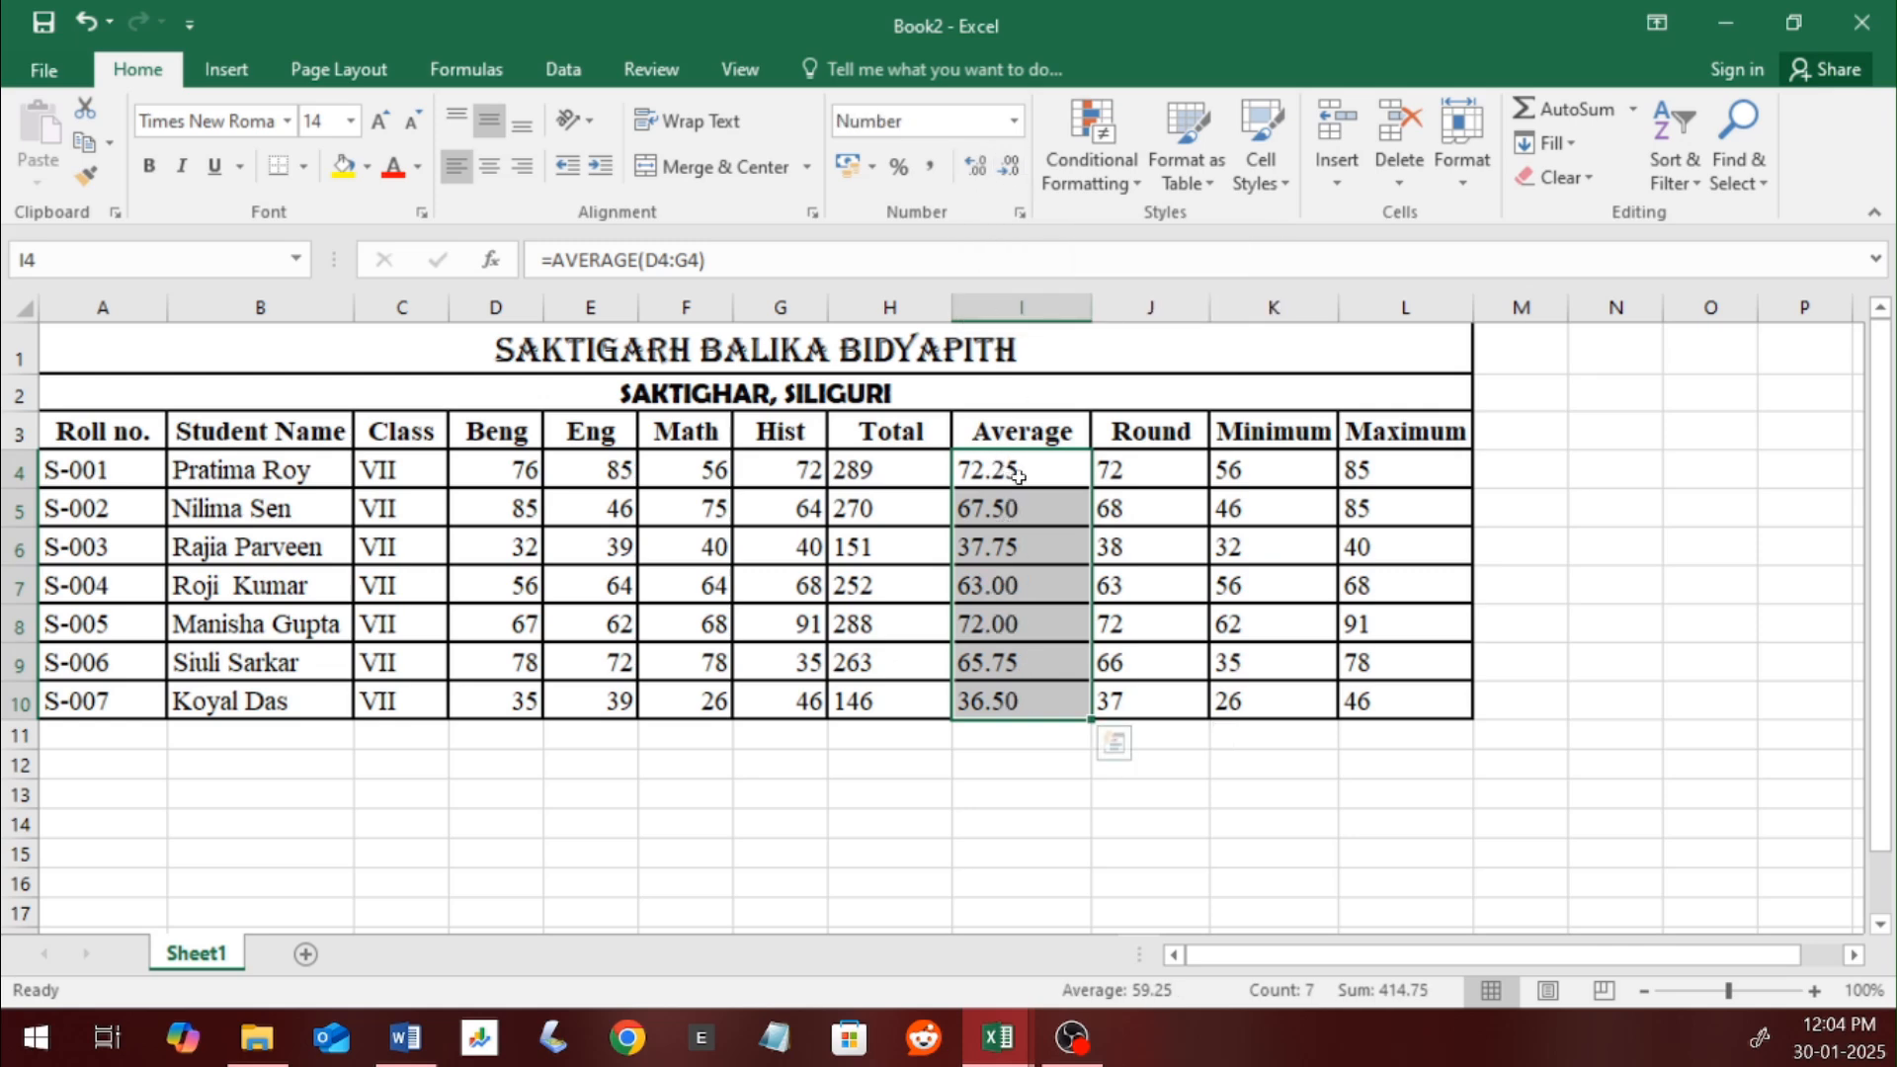
click(1018, 509)
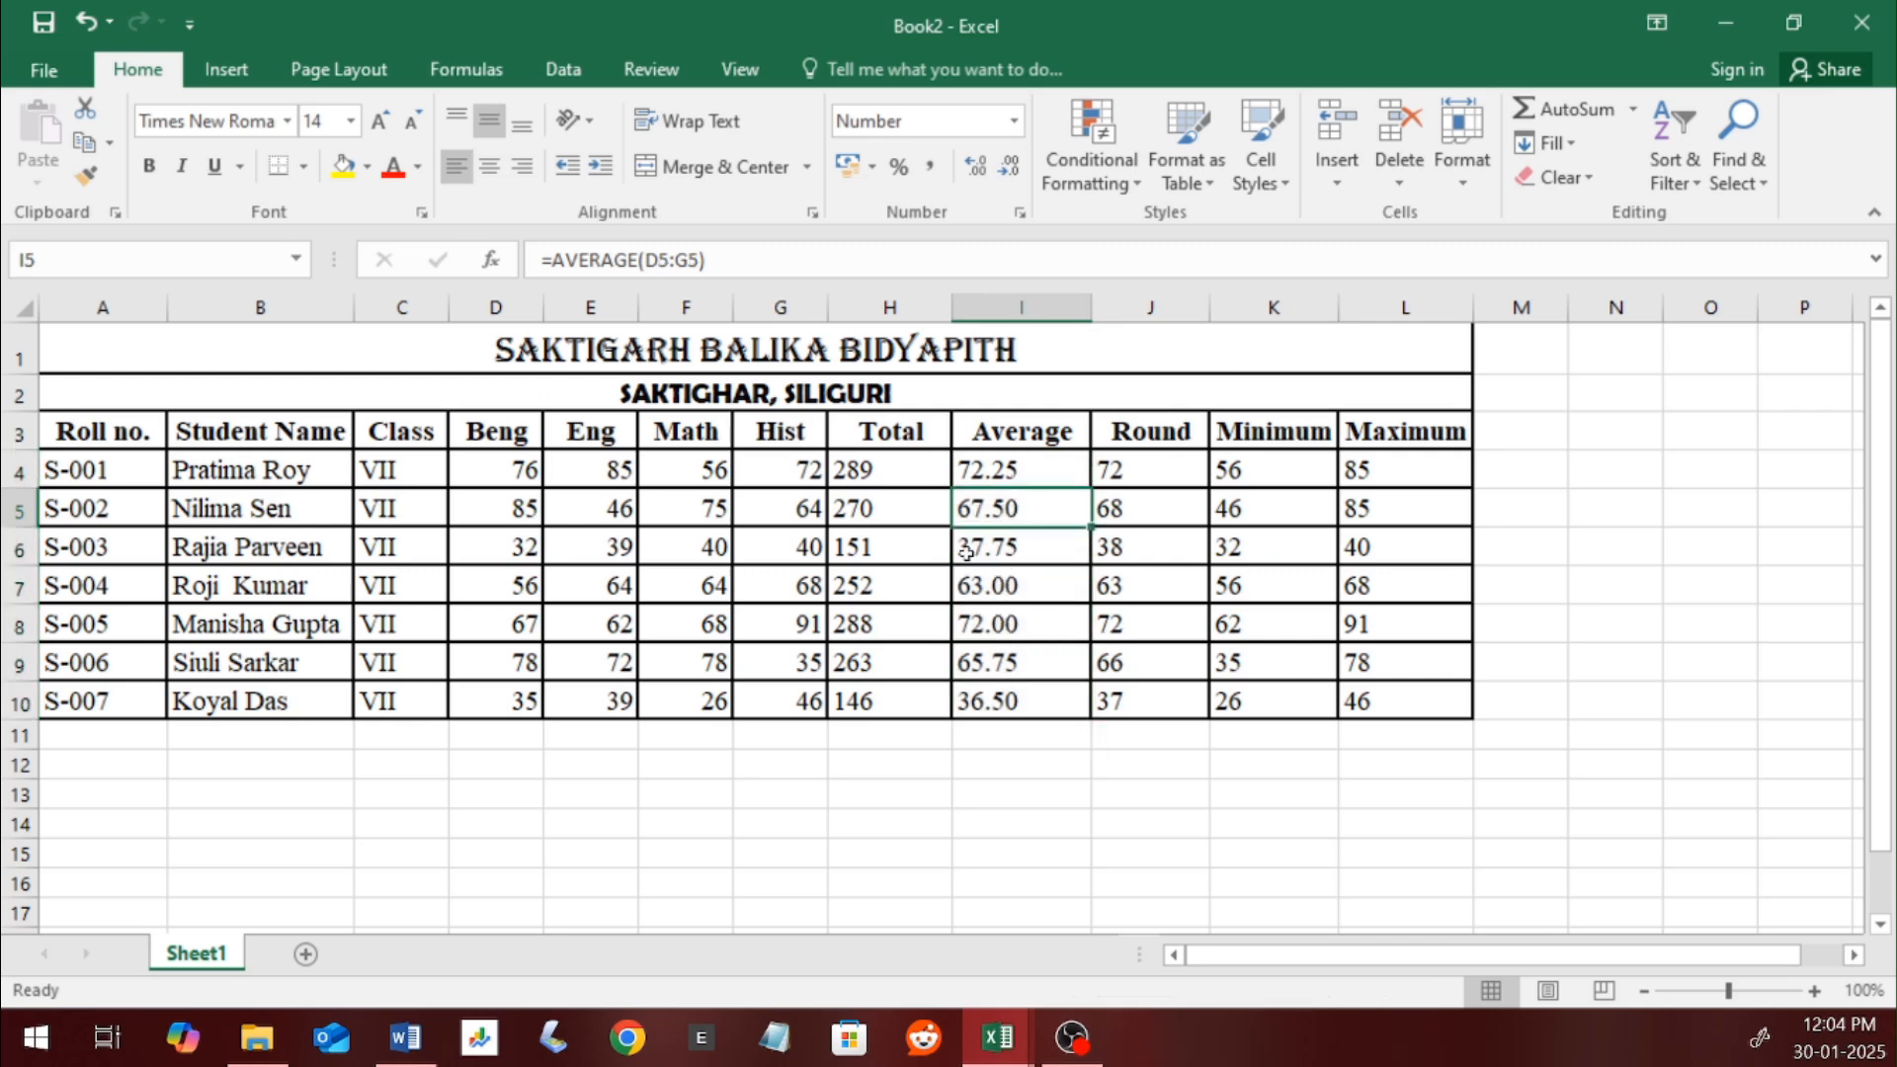
Step: Select the calculated results in H4:L10 for review and check the first student's total in H4
drag(874, 477, 1367, 688)
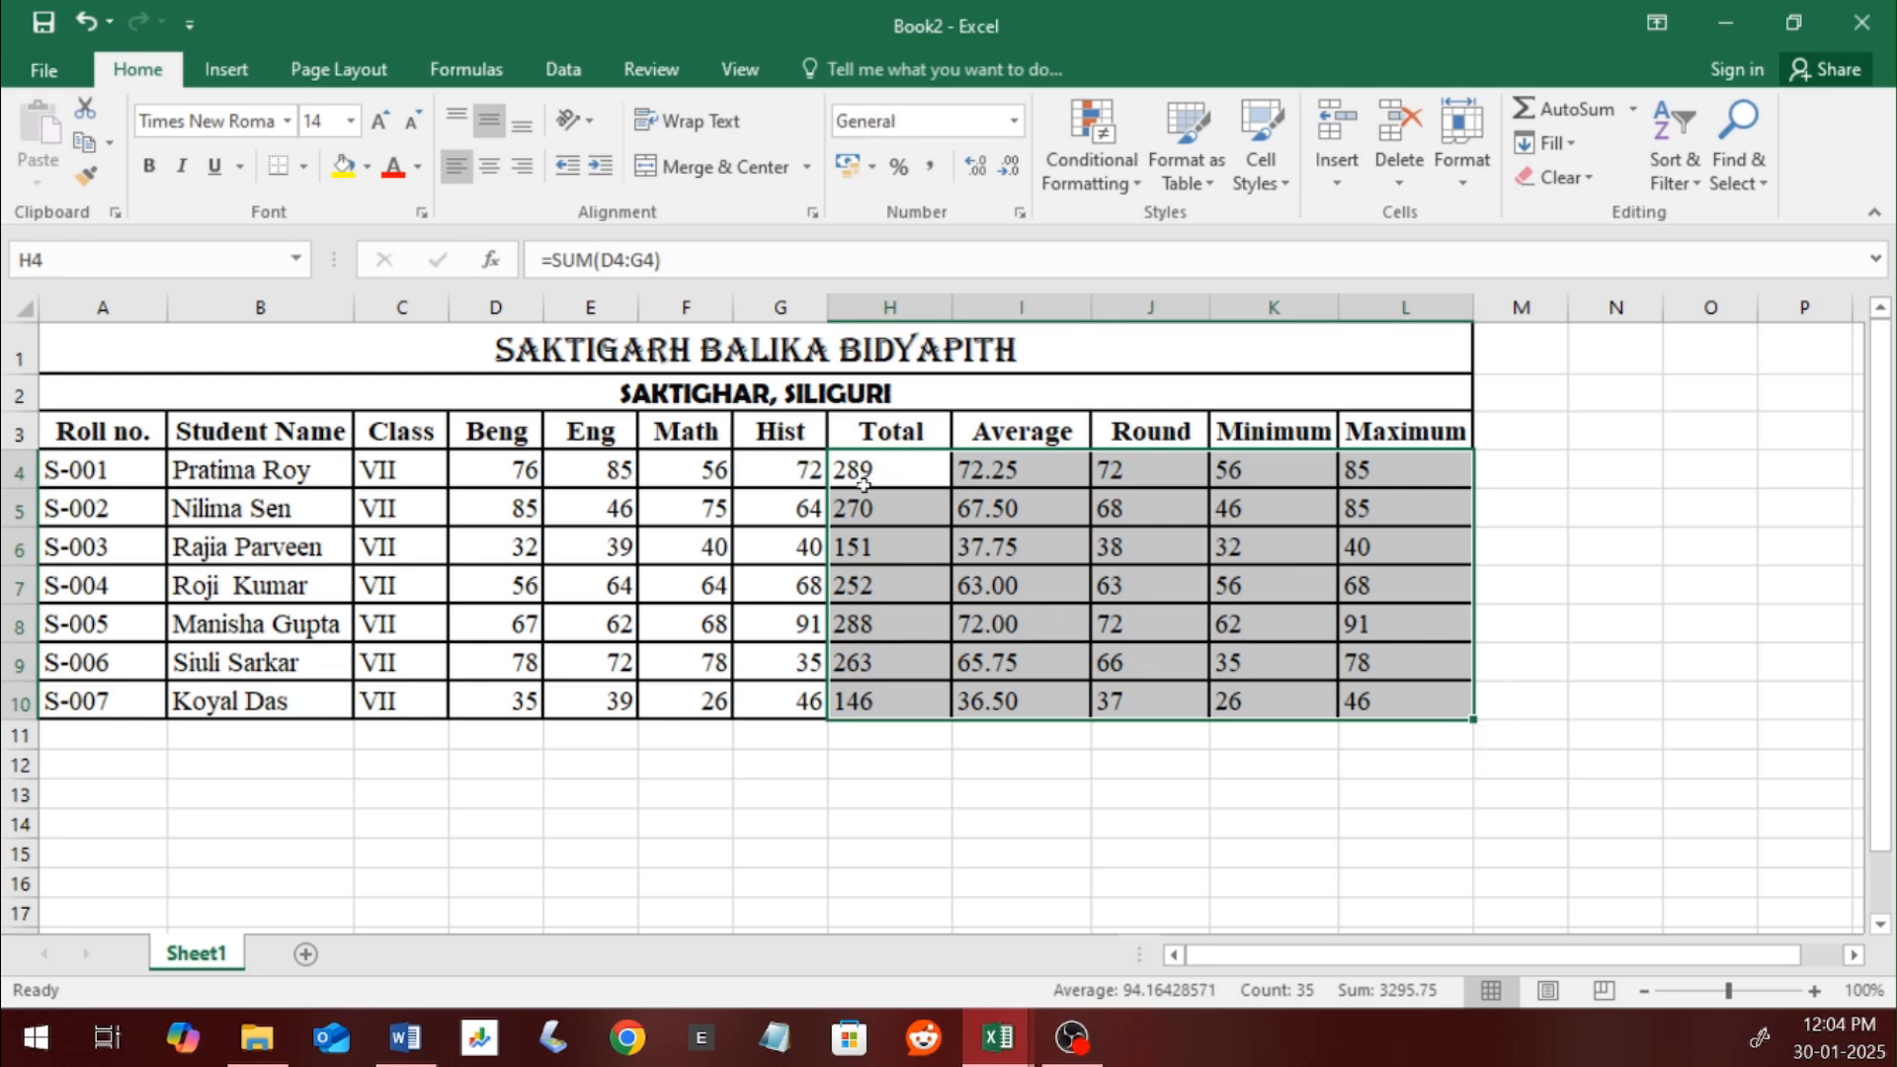
click(894, 481)
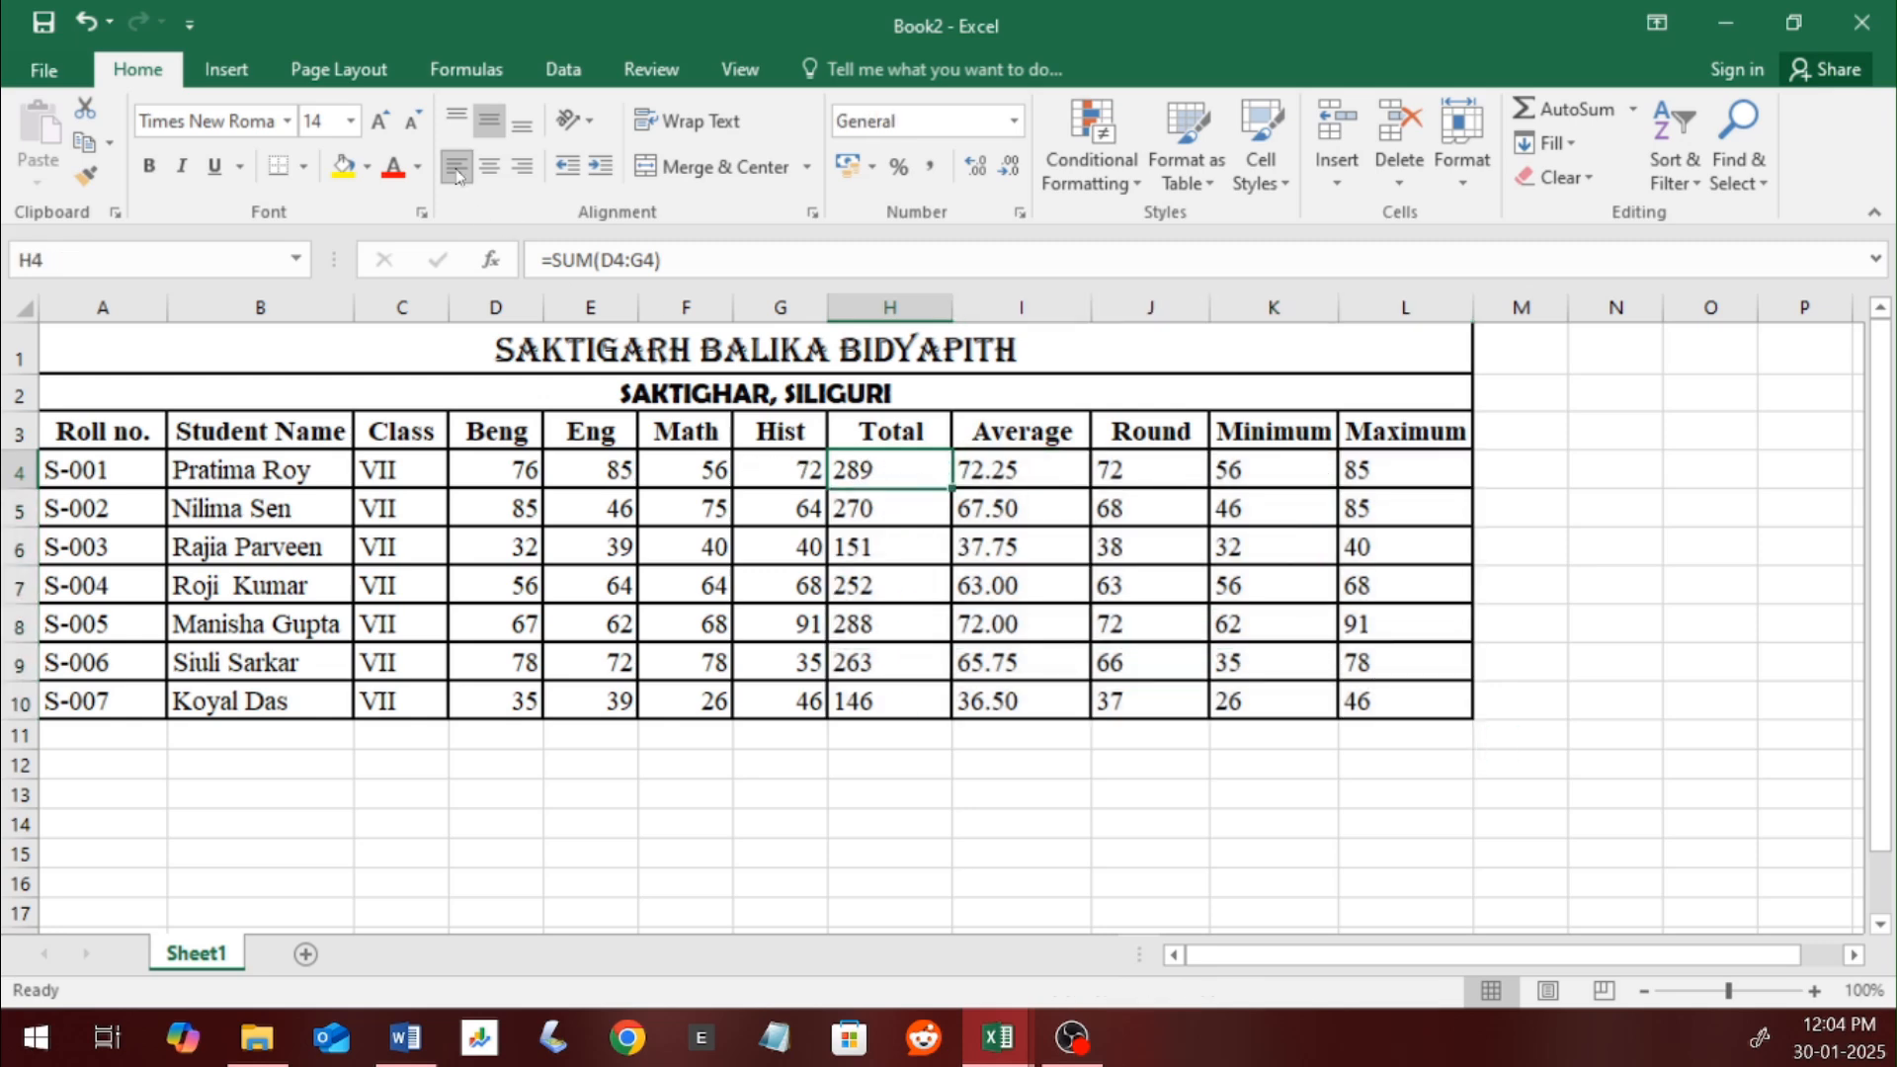
Step: Check the first student's SUM formula in H4 and right-align the calculated results in H4:L10
click(534, 170)
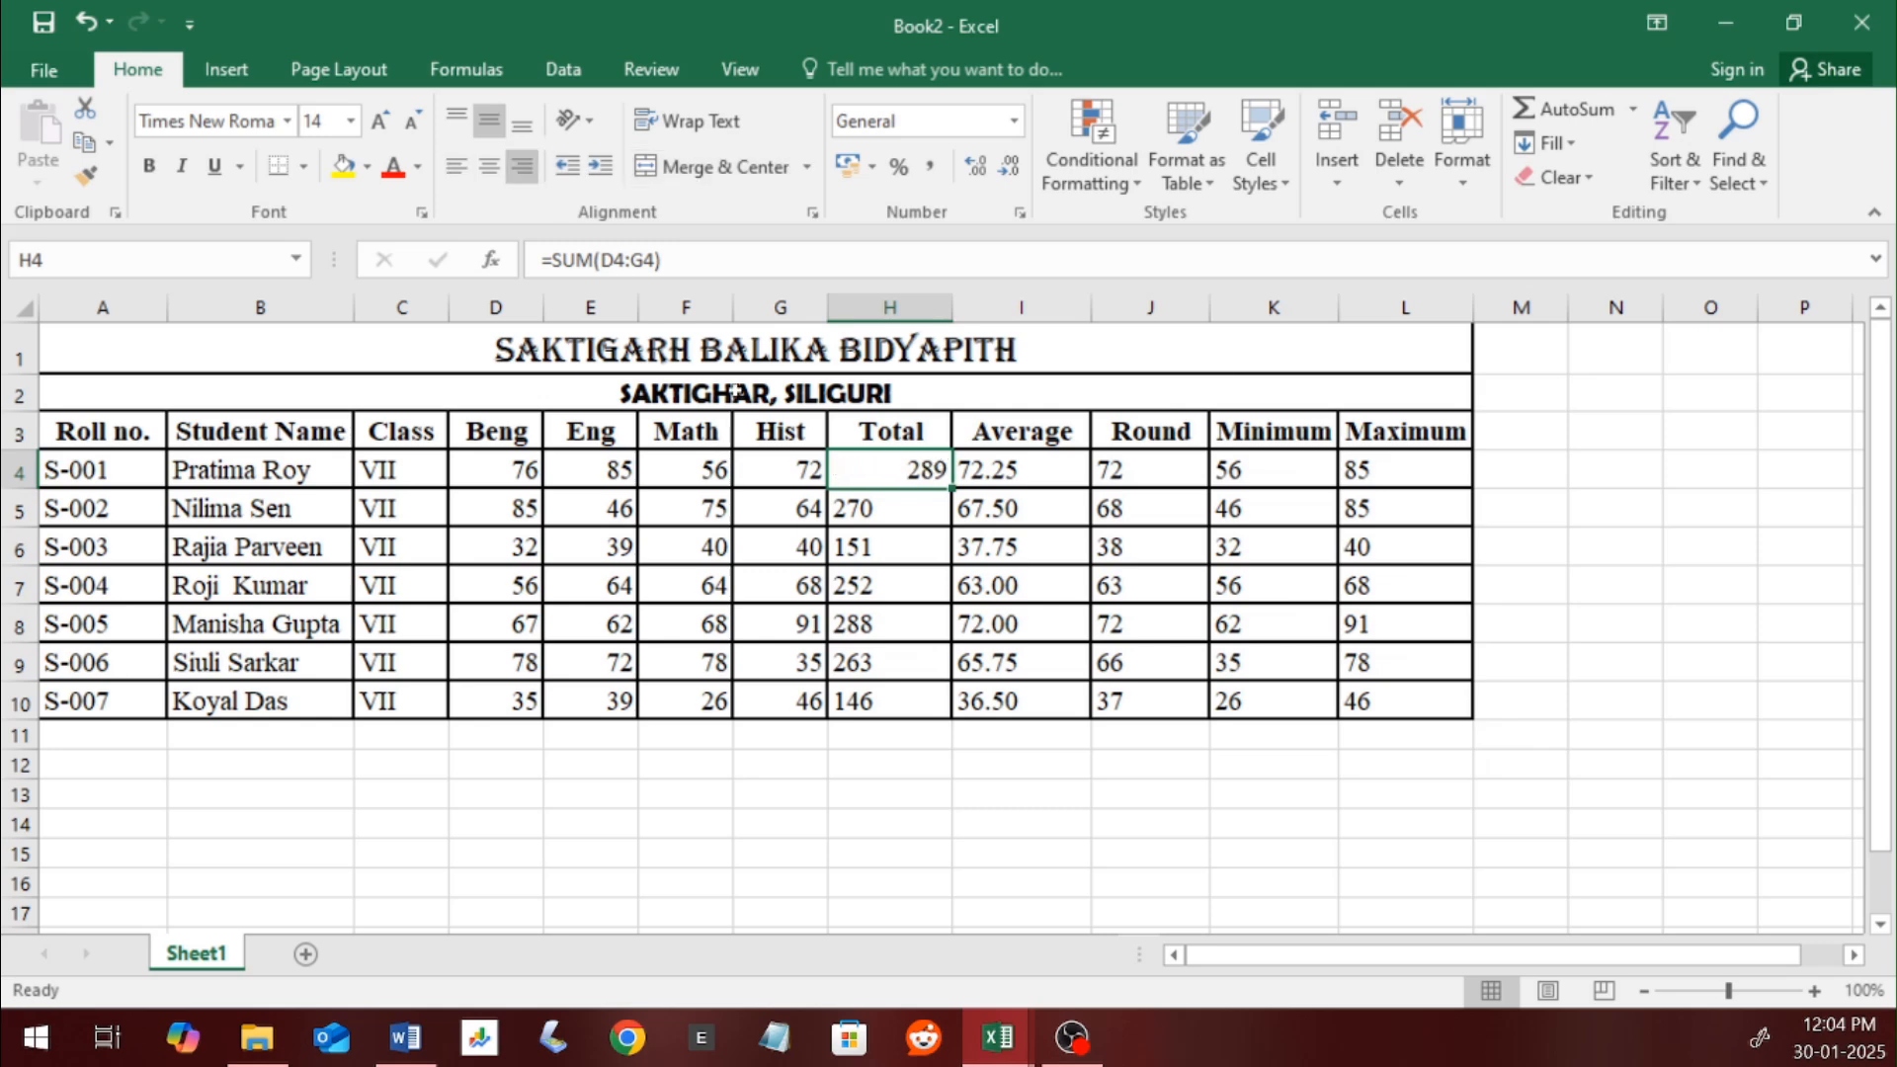
double_click(902, 464)
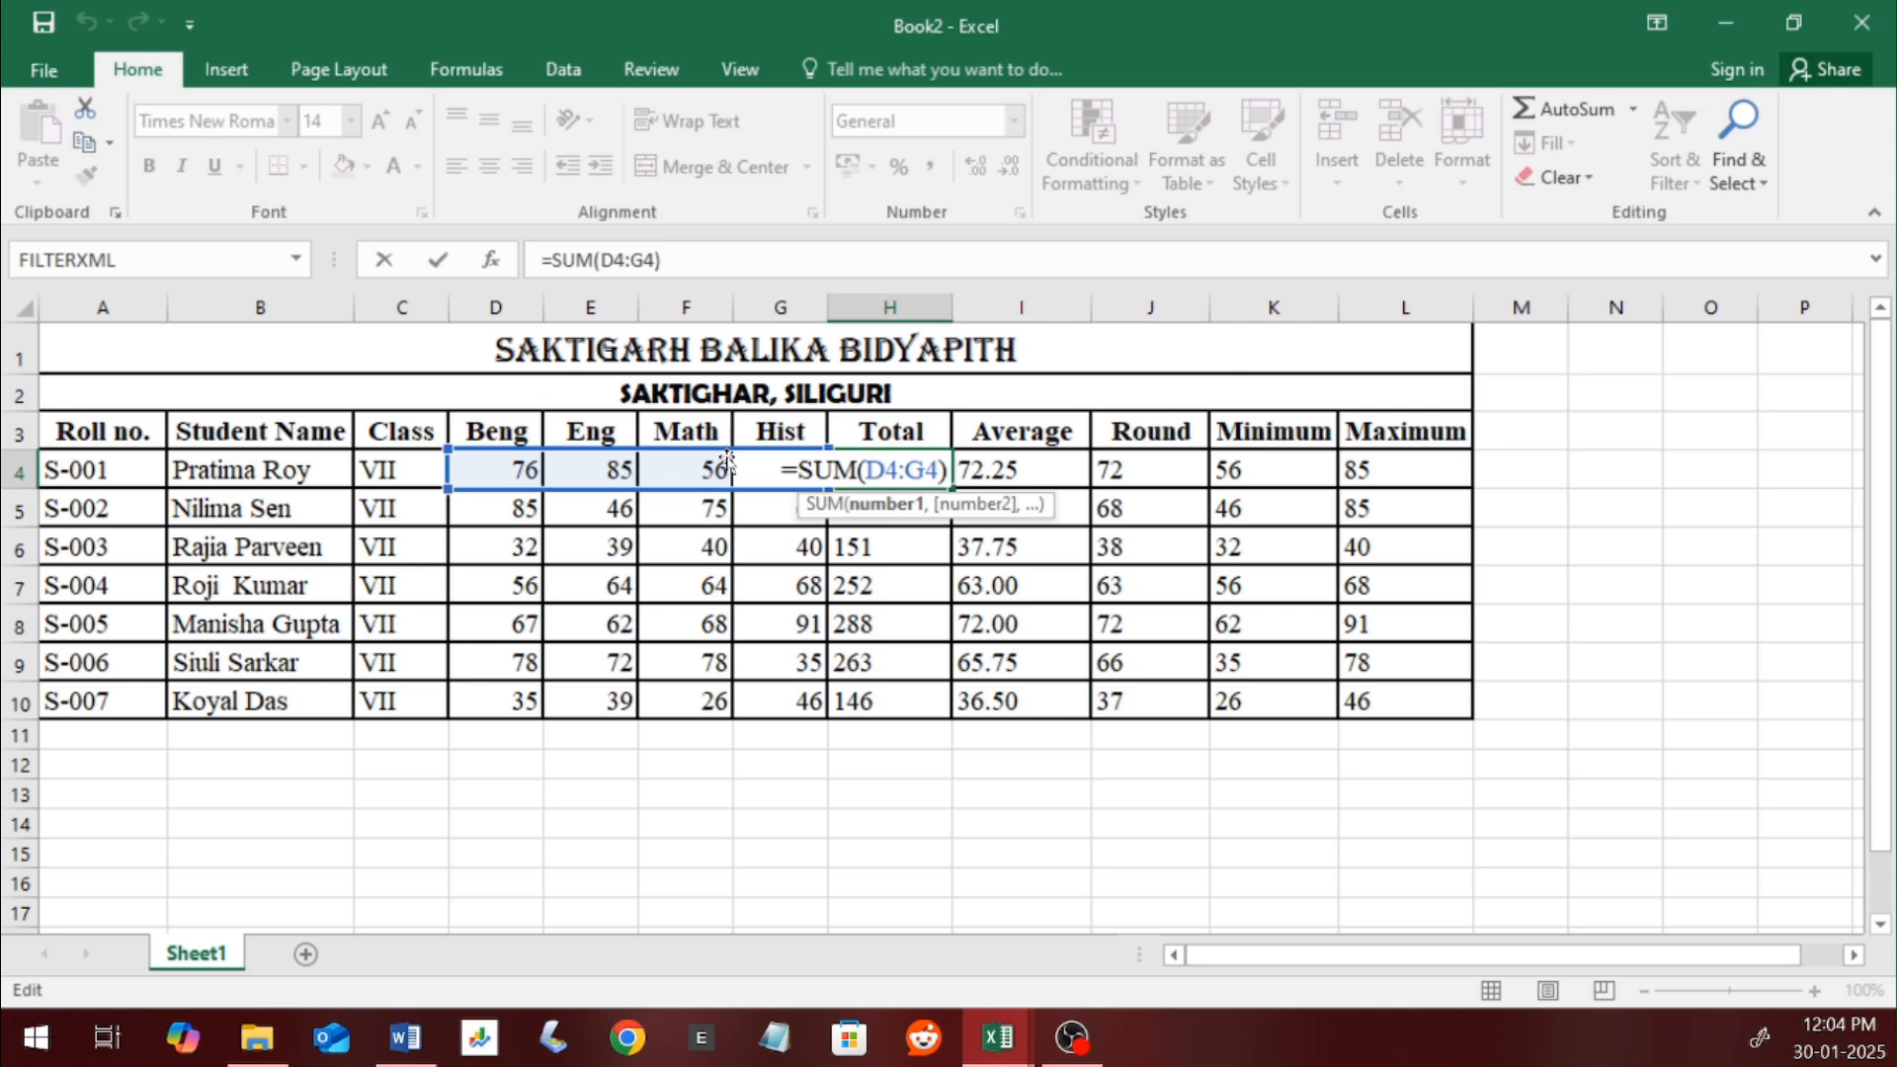
key(Return)
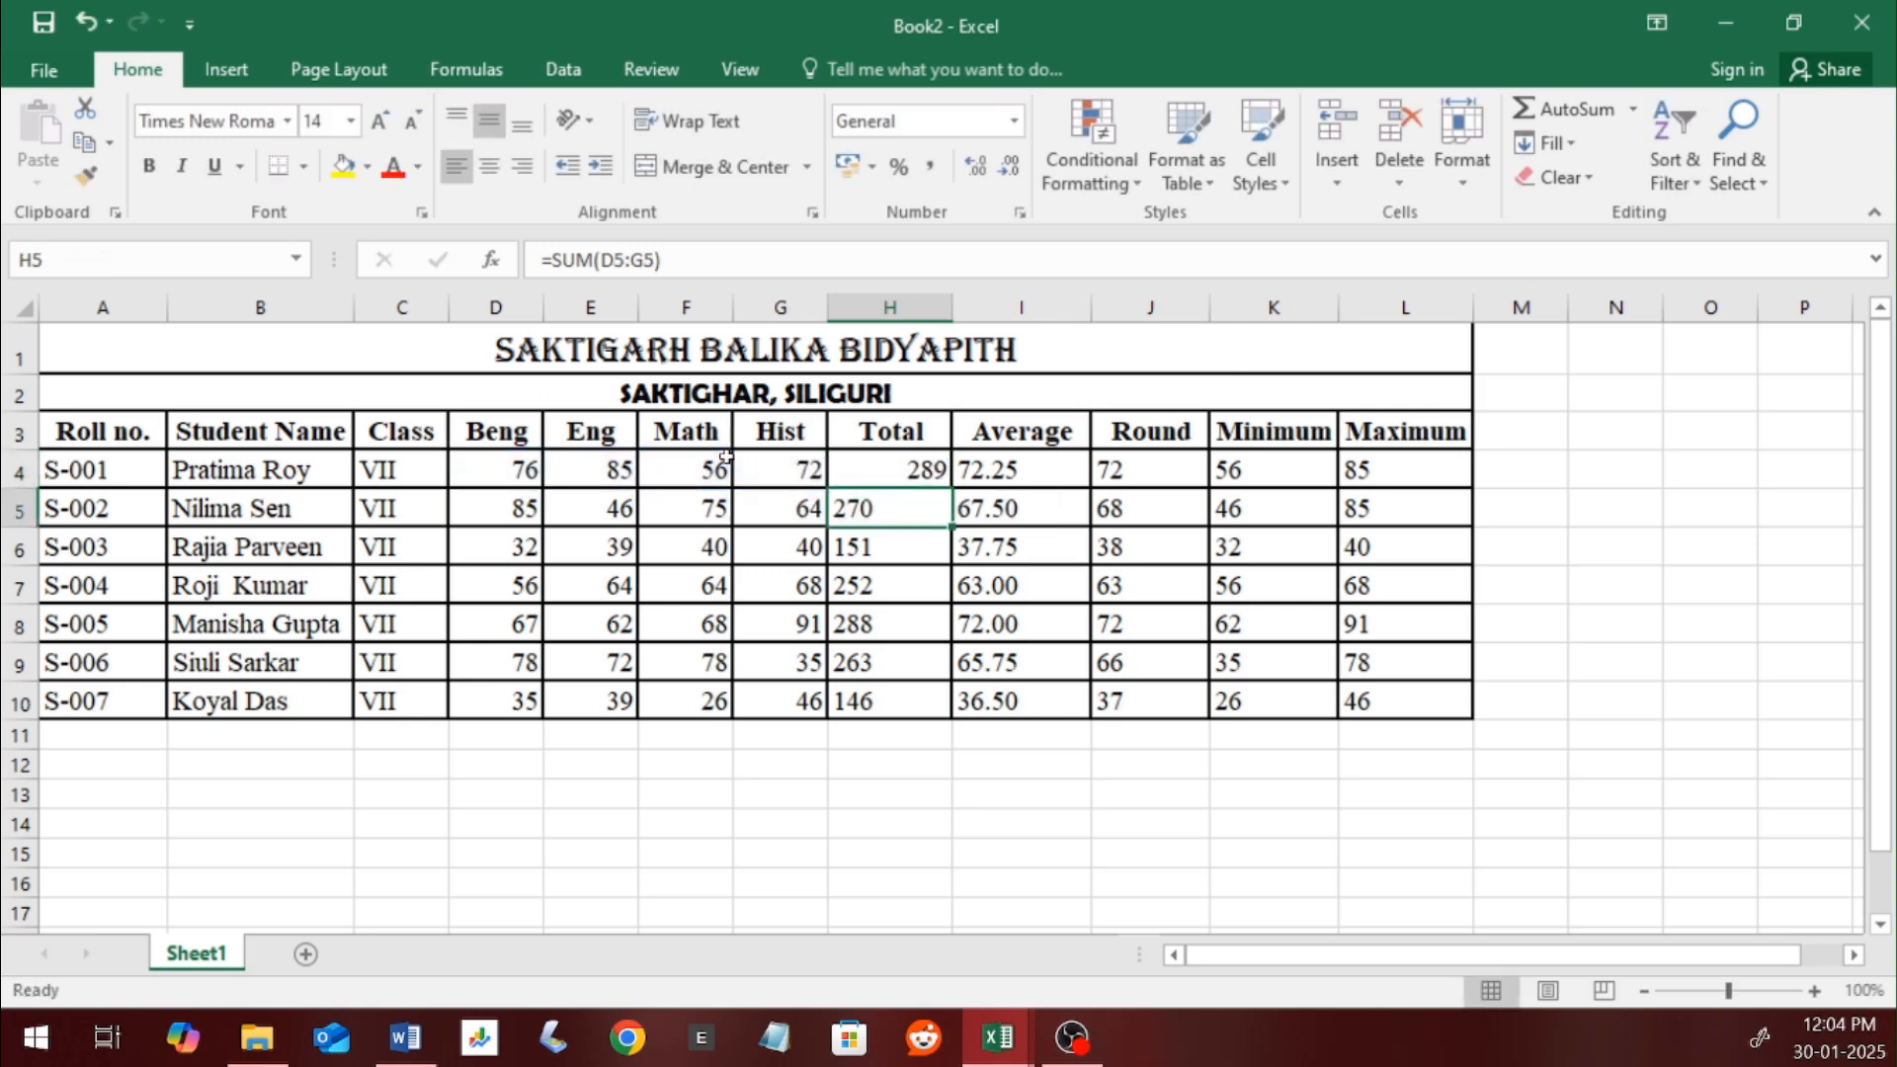
click(904, 462)
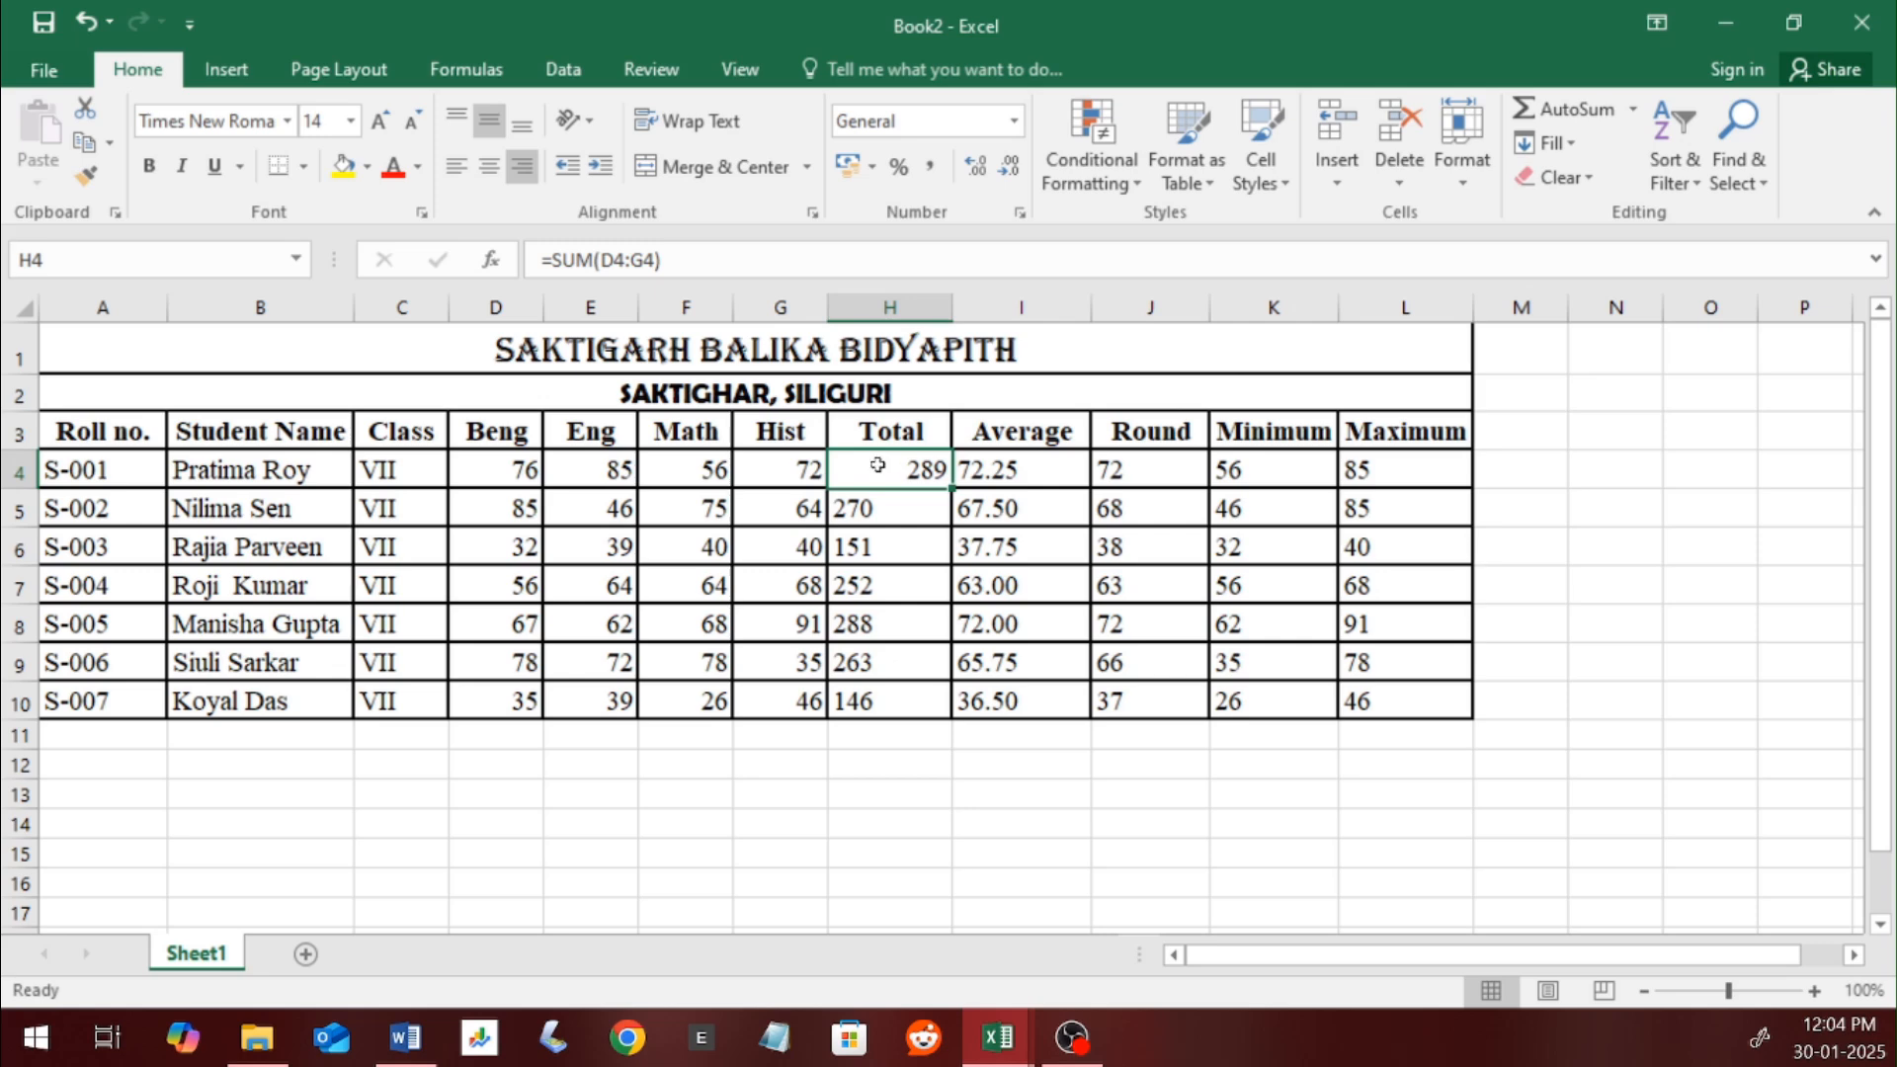
drag(877, 465, 1371, 699)
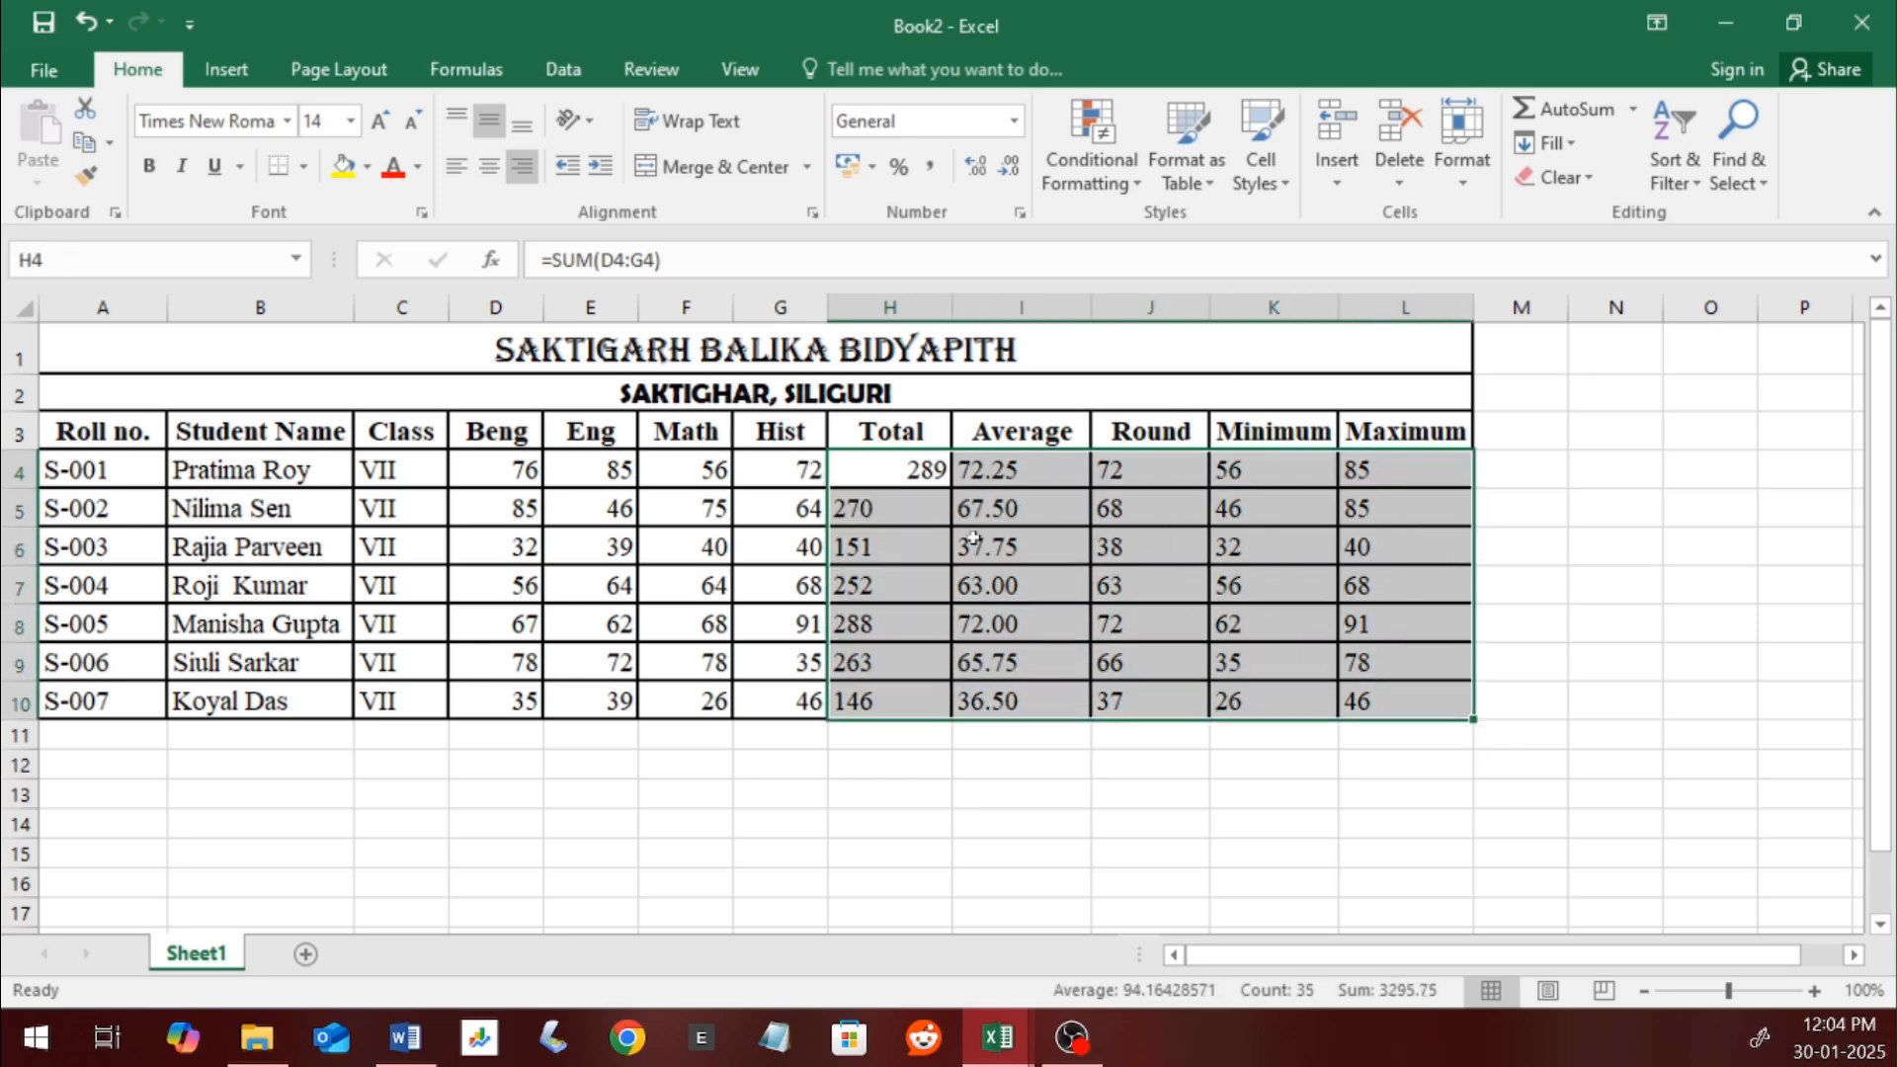
drag(865, 471, 1375, 701)
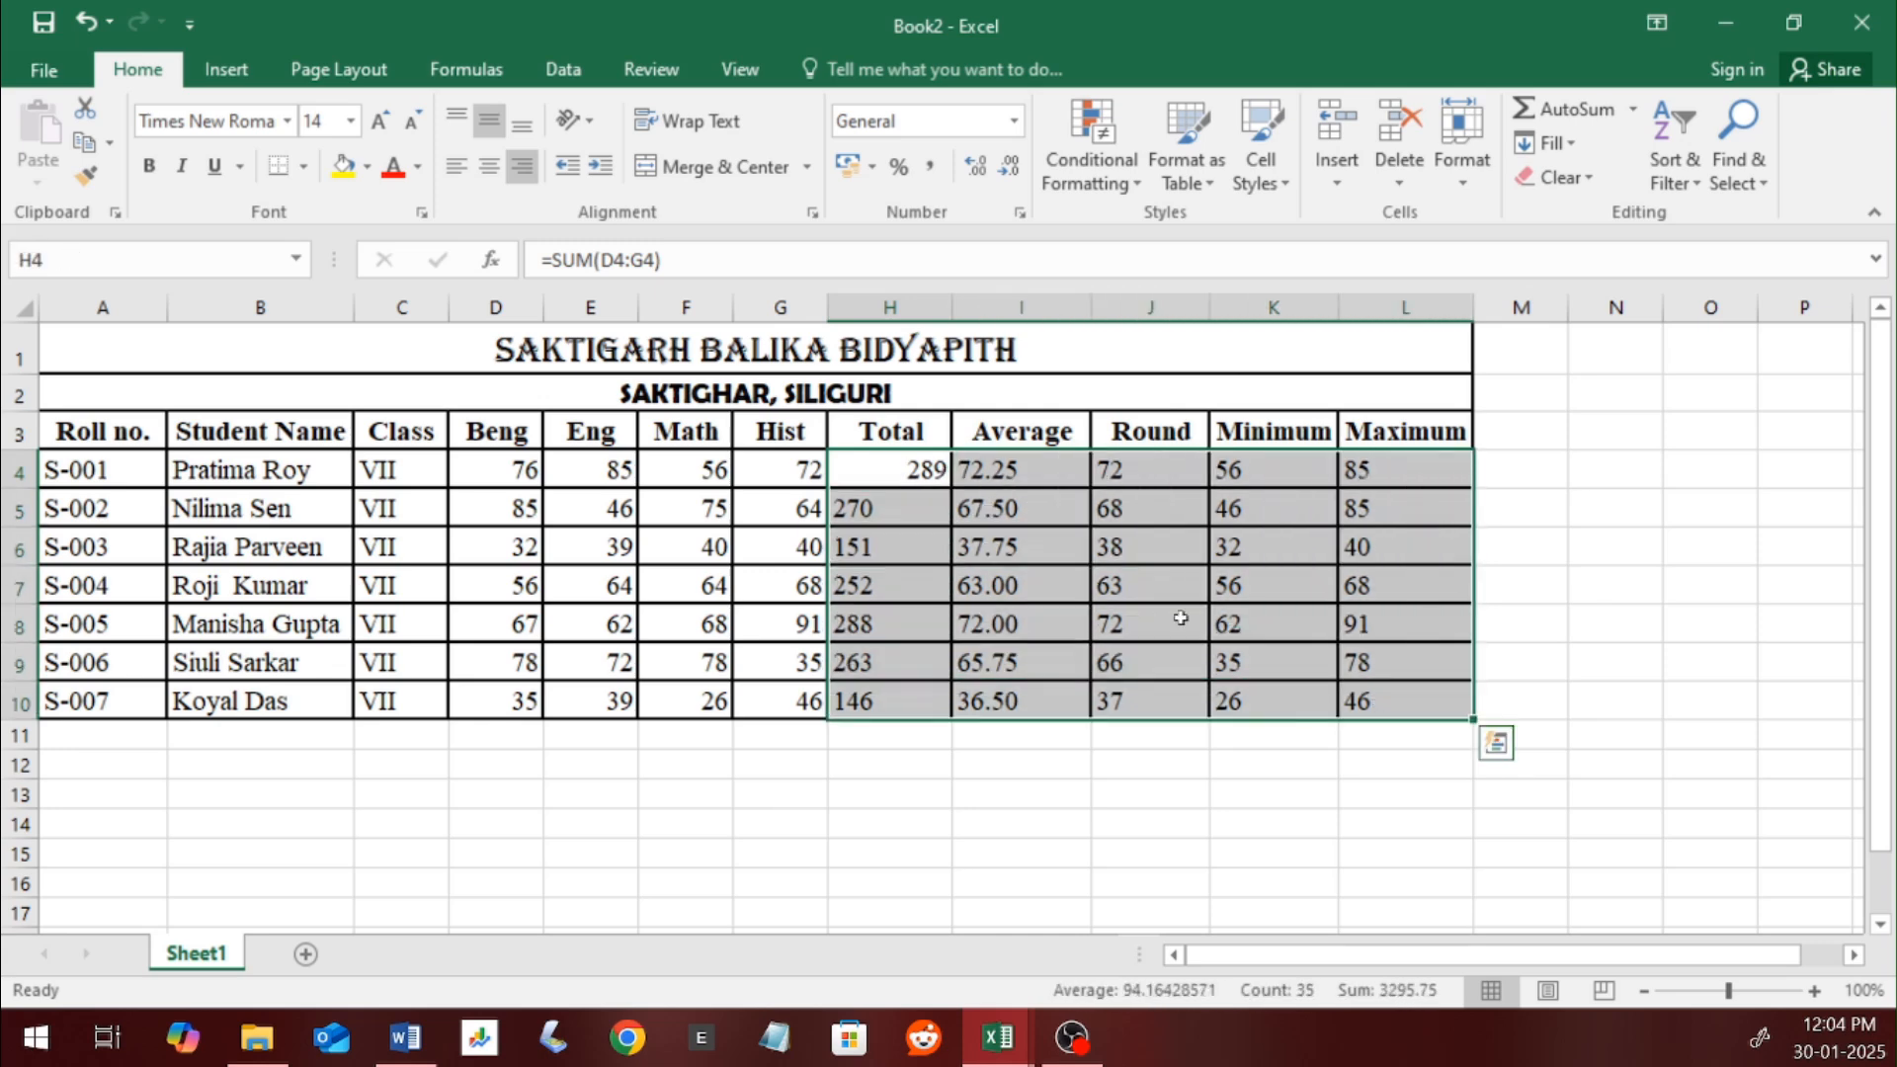
click(523, 168)
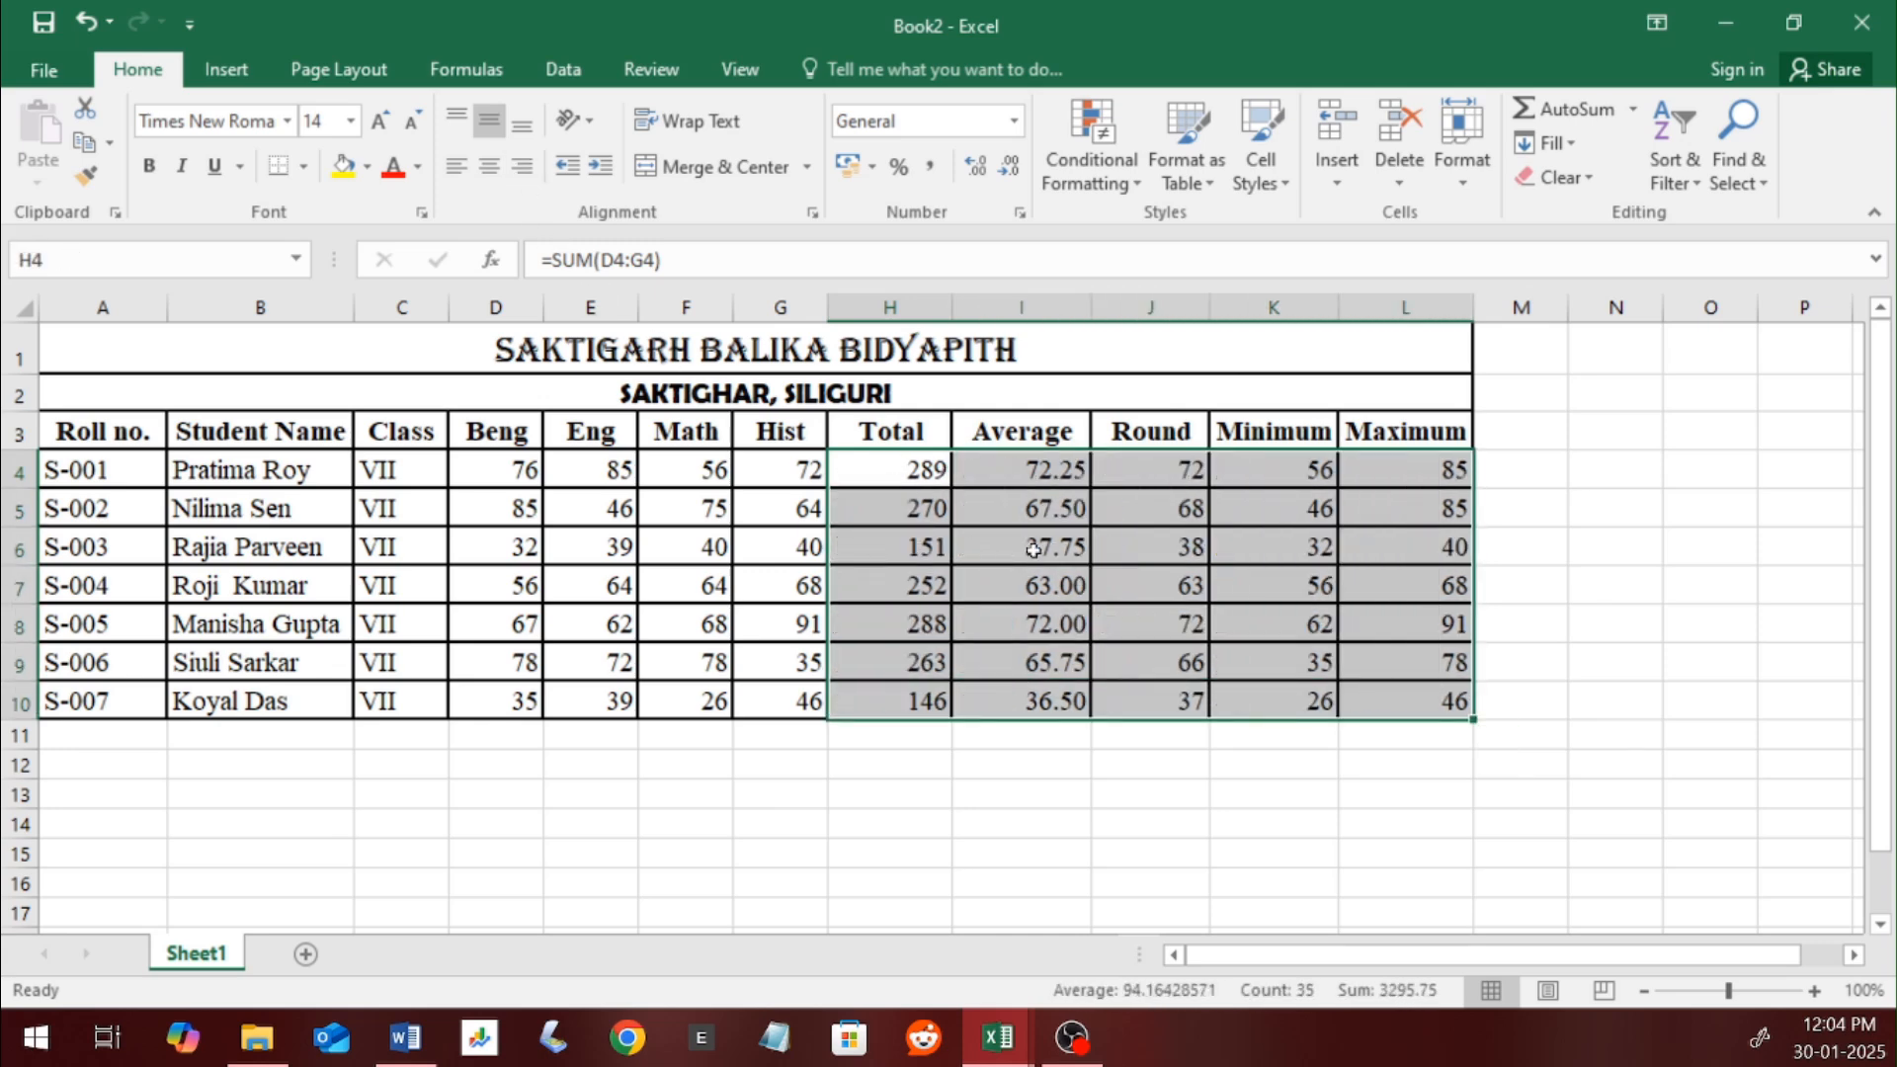
click(1004, 559)
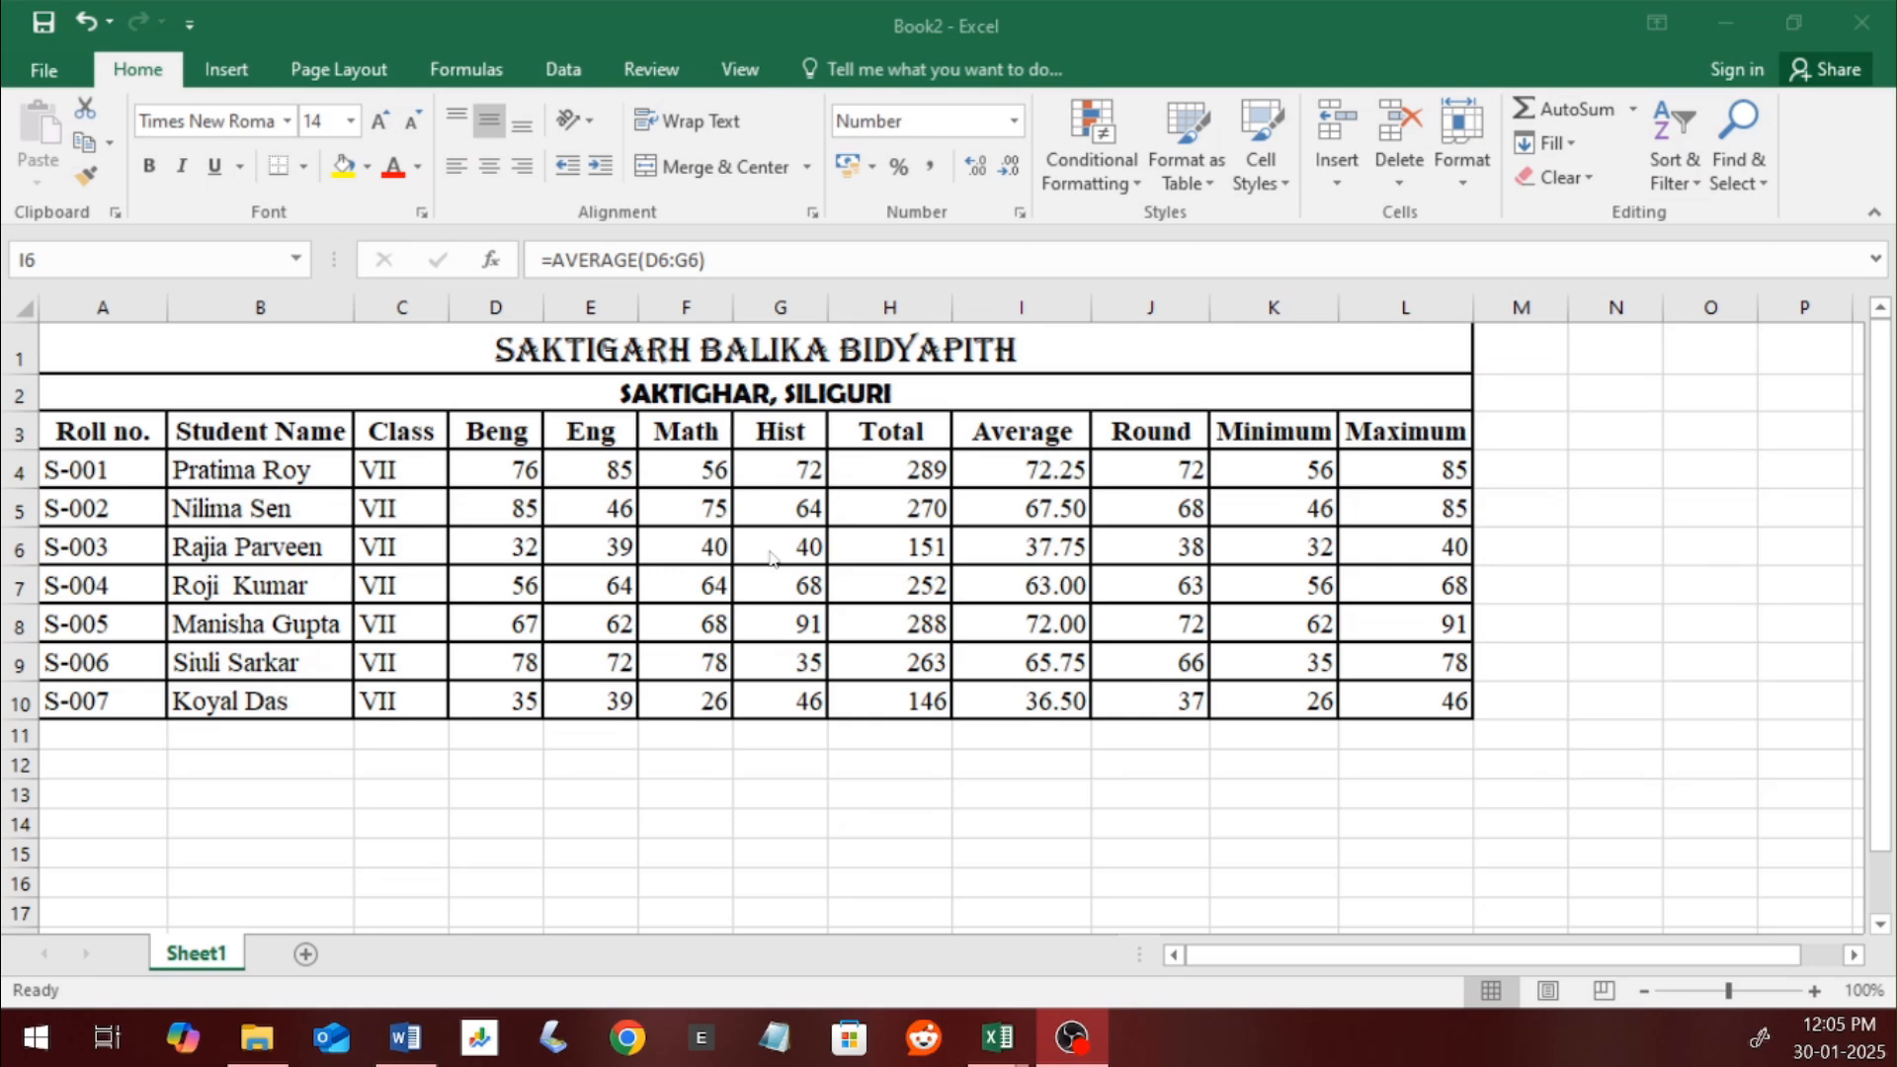
key(alt+Tab)
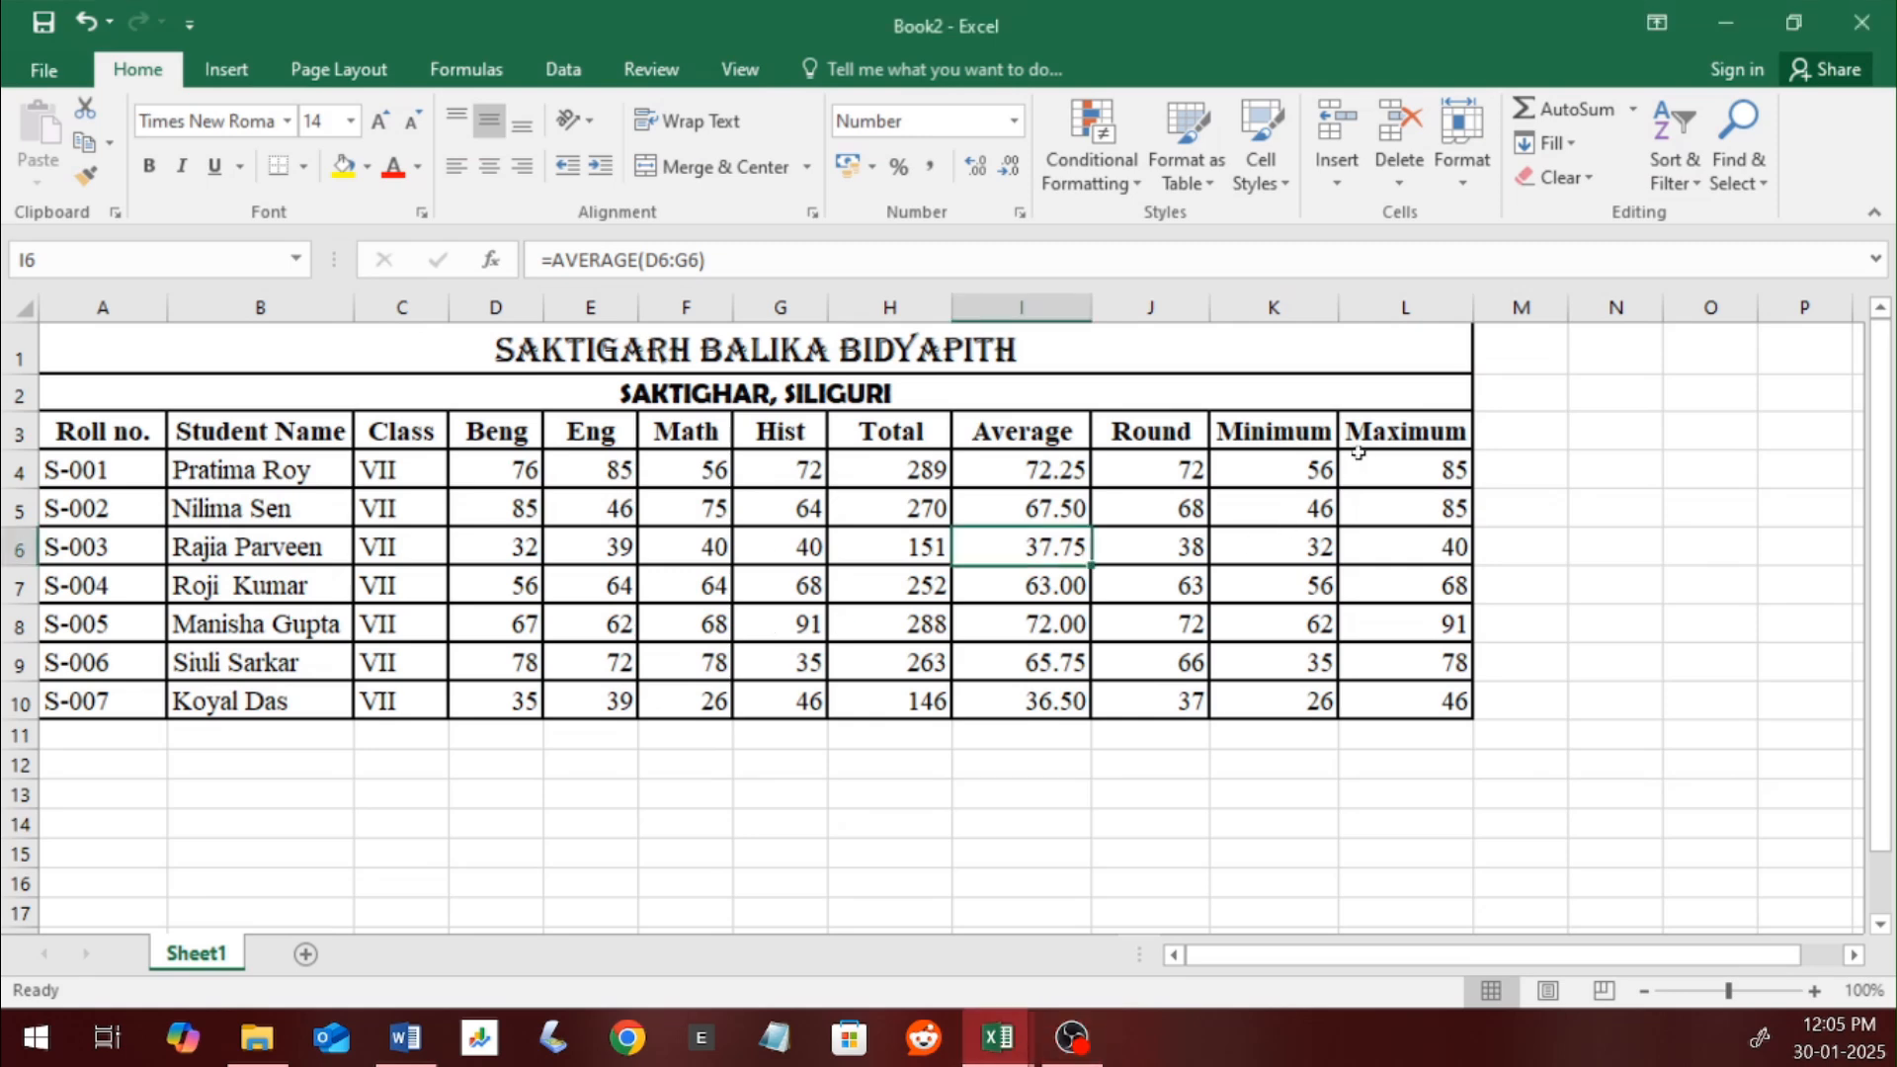
click(1358, 454)
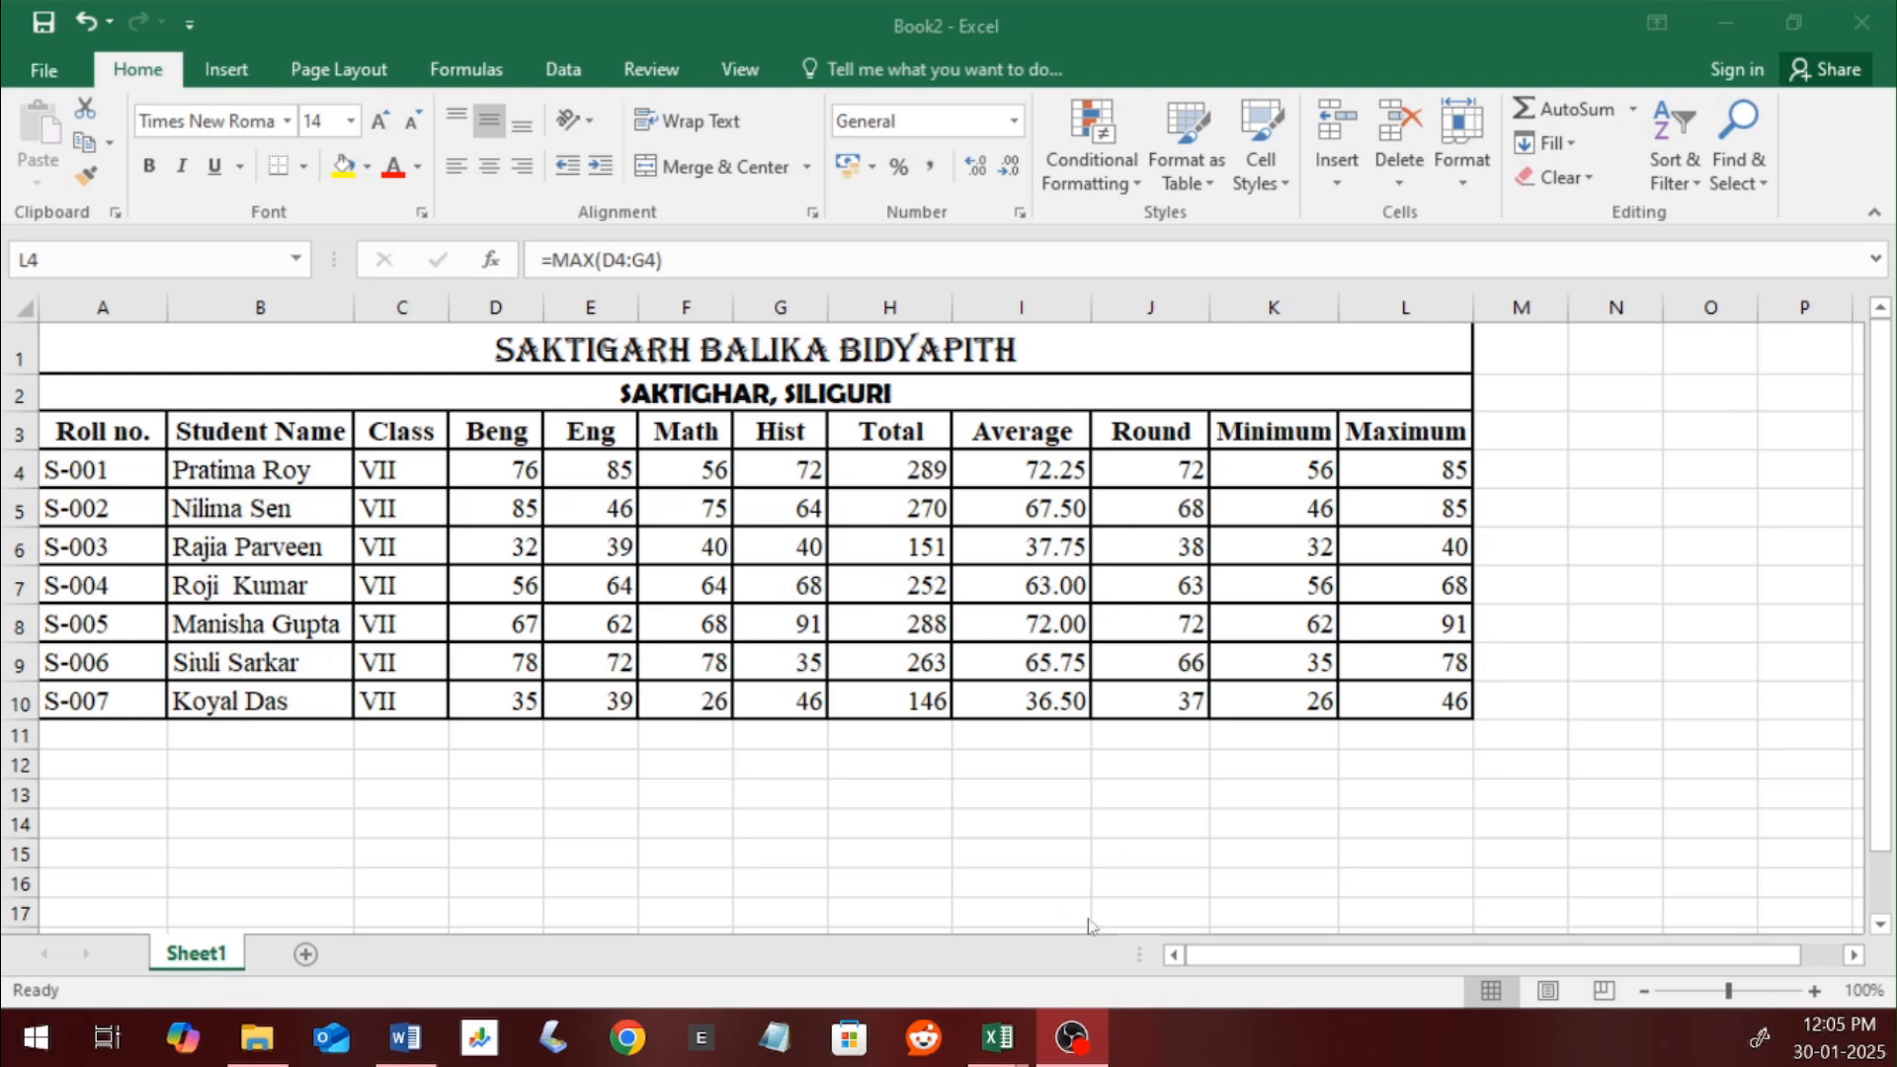
Step: Switch to the EXCEL DAY 3 workbook and copy the Power, Number and Value table A2:K4 from Sheet2
mouse_move(998, 1037)
click(826, 895)
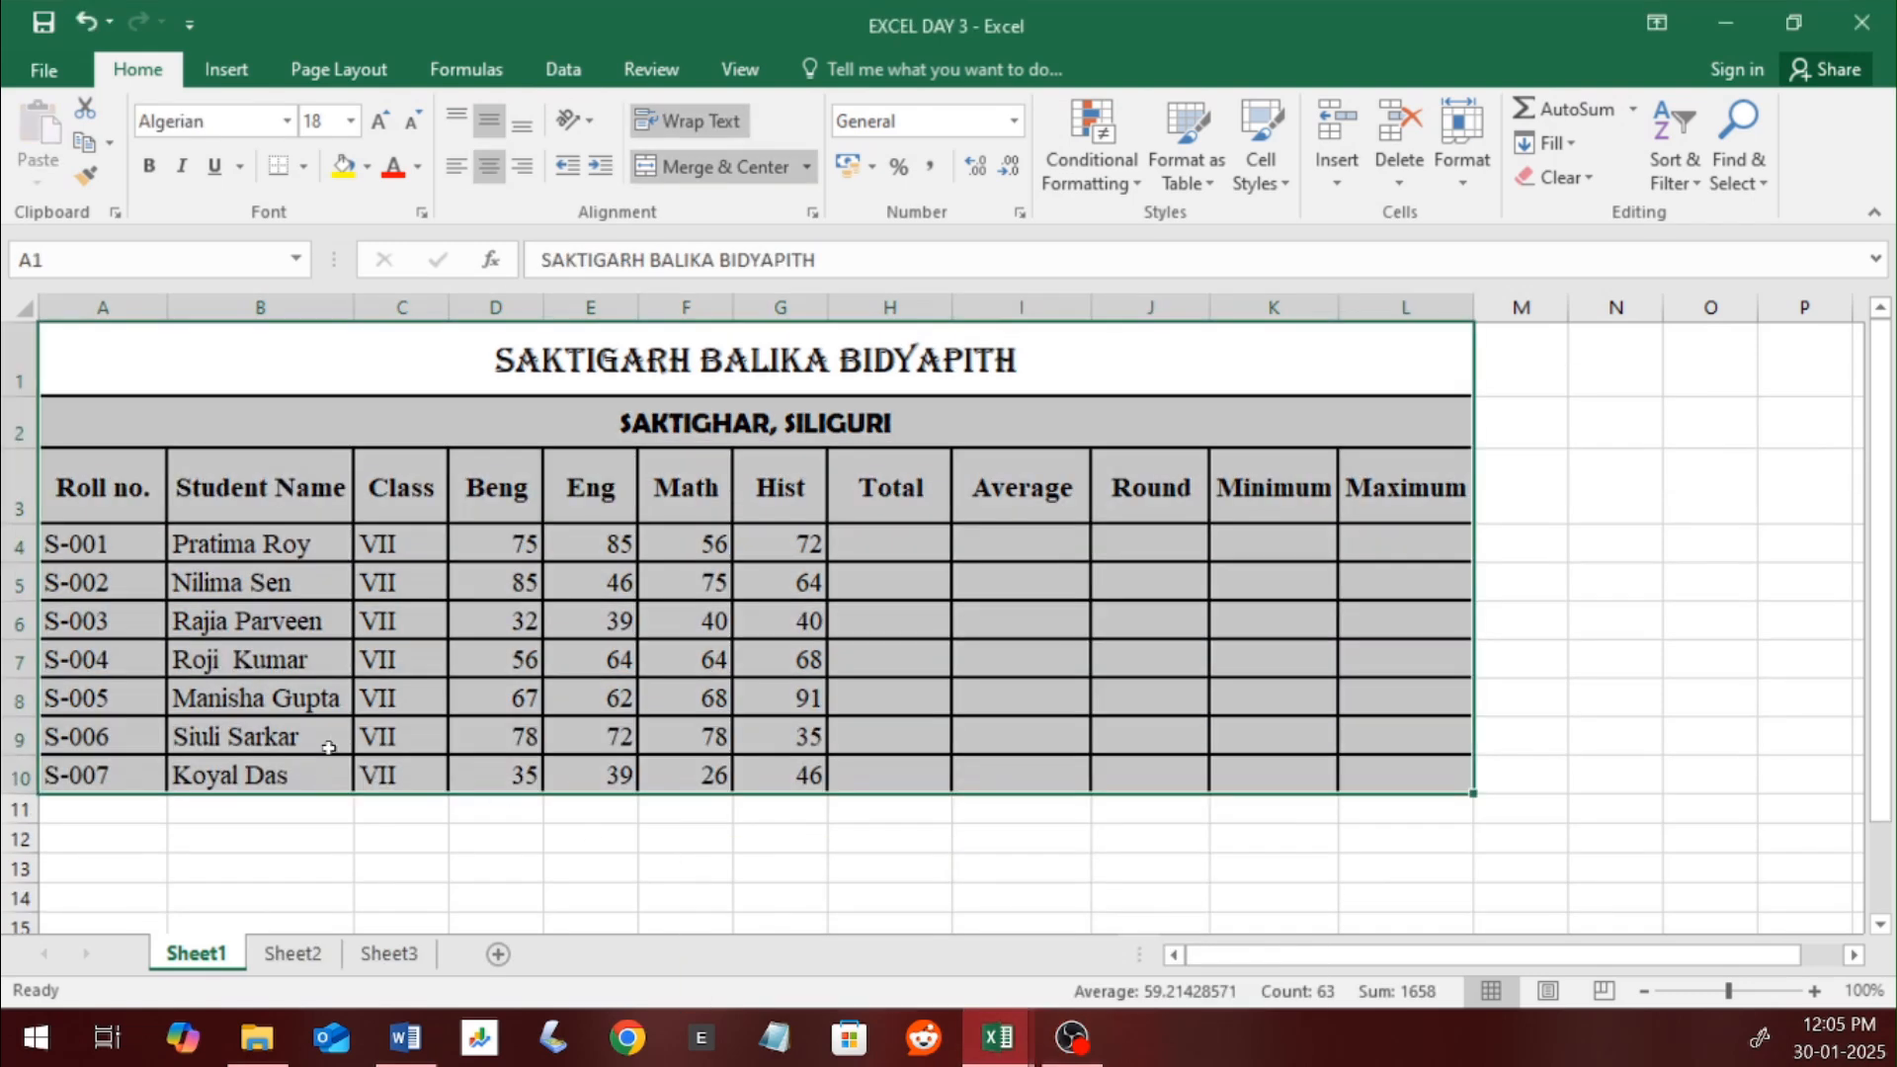
click(314, 845)
click(318, 954)
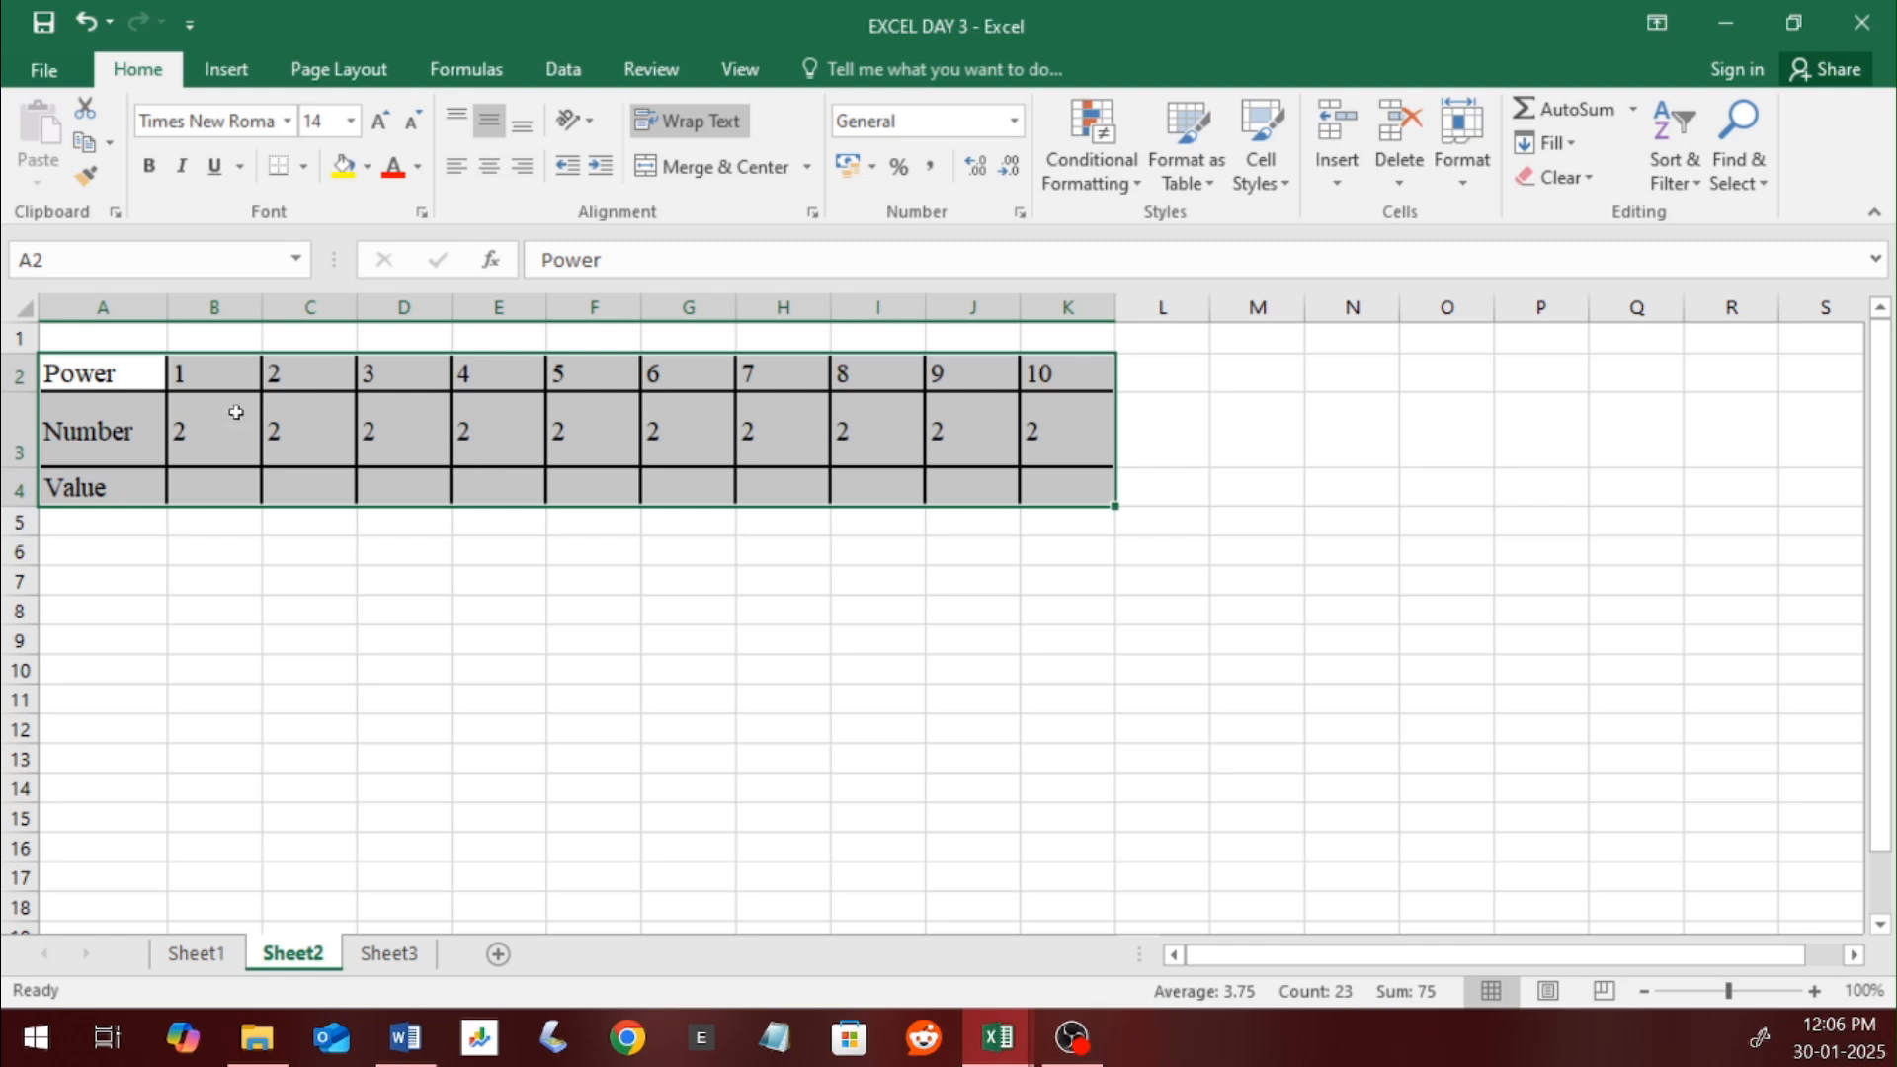
click(92, 146)
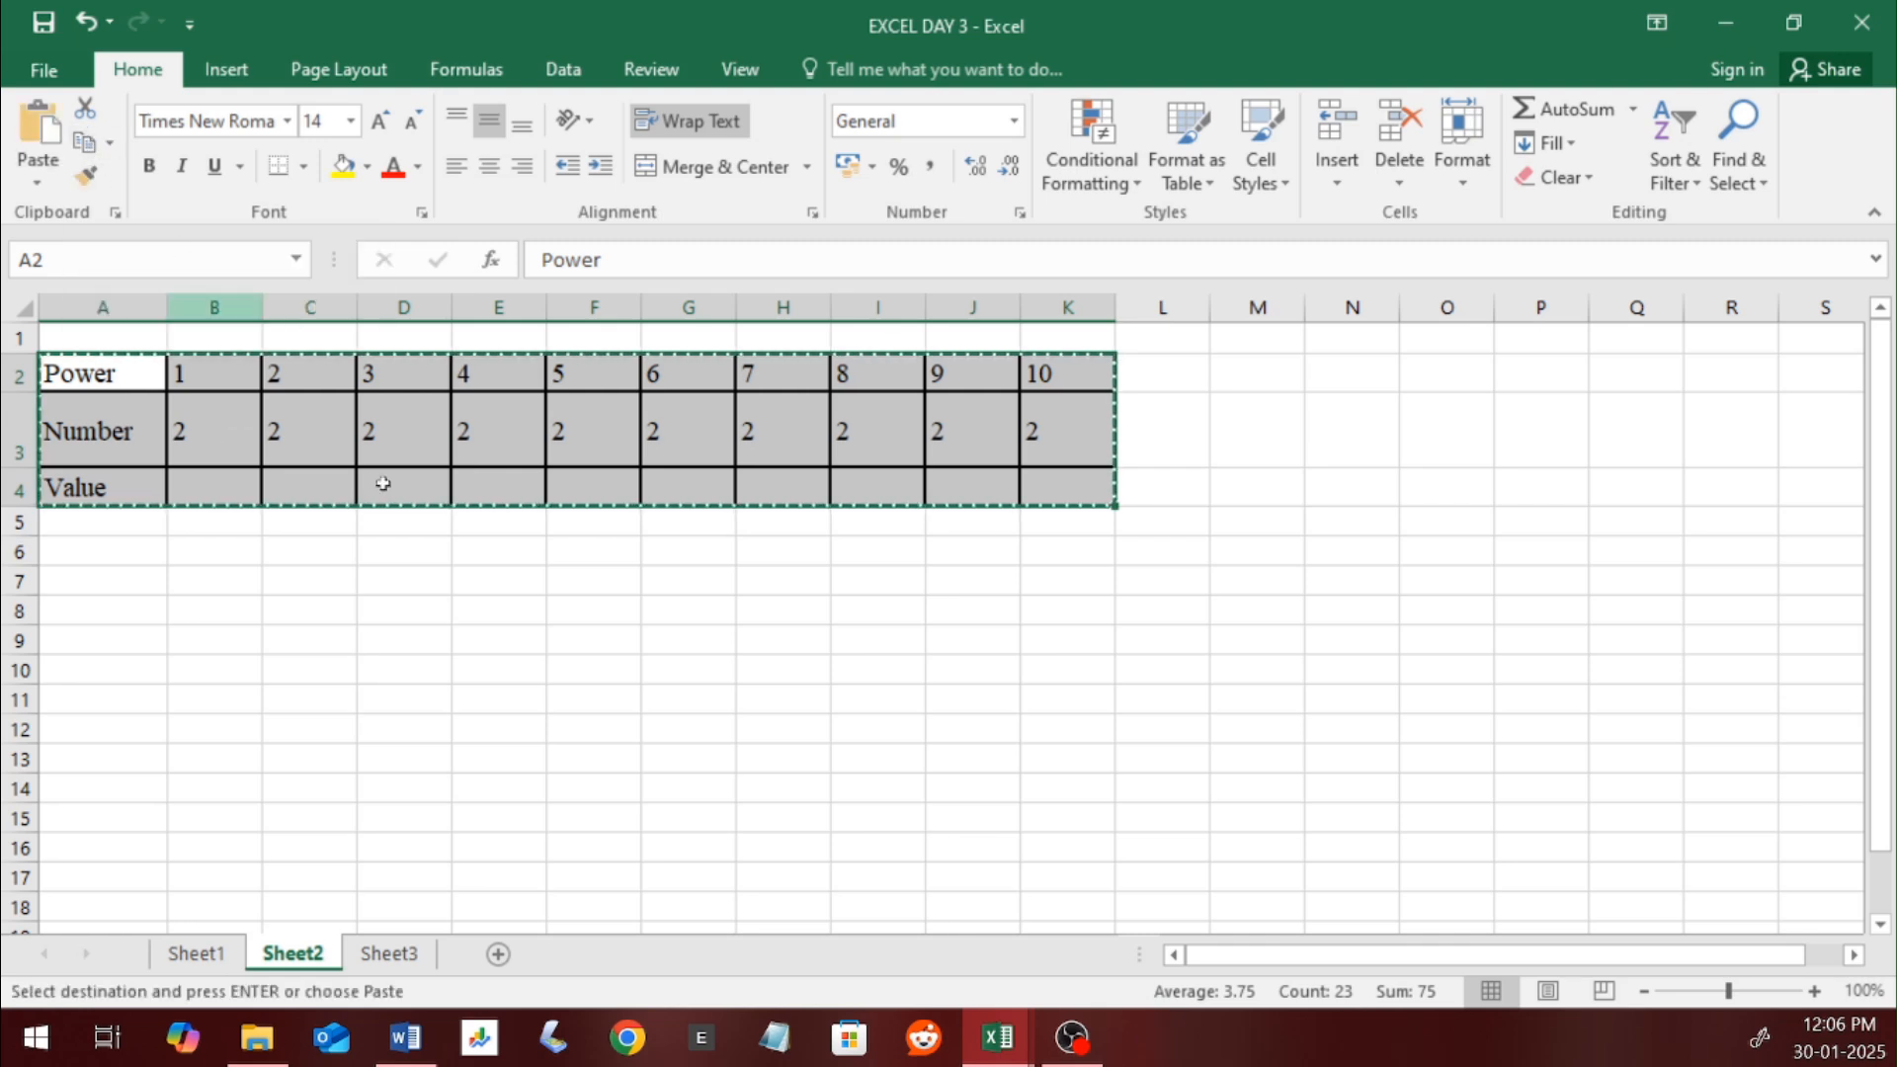
Step: Return to Book2, add a second sheet and paste the copied table at A1, keeping the source column widths
click(1001, 1045)
click(838, 919)
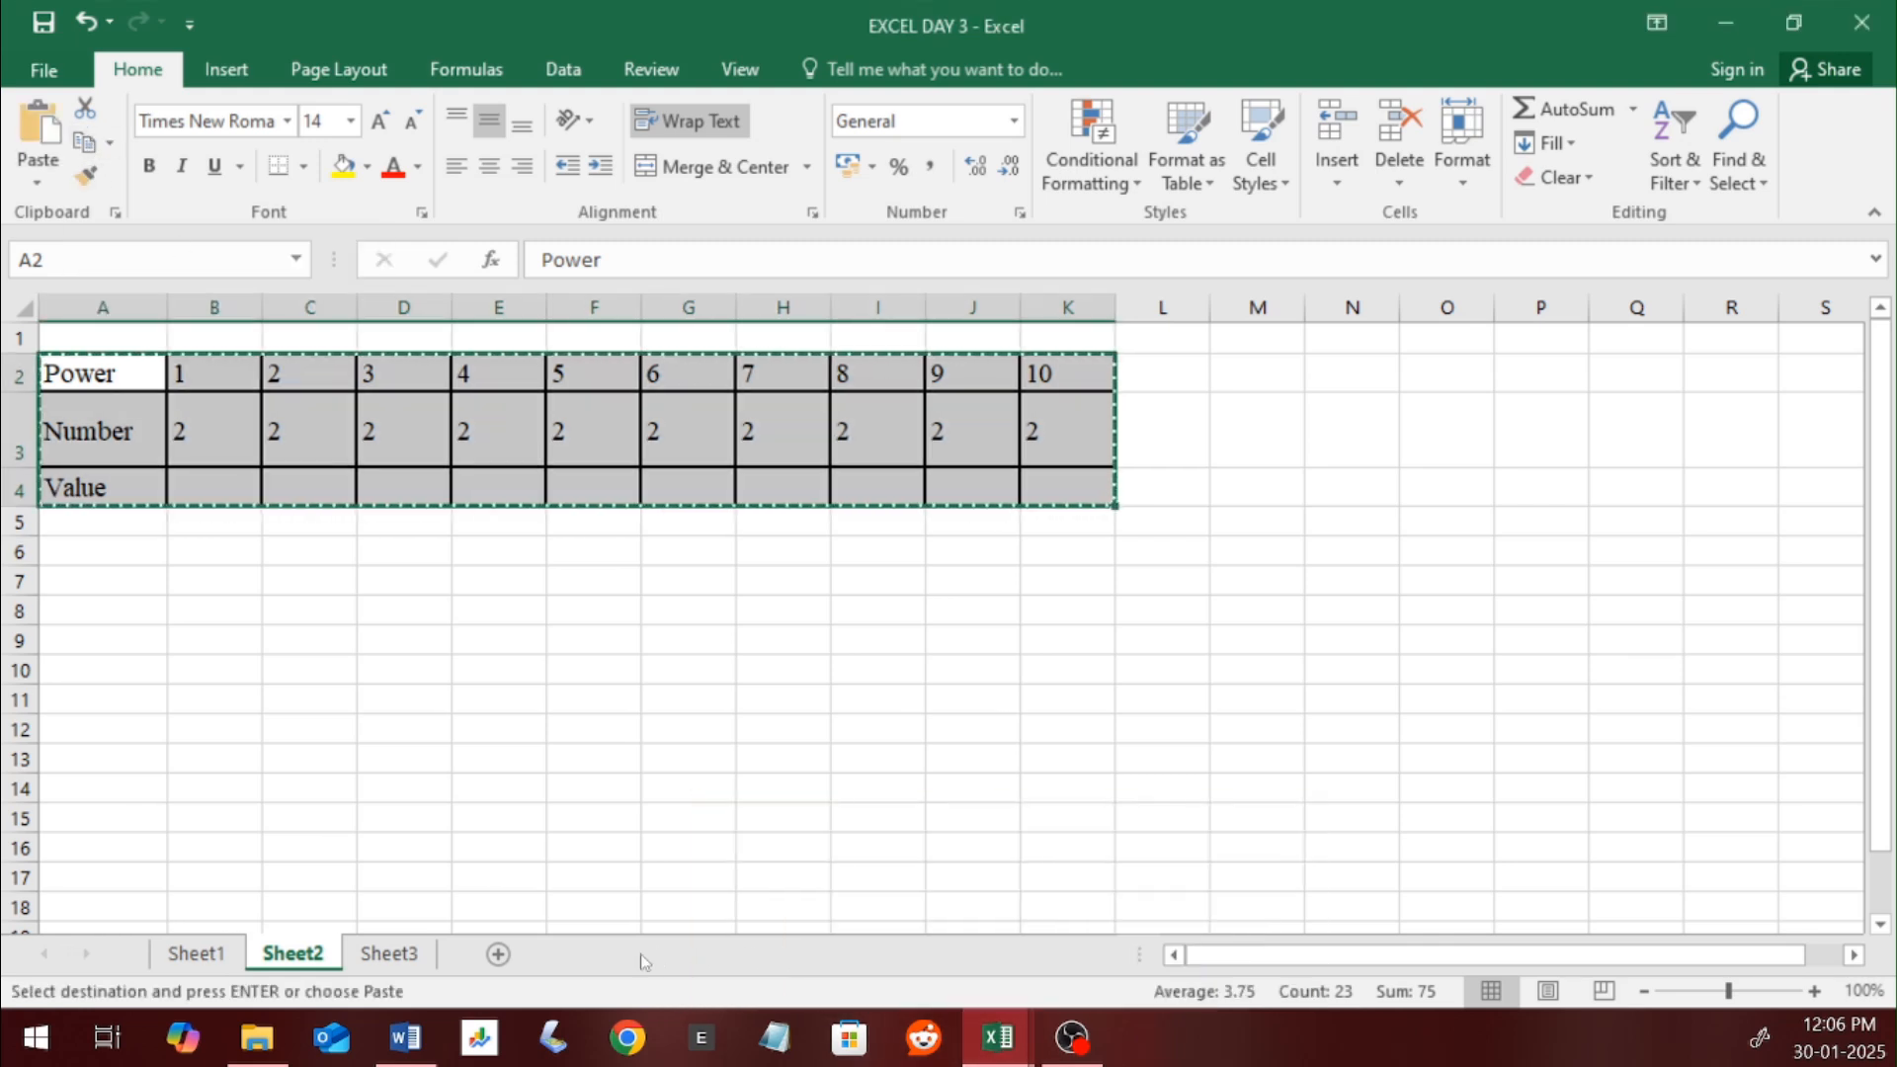
click(998, 1038)
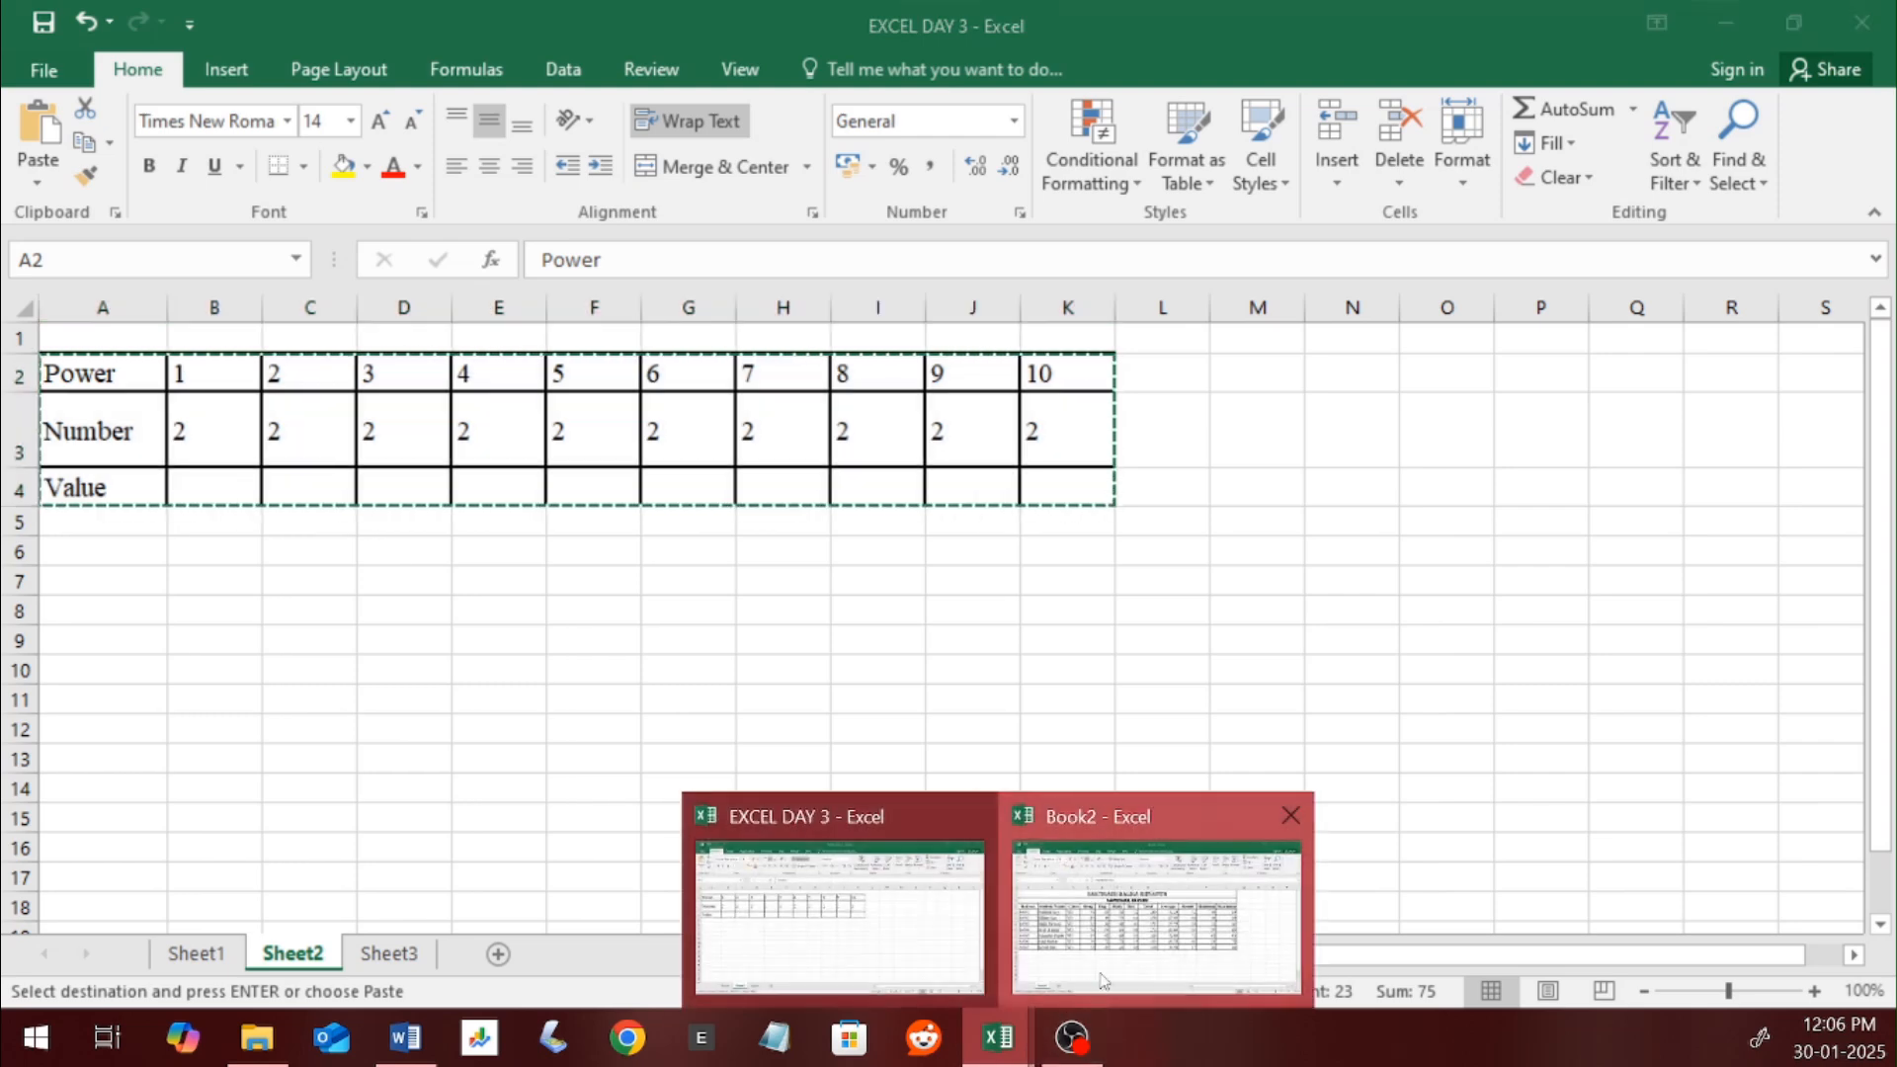
click(1137, 899)
click(305, 954)
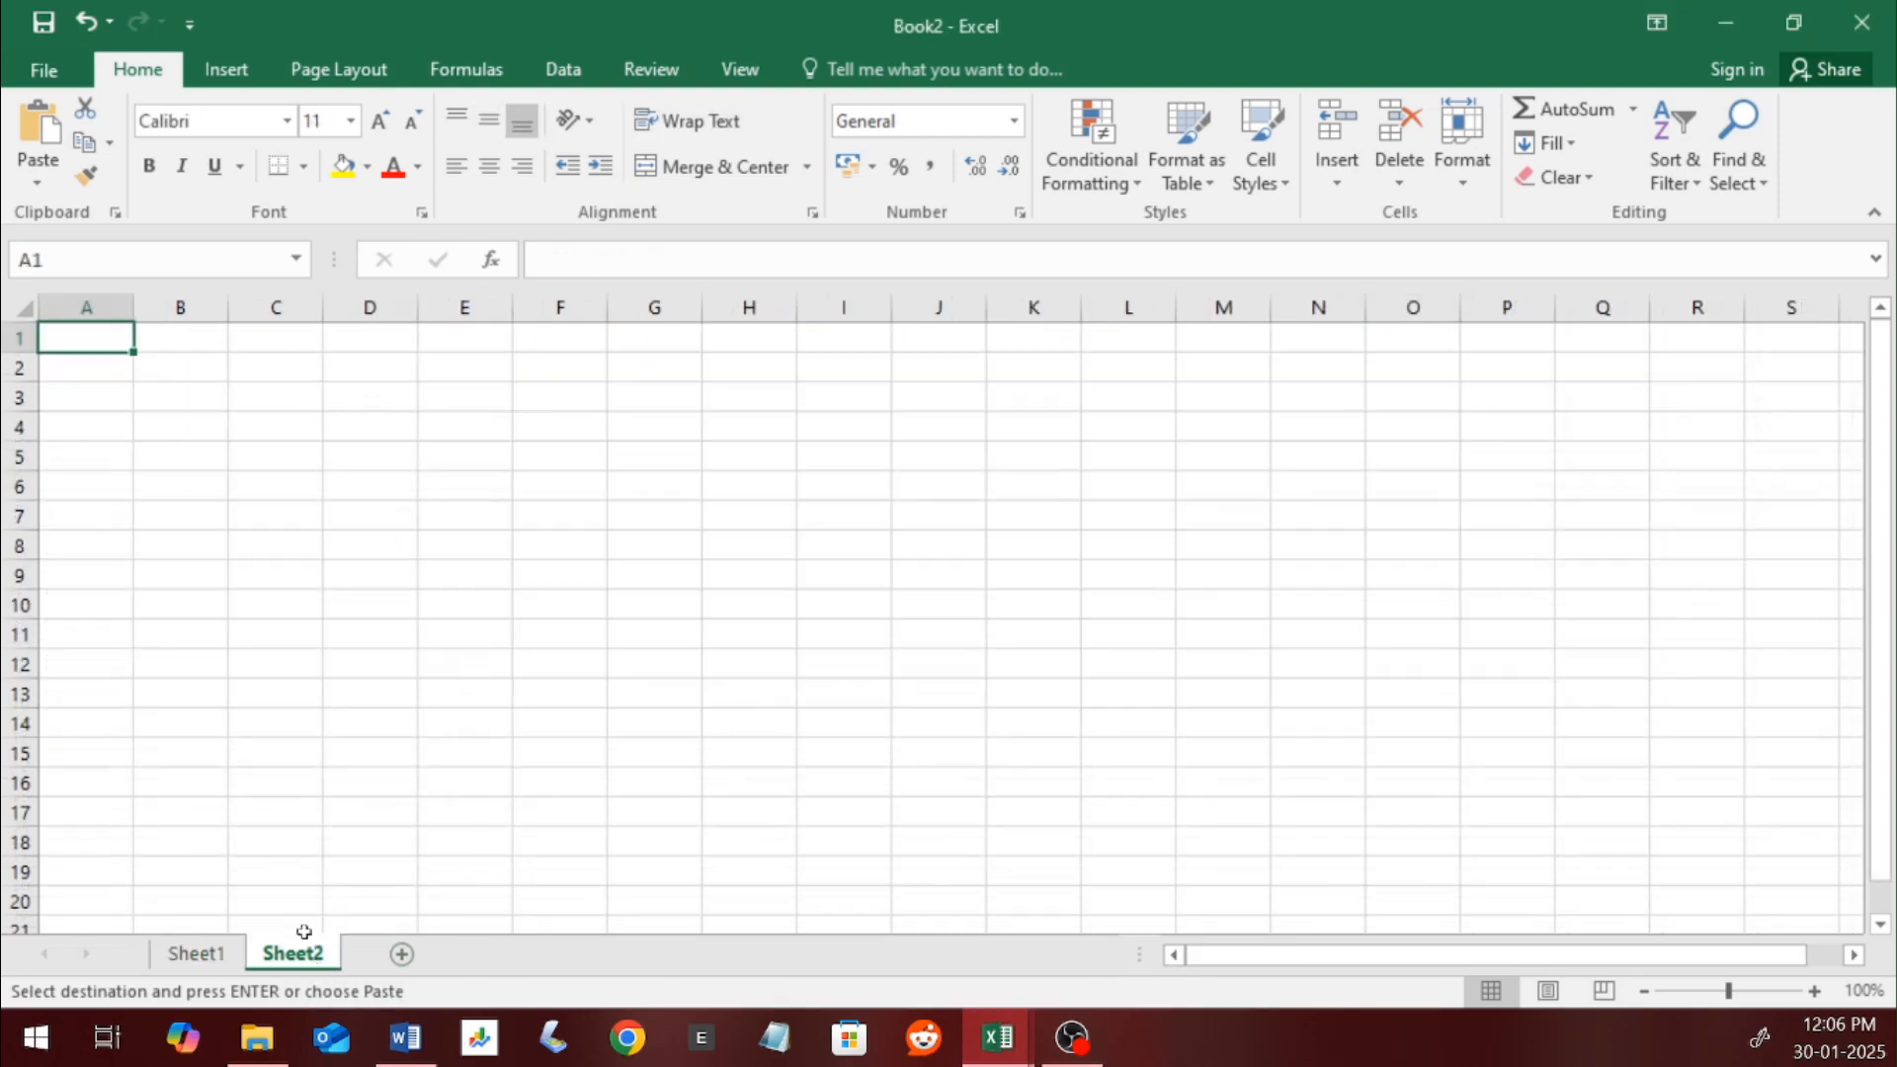
click(38, 183)
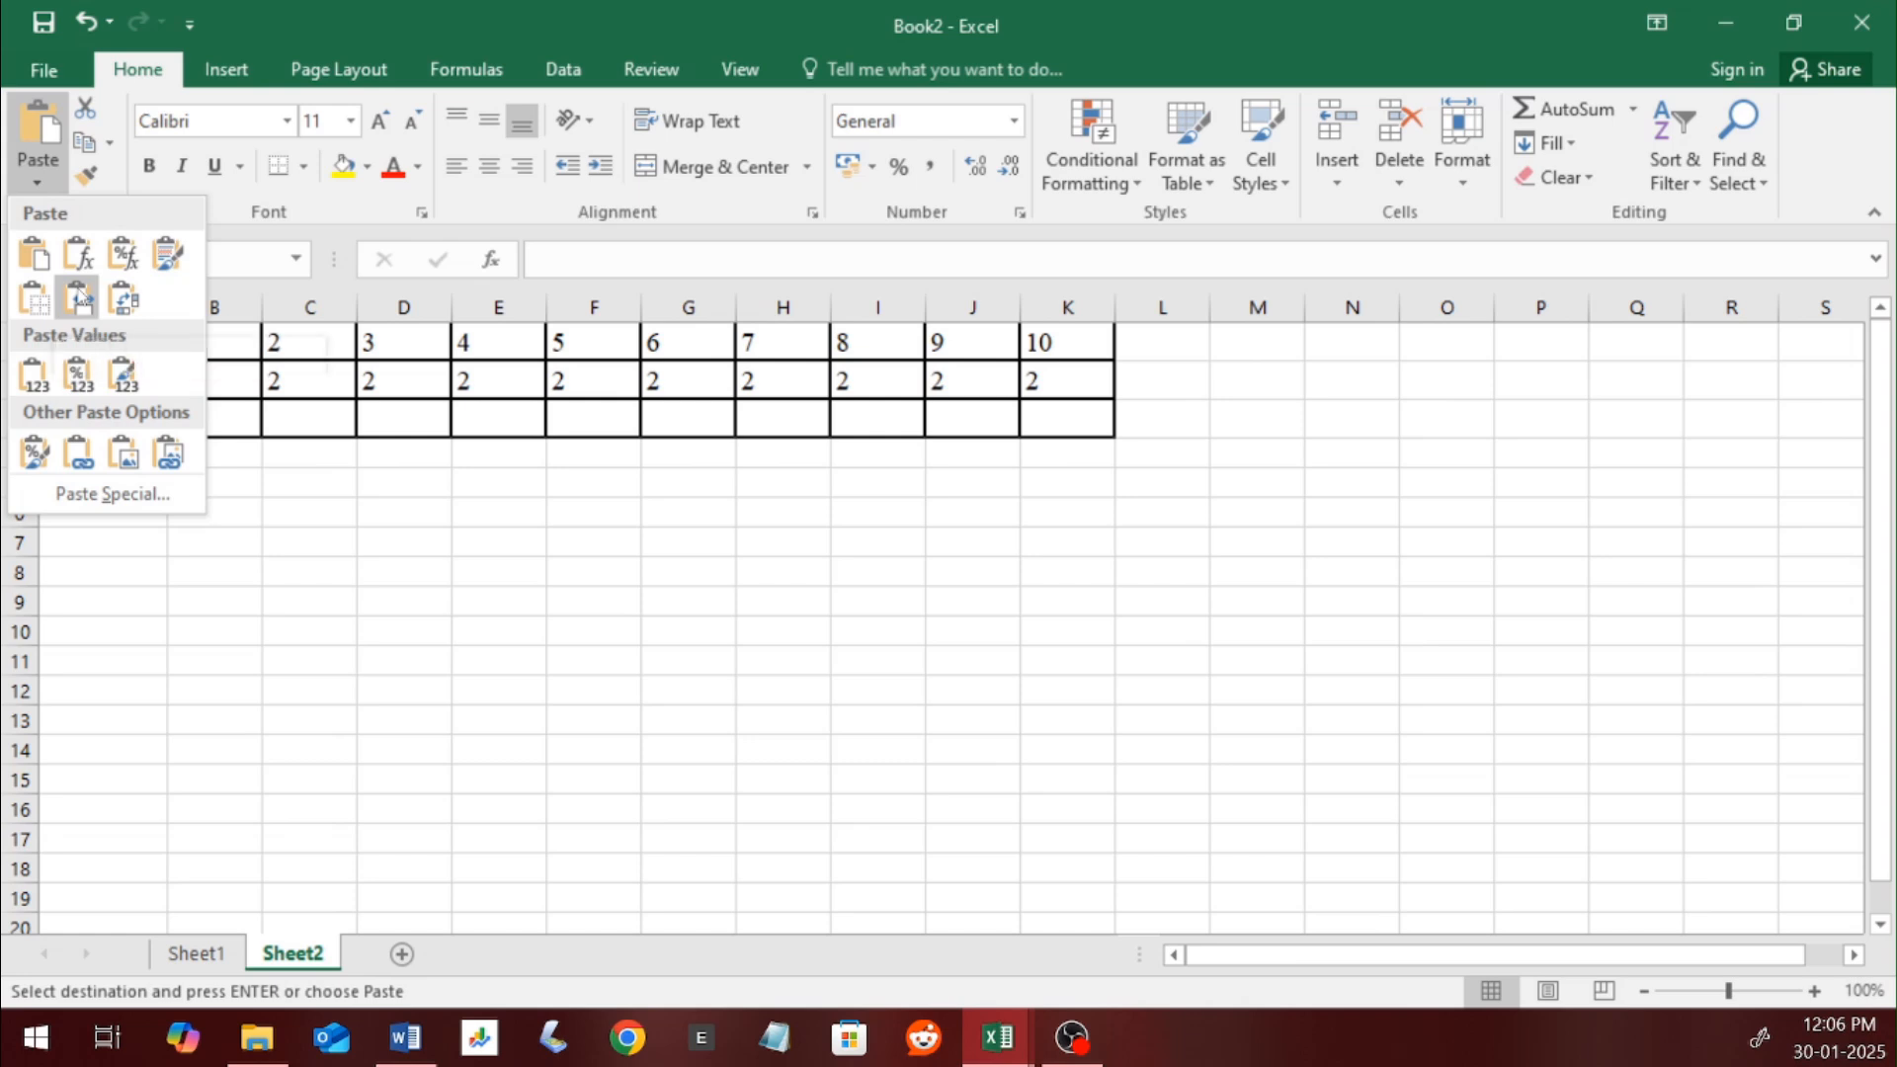
click(79, 295)
click(605, 542)
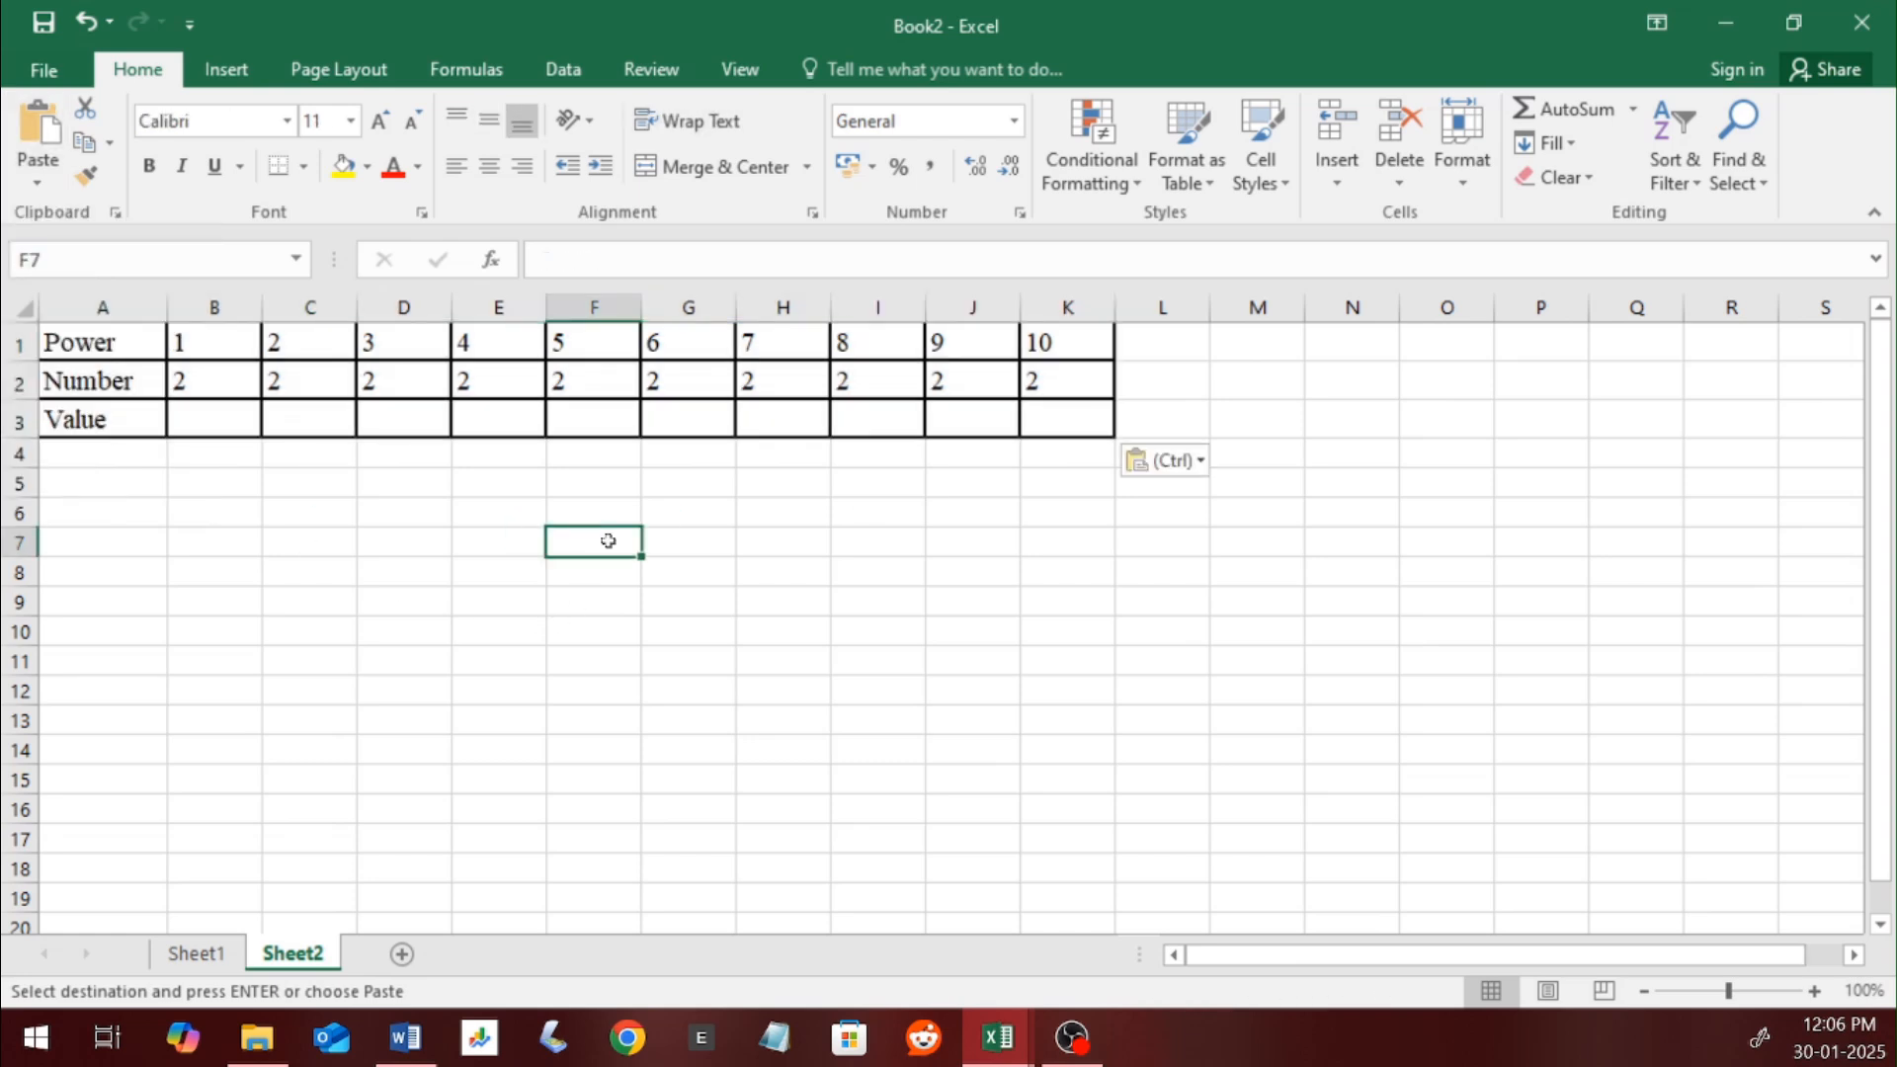
Step: Enter the formula =POWER(B2,B1) in B3 to raise the first number to its power
click(221, 422)
text(=)
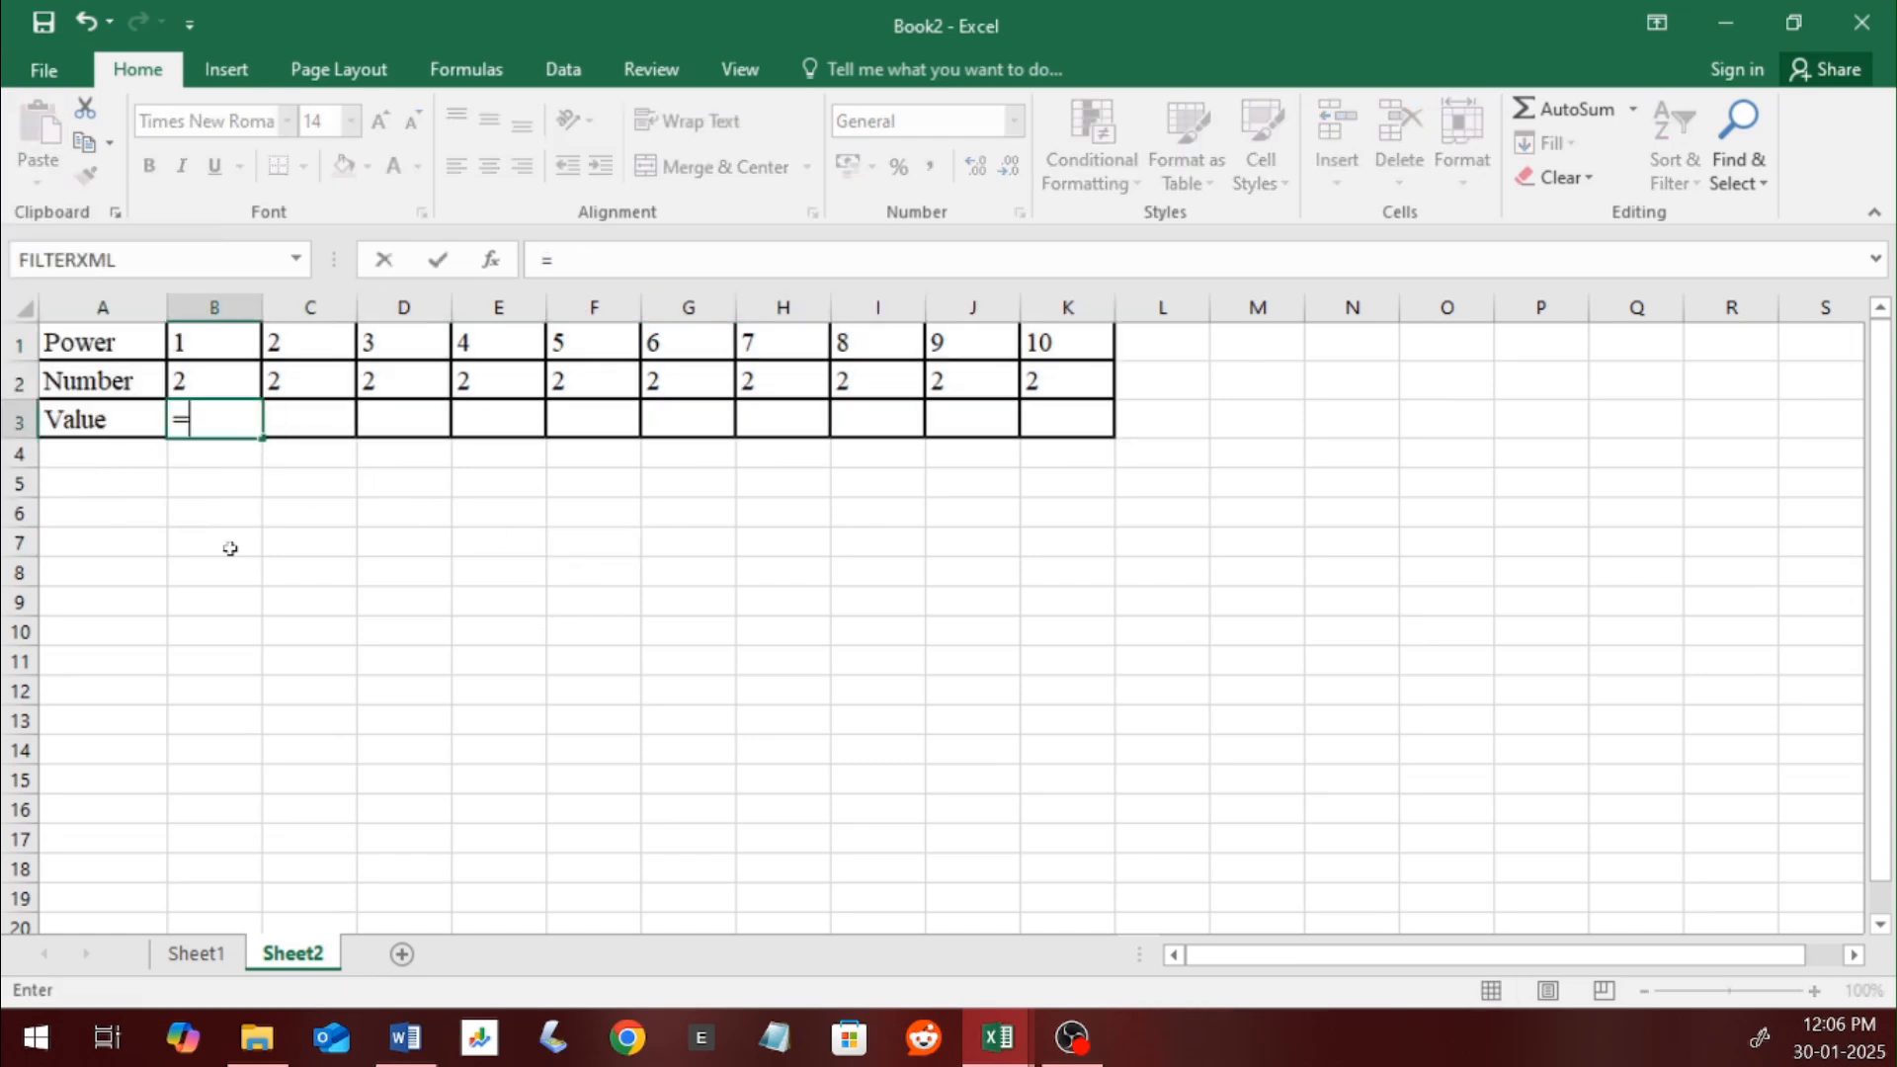
text(pow)
key(Tab)
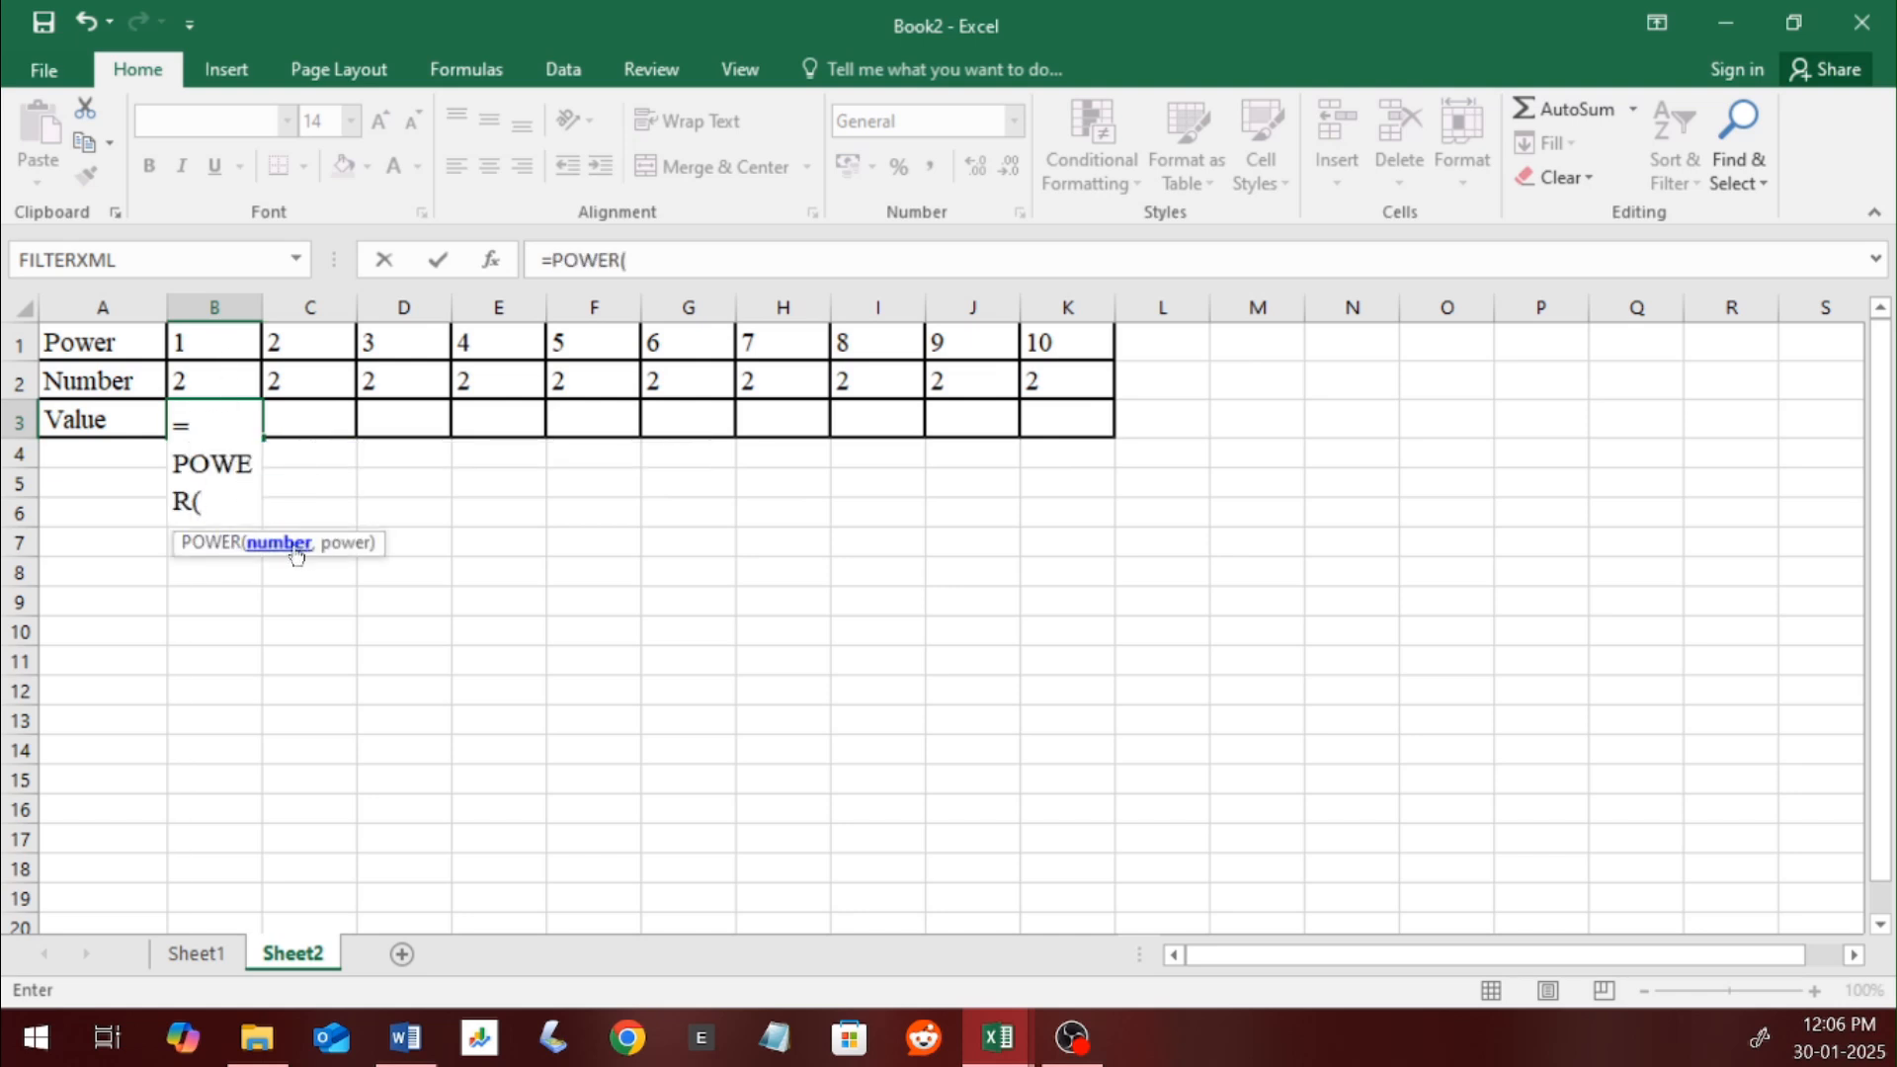
click(201, 384)
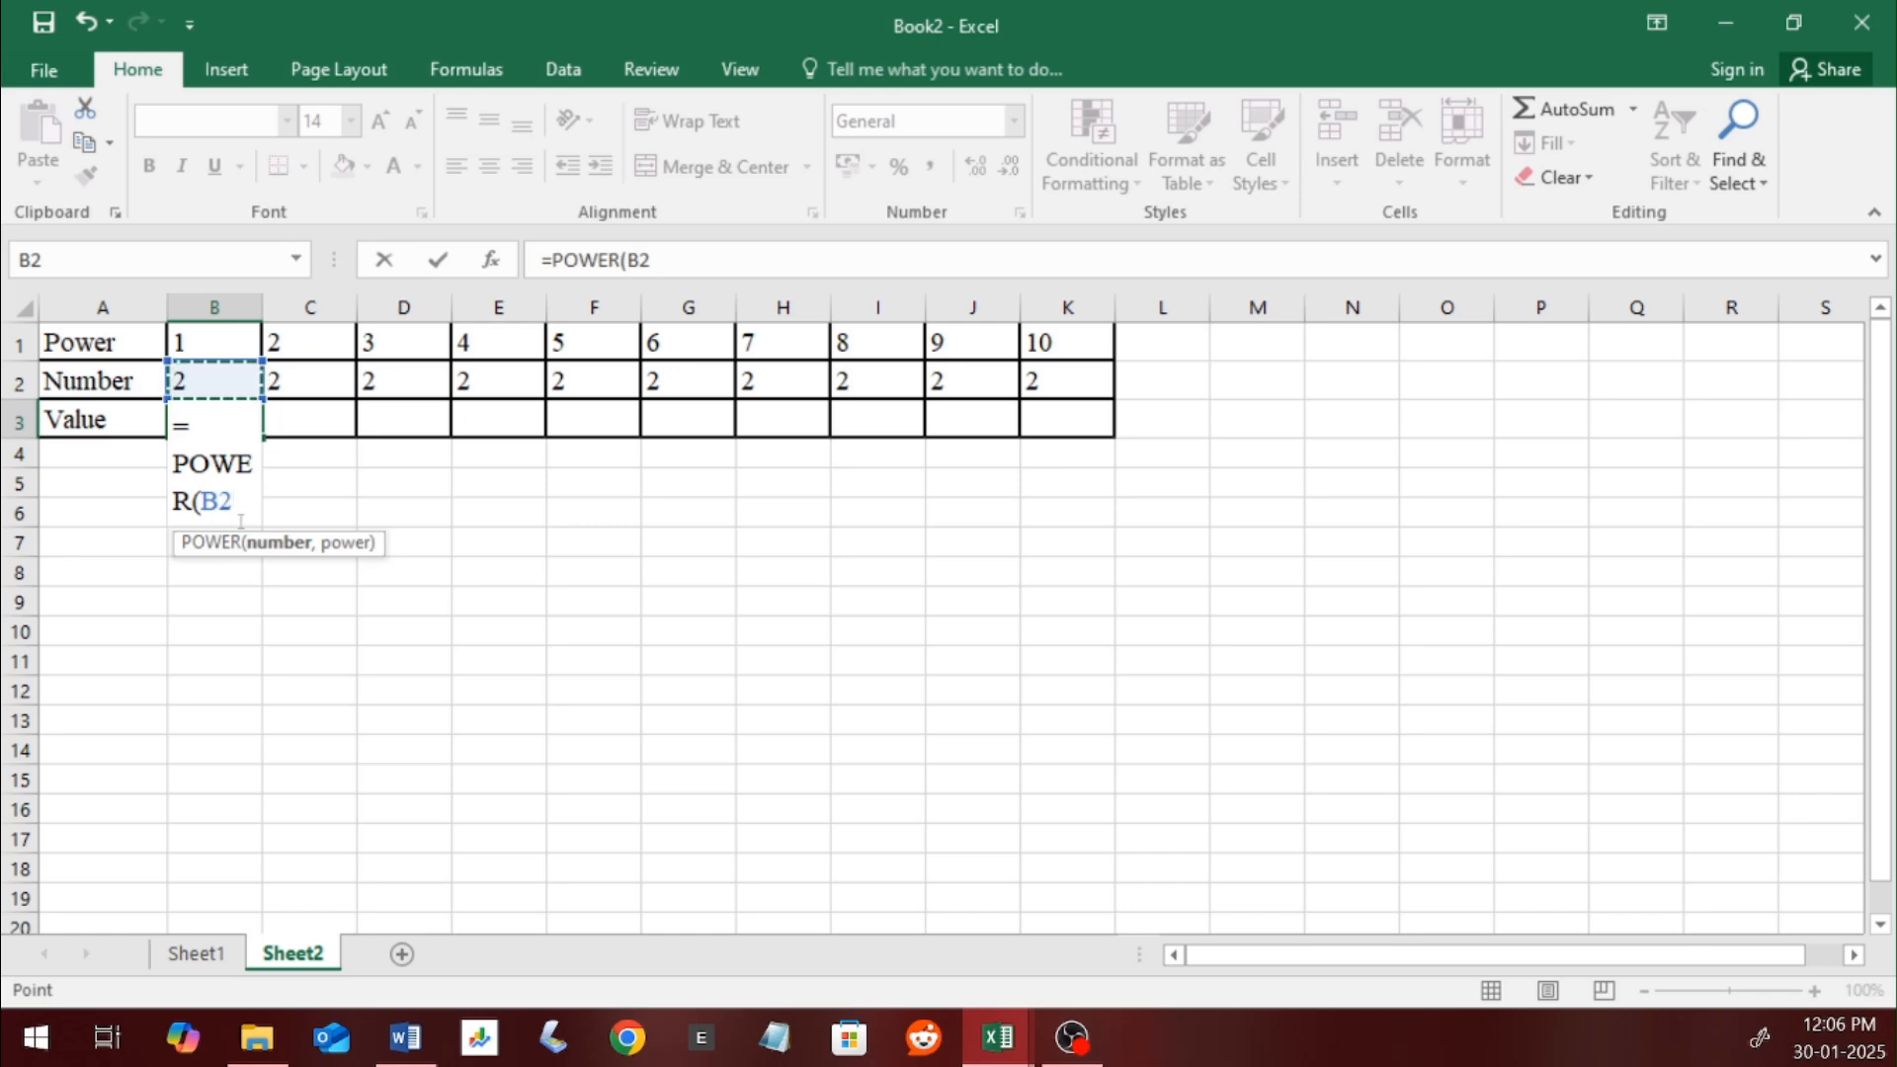
text(,)
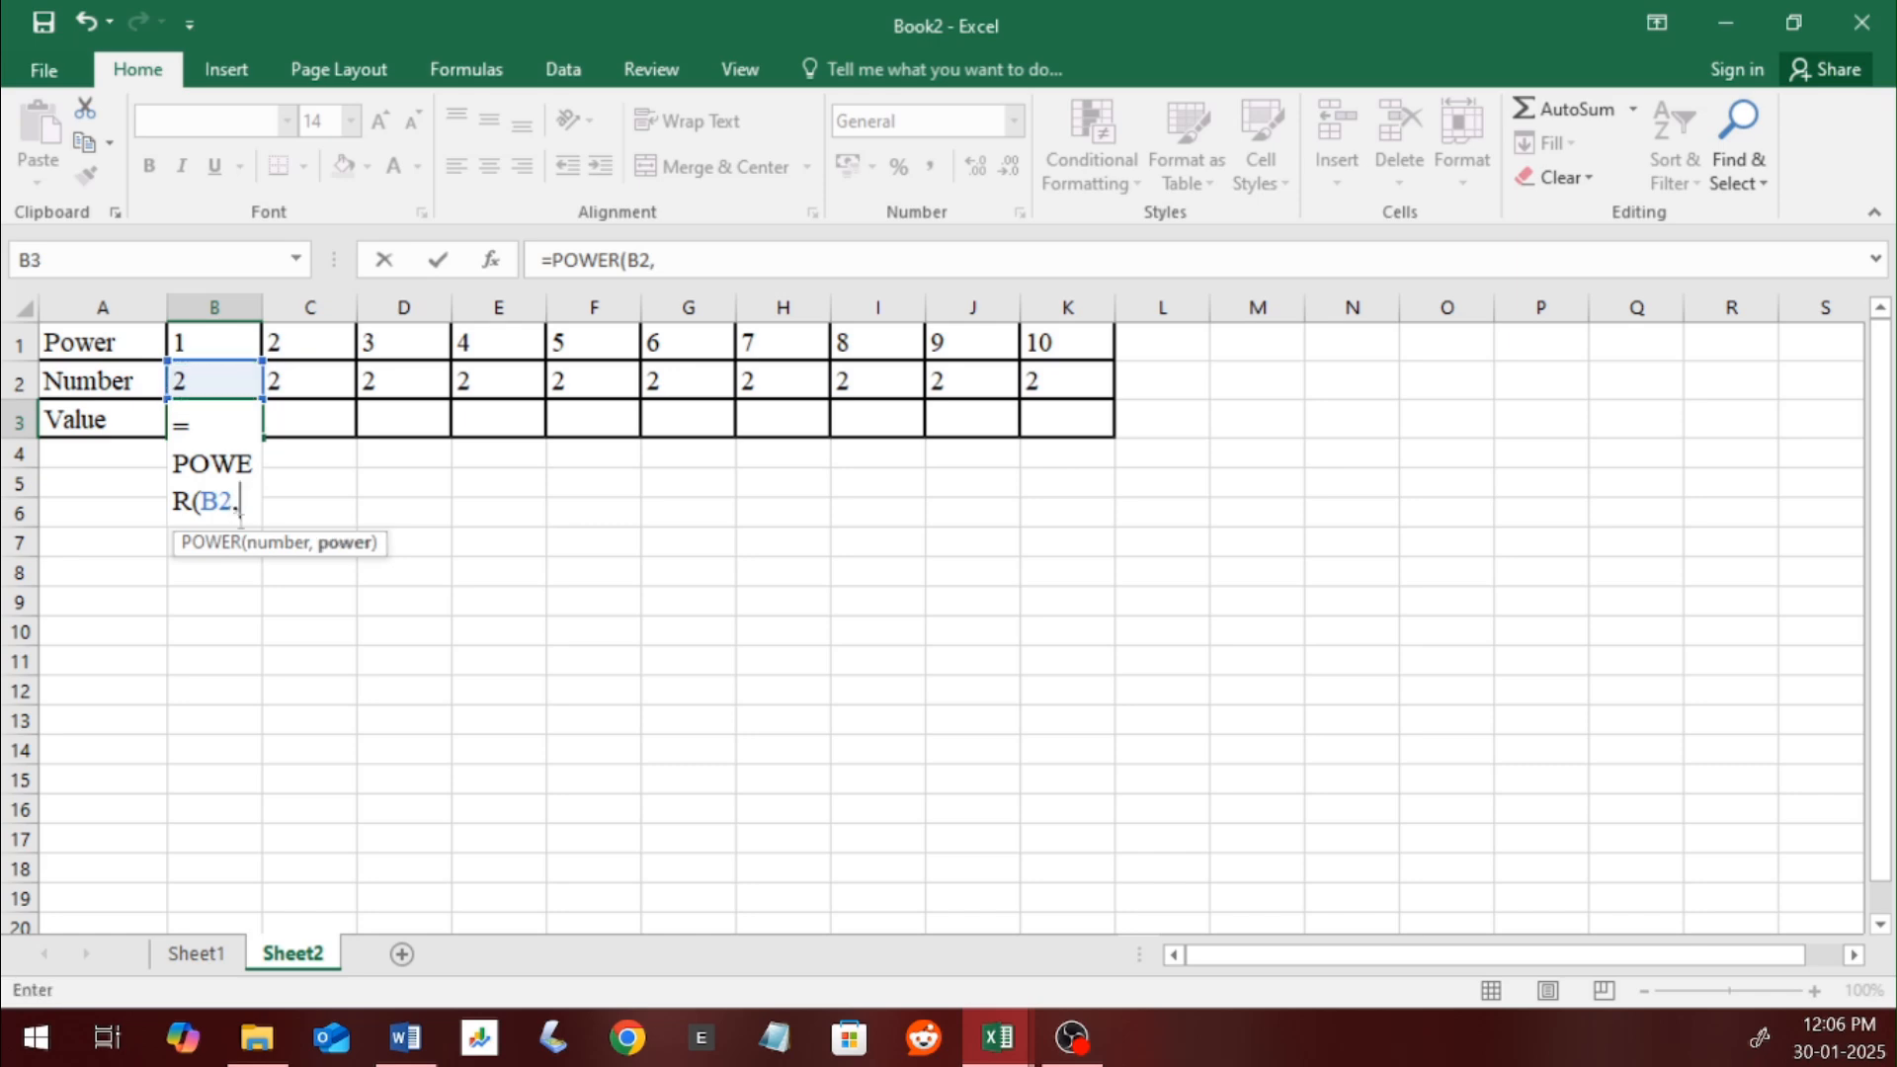
click(196, 343)
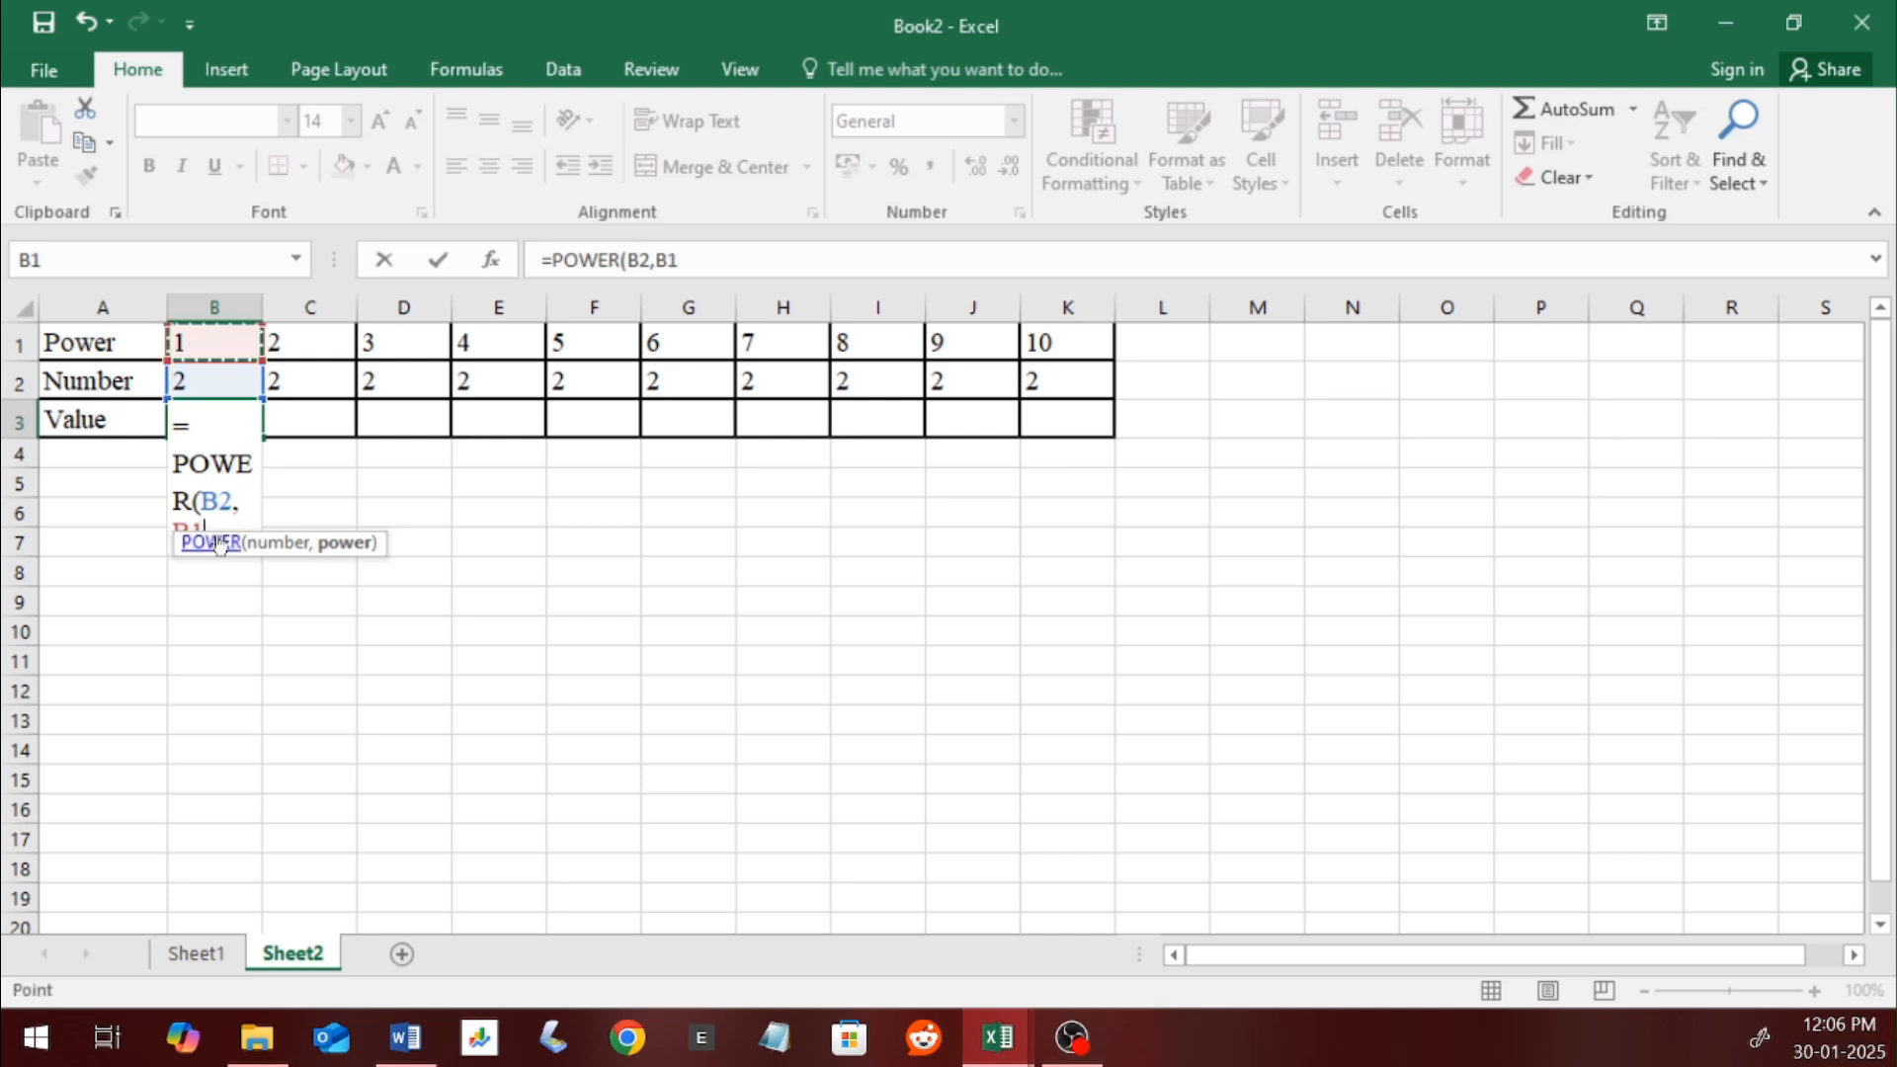
text())
key(Return)
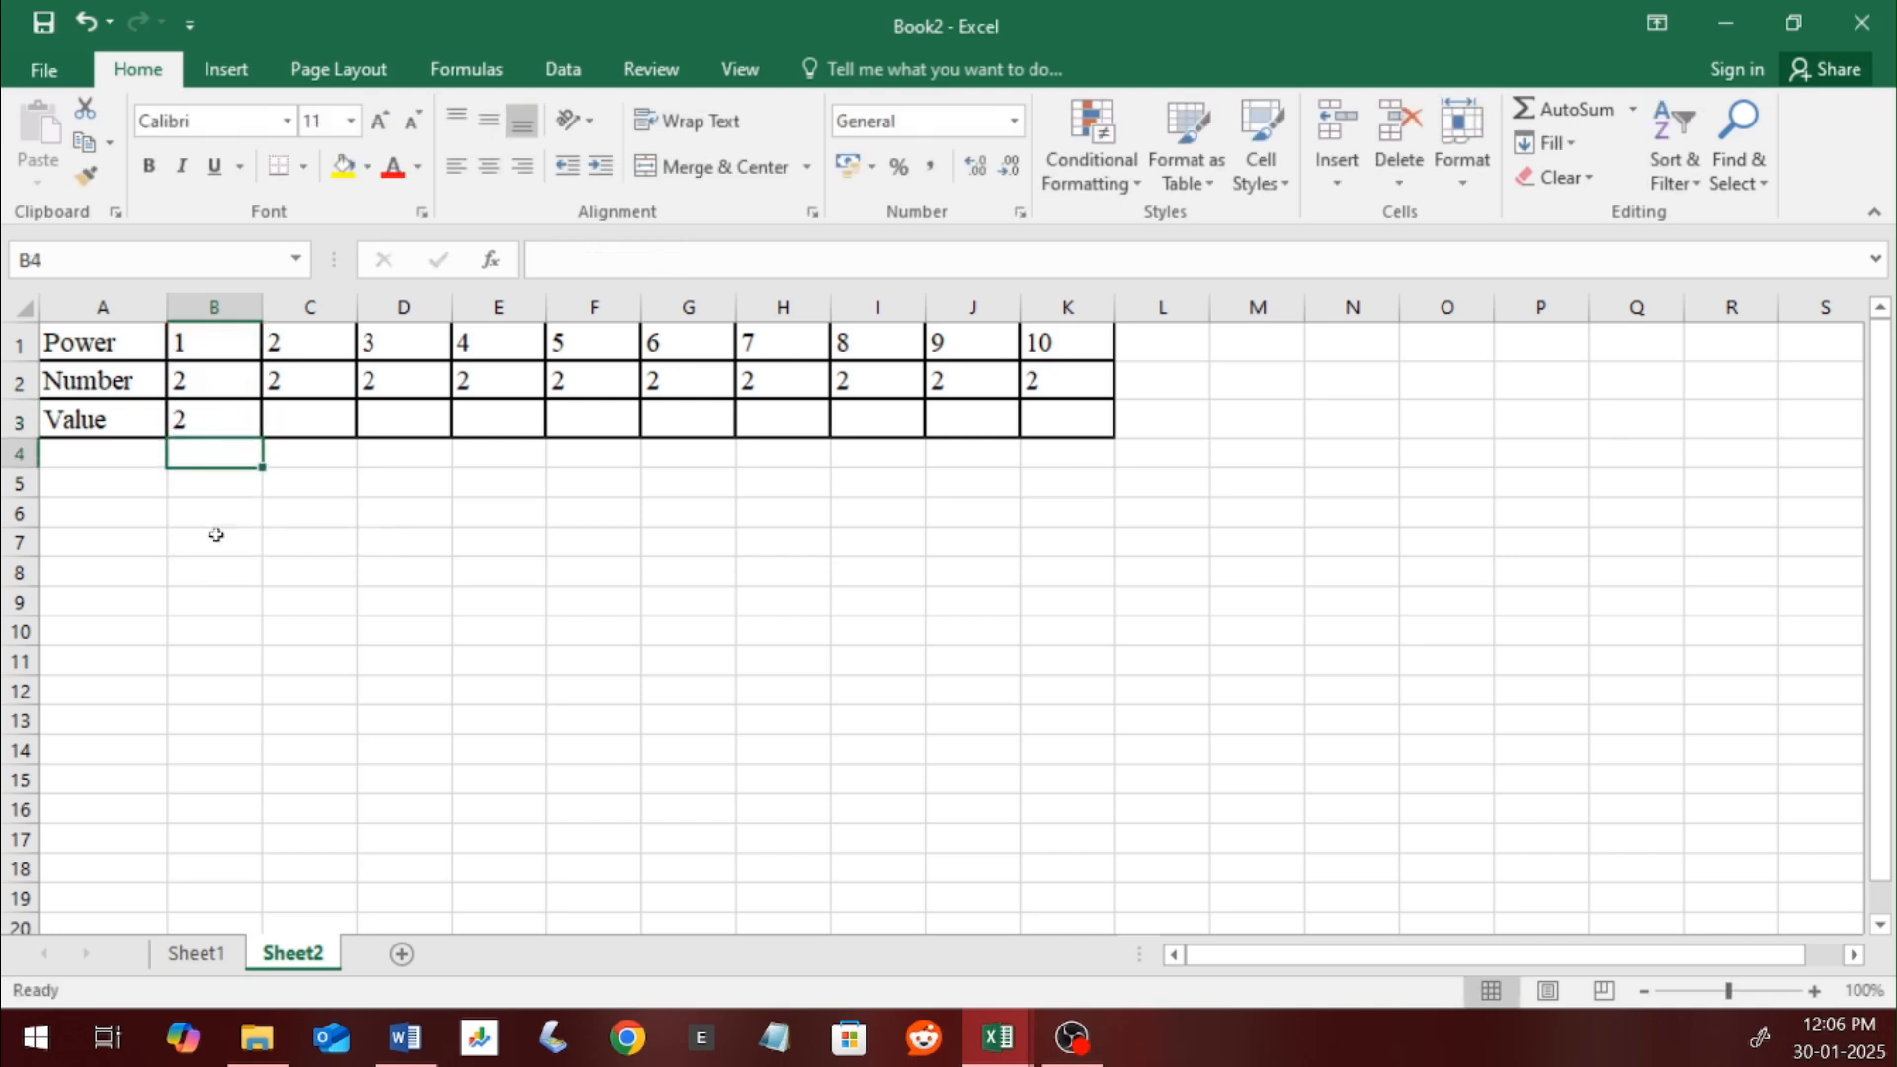
Step: Fill the POWER formula from B3 across to K3 and check the cell references in K3
click(214, 416)
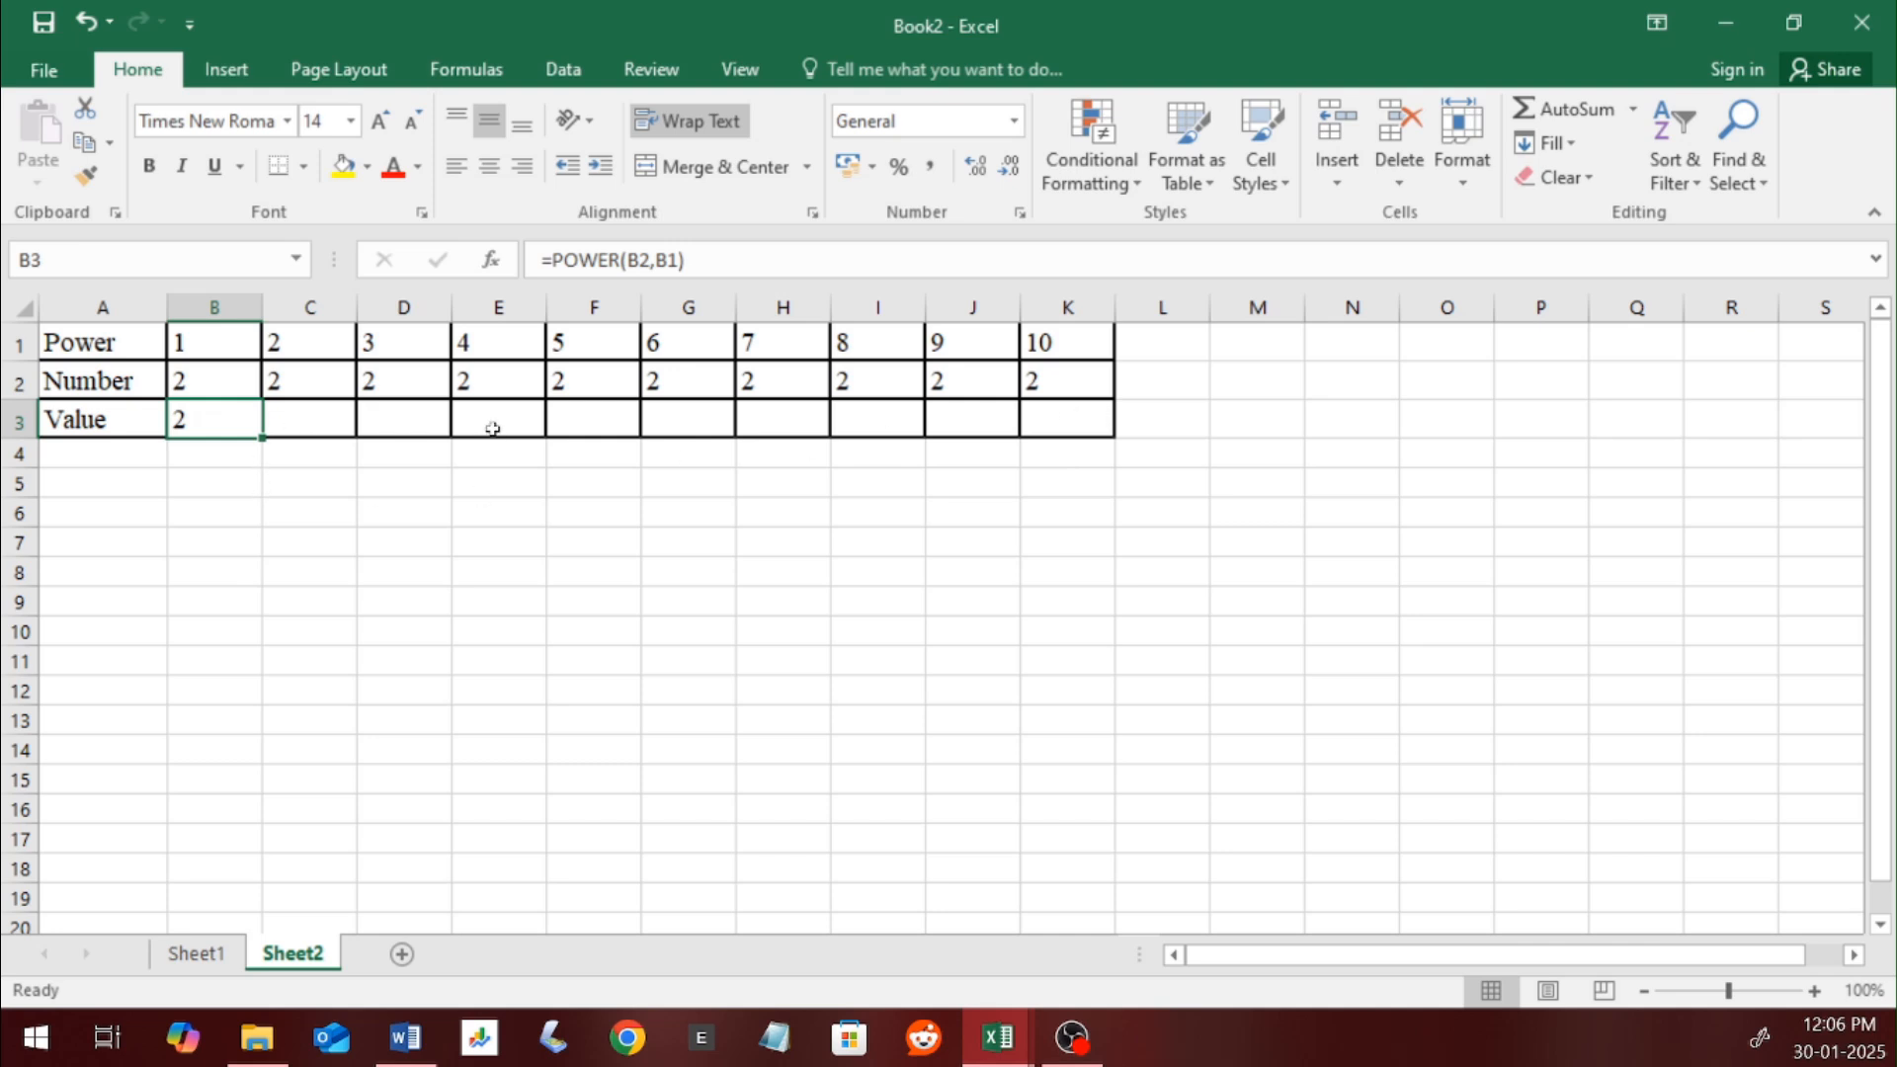
drag(263, 439, 1059, 419)
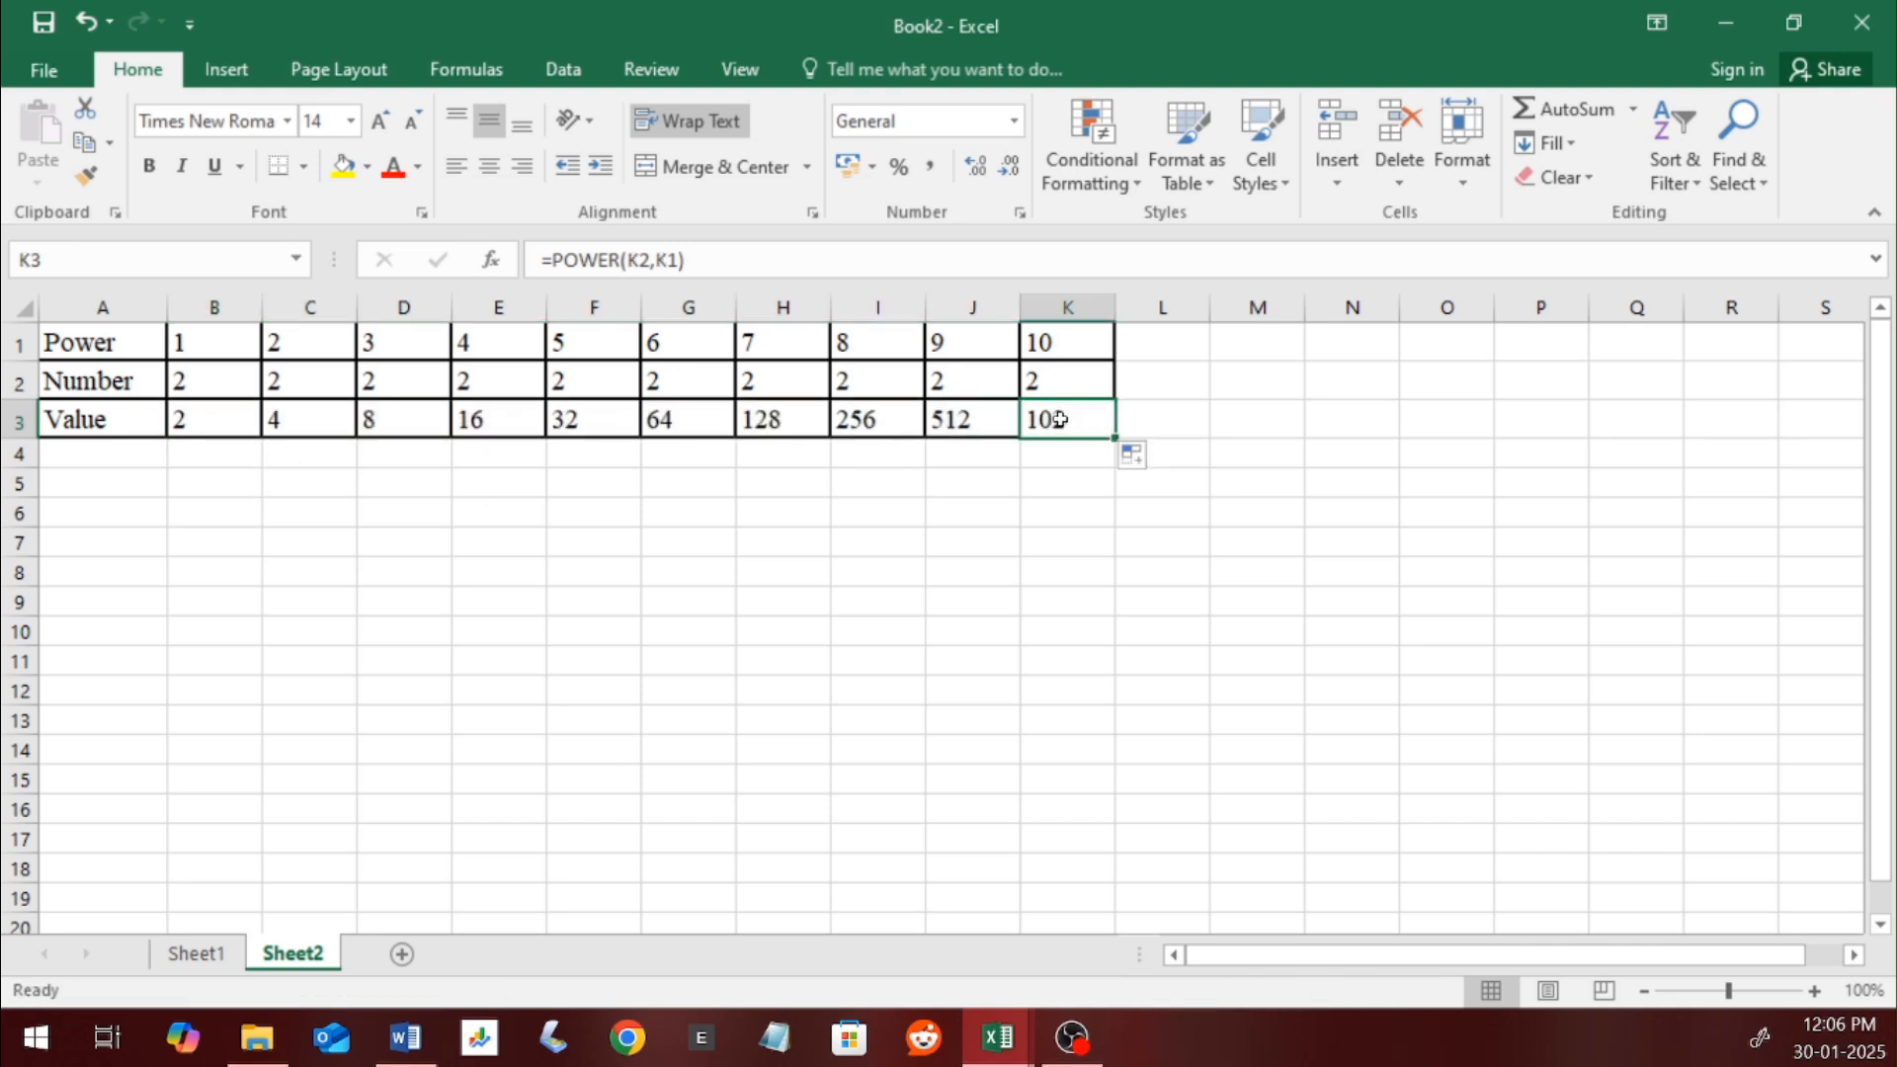
double_click(1059, 419)
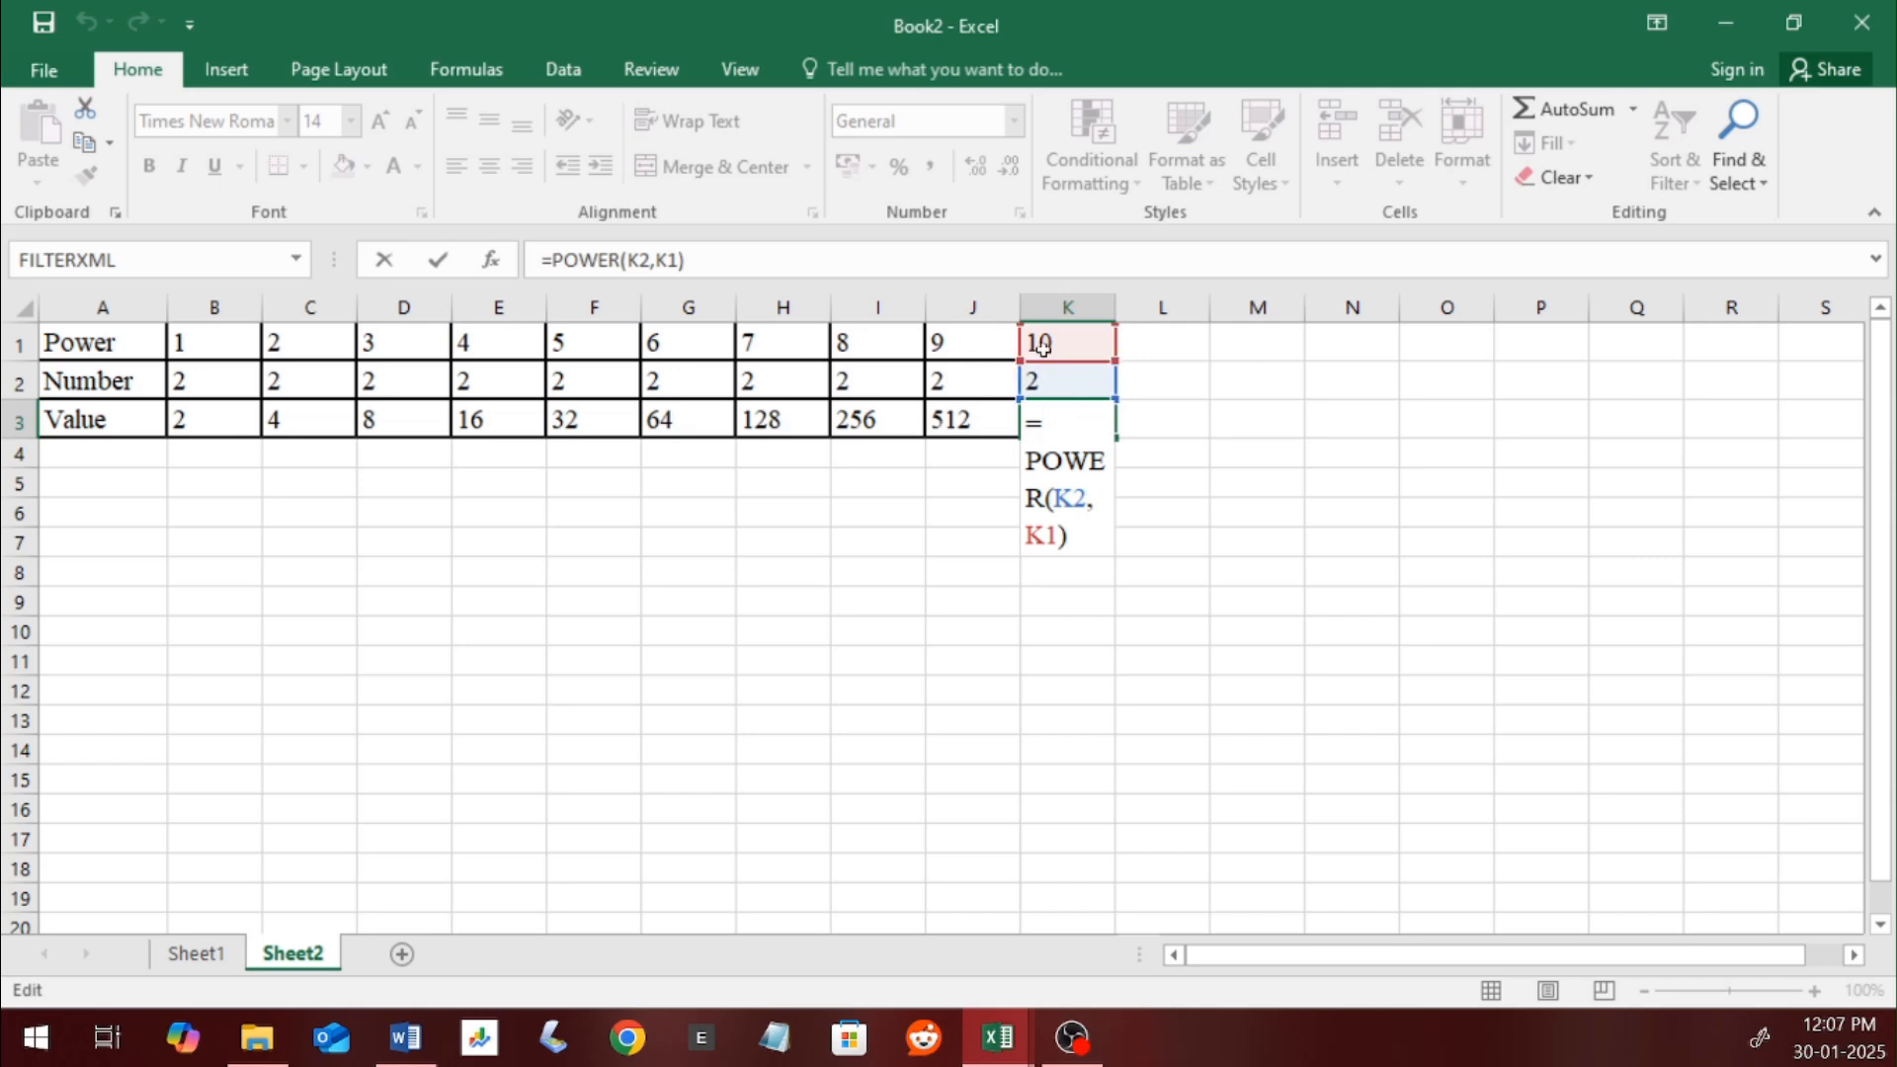
key(Return)
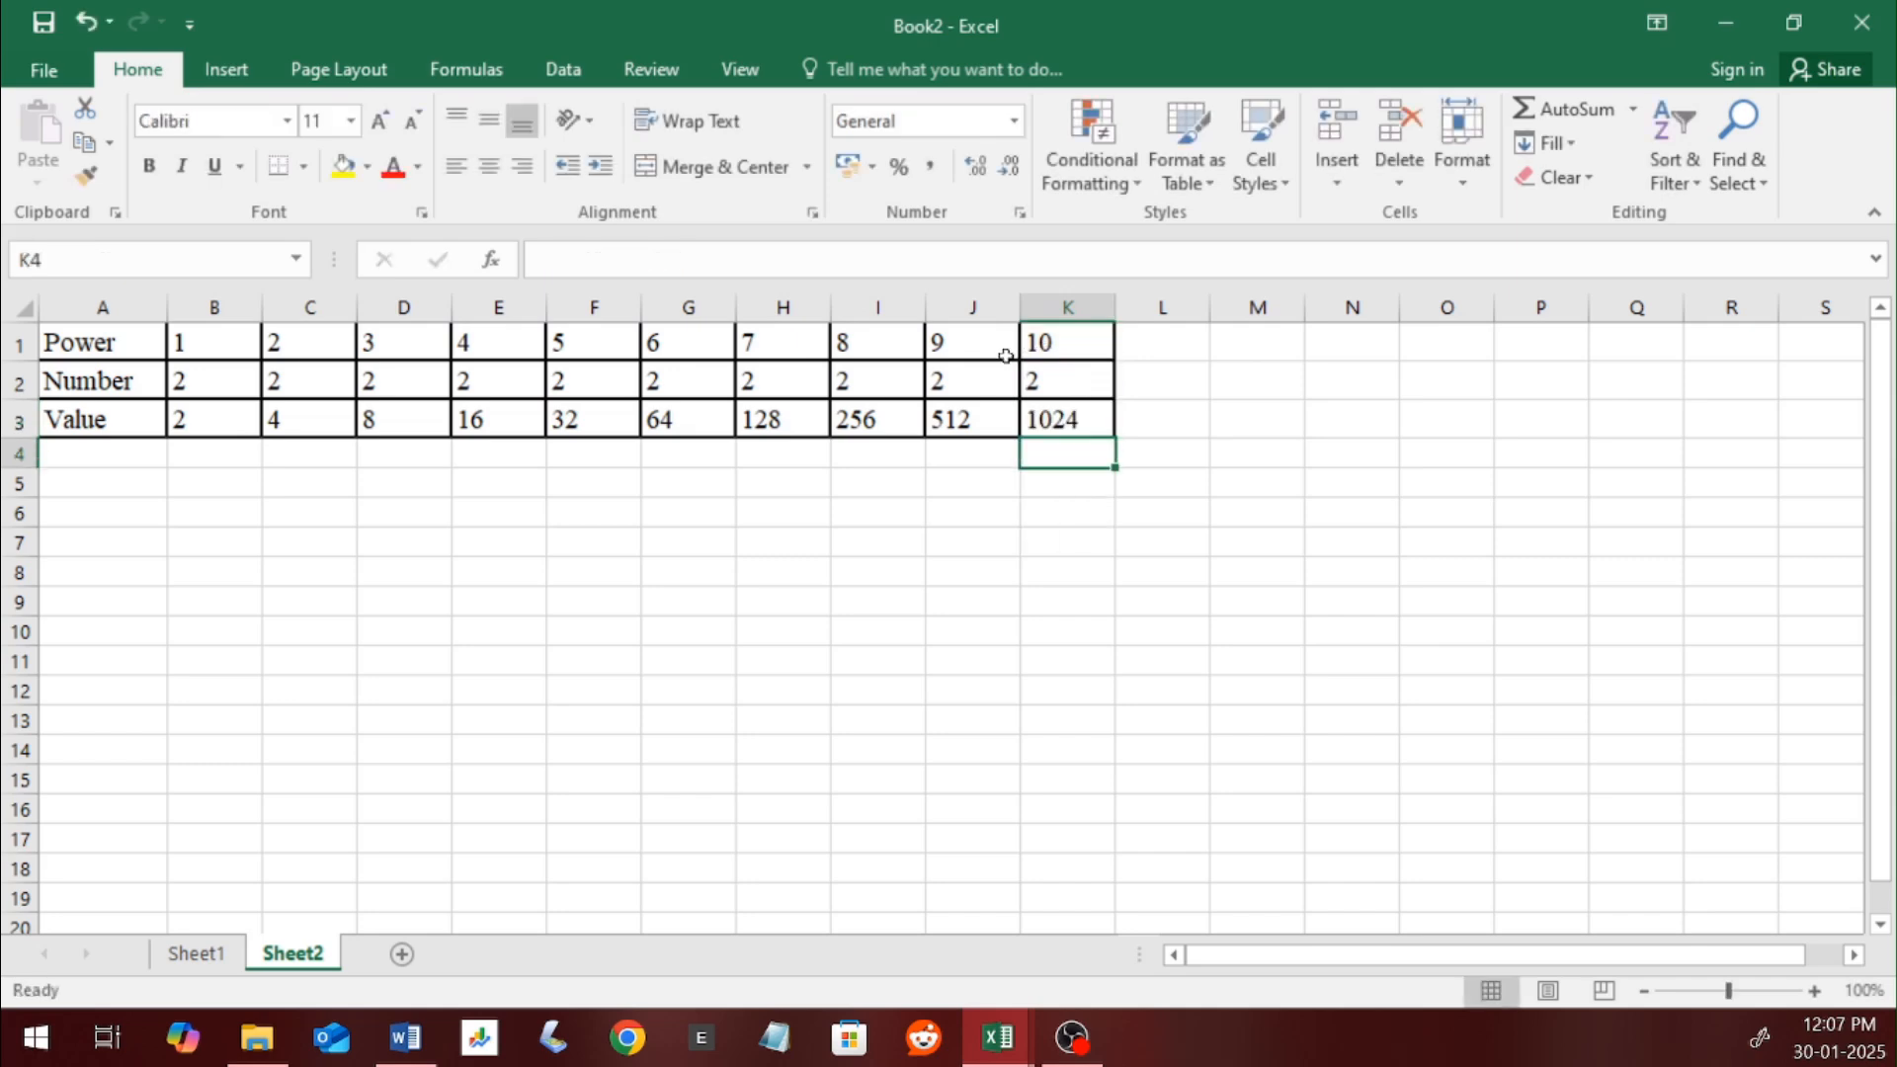
click(92, 524)
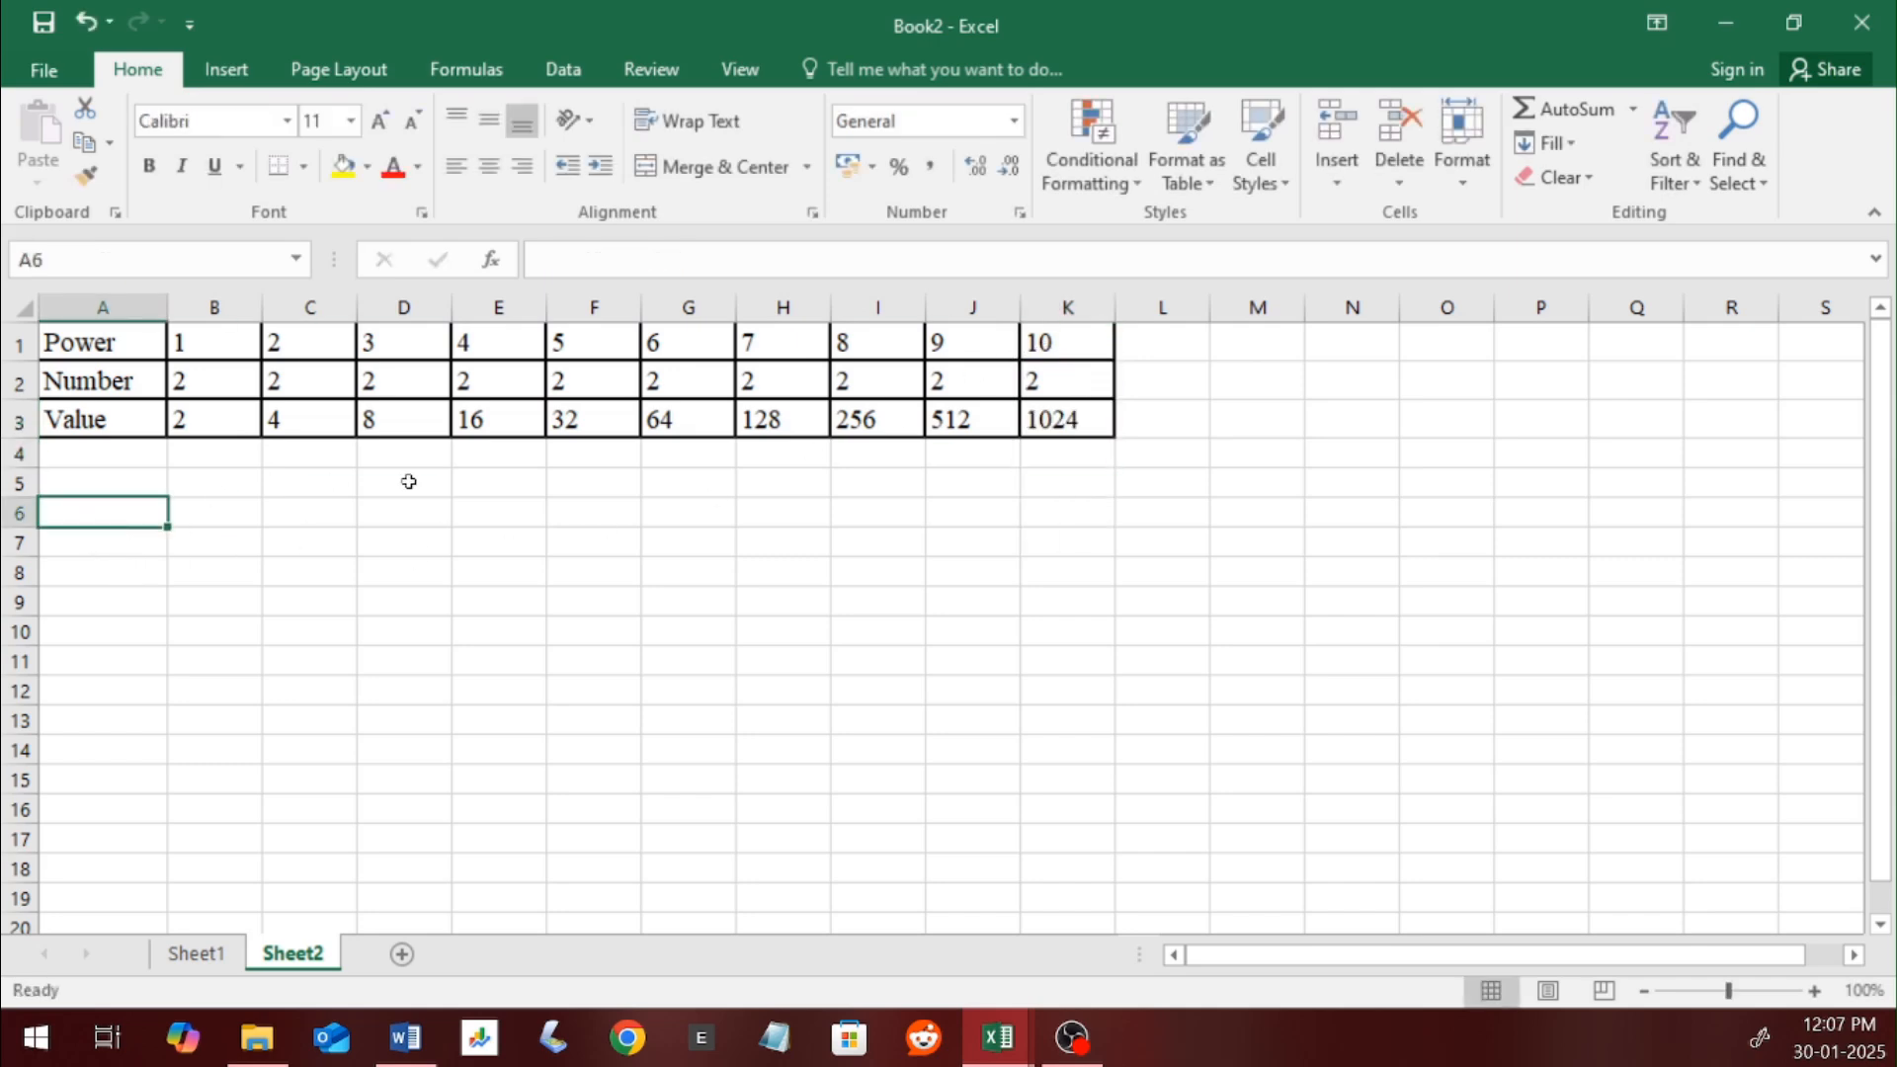
Step: Set the base numbers in B2:E2 to 3
click(219, 388)
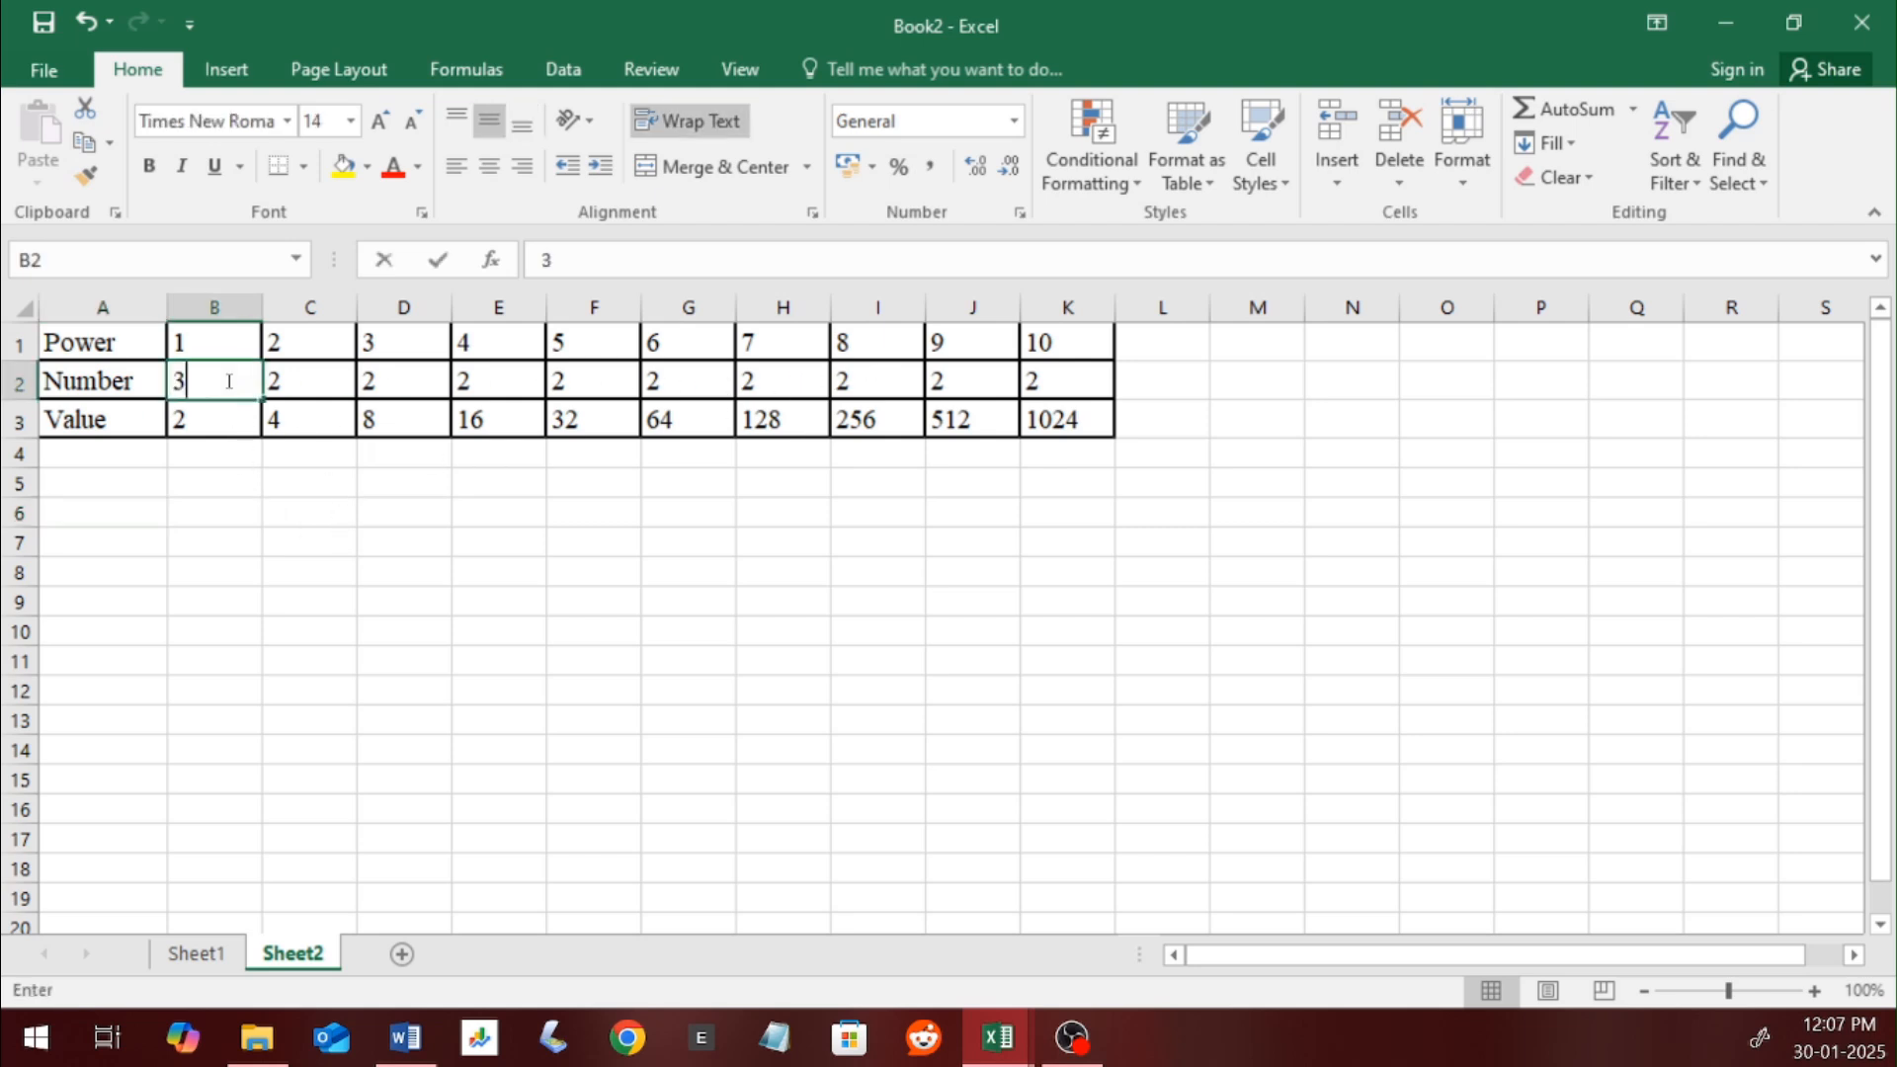
text(3)
key(Tab)
text(3)
key(Tab)
text(3)
key(Tab)
text(3)
key(Tab)
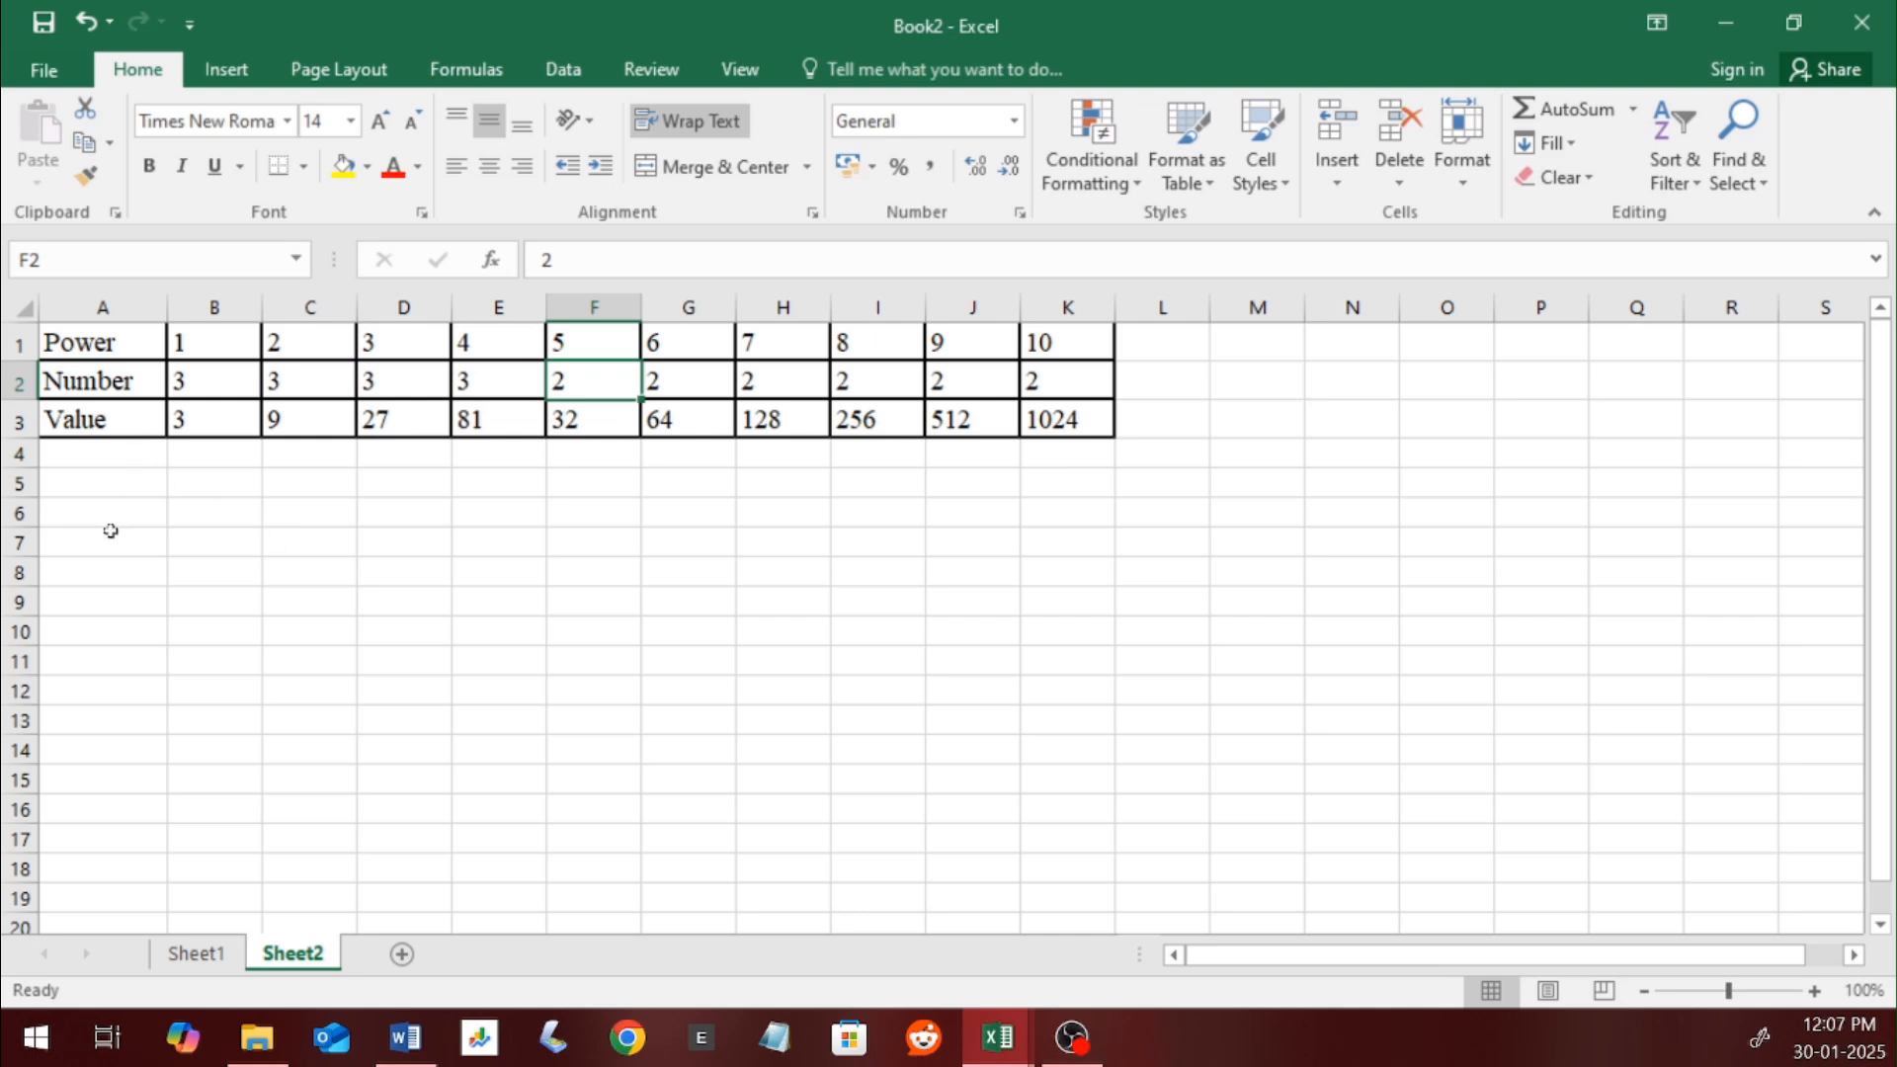
Step: Copy the Power row A1:K1 and paste it at A6 to start a second table
drag(138, 336, 1019, 326)
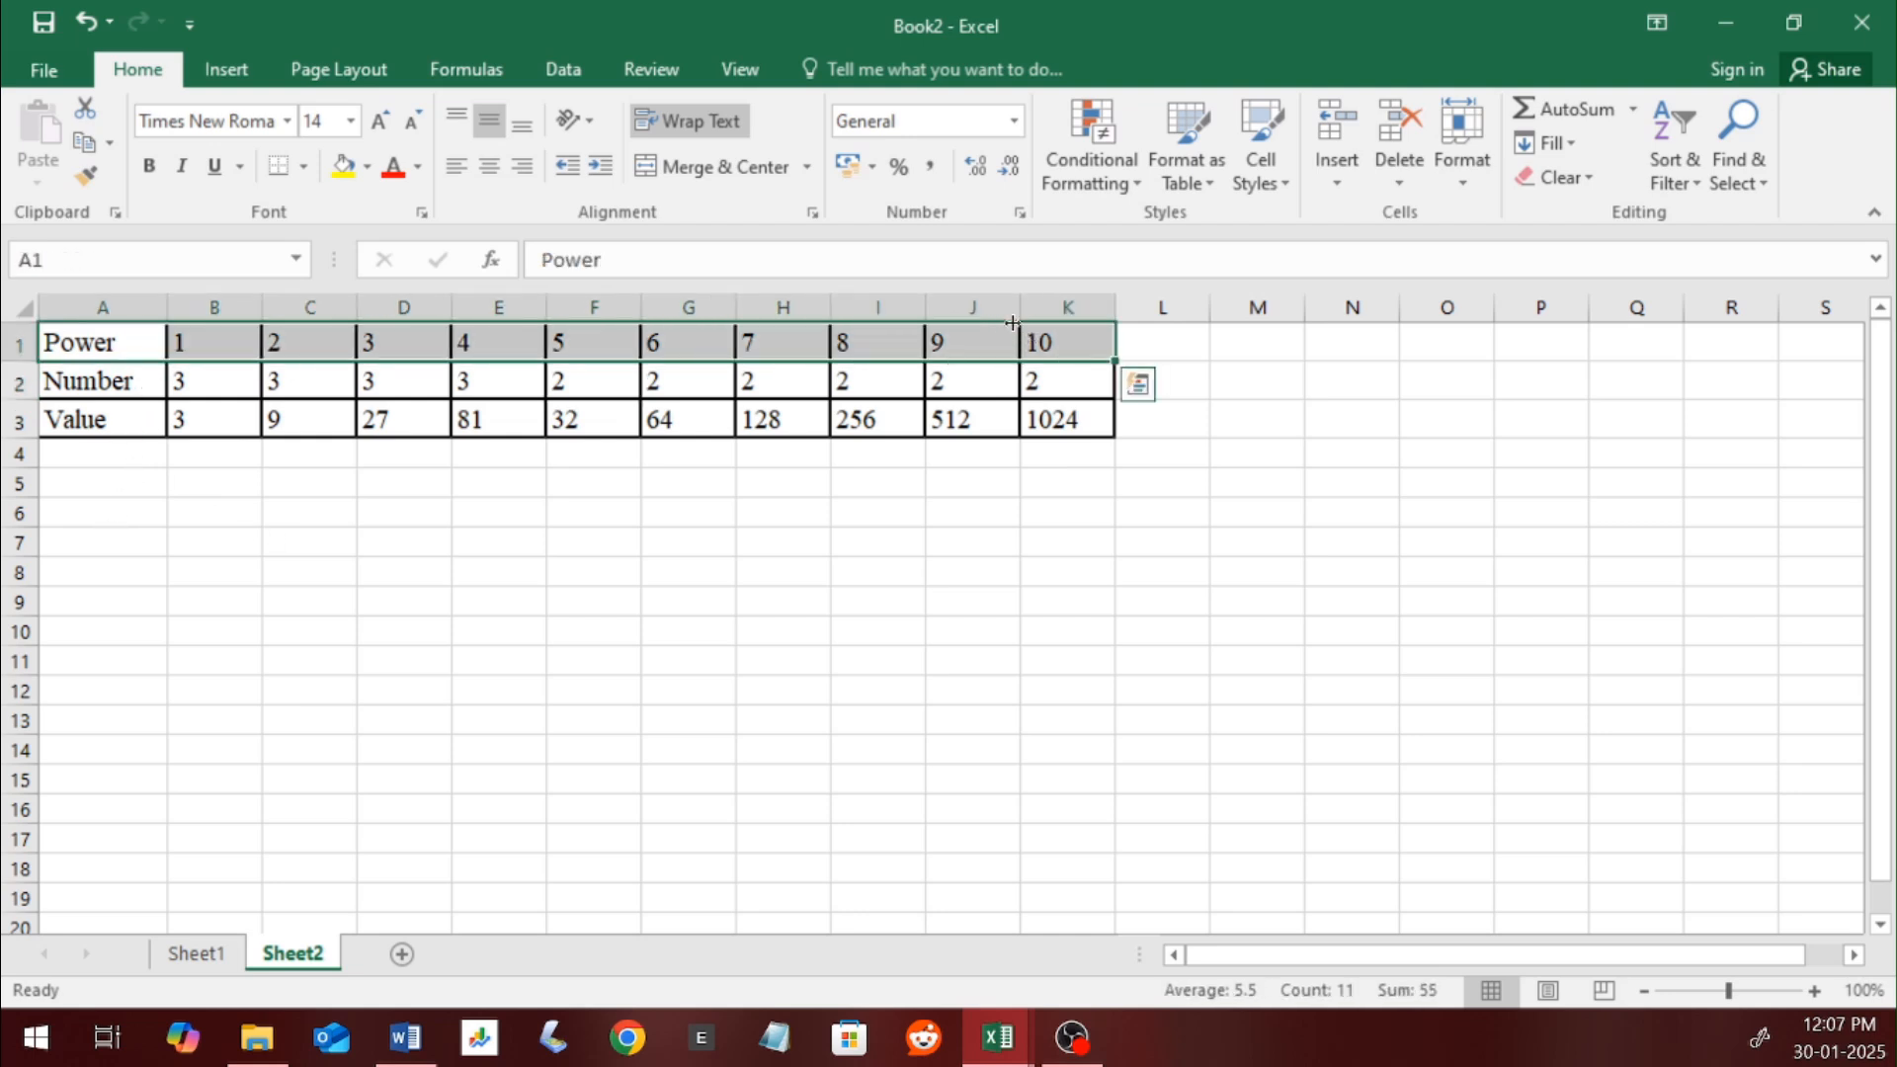
key(ctrl+c)
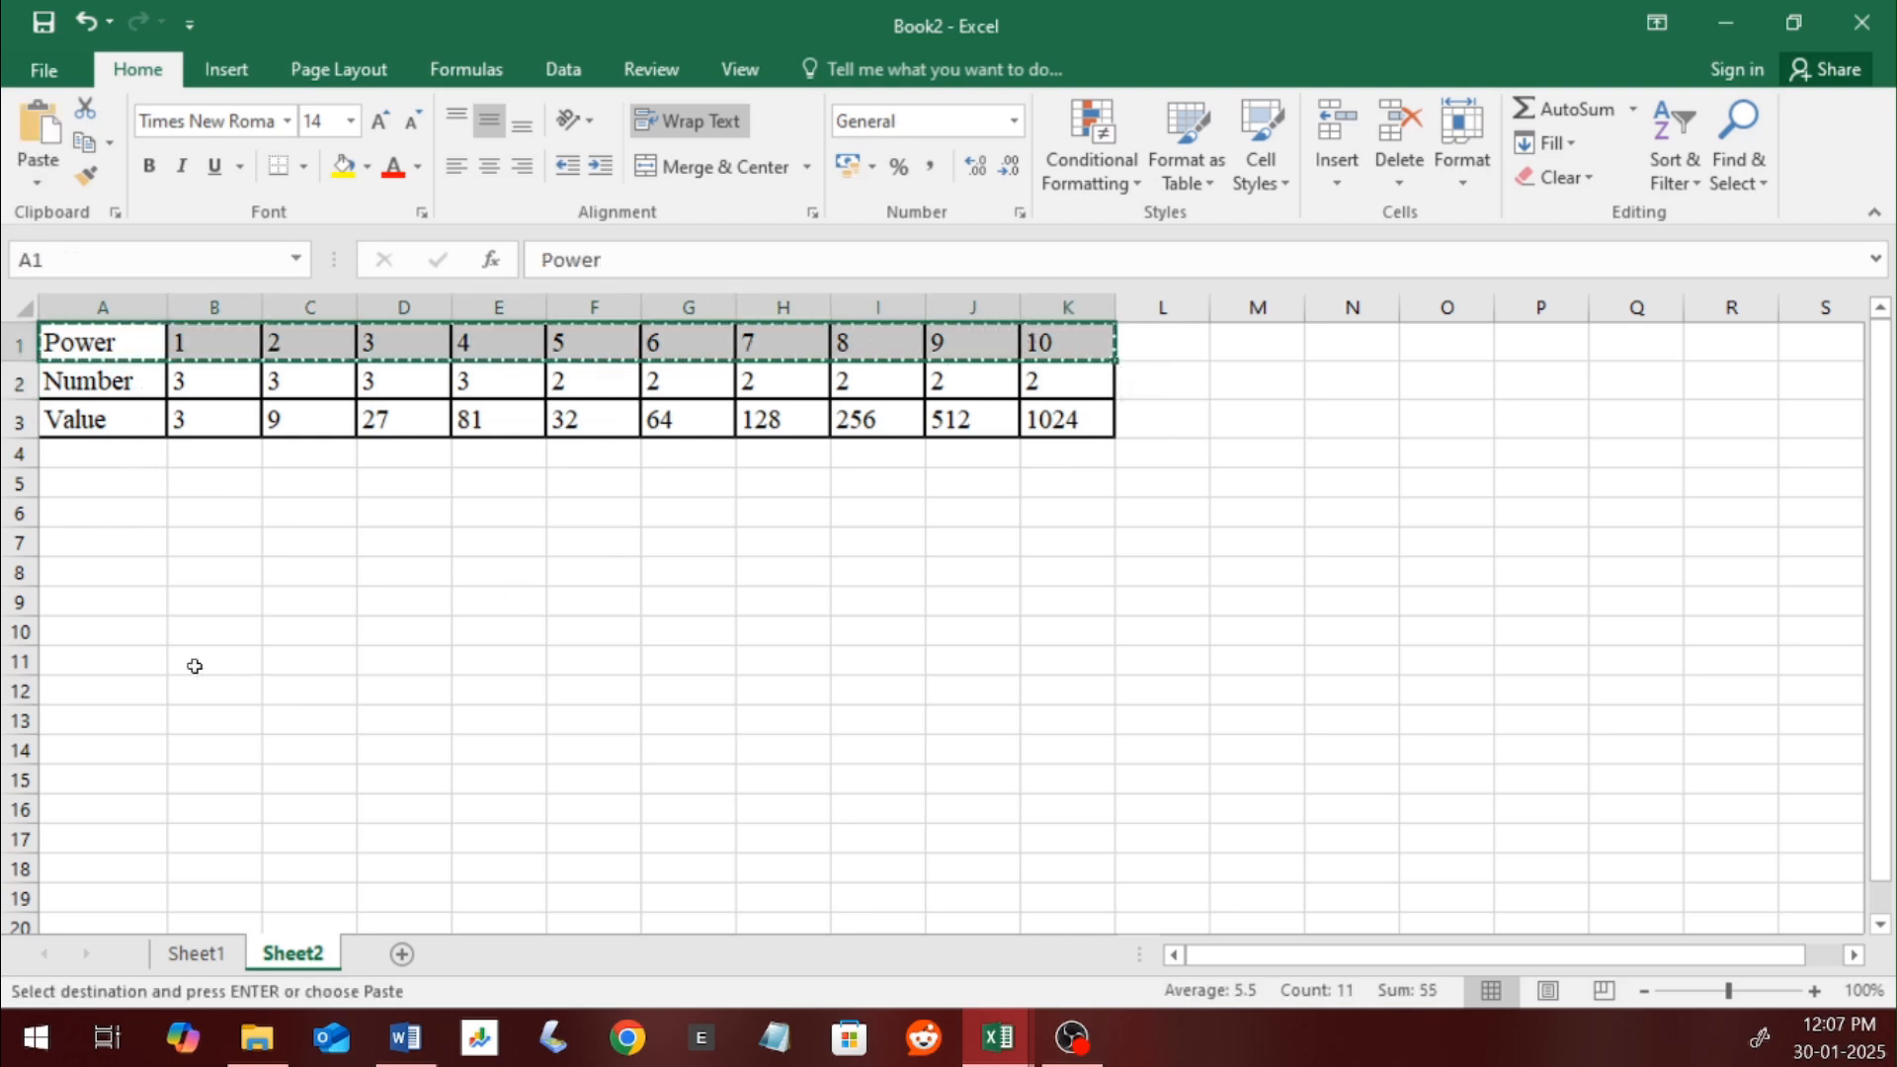
click(127, 518)
key(ctrl+v)
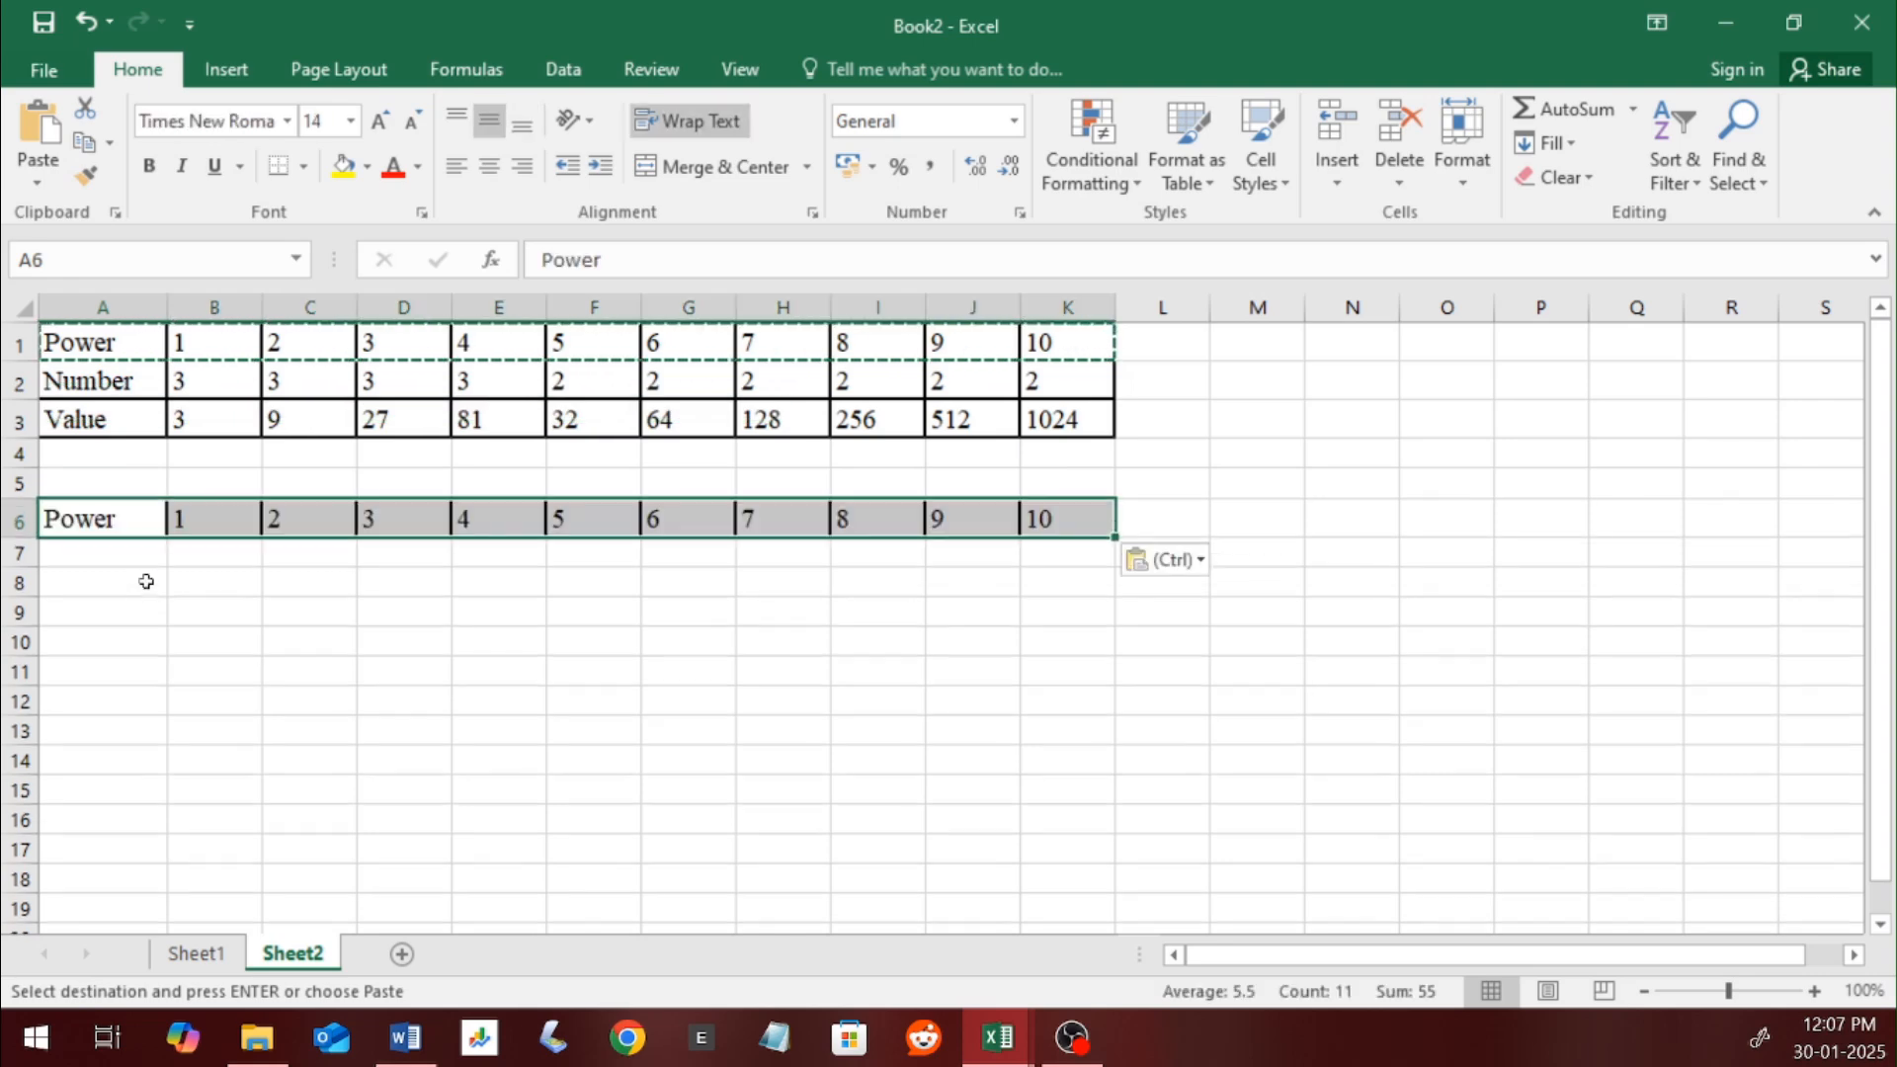
Step: Copy the Number and Value labels from A2:A3 into A7:A8
drag(115, 383, 116, 401)
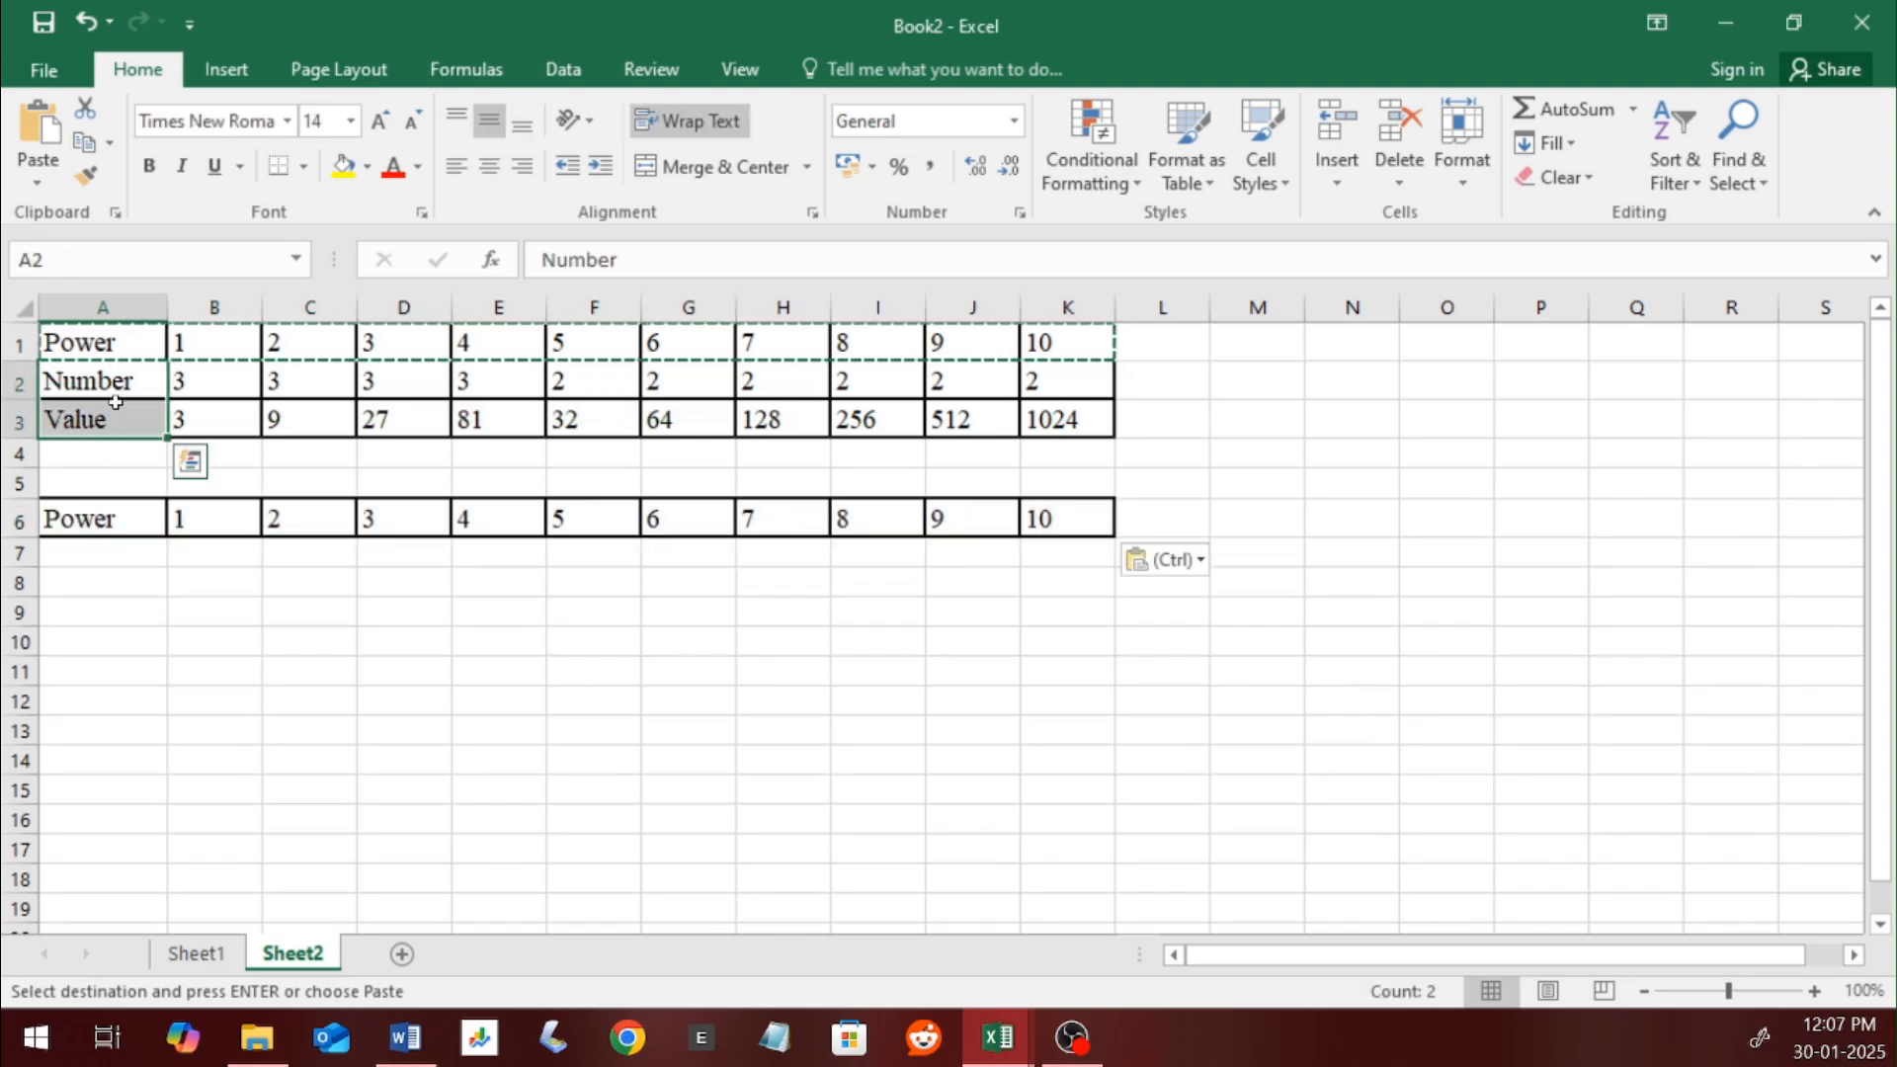
key(Escape)
key(ctrl+c)
click(119, 565)
key(ctrl+v)
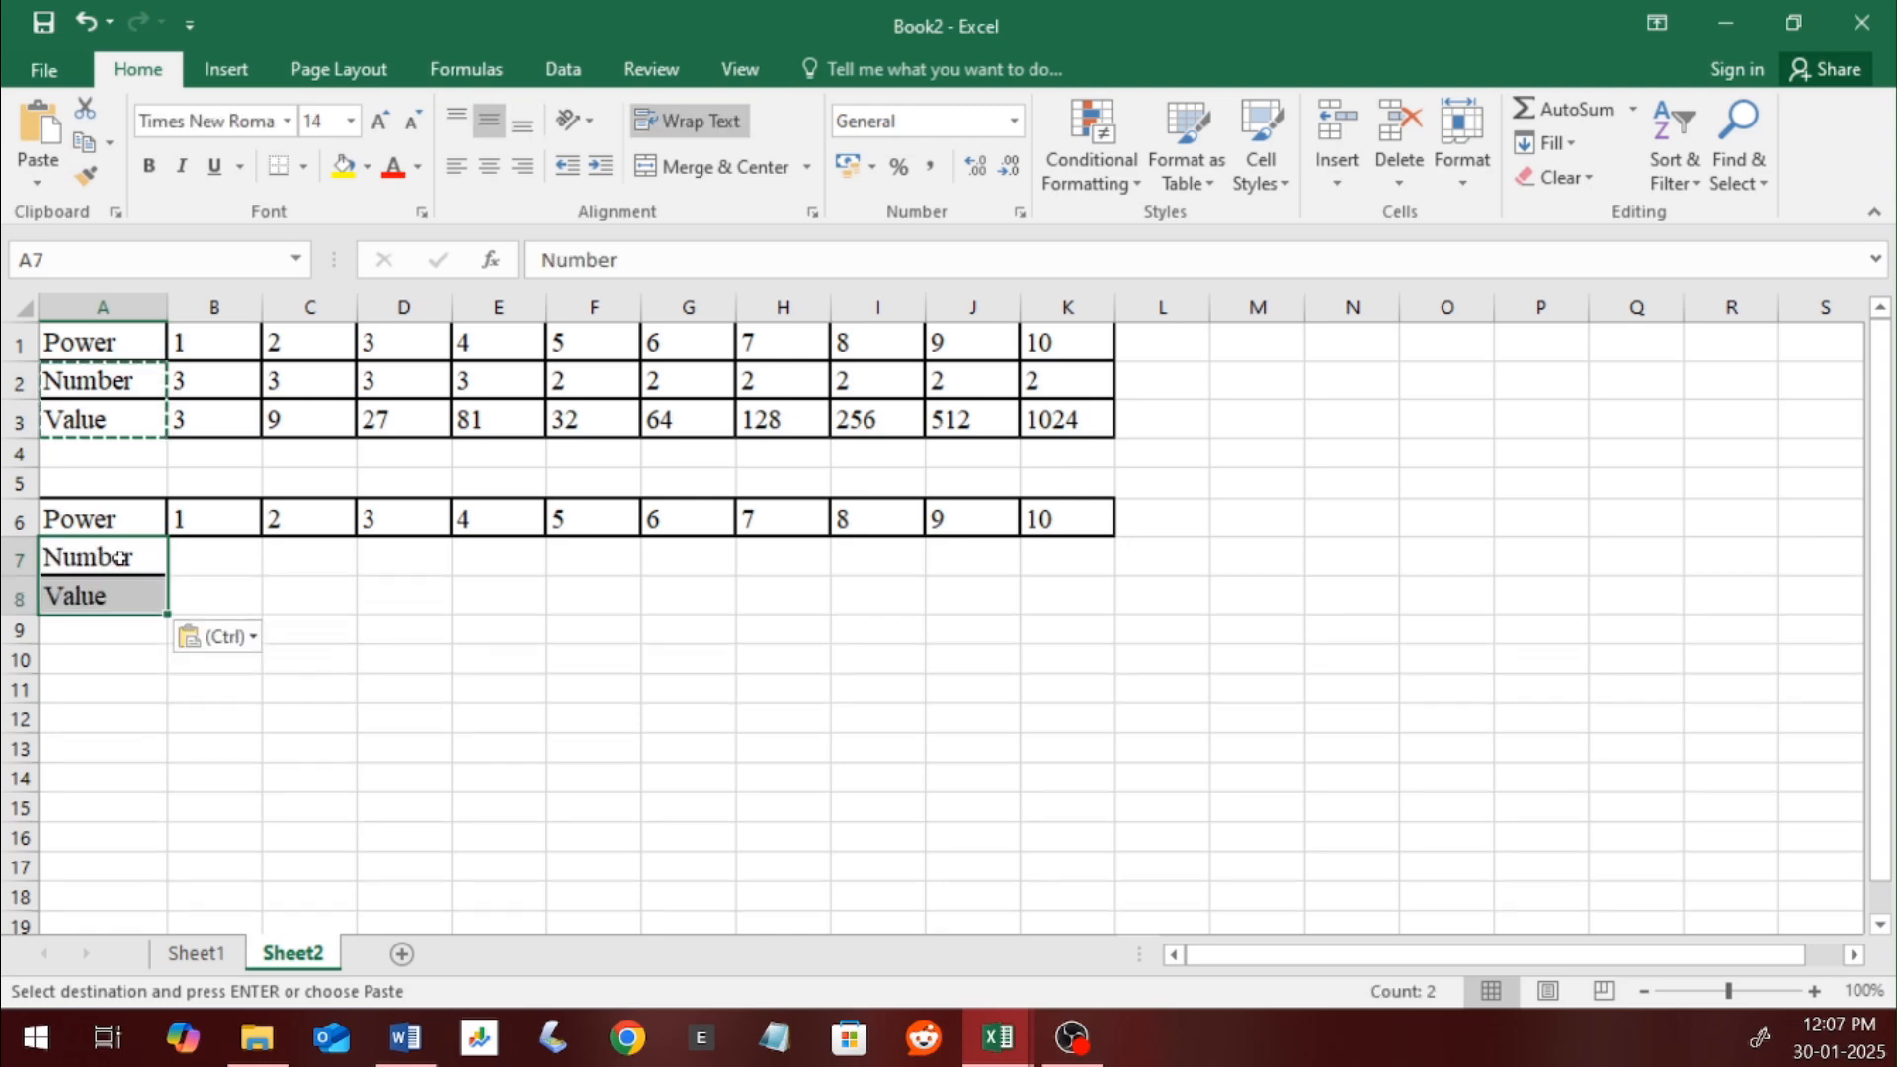
Step: Enter 3 in B7 as the single base number of the second table
click(211, 563)
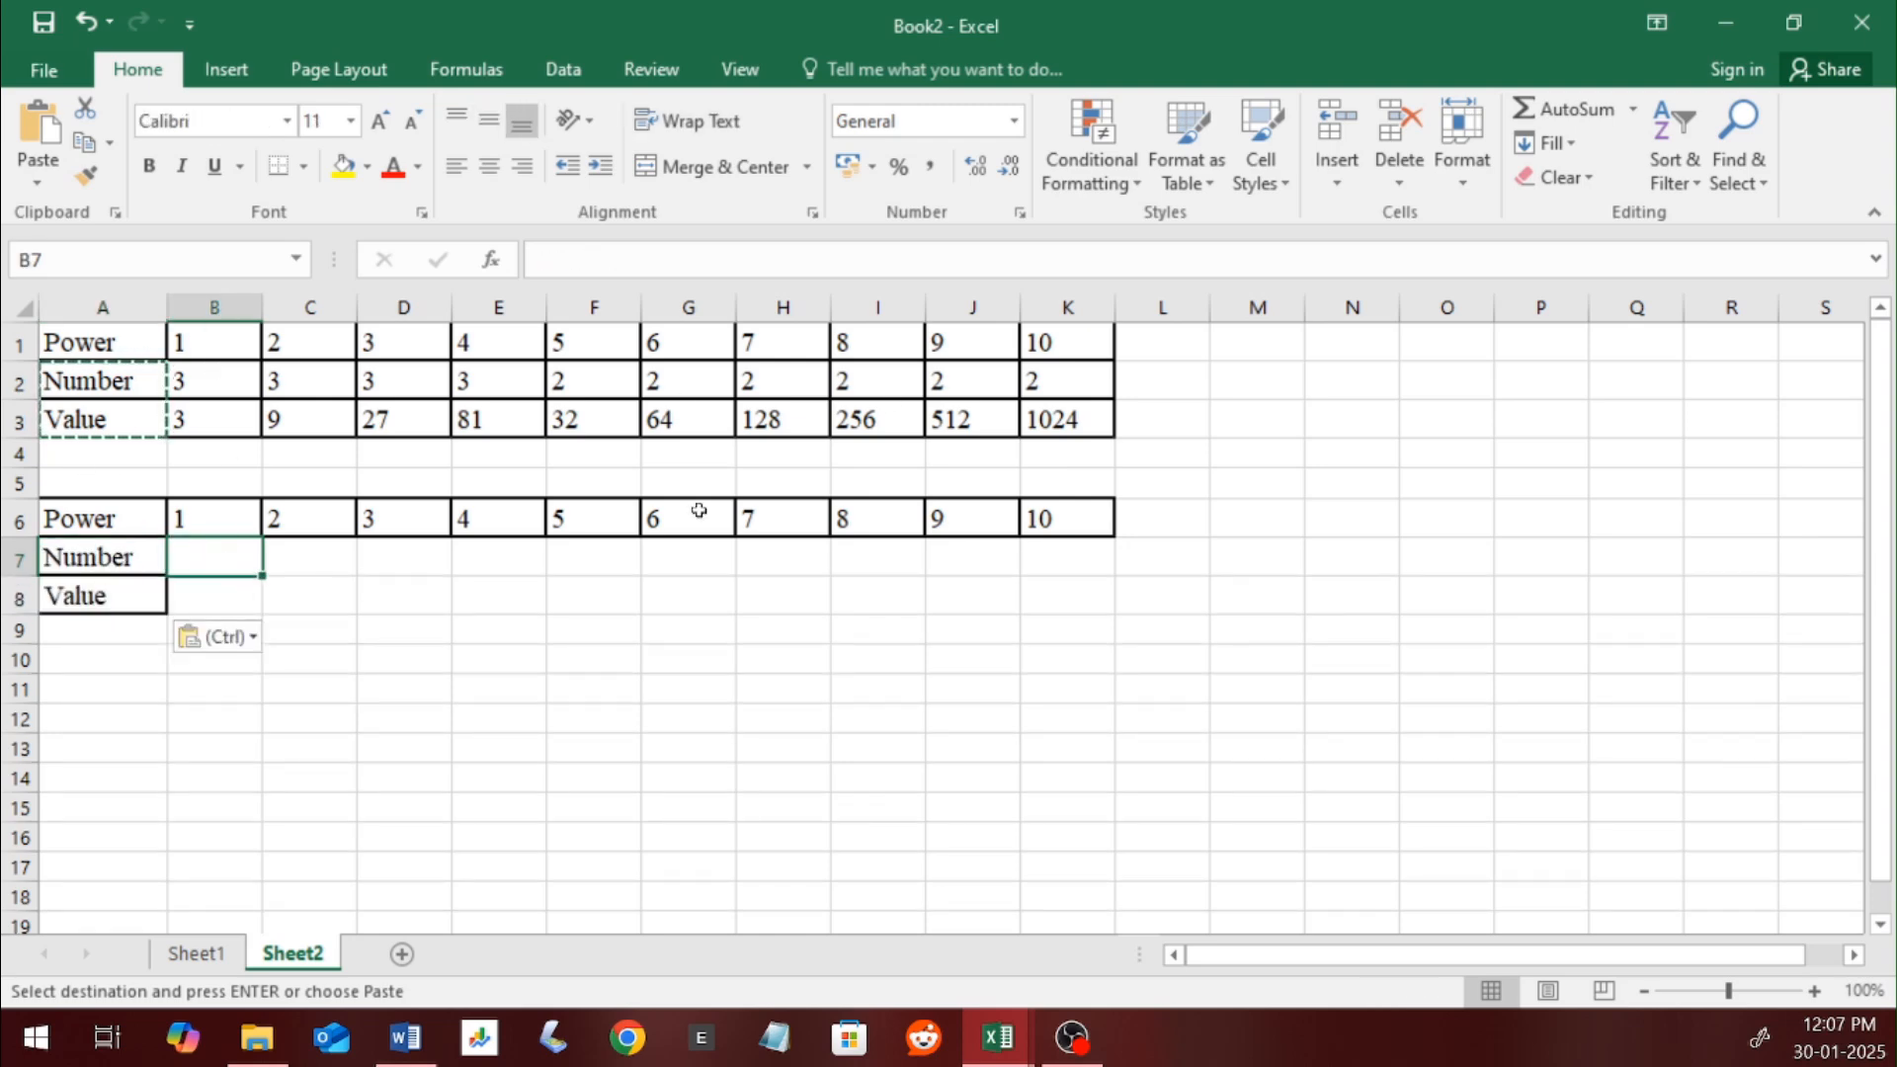
text(3)
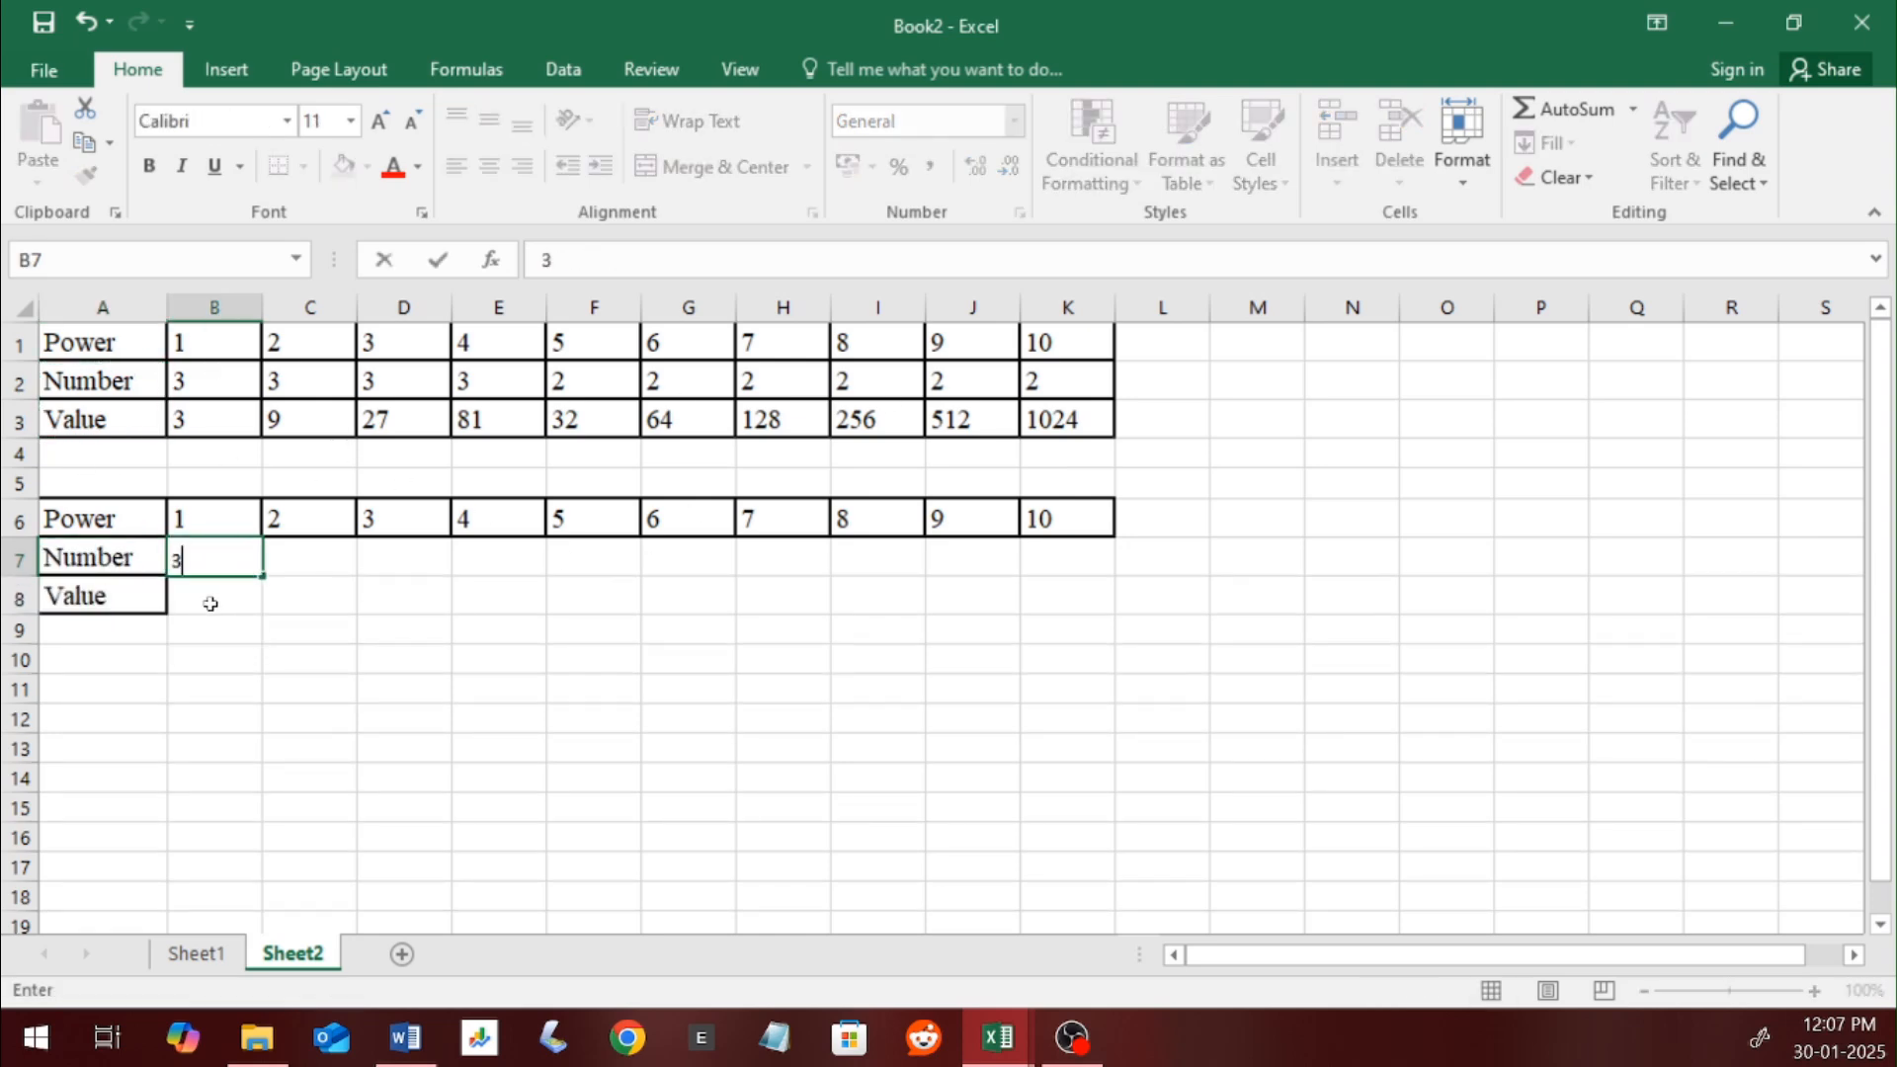
click(211, 604)
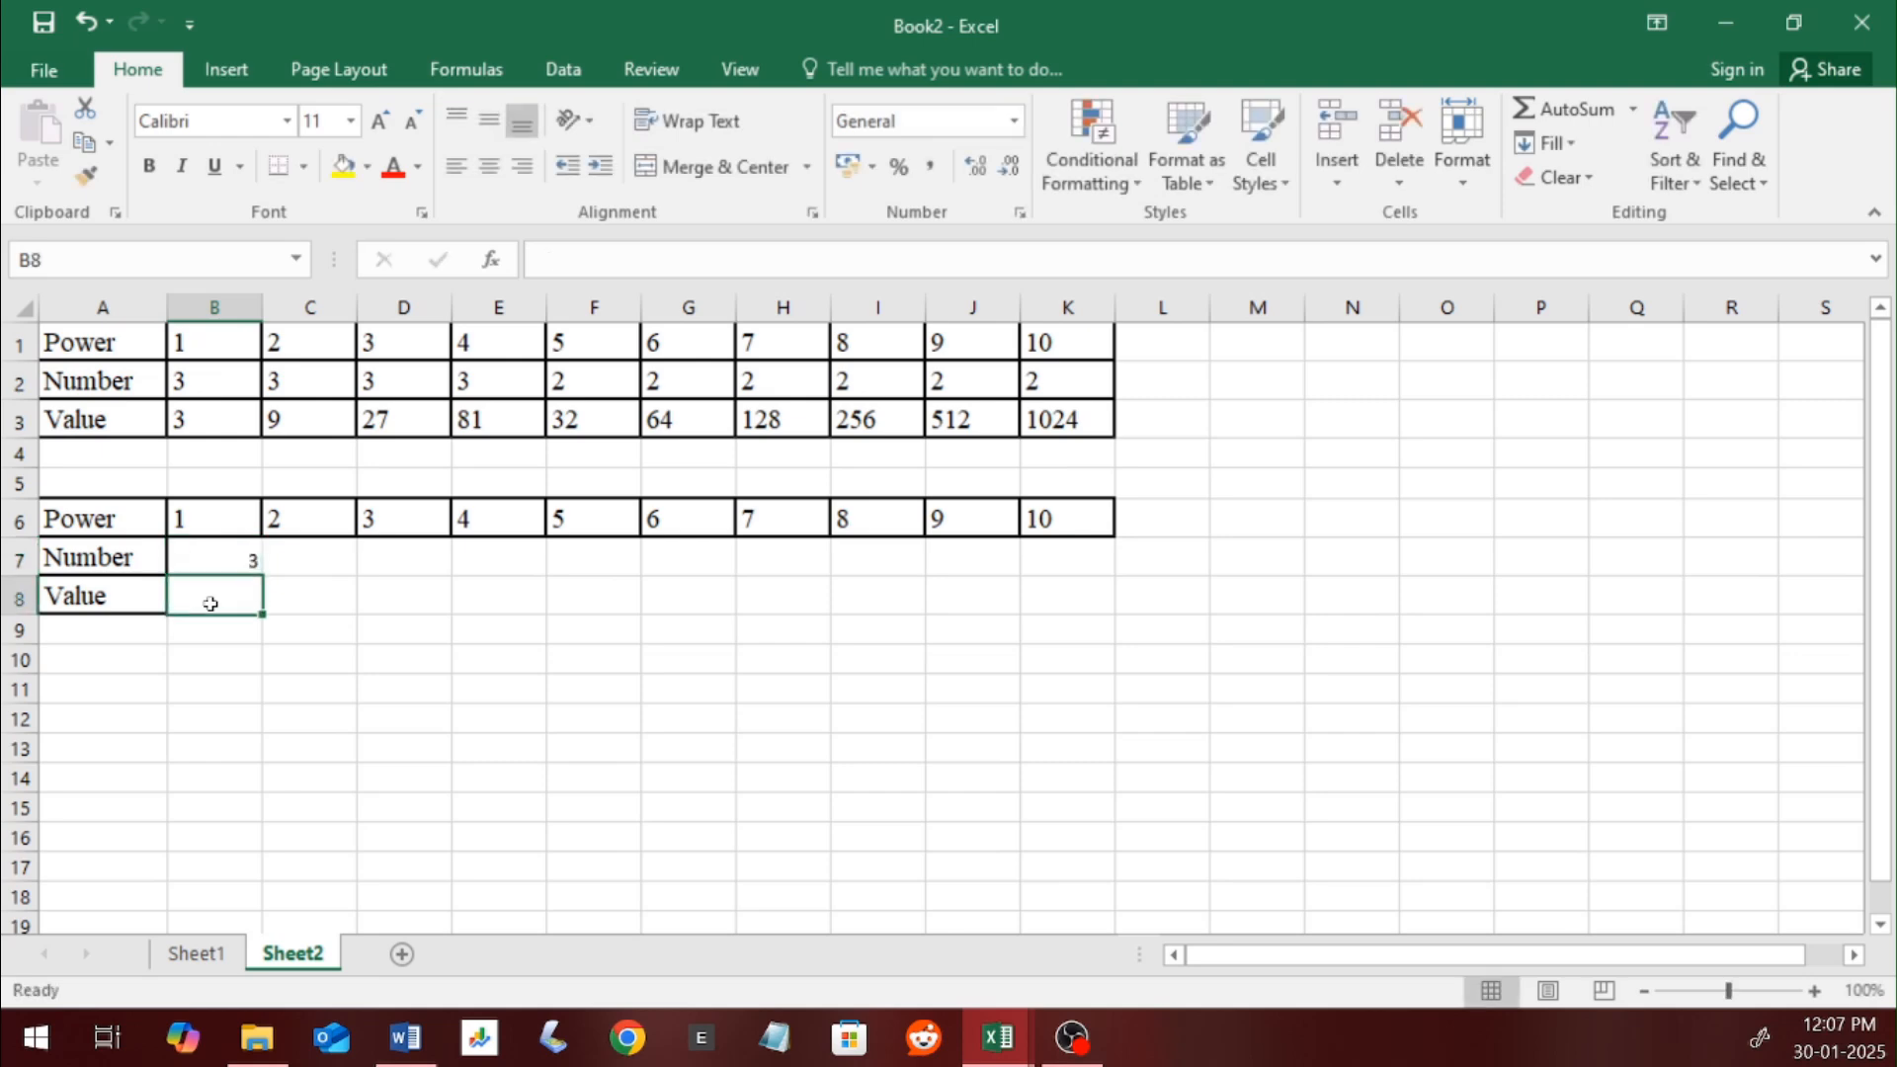
key(Up)
Step: Enter the formula =POWER(B7,B6) in B8 to calculate the second table's first value
click(210, 604)
text(=)
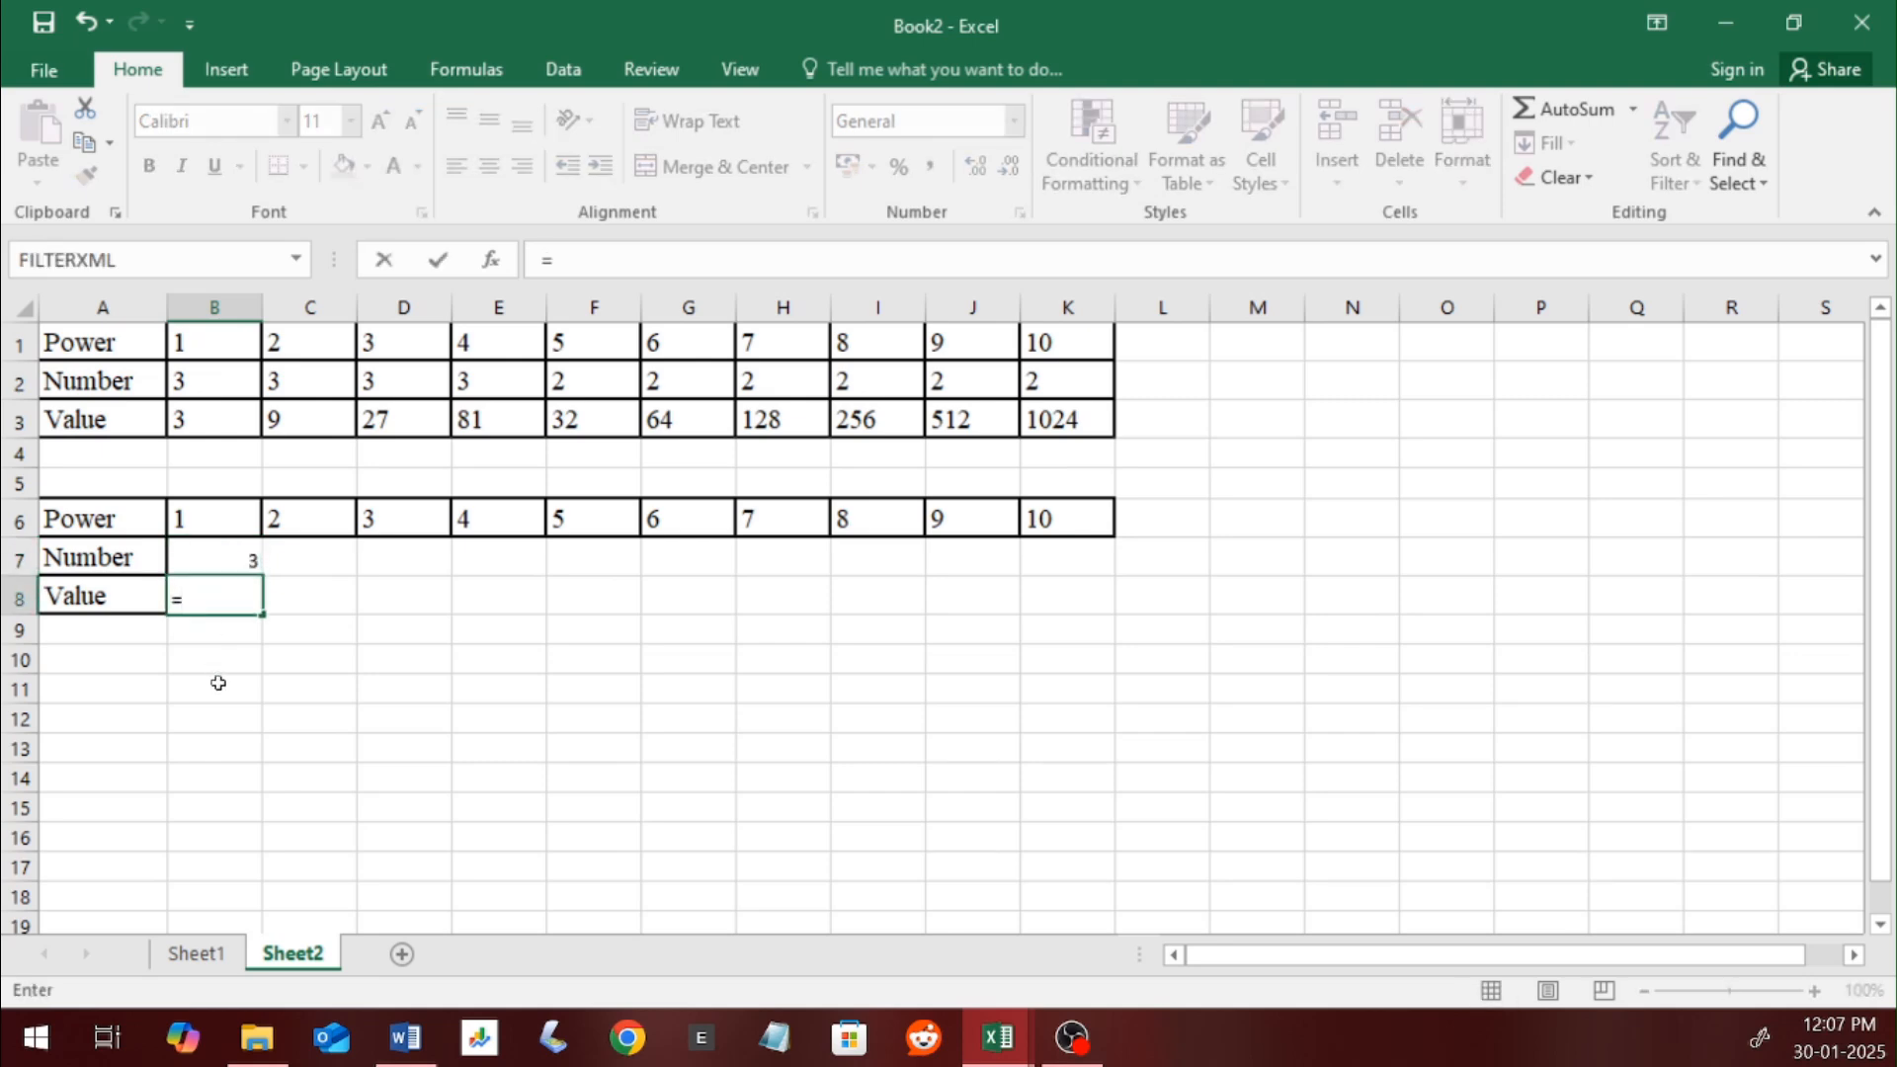
text(powe)
key(Tab)
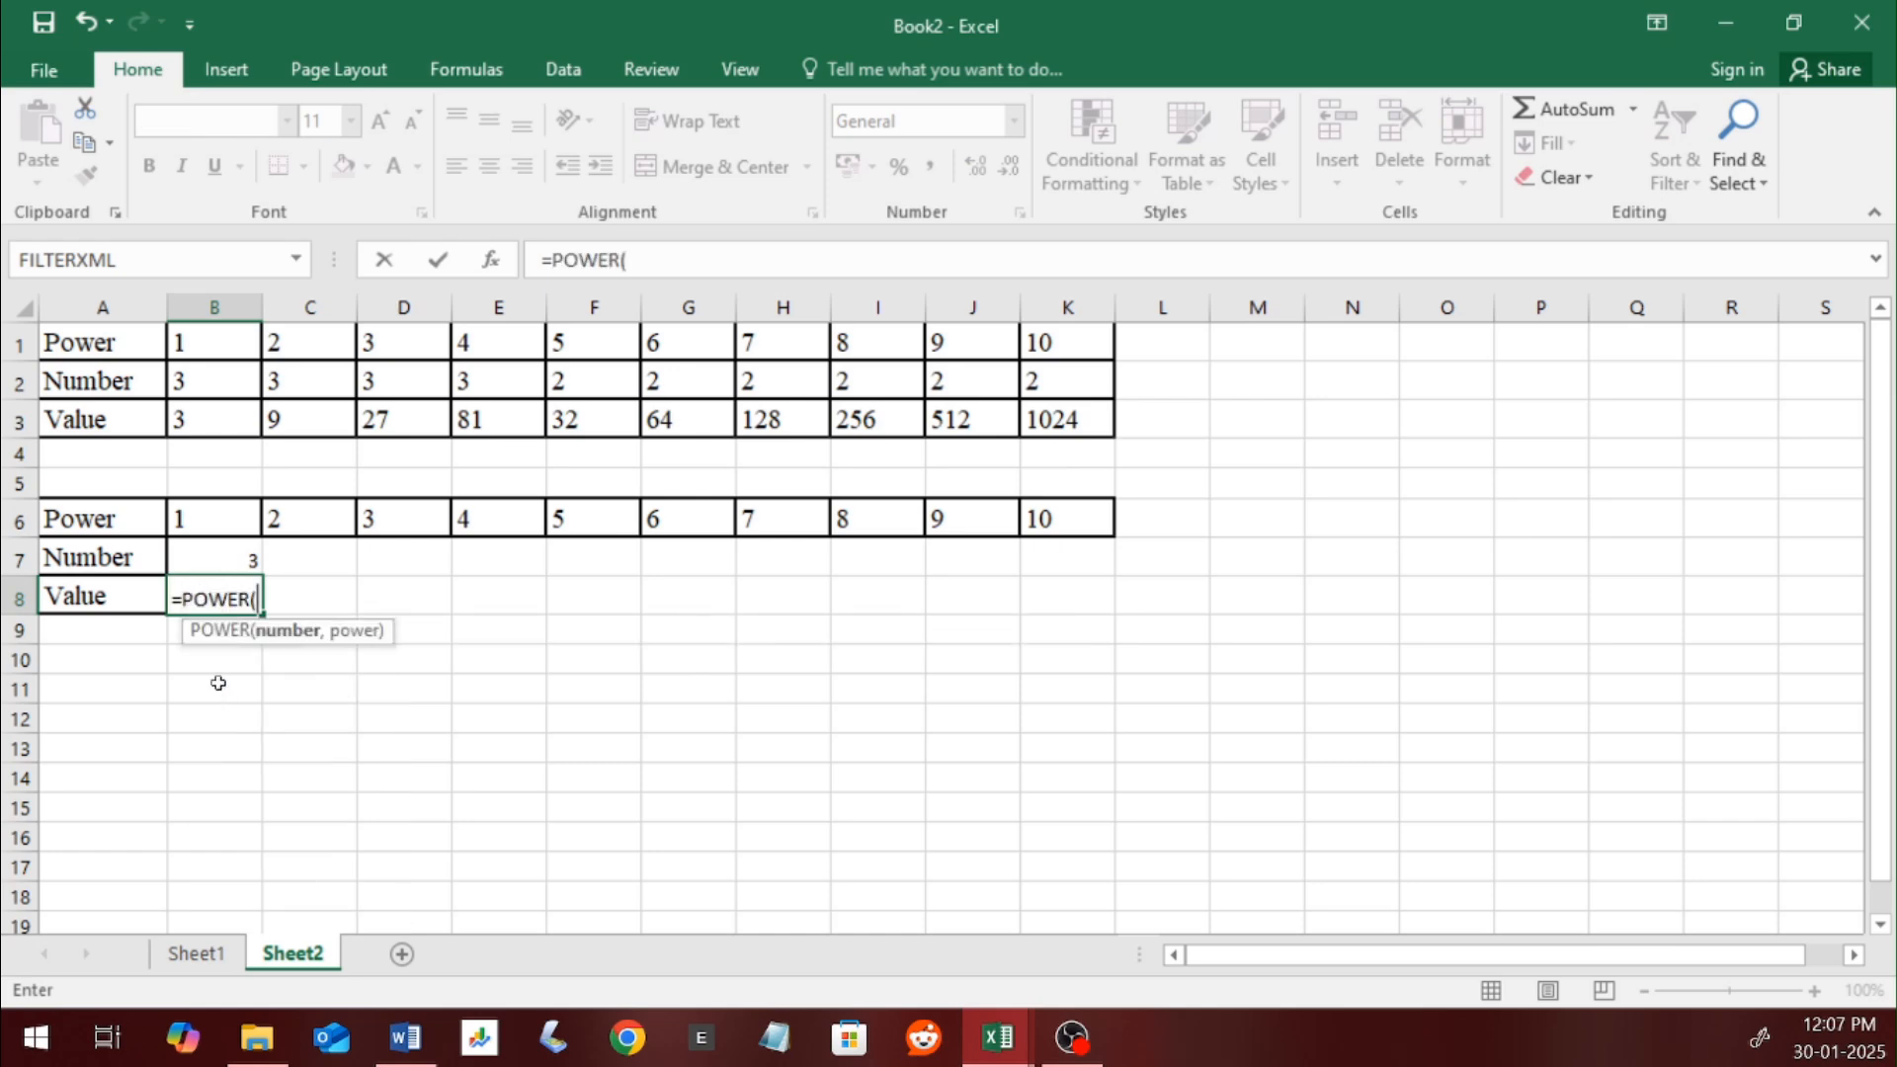
click(231, 558)
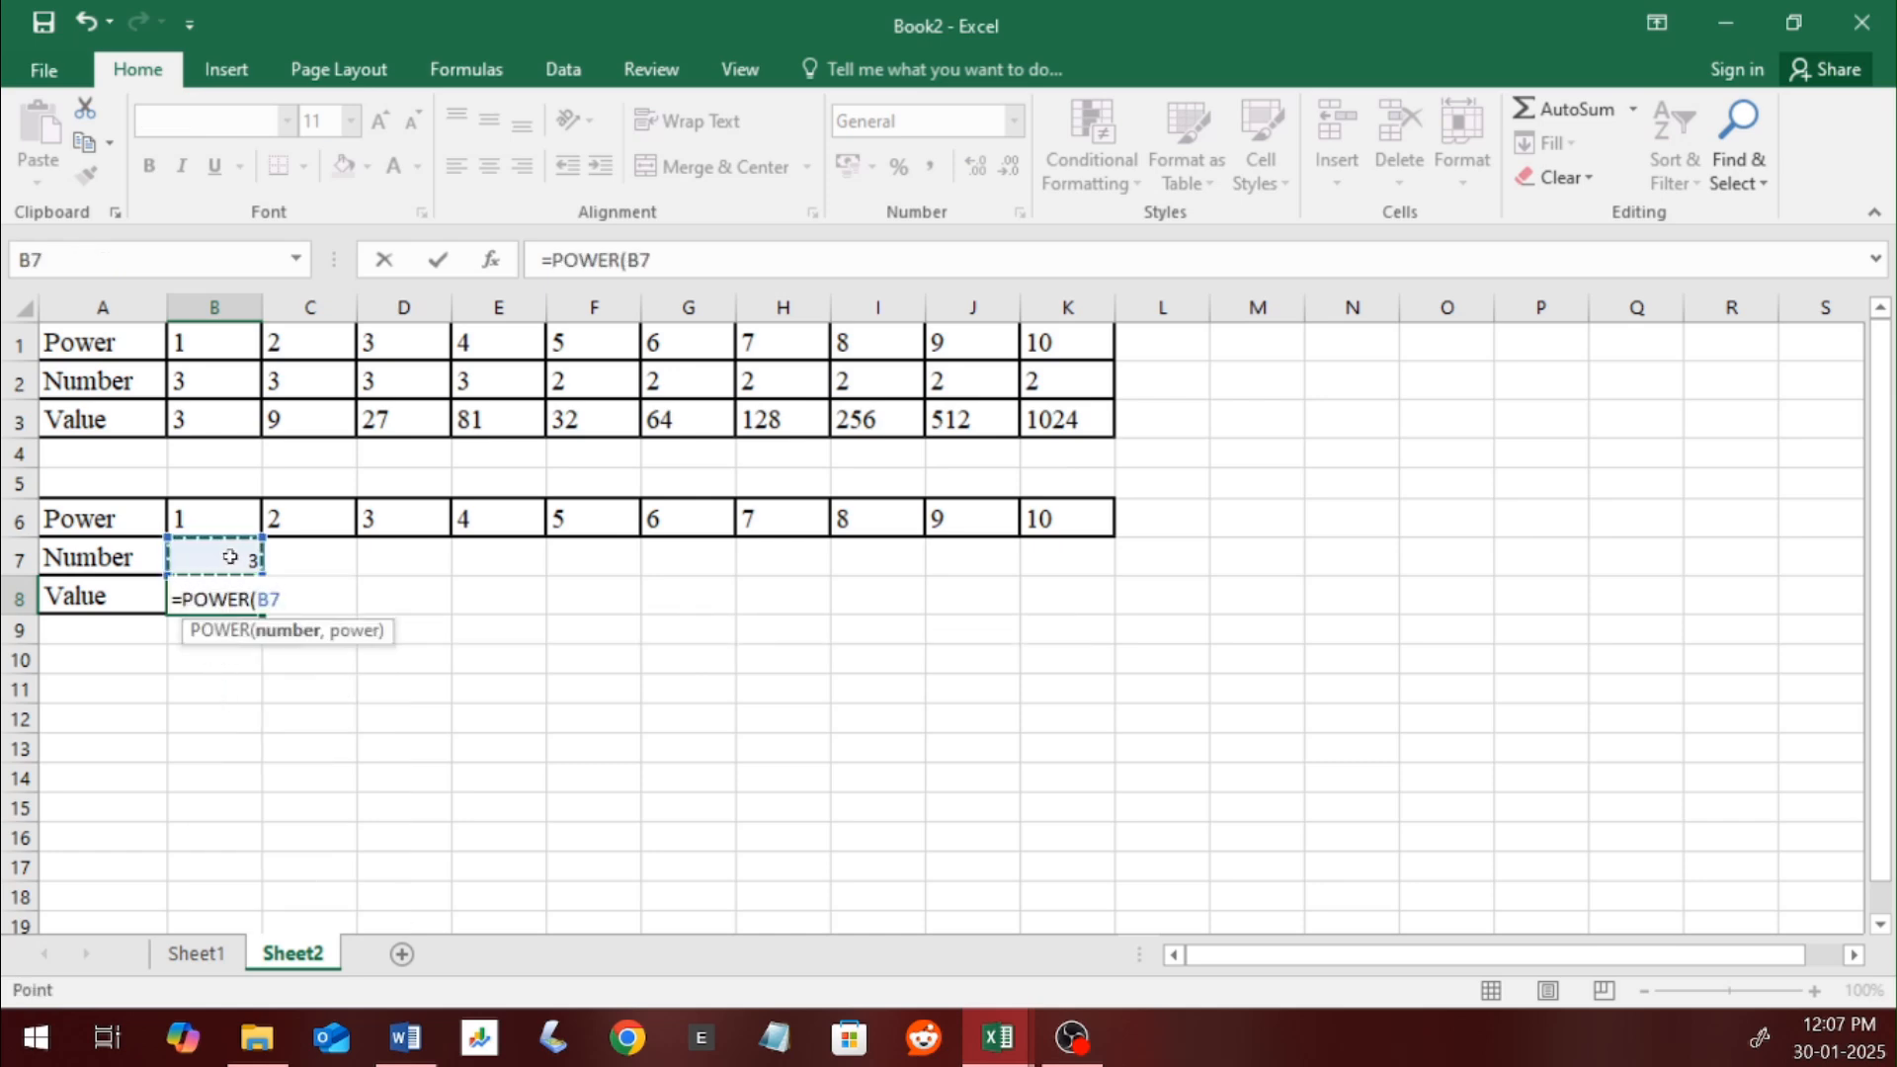
text(,)
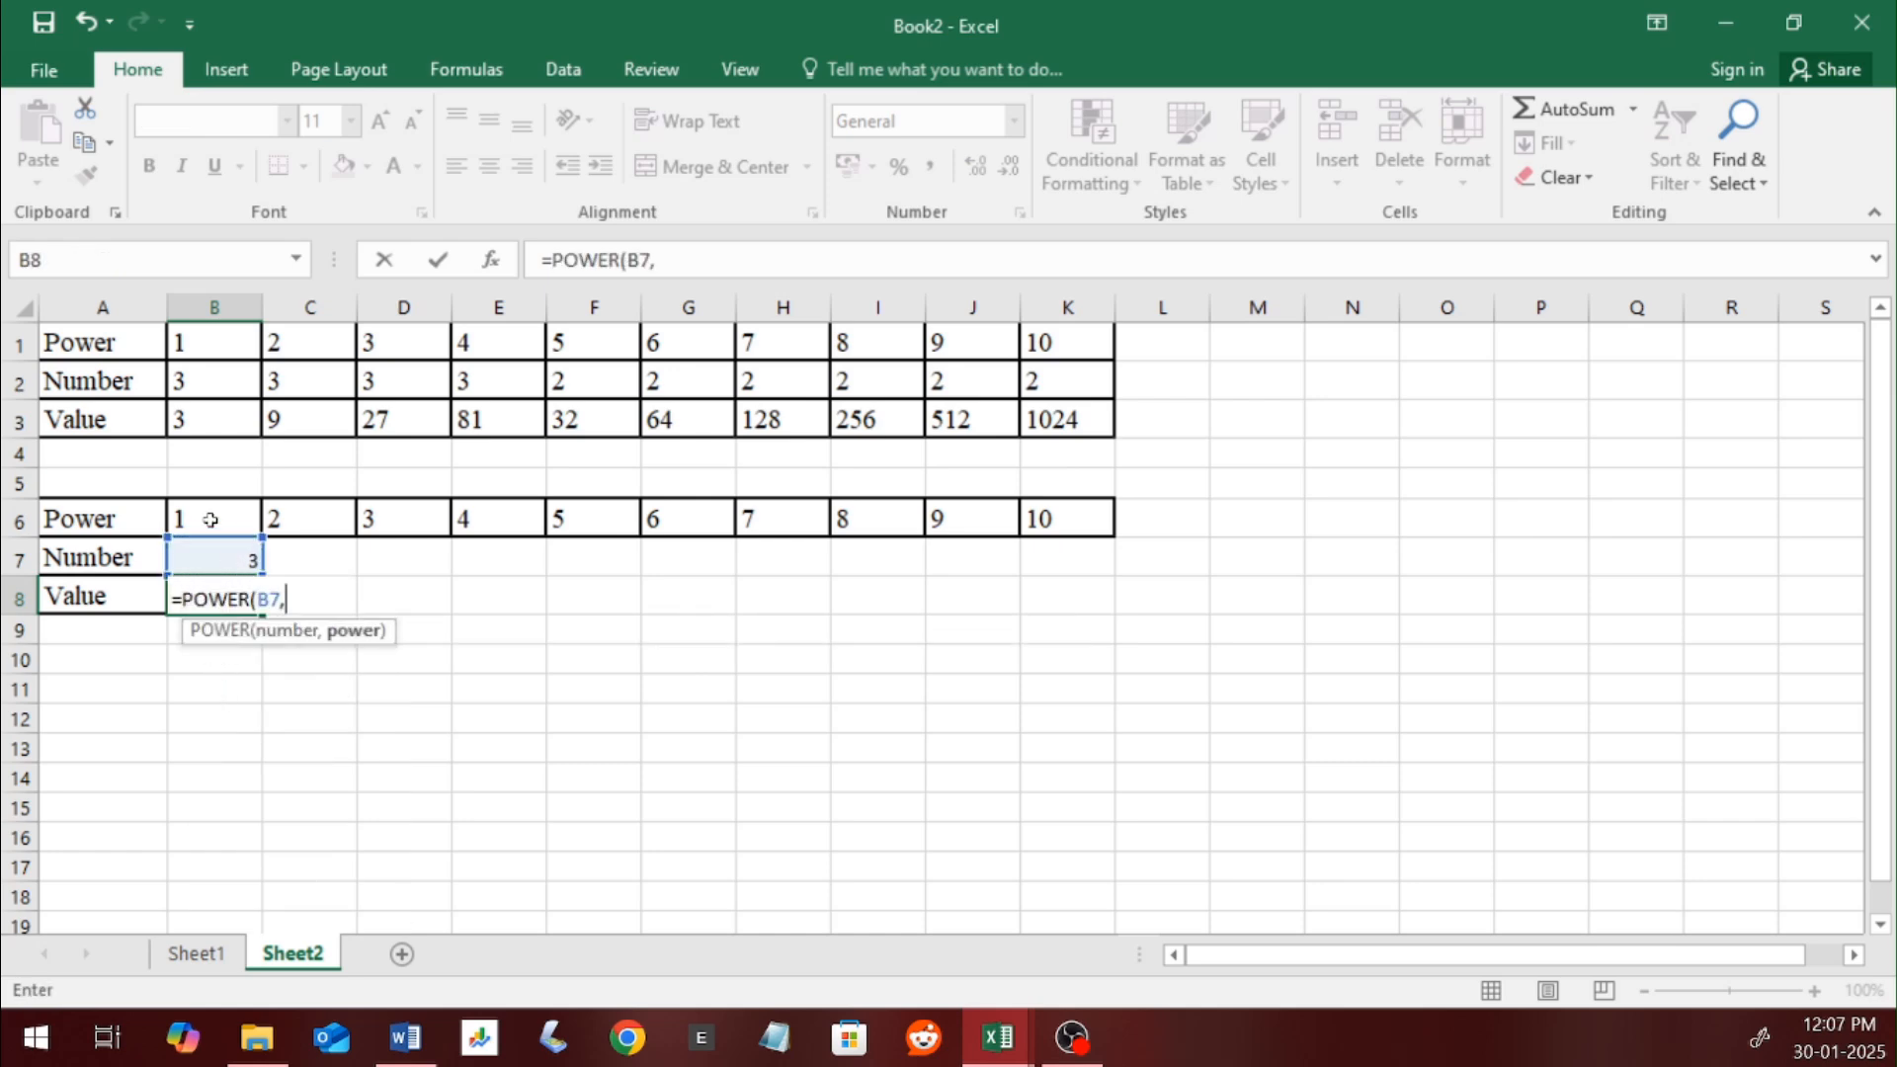
click(209, 519)
text())
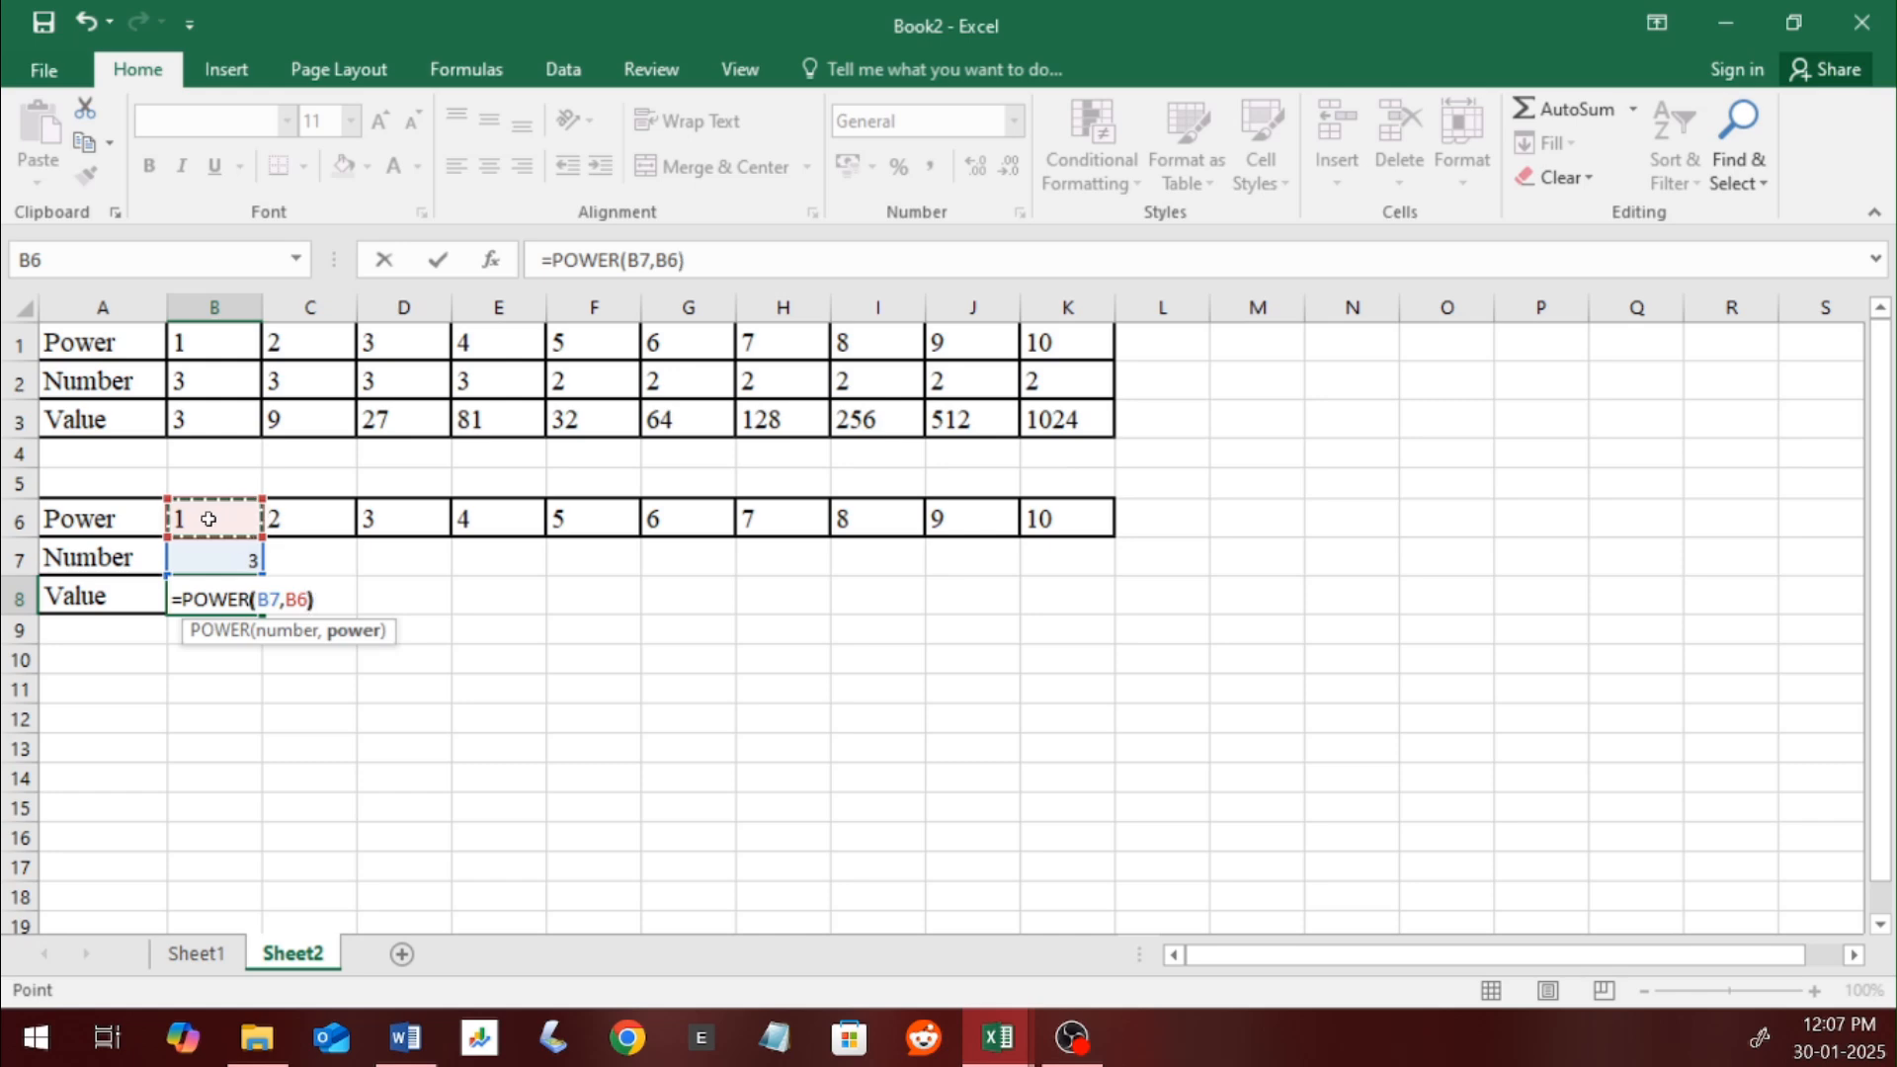
key(Return)
Step: Fill the relative POWER formula from B8 across to K8 and inspect the cell references in K8
click(225, 582)
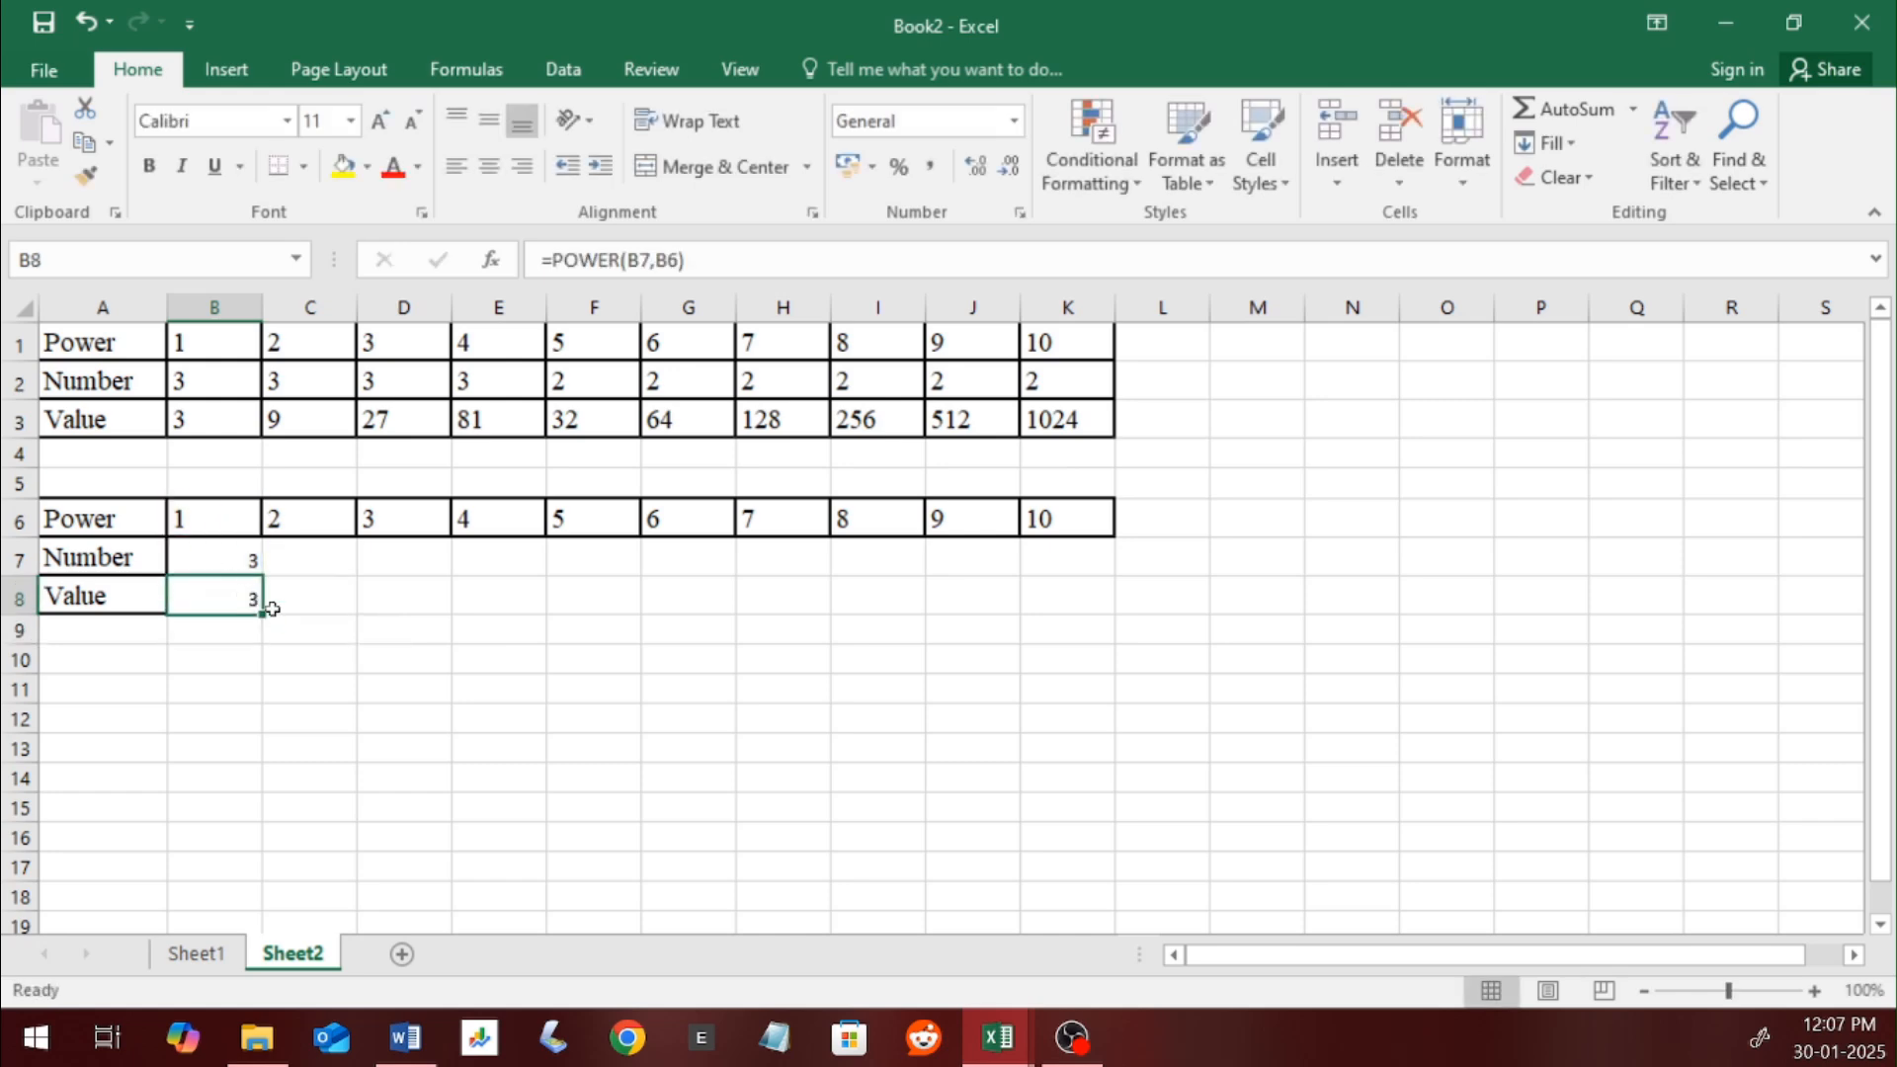
drag(262, 611, 1084, 600)
click(1084, 600)
double_click(1084, 599)
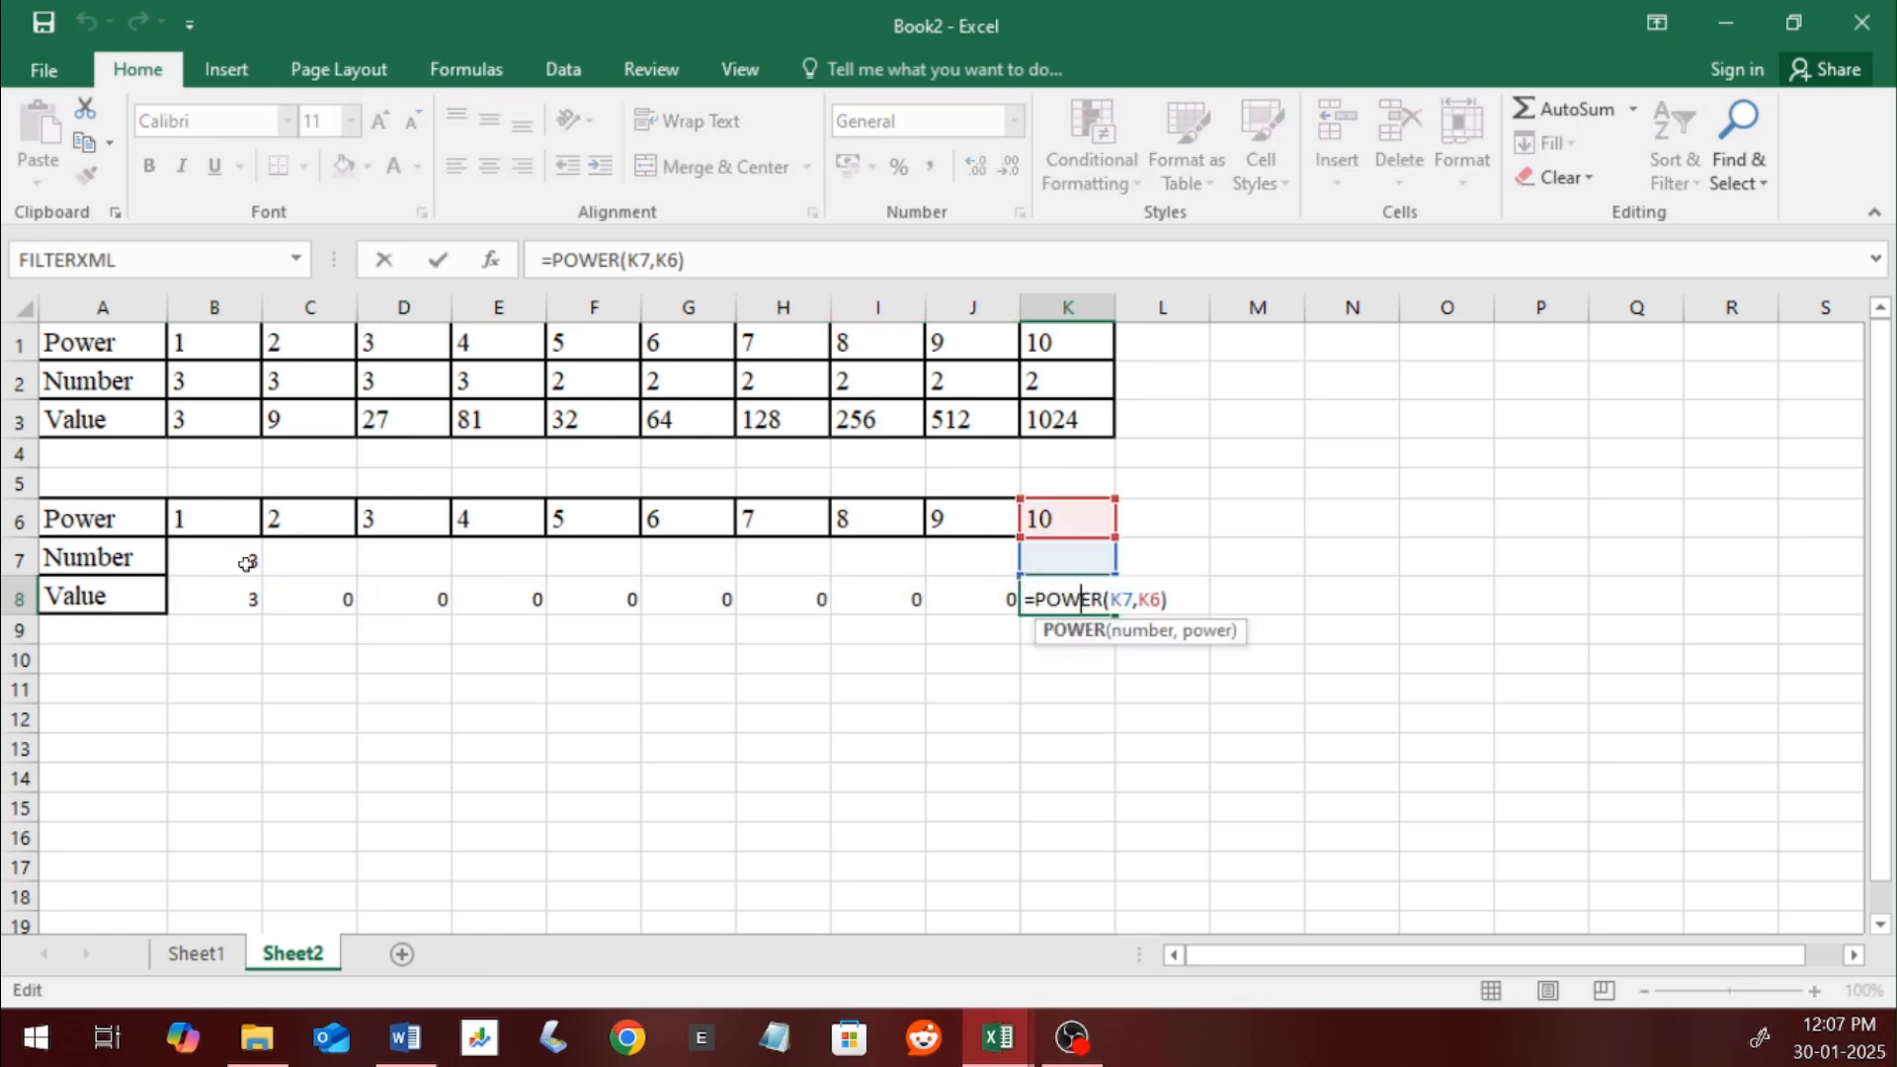
key(Return)
Step: Lock the base number's column in B8 by changing the formula to =POWER($B7,B6)
click(252, 602)
double_click(252, 602)
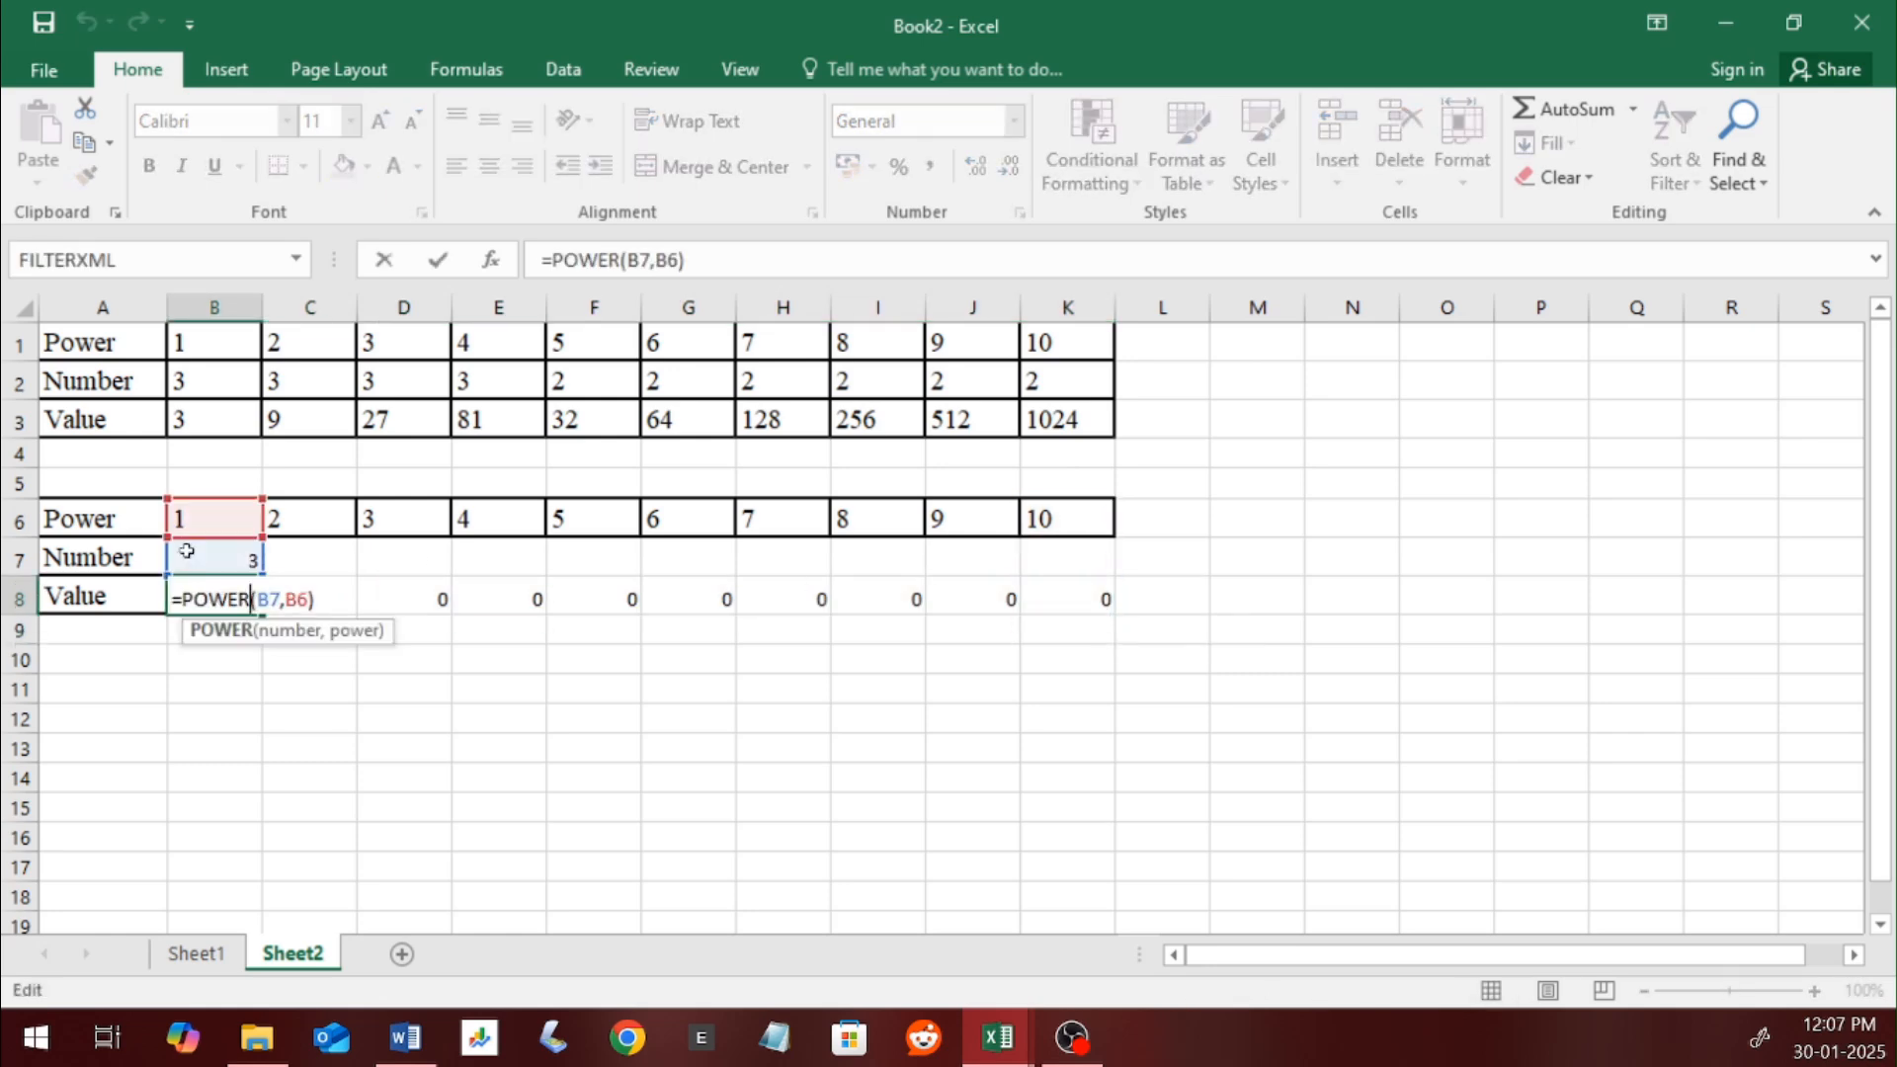
click(257, 599)
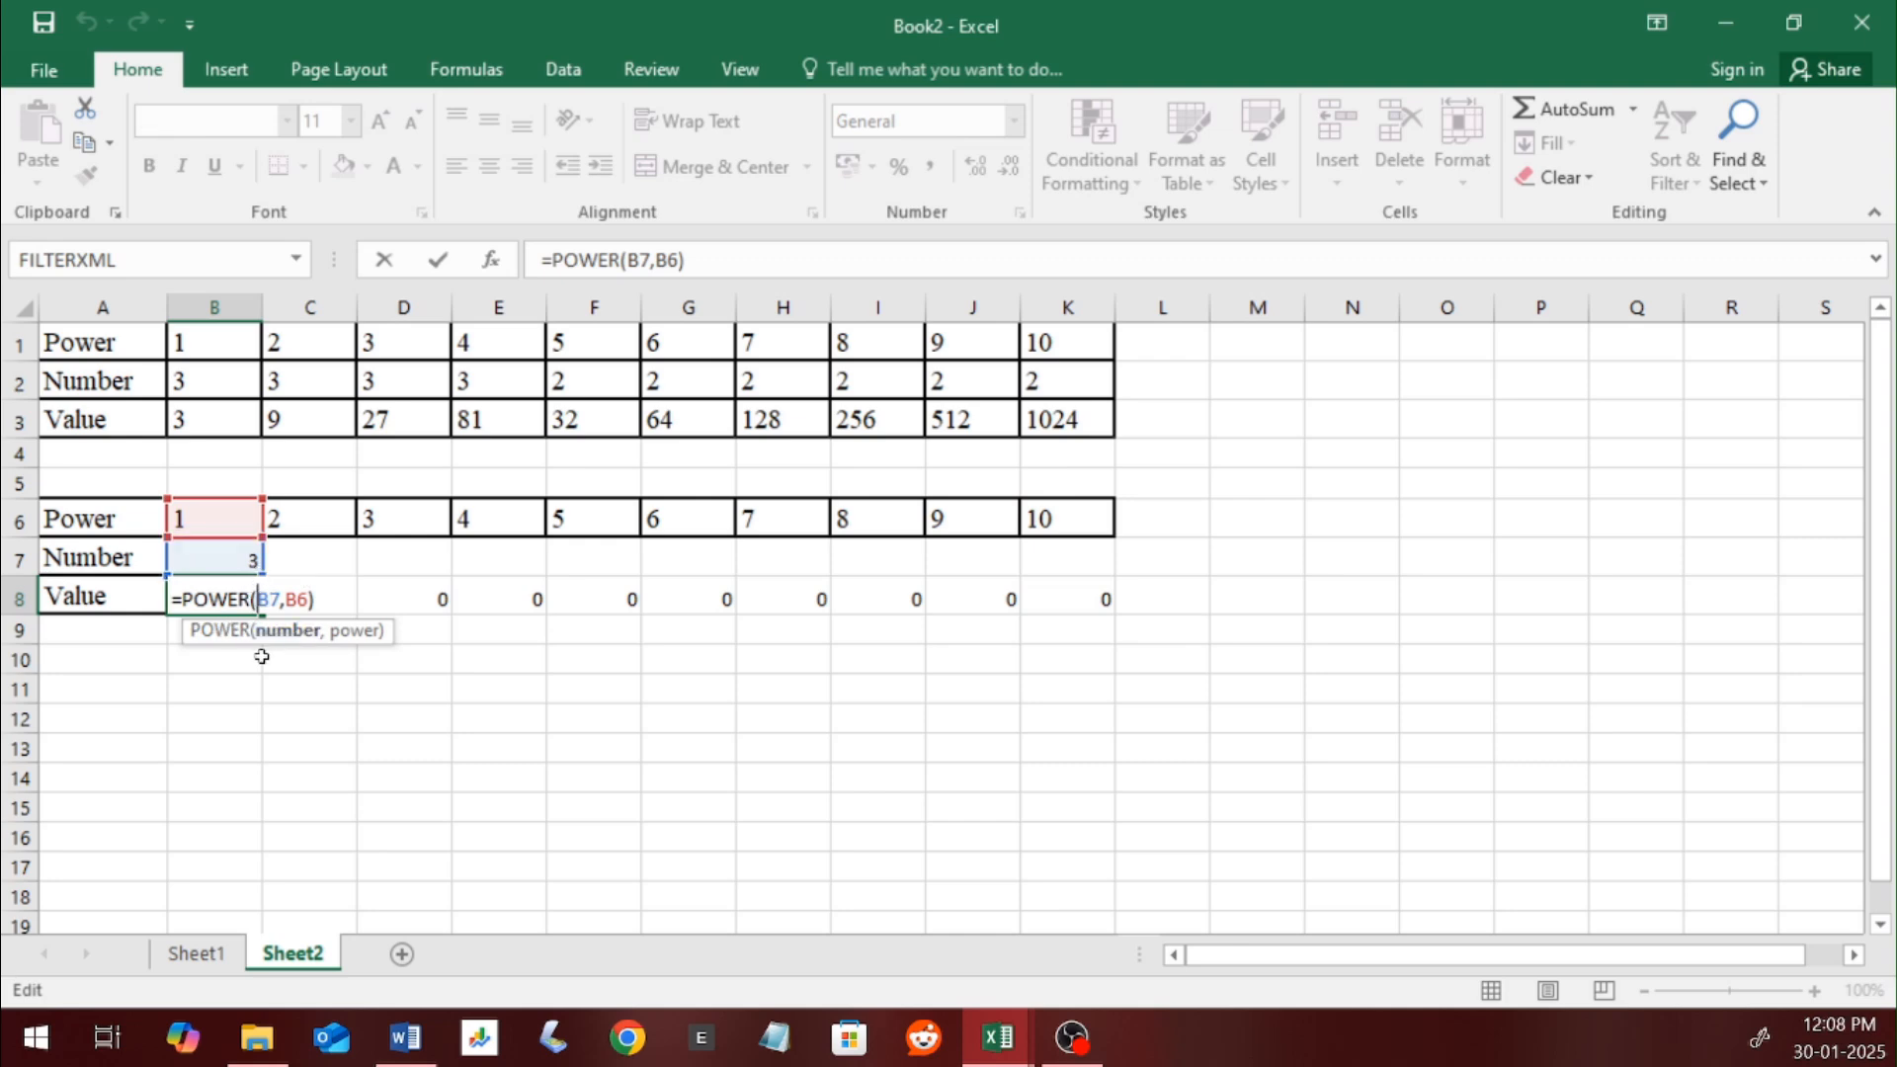
text($)
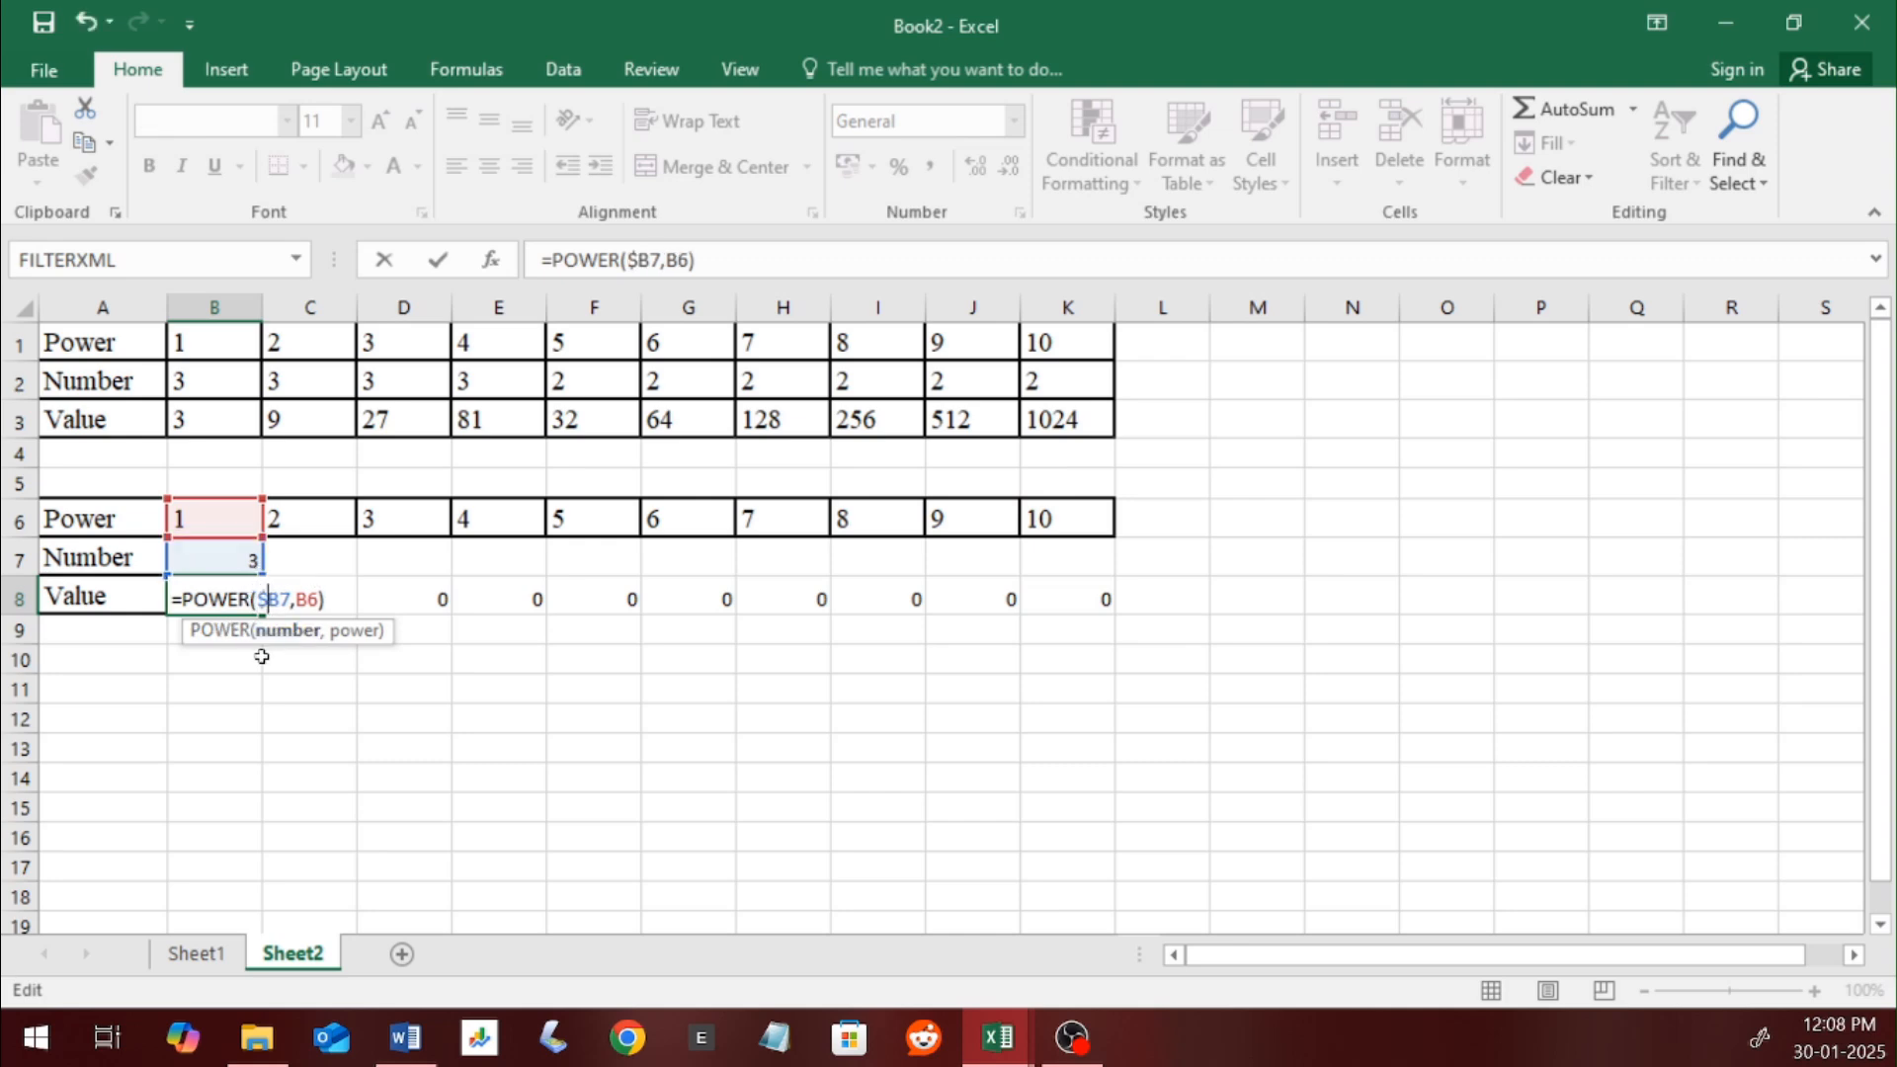
key(Return)
Step: Fill the formula with the locked column from B8 across to K8 and check the references in K8
click(243, 600)
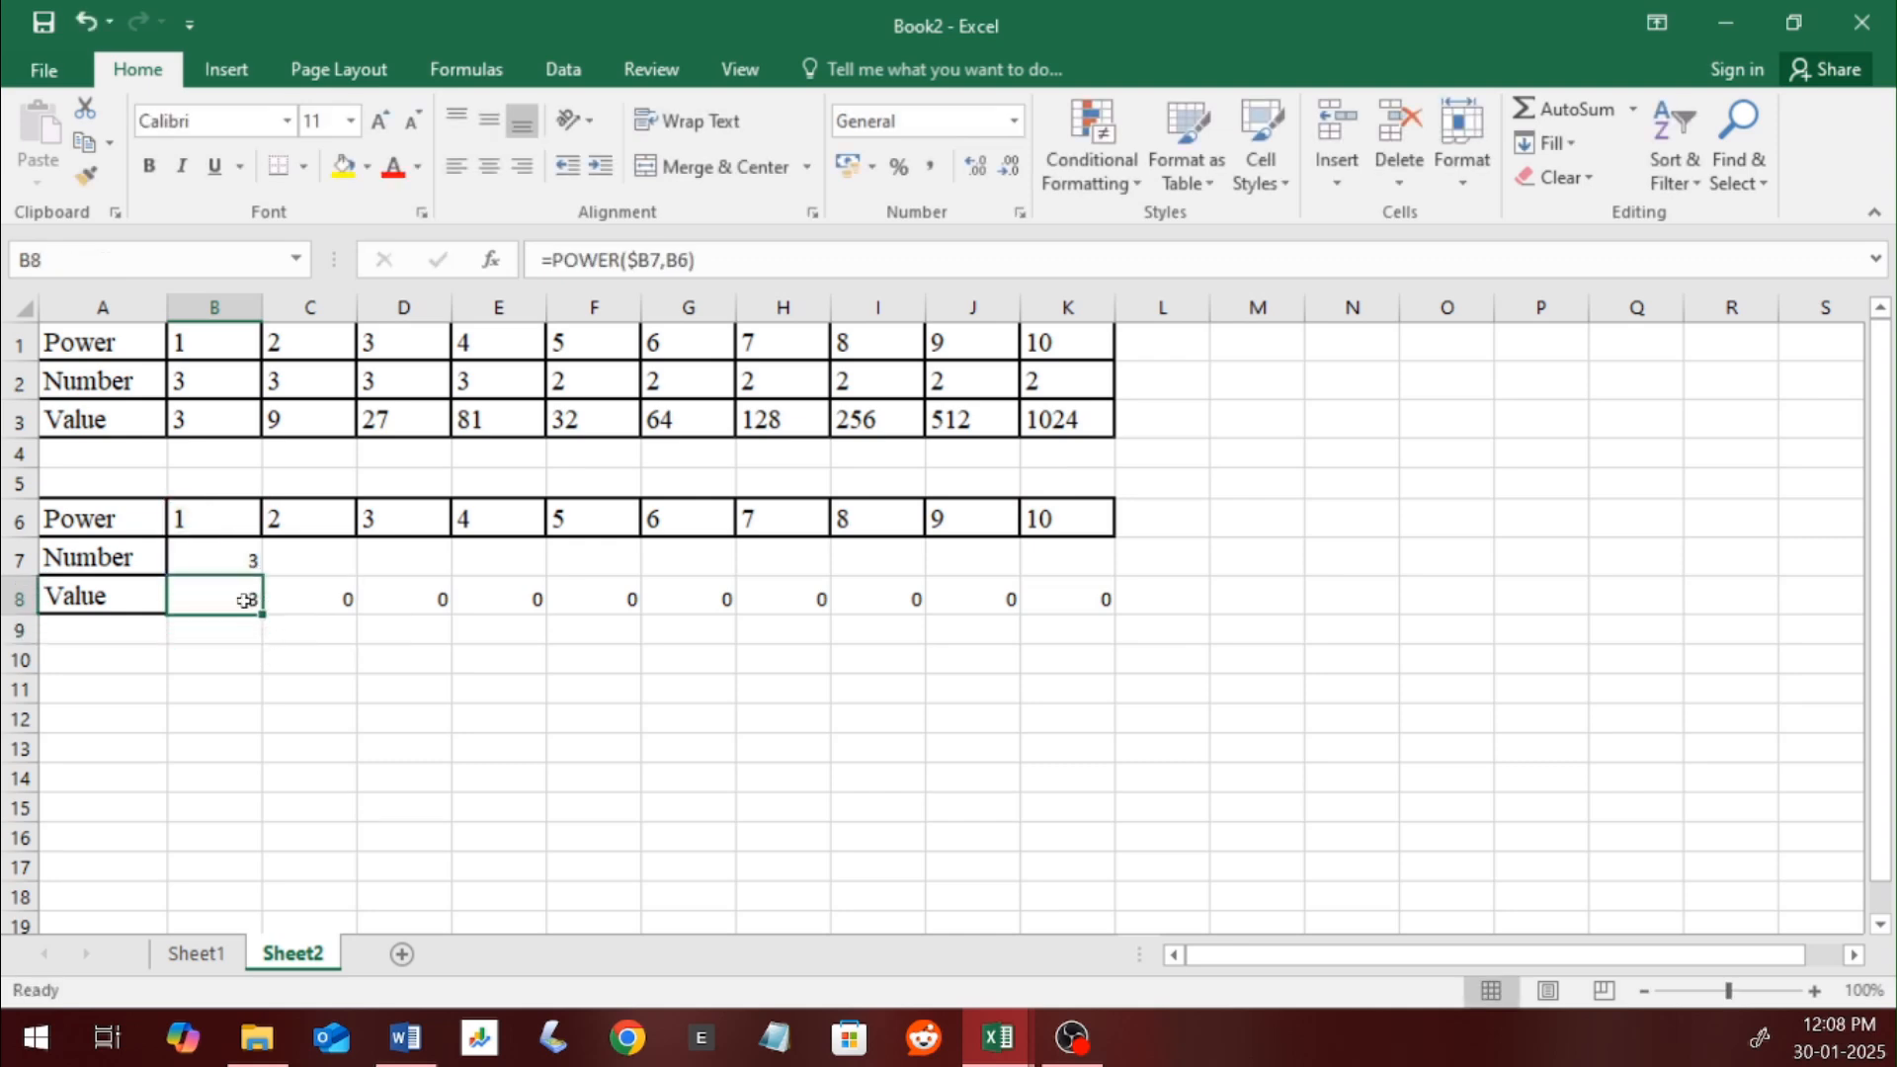
drag(259, 609, 1067, 619)
double_click(1047, 605)
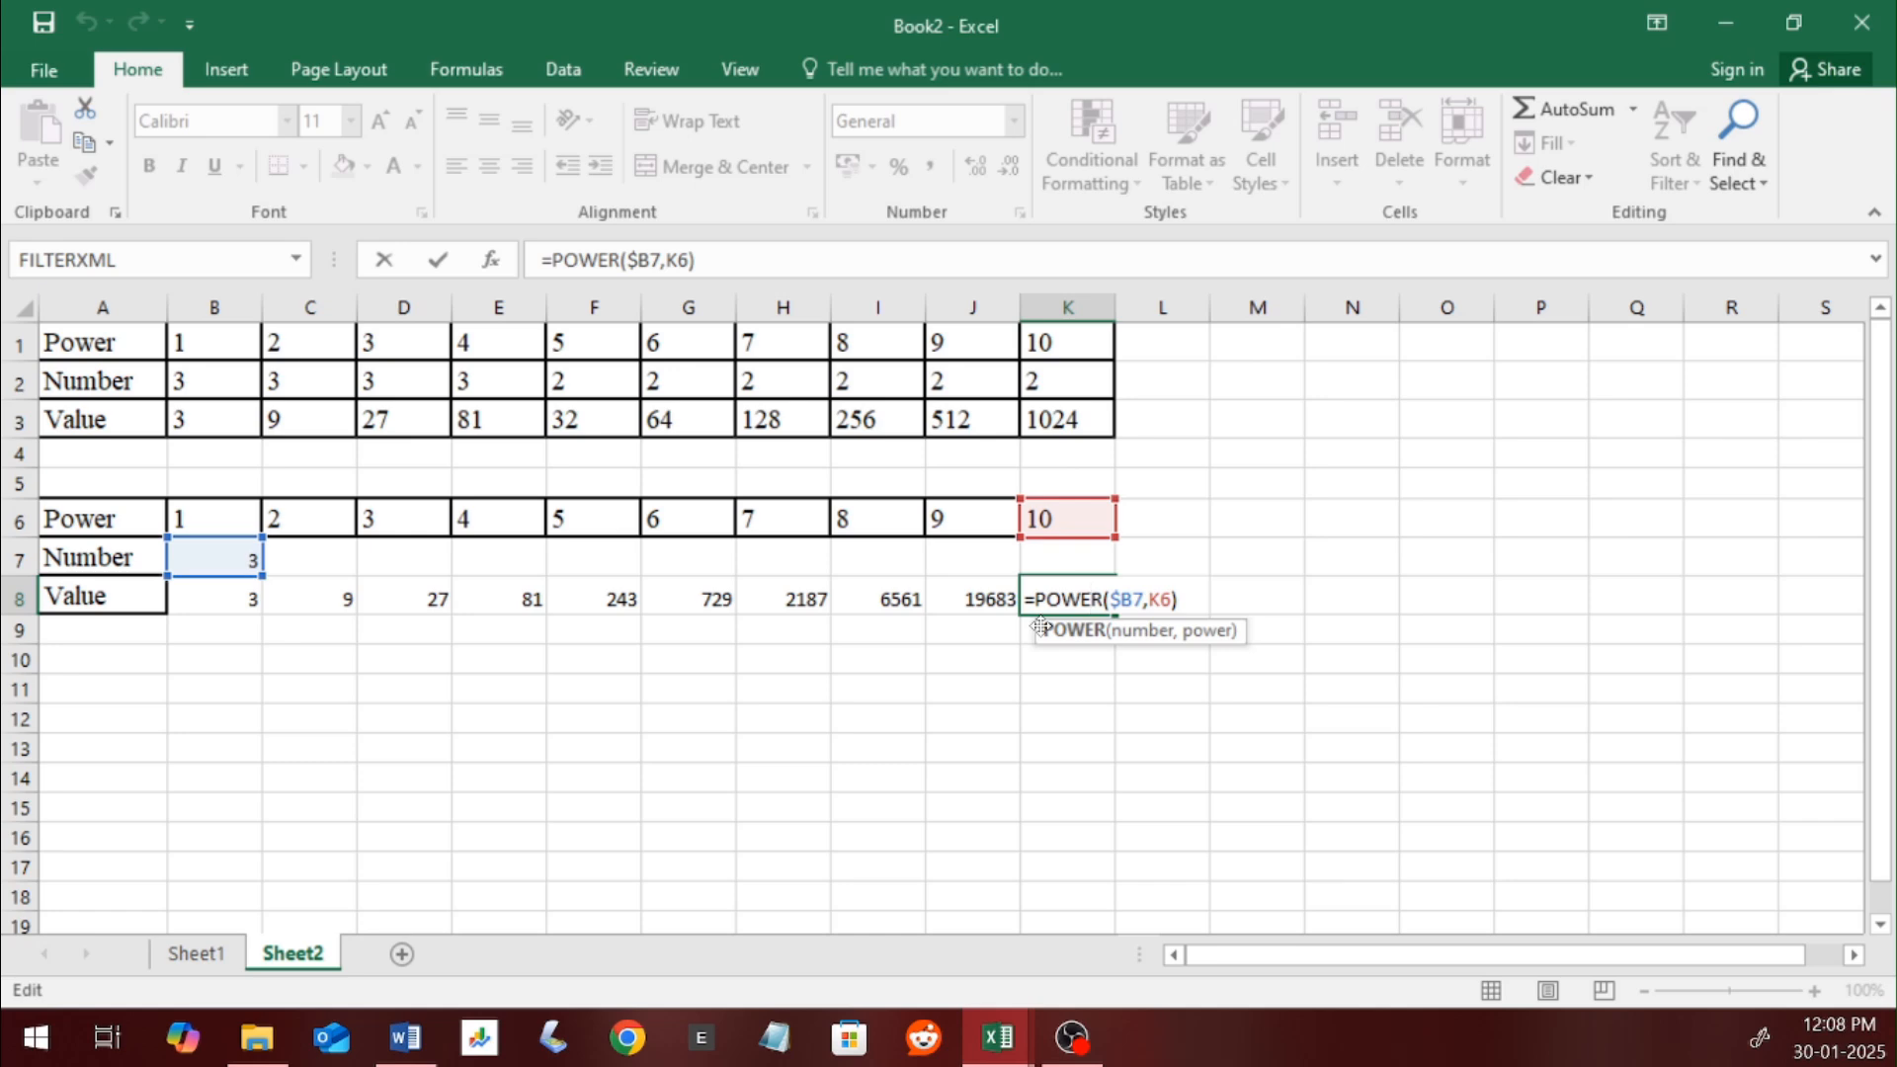
key(Return)
Step: Fill the POWER formula from B8 down to B13 and inspect the cell references in B11
click(204, 596)
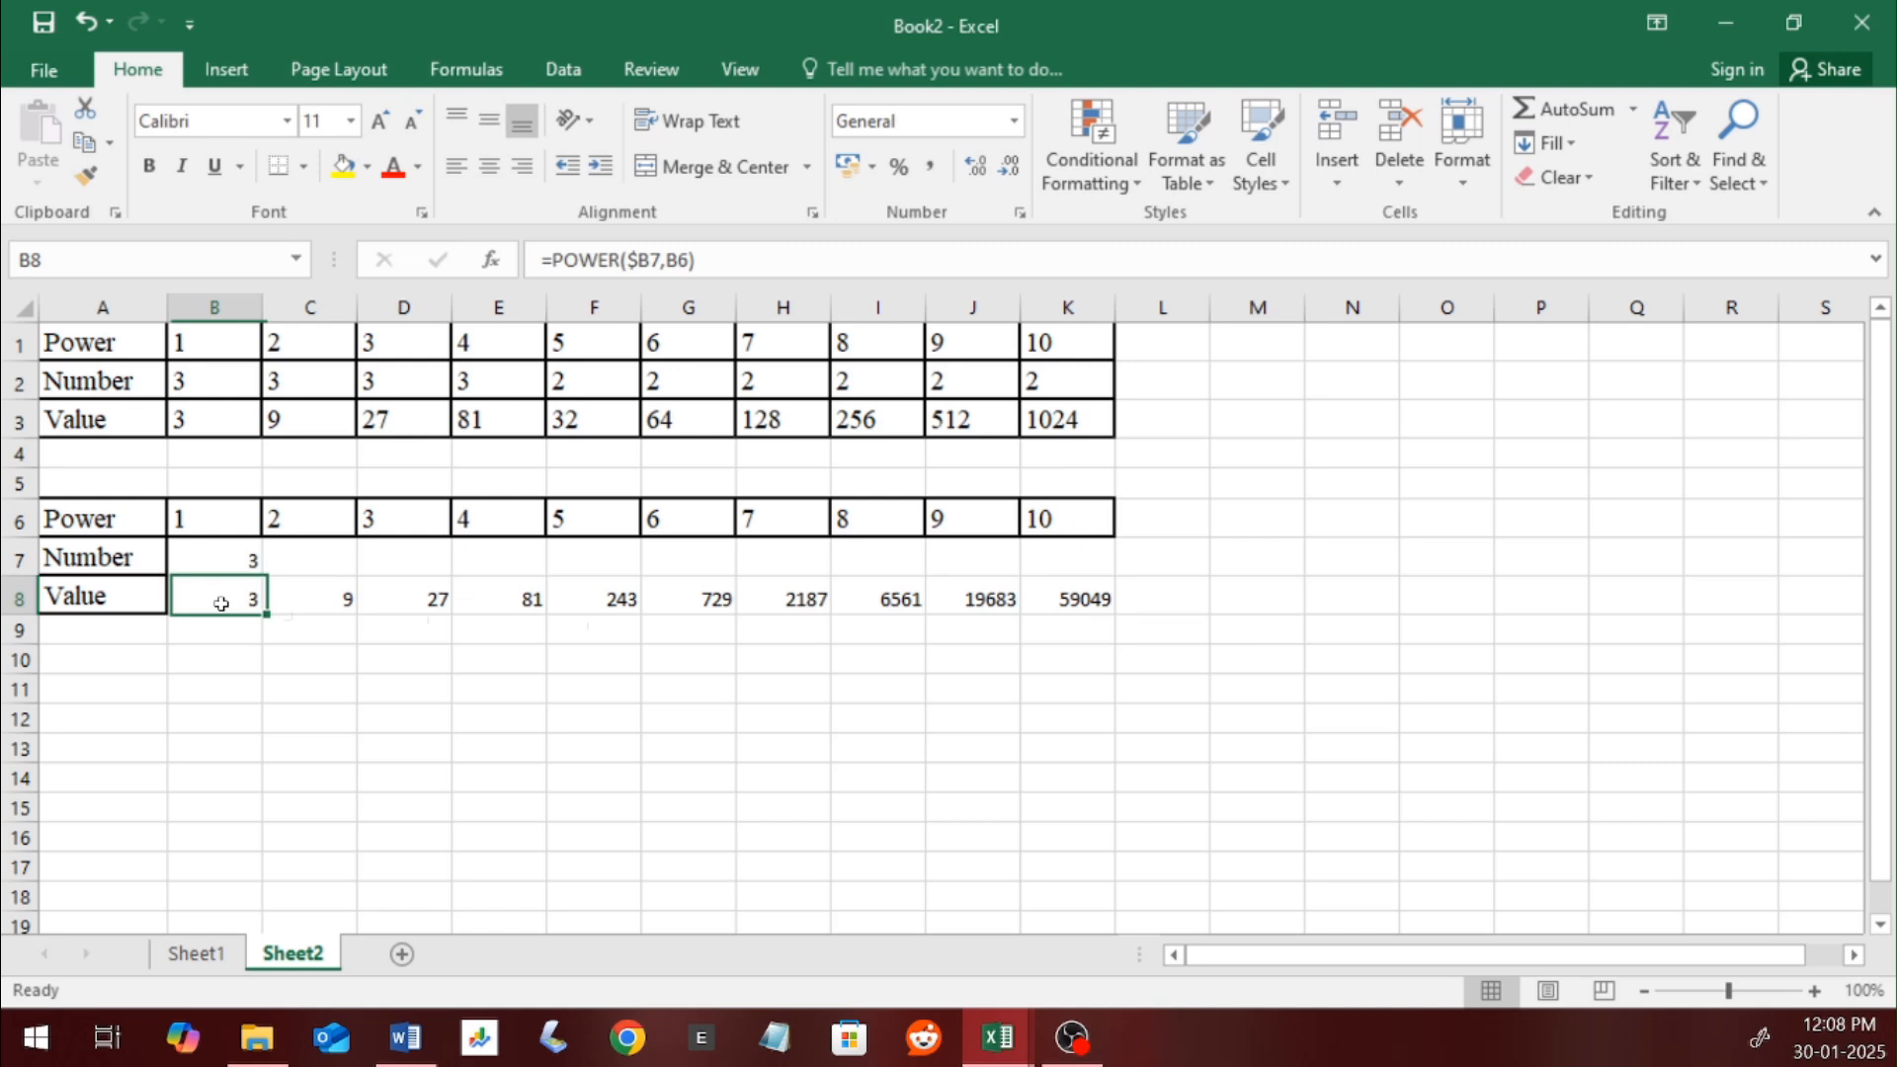
drag(262, 614, 263, 761)
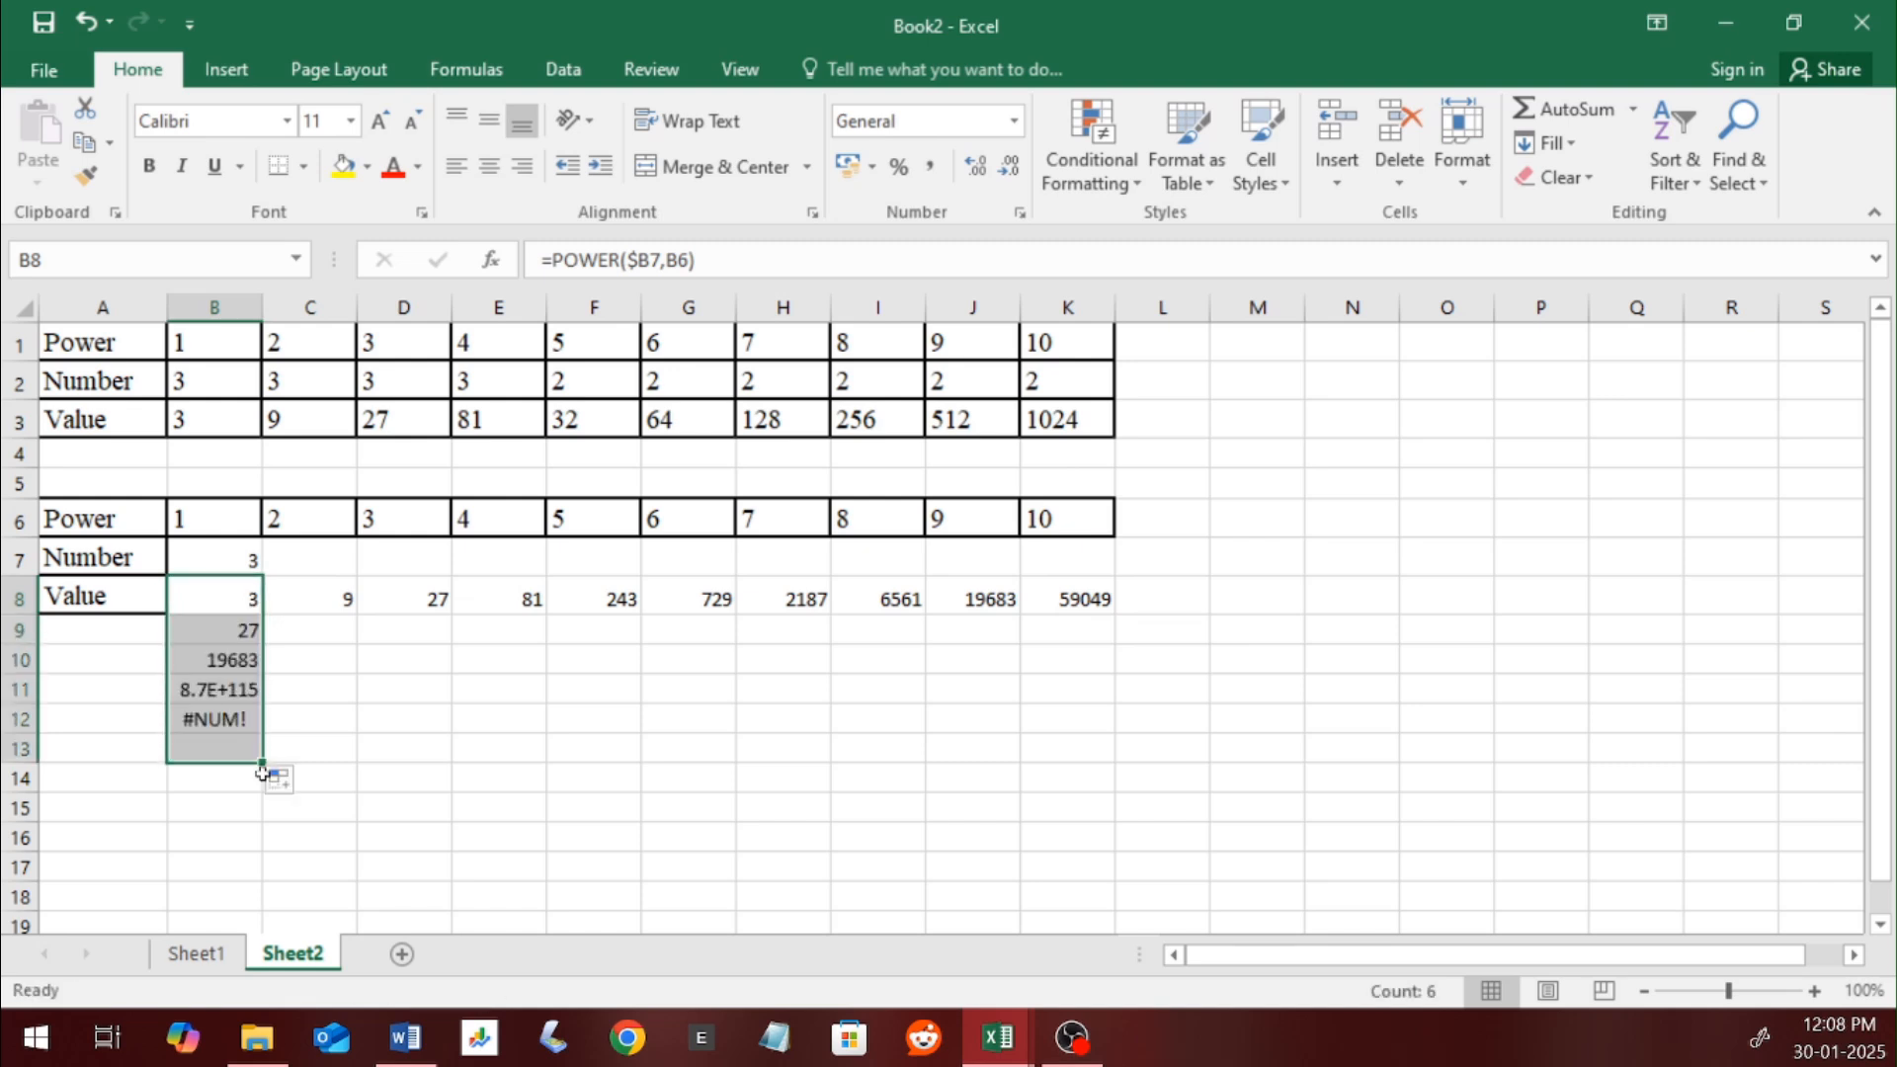
double_click(226, 679)
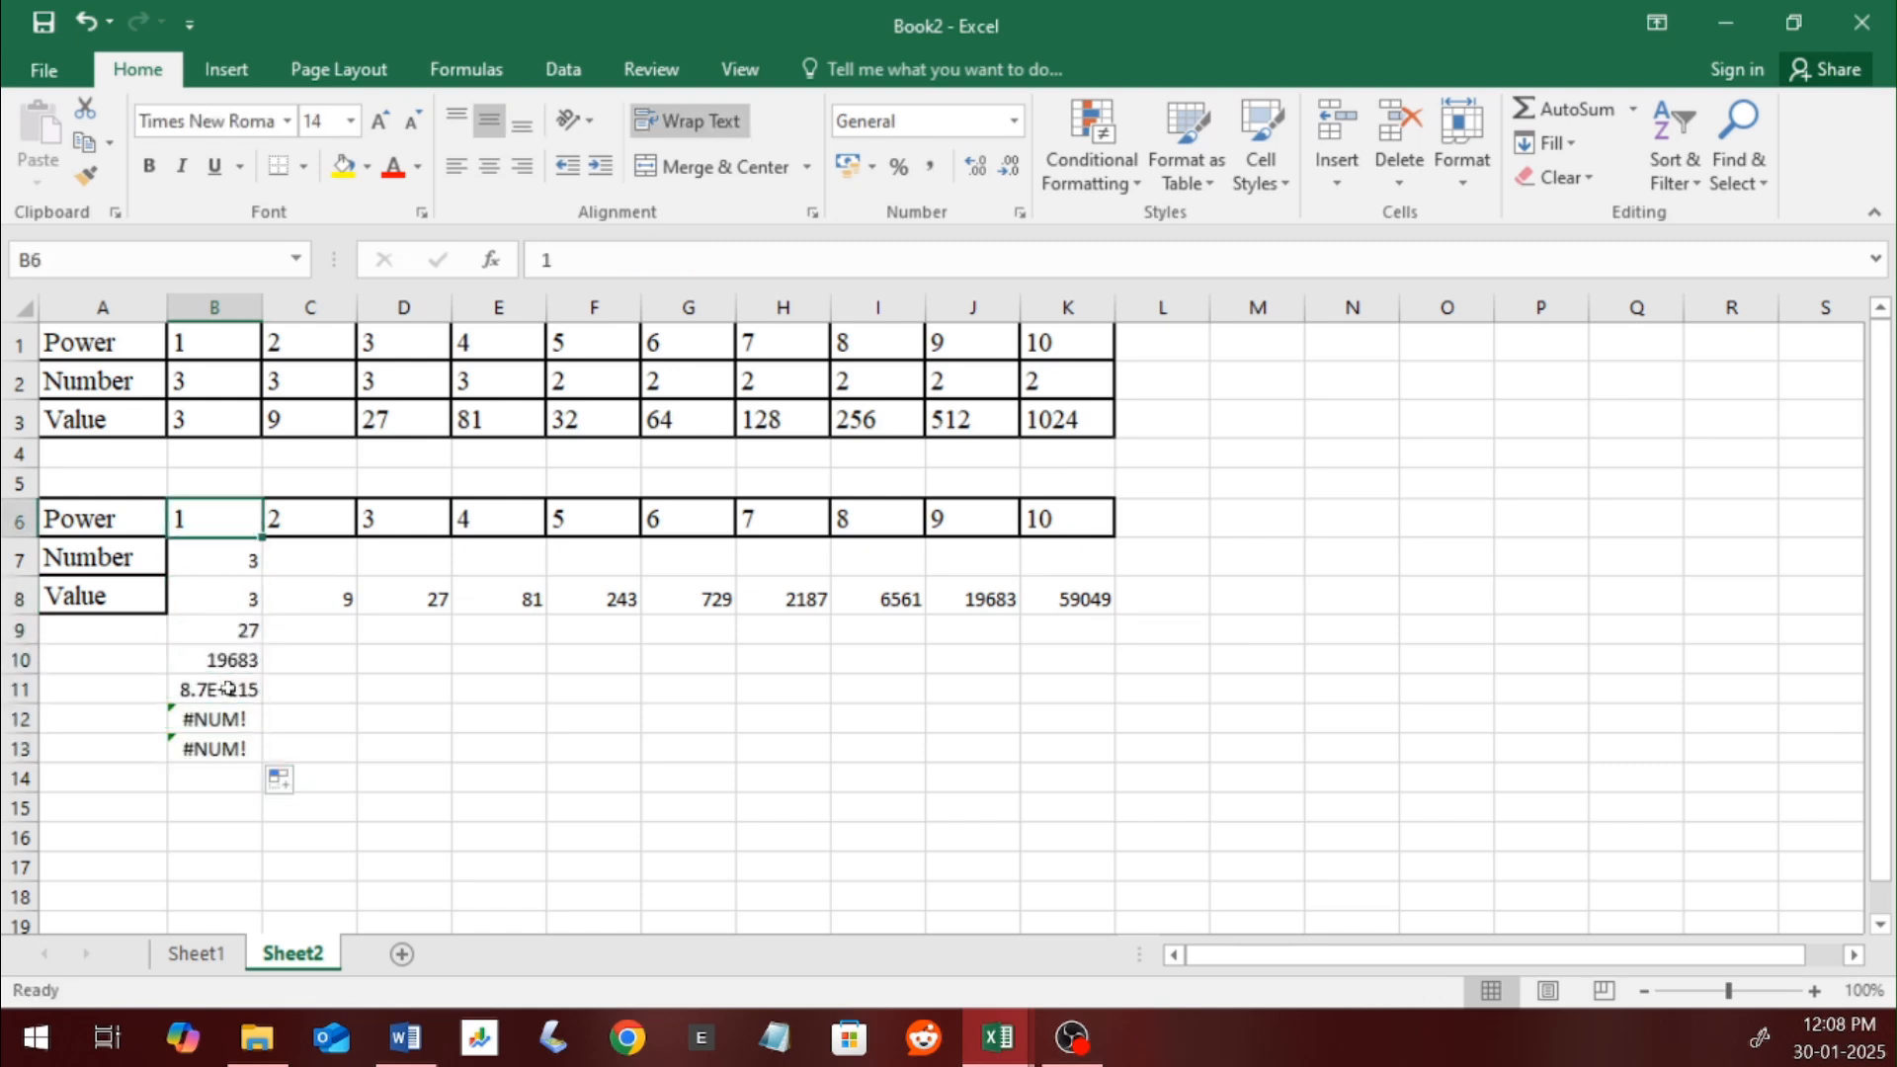
double_click(231, 690)
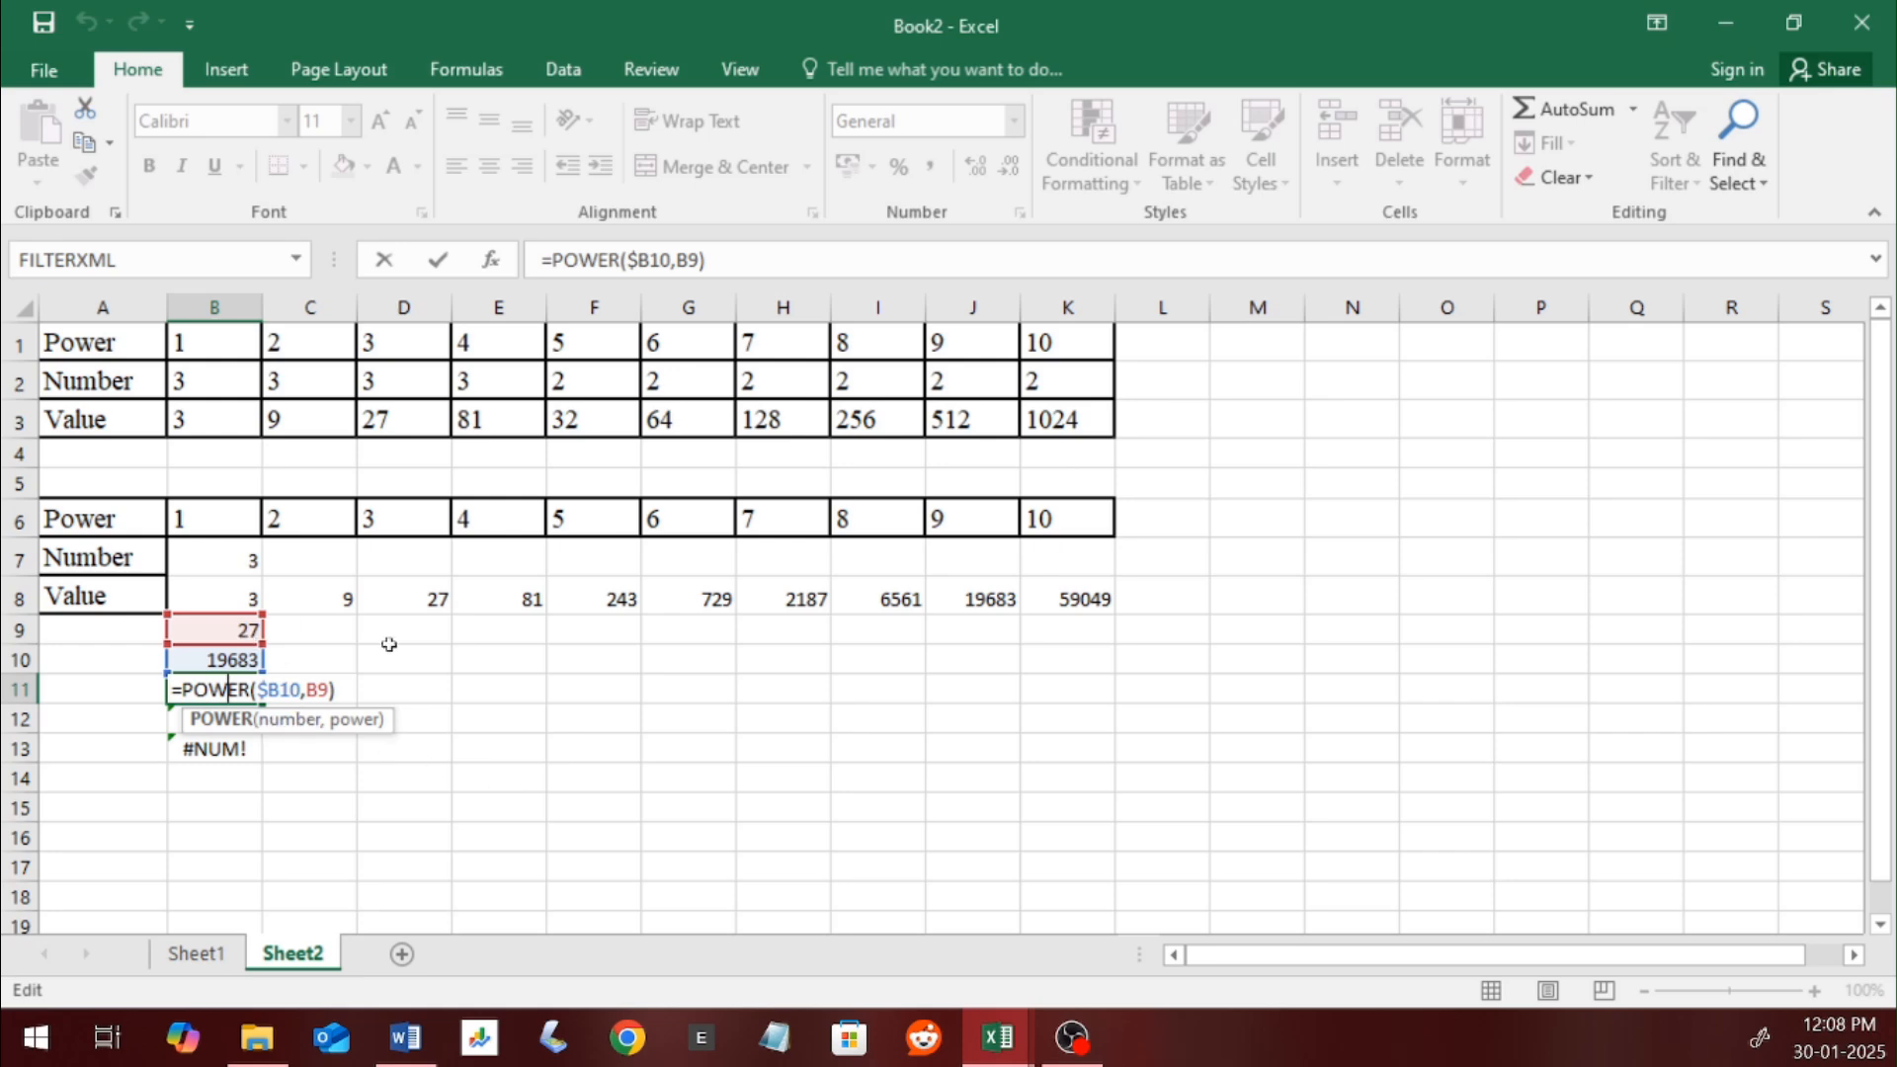
key(Return)
click(197, 689)
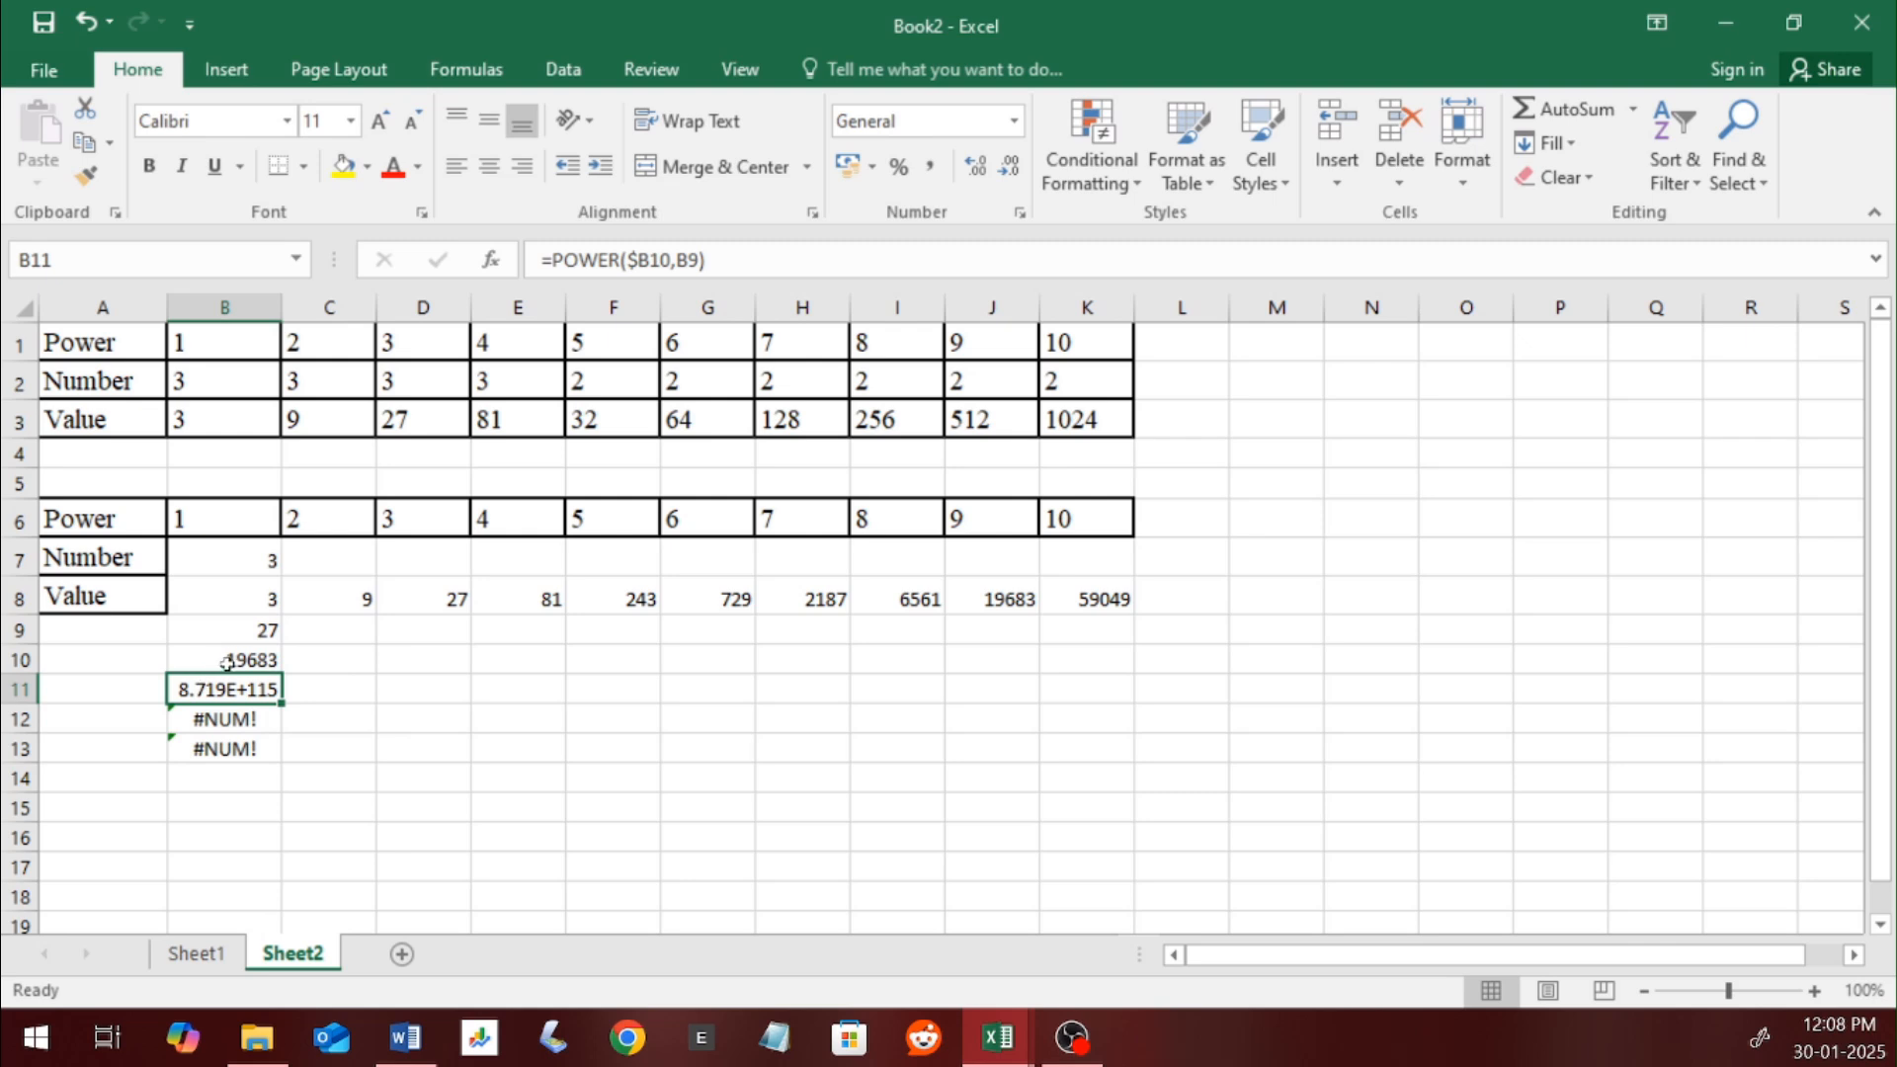
Step: Check the formulas in B8, B9 and B10 to see how their row references shift
key(Up)
click(265, 600)
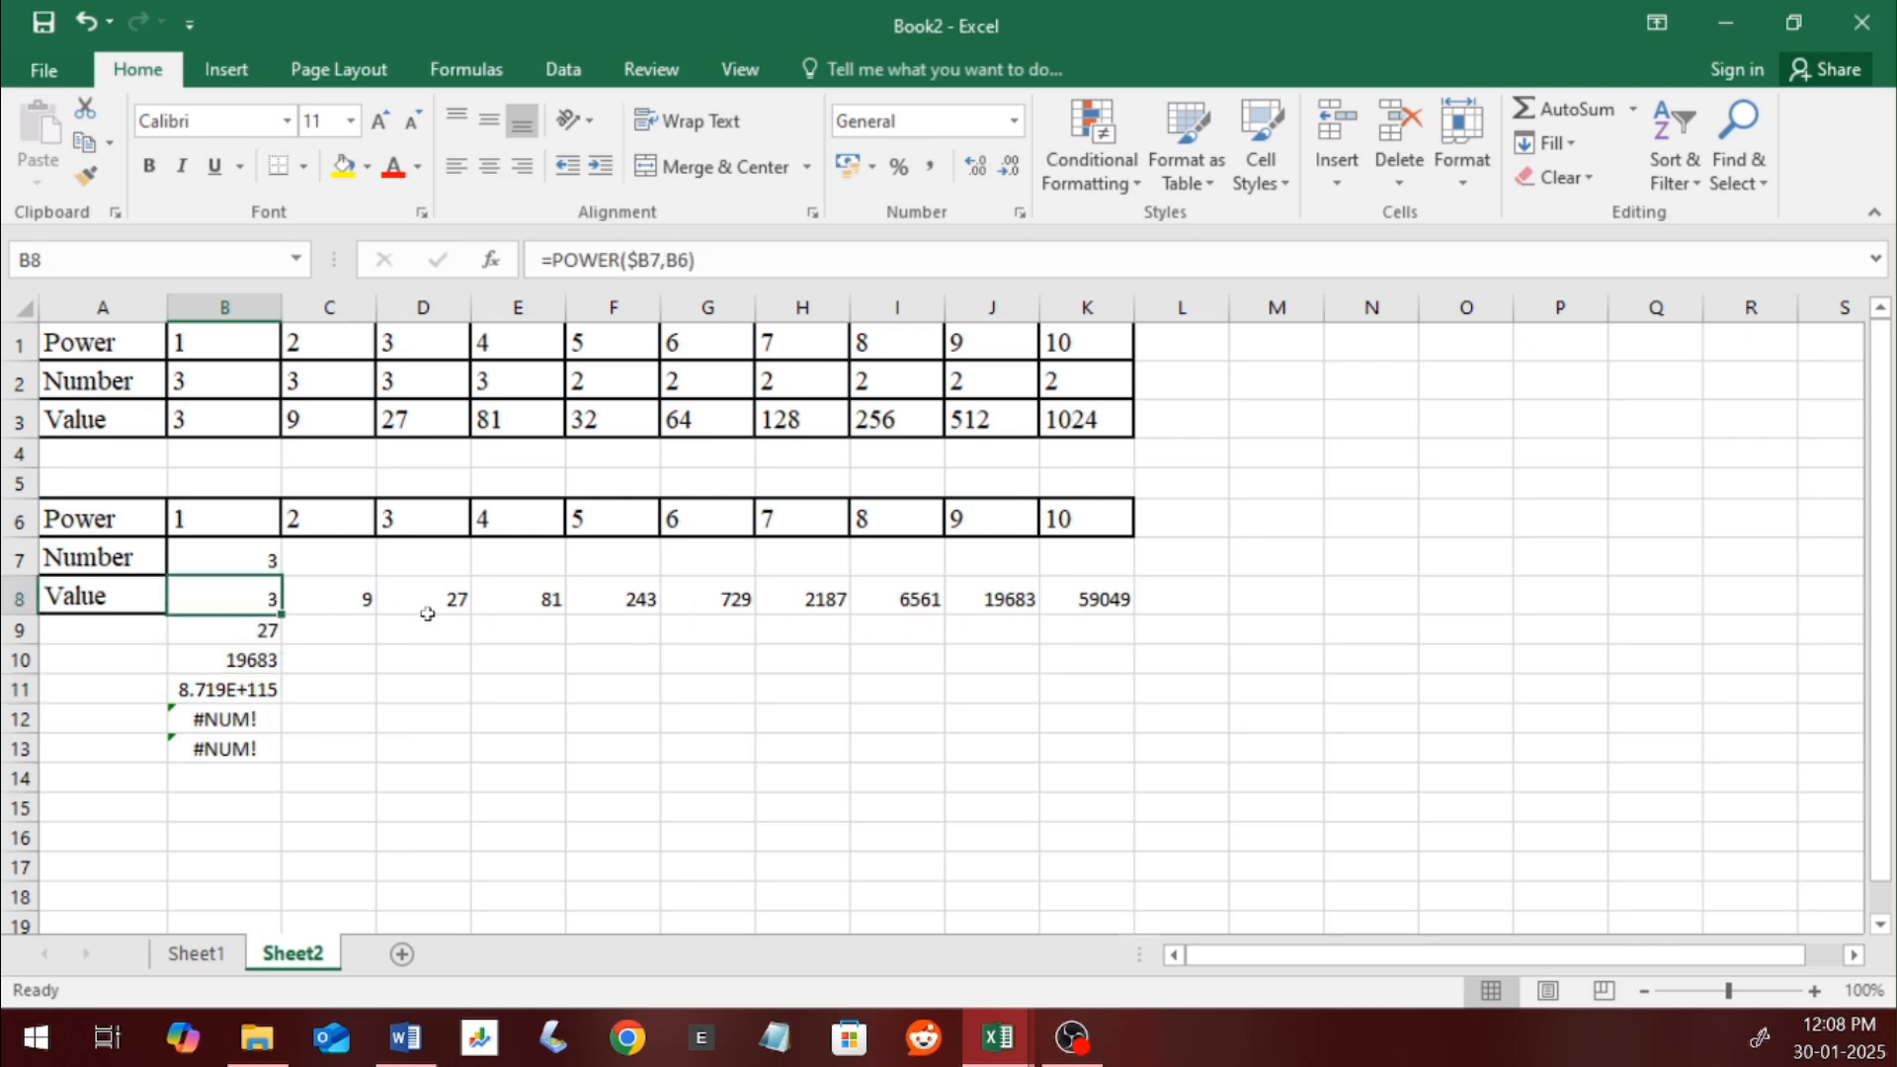
click(240, 629)
click(230, 660)
double_click(227, 660)
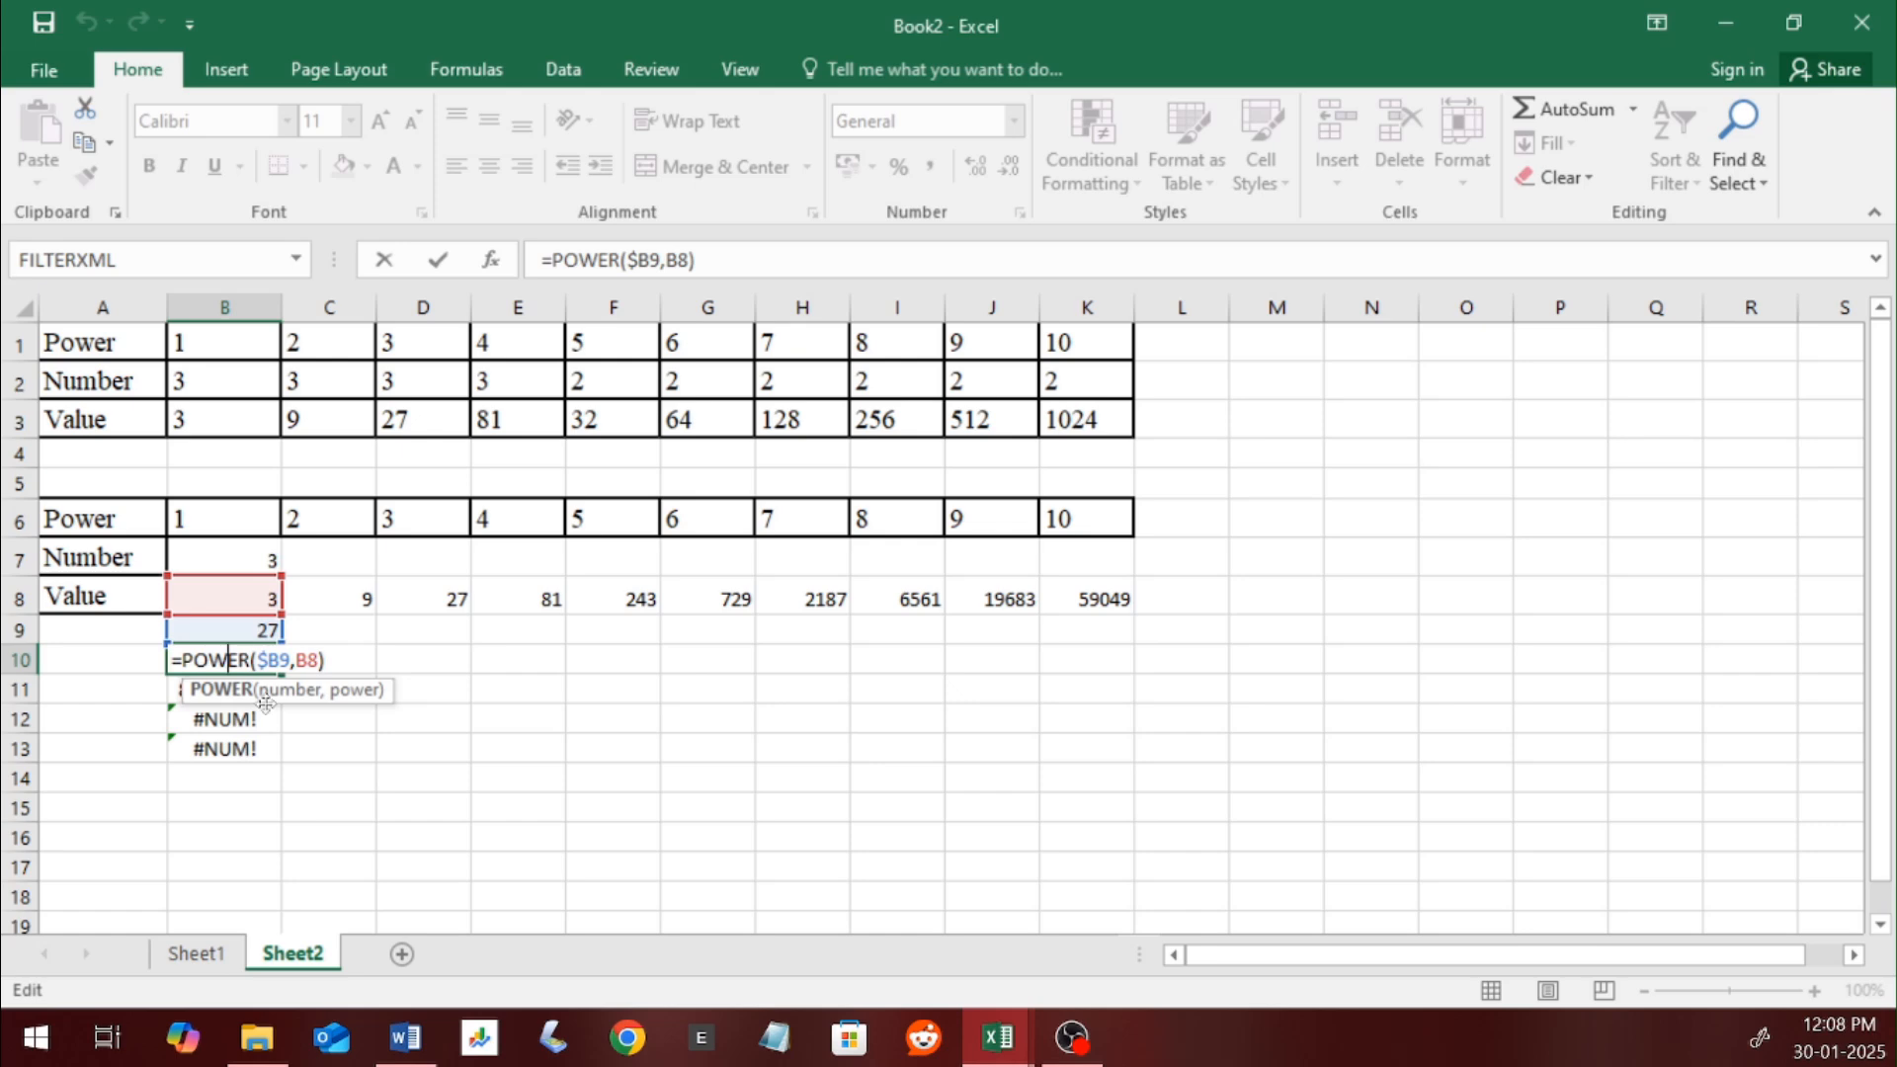
key(Return)
Step: Clear the formulas filled into B9:B13
drag(237, 631, 216, 750)
key(Delete)
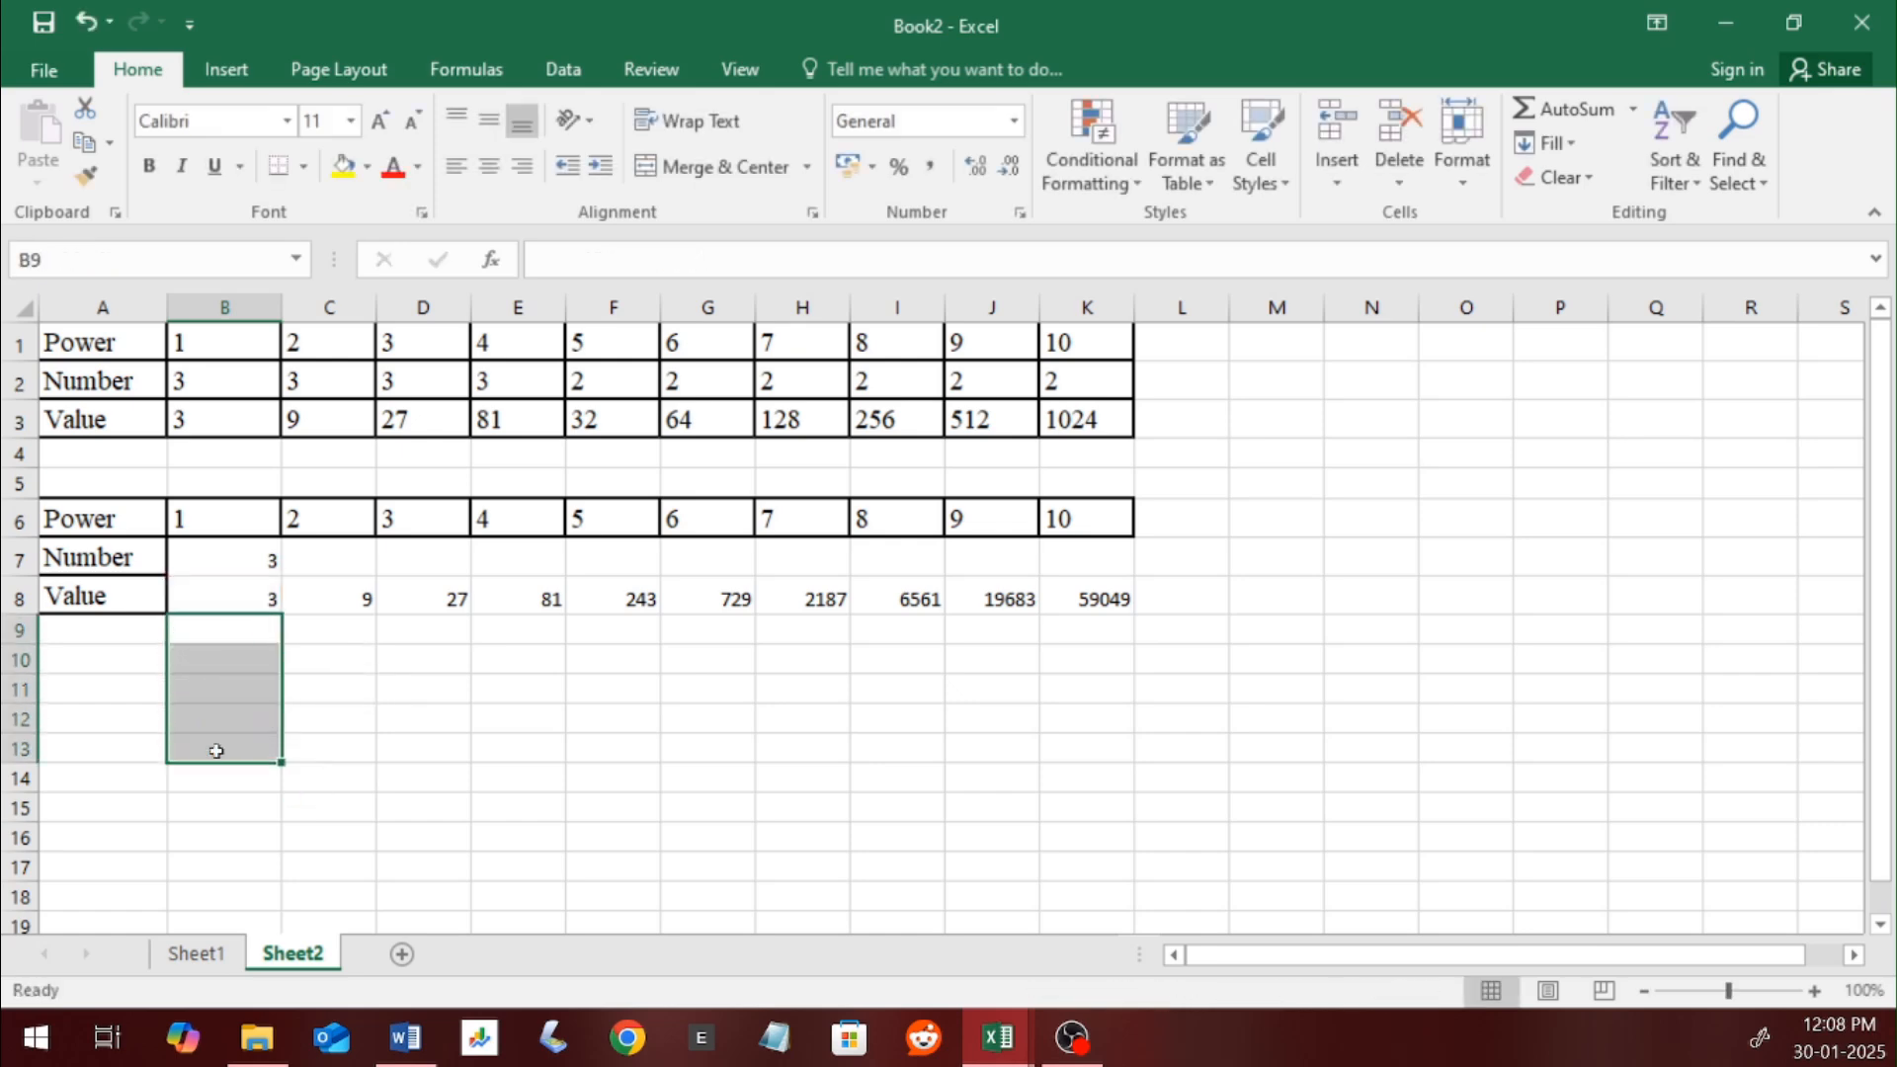
click(309, 626)
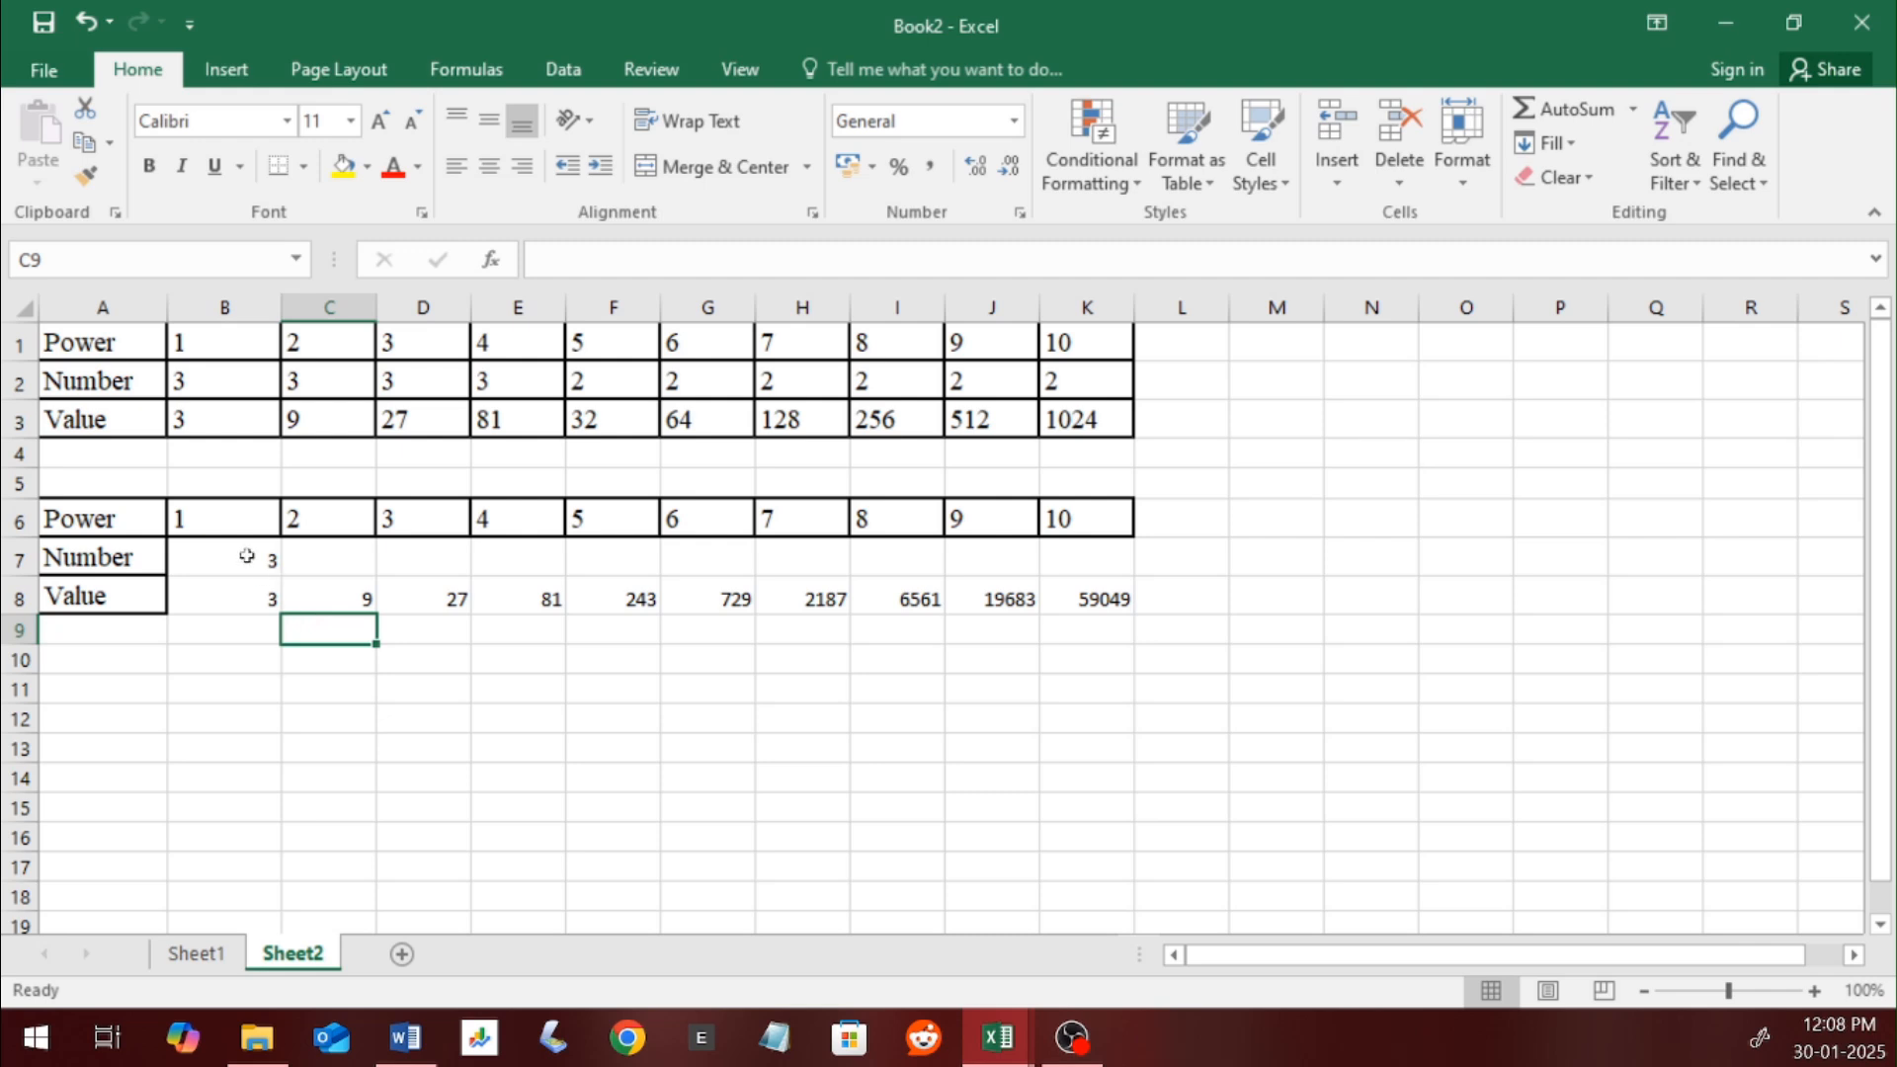
Step: Apply all borders to the second power table in A6:K8
mouse_move(120, 523)
mouse_down()
mouse_move(1122, 632)
mouse_move(1186, 603)
mouse_move(1122, 603)
mouse_up()
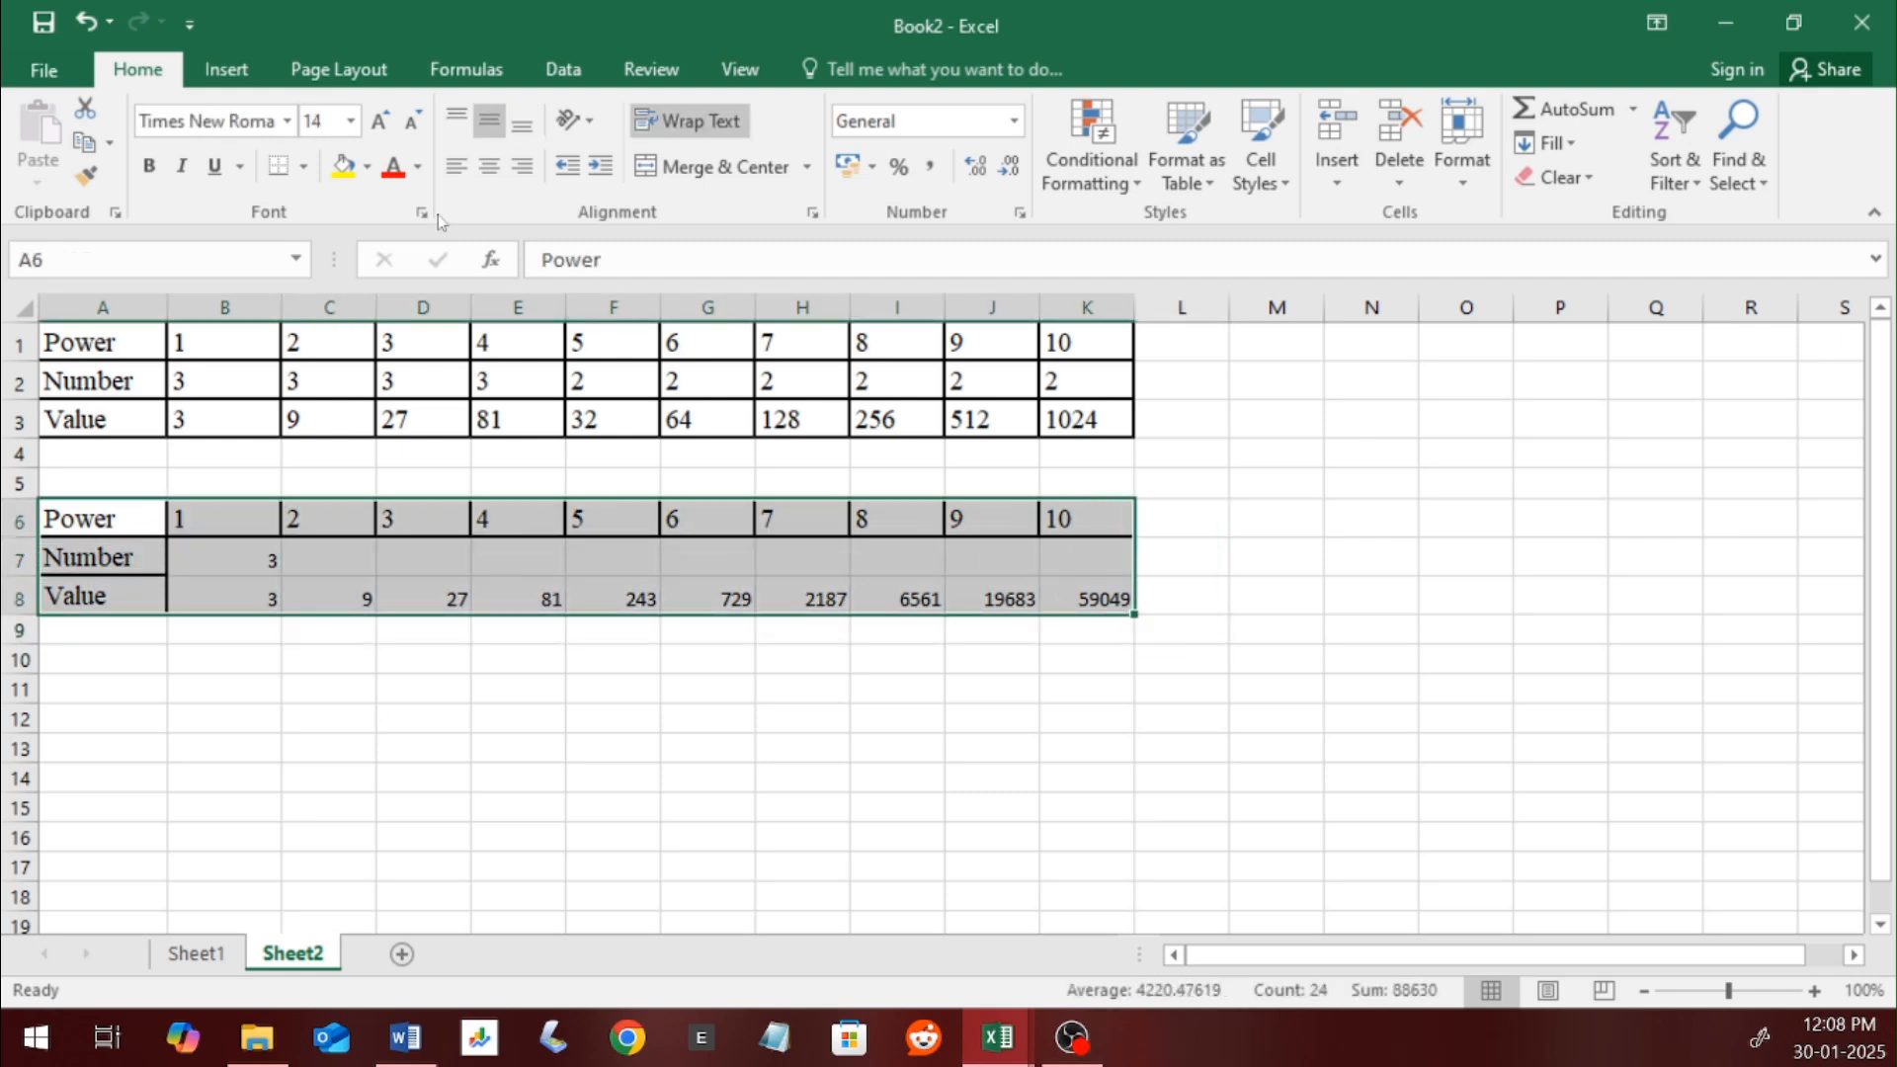
click(304, 166)
click(345, 419)
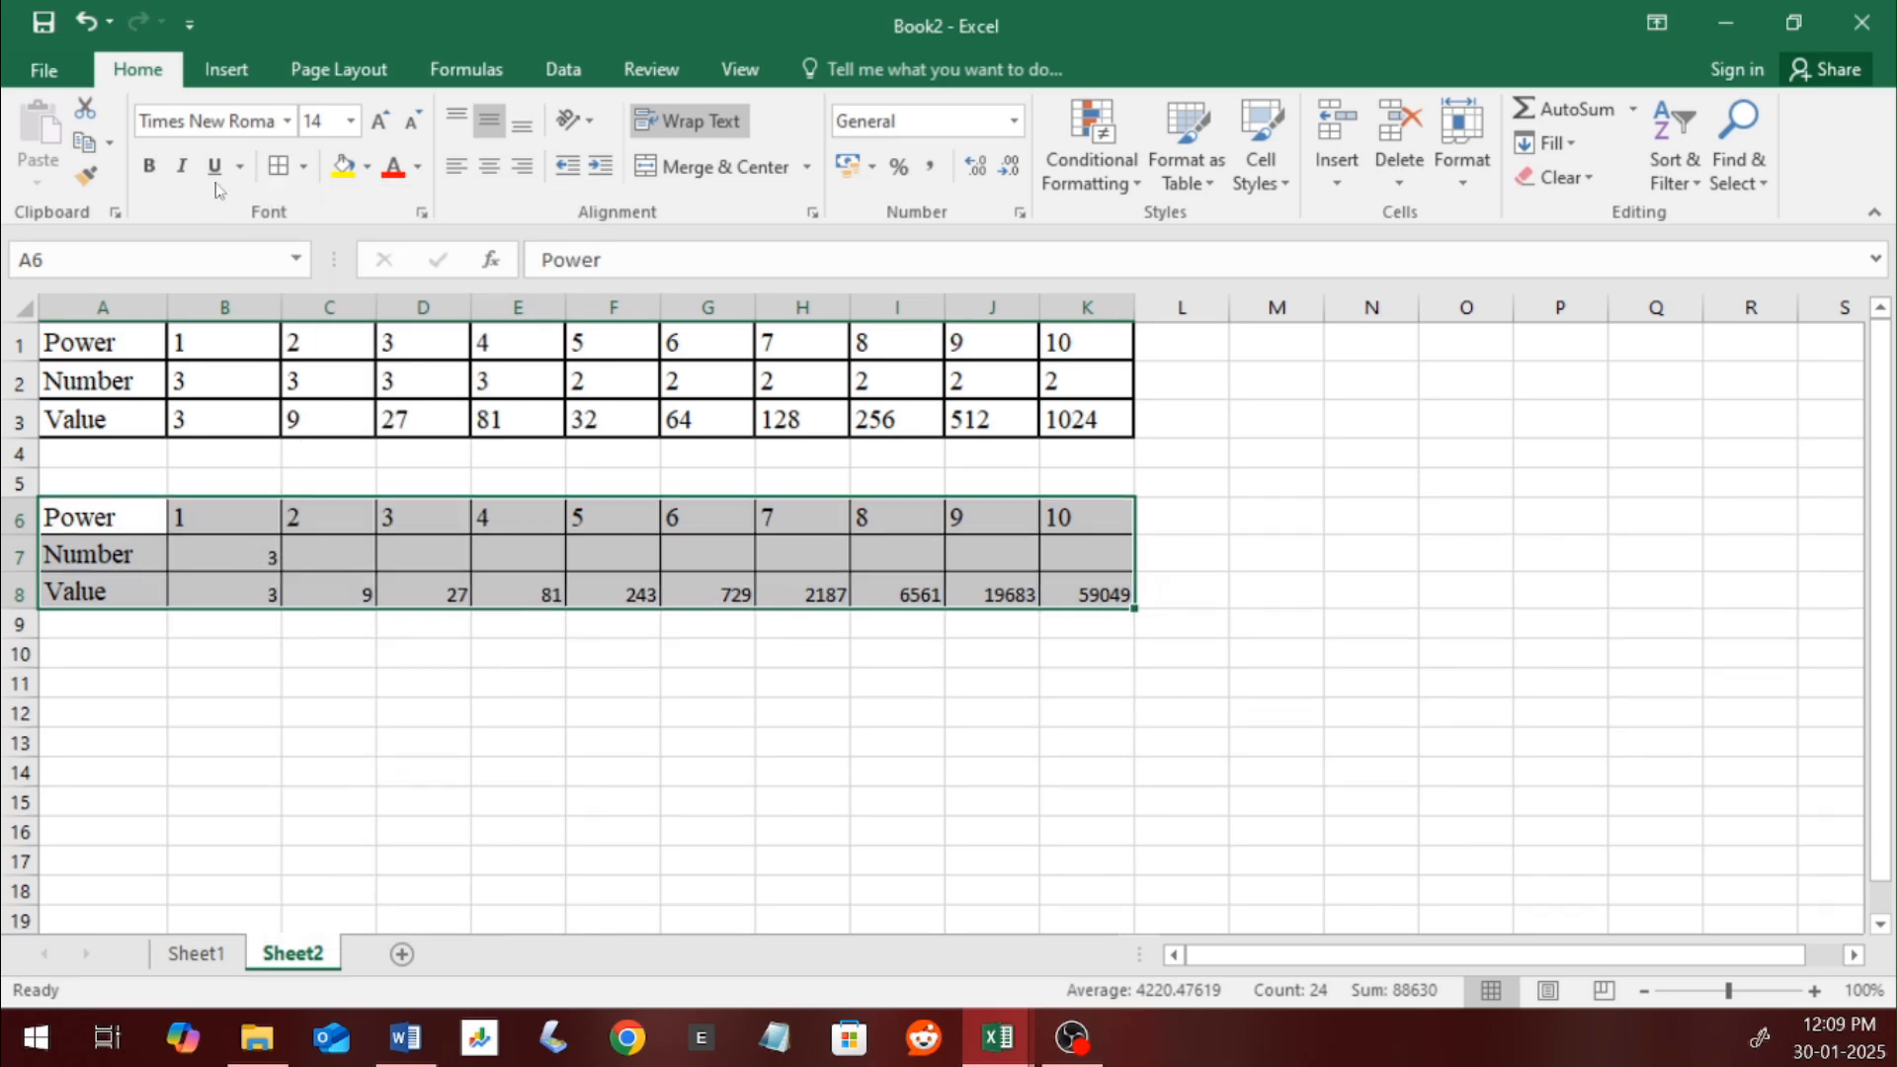
Step: Set the font size of the second power table to 14
click(207, 120)
click(240, 122)
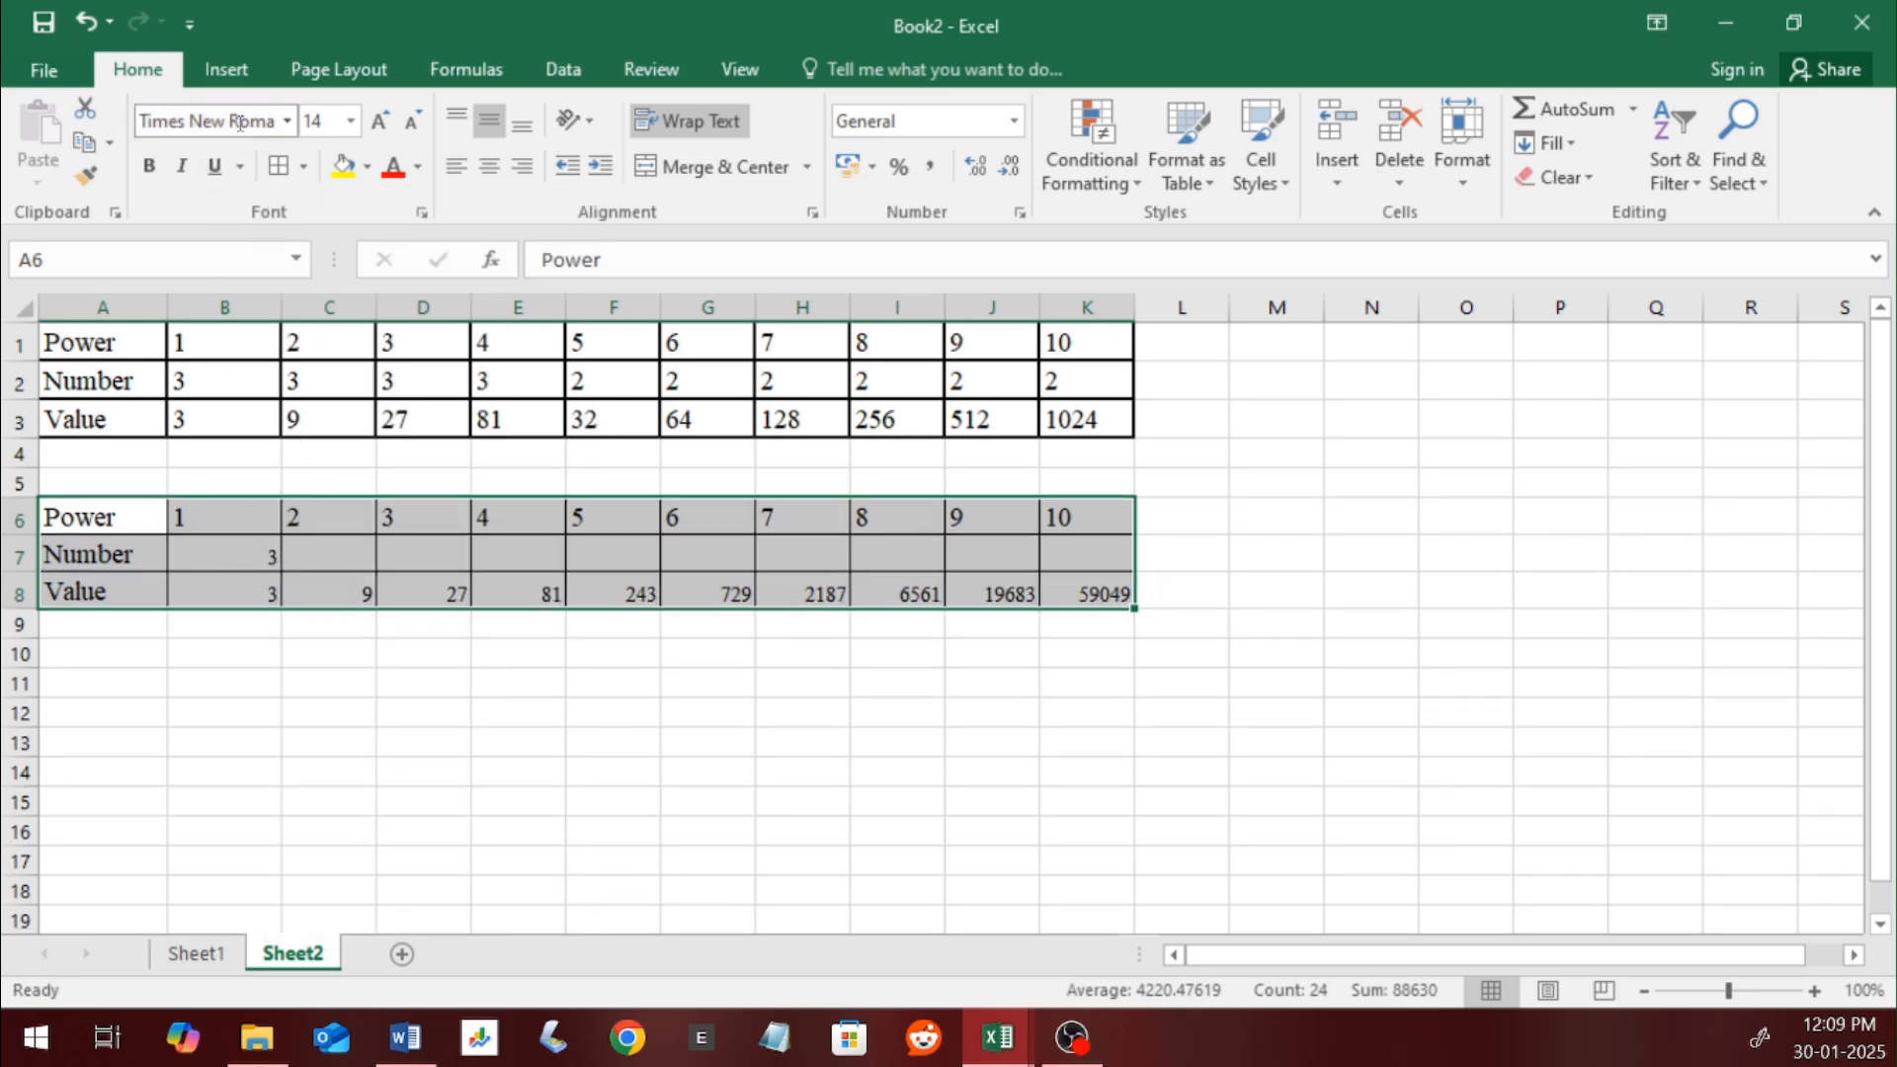
click(312, 121)
key(Return)
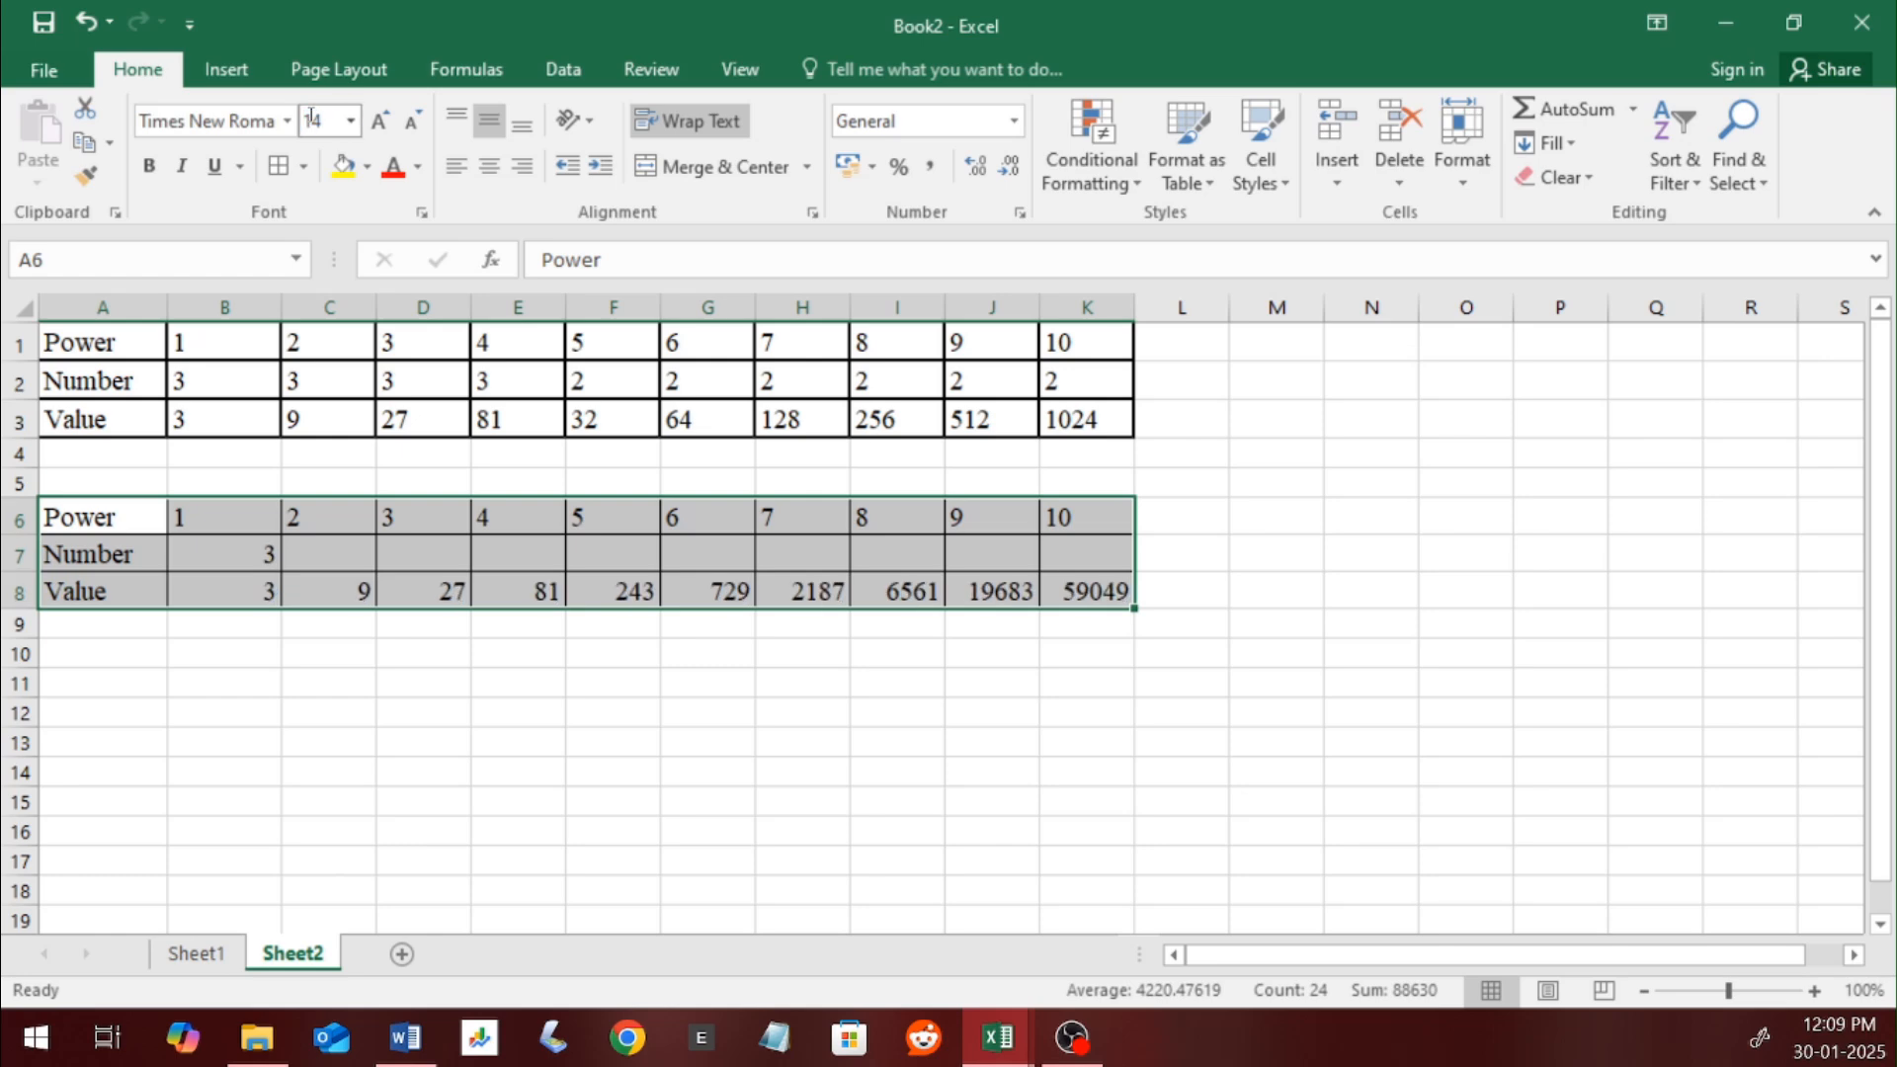
click(544, 566)
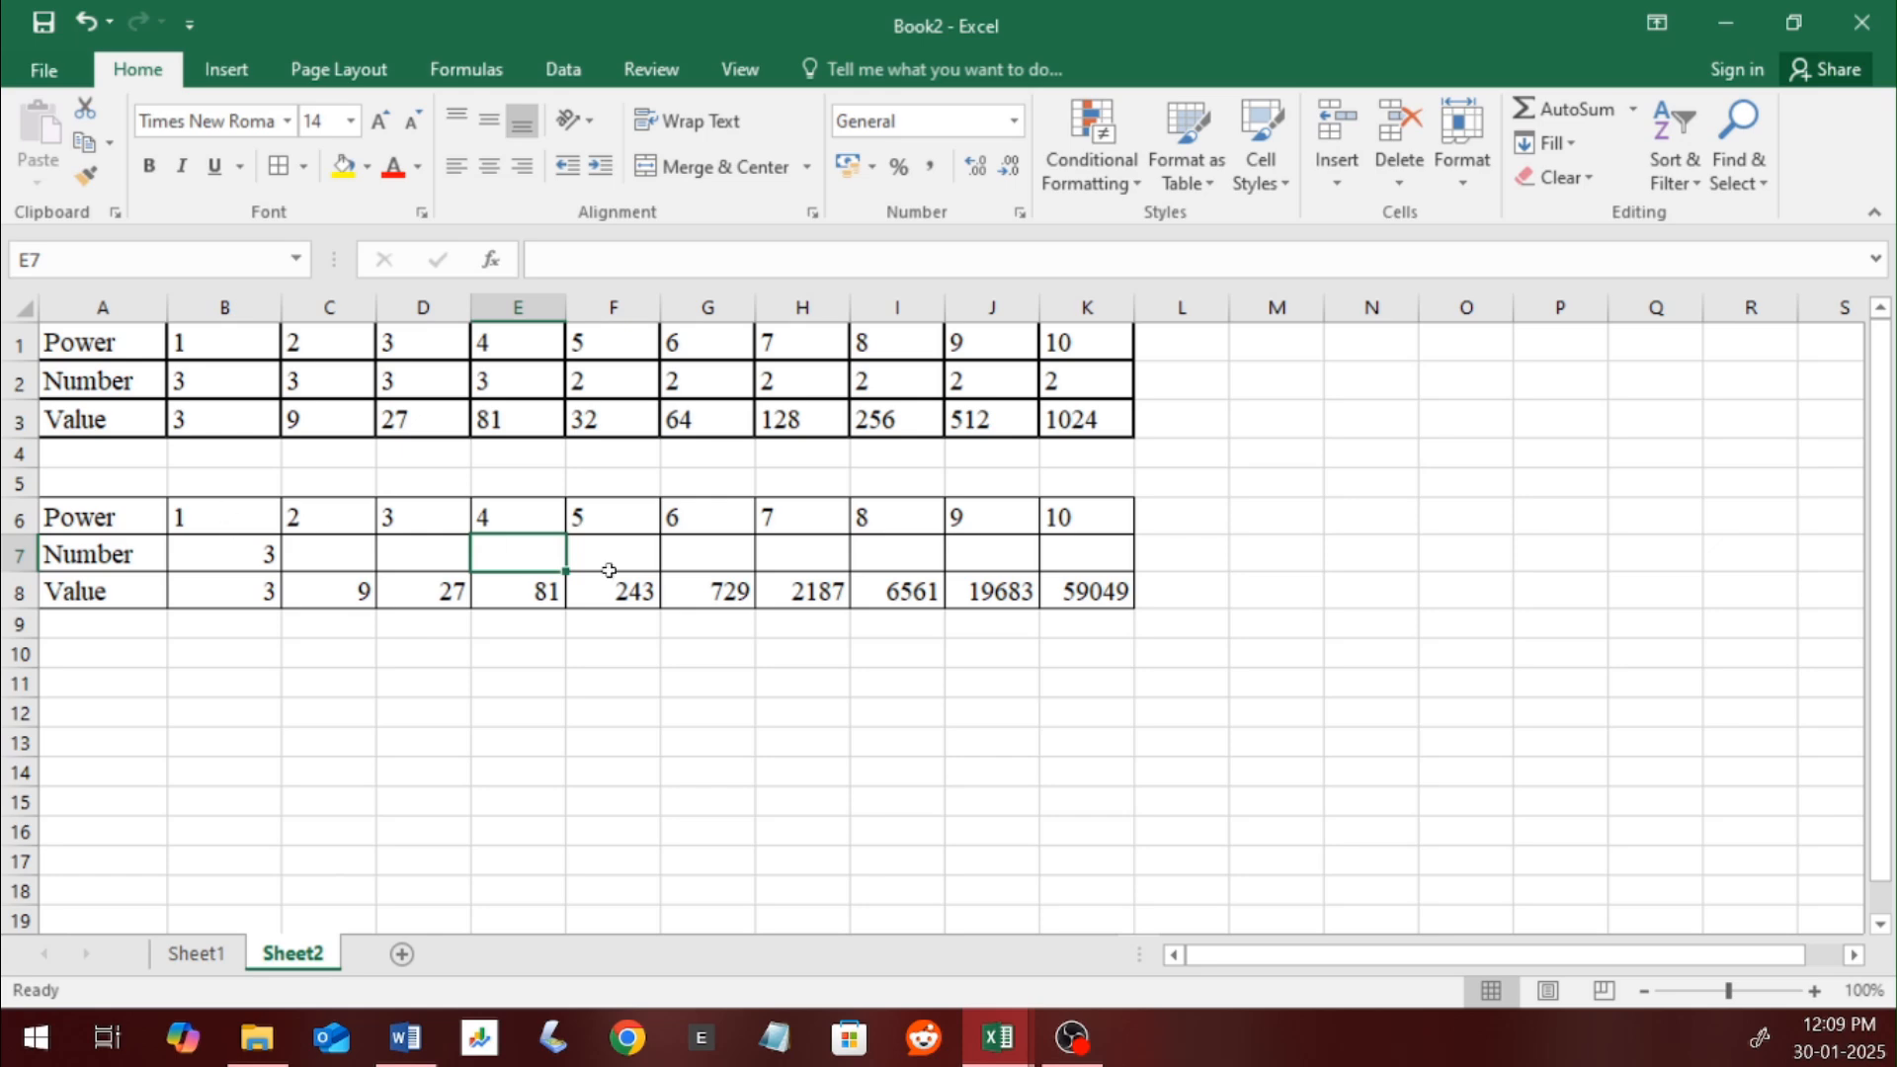
Step: Add a third sheet to Book2, and copy the numbers and roots table A2:G3 from Sheet3 of the EXCEL DAY 3 workbook
click(402, 954)
click(1000, 1026)
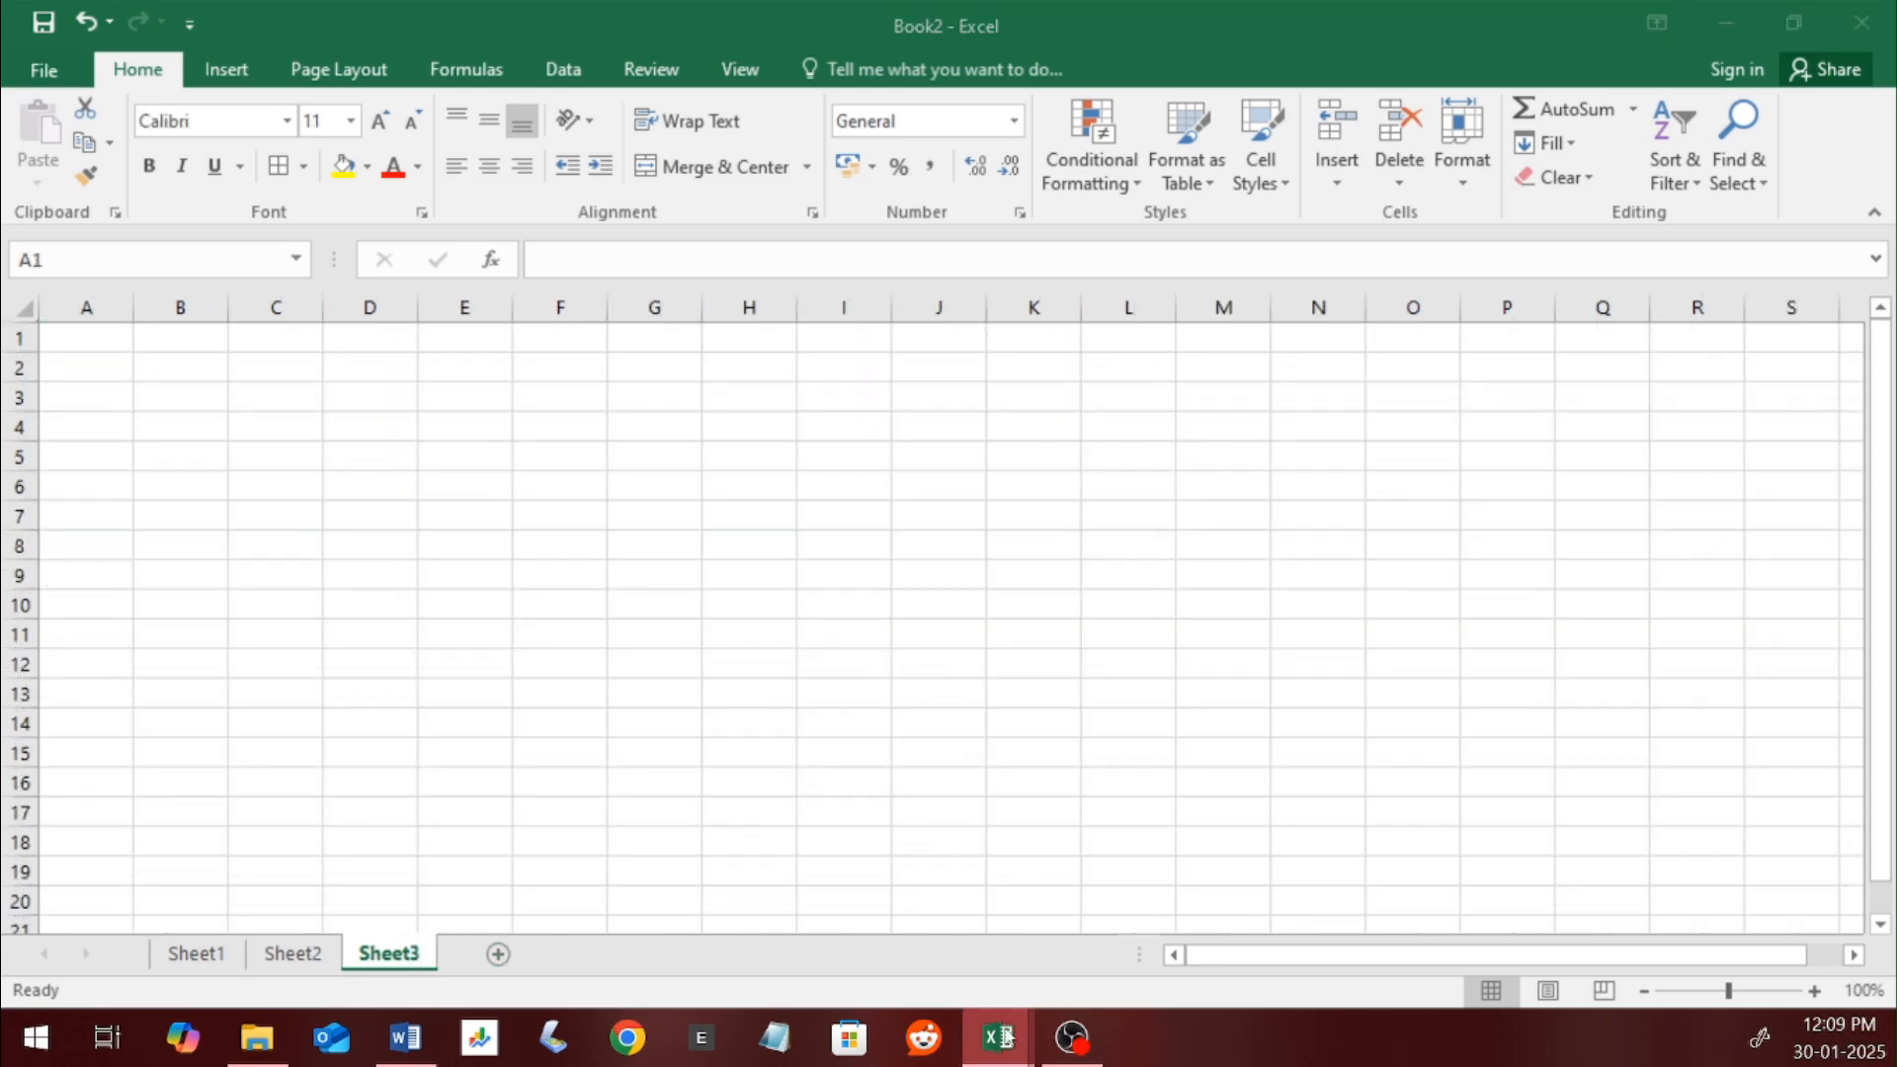
click(849, 909)
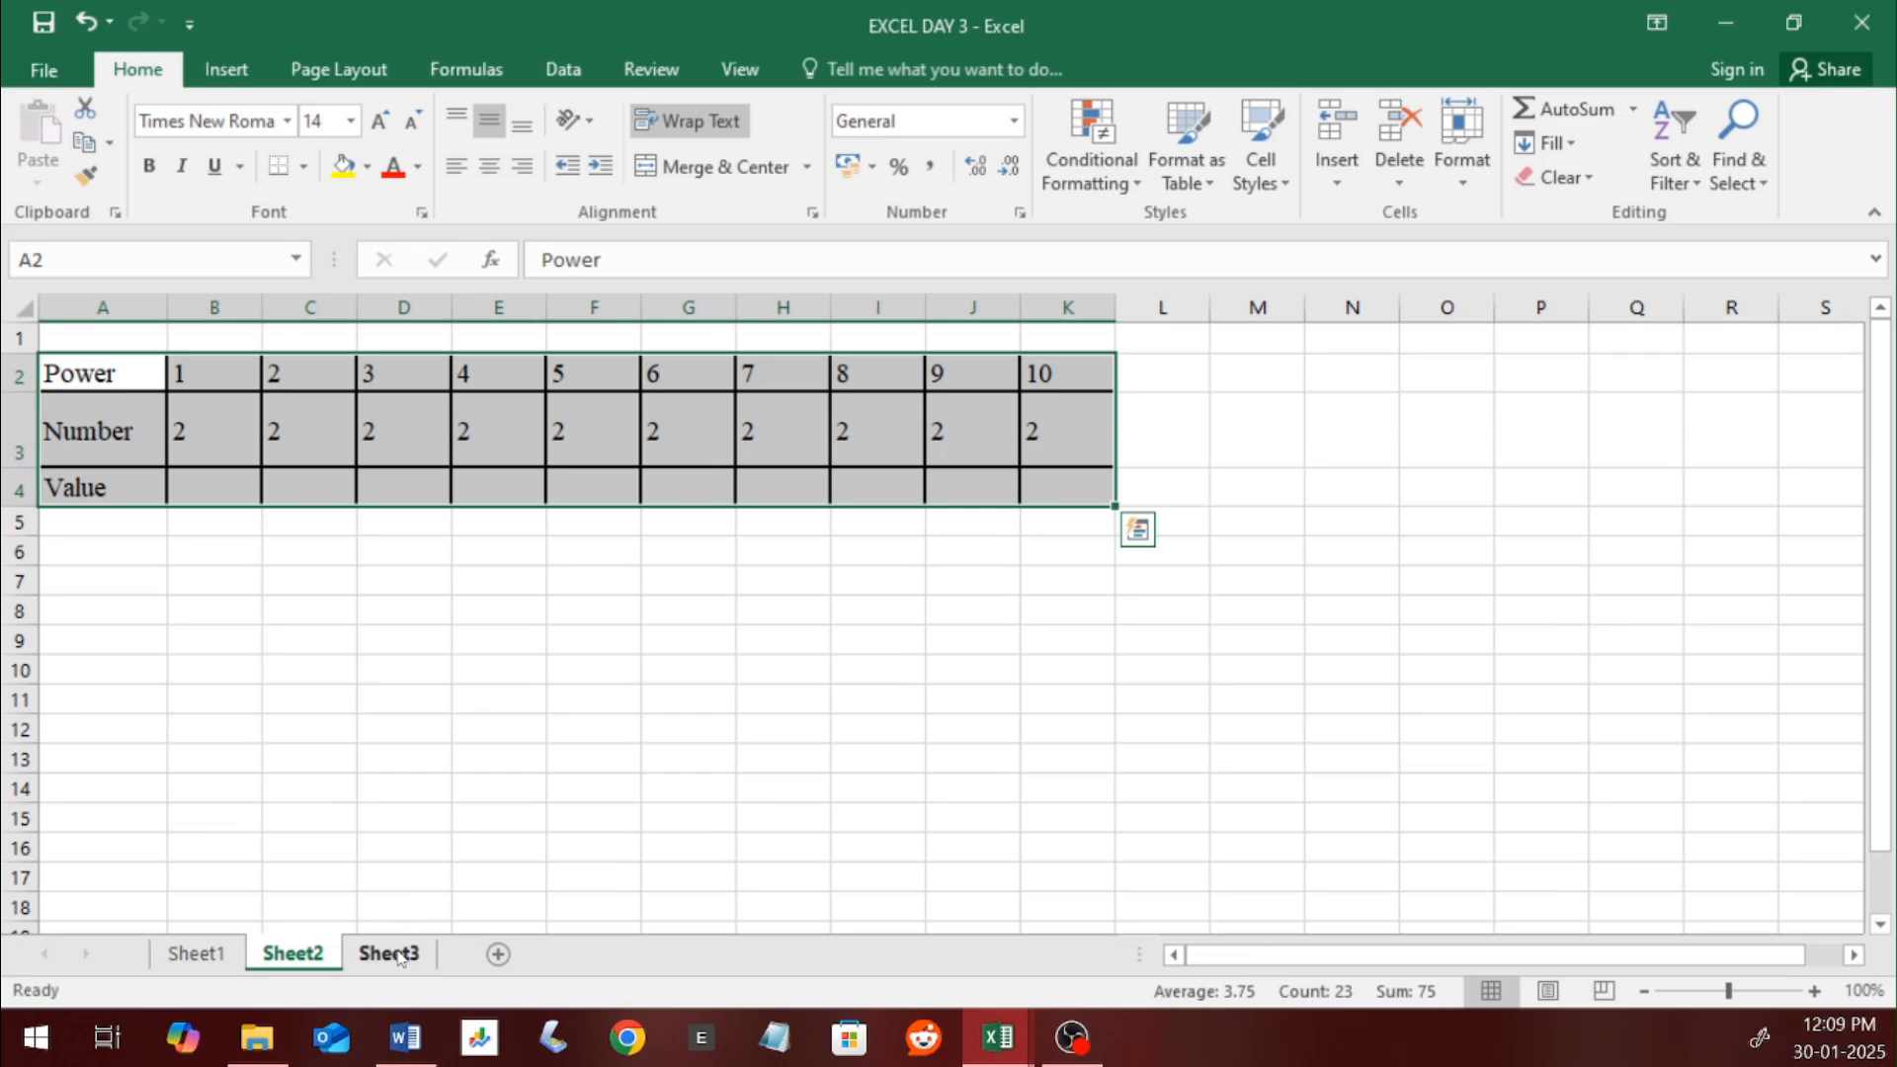
click(381, 764)
click(415, 954)
drag(178, 370, 963, 396)
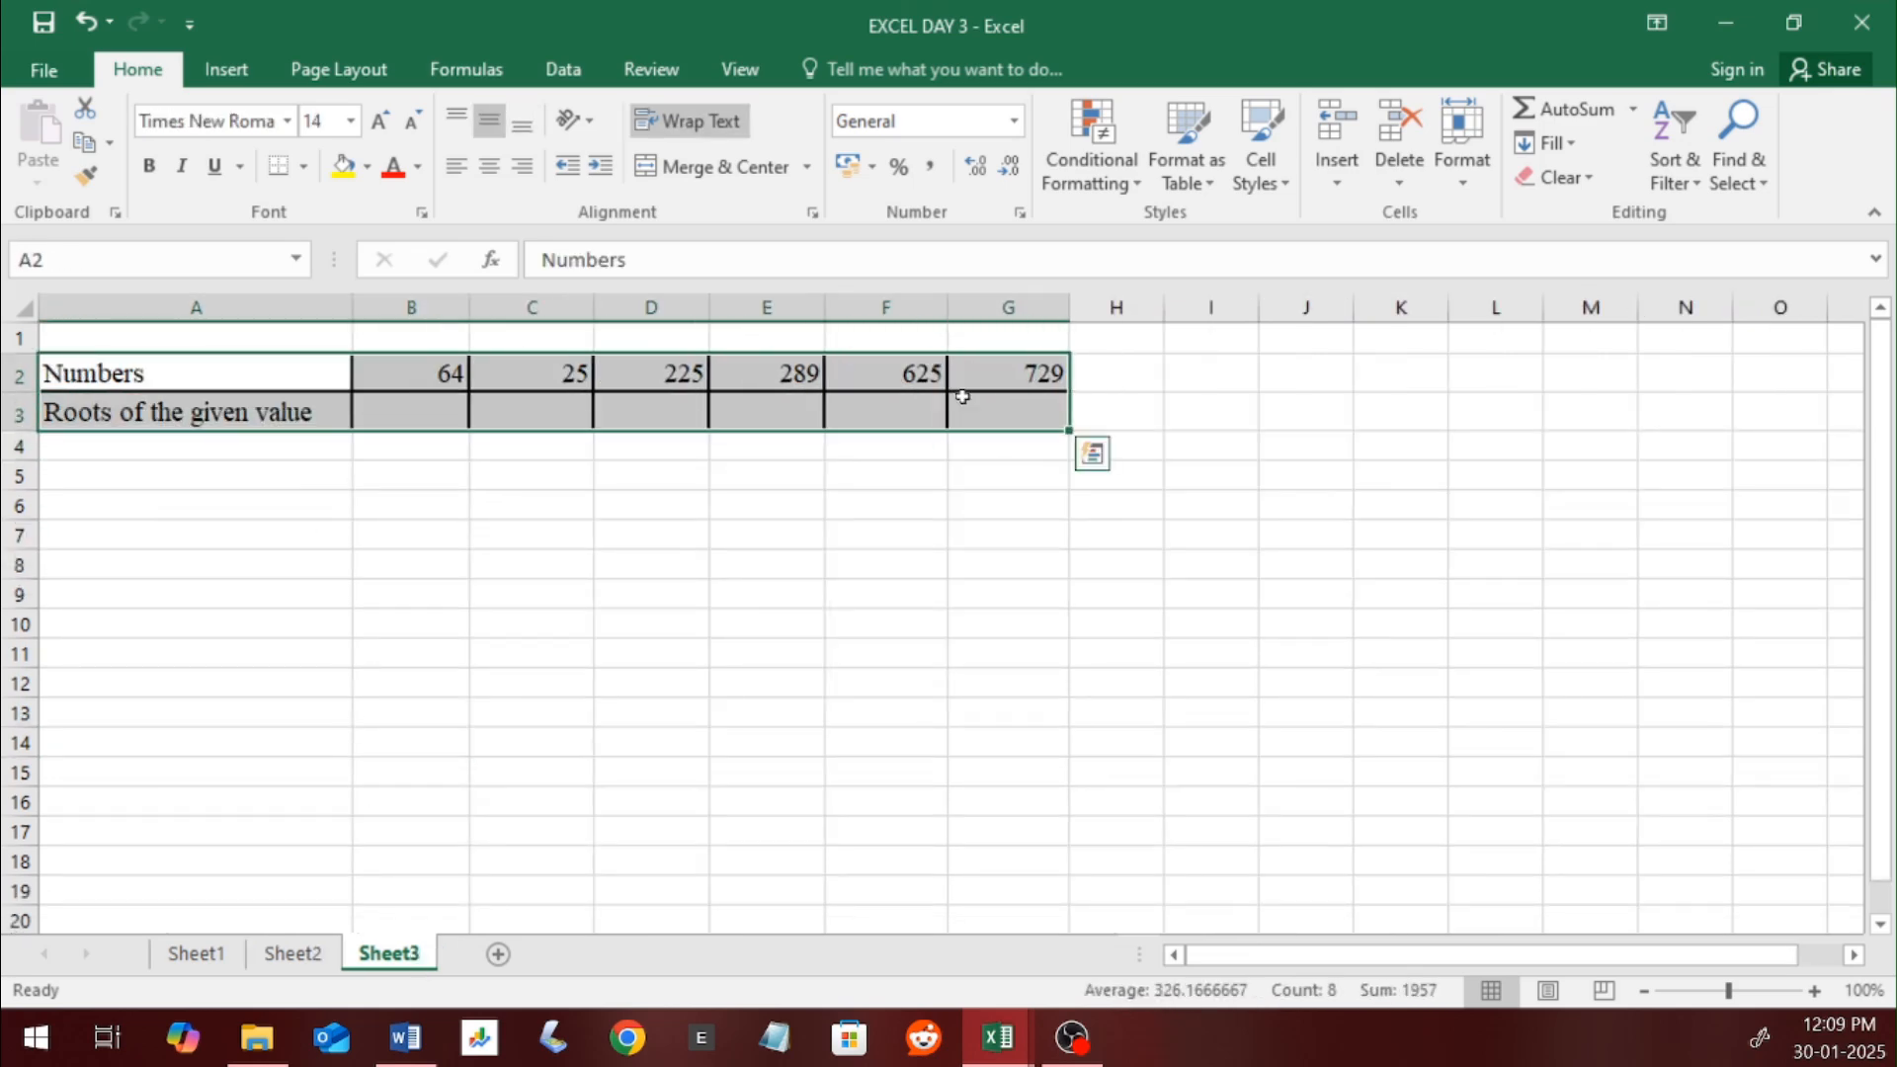
key(ctrl+c)
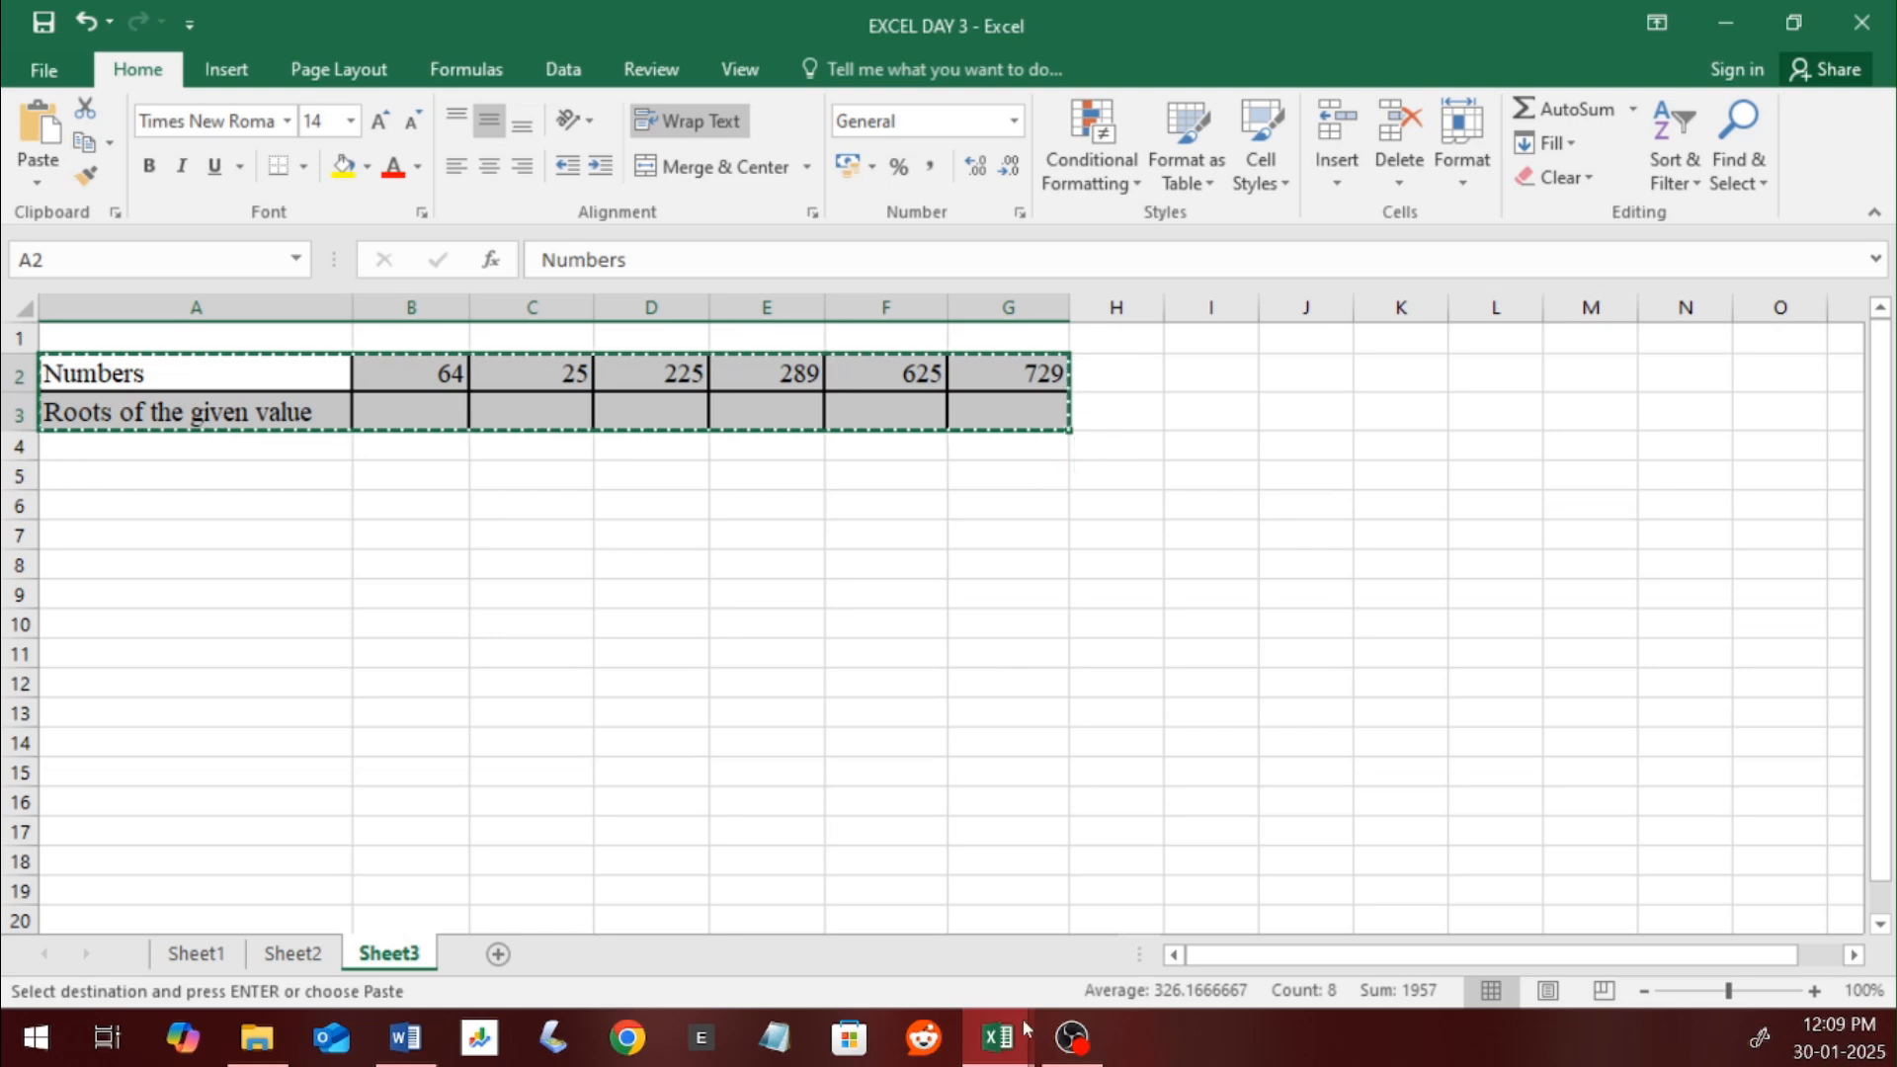
Step: Switch to Book2 and paste the copied table at A1 of Sheet3, keeping the source column widths
mouse_move(1004, 1043)
click(1077, 914)
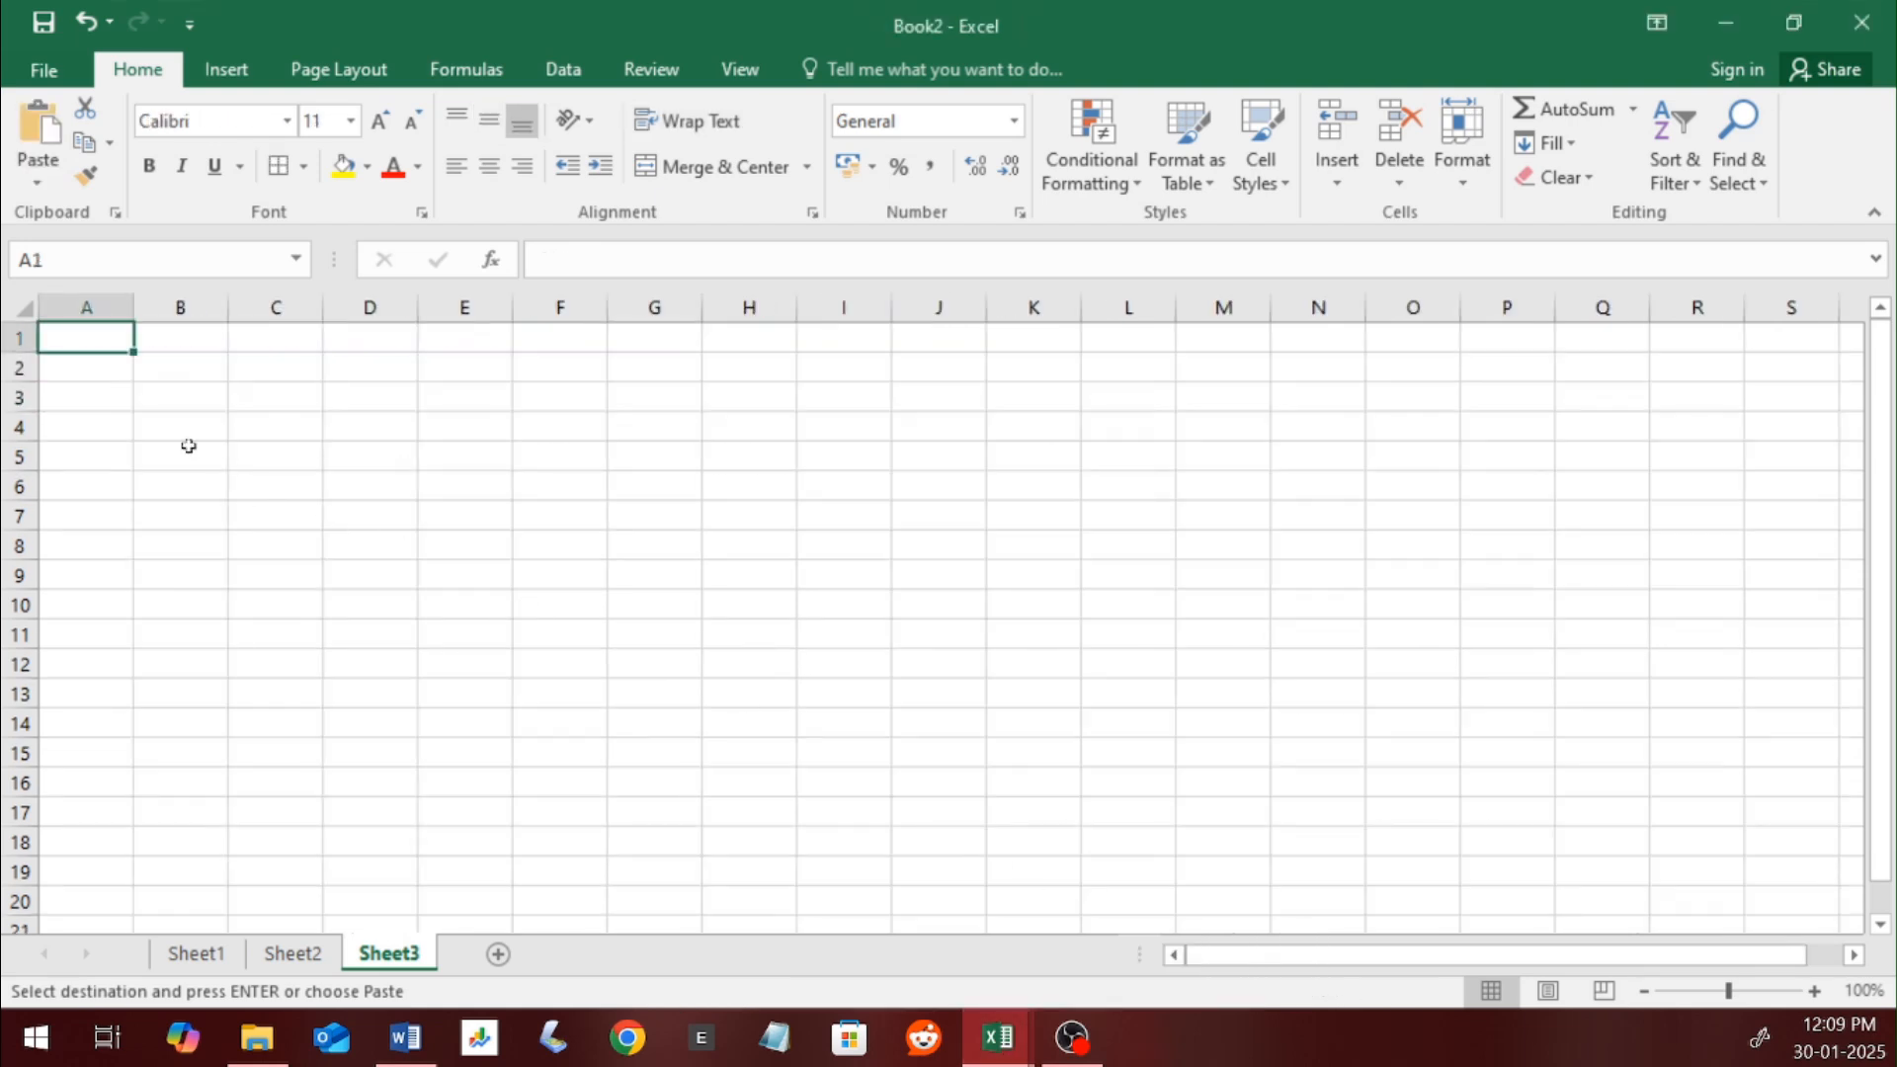
click(41, 177)
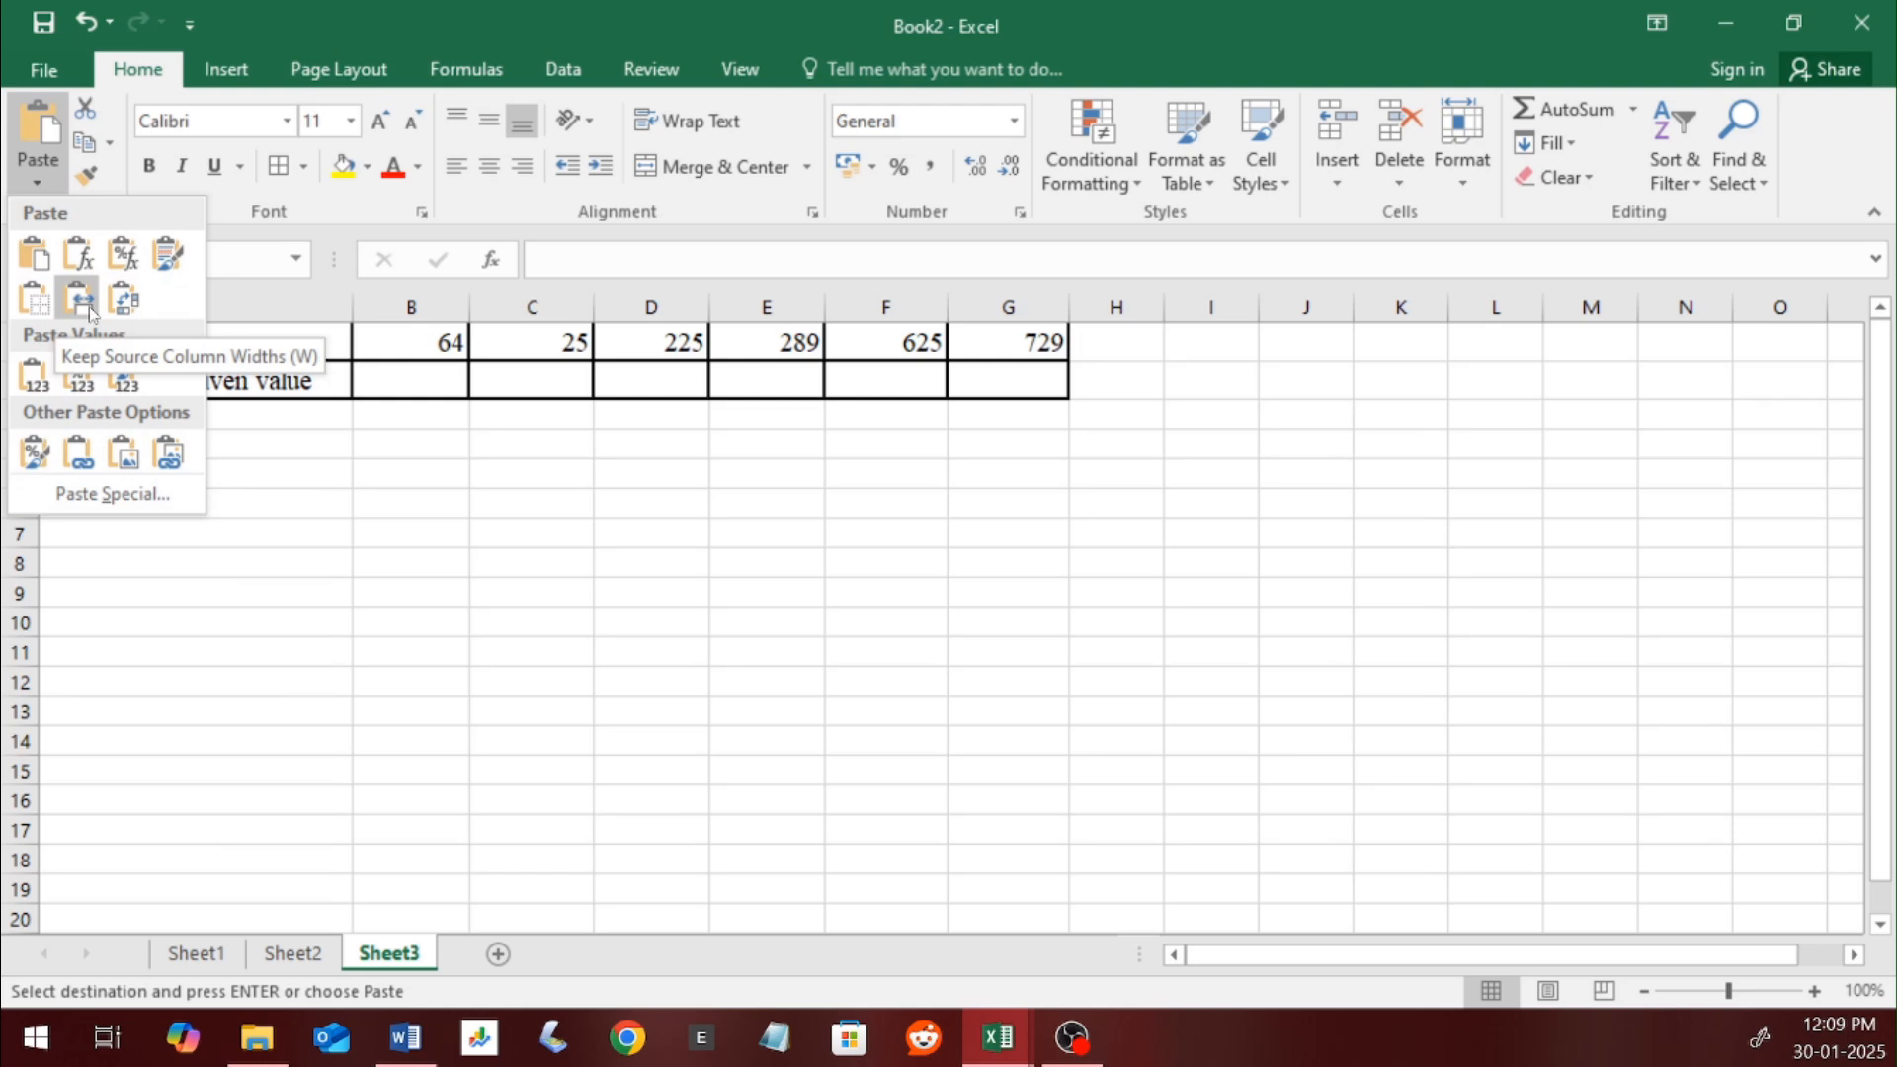
click(89, 313)
Step: Enter =SQRT(B1) in B2 to calculate the root of the first number
click(427, 381)
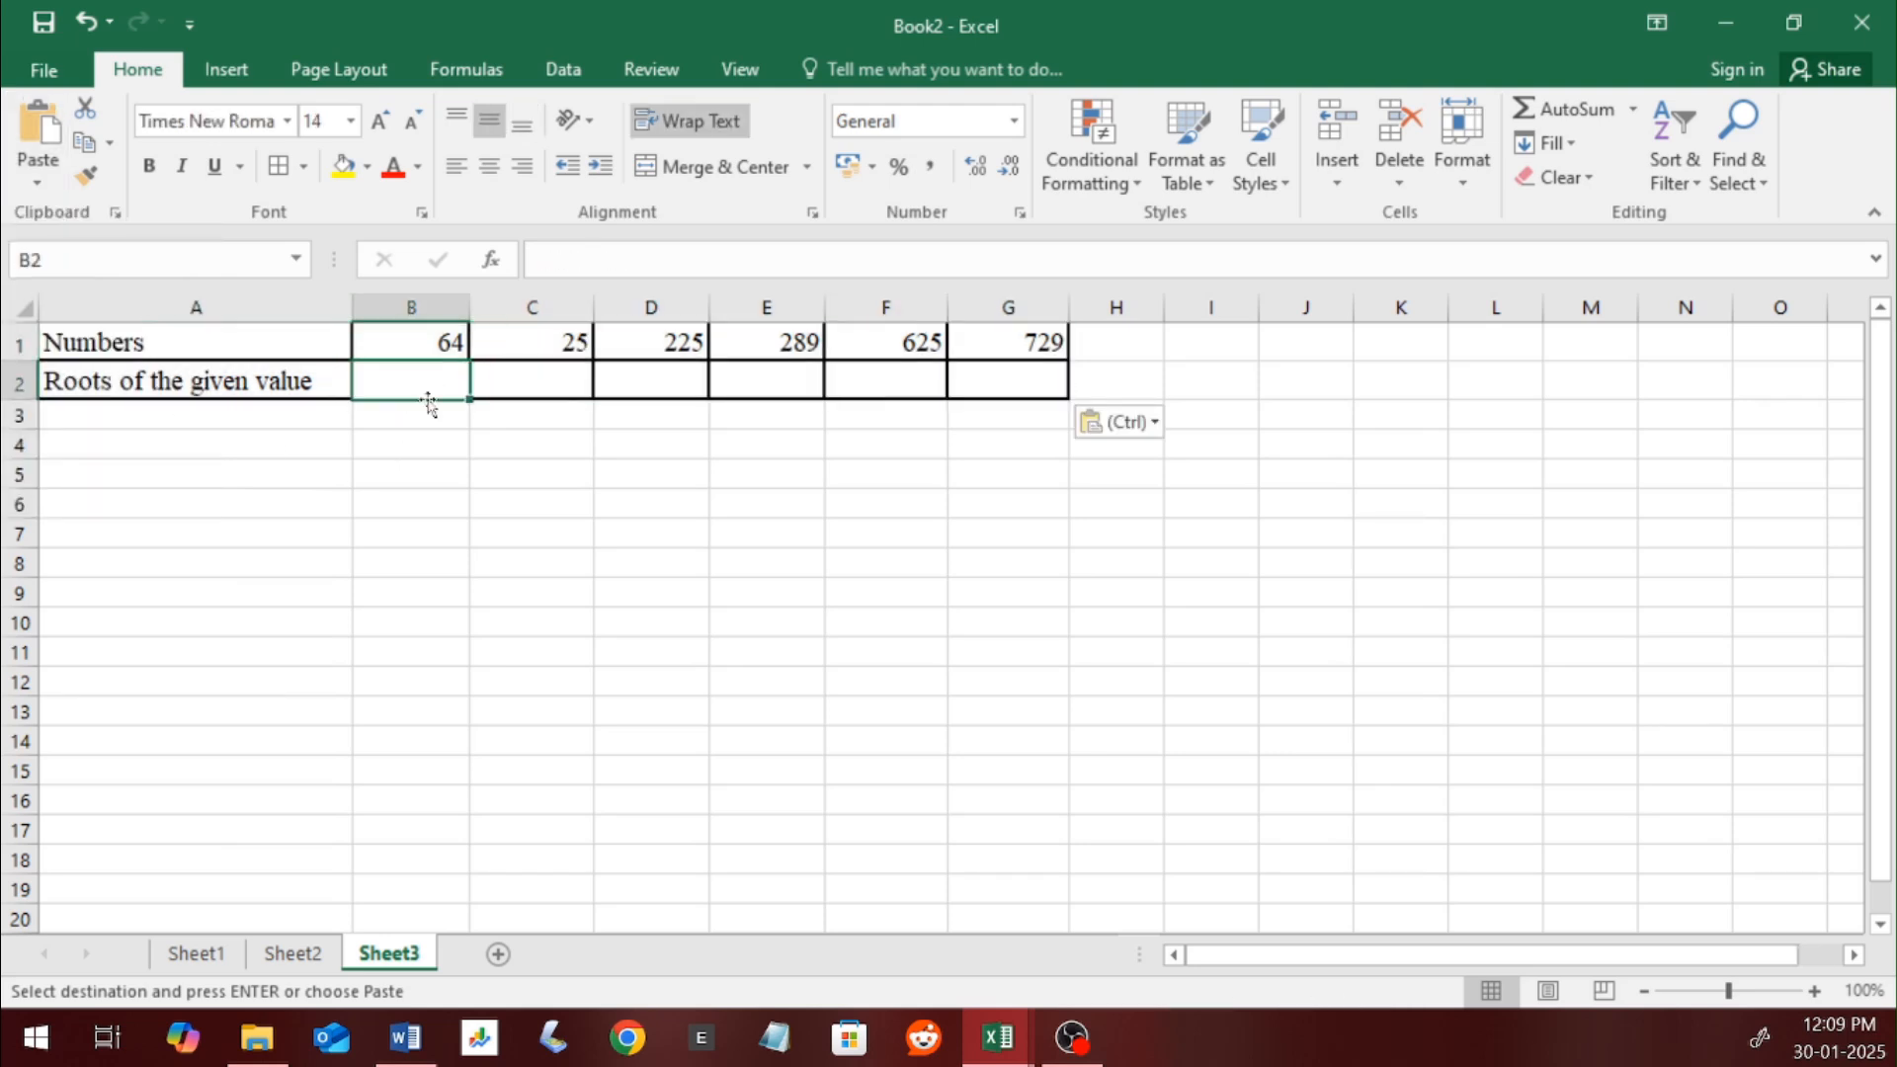
text(=)
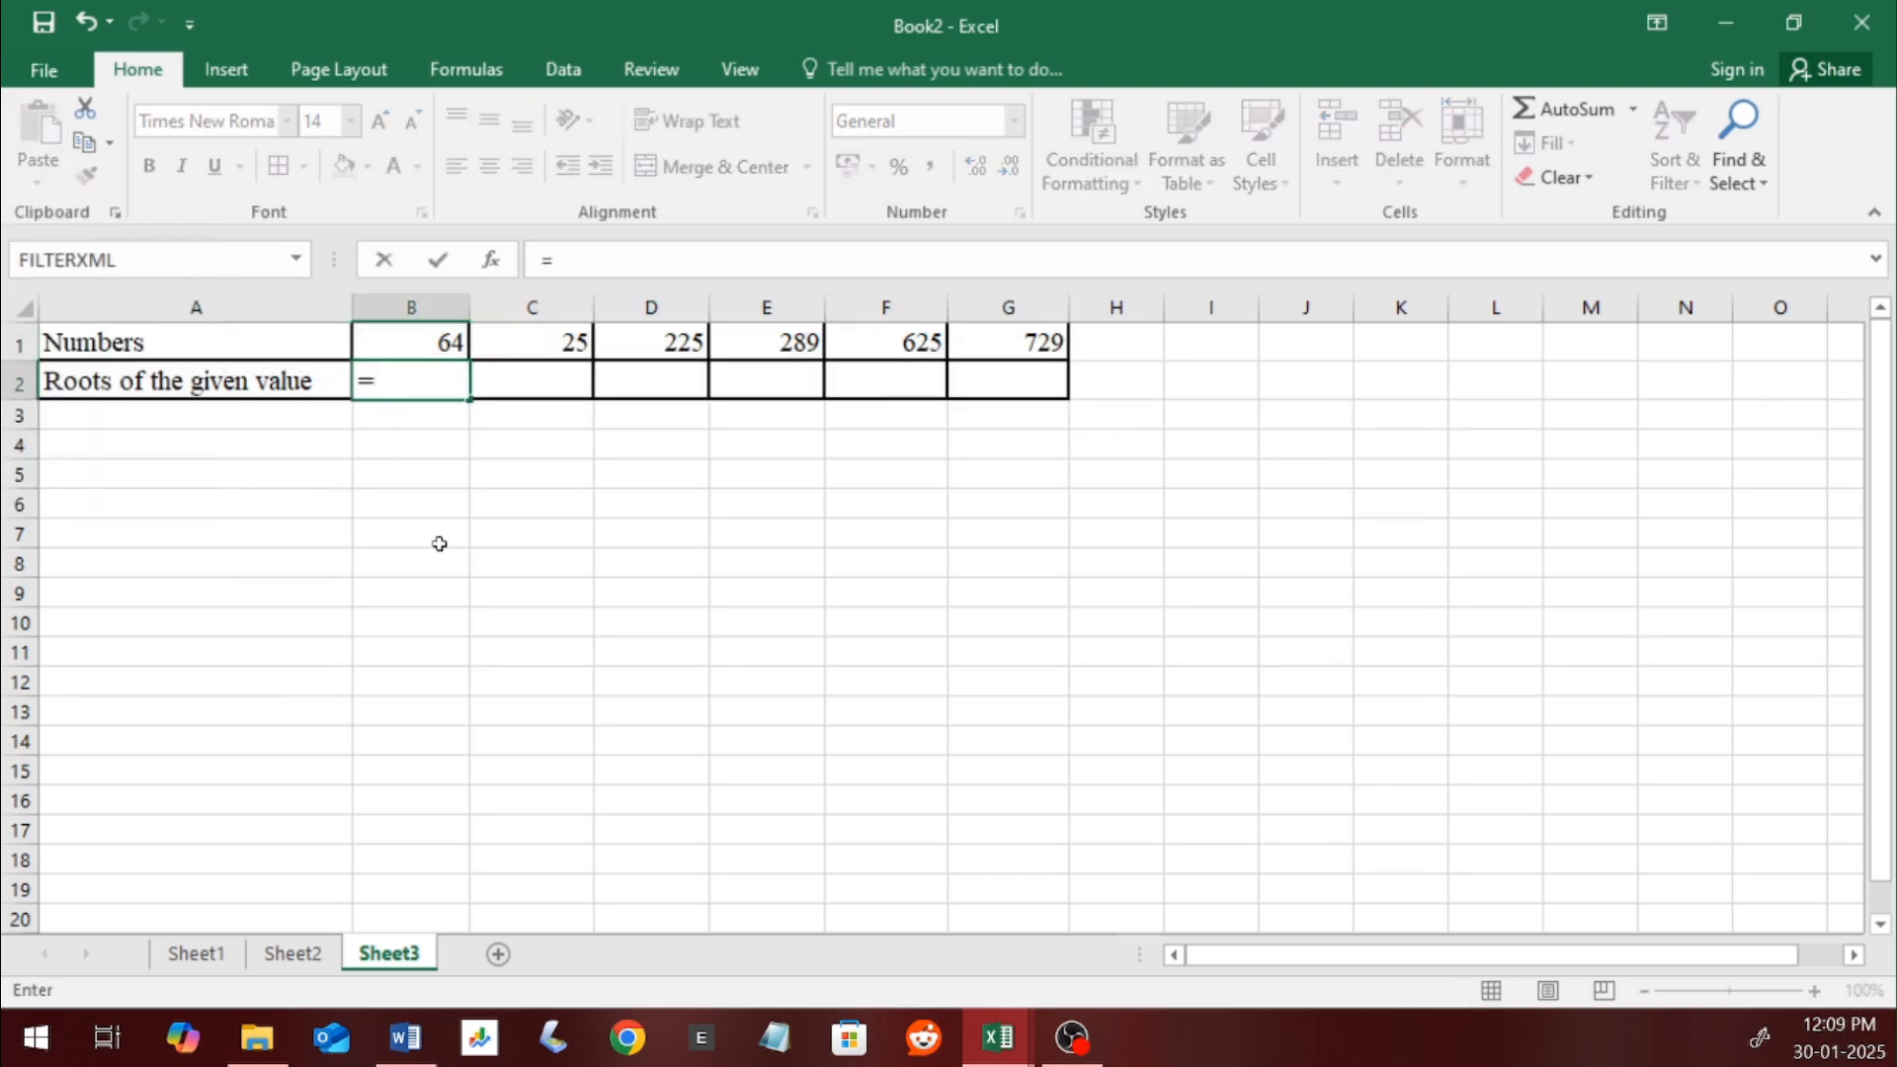
text(sqr)
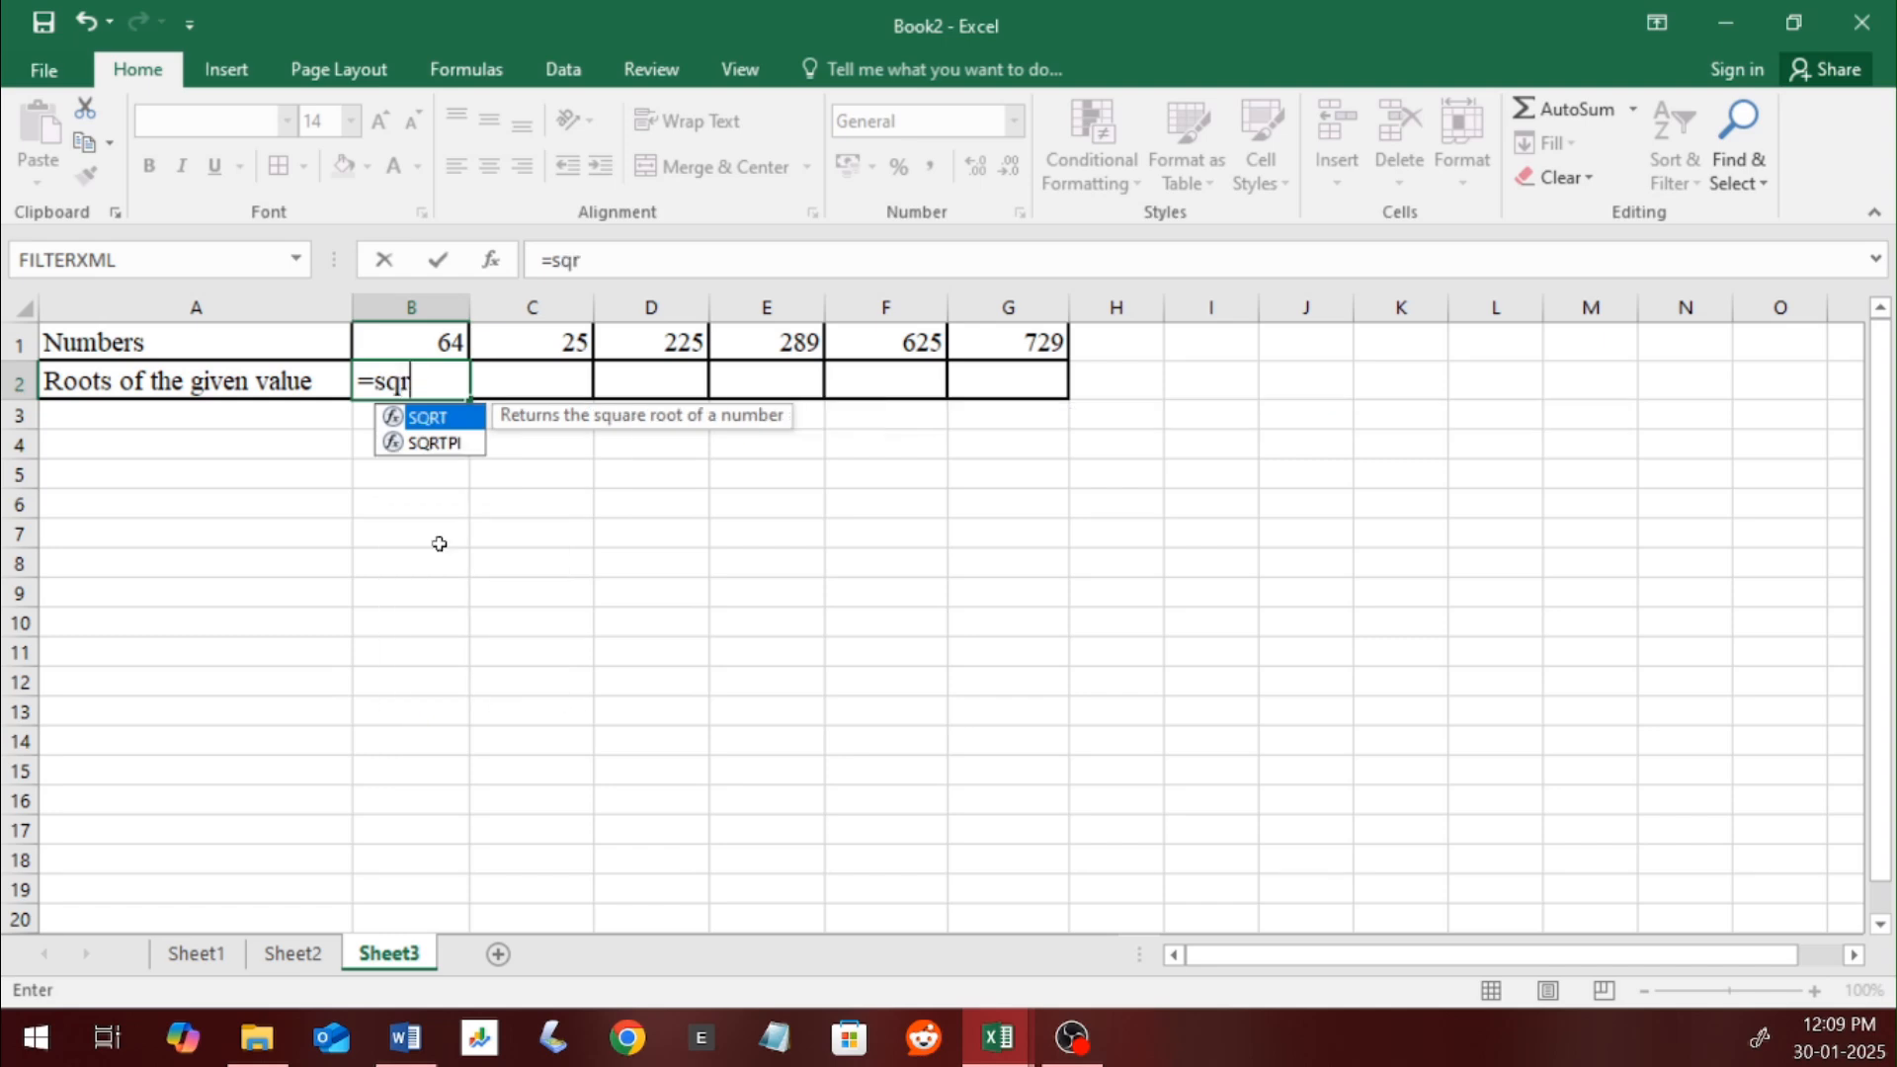
key(Tab)
click(415, 307)
click(424, 342)
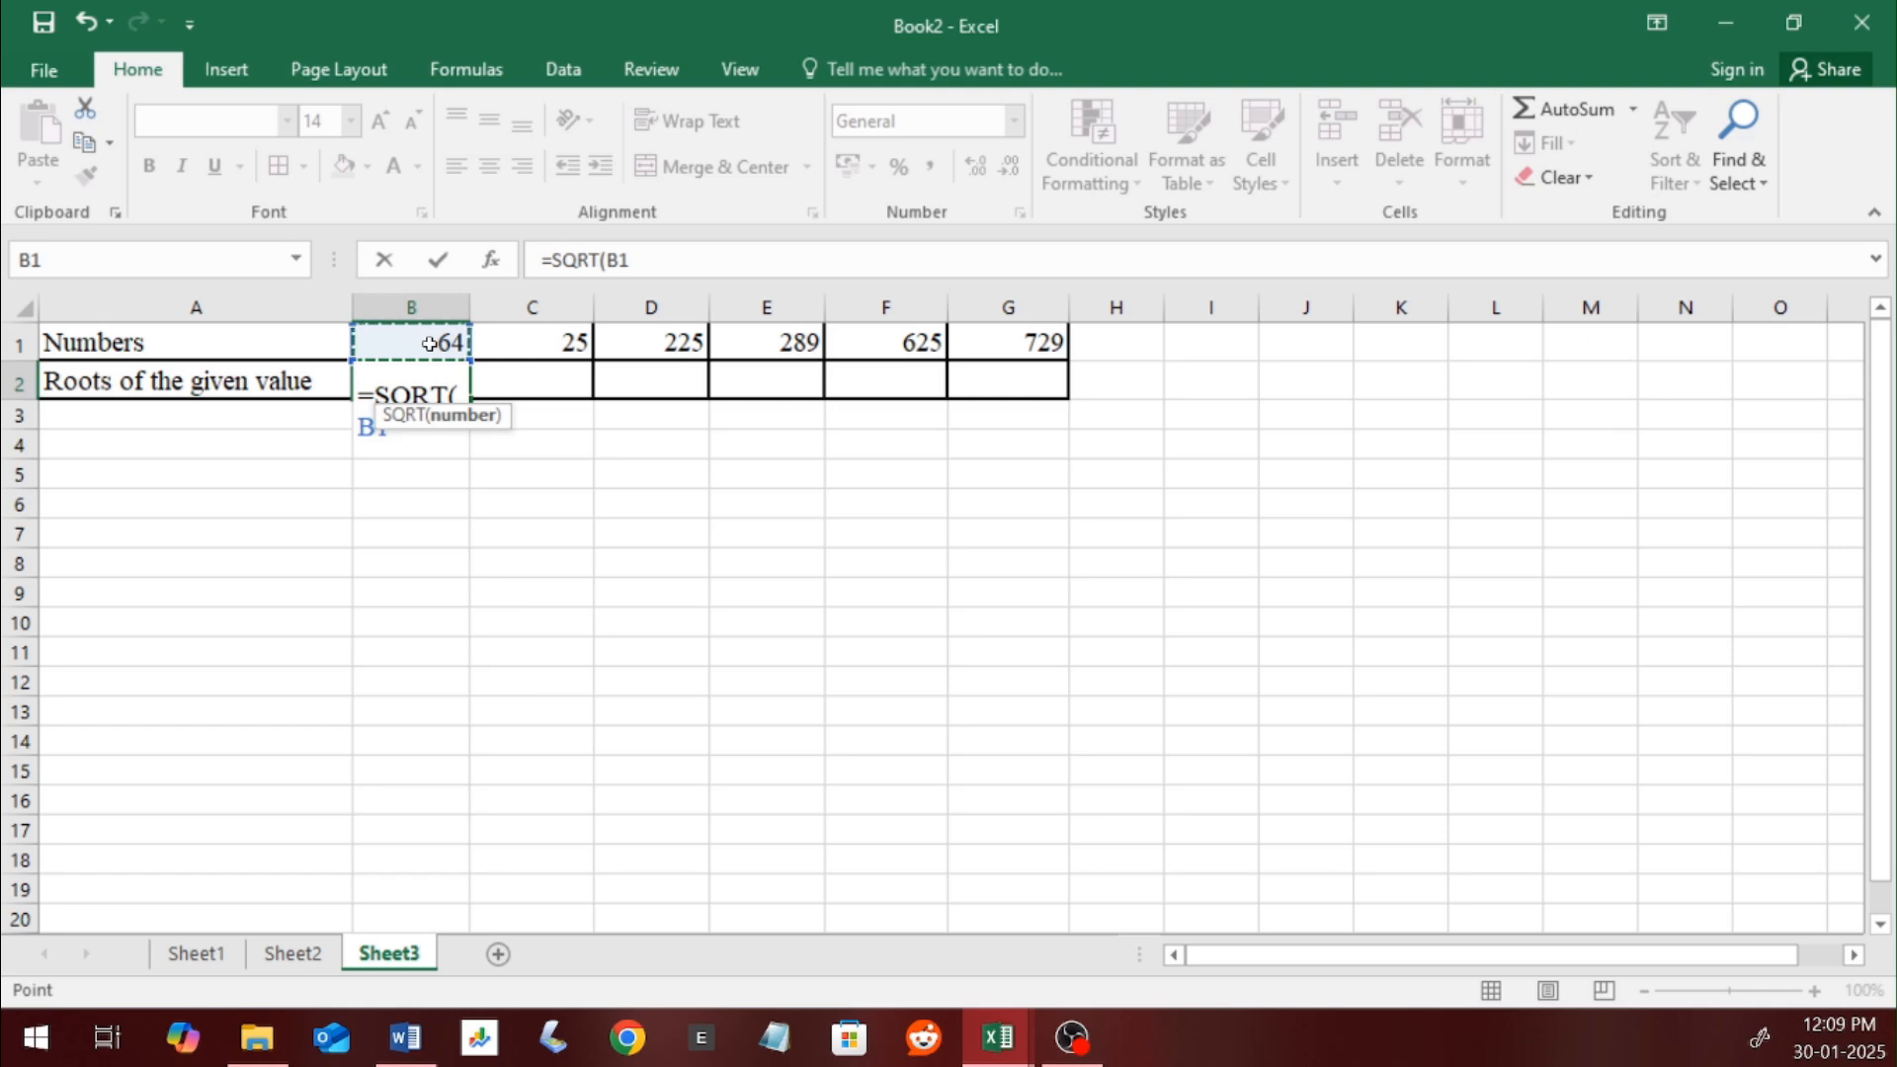
text())
key(Return)
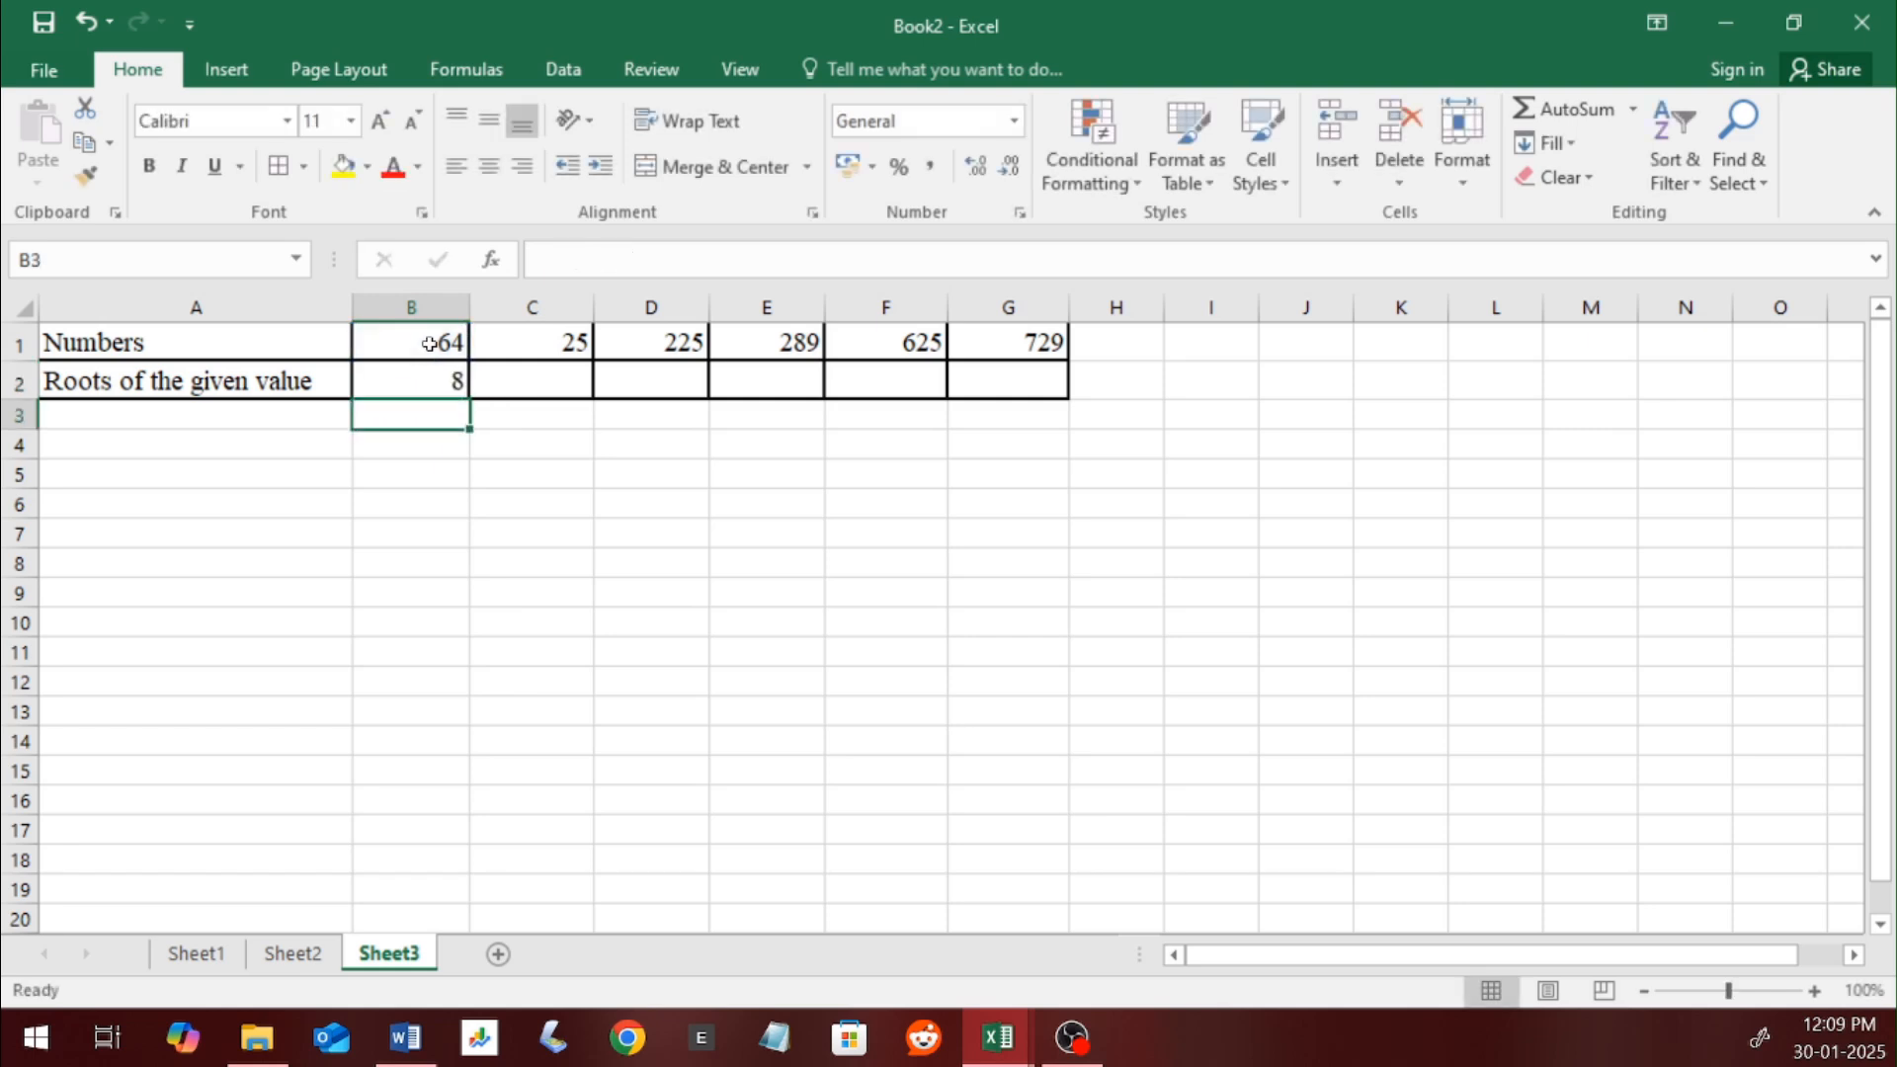
Step: Fill the square root formula from B2 across the roots row to G2
click(426, 379)
drag(469, 397, 683, 391)
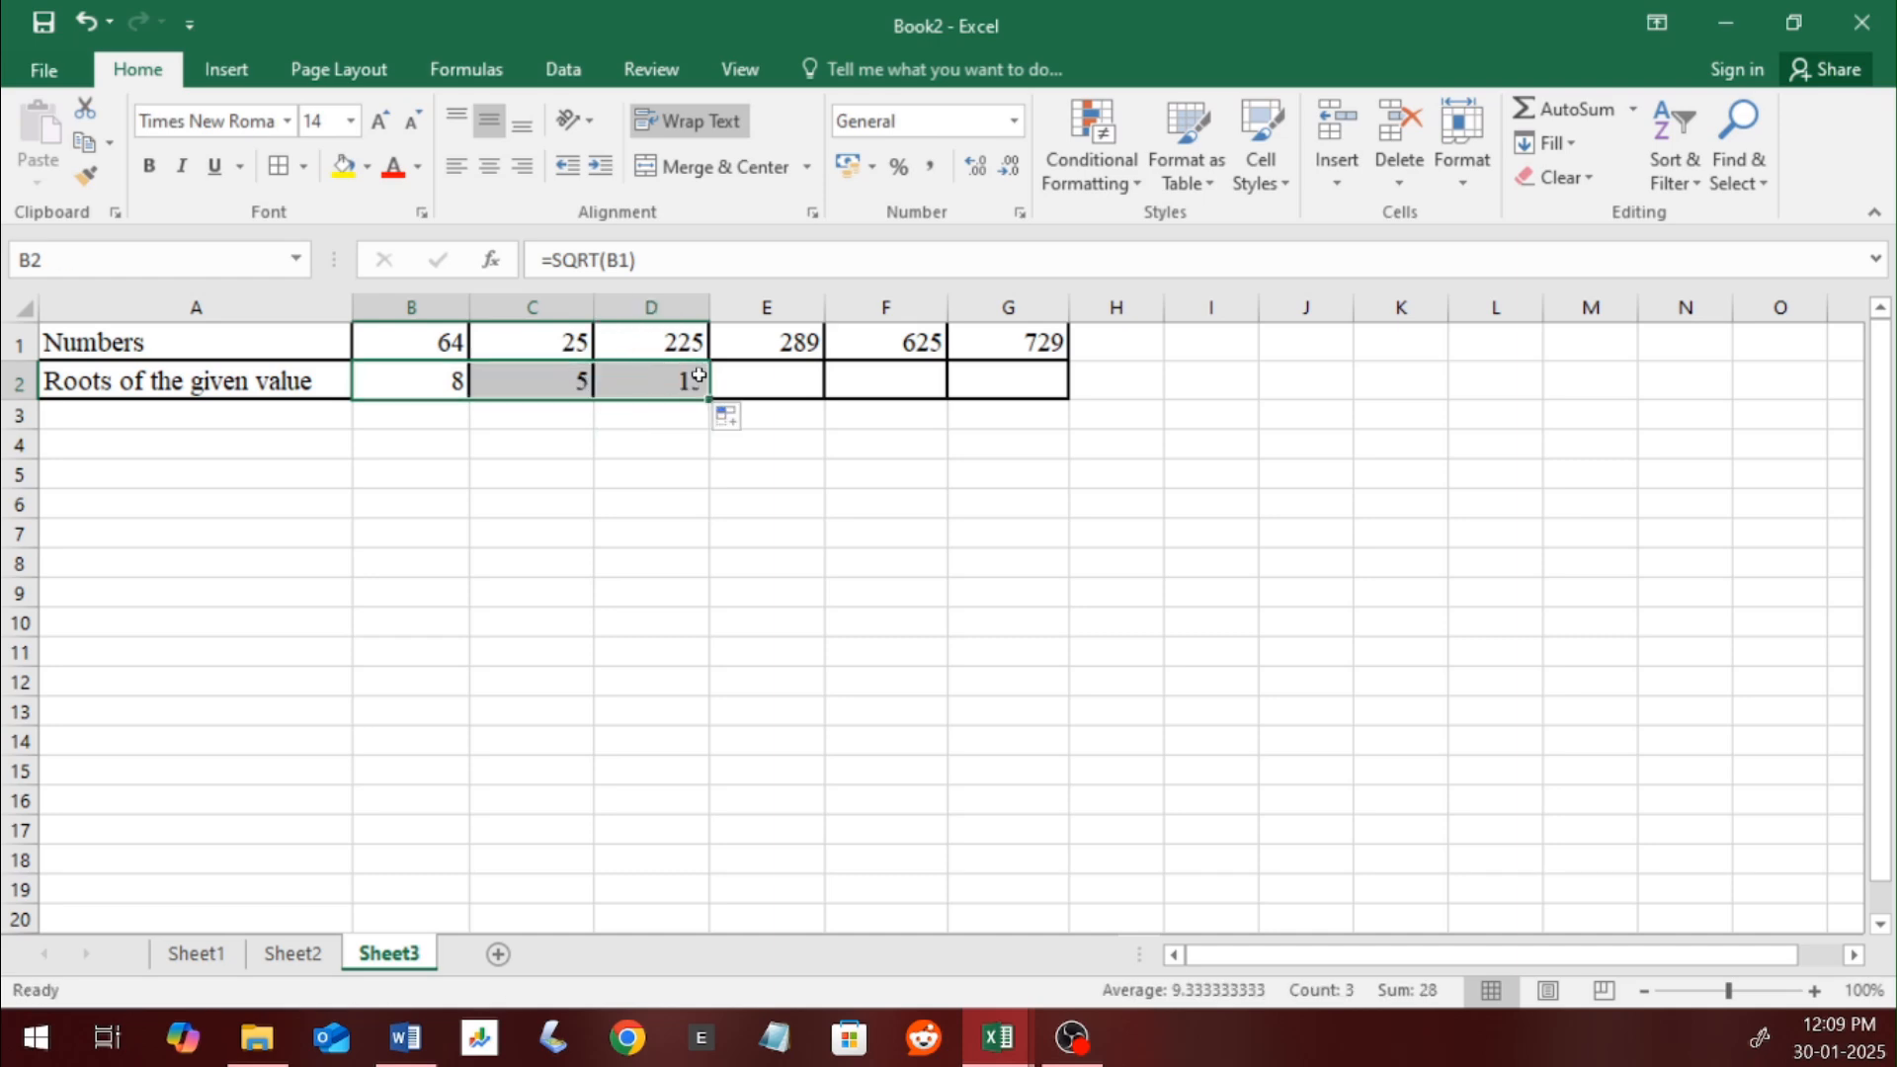
click(664, 373)
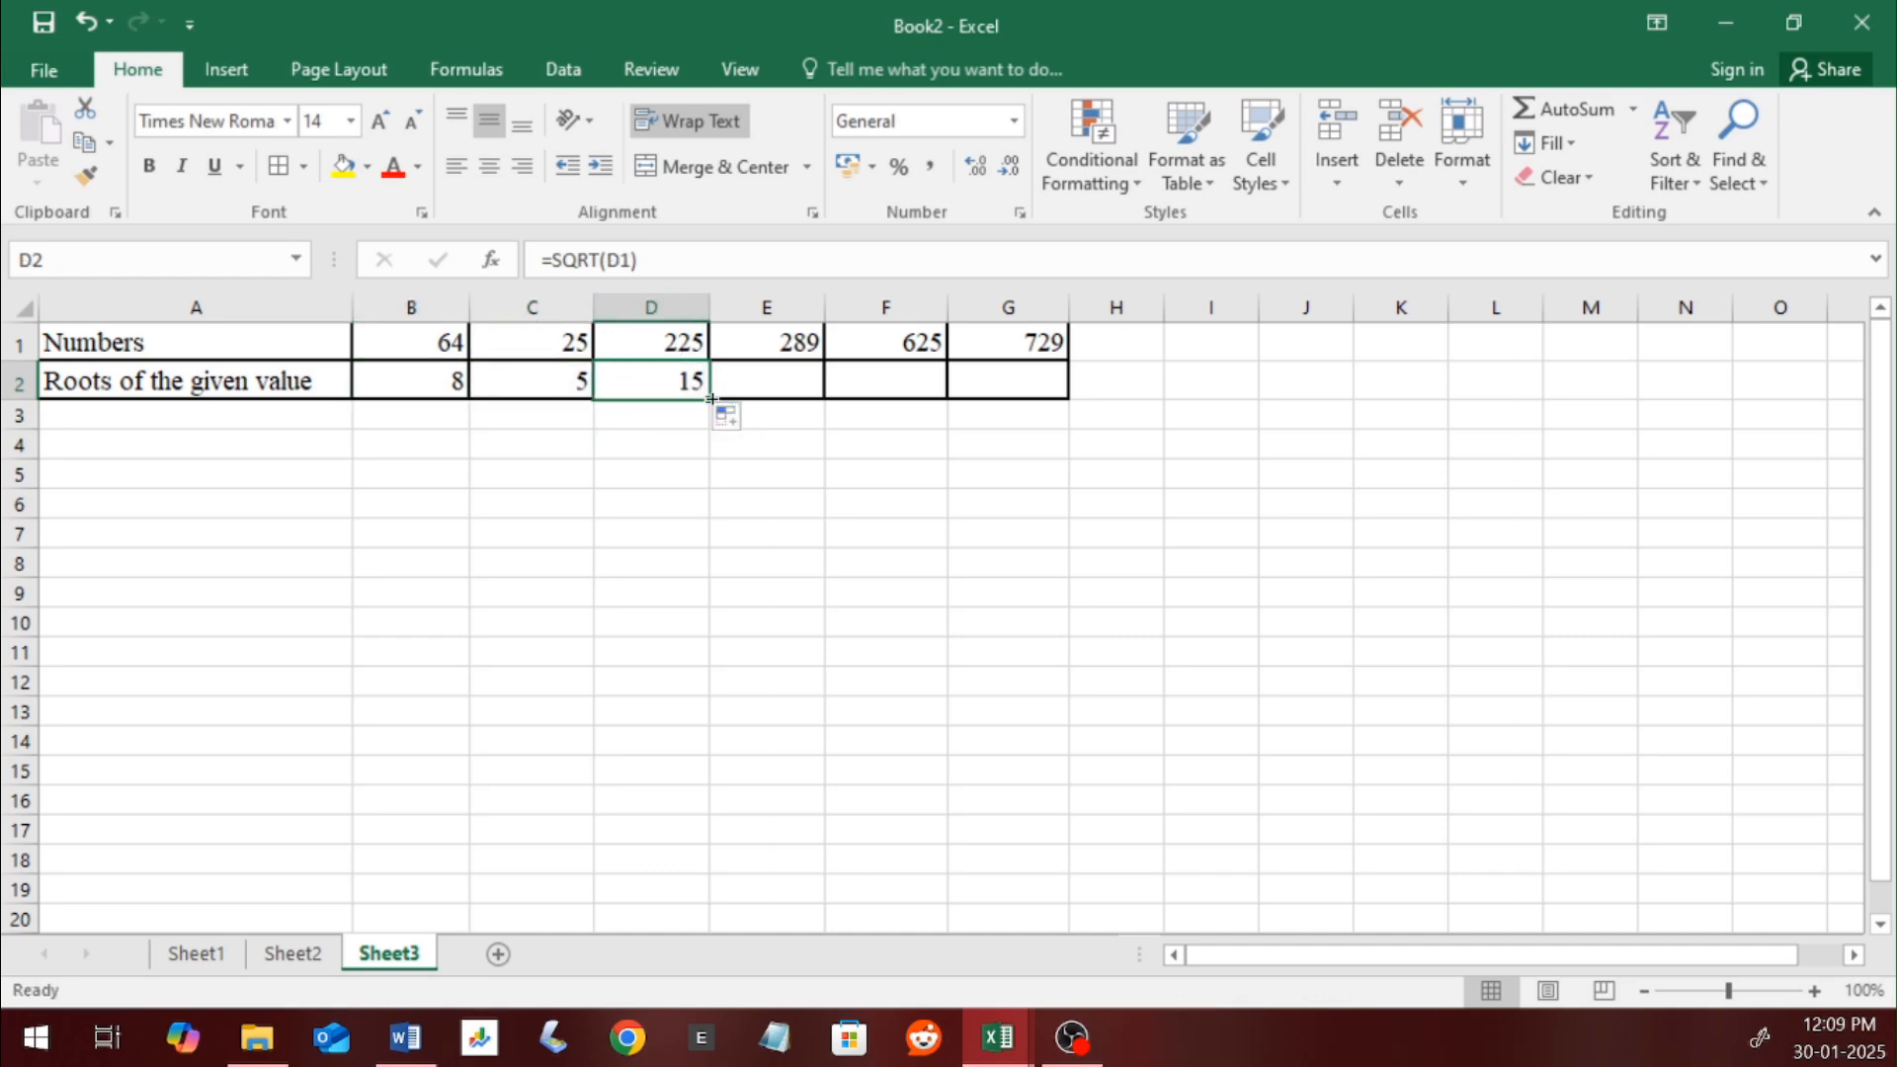
drag(710, 398, 784, 388)
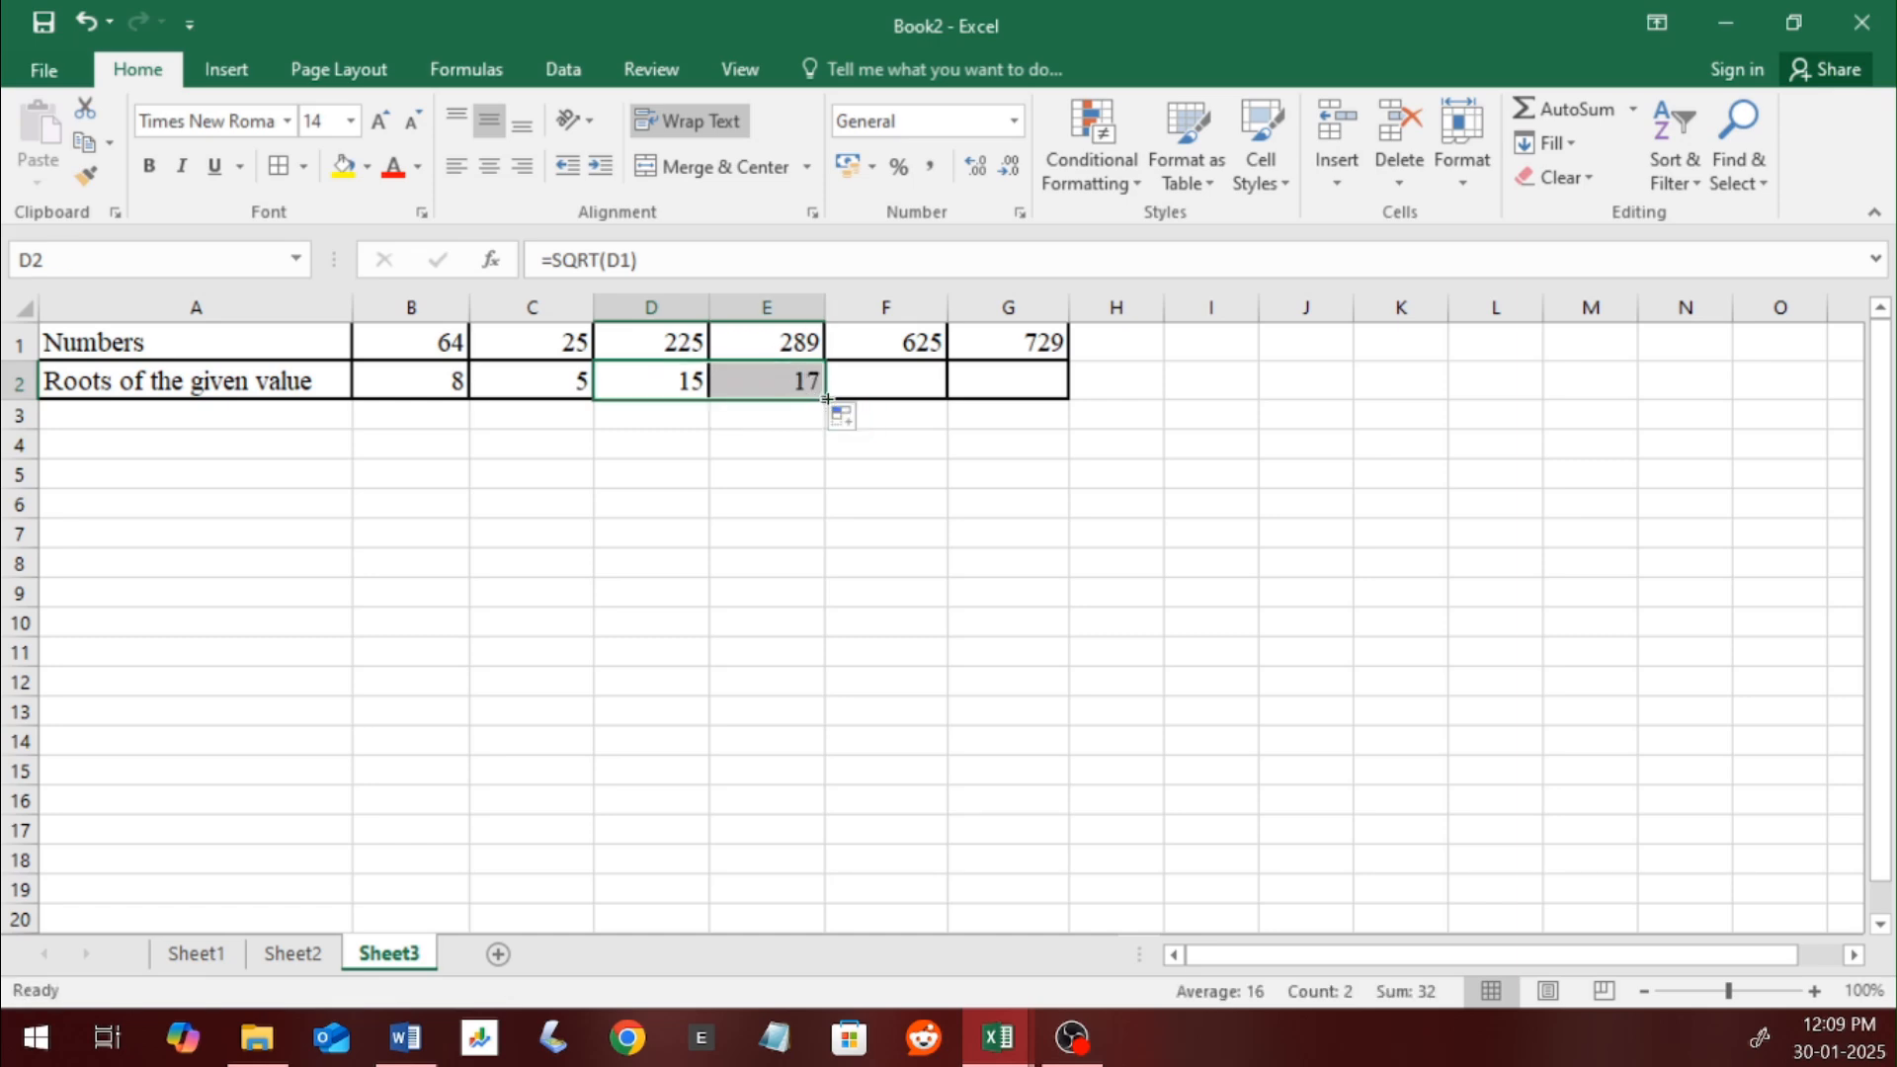
drag(827, 398, 1034, 387)
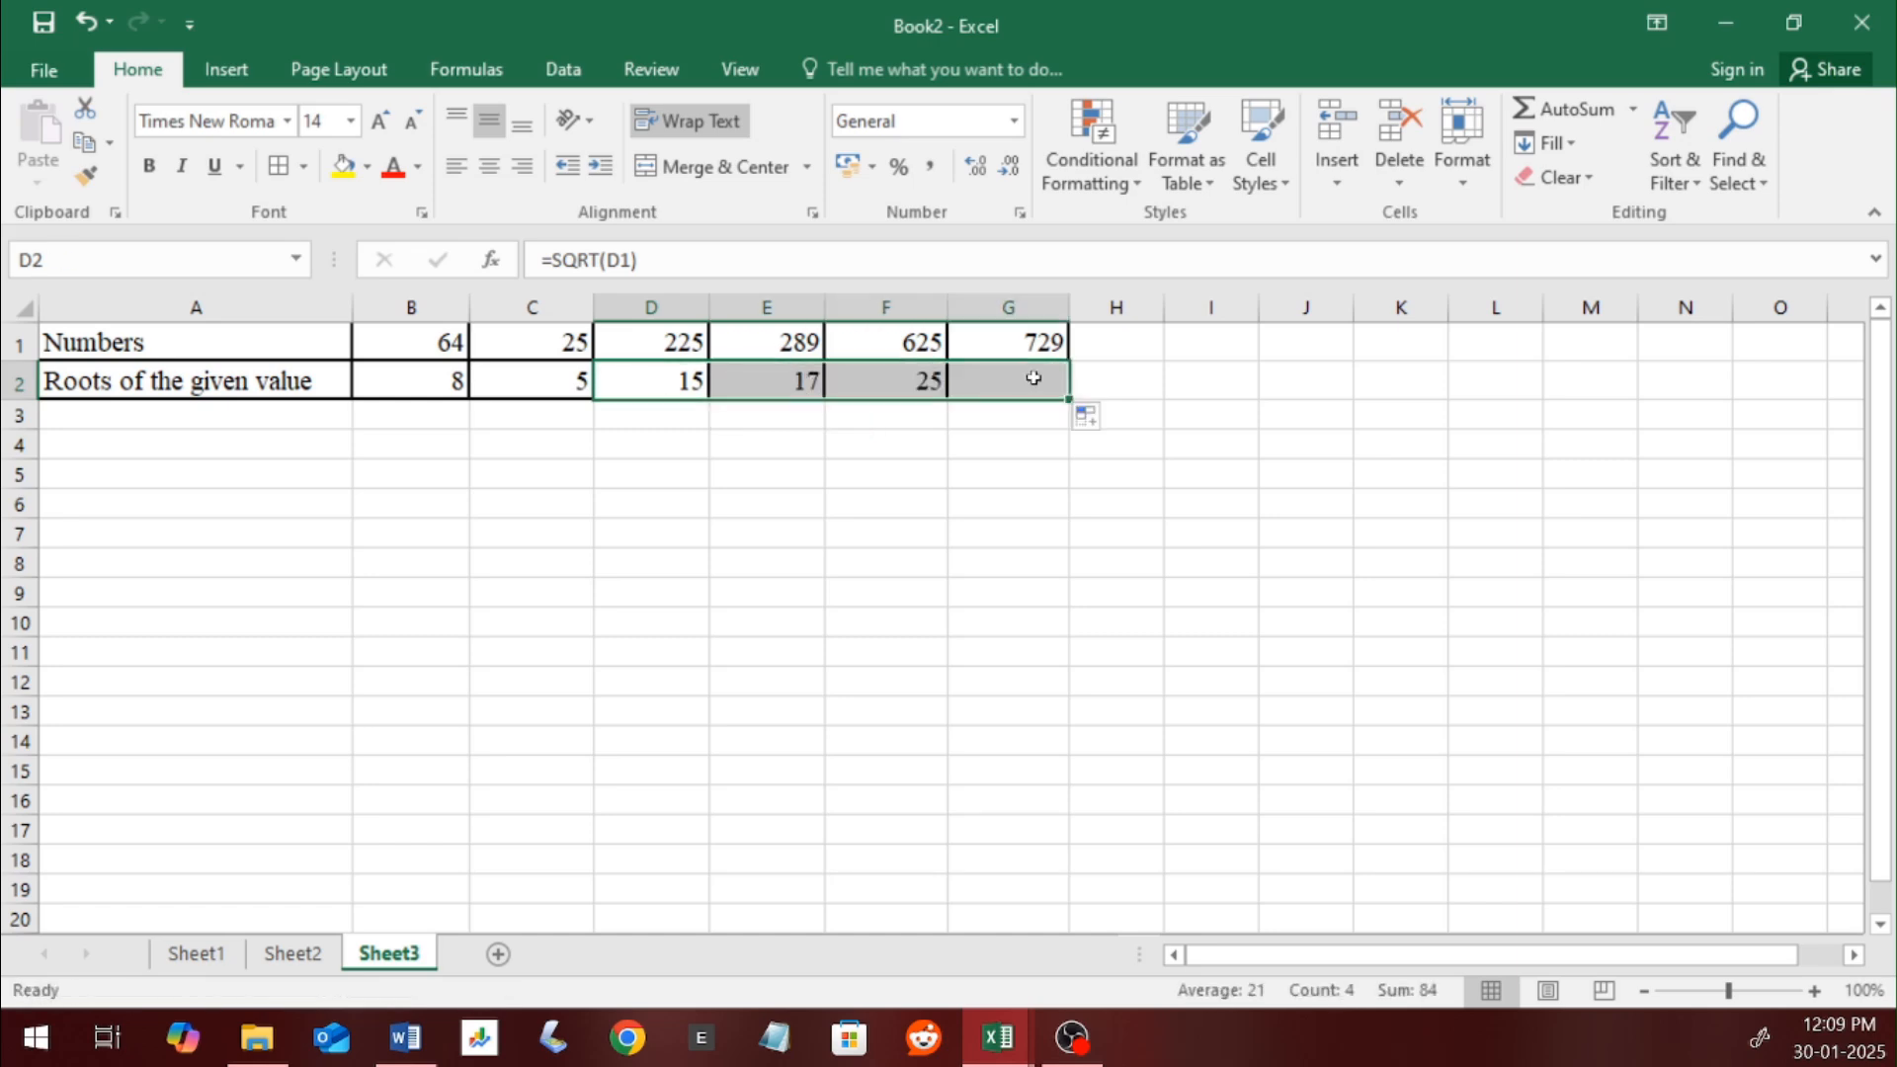
click(1028, 384)
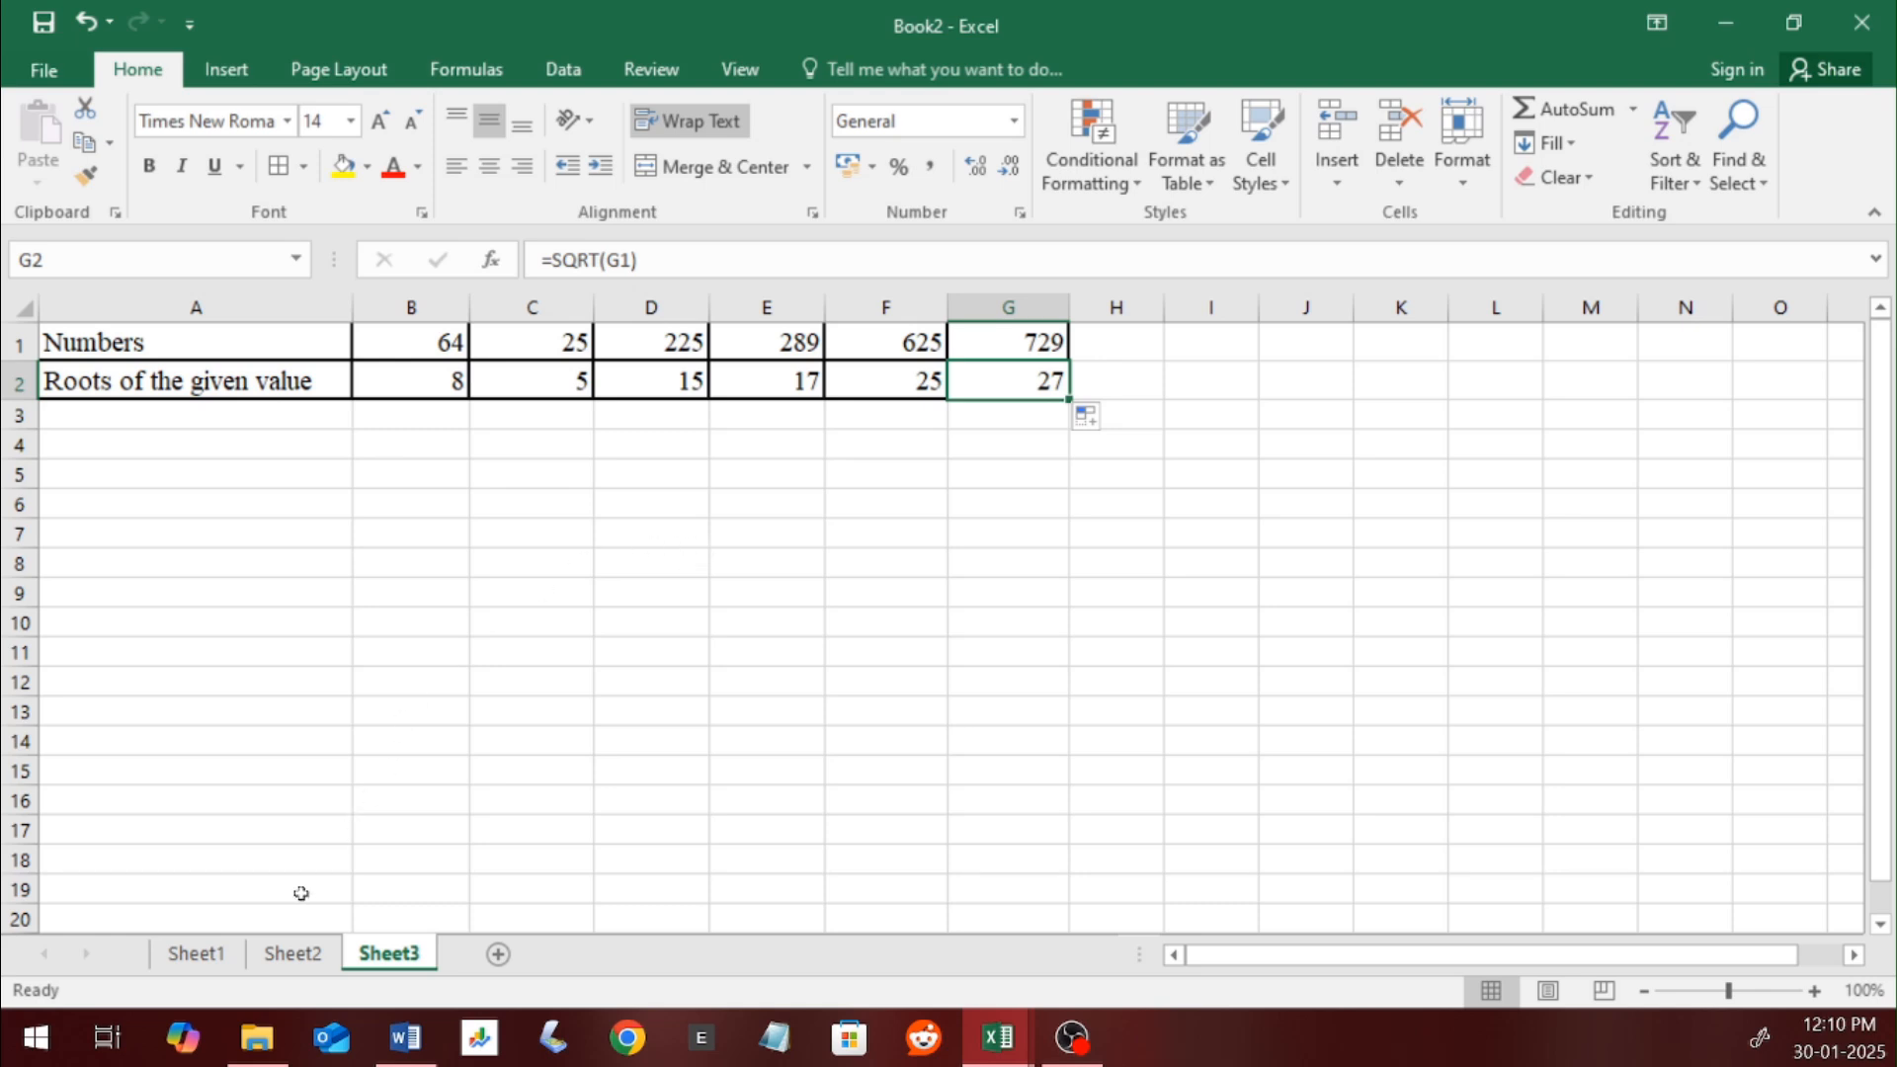
Step: On Sheet2, replace the number in C2 of the first power table with the formula =B2
click(296, 954)
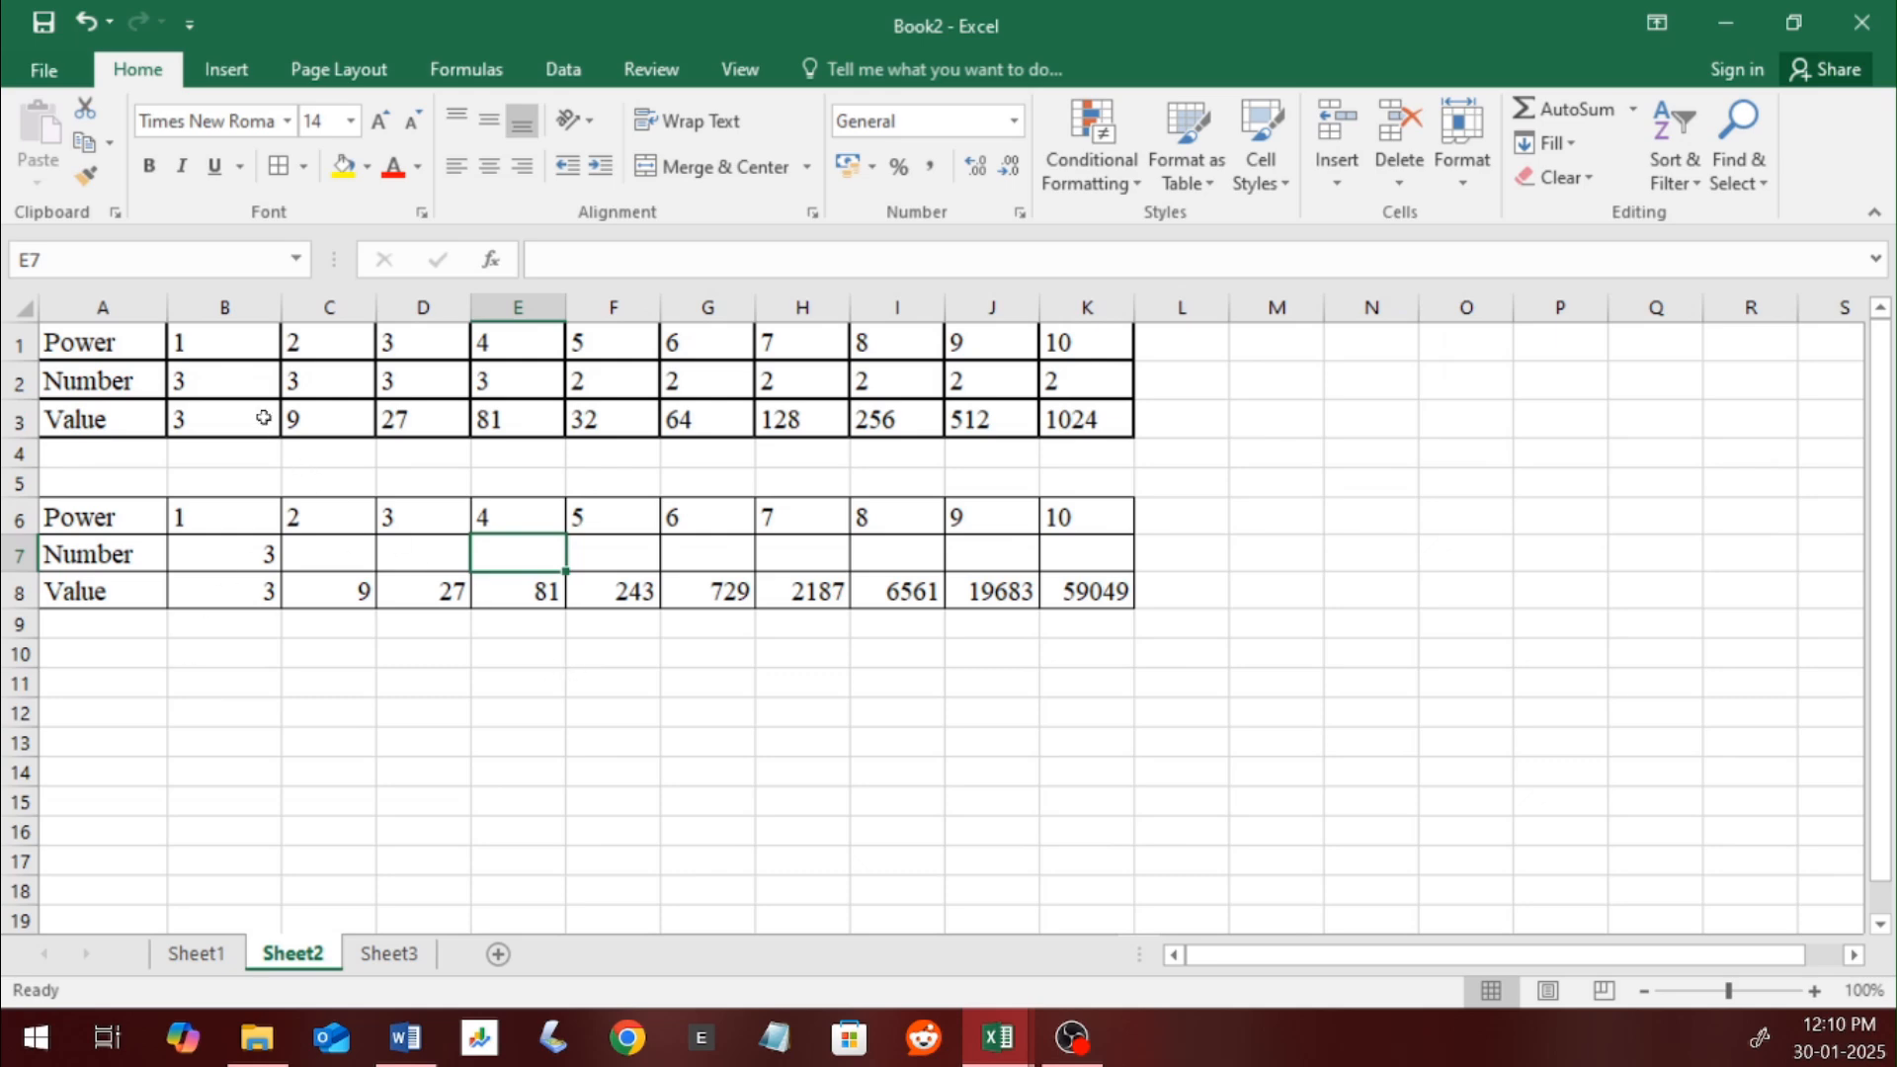
click(233, 374)
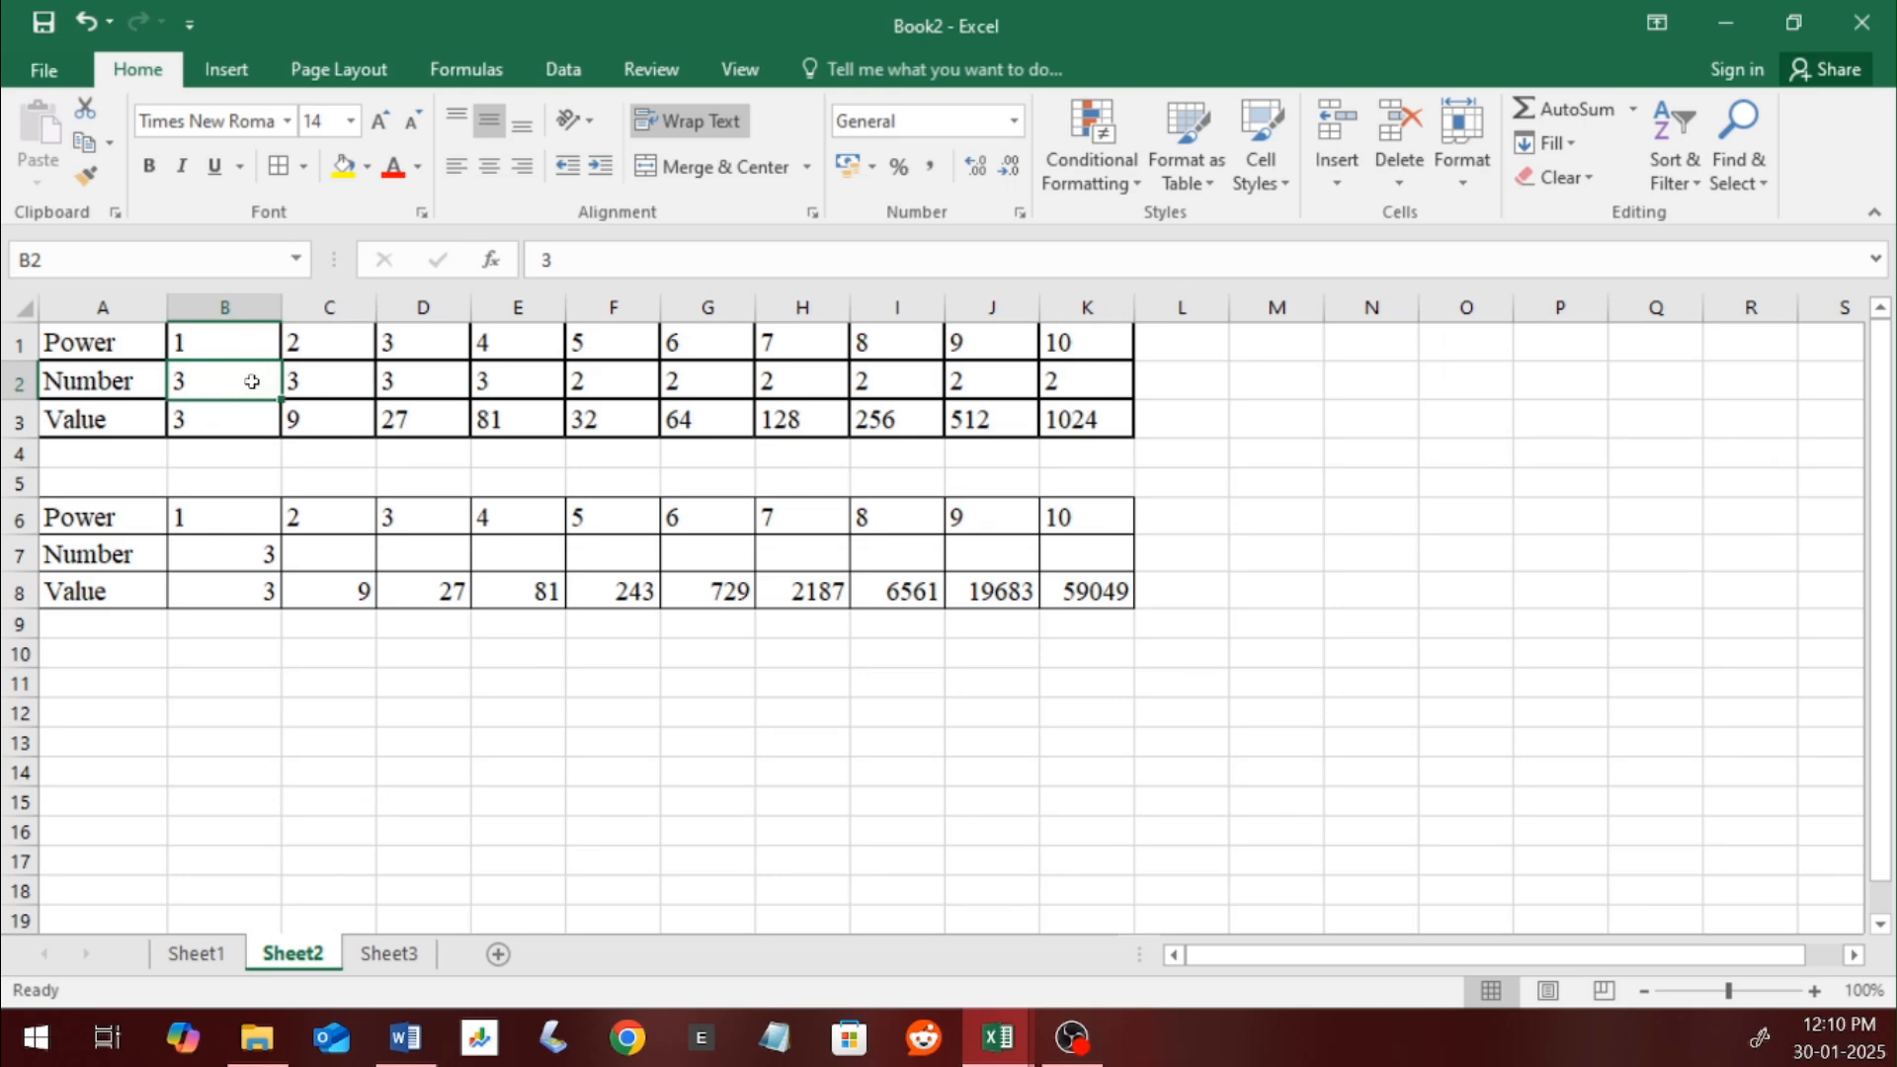
click(313, 384)
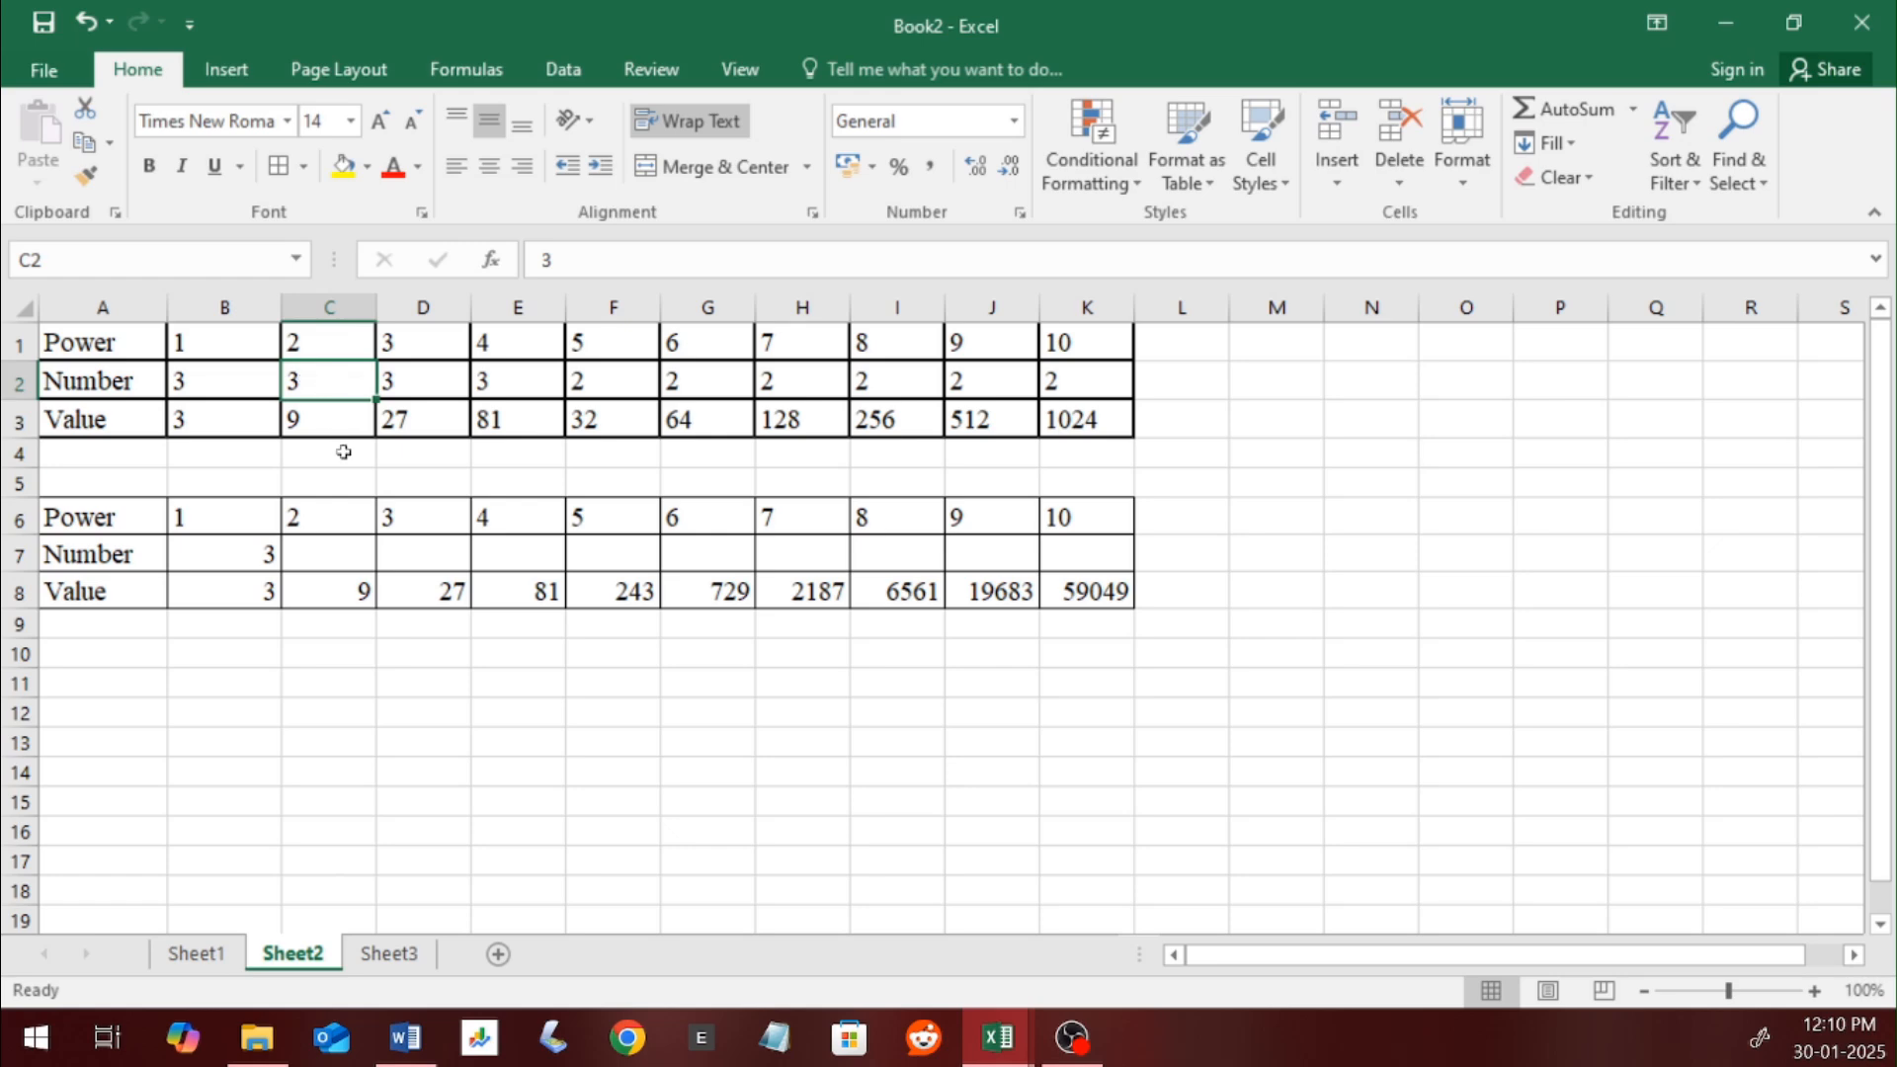
text(=)
click(220, 376)
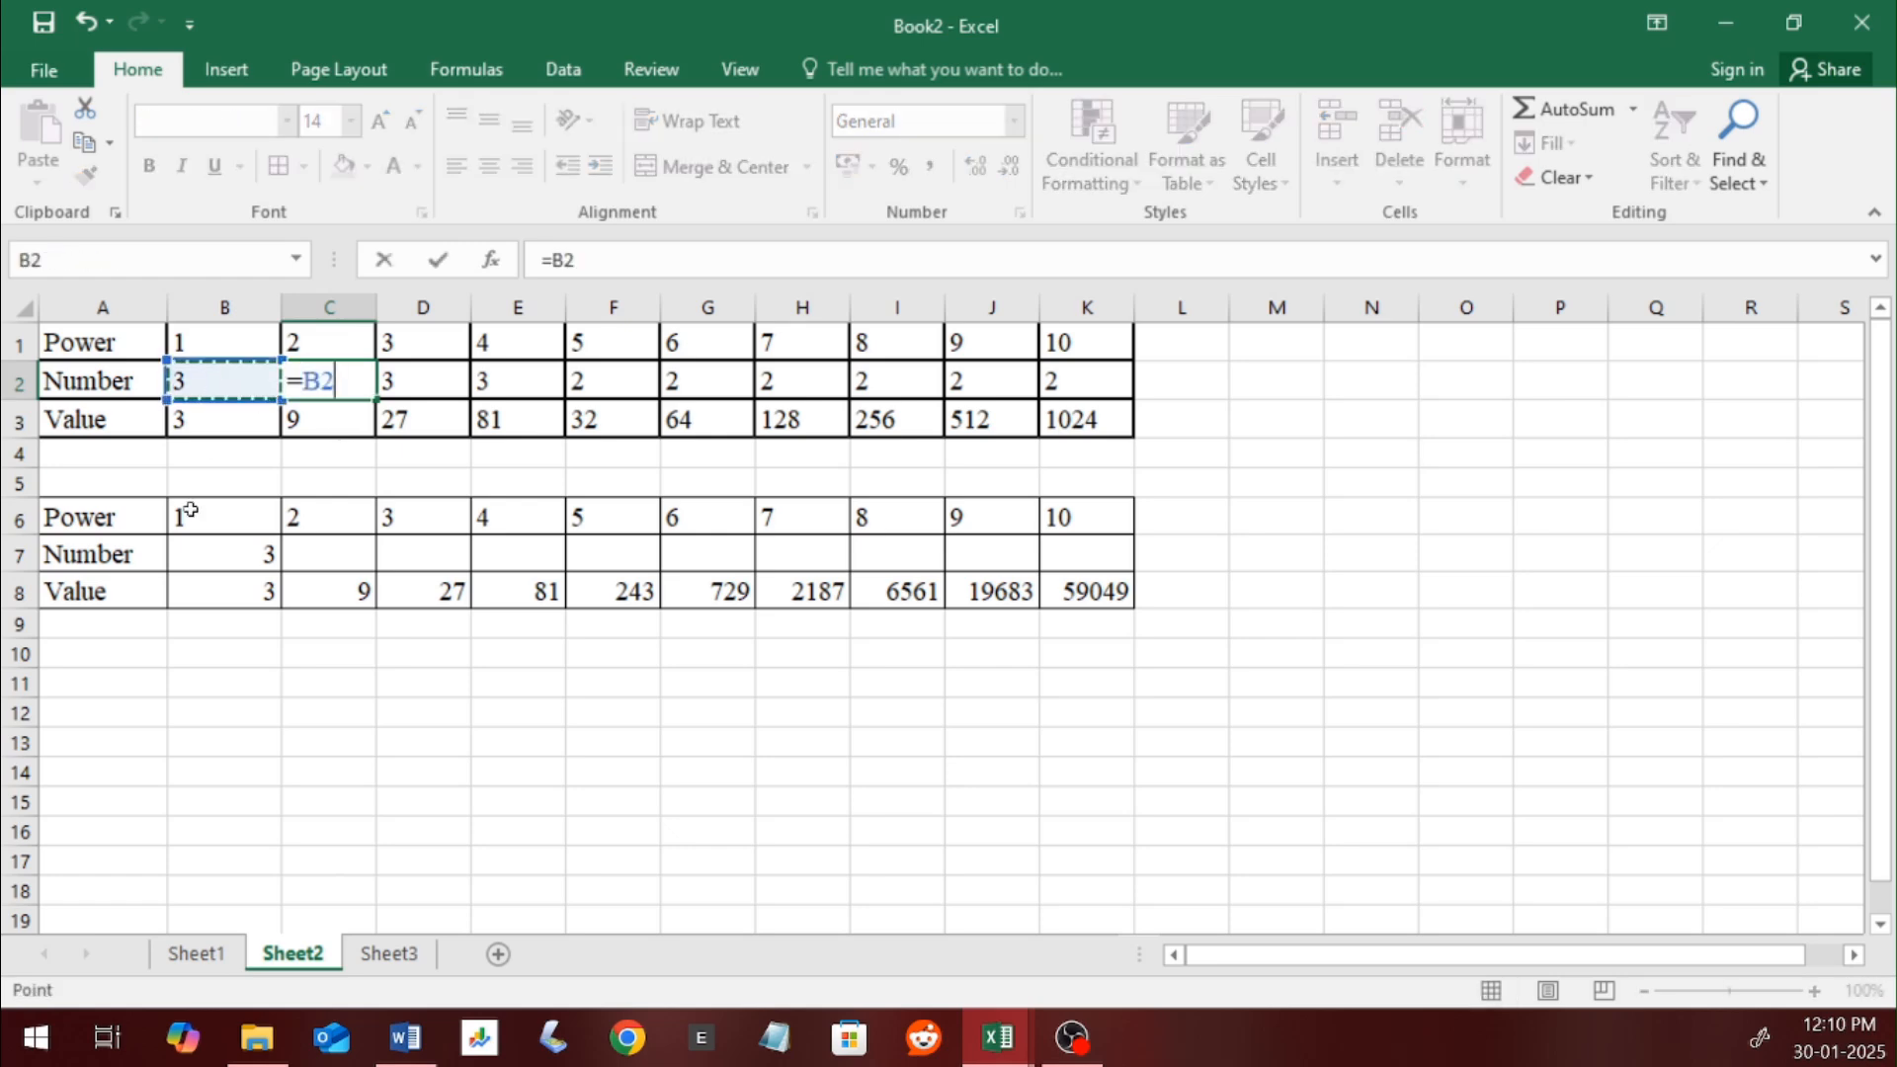
key(Return)
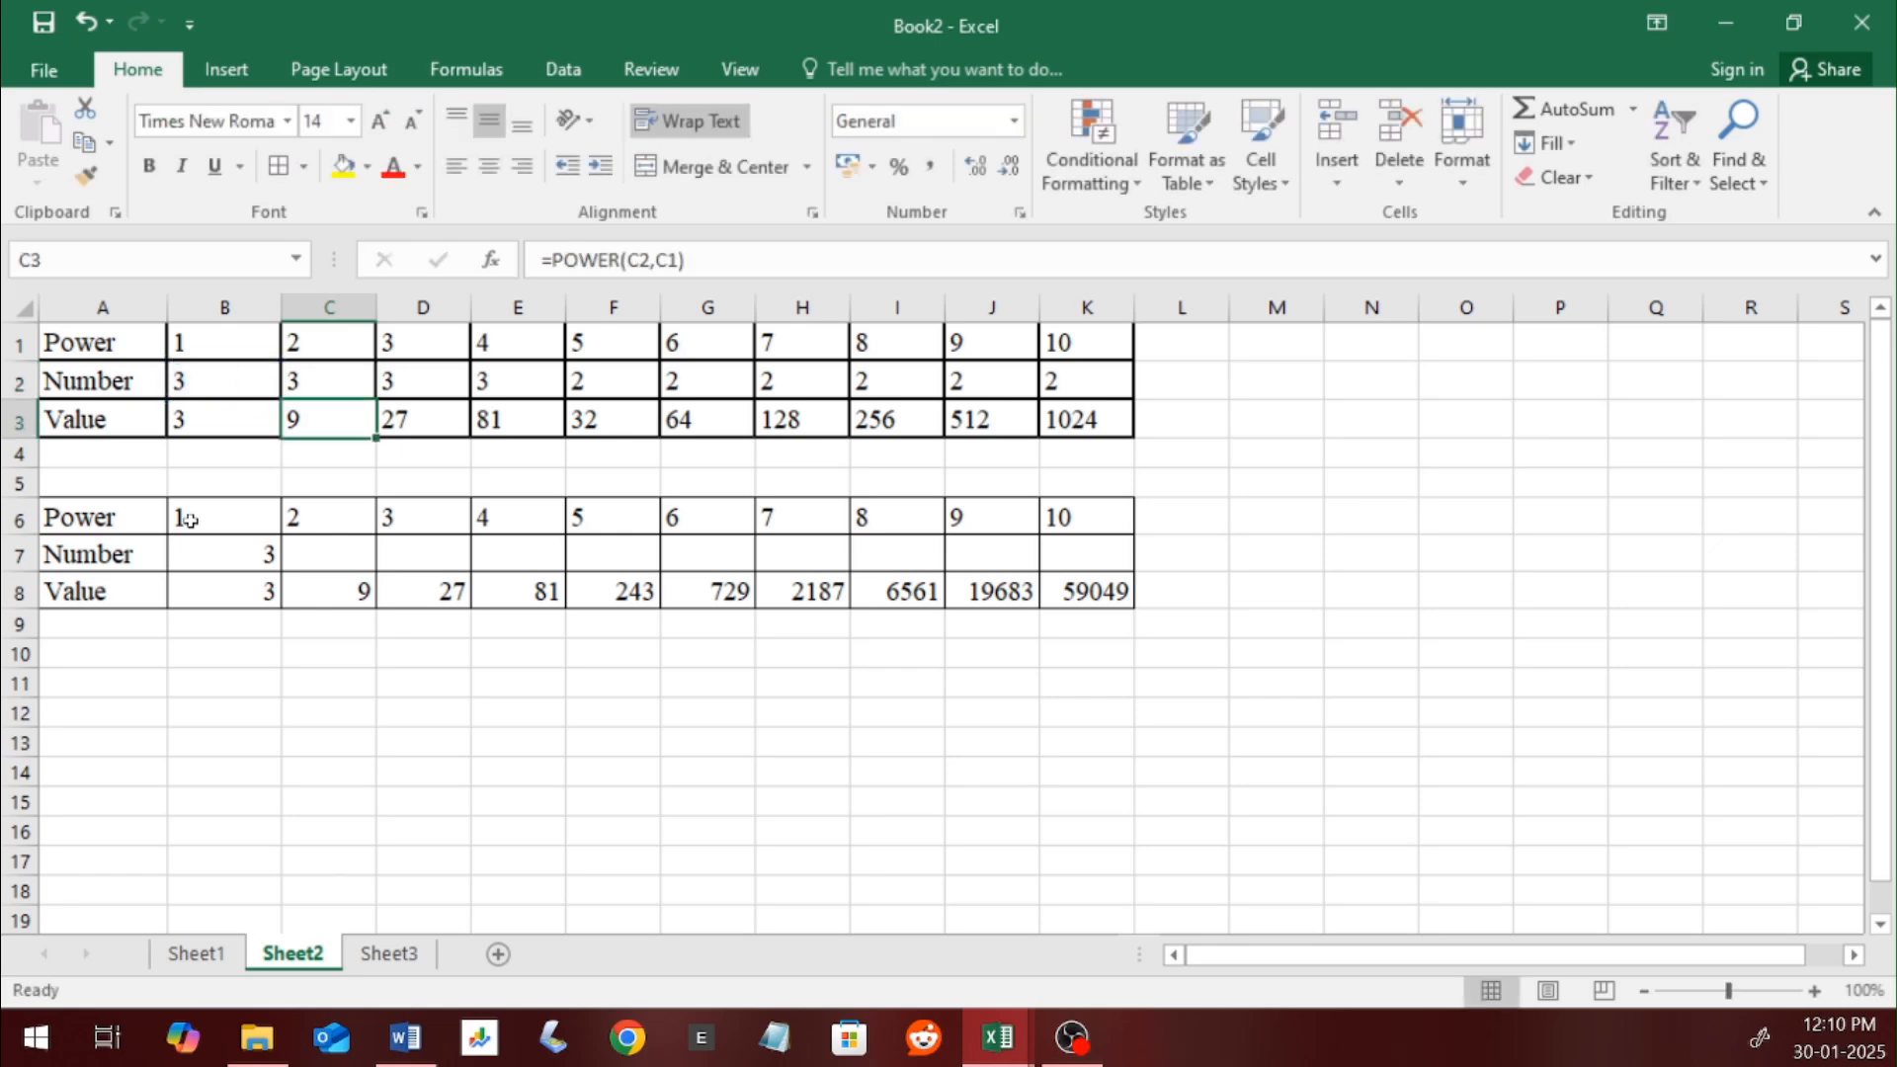
Step: Fill the linking formula from C2 across the Number row to K2 and check the reference in K2
click(328, 386)
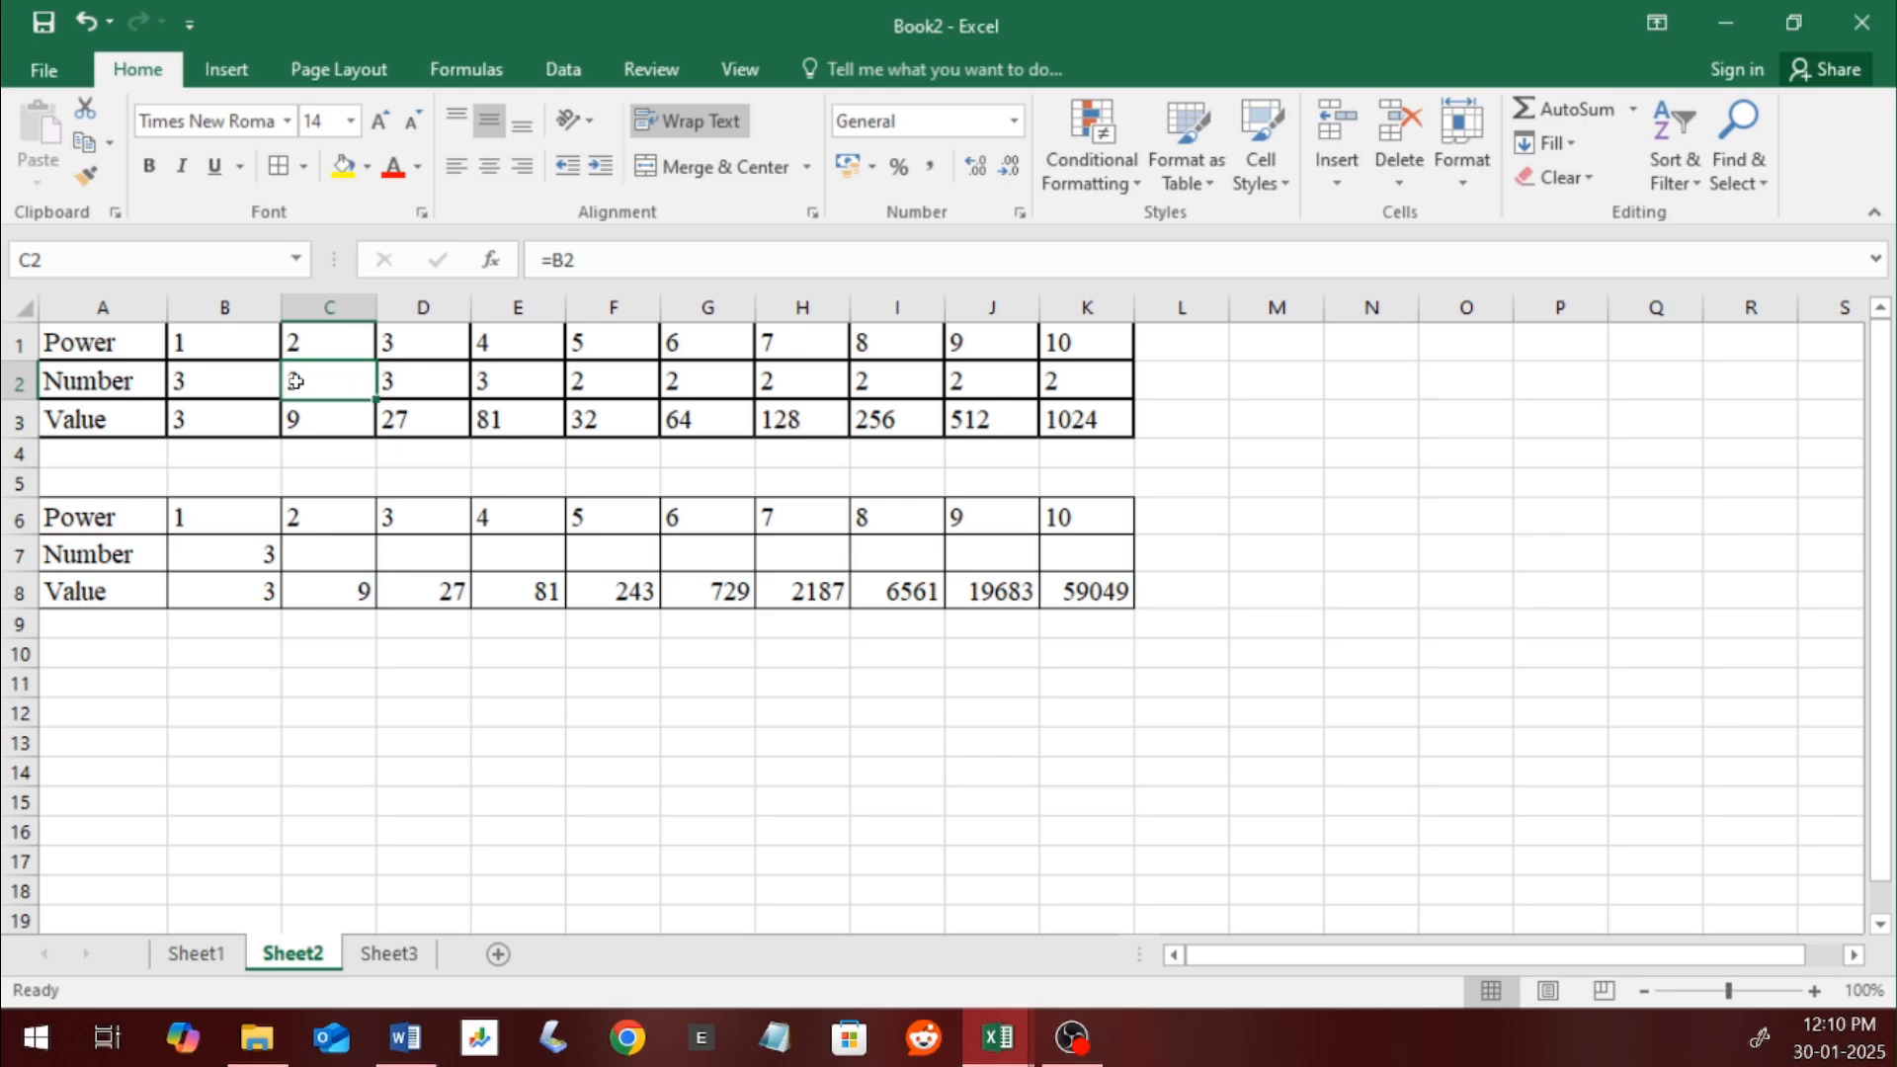
click(207, 373)
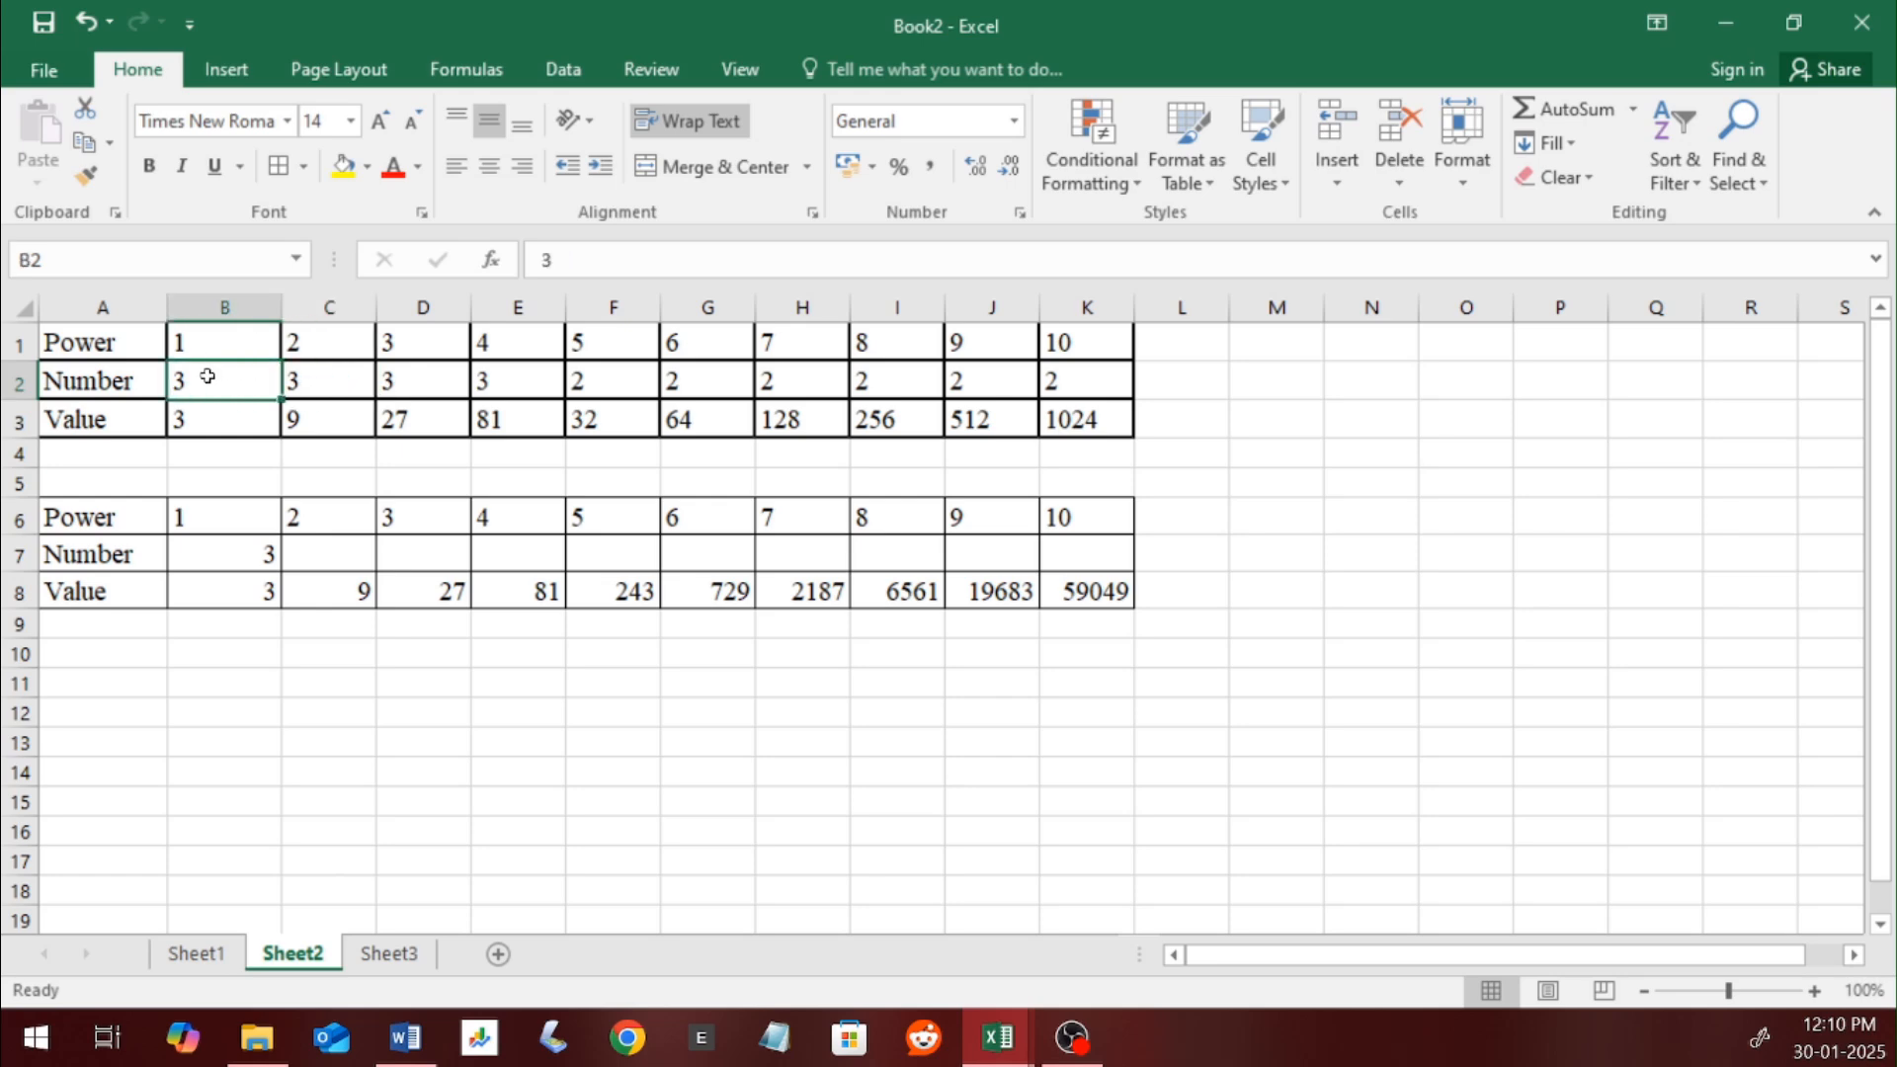
click(332, 384)
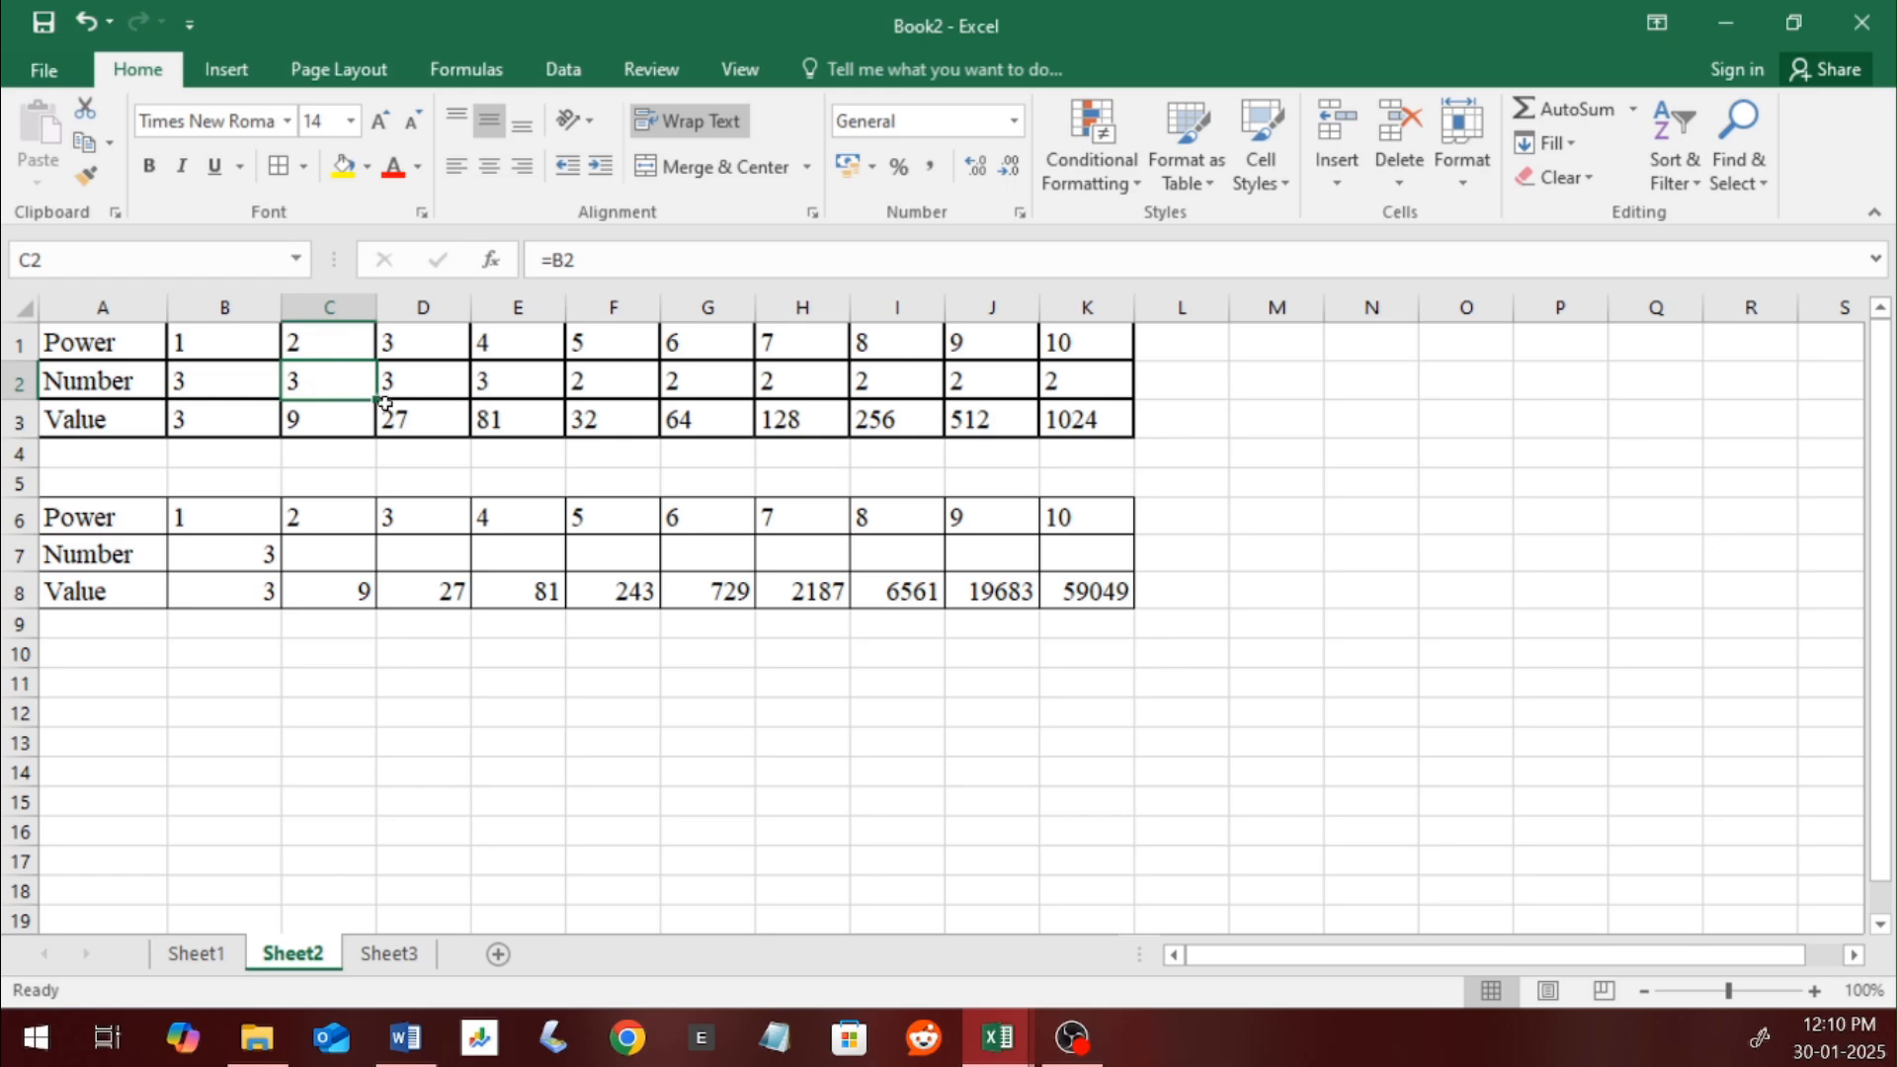
drag(379, 402, 447, 392)
click(448, 390)
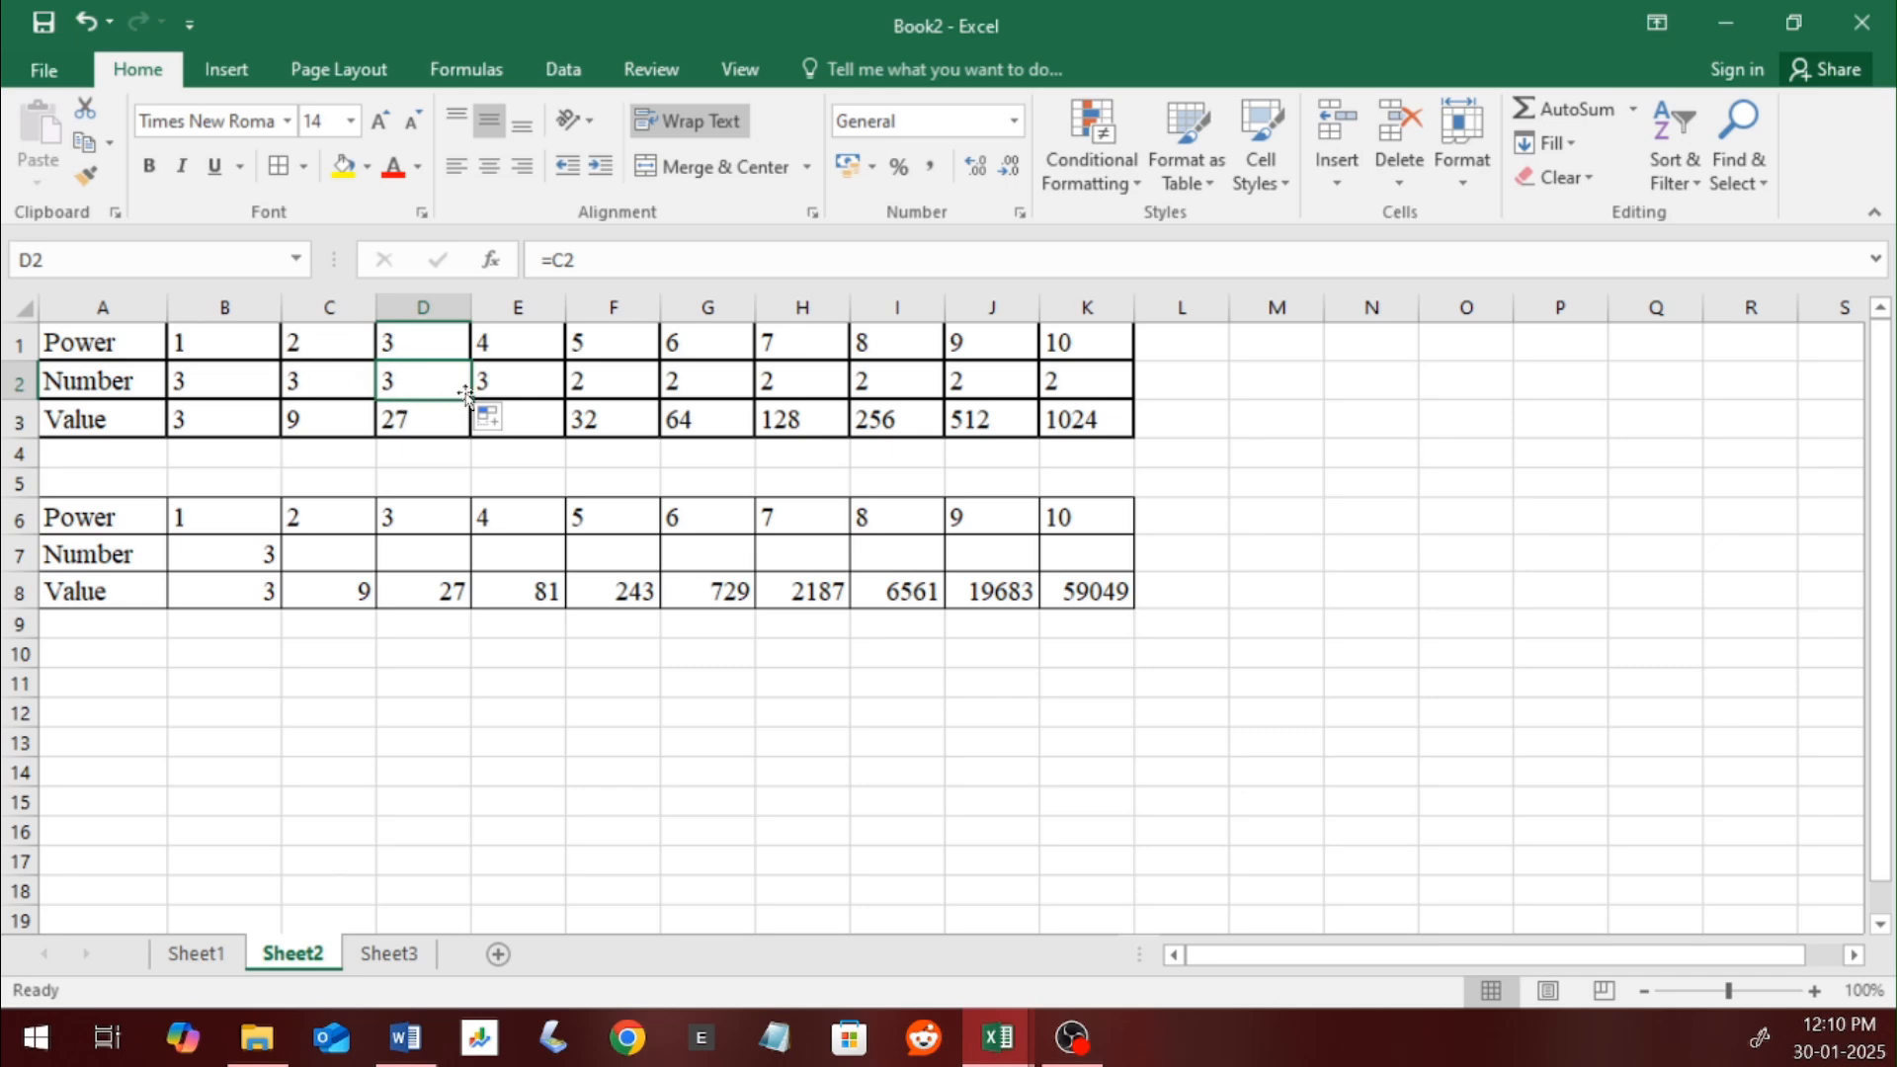
drag(471, 399, 1085, 375)
double_click(1072, 379)
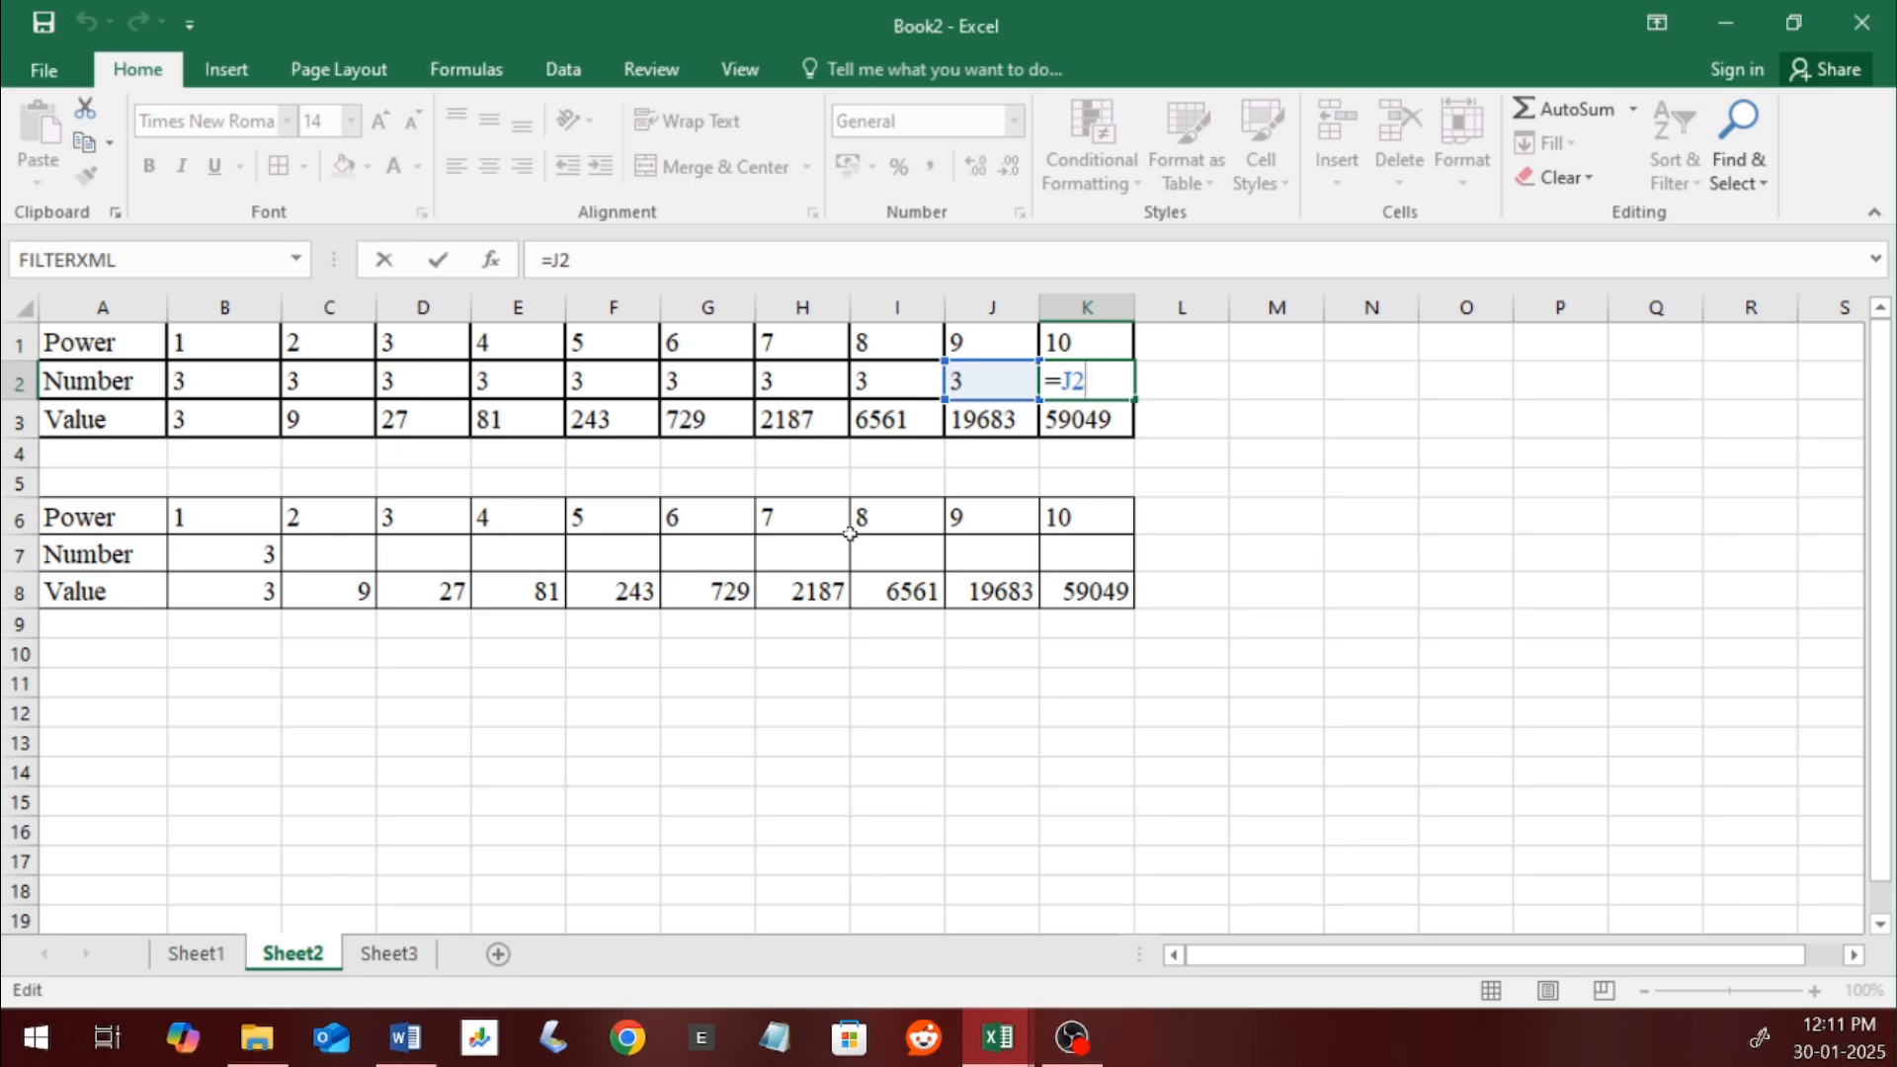
key(Return)
Step: Set the base number in B2 to 4 and check the linked formula in C2
click(233, 379)
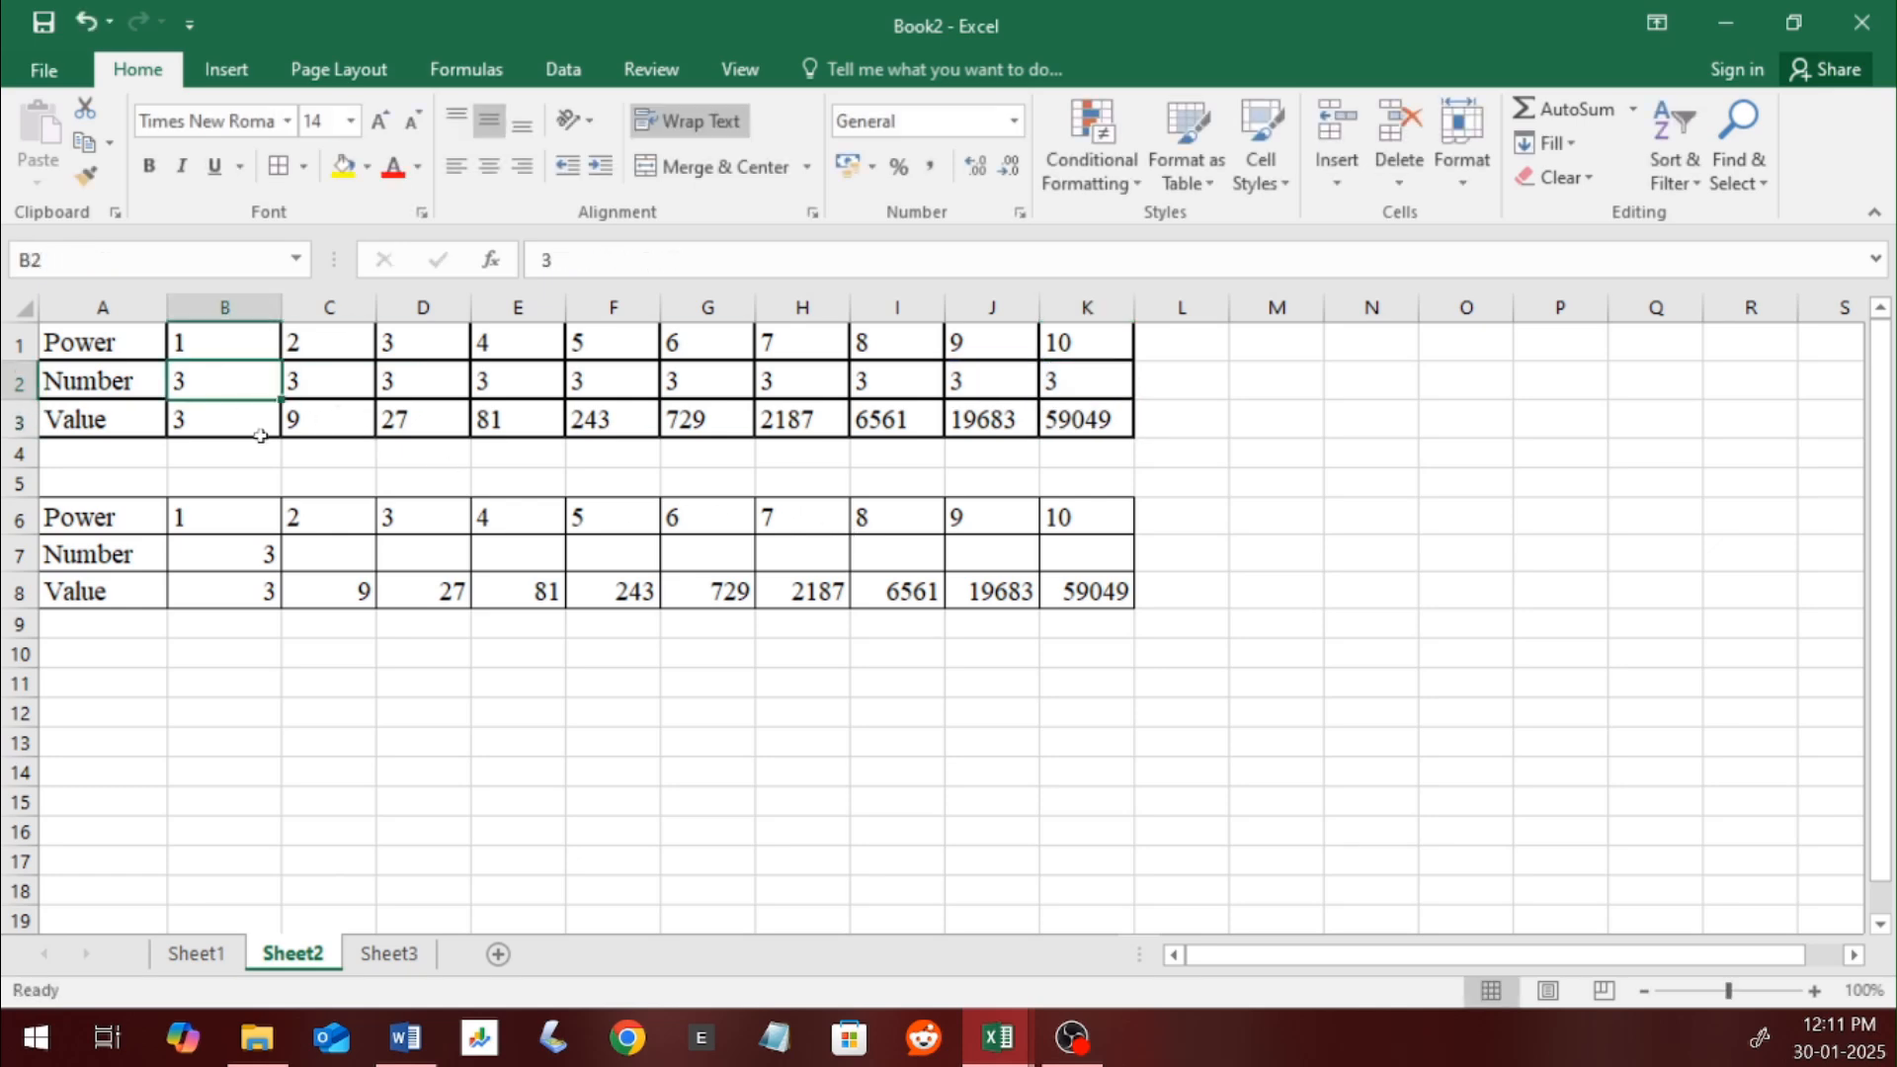
text(4)
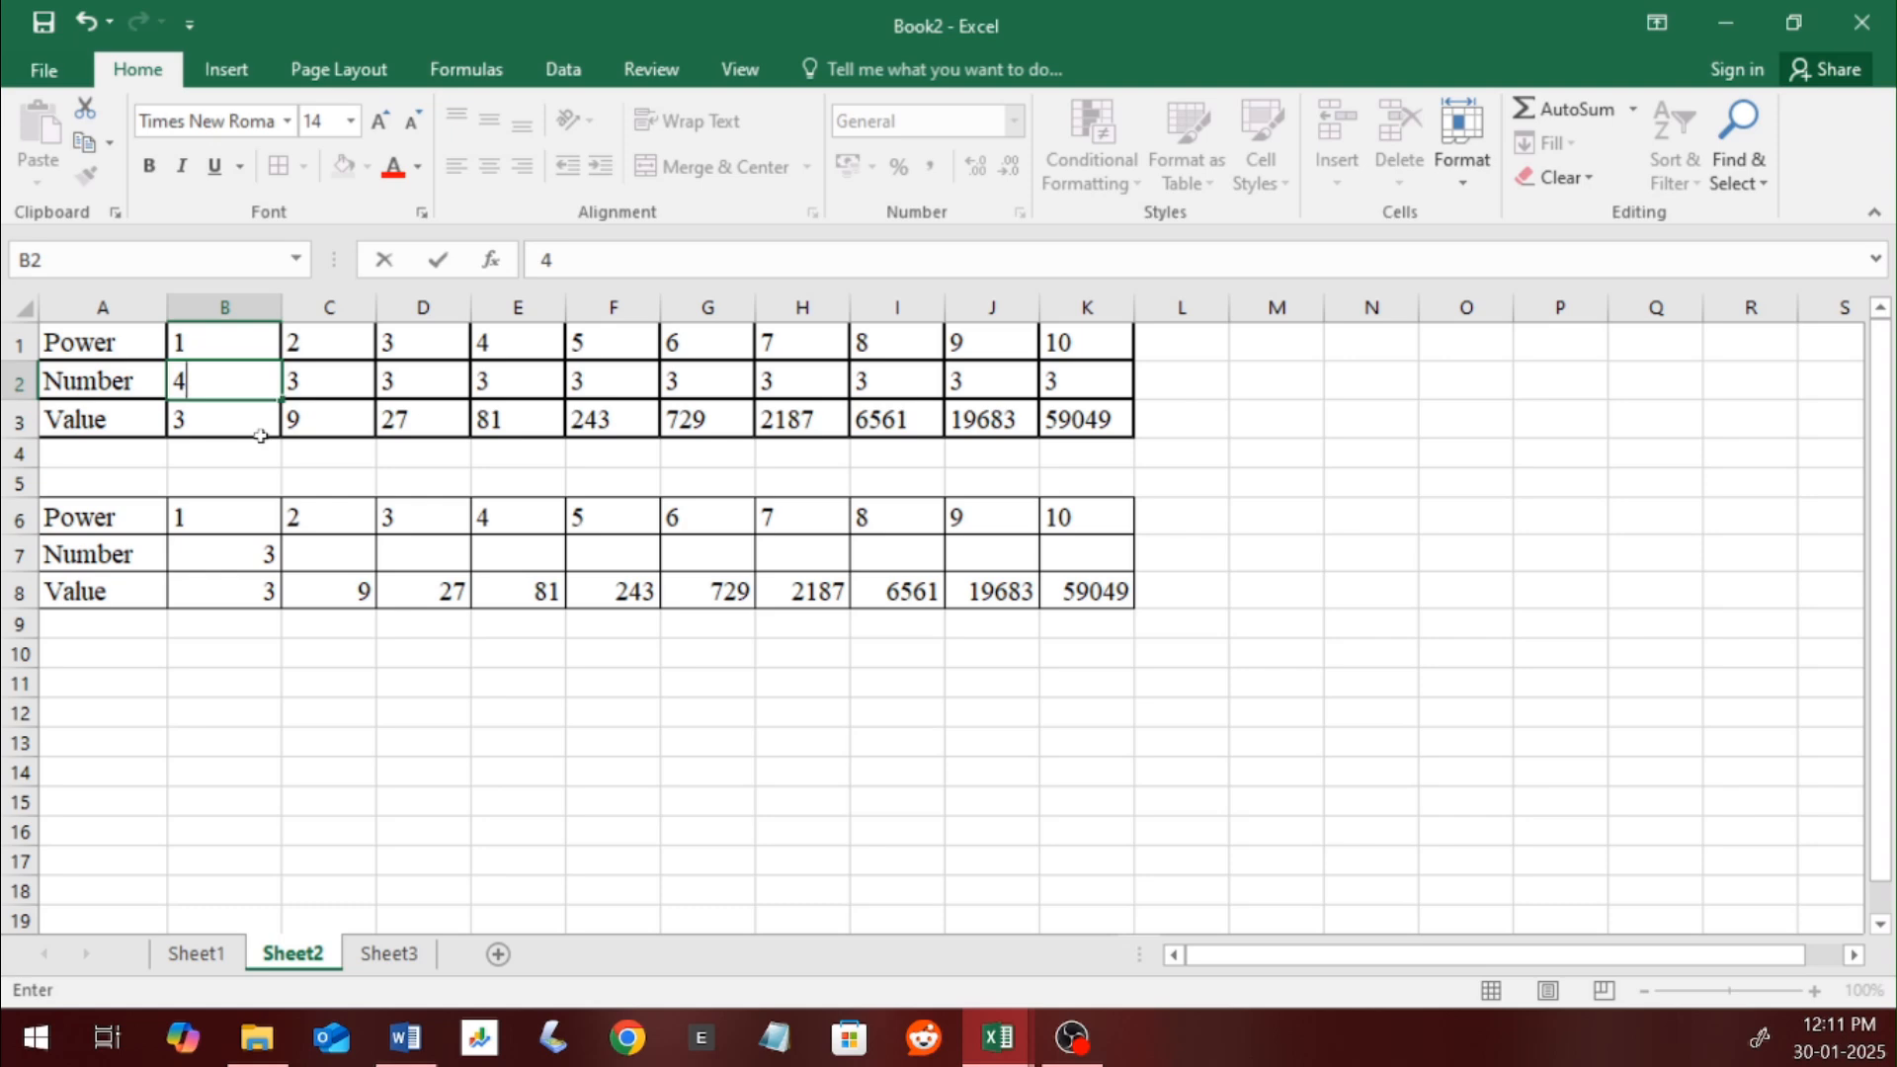
key(Return)
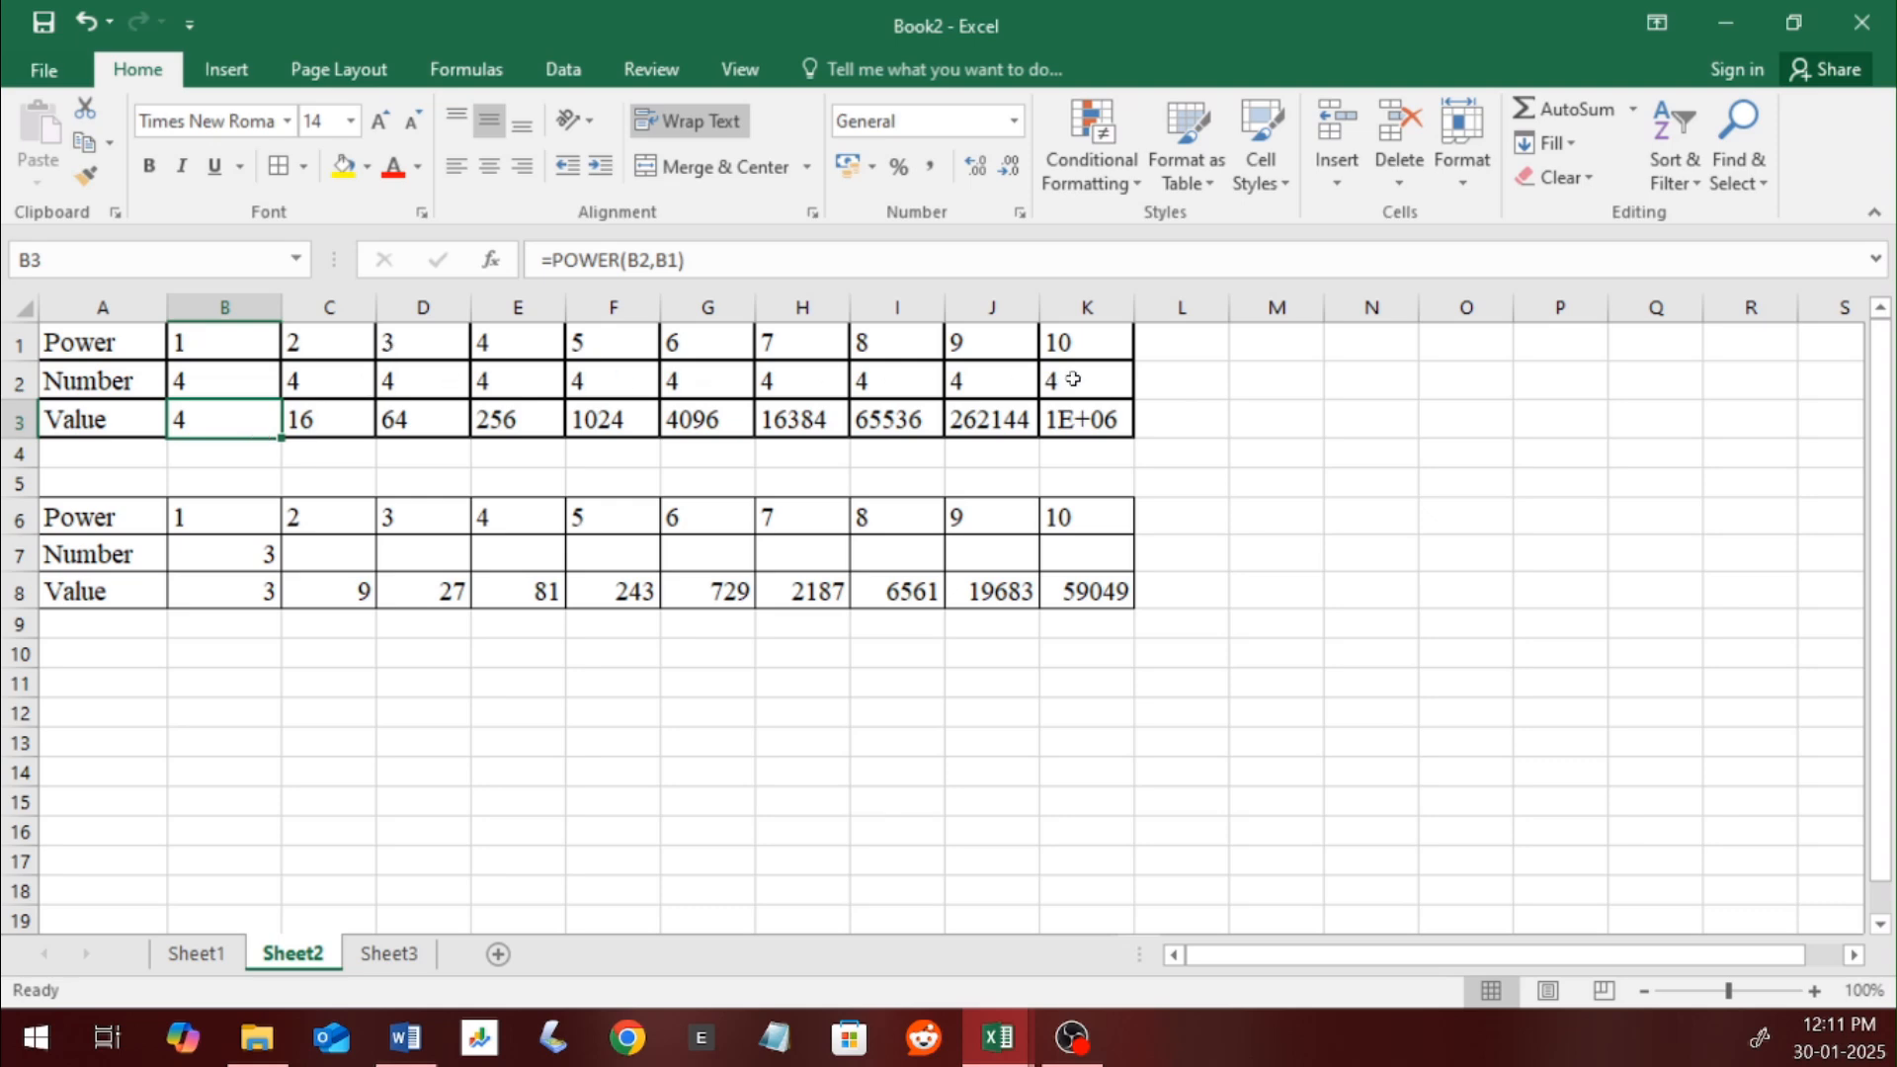
click(204, 372)
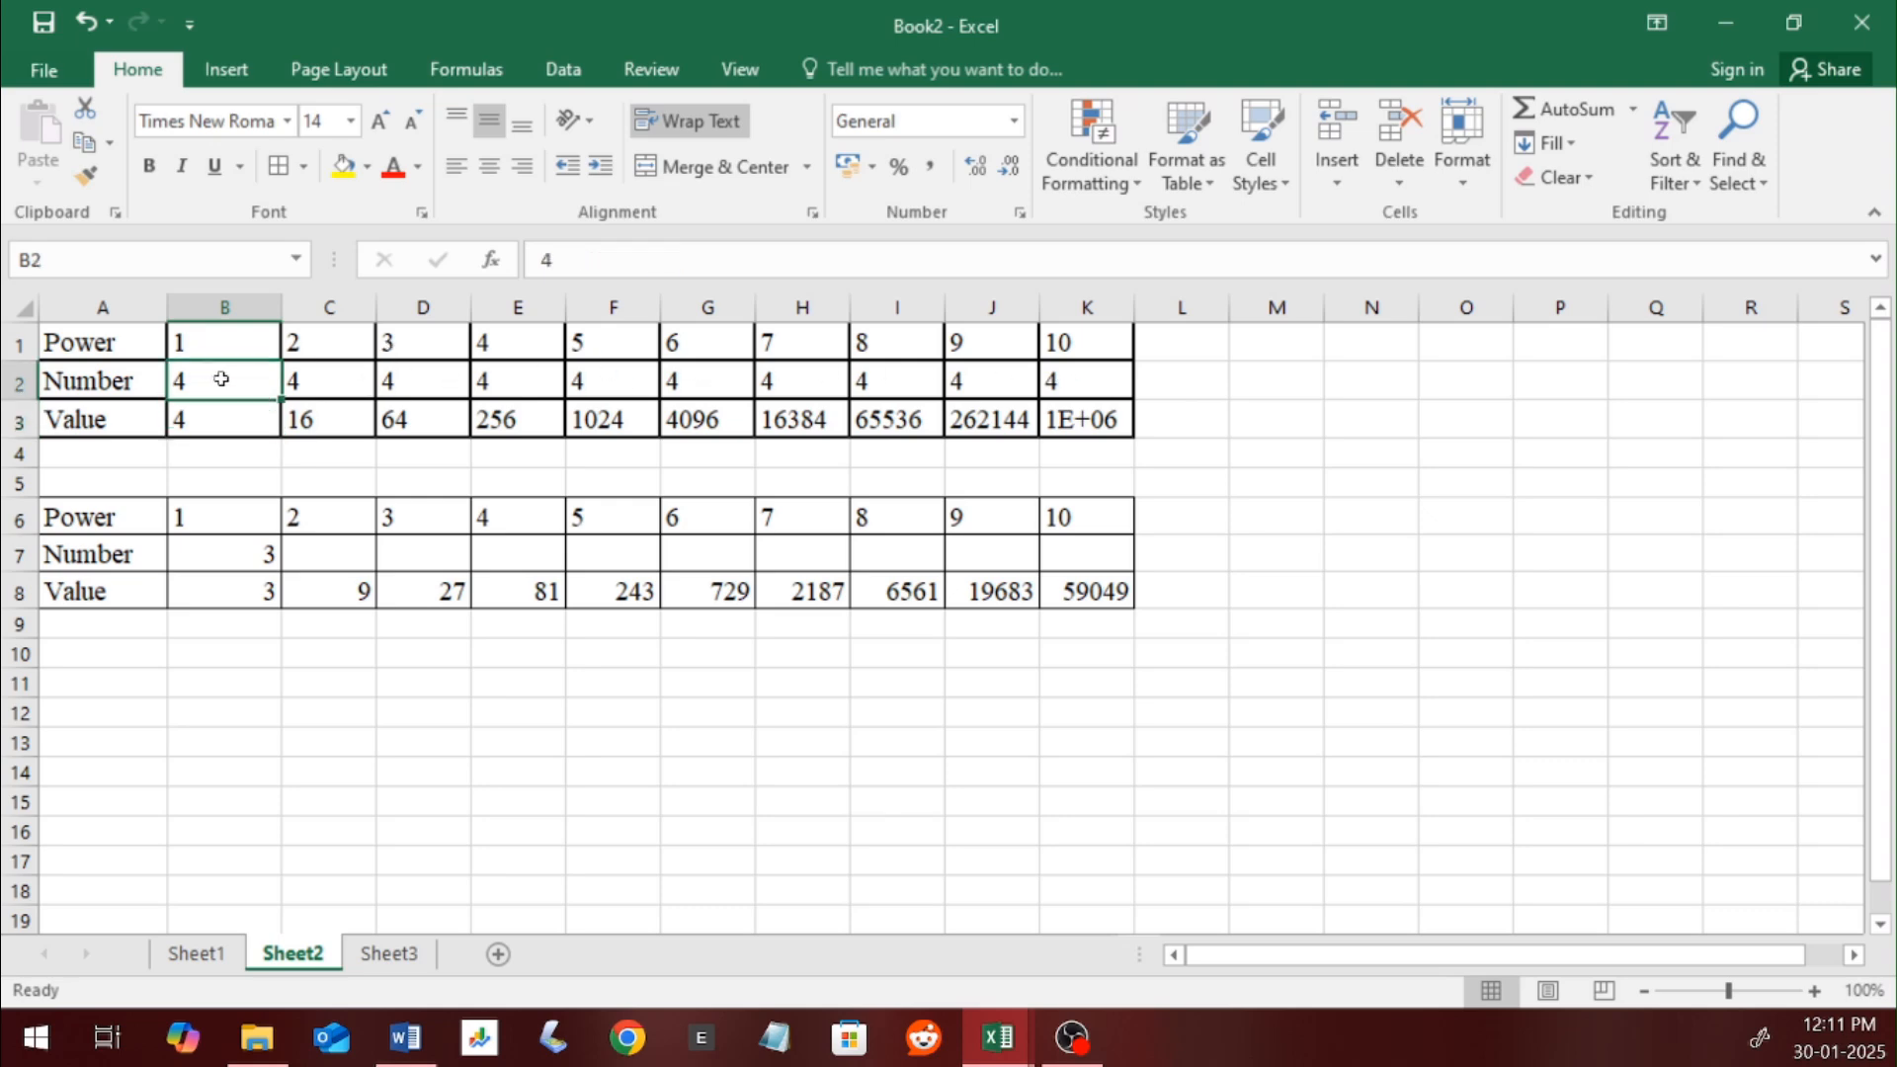
click(314, 380)
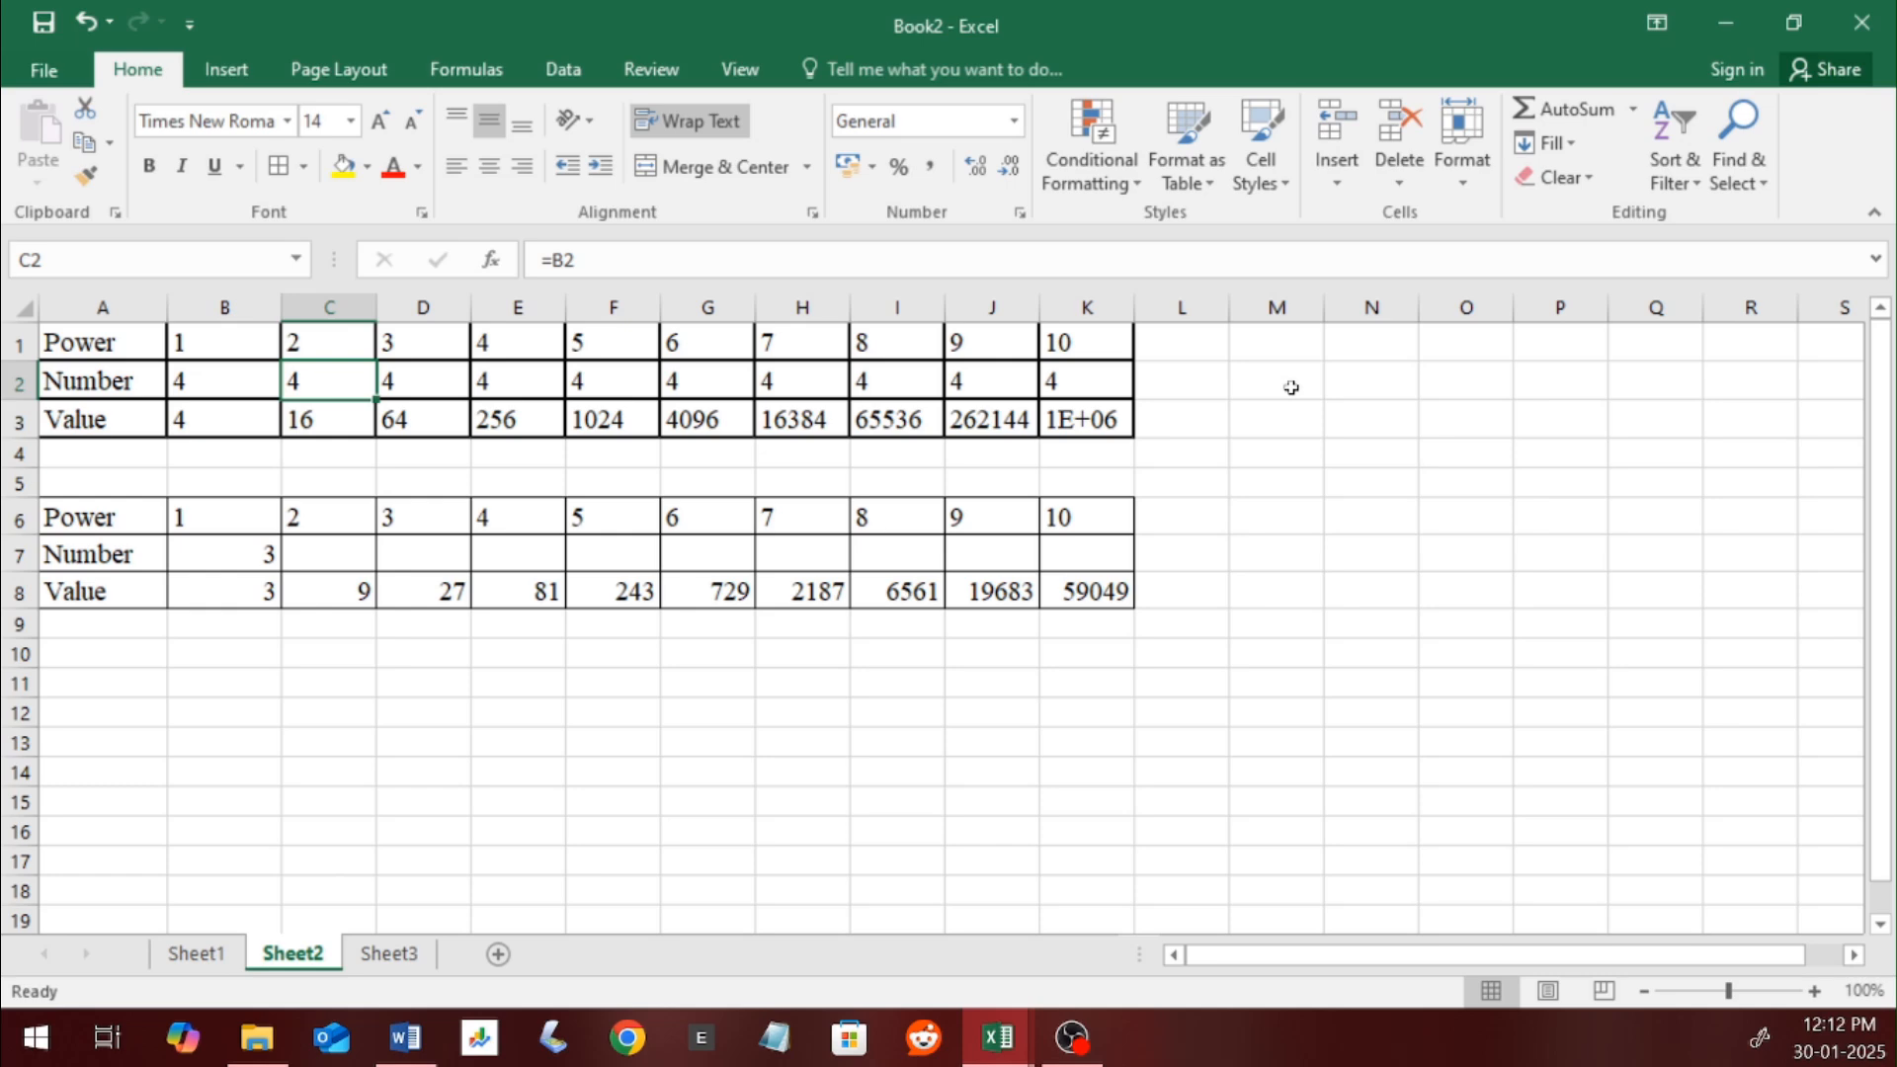
Step: Widen column K enough to display the full value in K3
drag(1135, 314, 1168, 317)
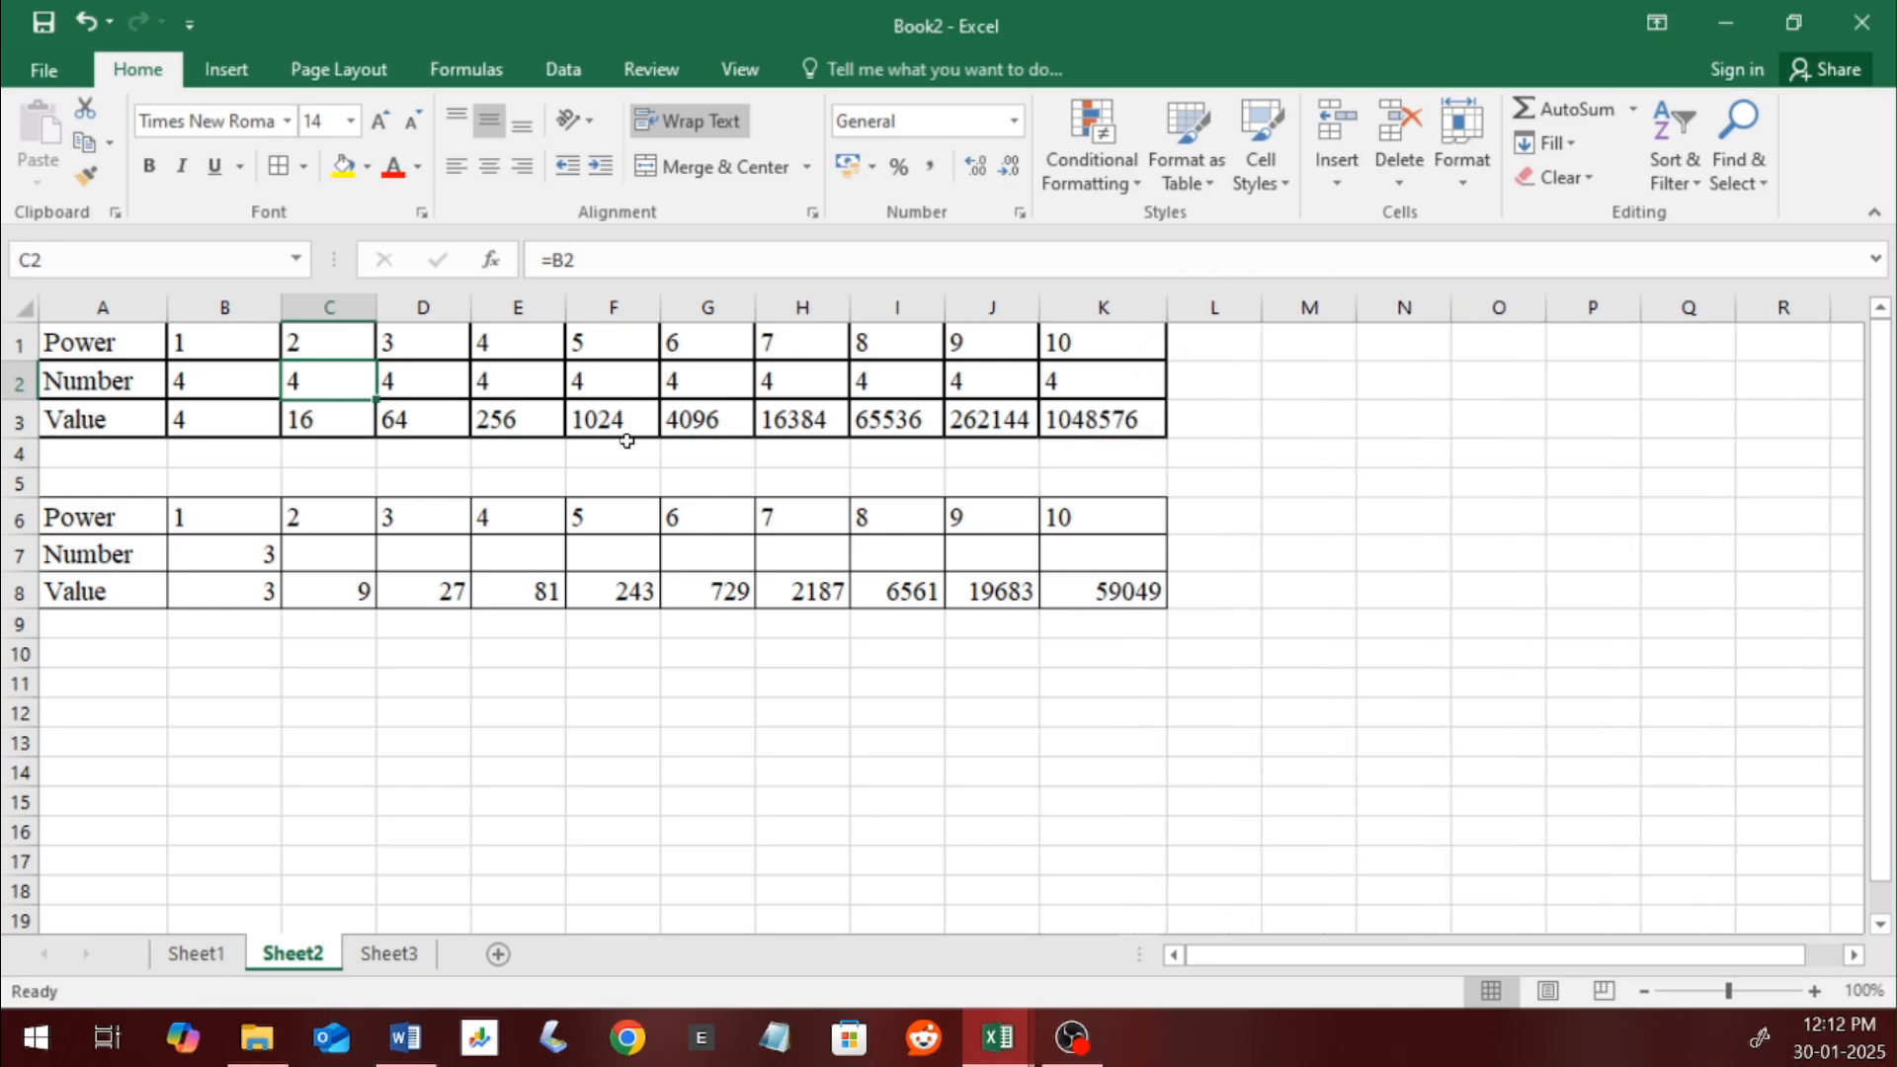
click(516, 452)
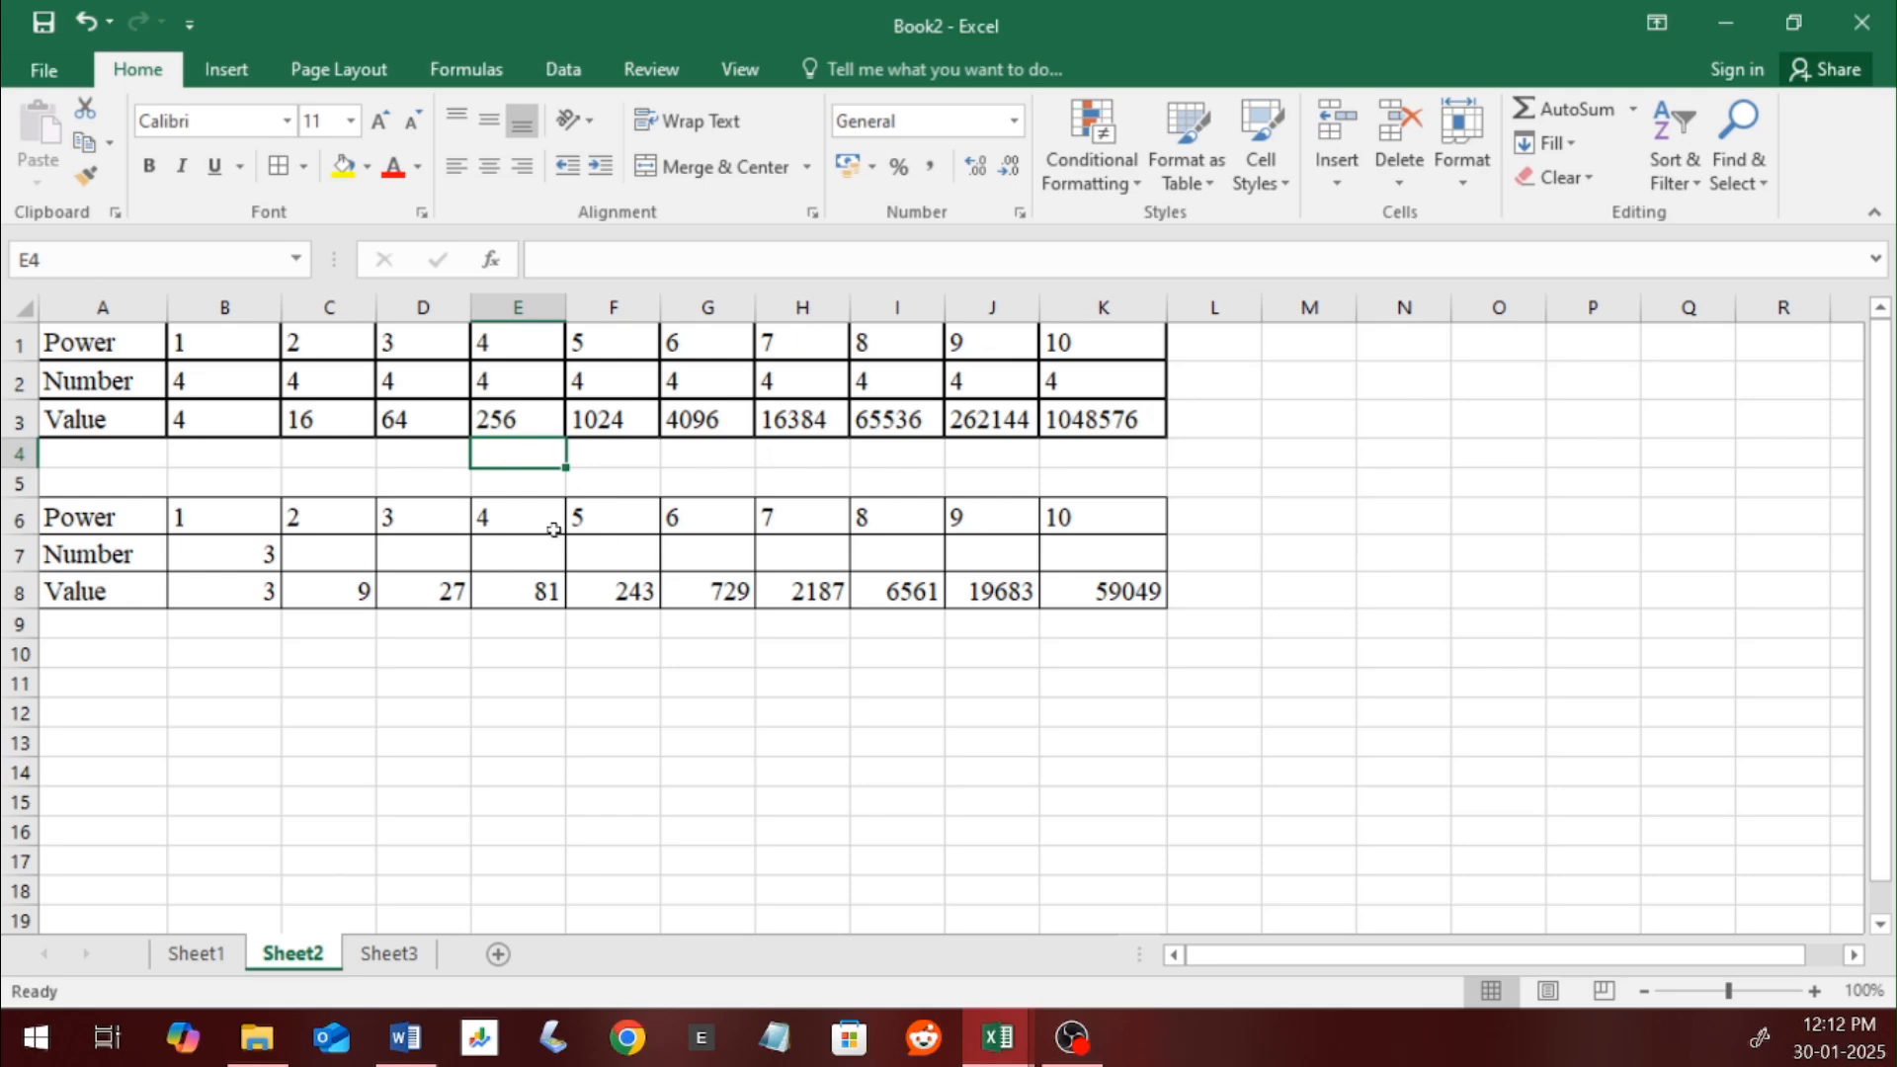
click(298, 637)
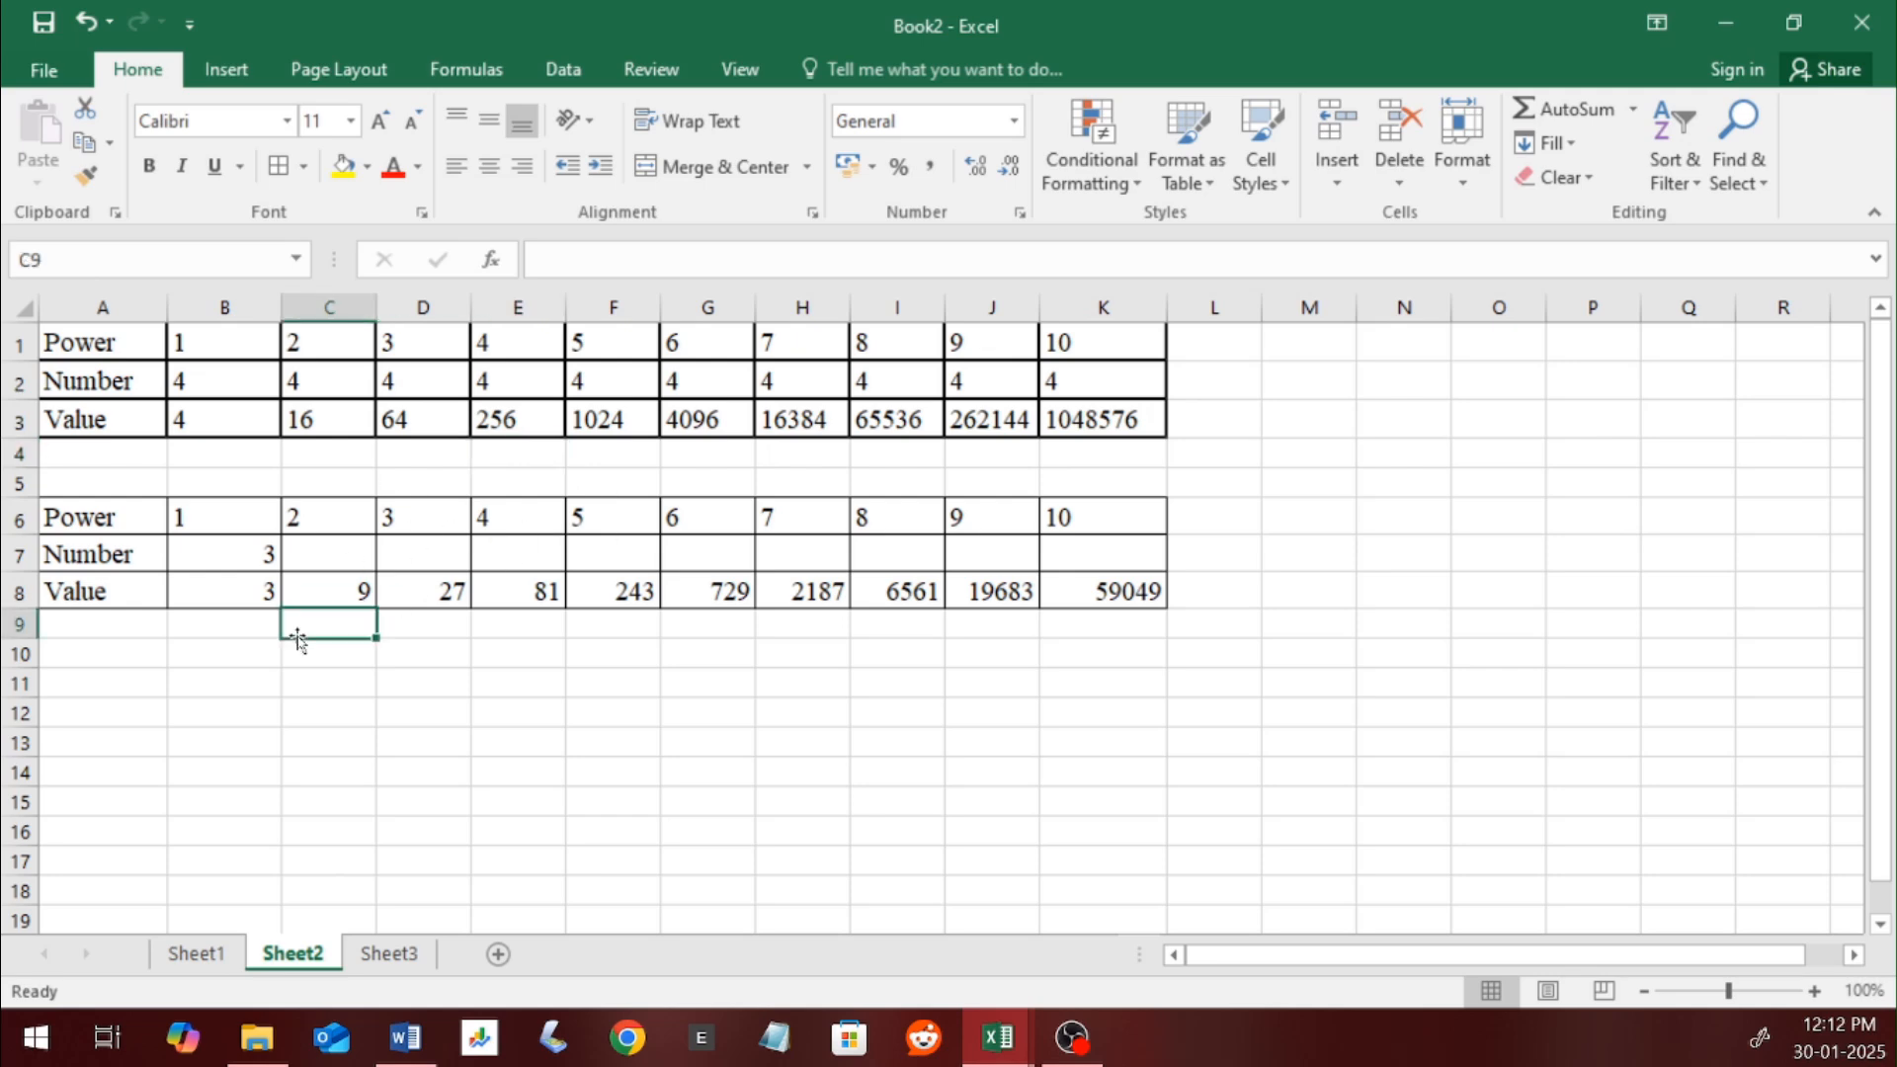